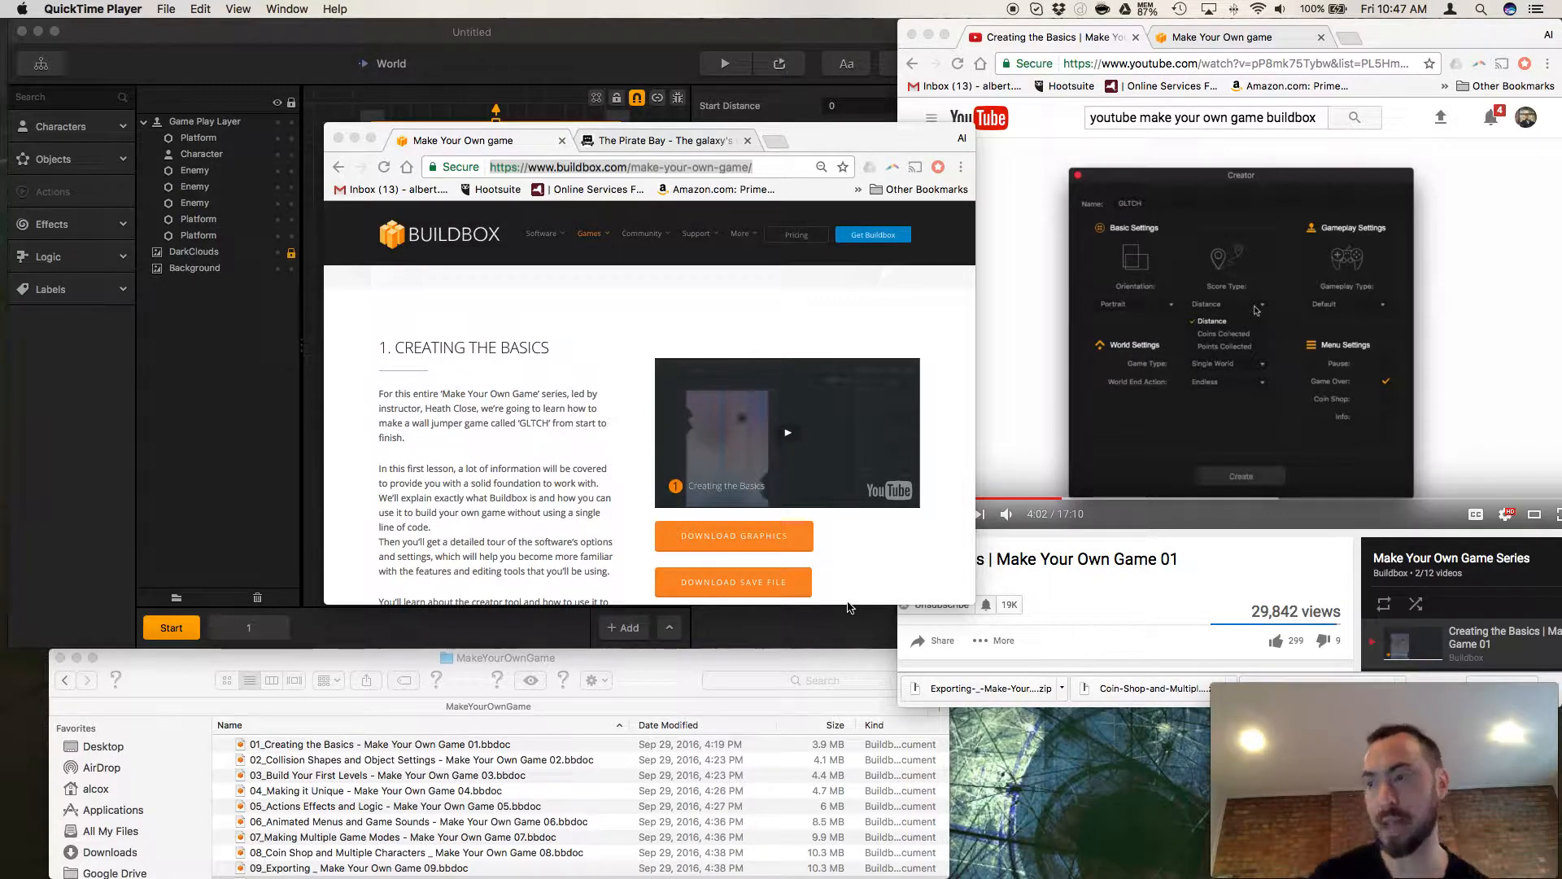
Look over the first lesson on the Buildbox Make Your Own Game page, close the extra browser tab, and clear that window away.
scroll(569, 499, down, 2)
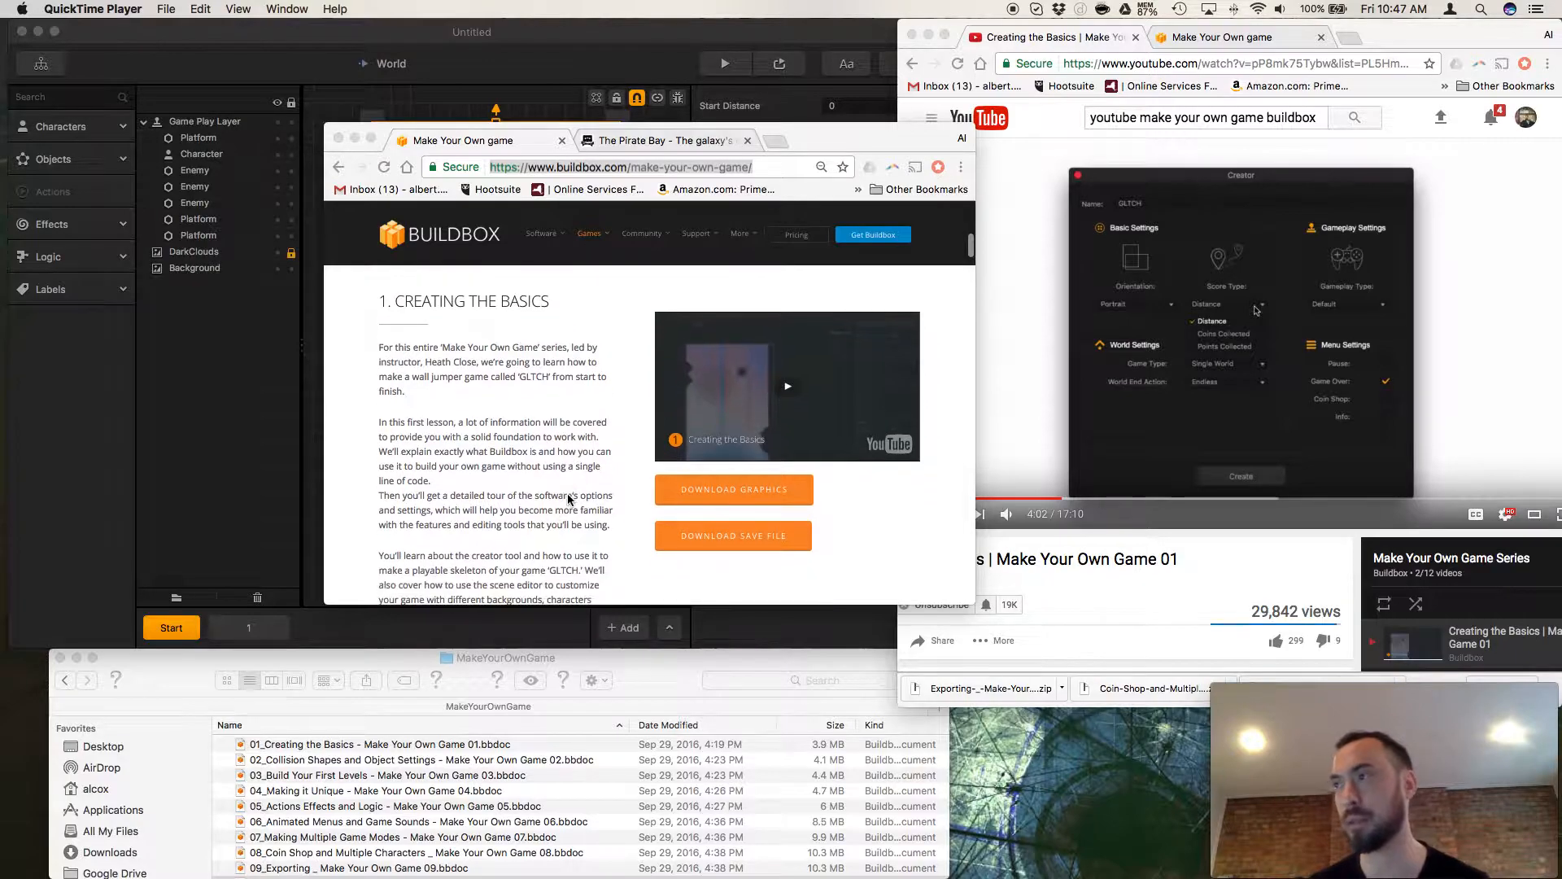
scroll(569, 499, up, 1)
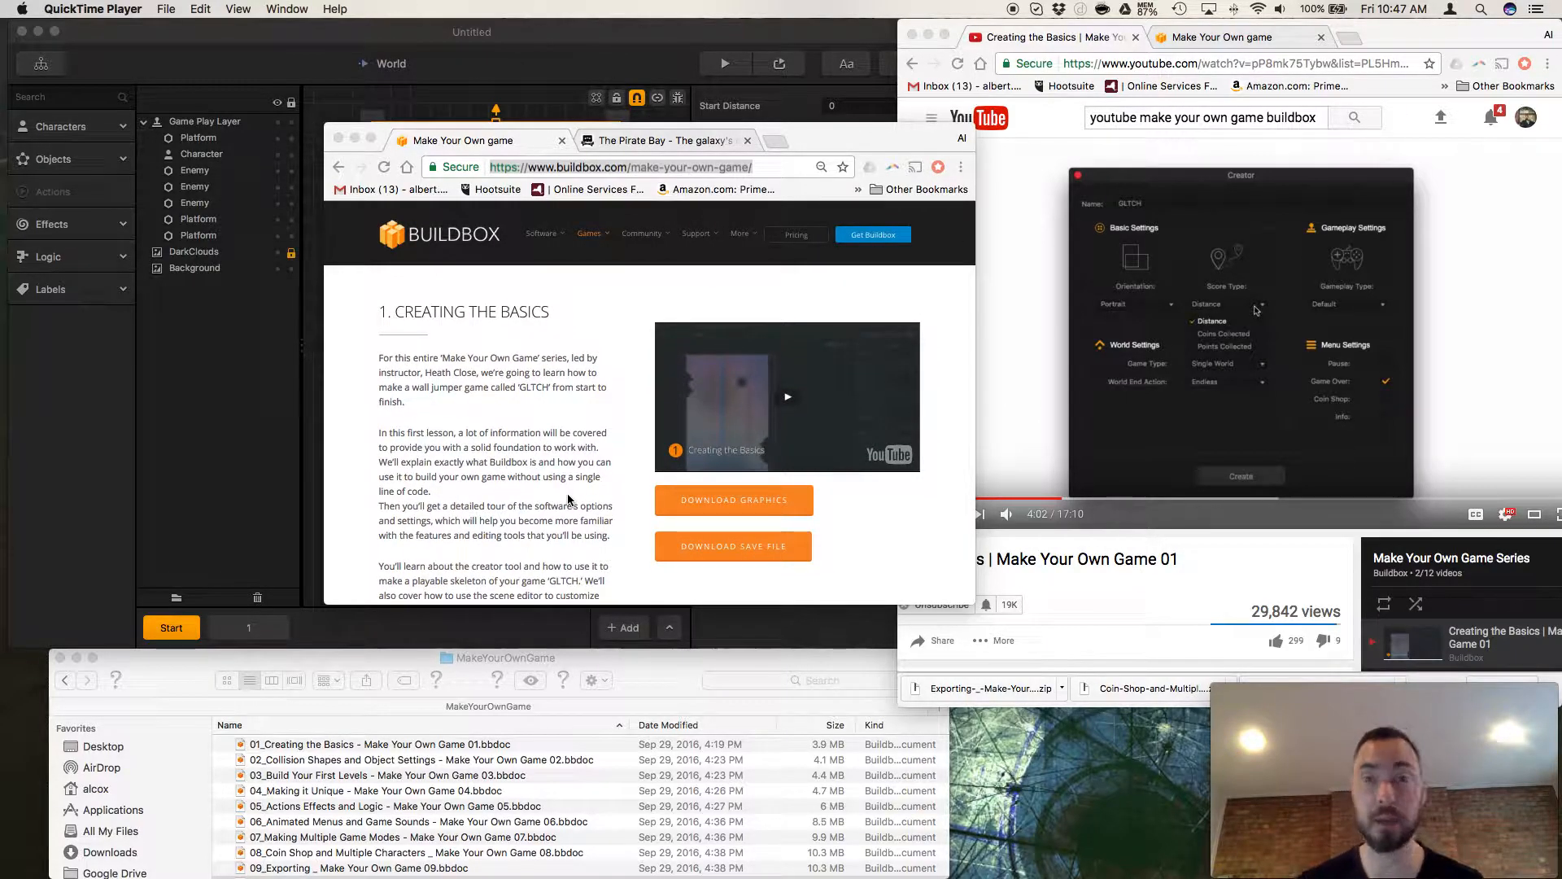
scroll(568, 498, down, 5)
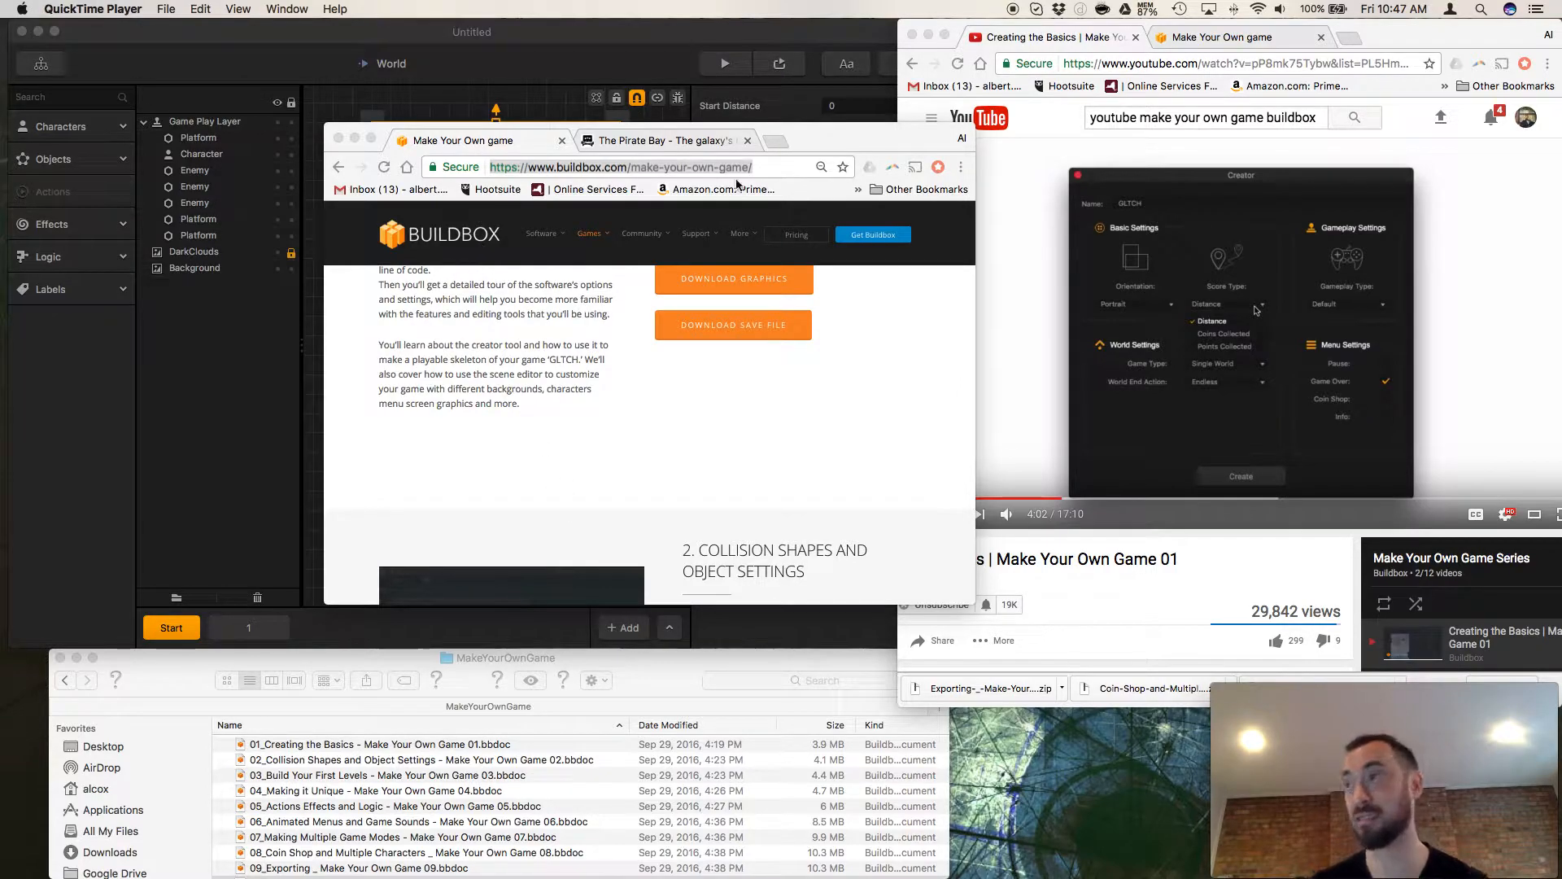
click(848, 147)
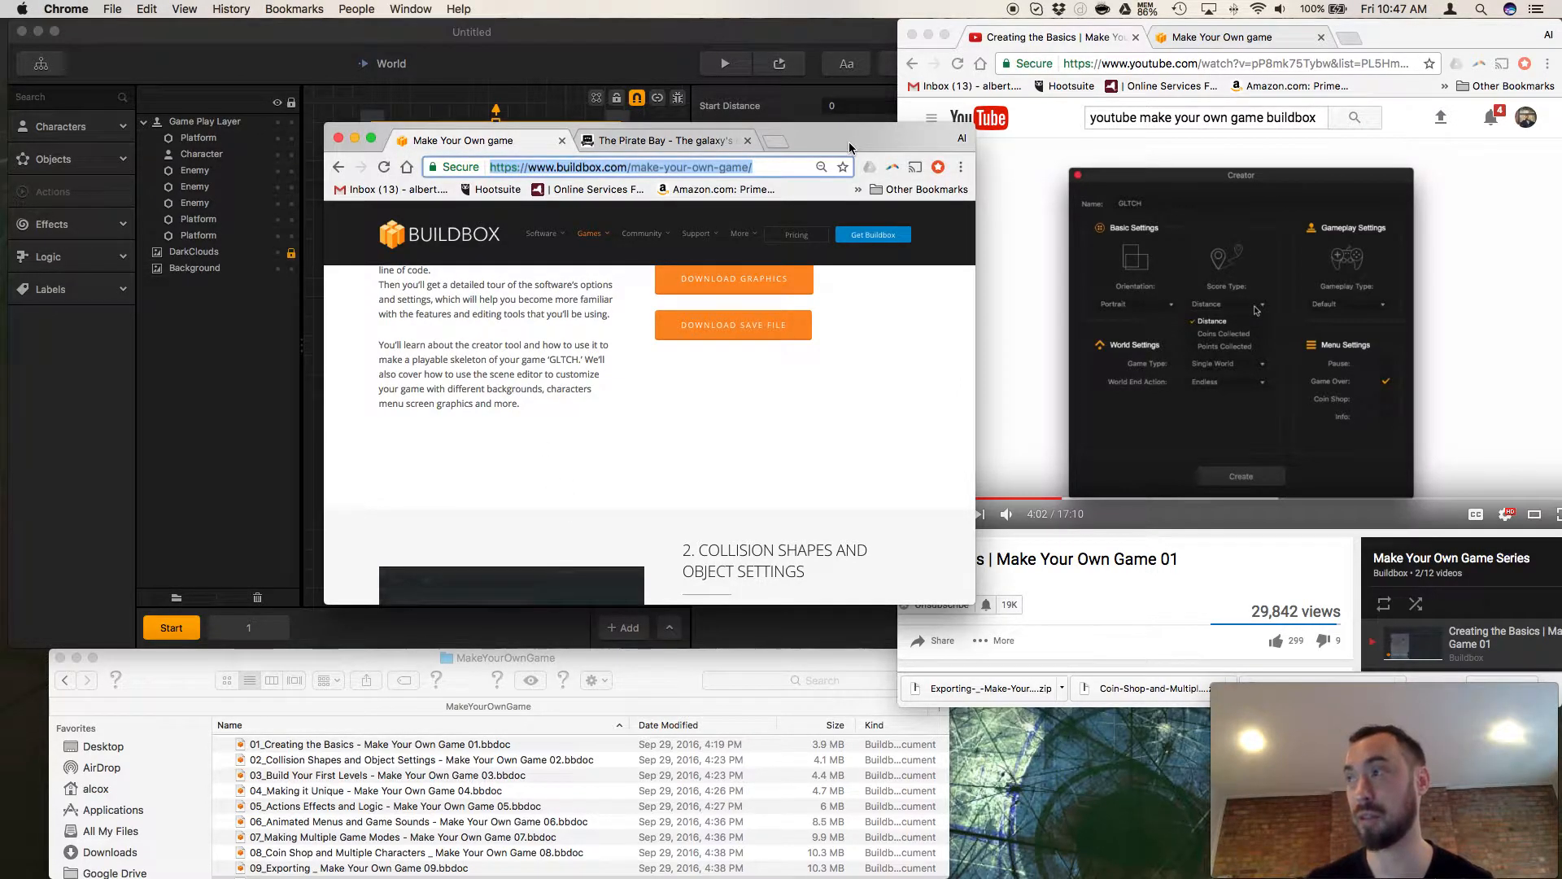
click(747, 143)
drag(806, 139, 0, 44)
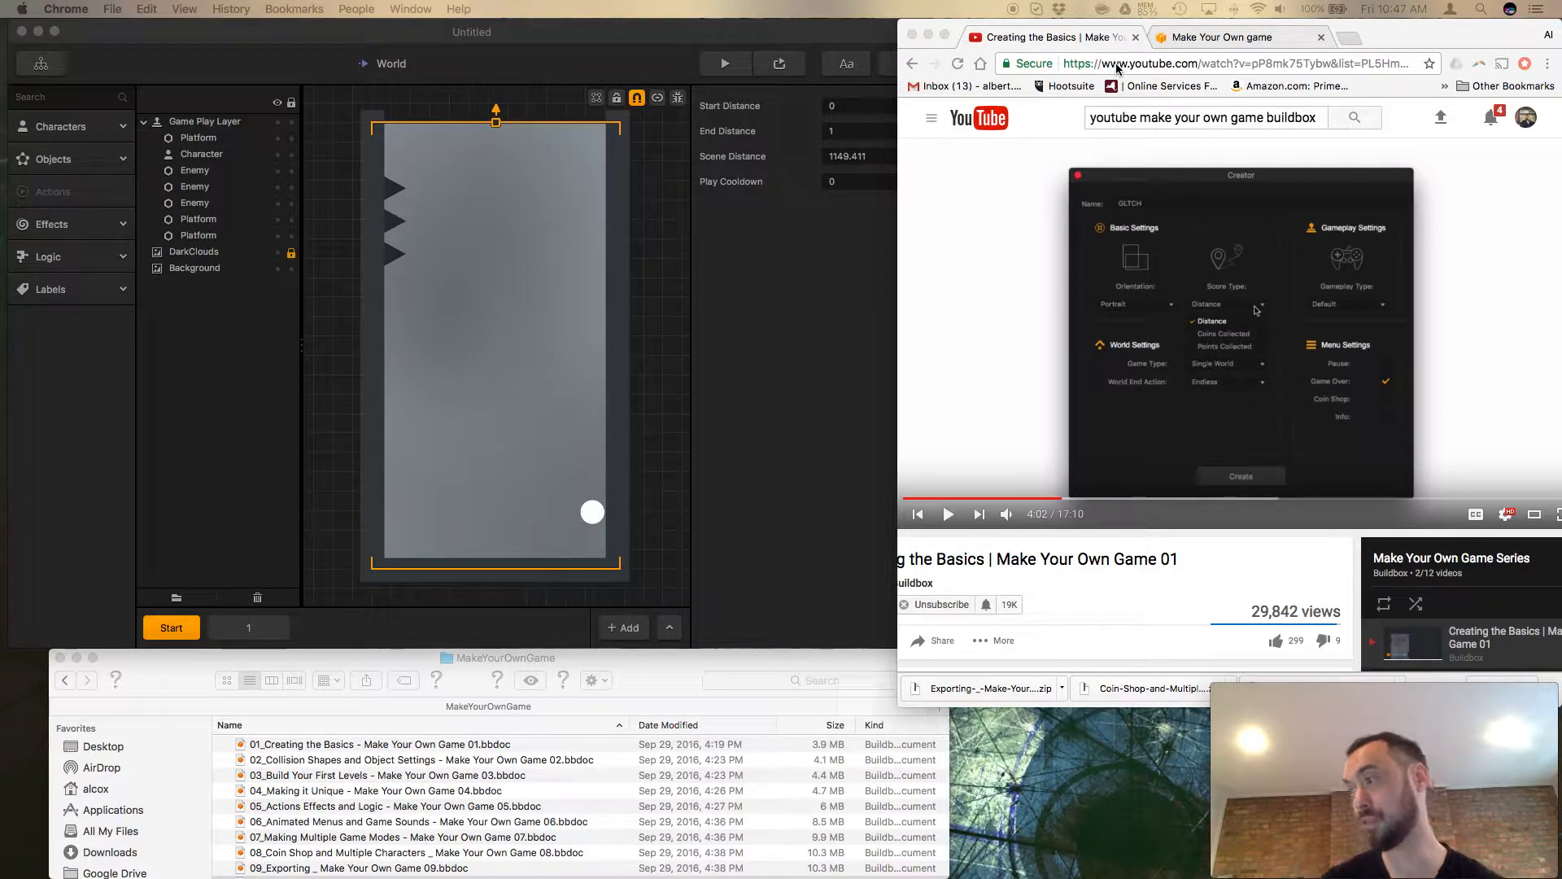
Play the Creating the Basics tutorial video, pause it at about 4:14, and resume playback.
click(950, 520)
click(949, 520)
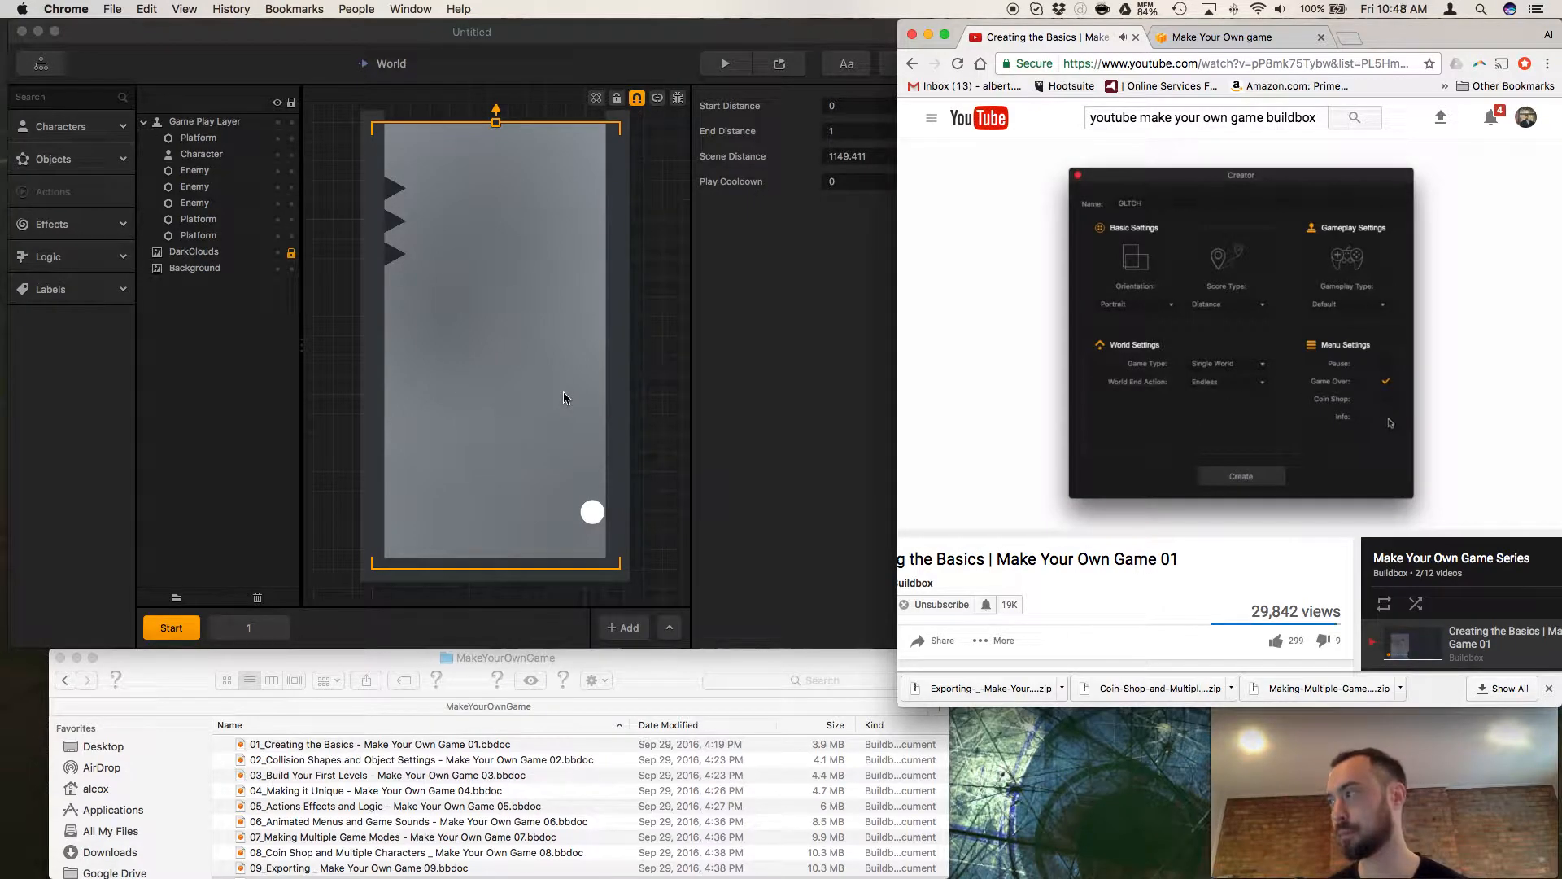
scroll(994, 663, down, 1)
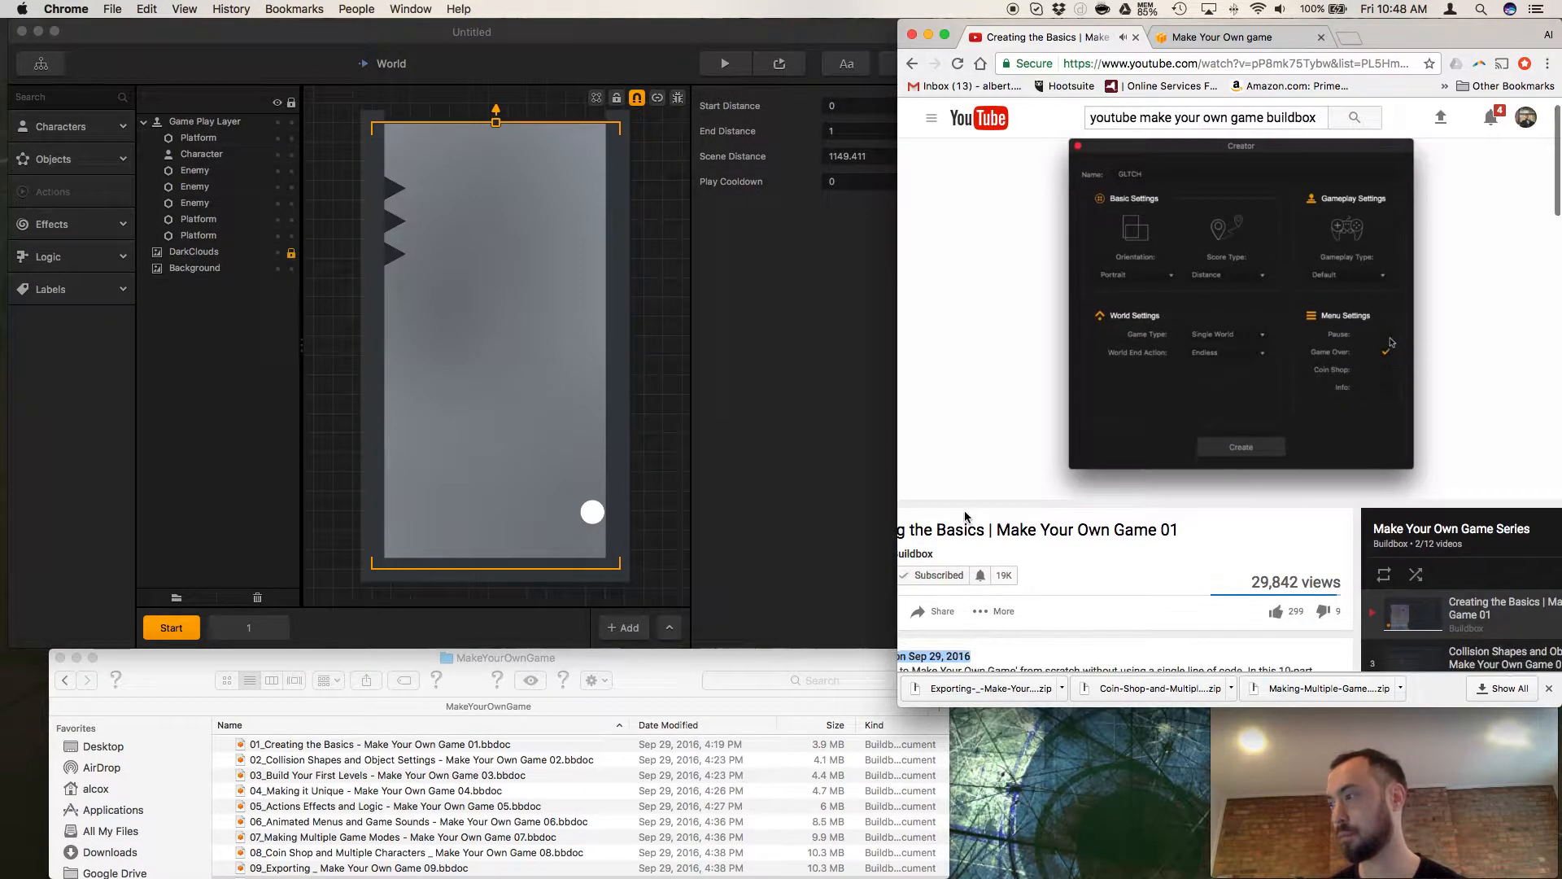
click(949, 486)
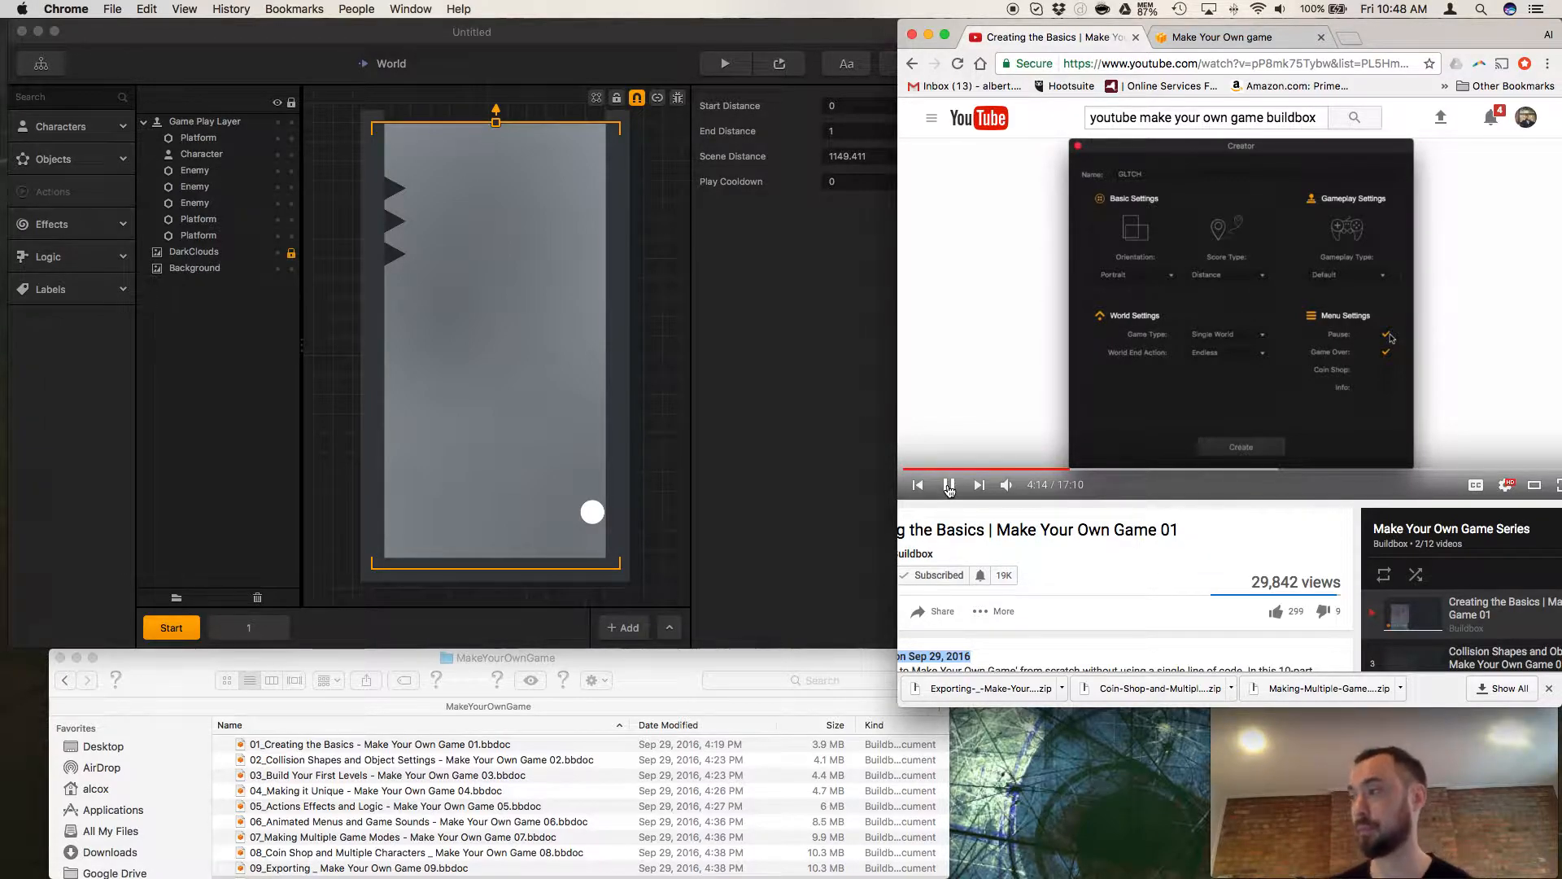
click(949, 485)
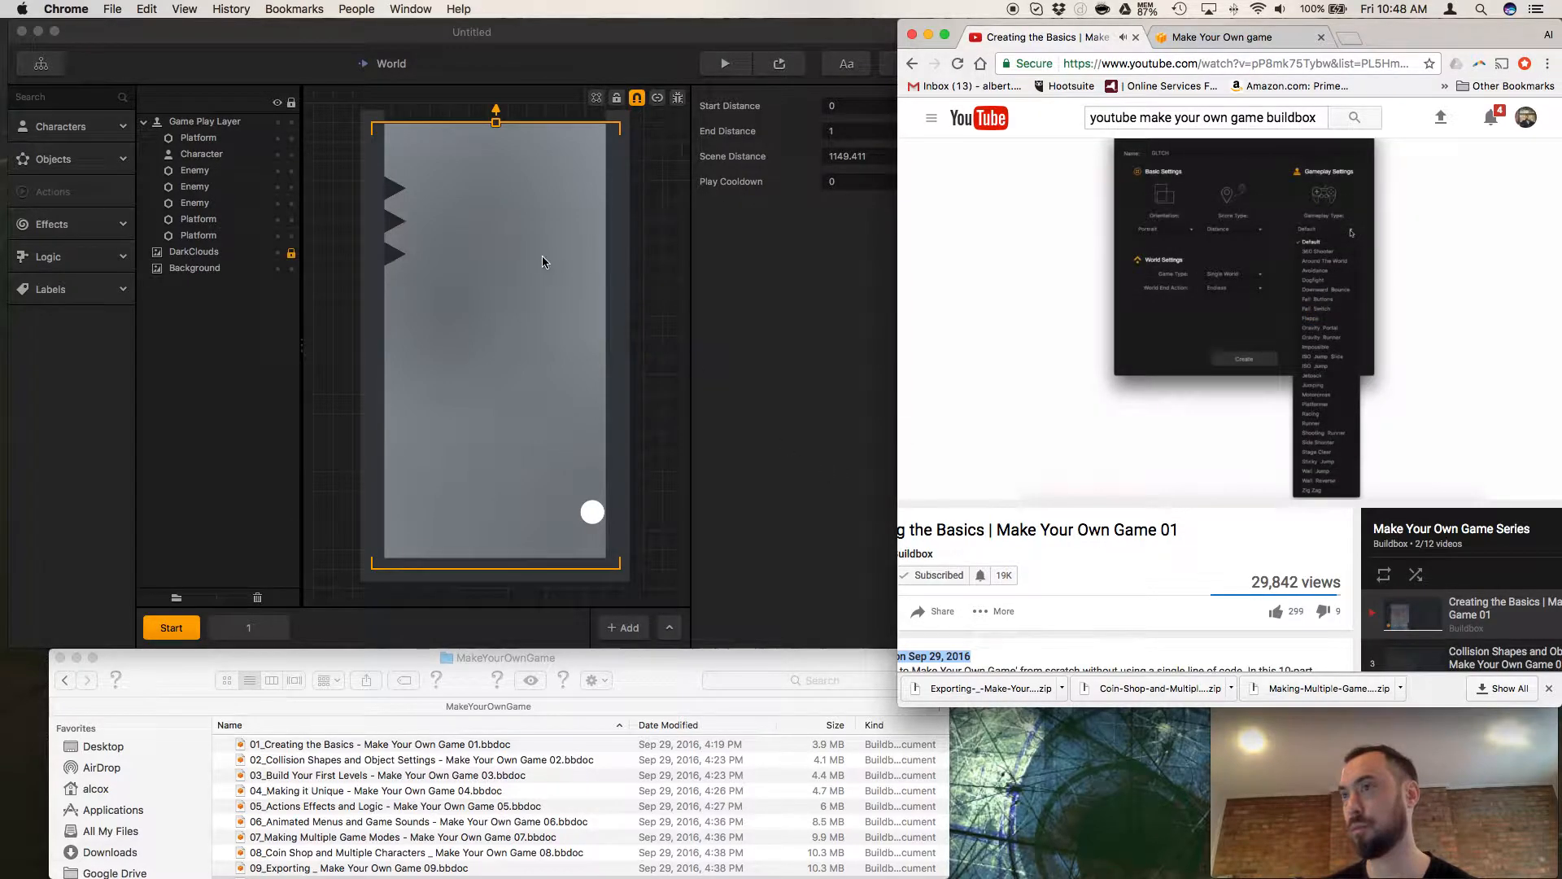
Switch to Buildbox, view the Game Mind Map, and open the World node's scene.
click(43, 65)
click(43, 67)
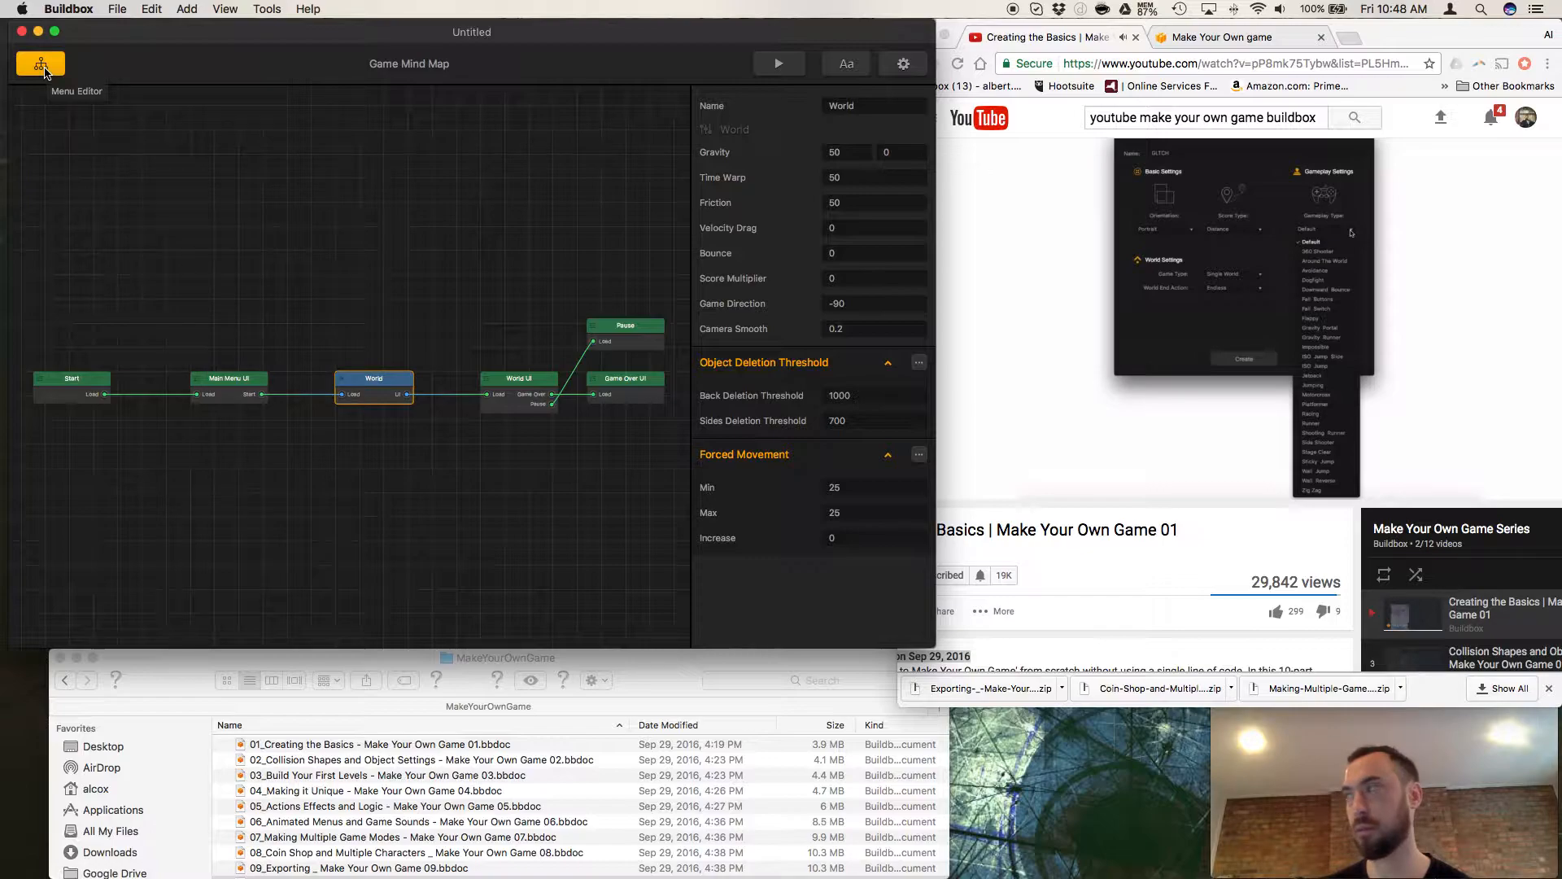
double_click(383, 396)
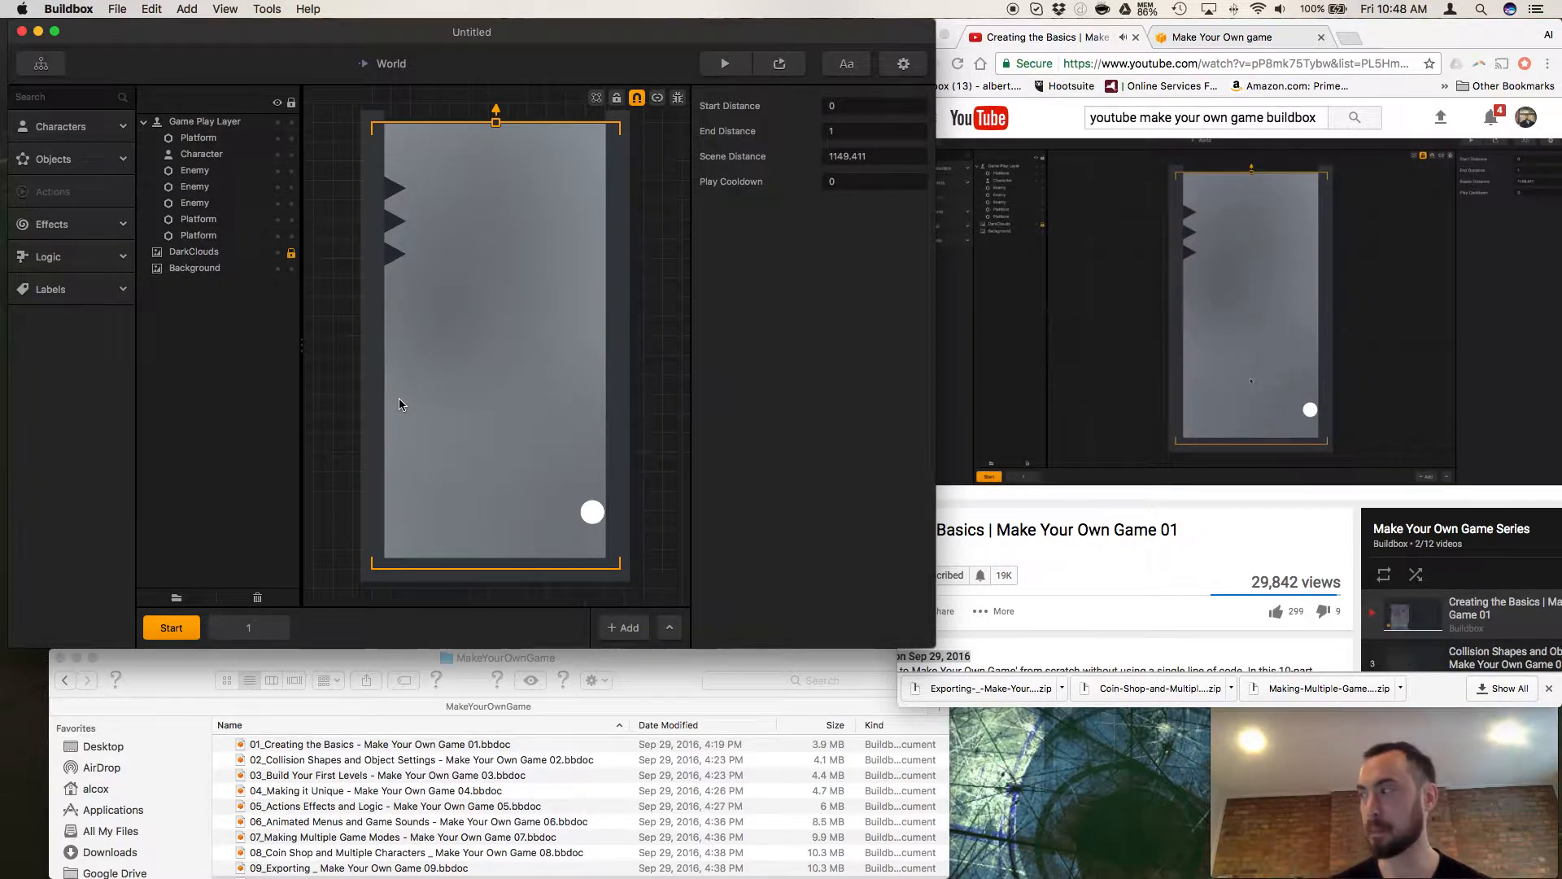
scroll(398, 404, up, 2)
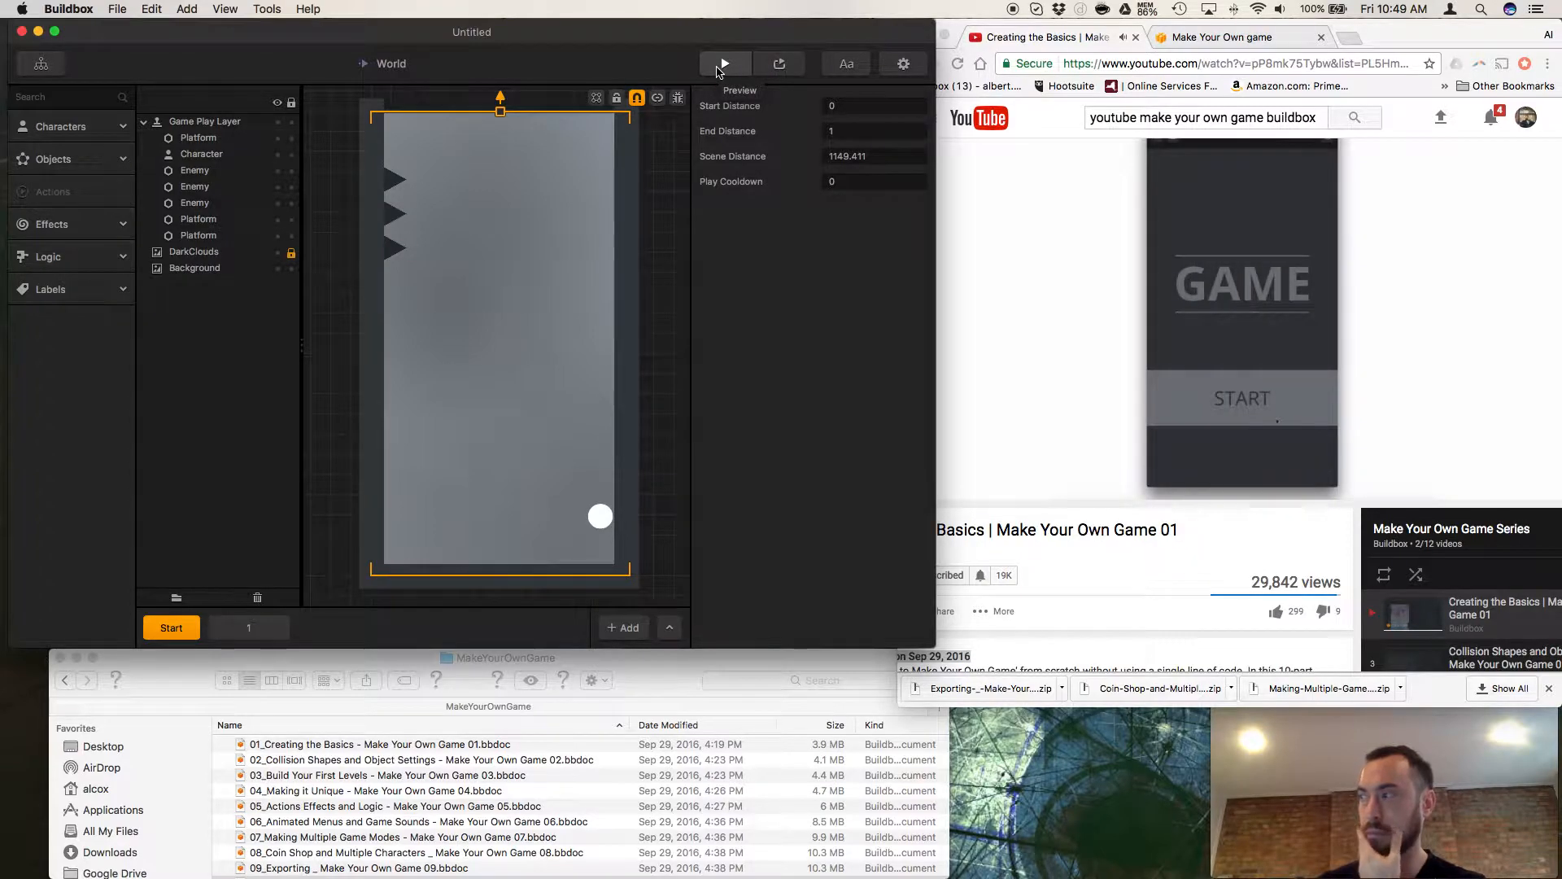
Preview the game on the 1136x640 - iPhone5 screen, make the ball jump between the walls, and close the preview.
click(722, 67)
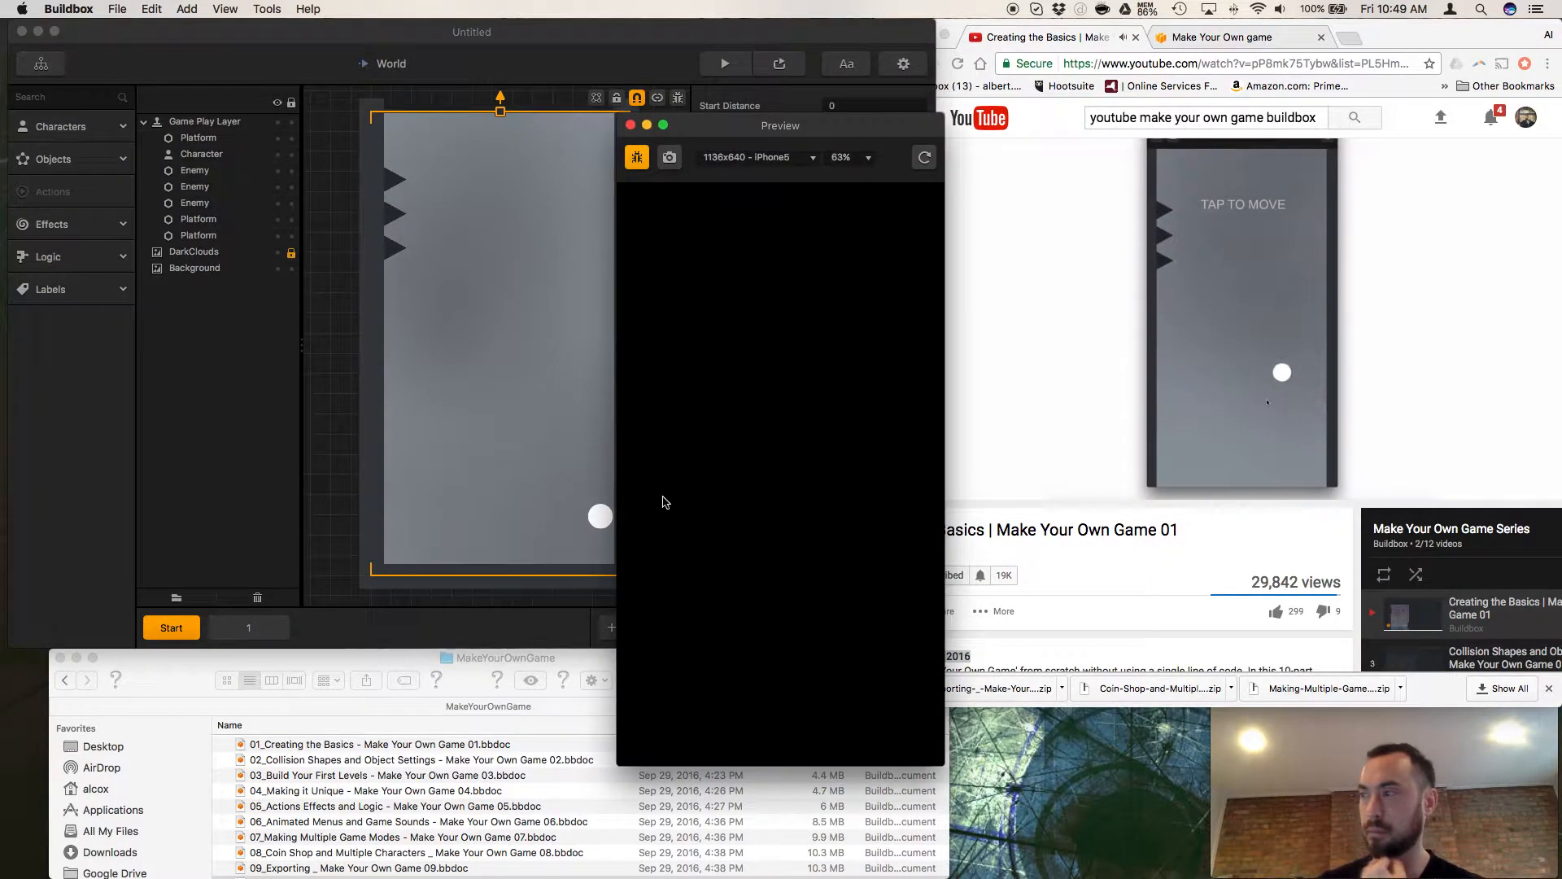
click(755, 602)
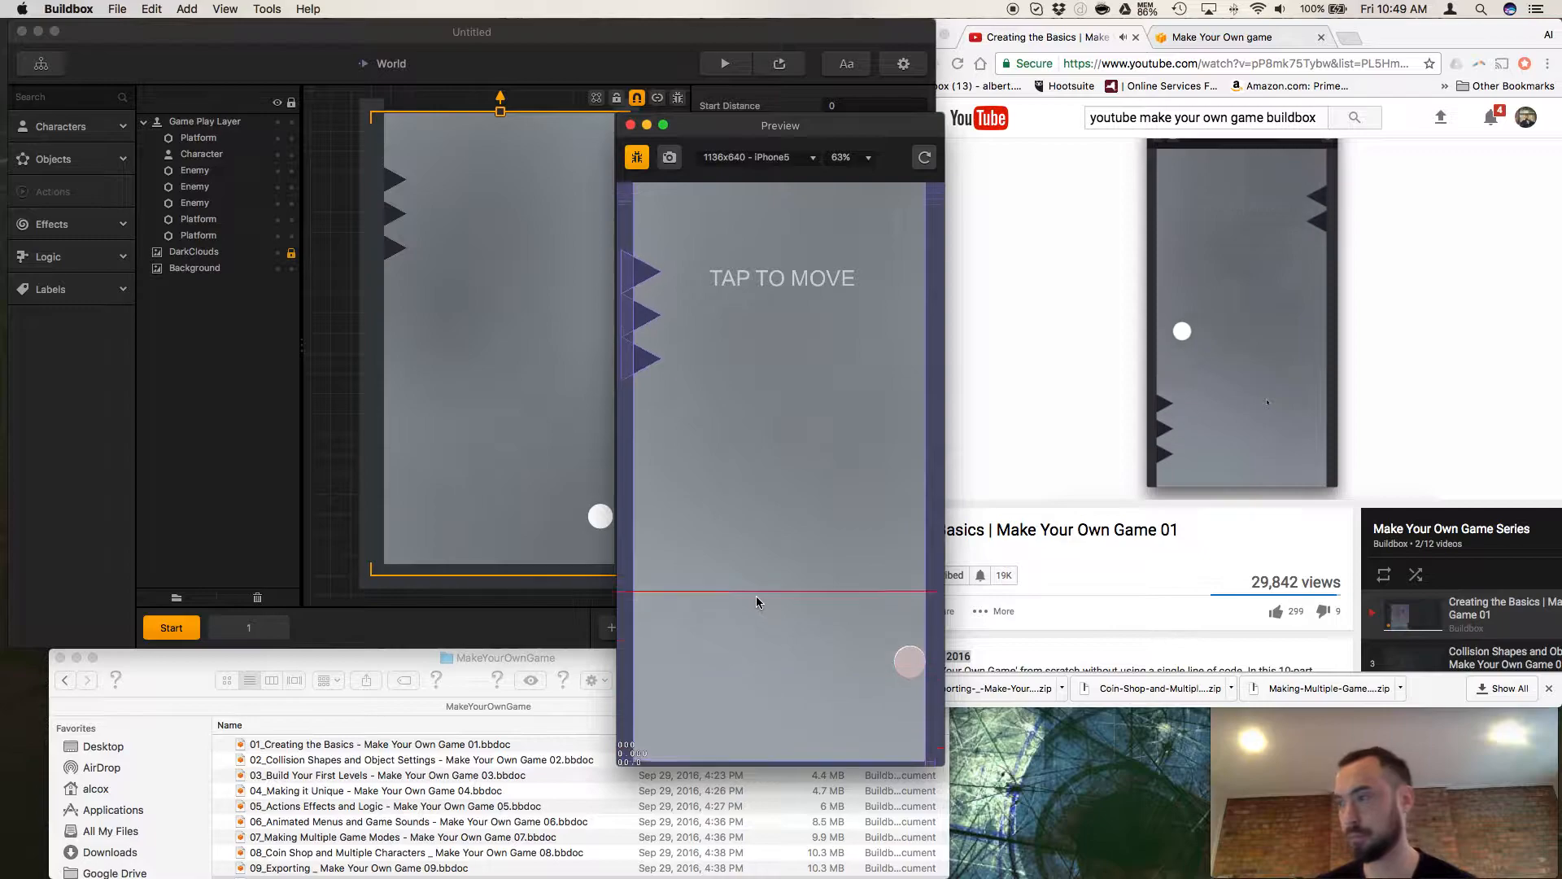
click(758, 596)
click(758, 597)
click(758, 596)
click(758, 602)
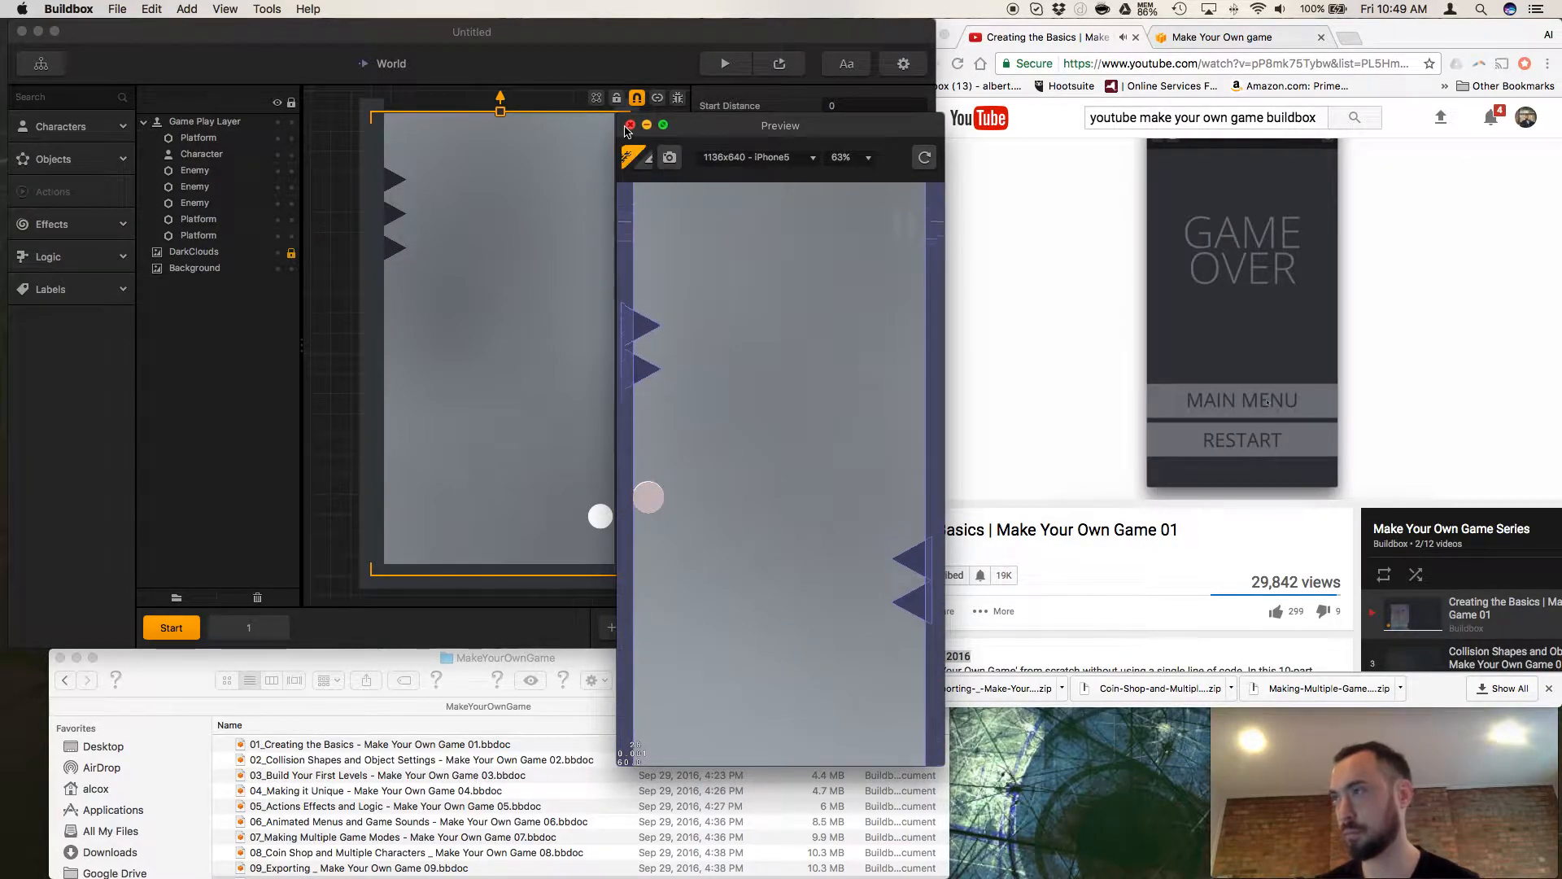
click(629, 126)
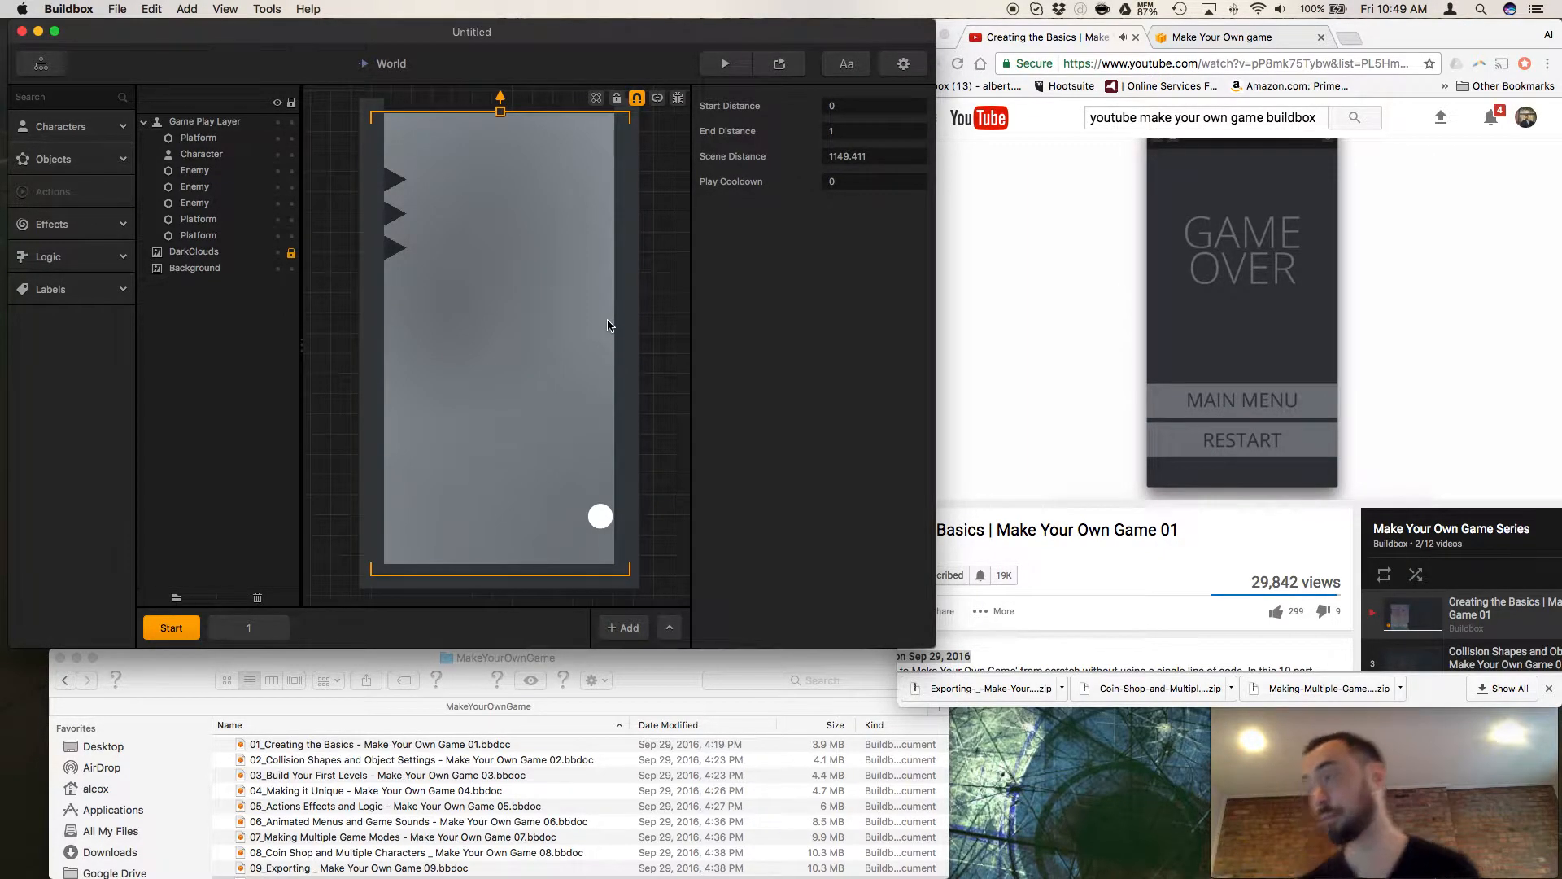
Return from the World scene to the Game Mind Map and reopen the World node while following the video.
click(999, 545)
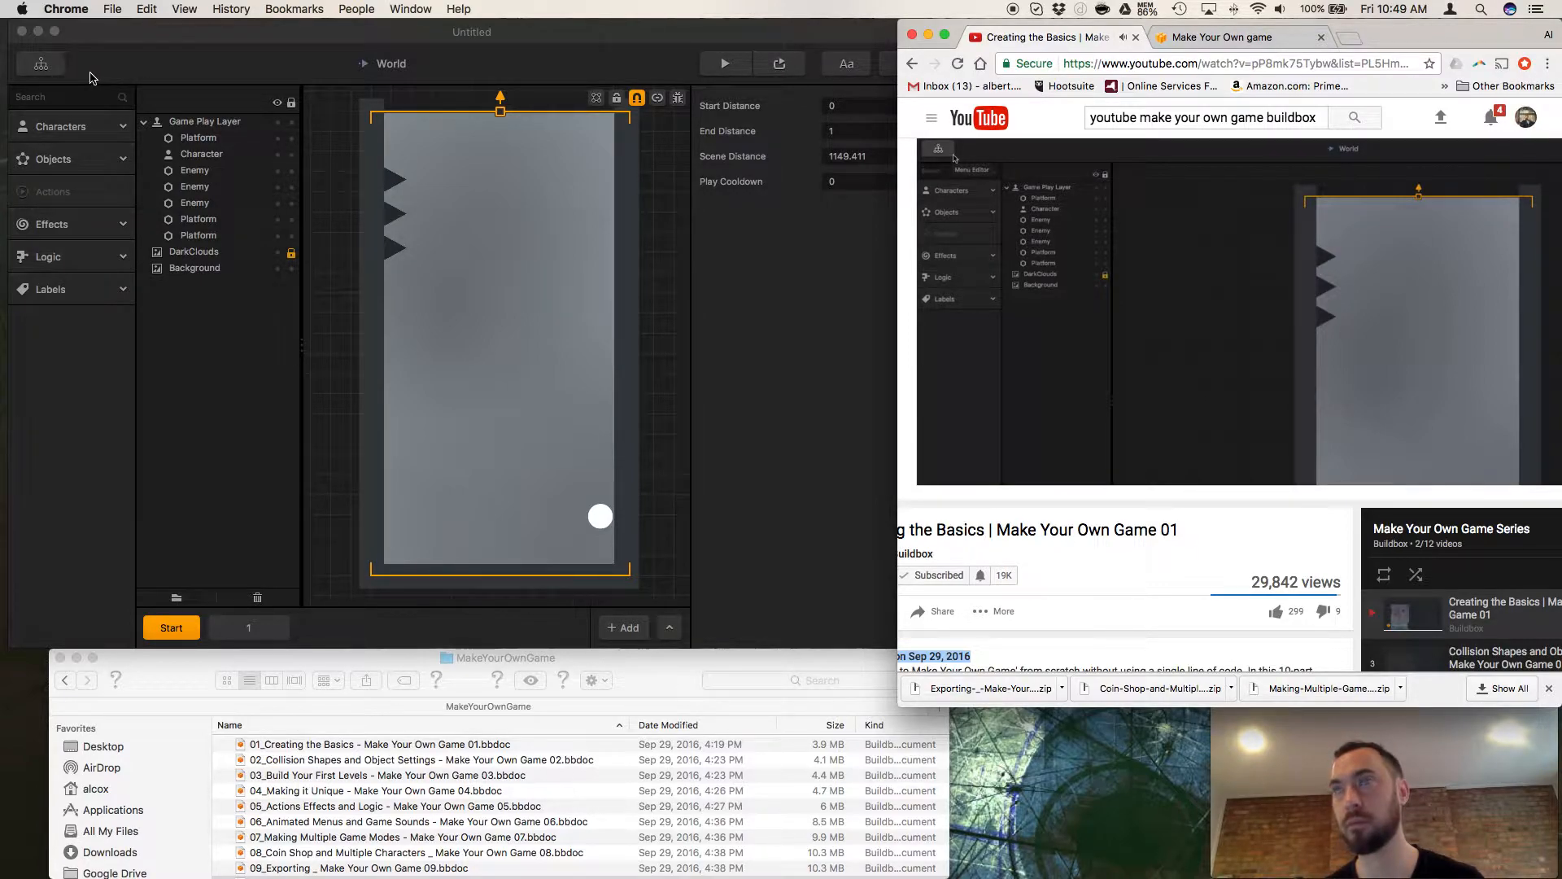
click(46, 70)
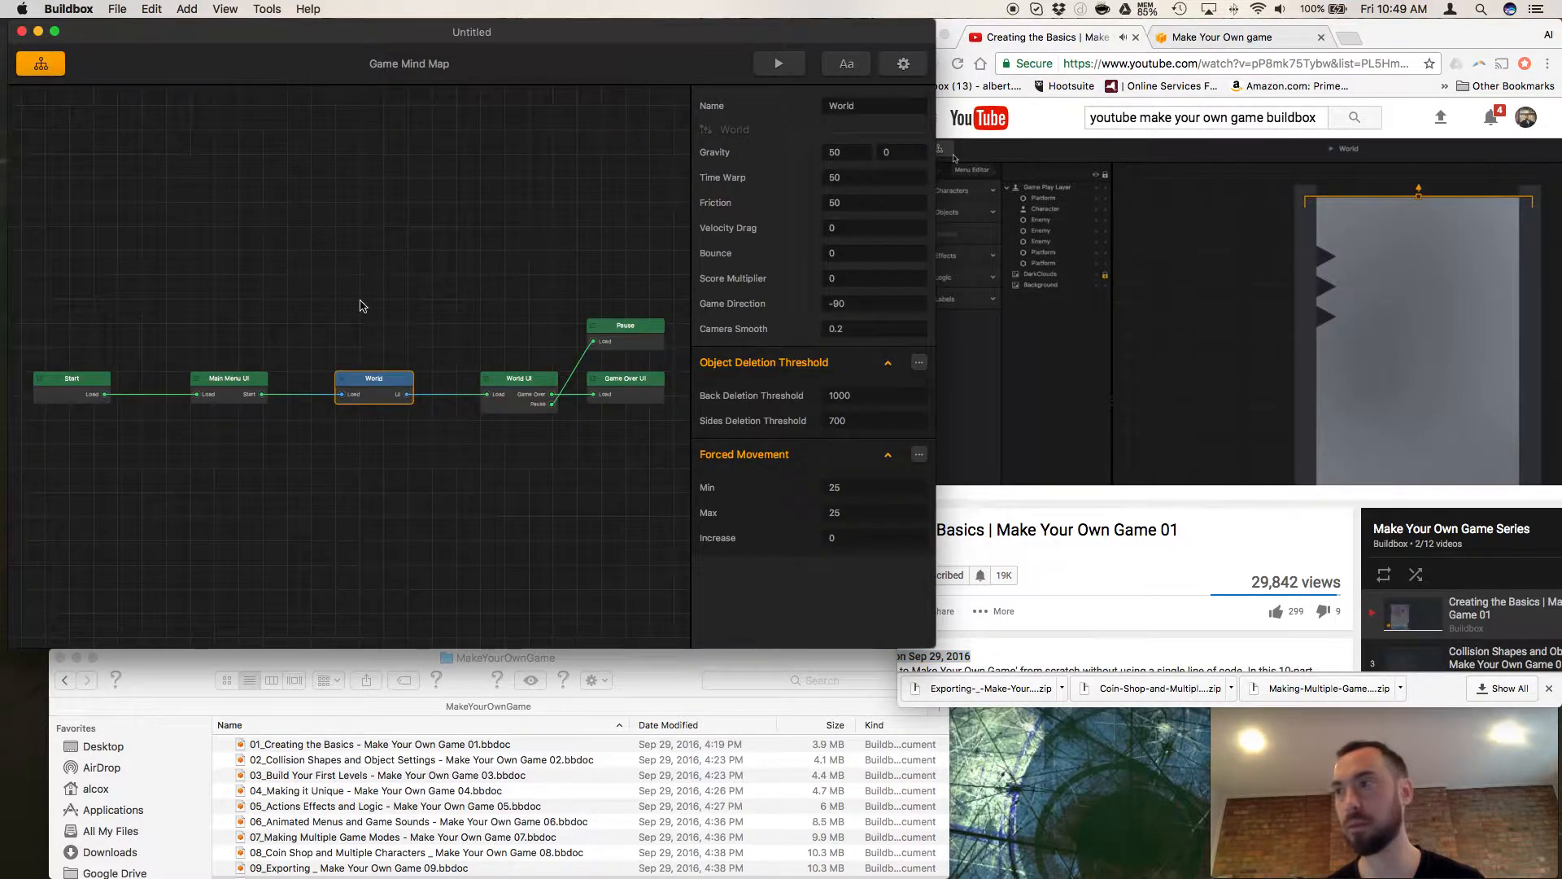
double_click(376, 386)
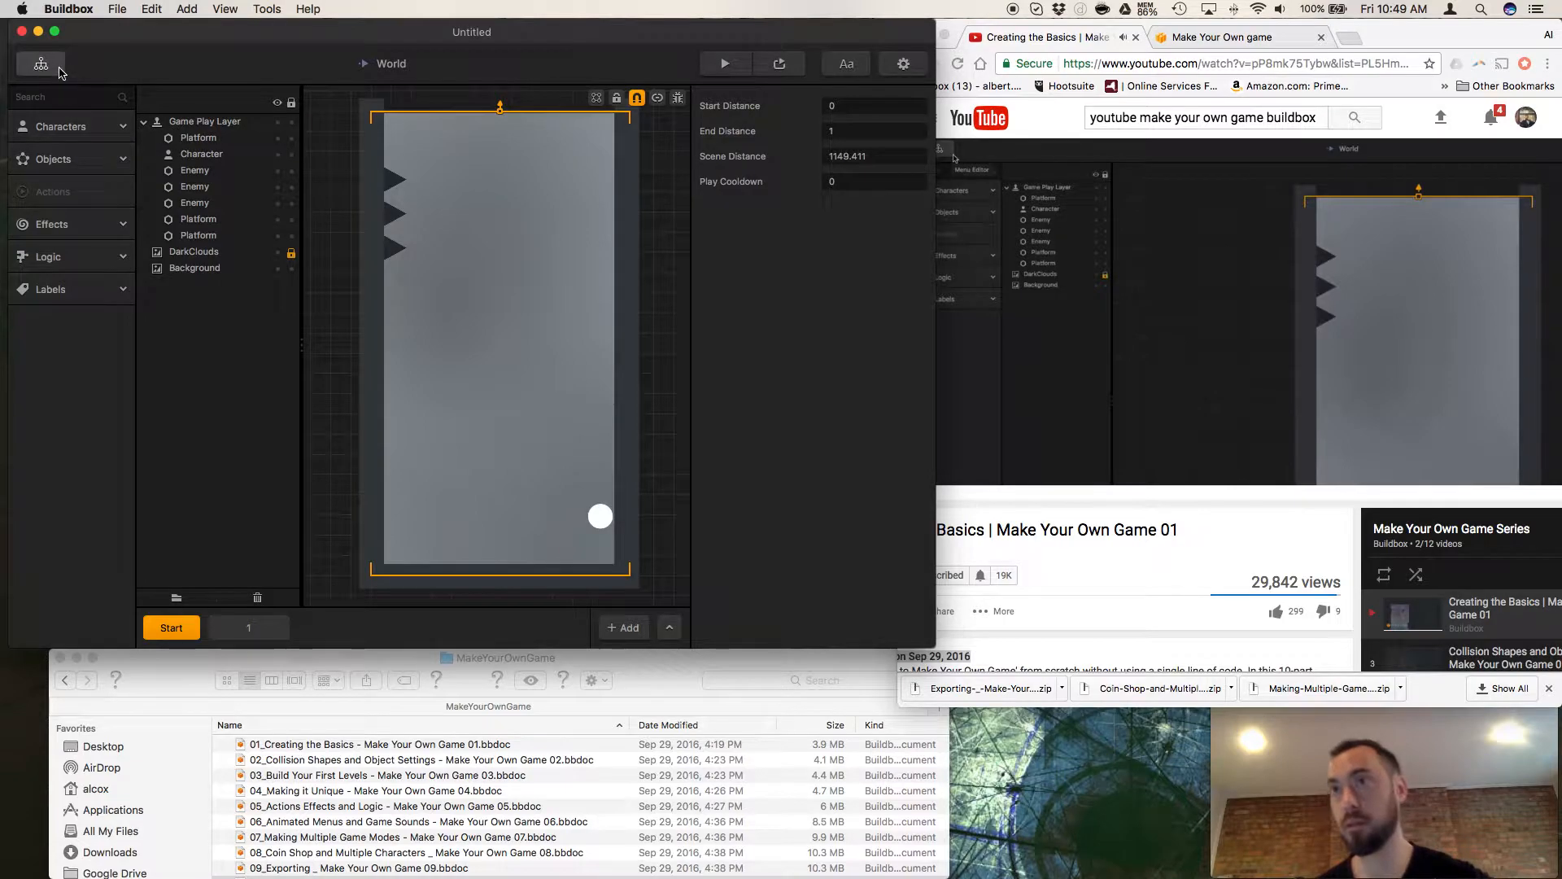
click(1057, 545)
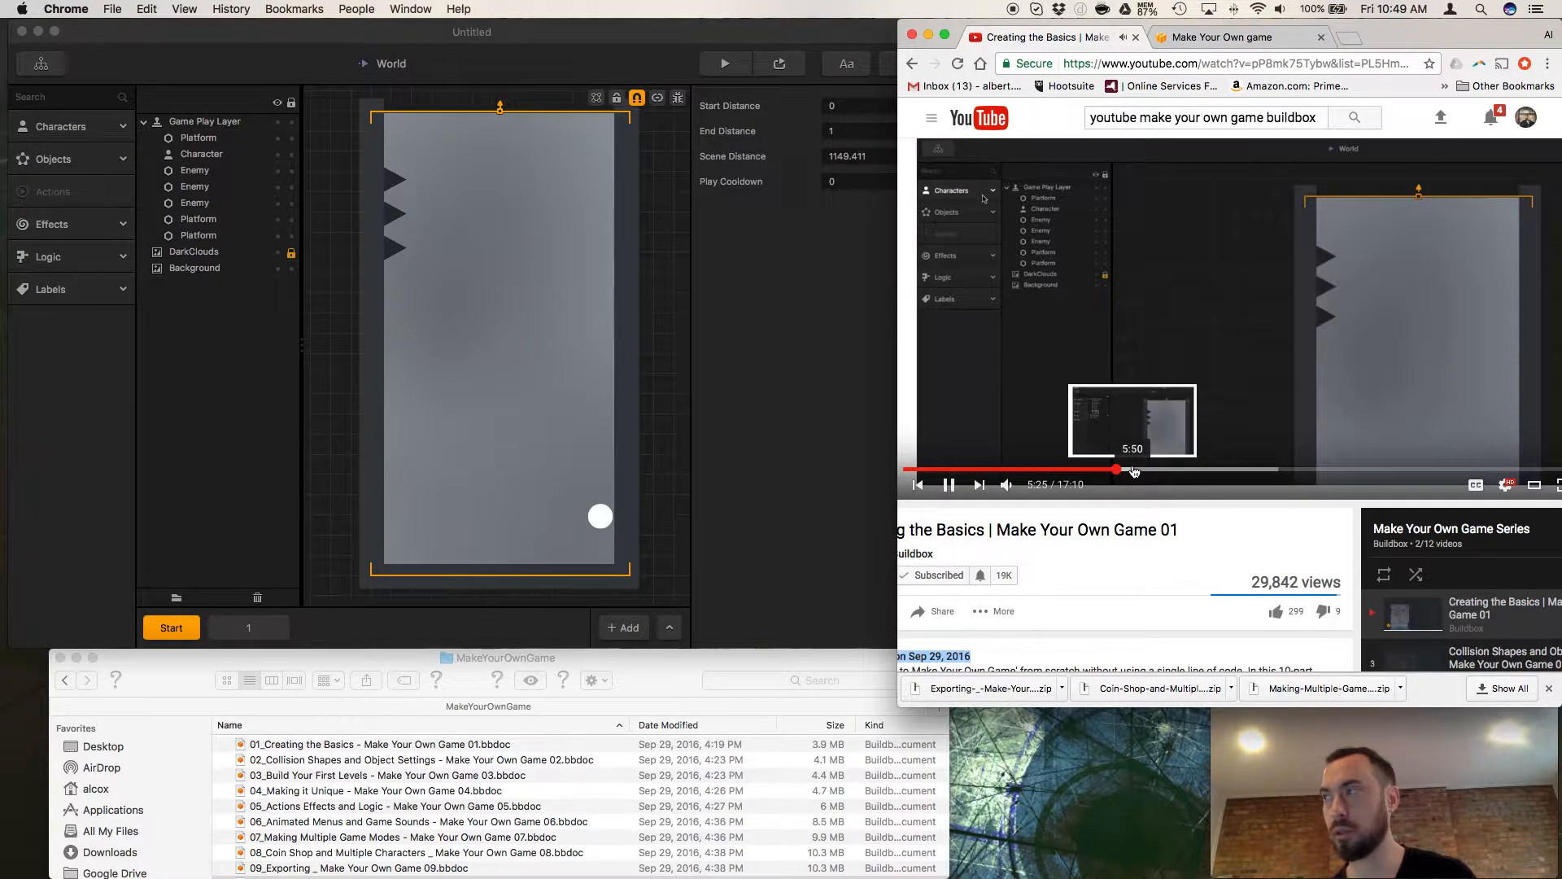
Expand the Characters and Objects asset categories, and check the contents of Effects and Logic.
click(63, 130)
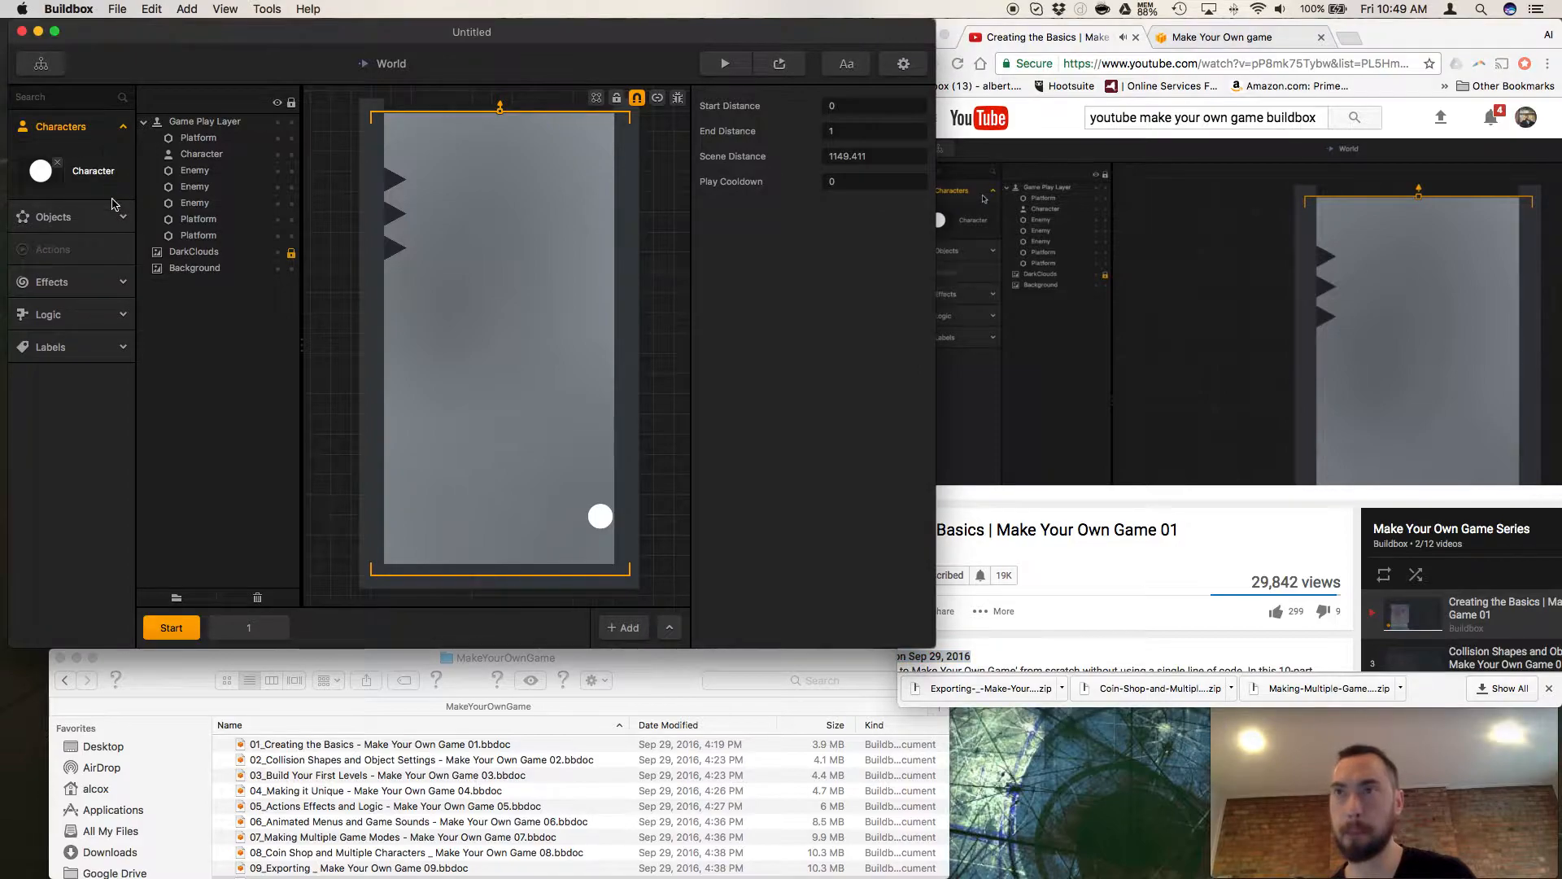
click(93, 220)
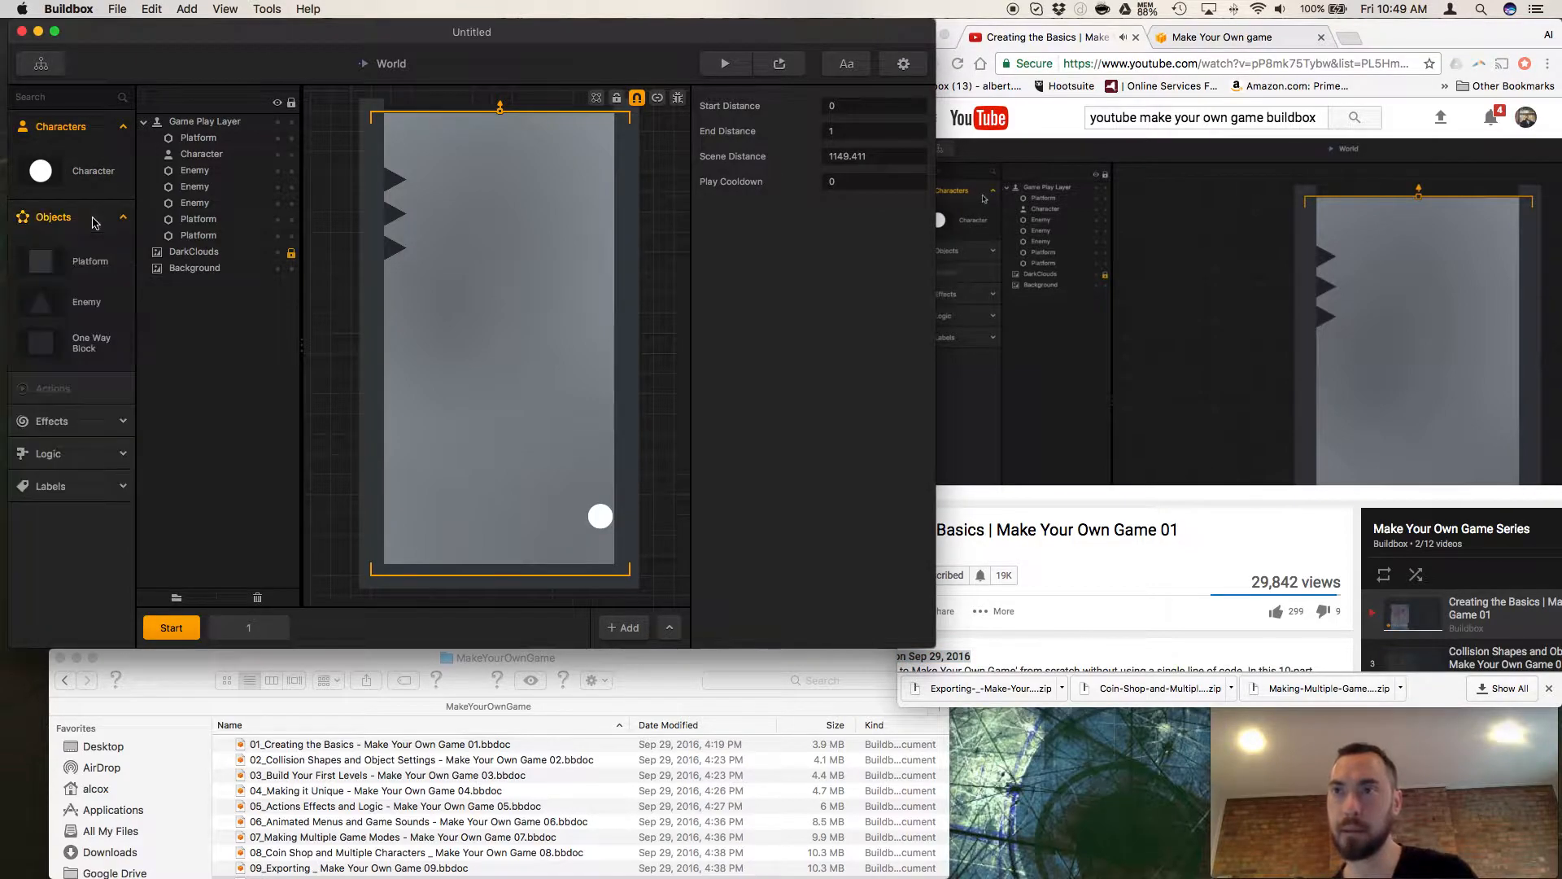
click(81, 423)
click(79, 421)
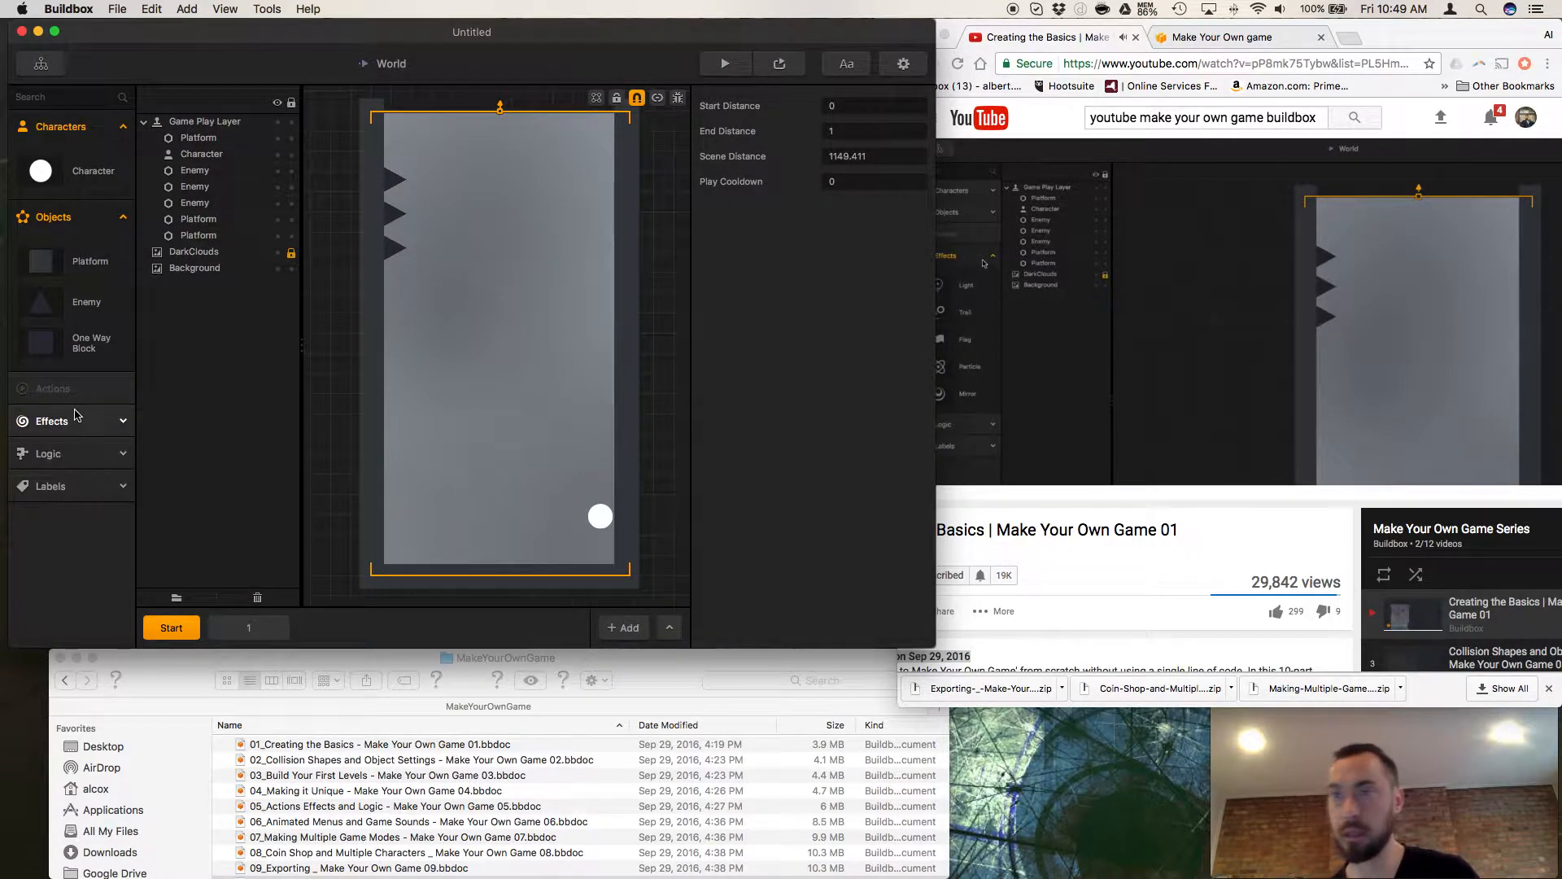
click(95, 461)
click(95, 462)
click(954, 482)
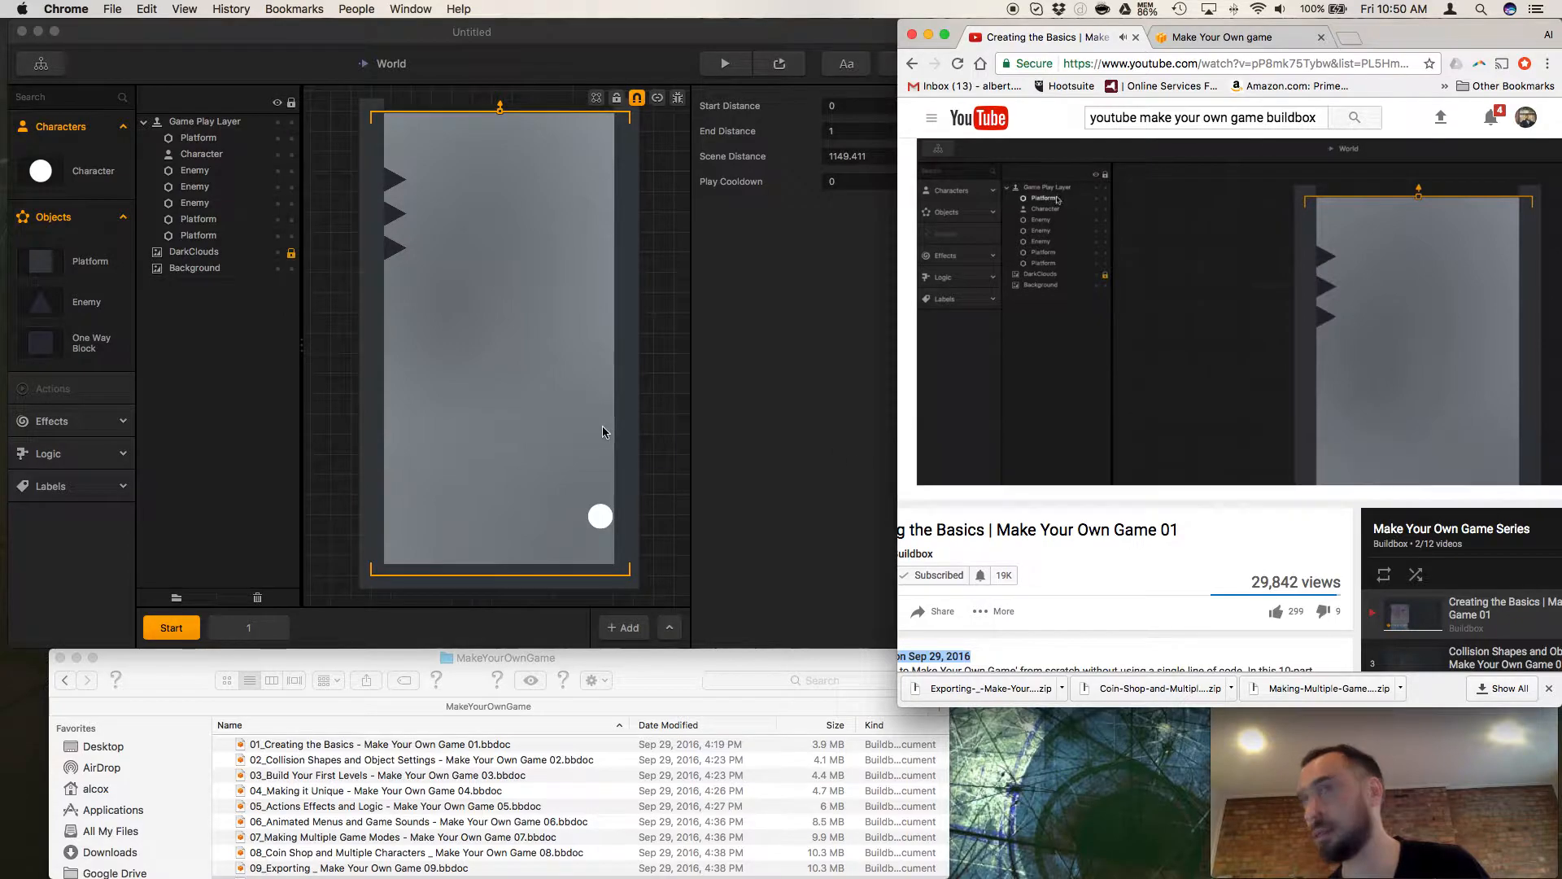
Select the first Platform in the Game Play Layer, toggle its visibility off and on, and pause the tutorial video.
click(270, 432)
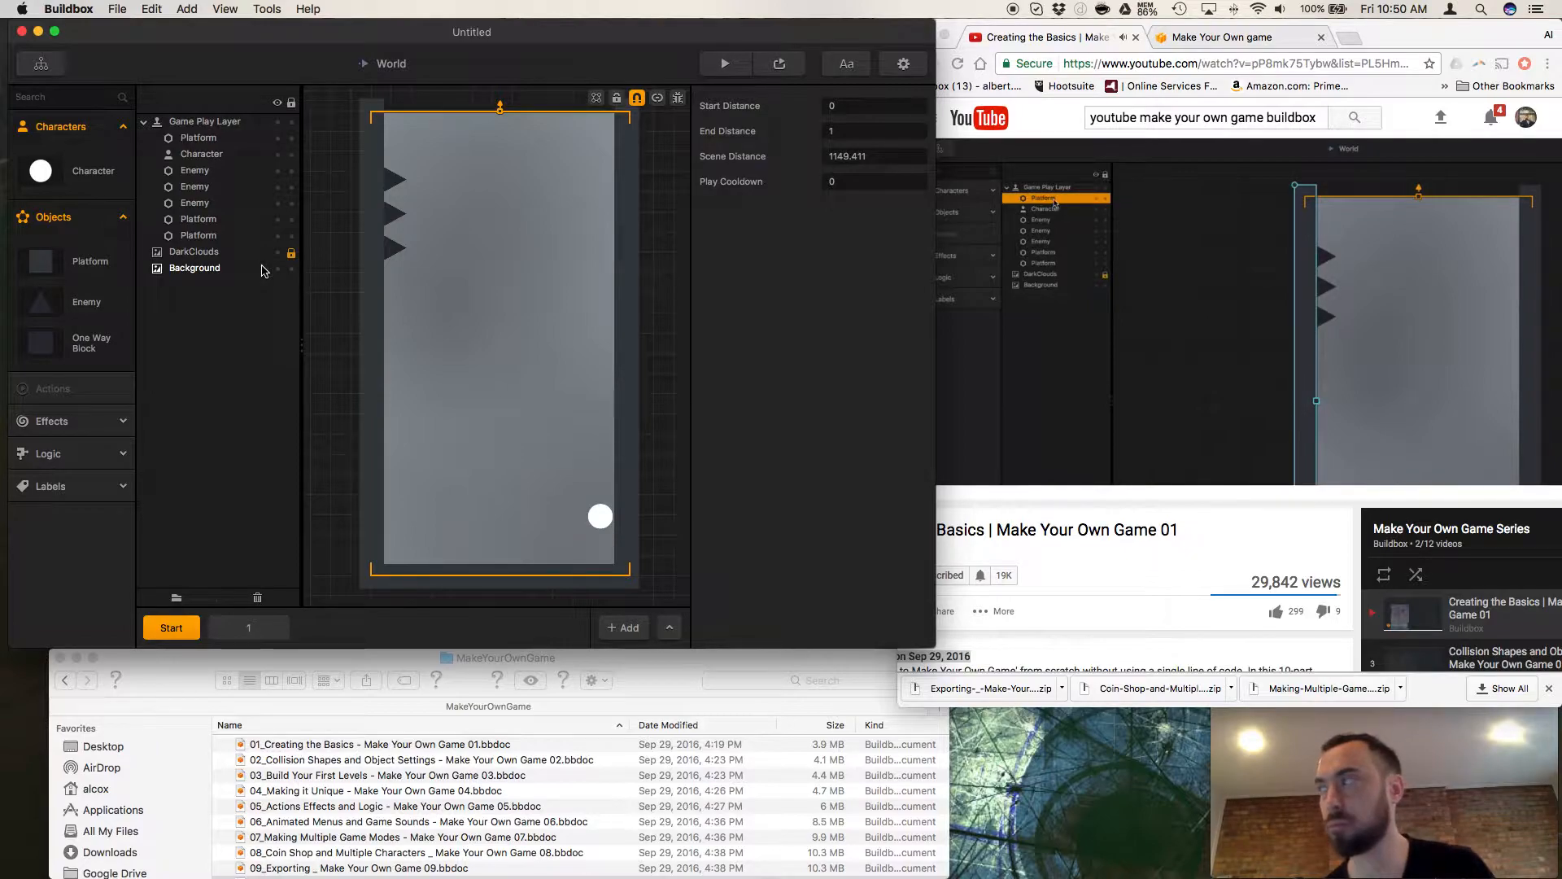
click(205, 143)
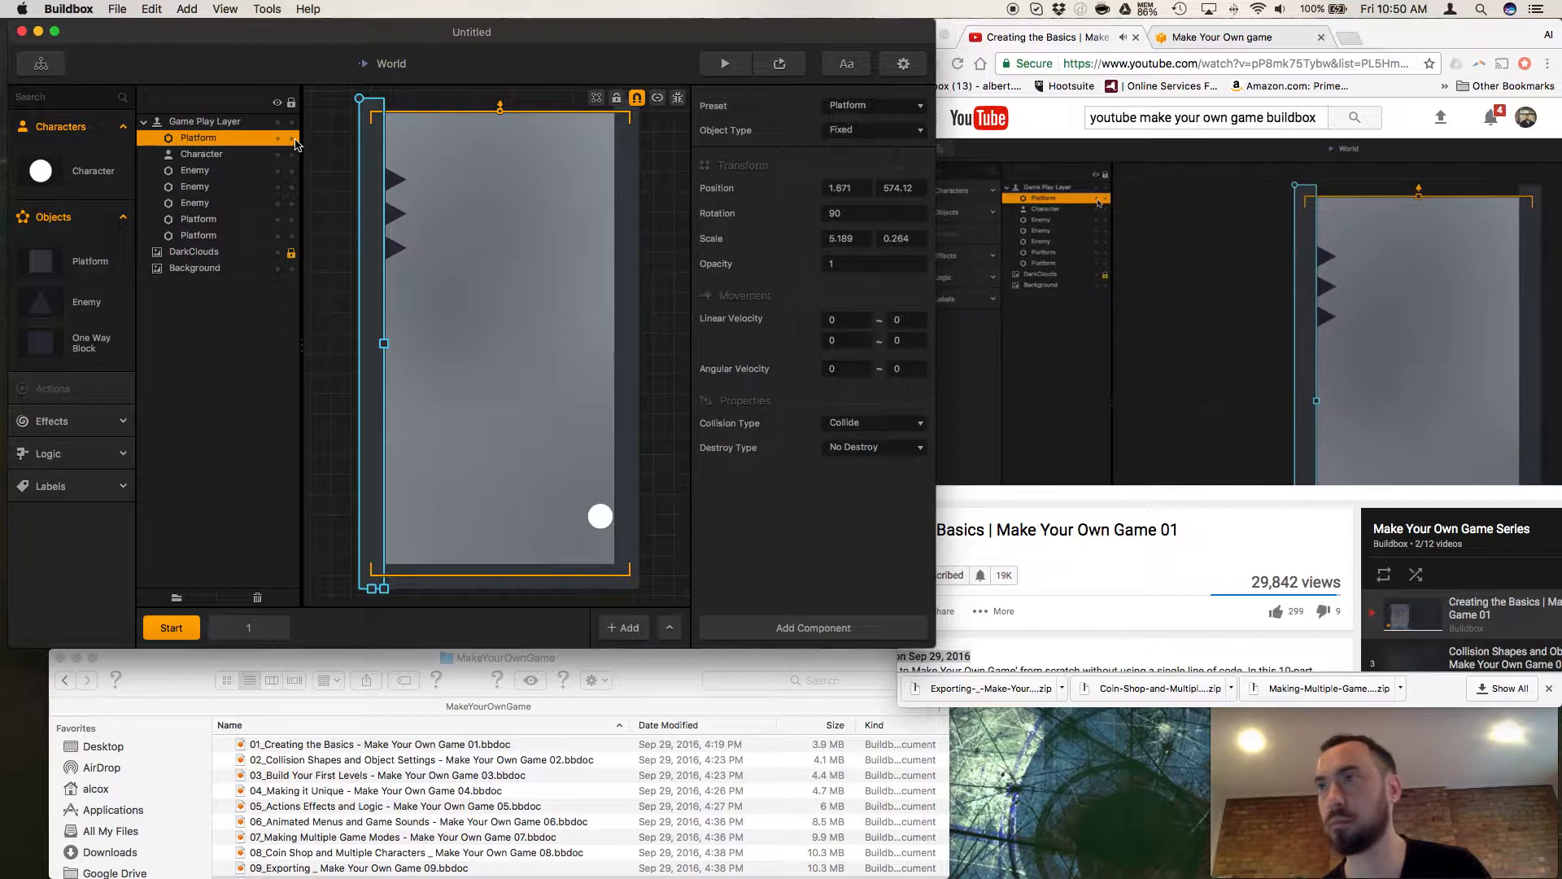
click(278, 139)
click(278, 140)
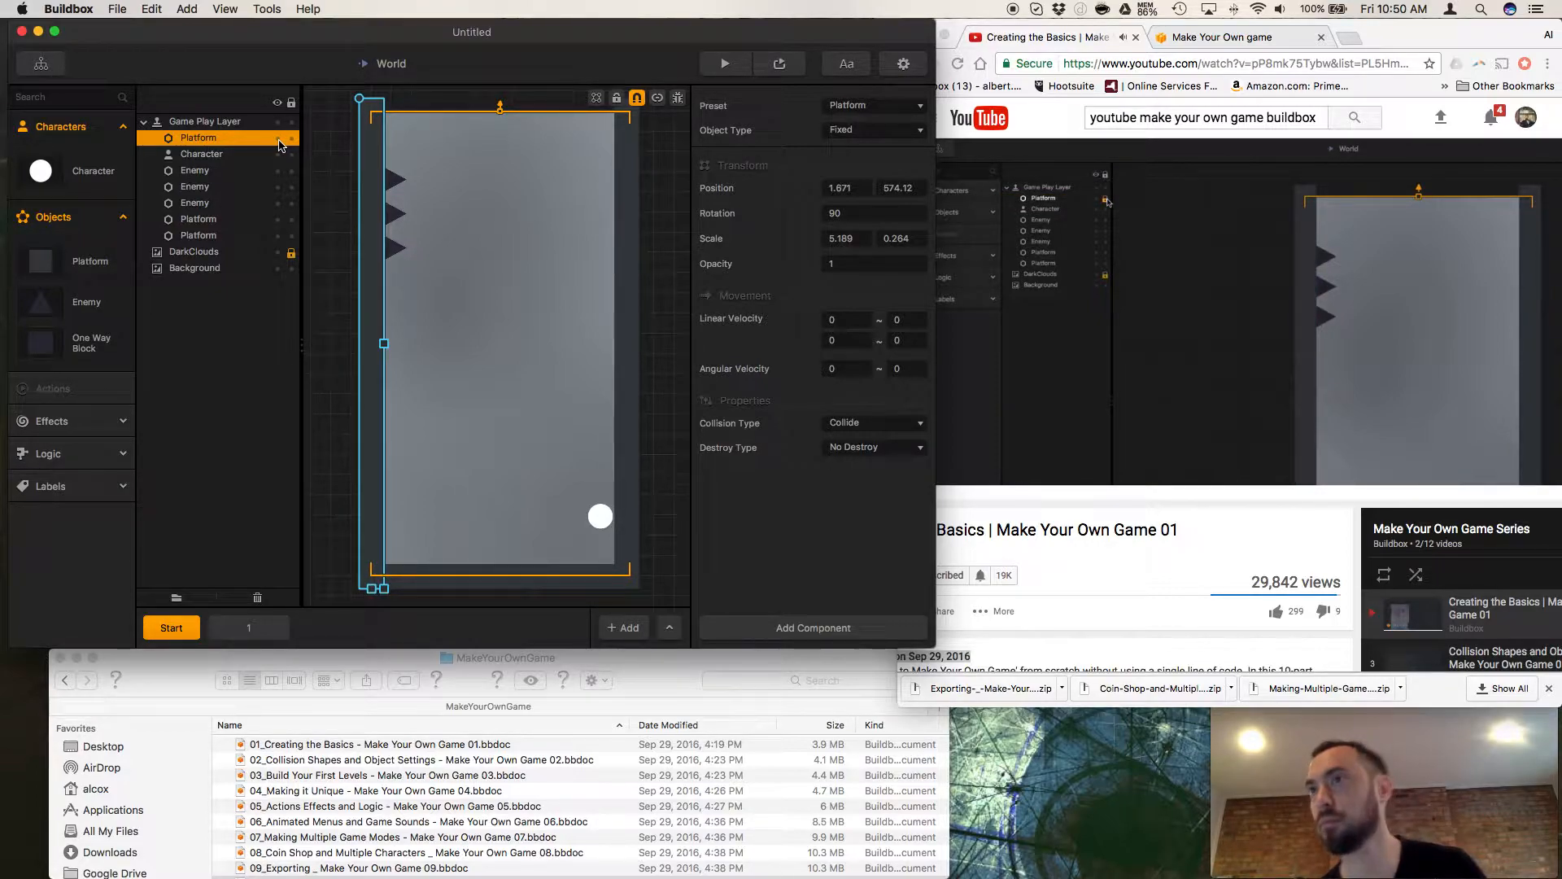
click(940, 496)
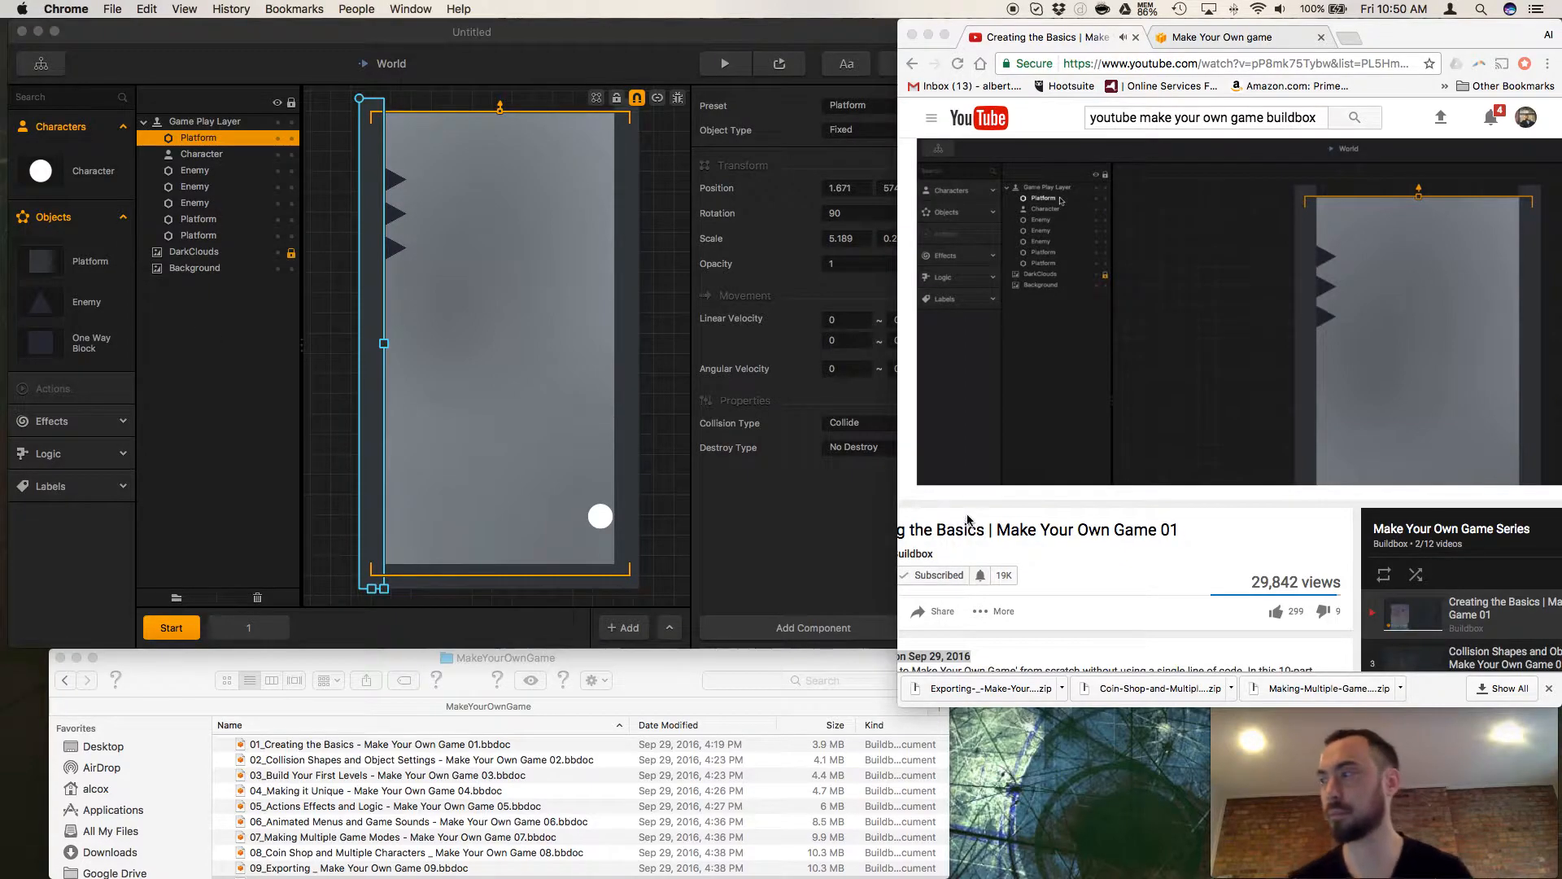
click(951, 484)
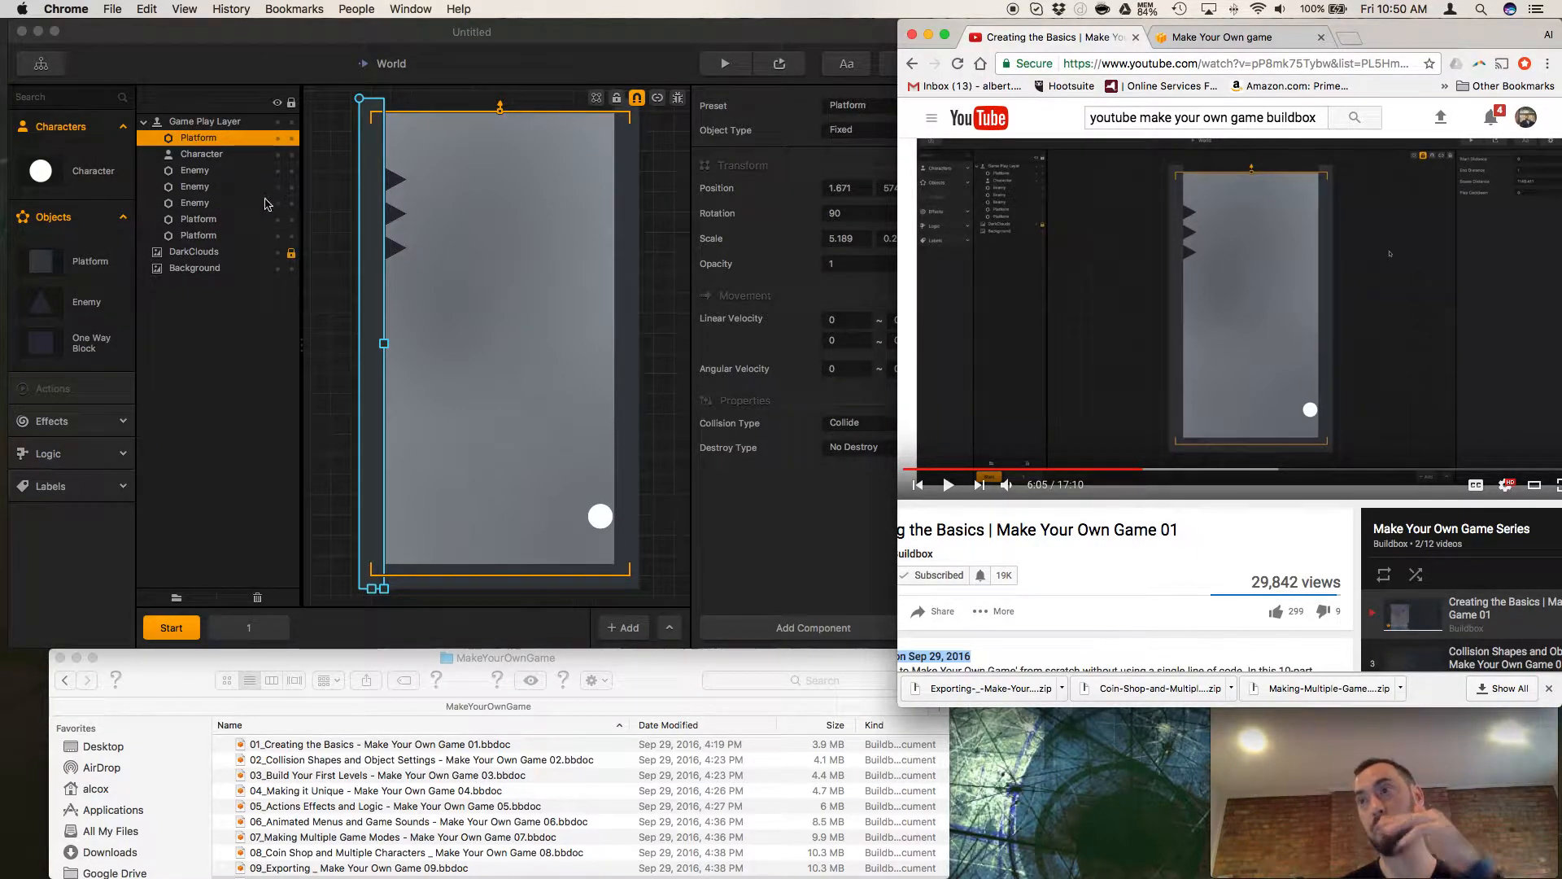
Move the ball character in the scene to position 550, 100 and resume the tutorial video.
click(600, 516)
mouse_move(600, 516)
mouse_down()
mouse_move(379, 427)
mouse_move(387, 401)
mouse_move(422, 418)
mouse_move(342, 320)
mouse_move(620, 546)
mouse_move(593, 530)
mouse_up()
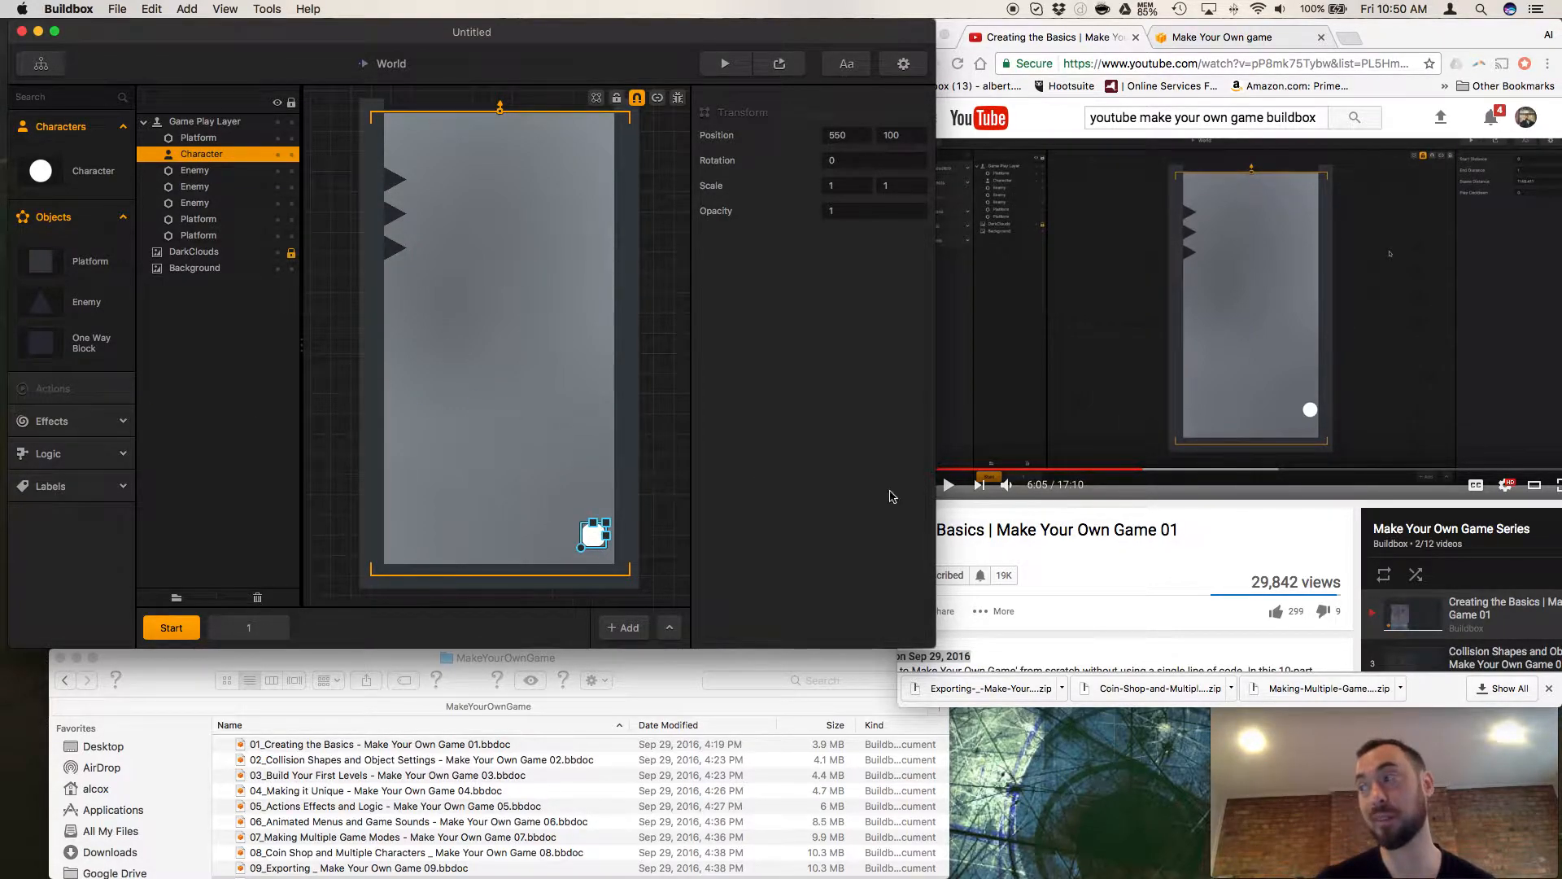
click(1064, 531)
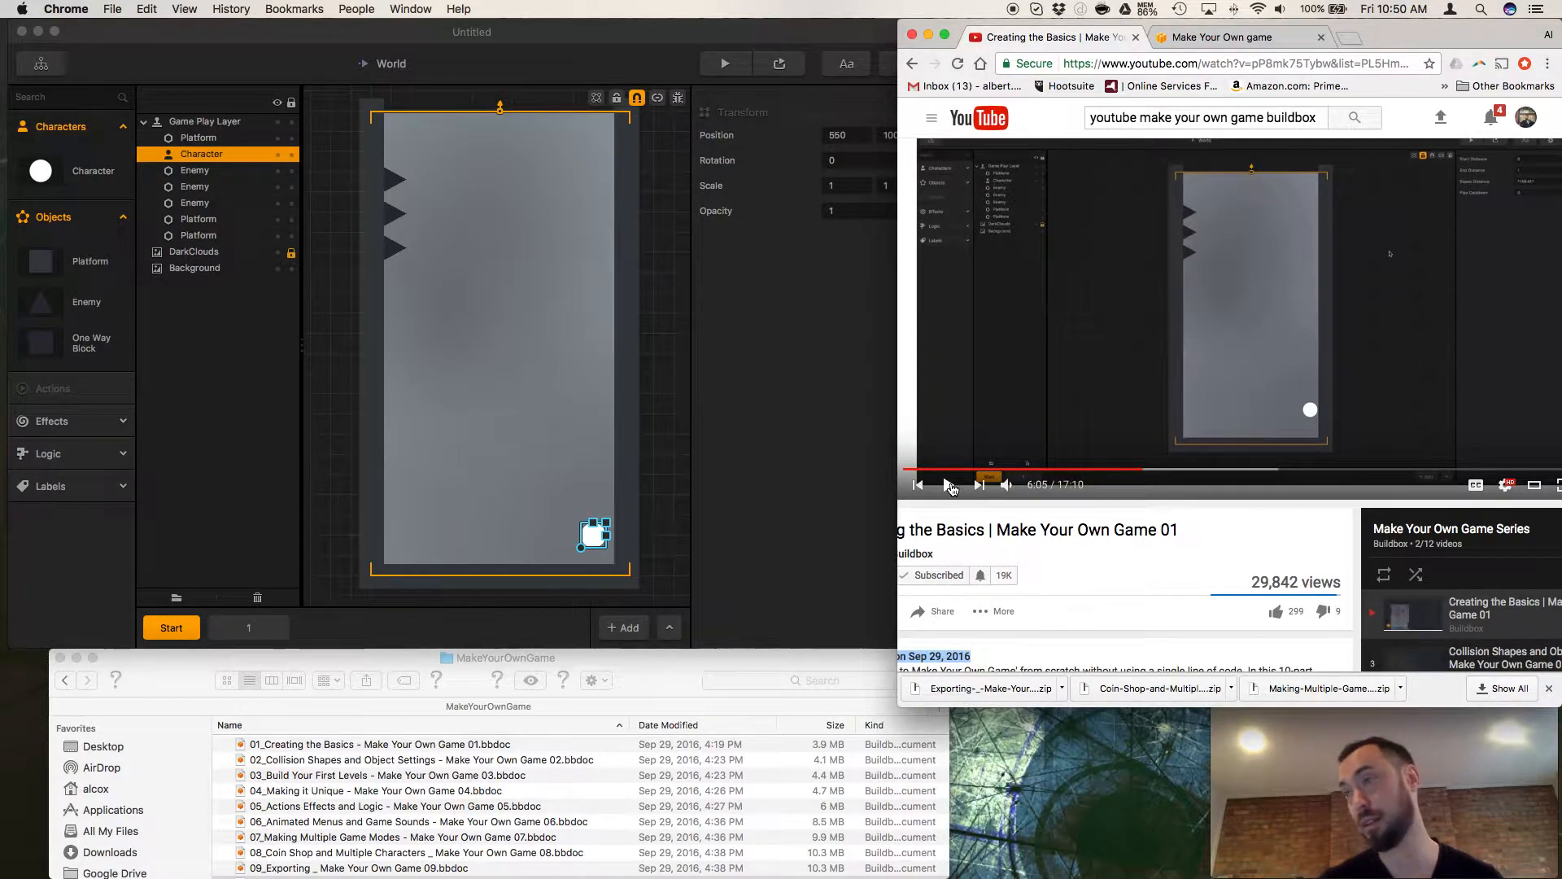
click(949, 484)
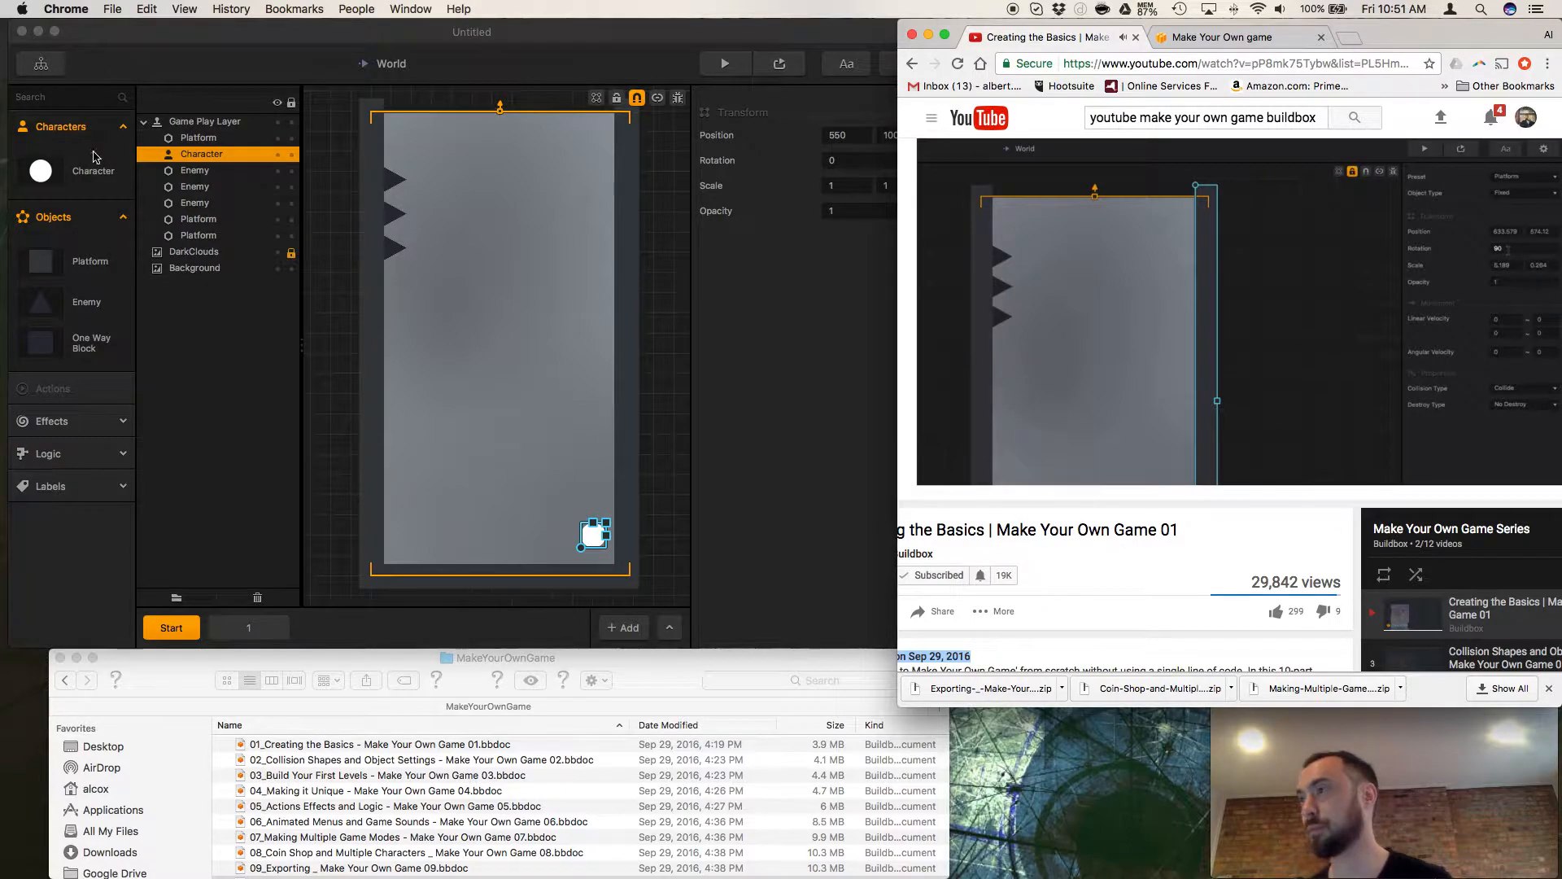
View the Character asset's properties and select the Background in the scene to view its transform settings.
click(742, 289)
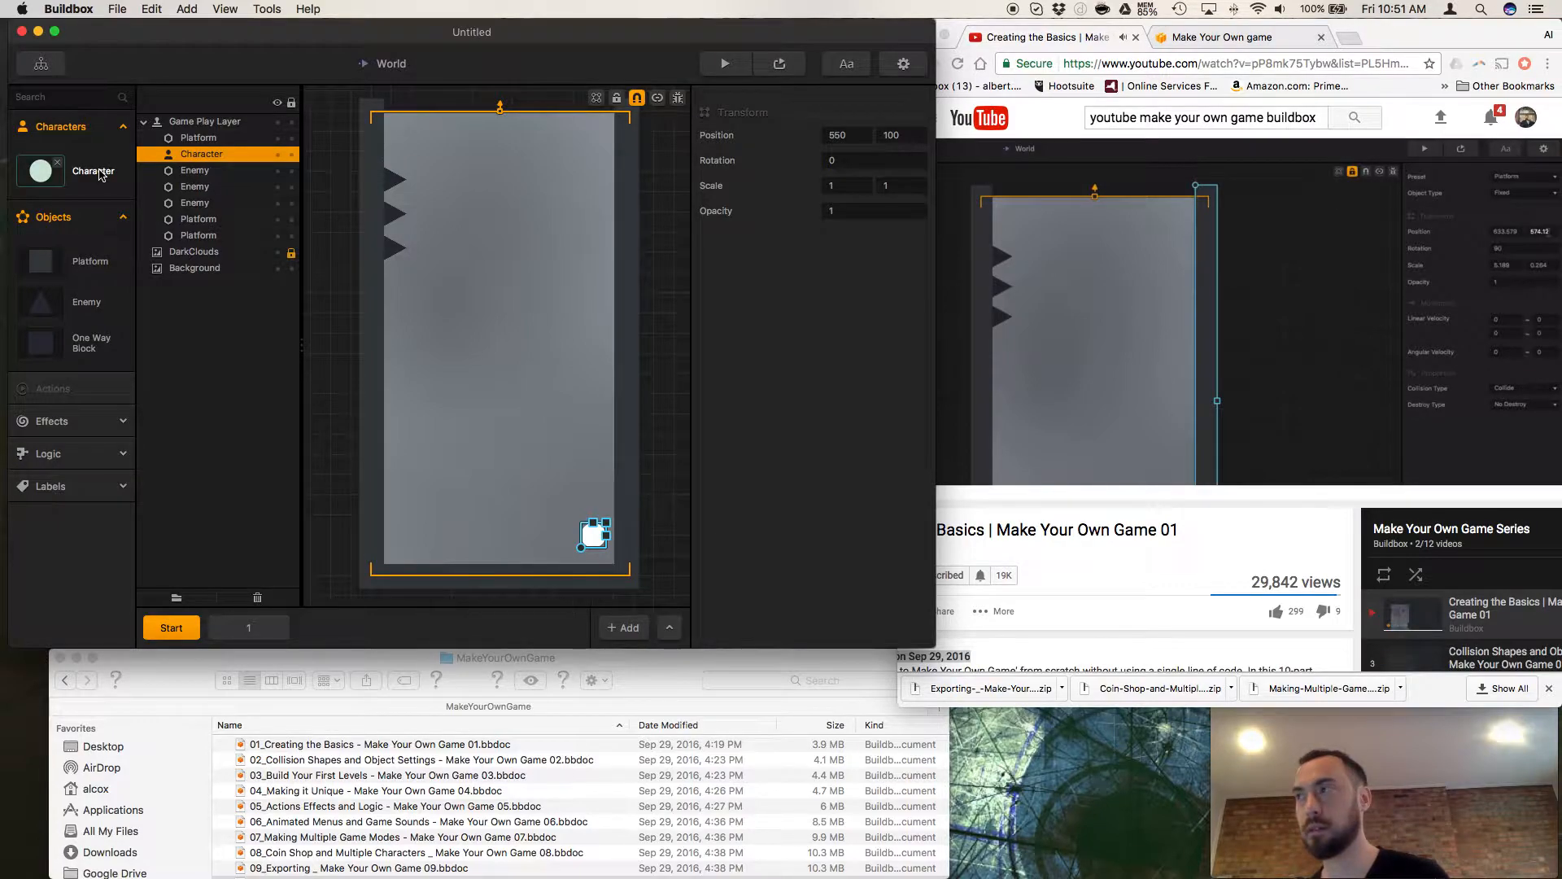
click(58, 179)
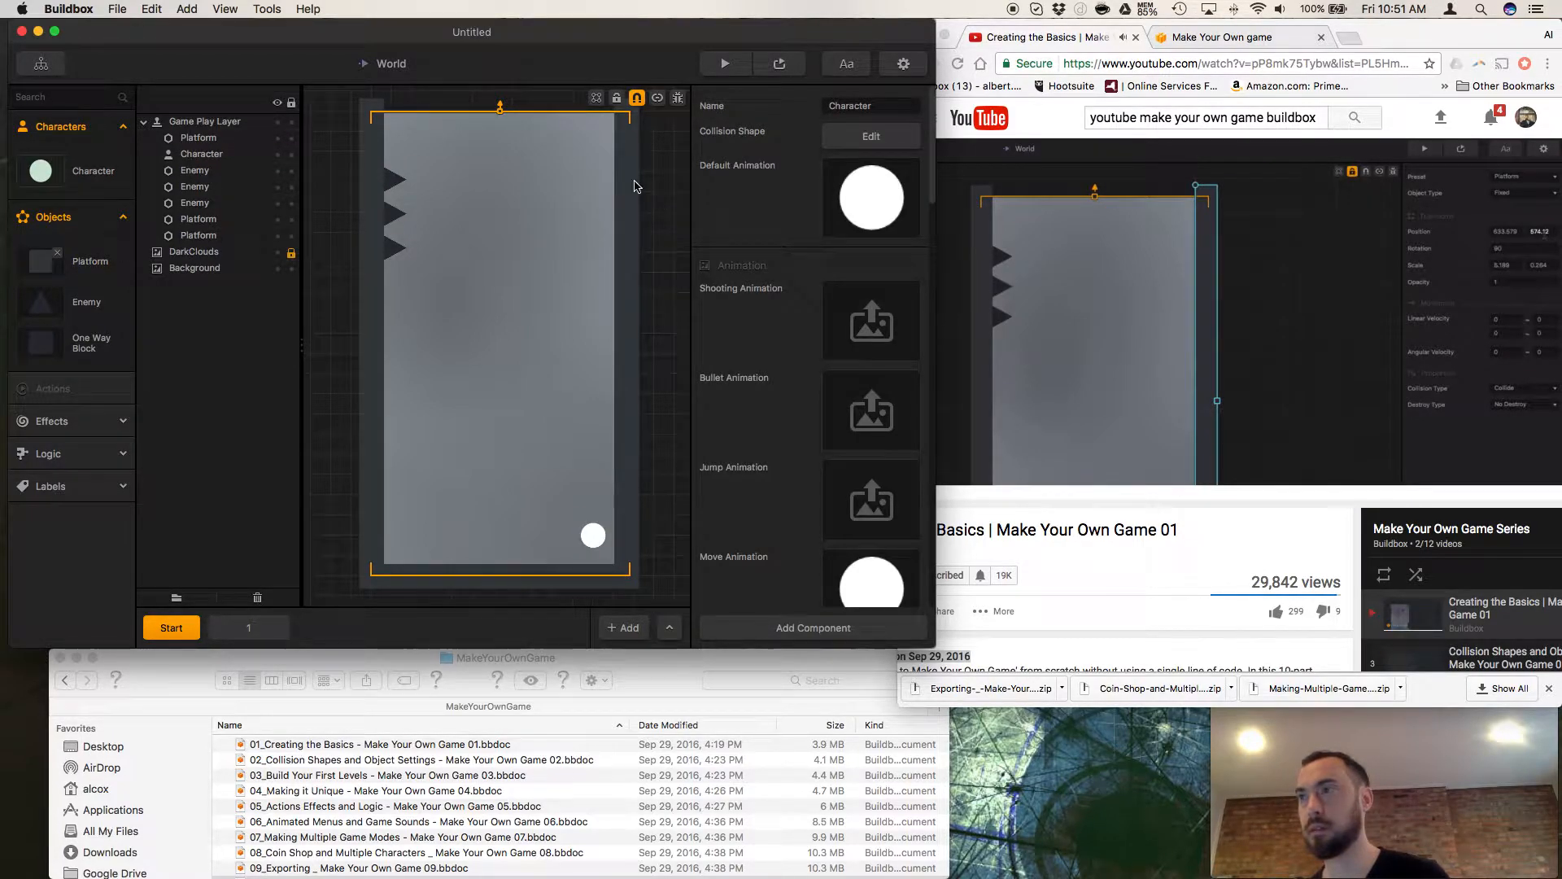
click(386, 284)
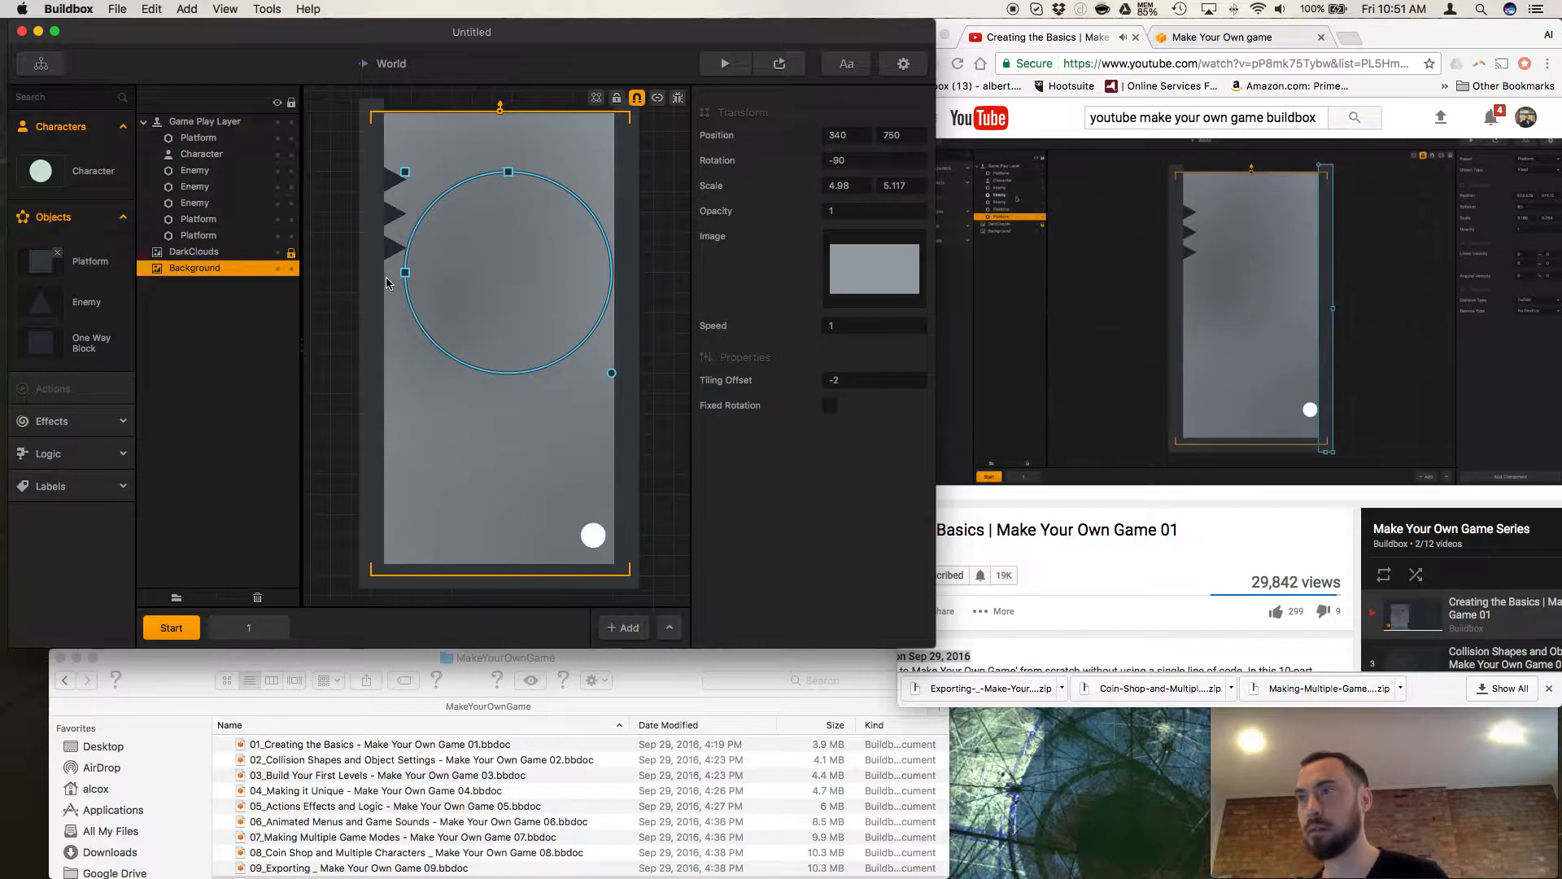
Lock the Background layer, check scene 1, return to the Start scene and switch to the tutorial video.
click(291, 269)
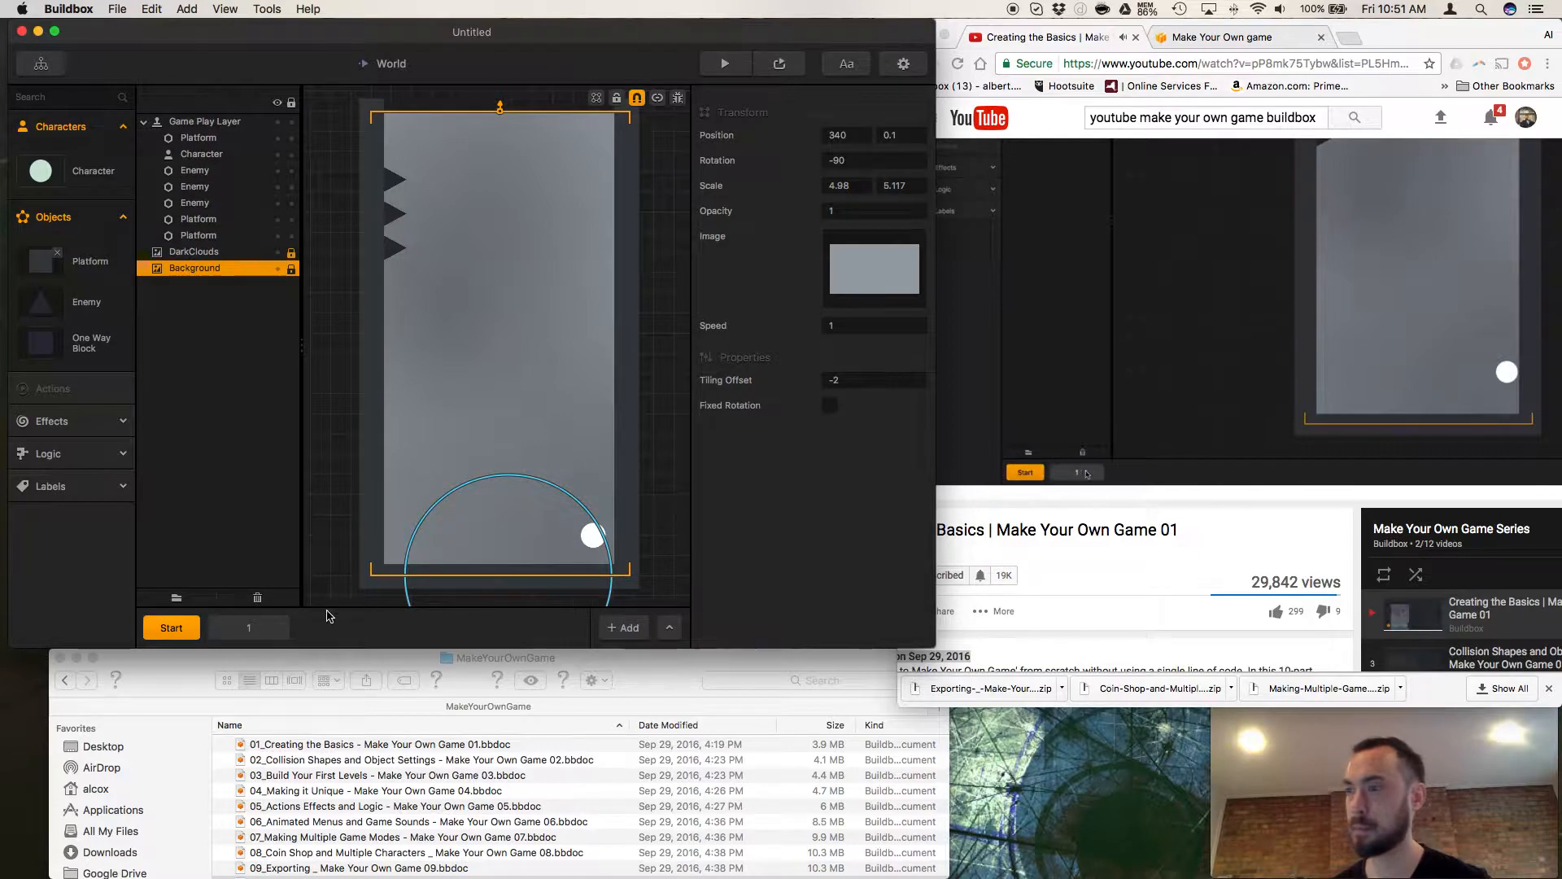
click(271, 622)
click(185, 628)
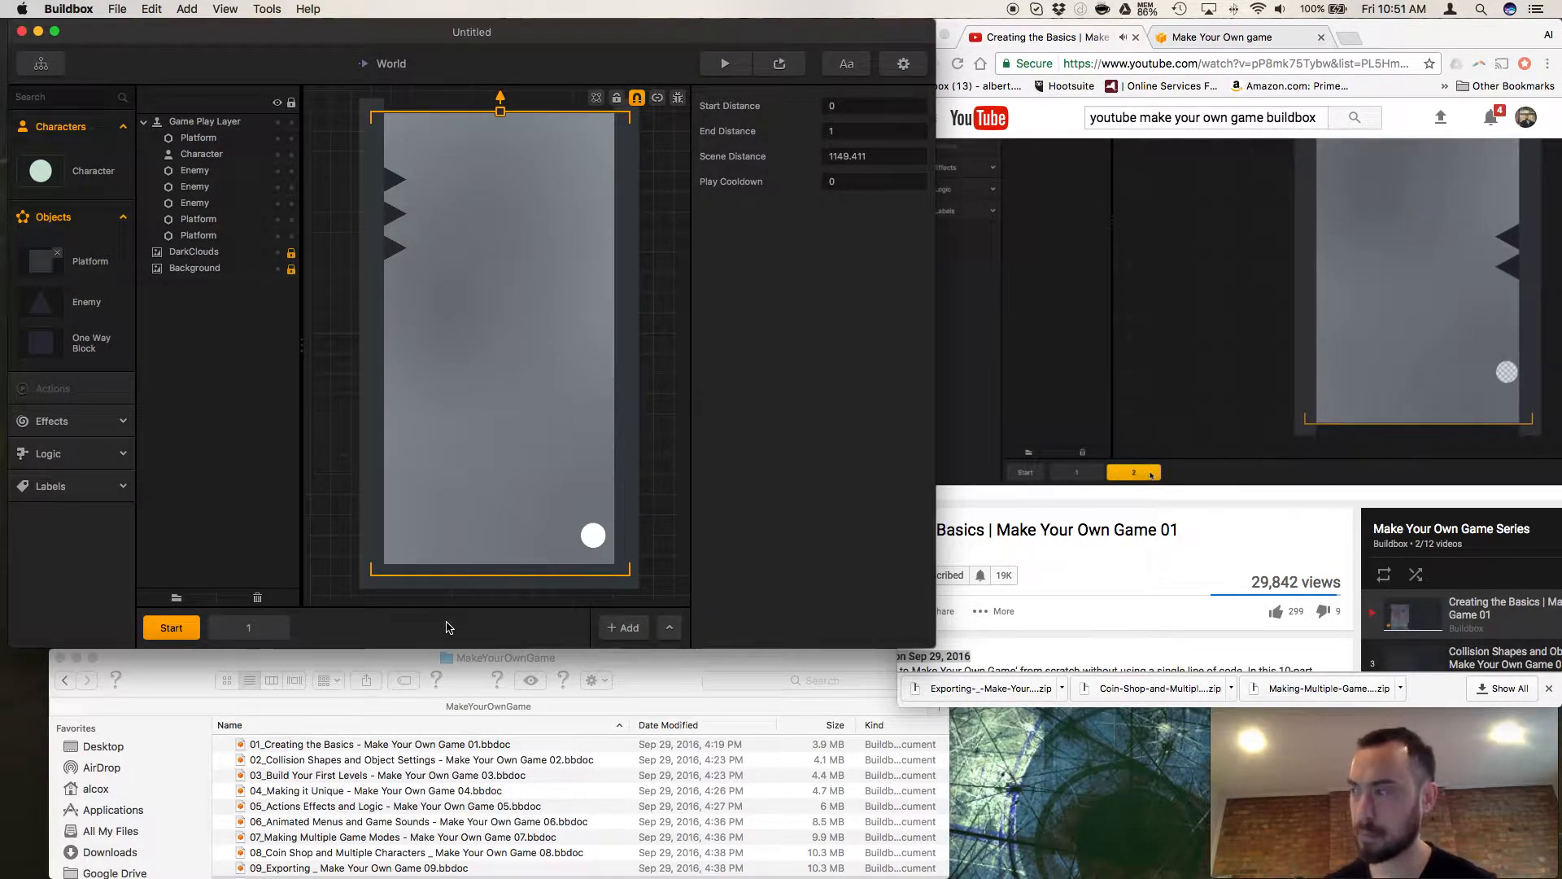
click(1004, 550)
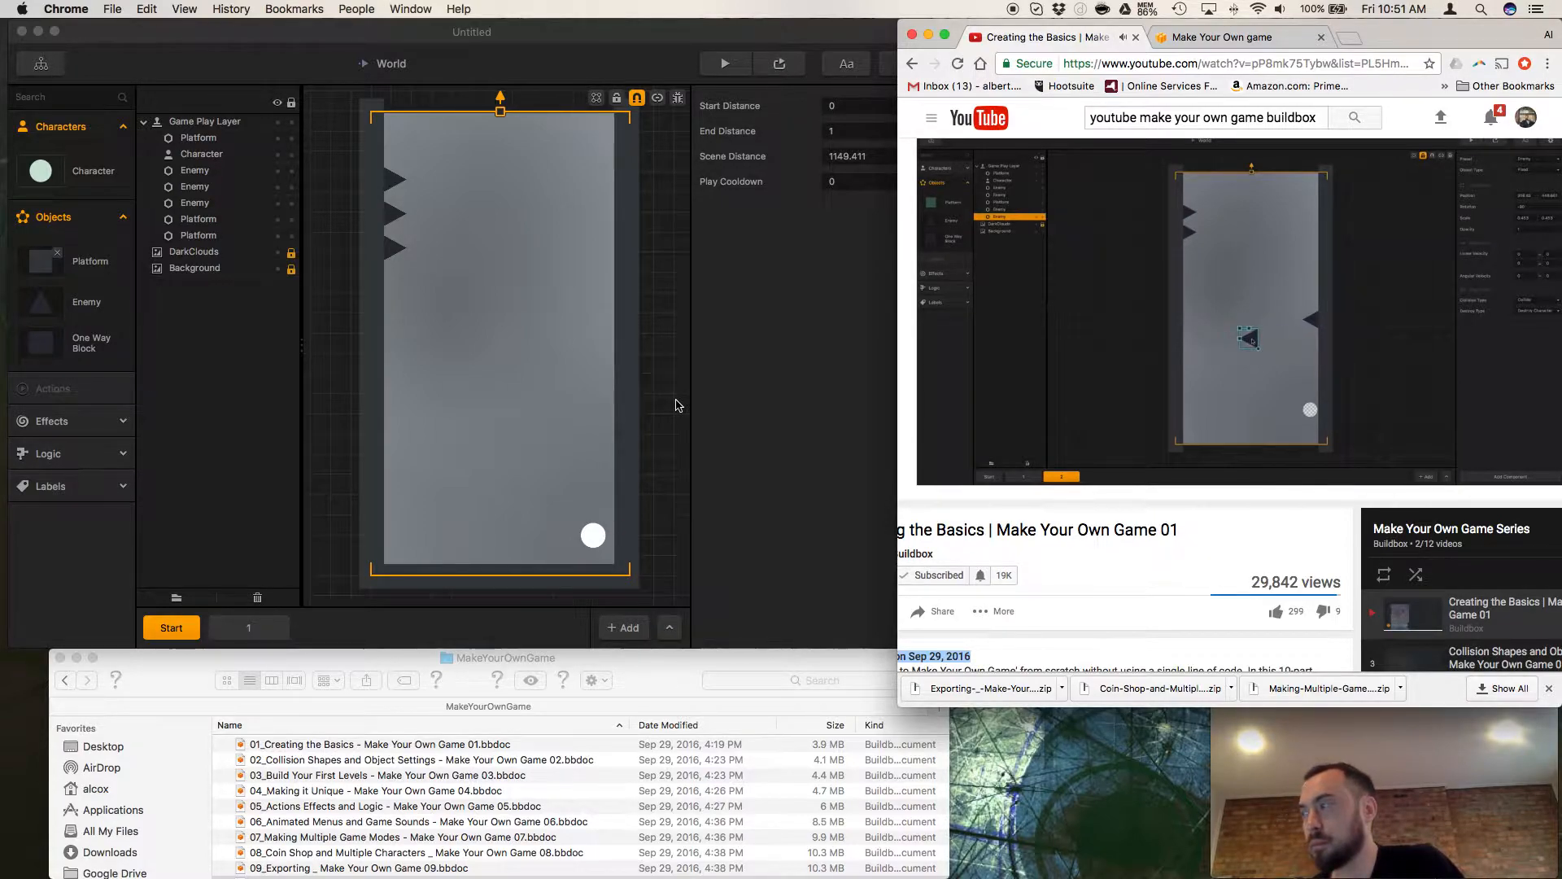
In scene 1, undo the accidental rotation of the loose enemy and move it against the wall below the other spike, at about 574, 442.
click(264, 625)
drag(603, 395, 544, 380)
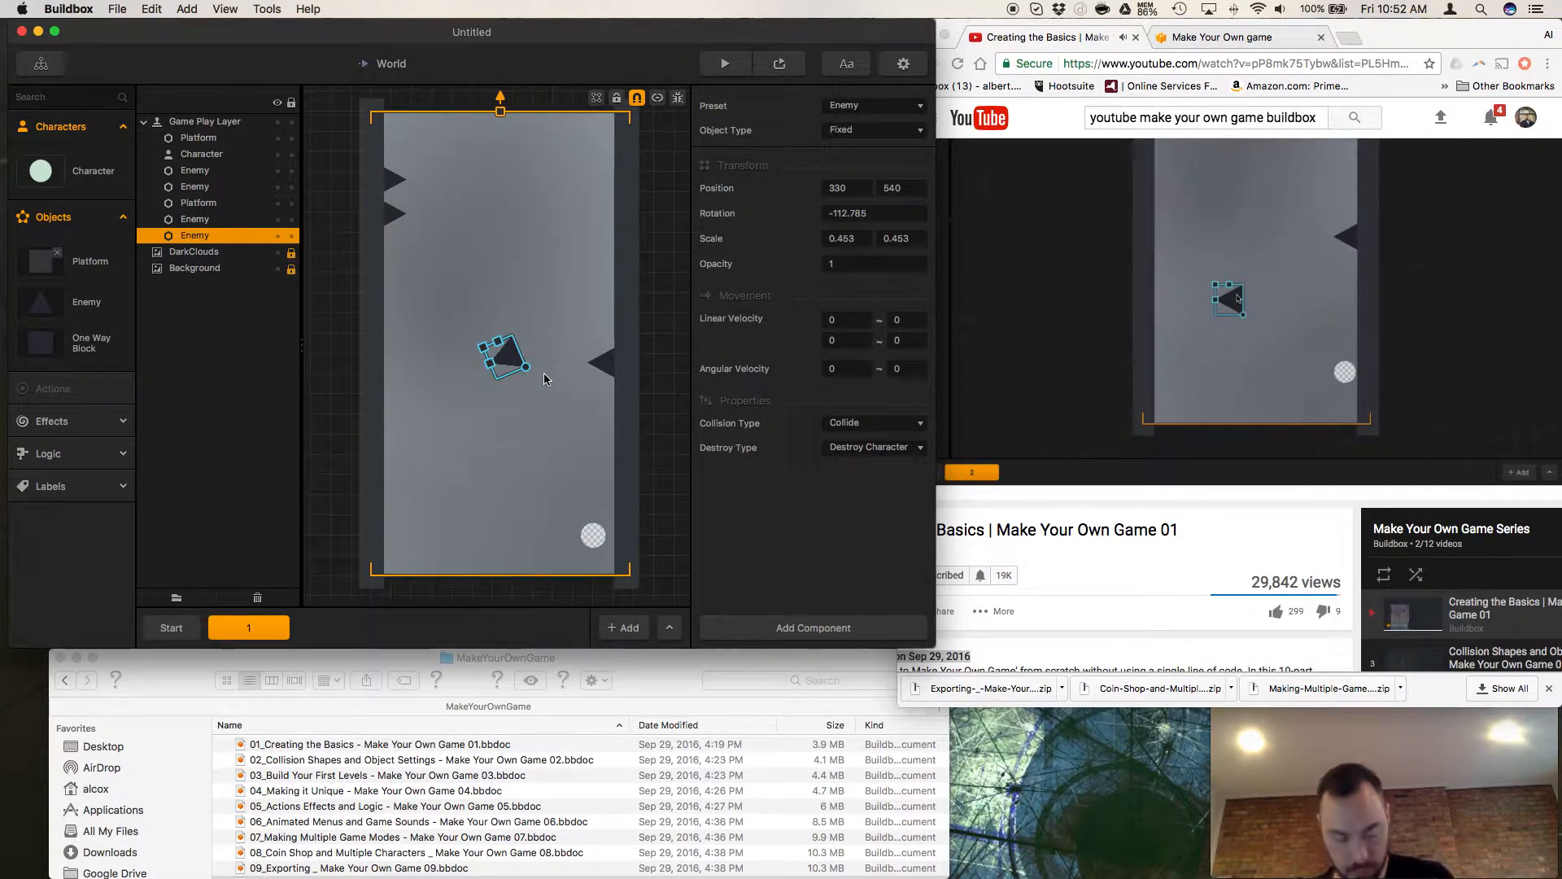
key(super+z)
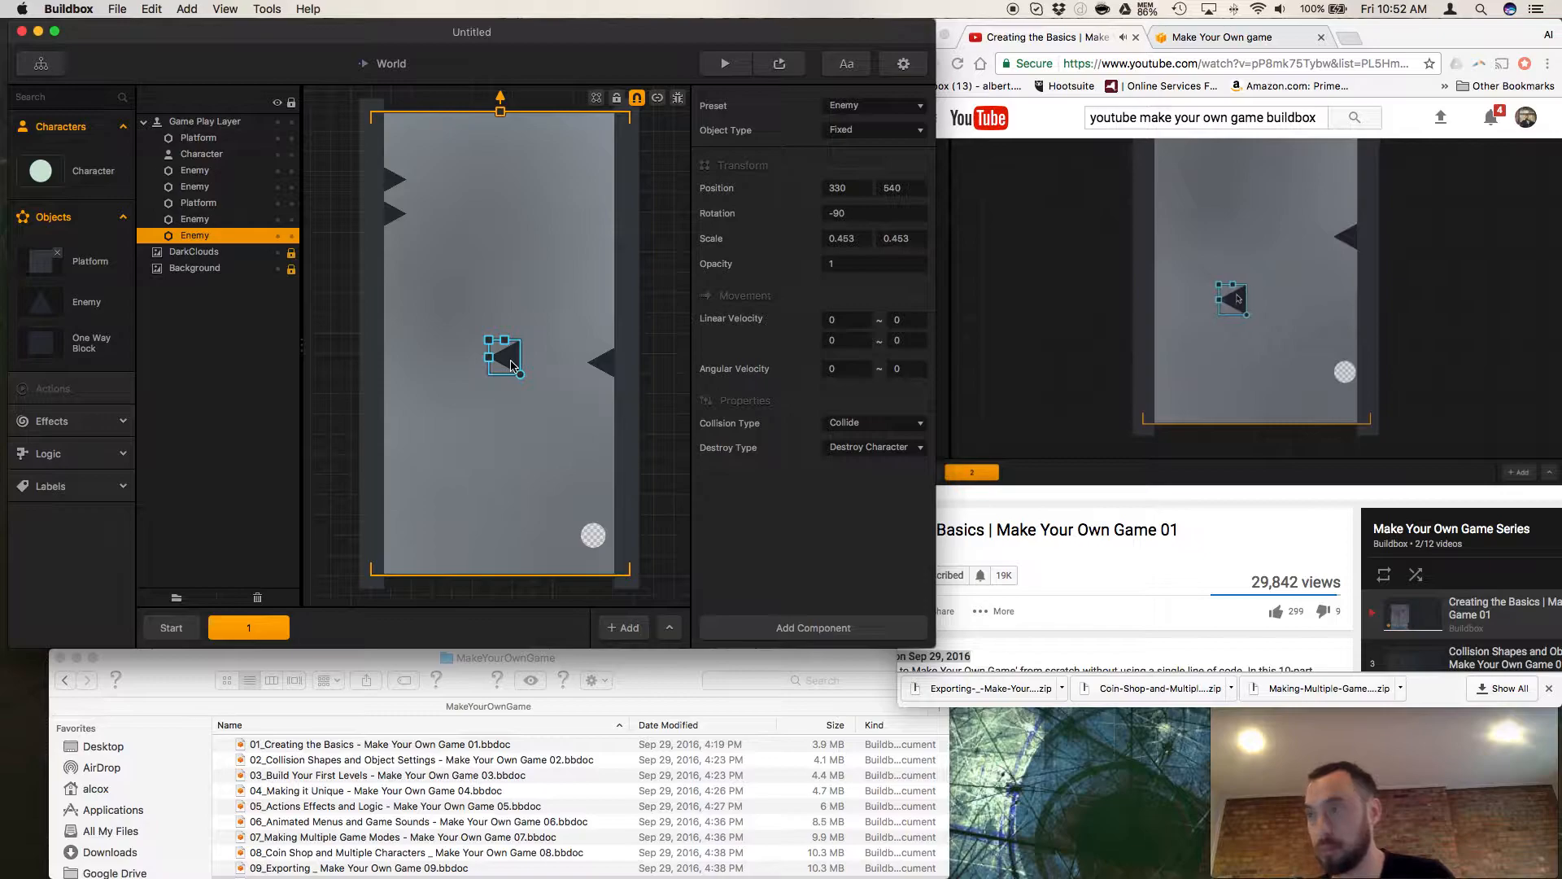
drag(511, 365, 610, 406)
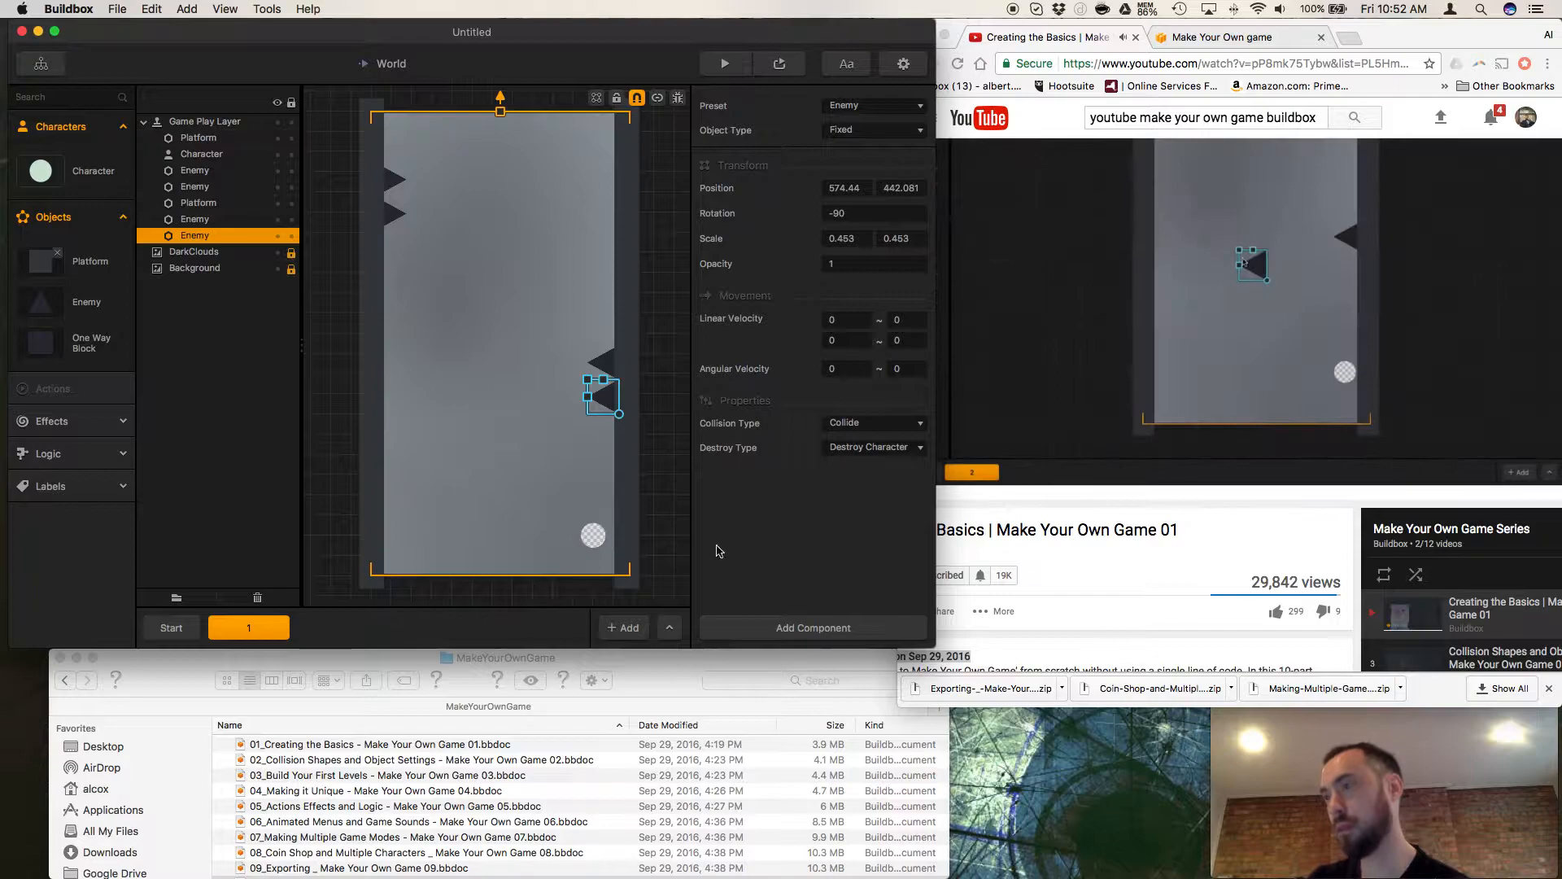
Find the enemy editing part of the tutorial video around 7:22 and pause playback there.
click(963, 537)
click(951, 470)
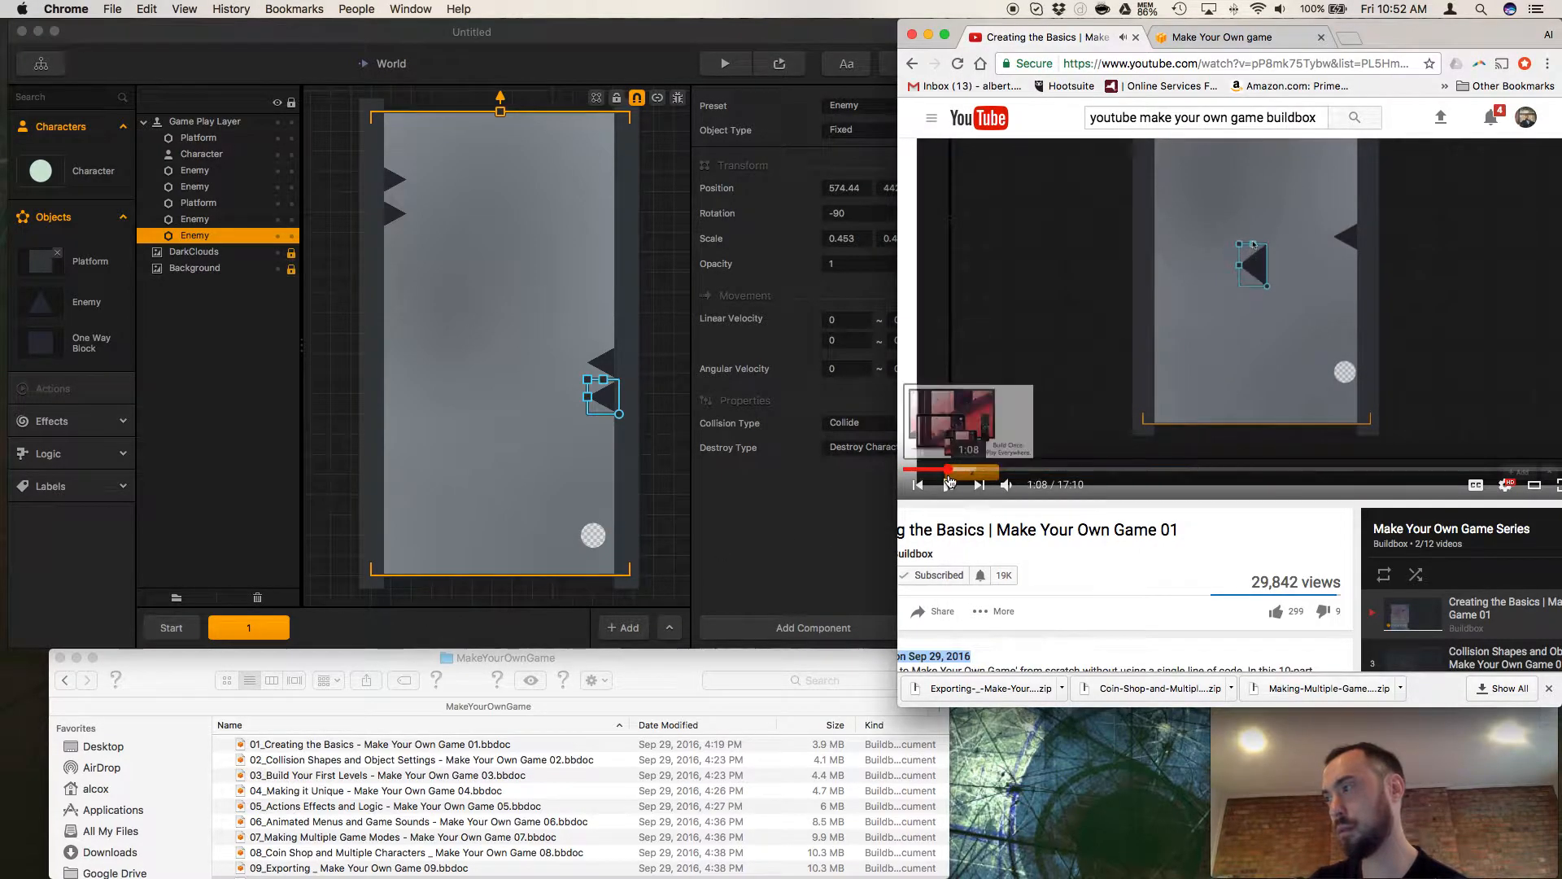
click(1066, 470)
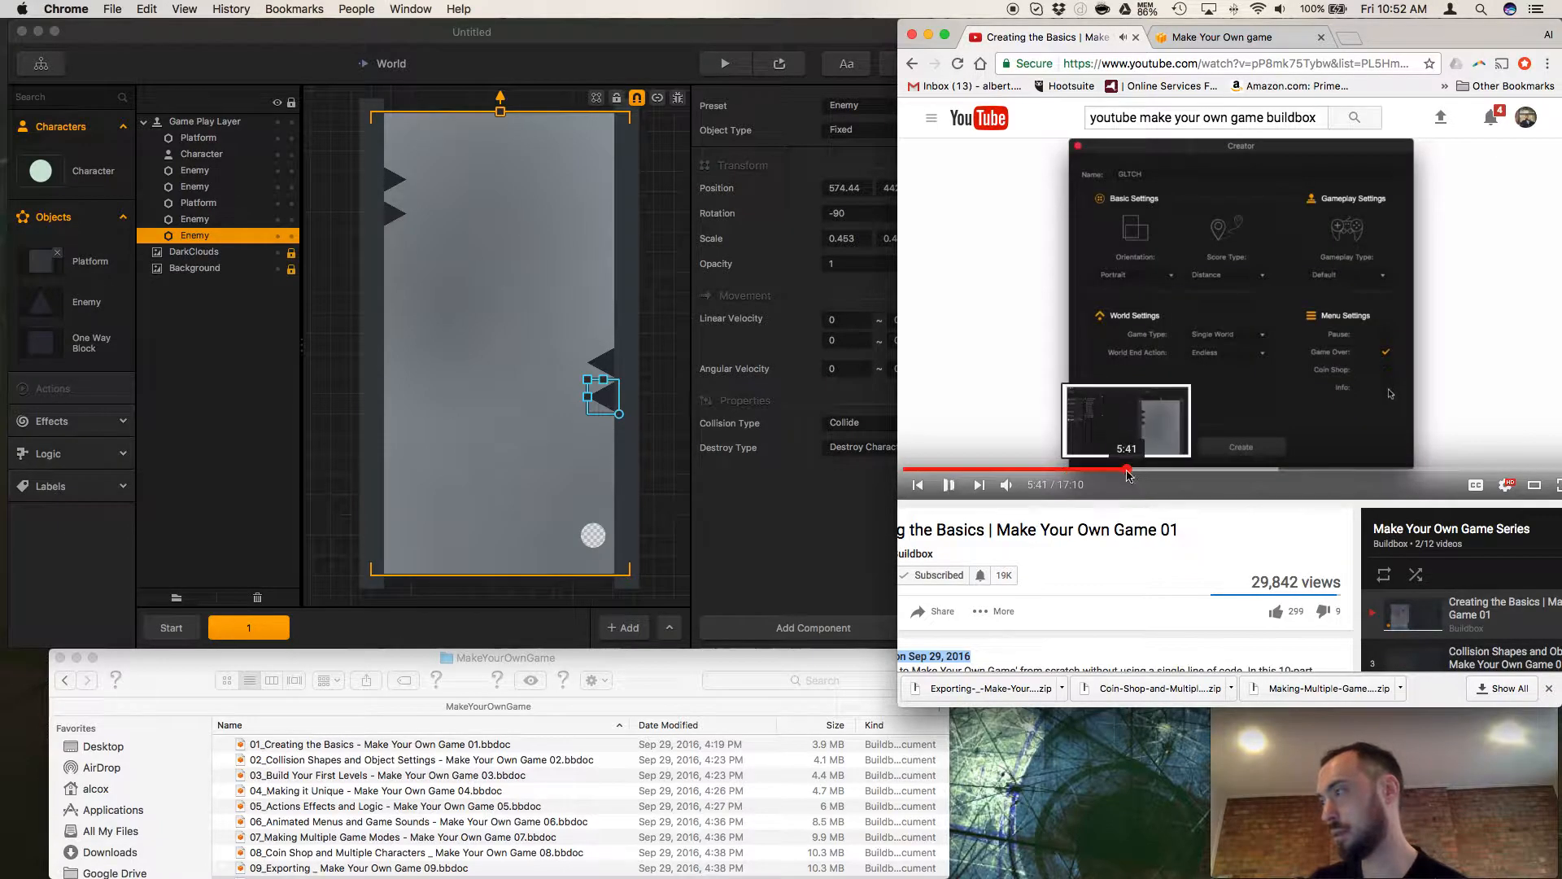
click(1127, 477)
click(1156, 474)
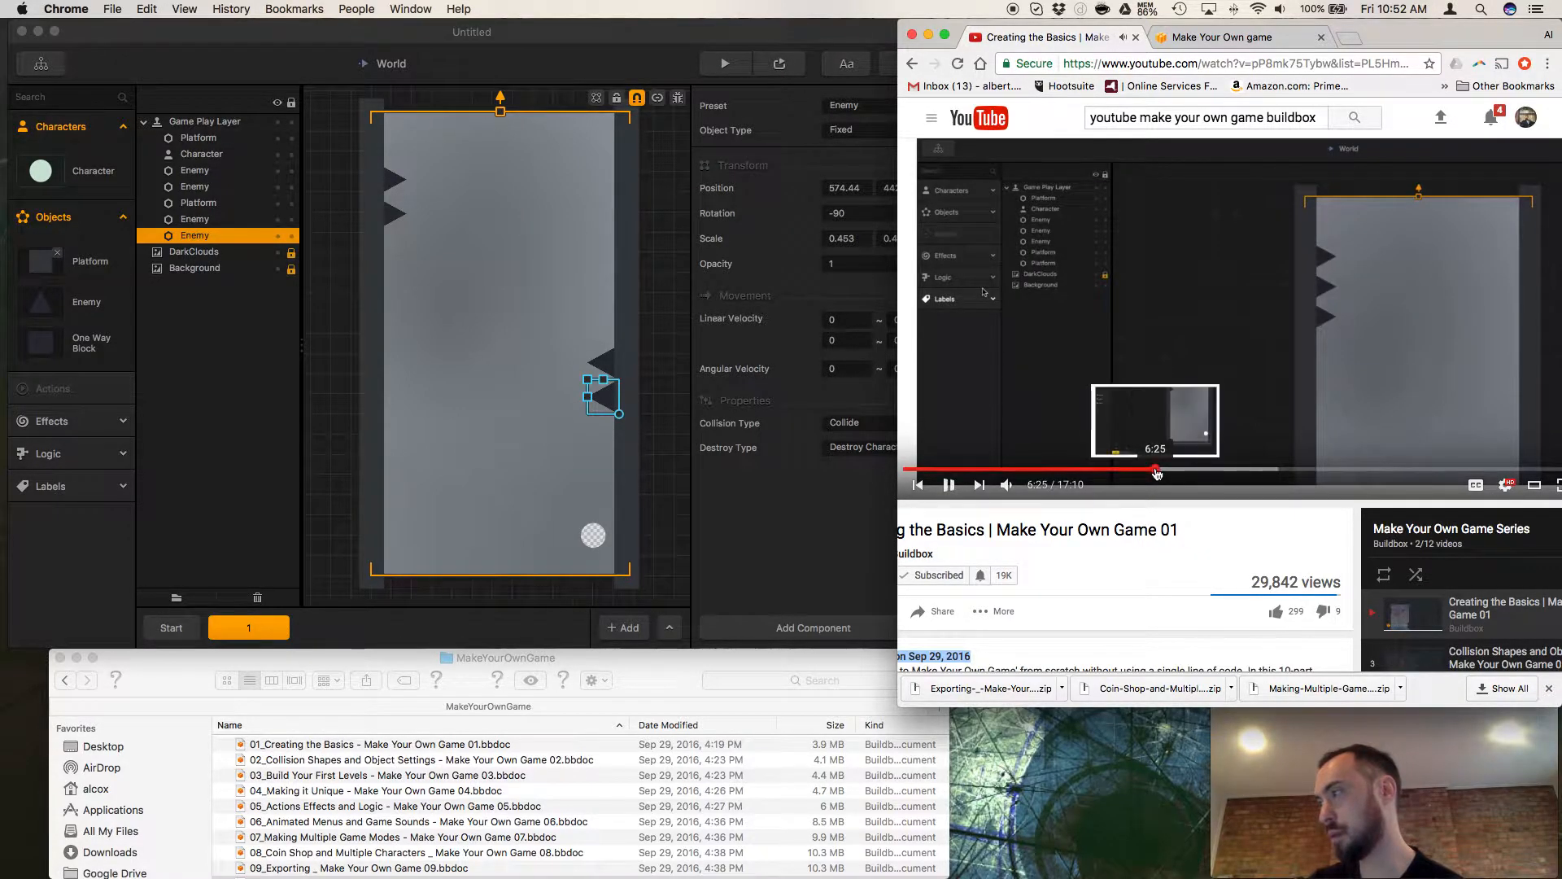
click(1176, 474)
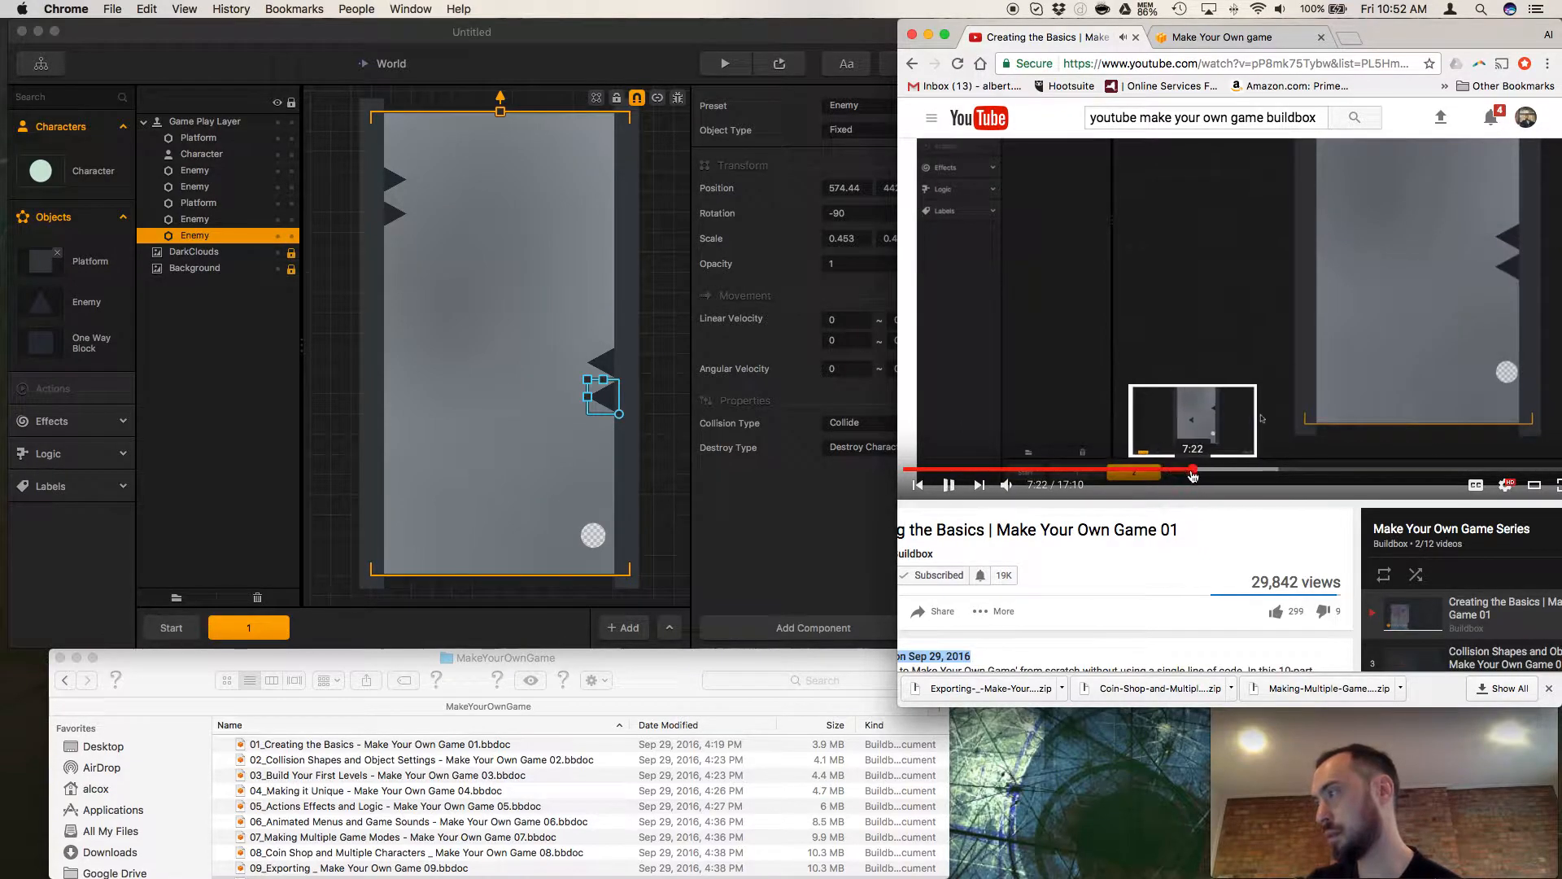
click(1193, 472)
click(948, 485)
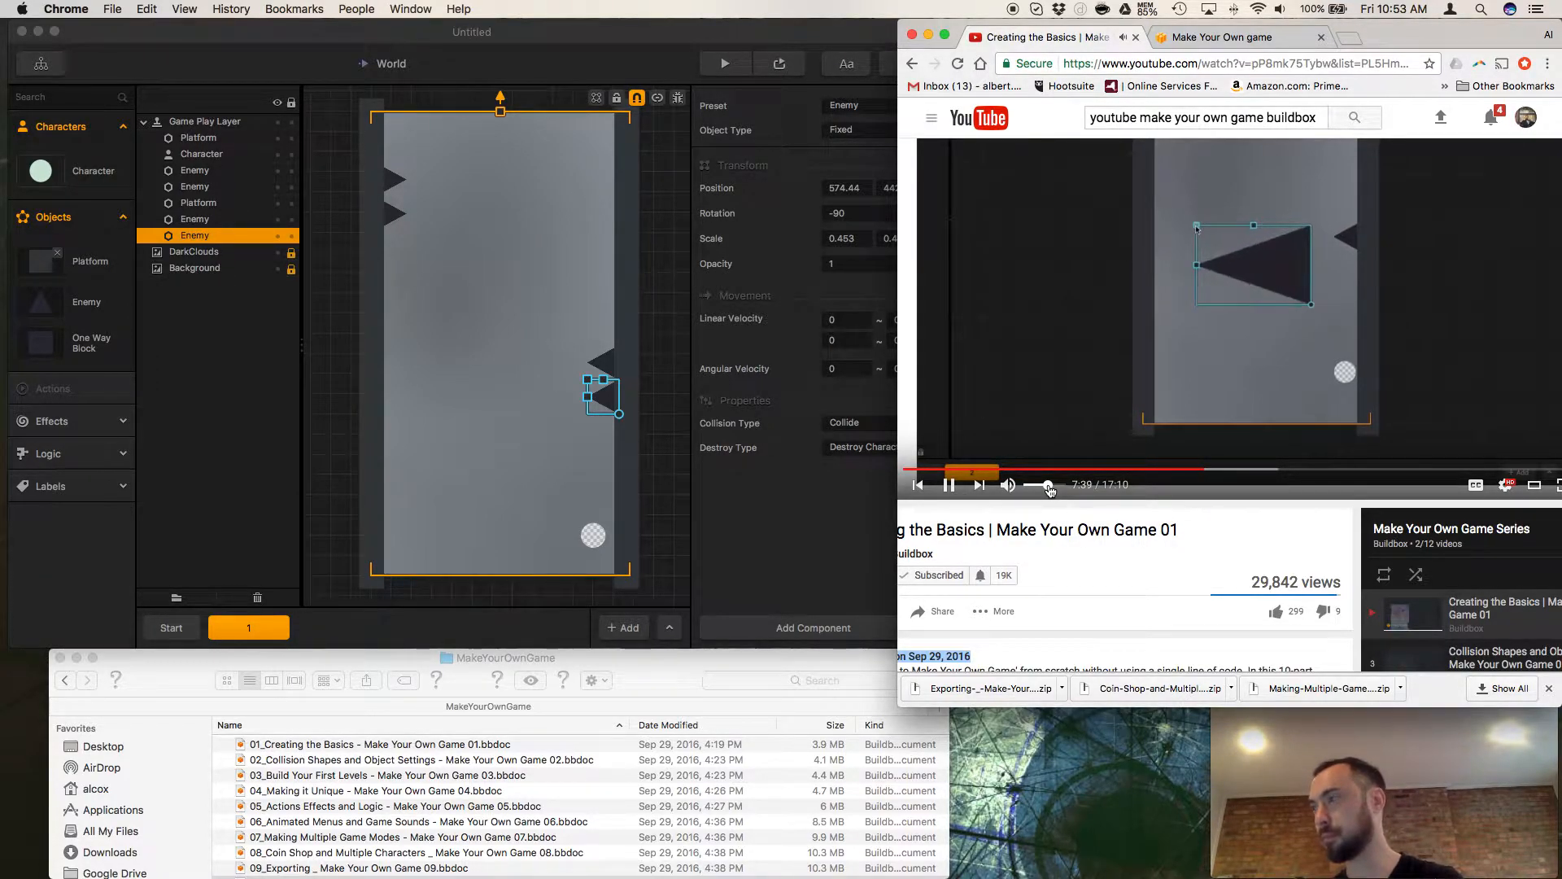
drag(599, 397, 426, 297)
drag(472, 229, 482, 273)
key(super+z)
key(super+z)
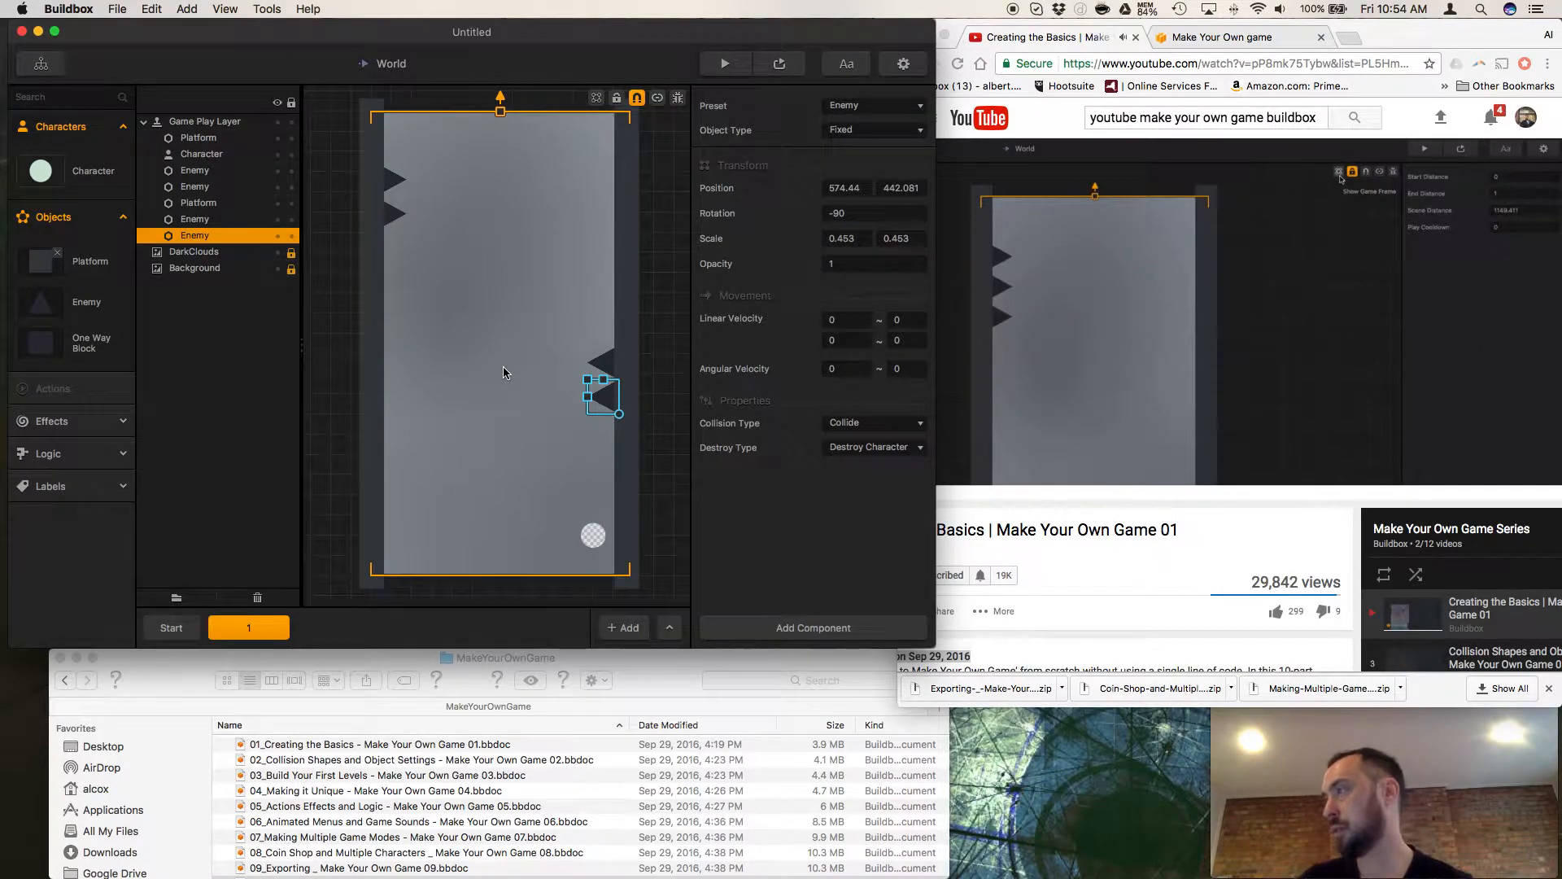
Open the Start scene, show the game frame and pause the tutorial video.
click(182, 628)
click(598, 99)
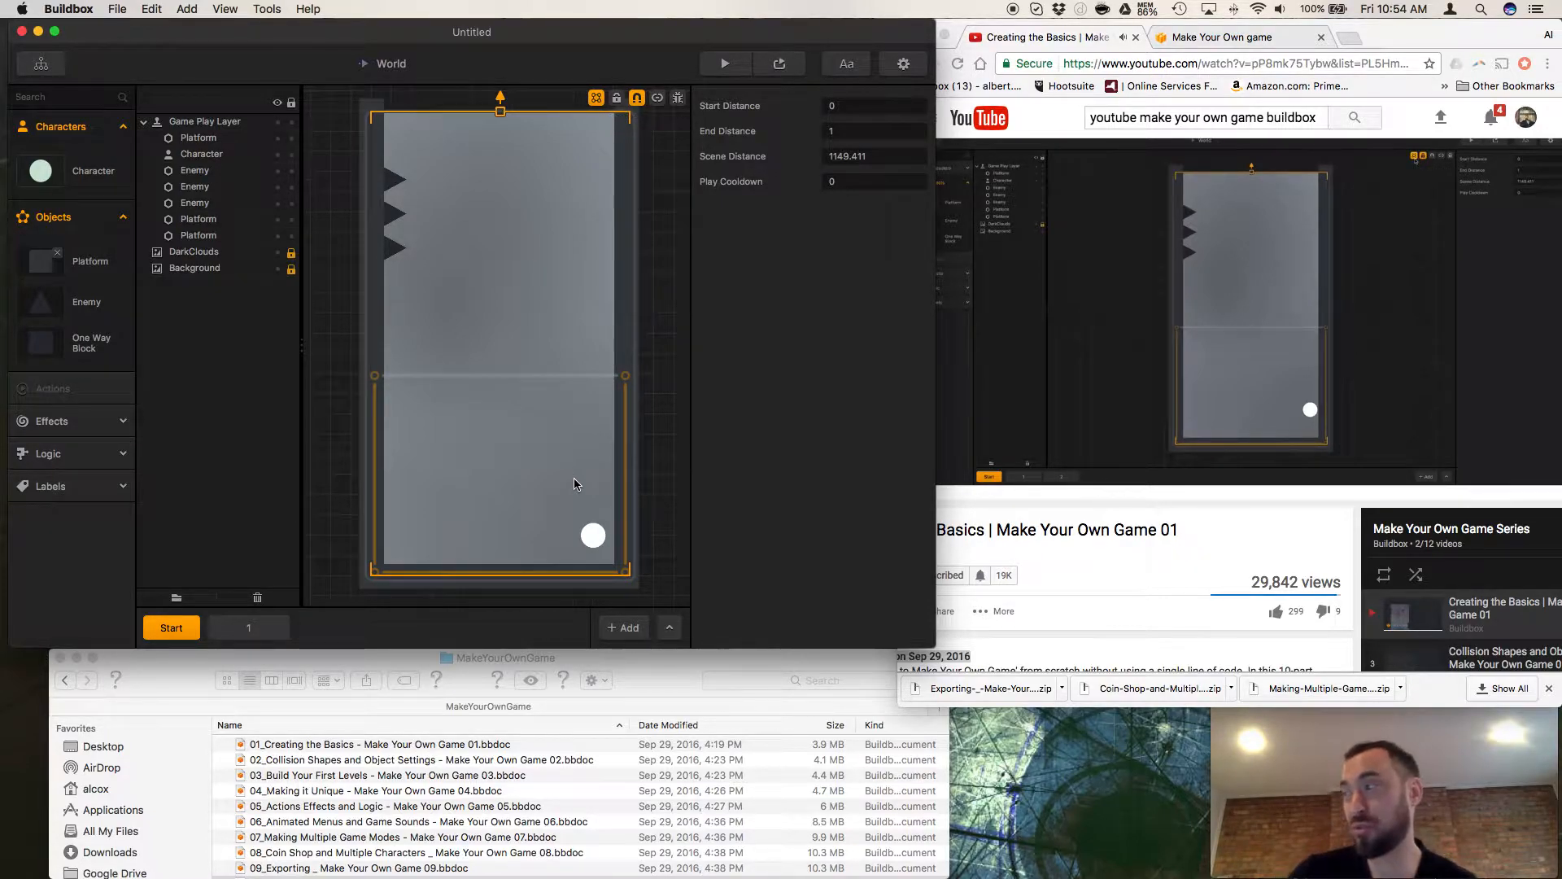
click(1041, 540)
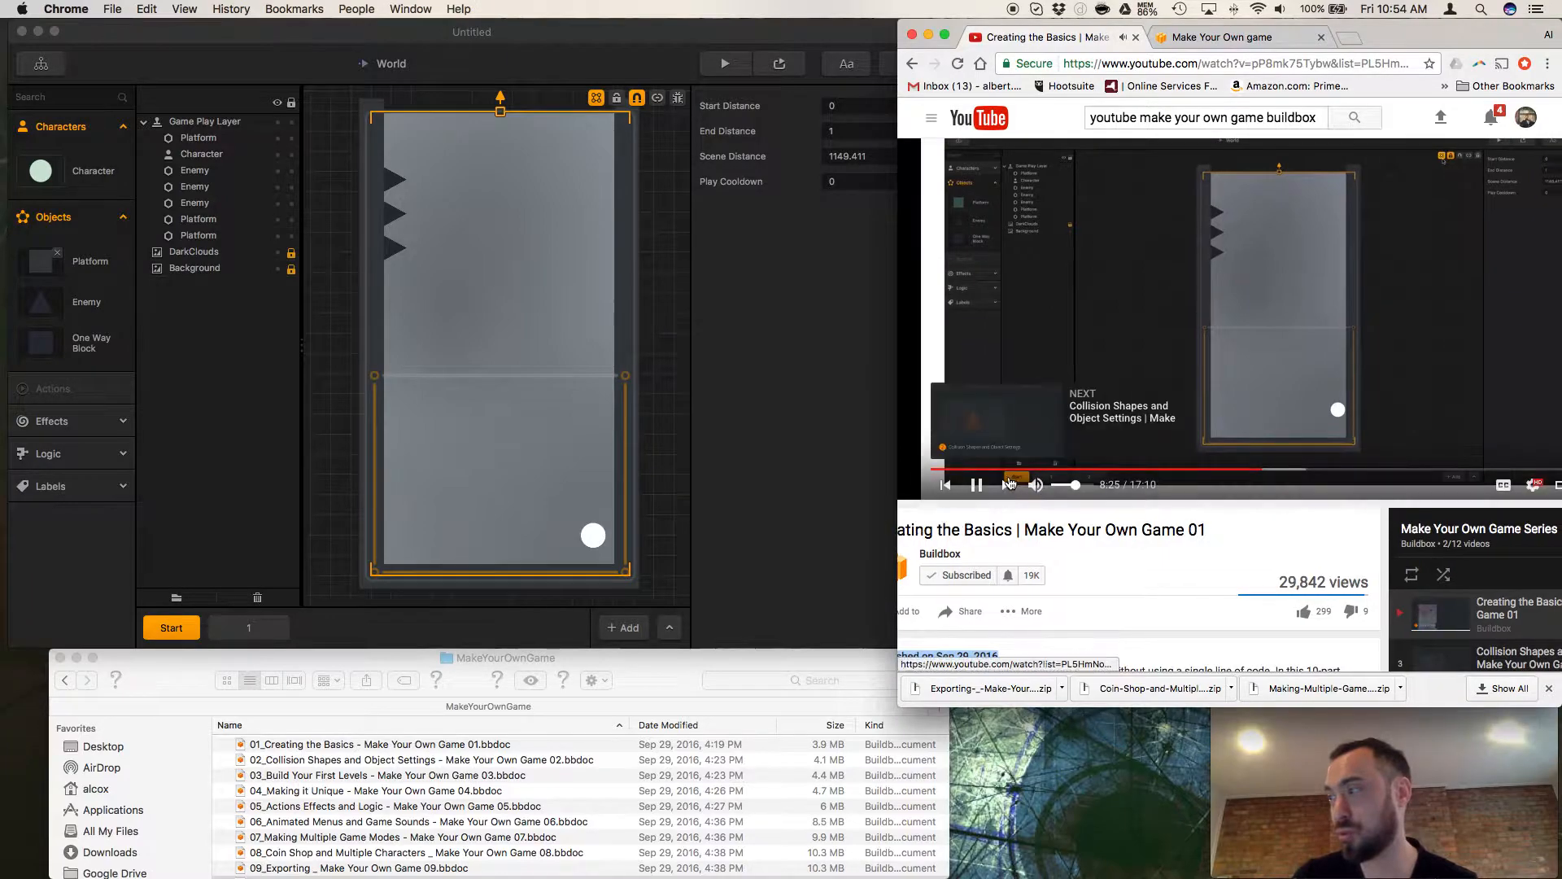
click(973, 484)
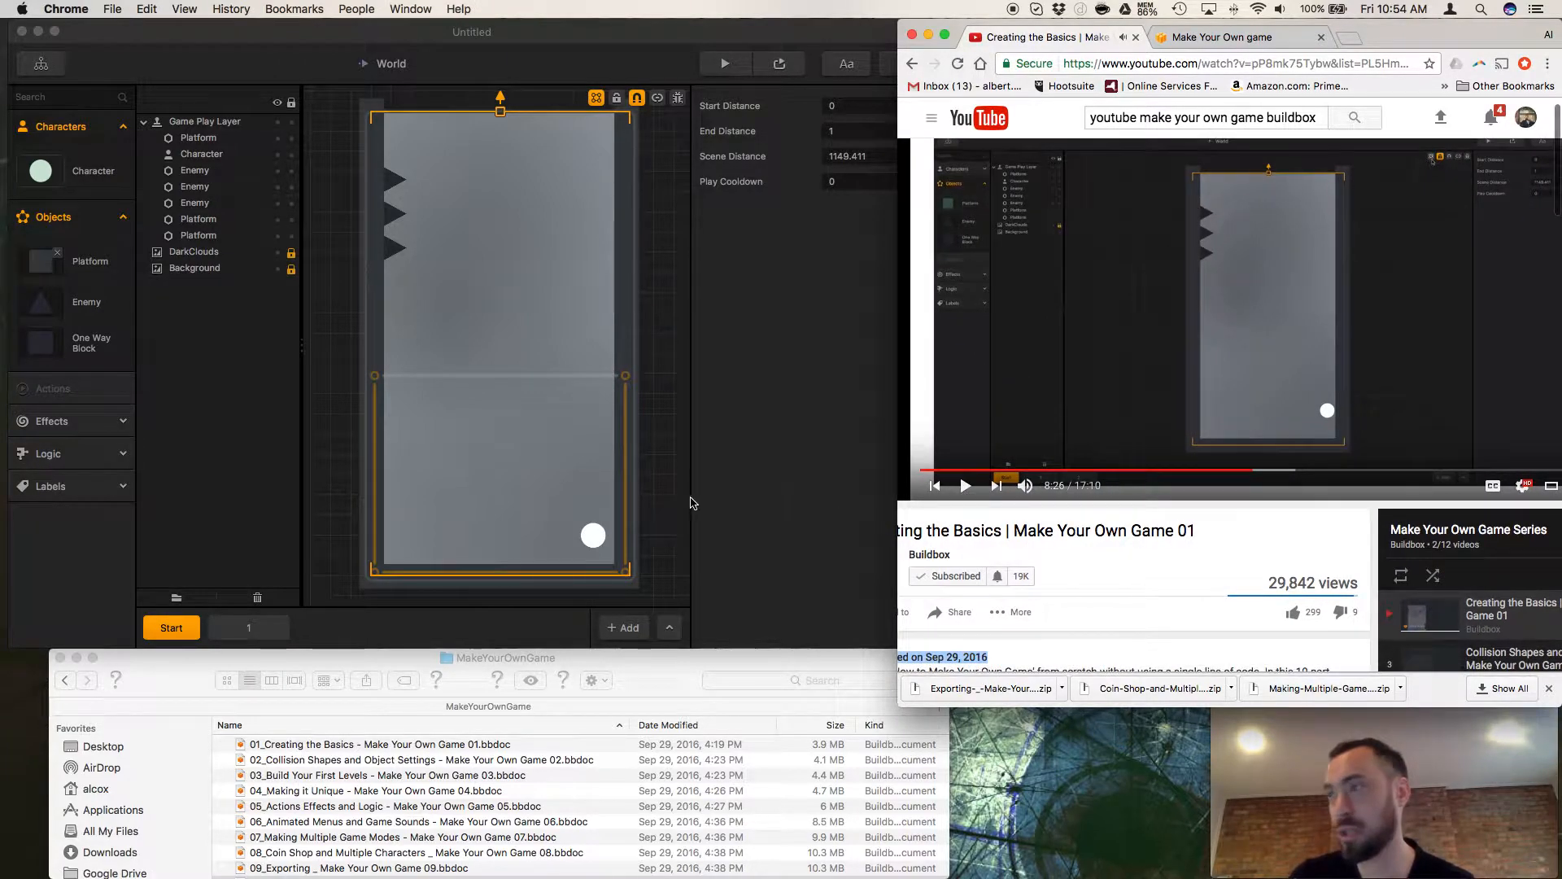
scroll(568, 504, down, 3)
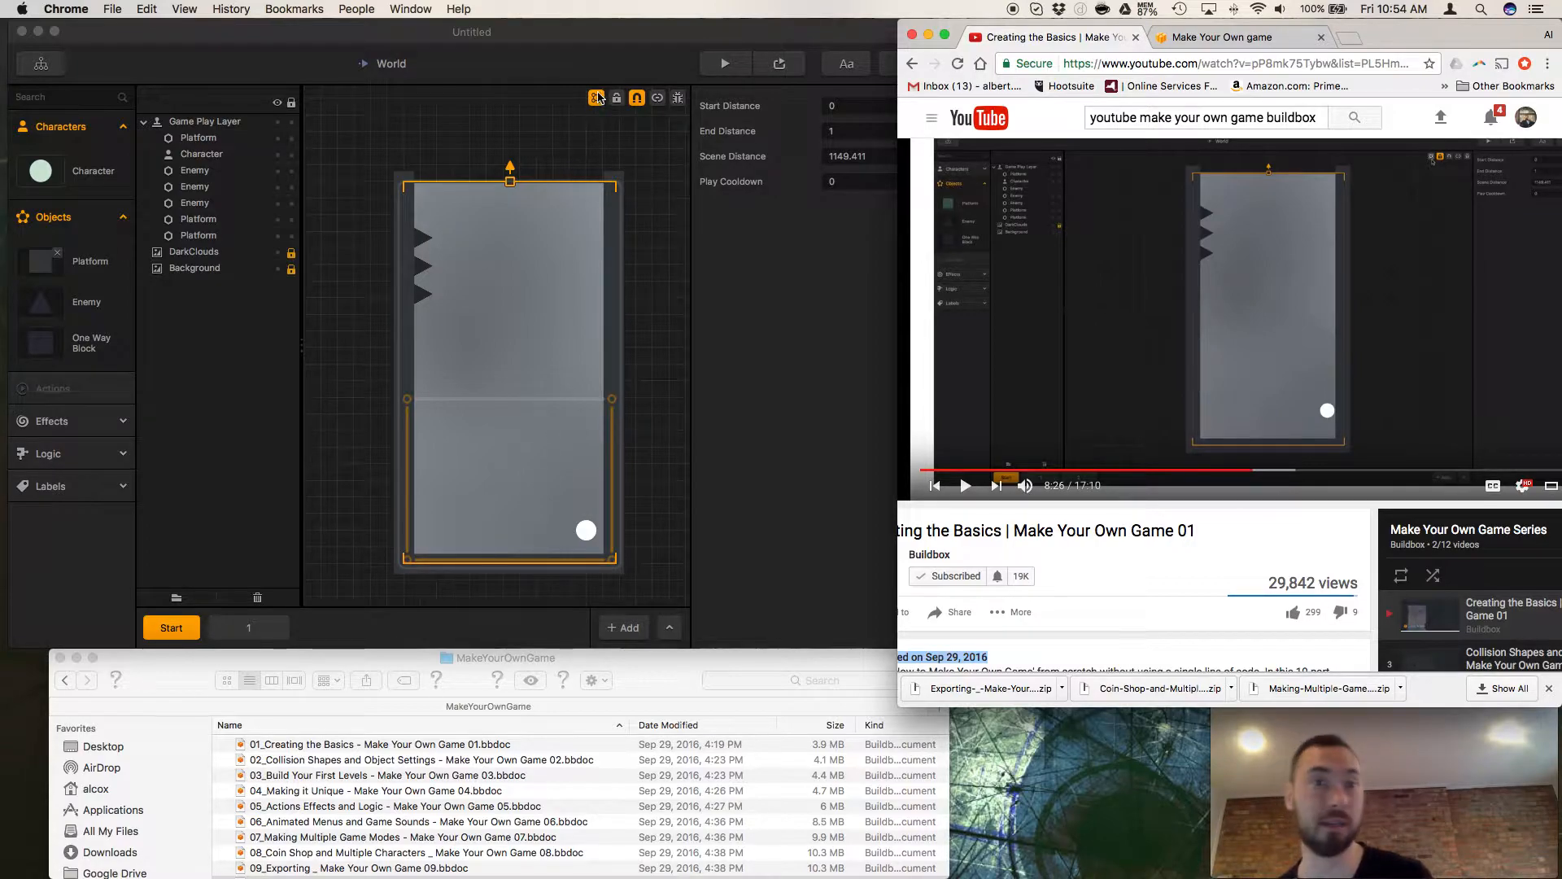
Toggle the game frame off and on, leave it hidden, and resume the tutorial video.
click(598, 97)
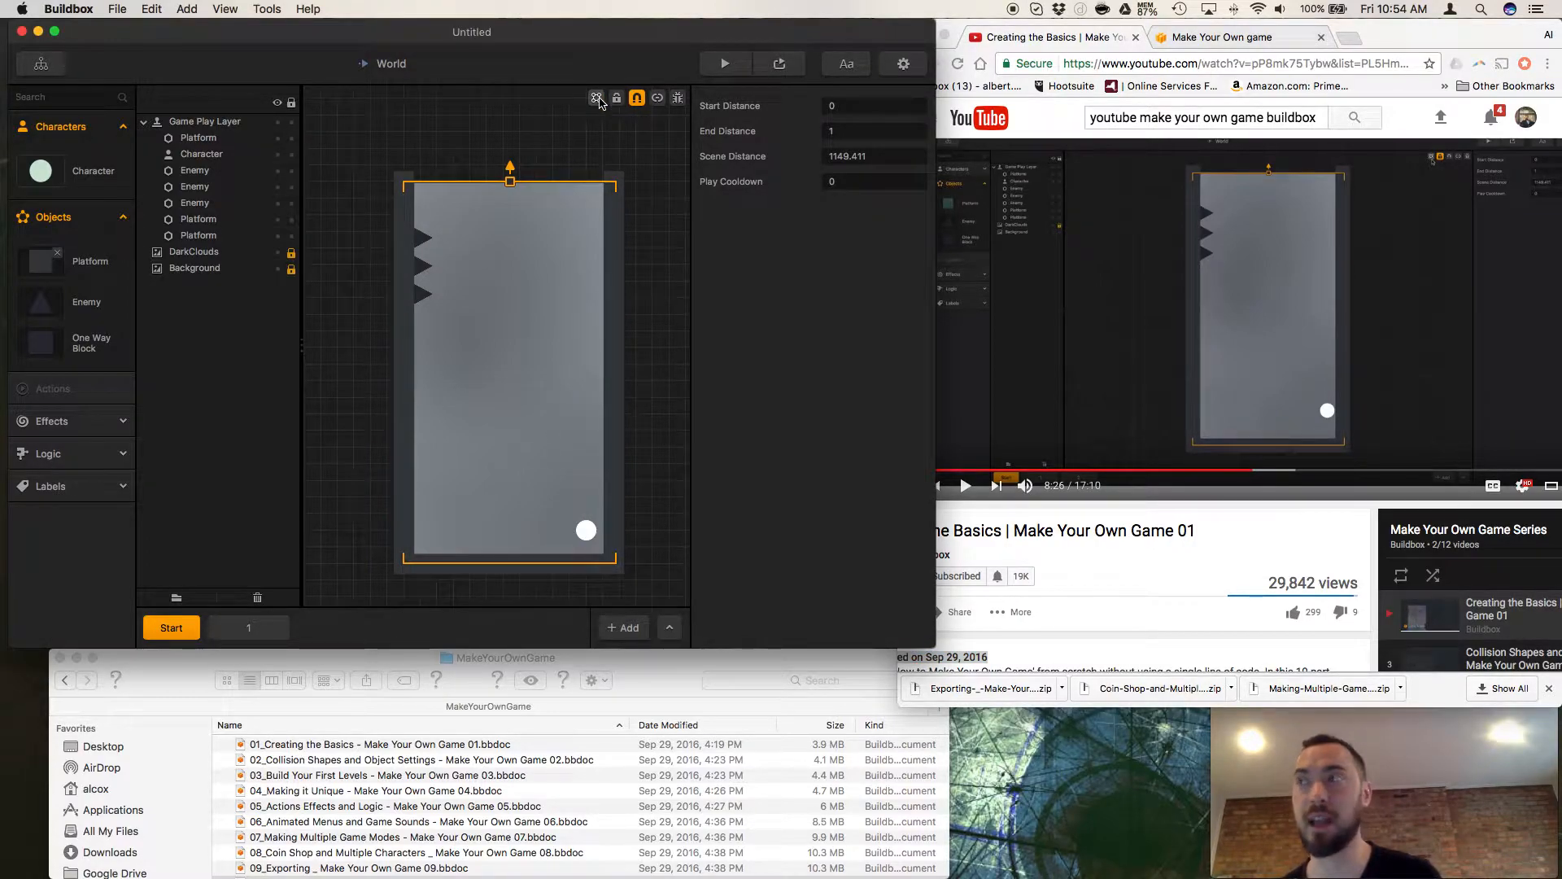
click(596, 98)
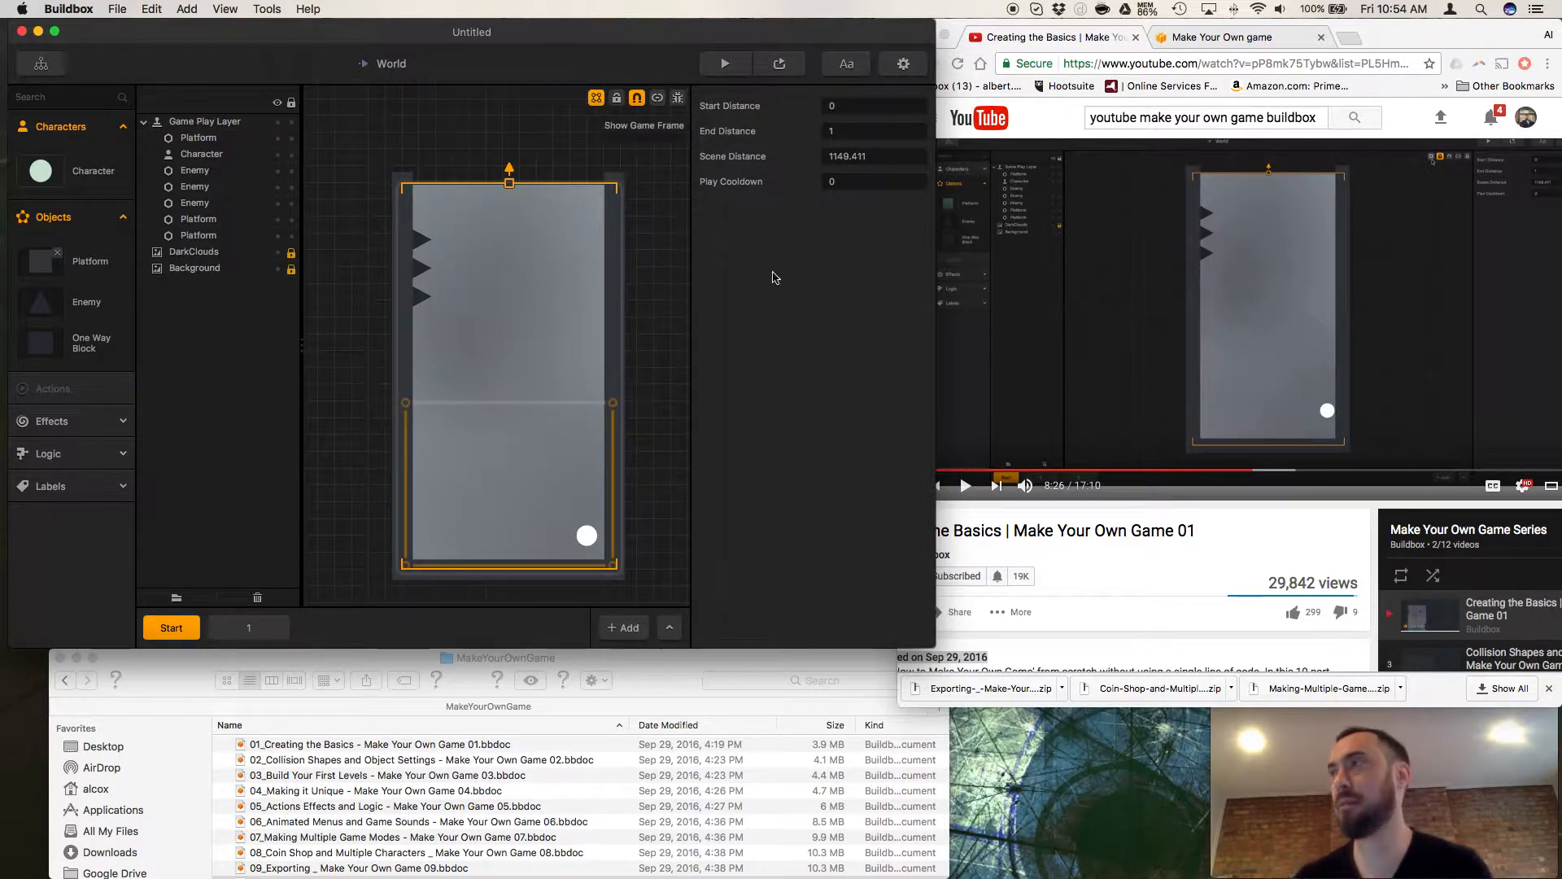
click(595, 98)
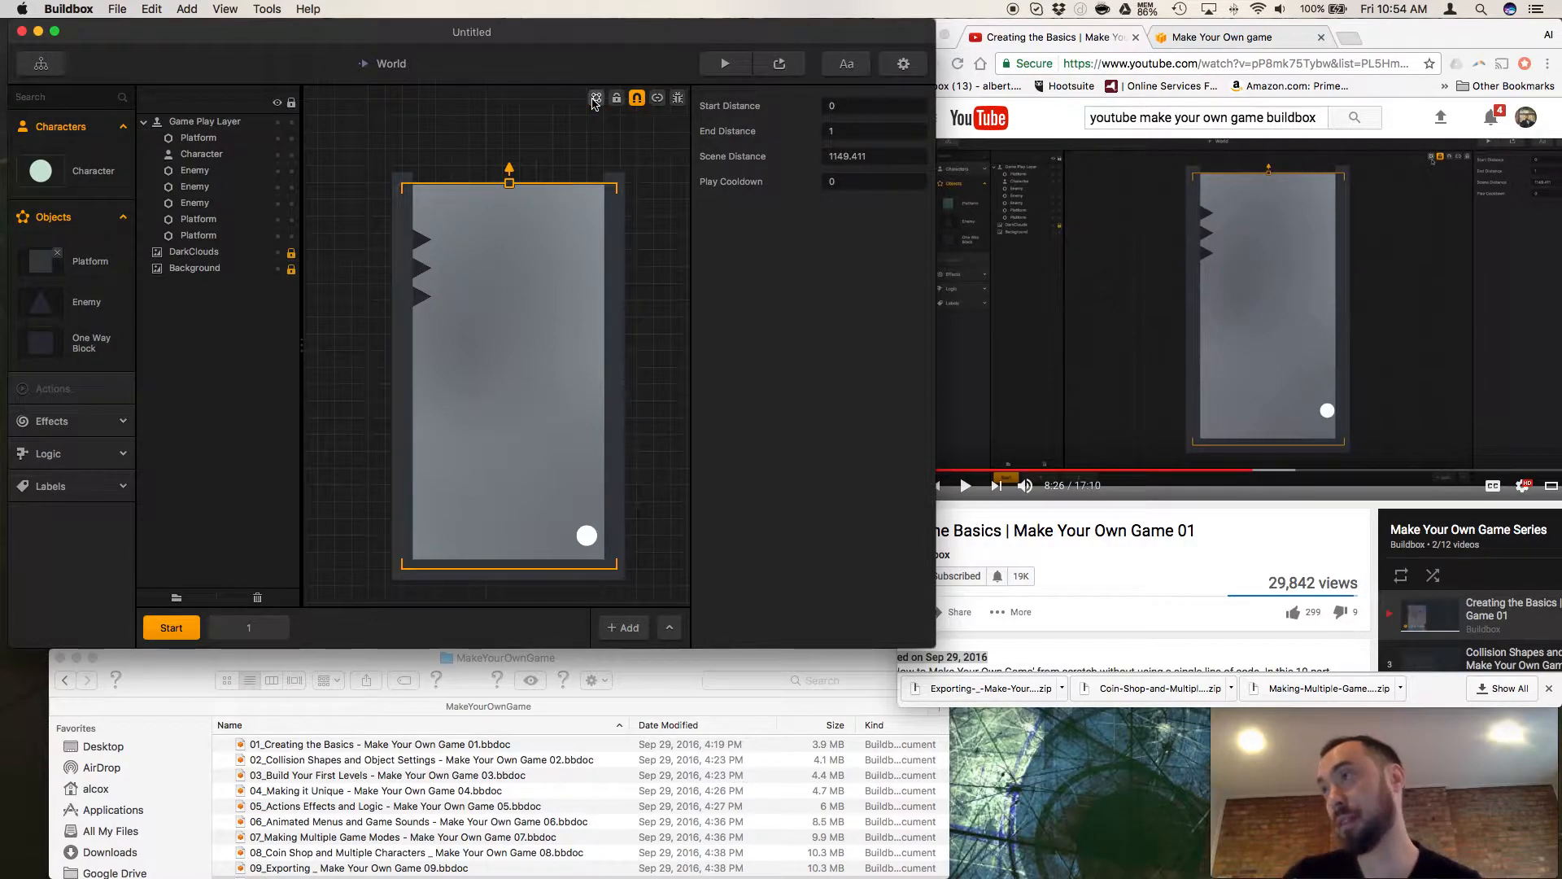
click(966, 514)
click(967, 487)
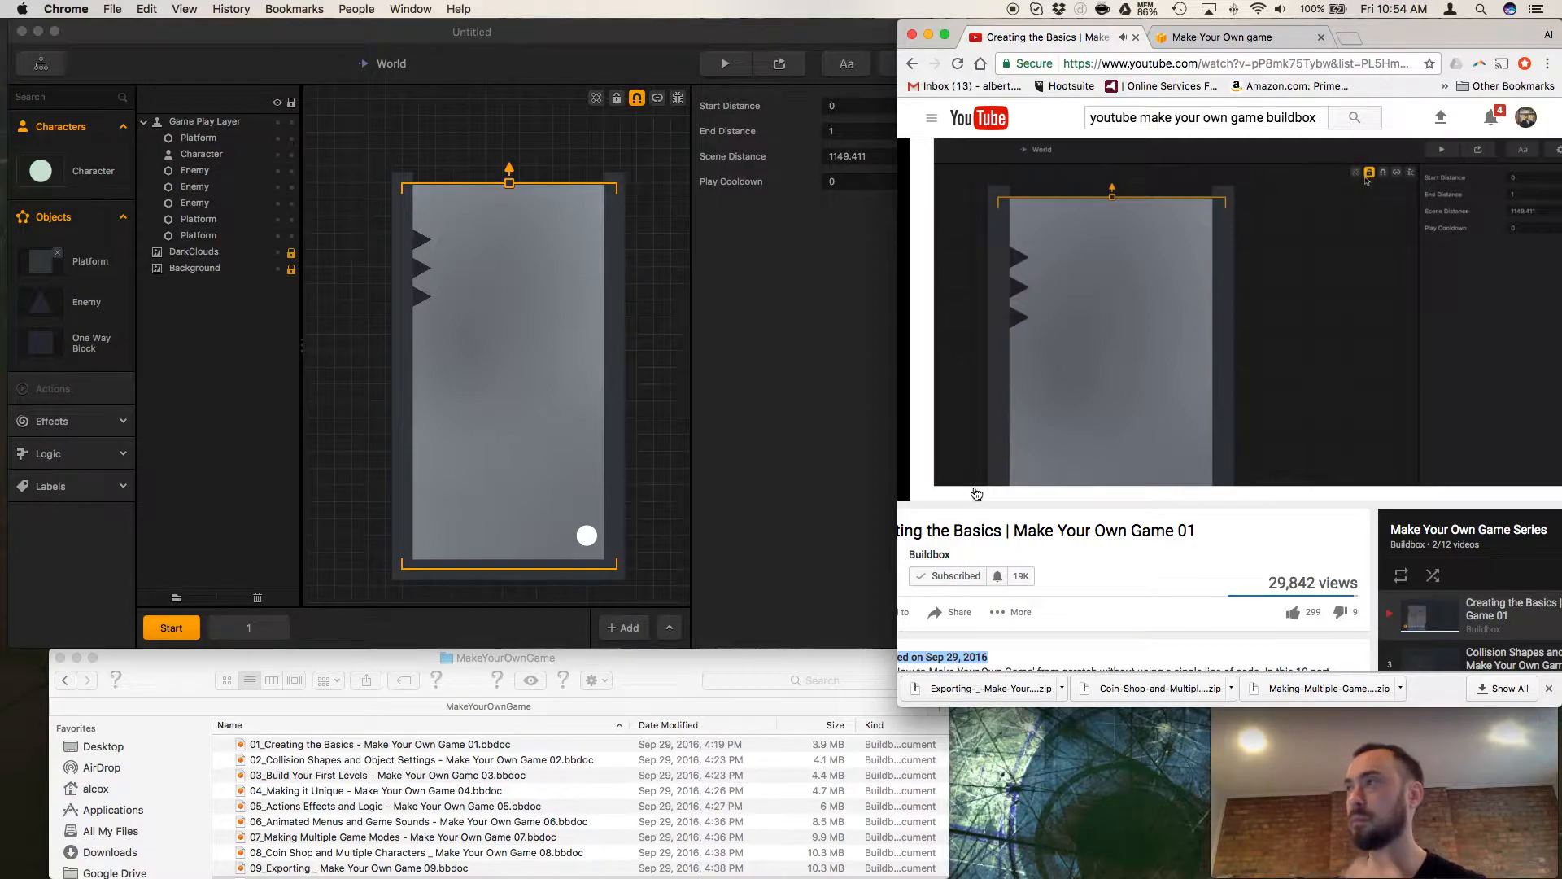
Turn off Snap Movement and switch connection mode on and off again in the Start scene.
click(647, 106)
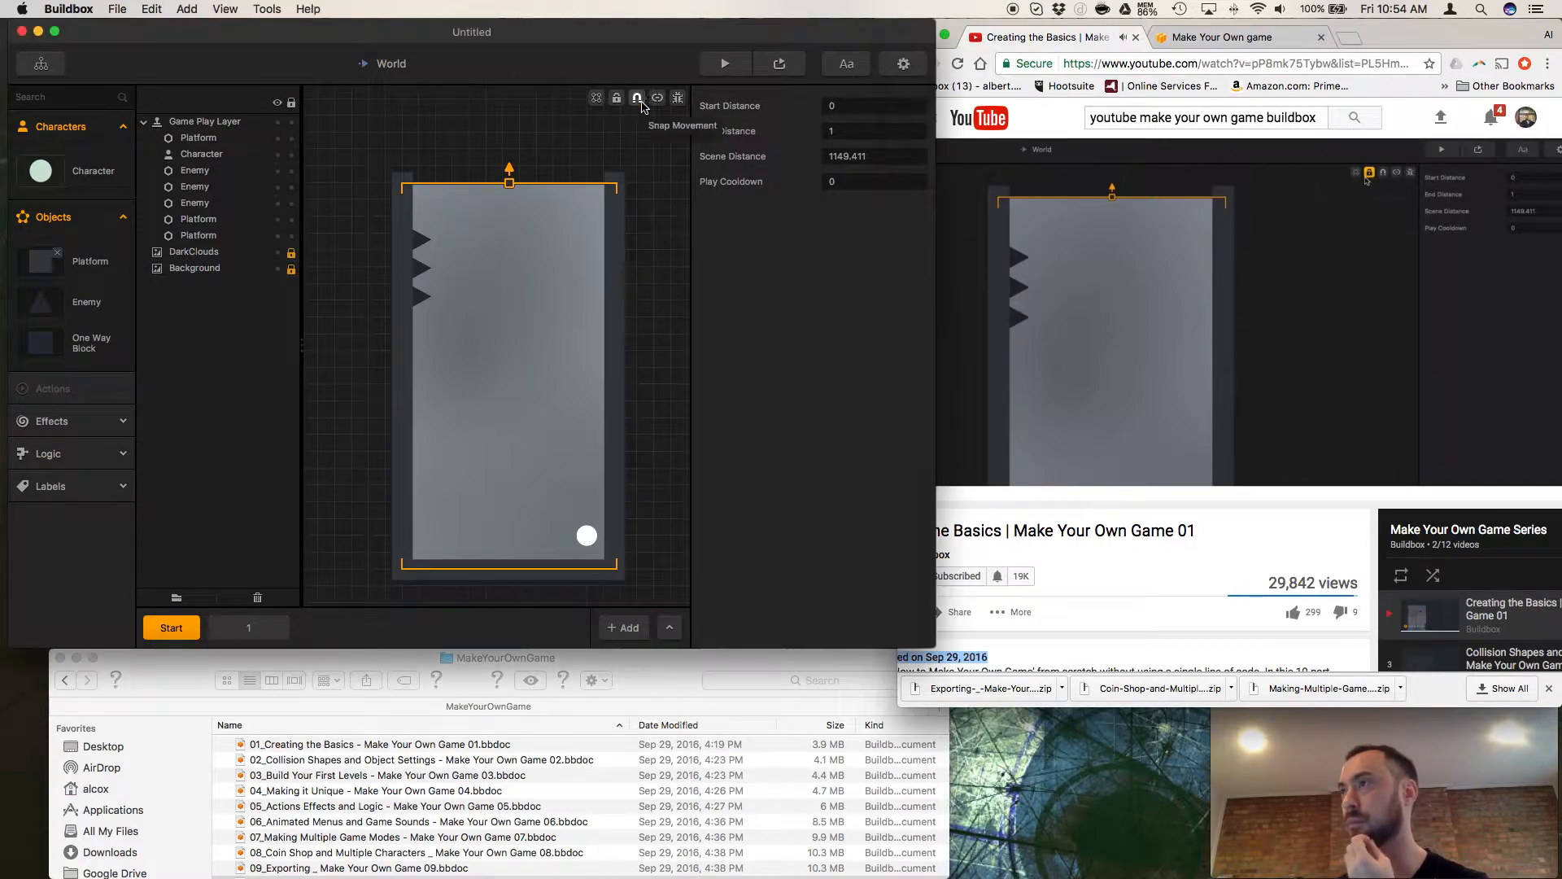
click(615, 100)
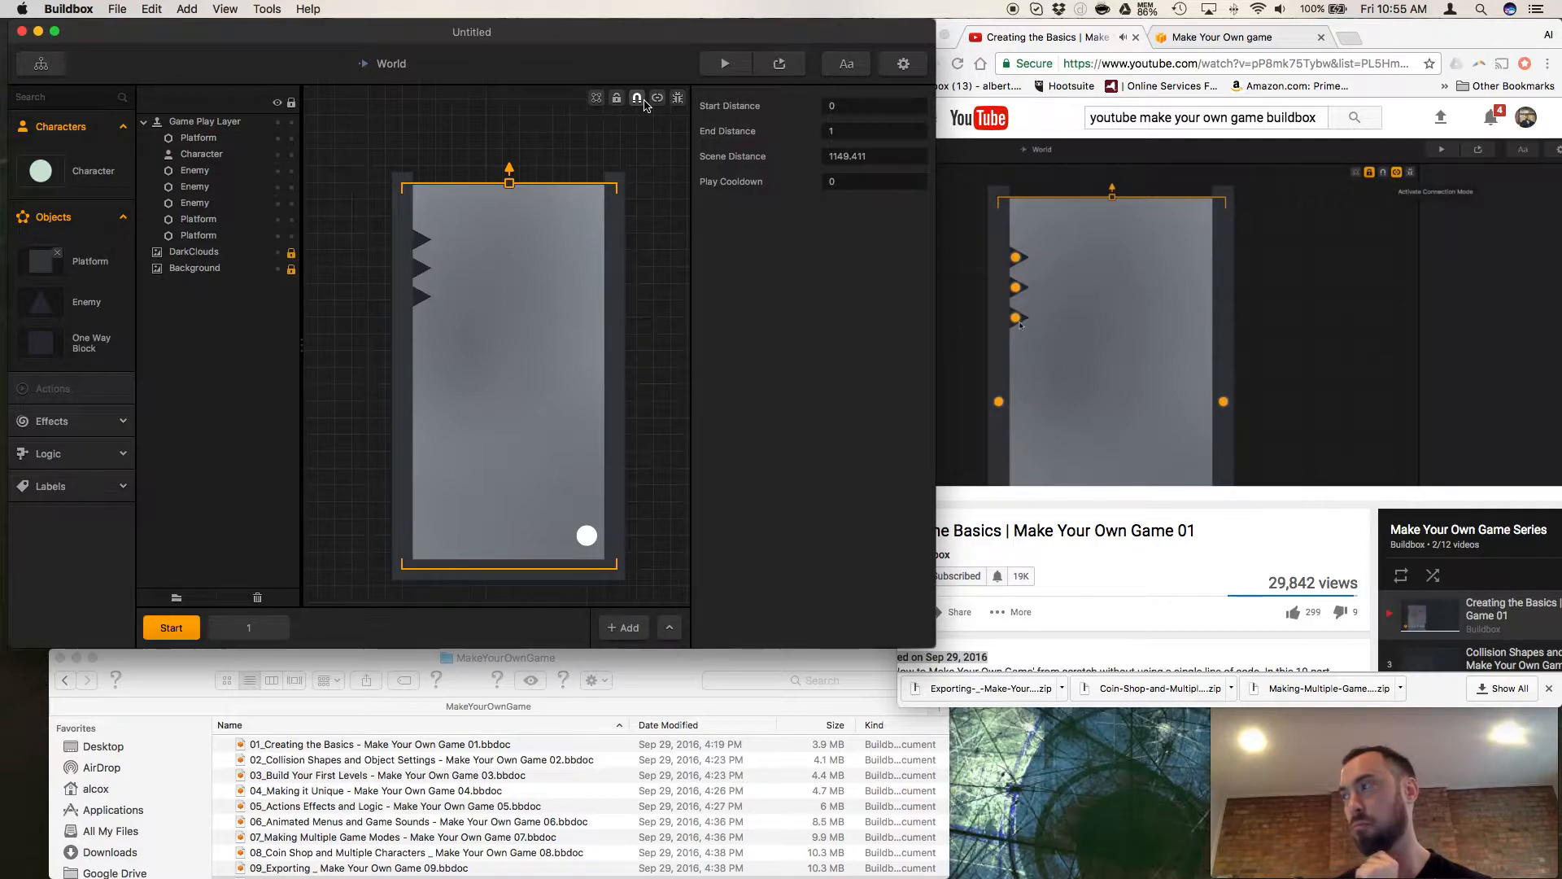
click(657, 98)
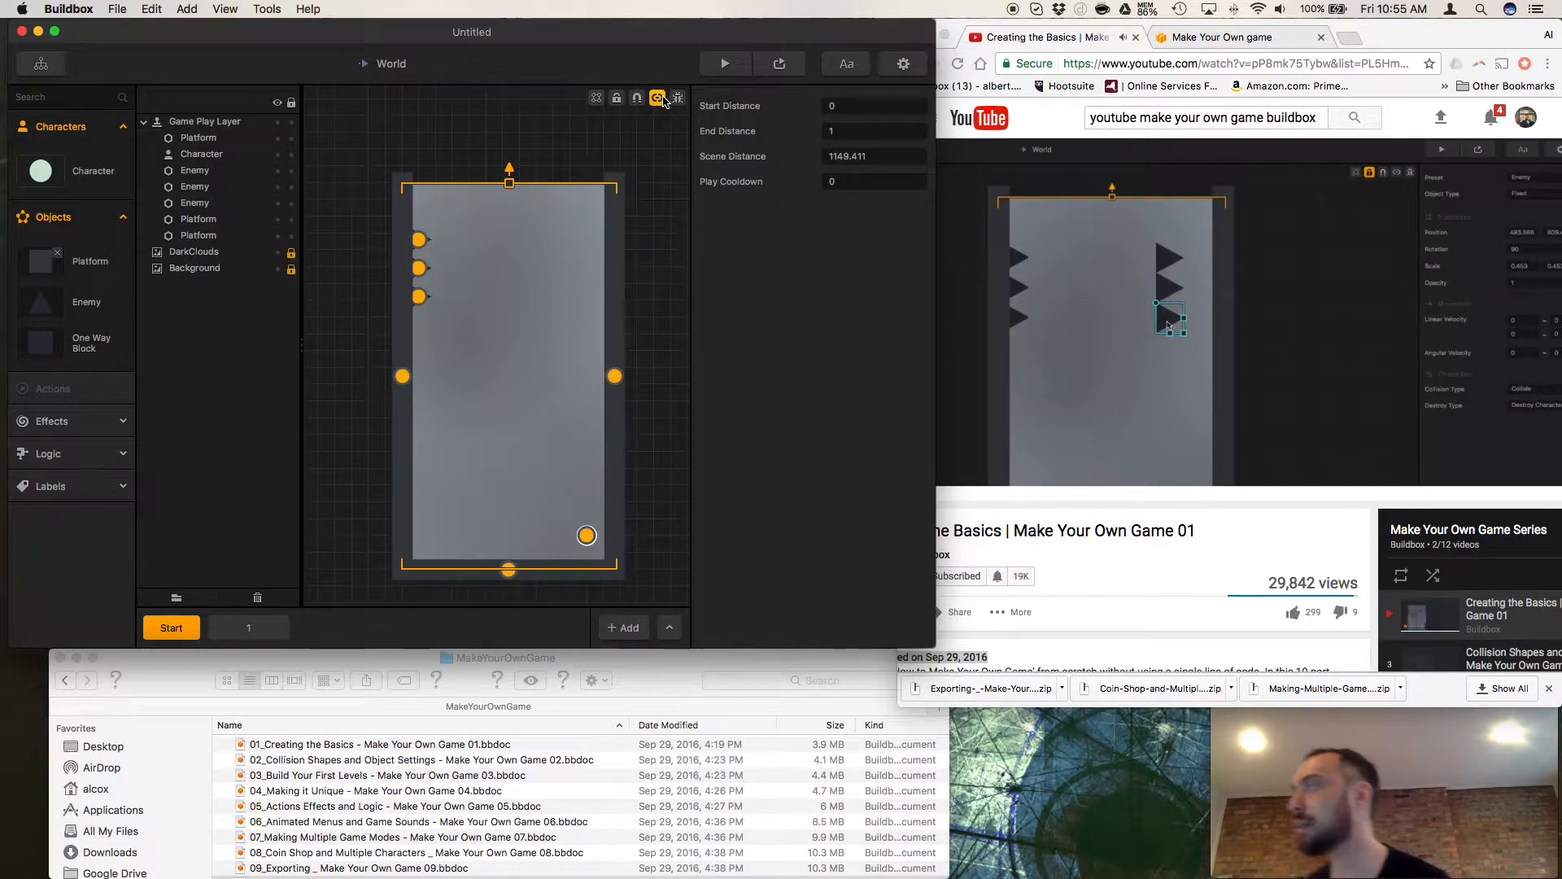
click(663, 99)
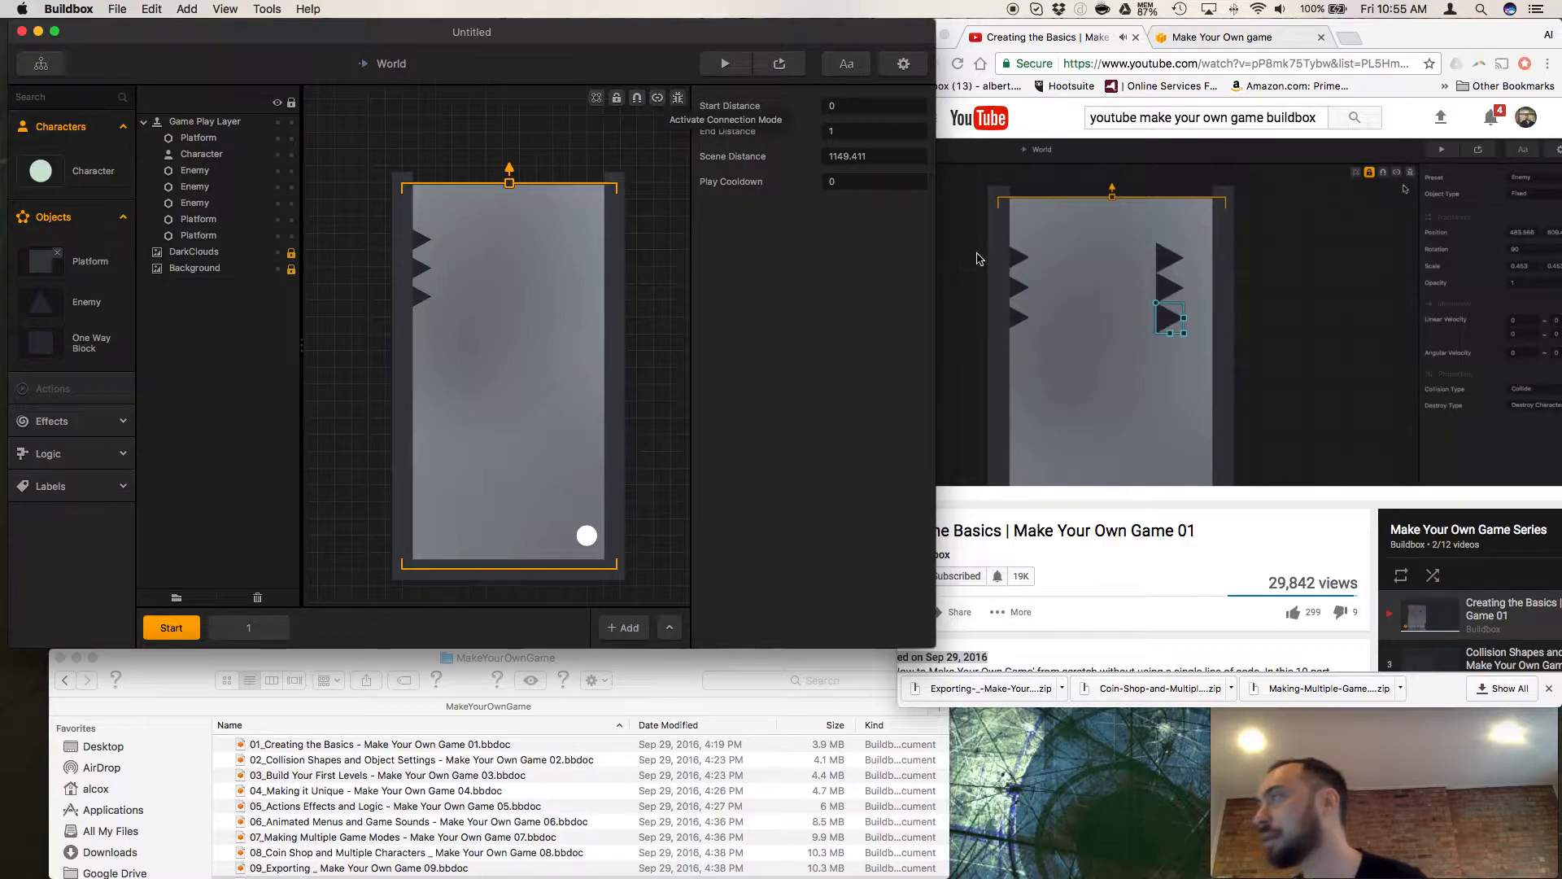
Rewind the tutorial video to the connection mode demonstration at 8:56 and keep it paused.
click(1150, 536)
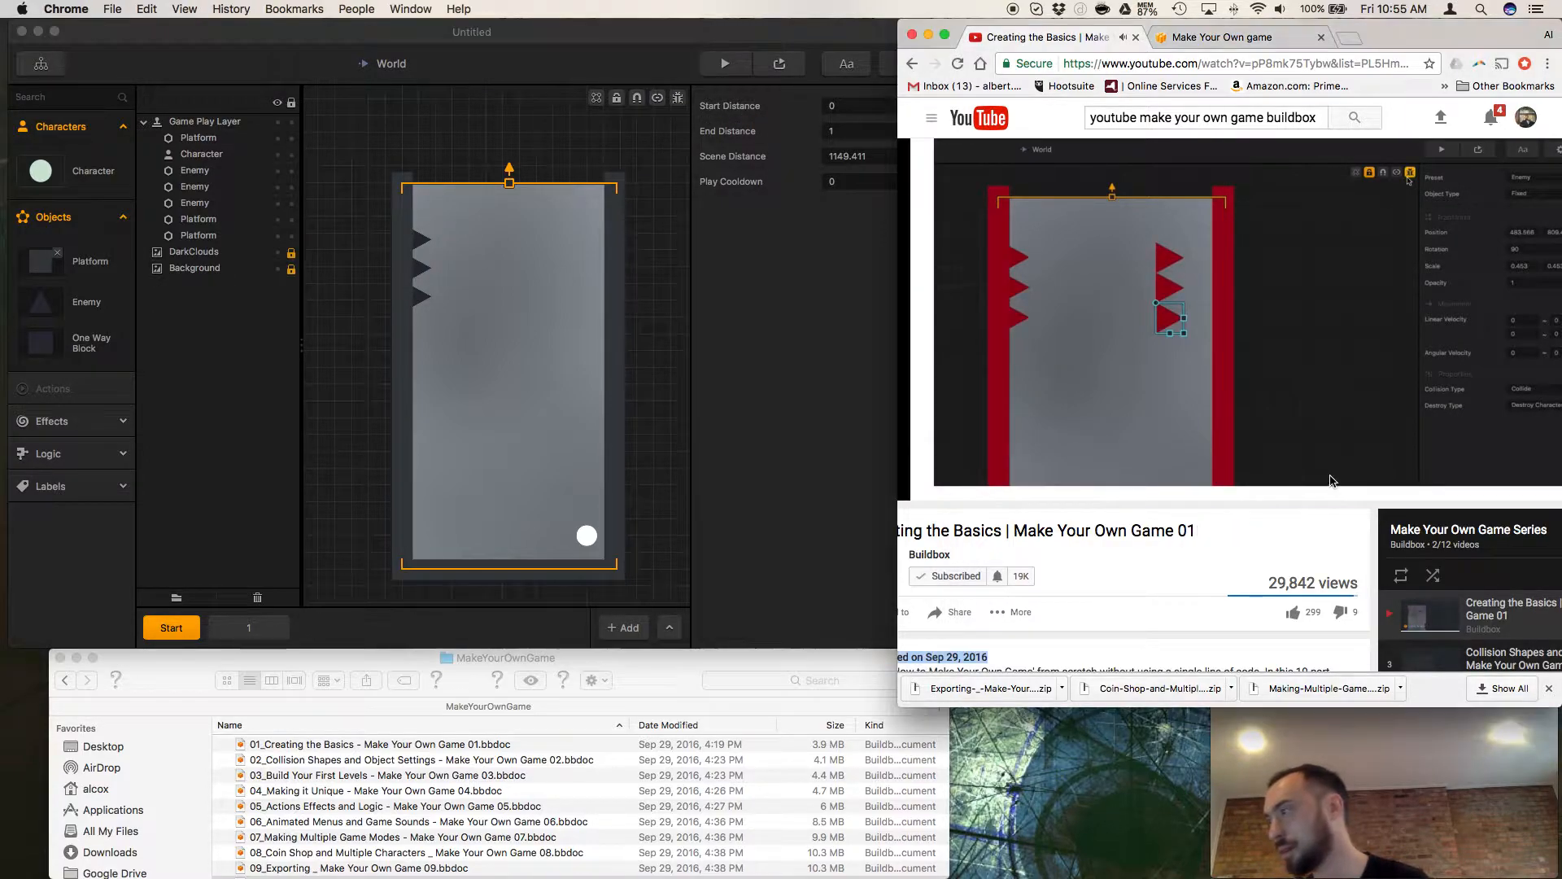
click(1273, 471)
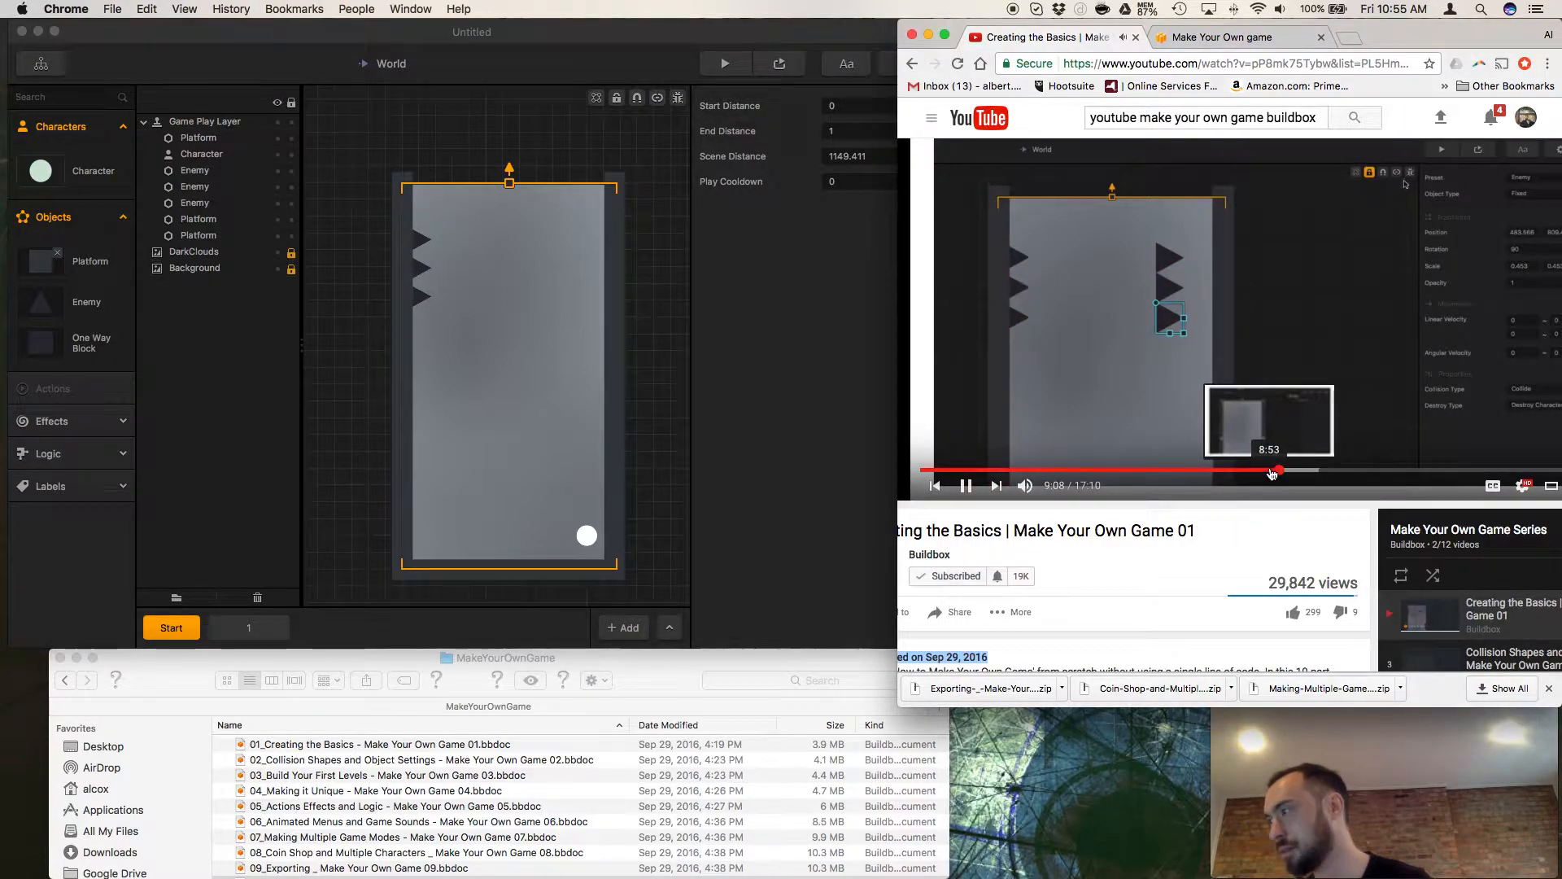
click(1272, 473)
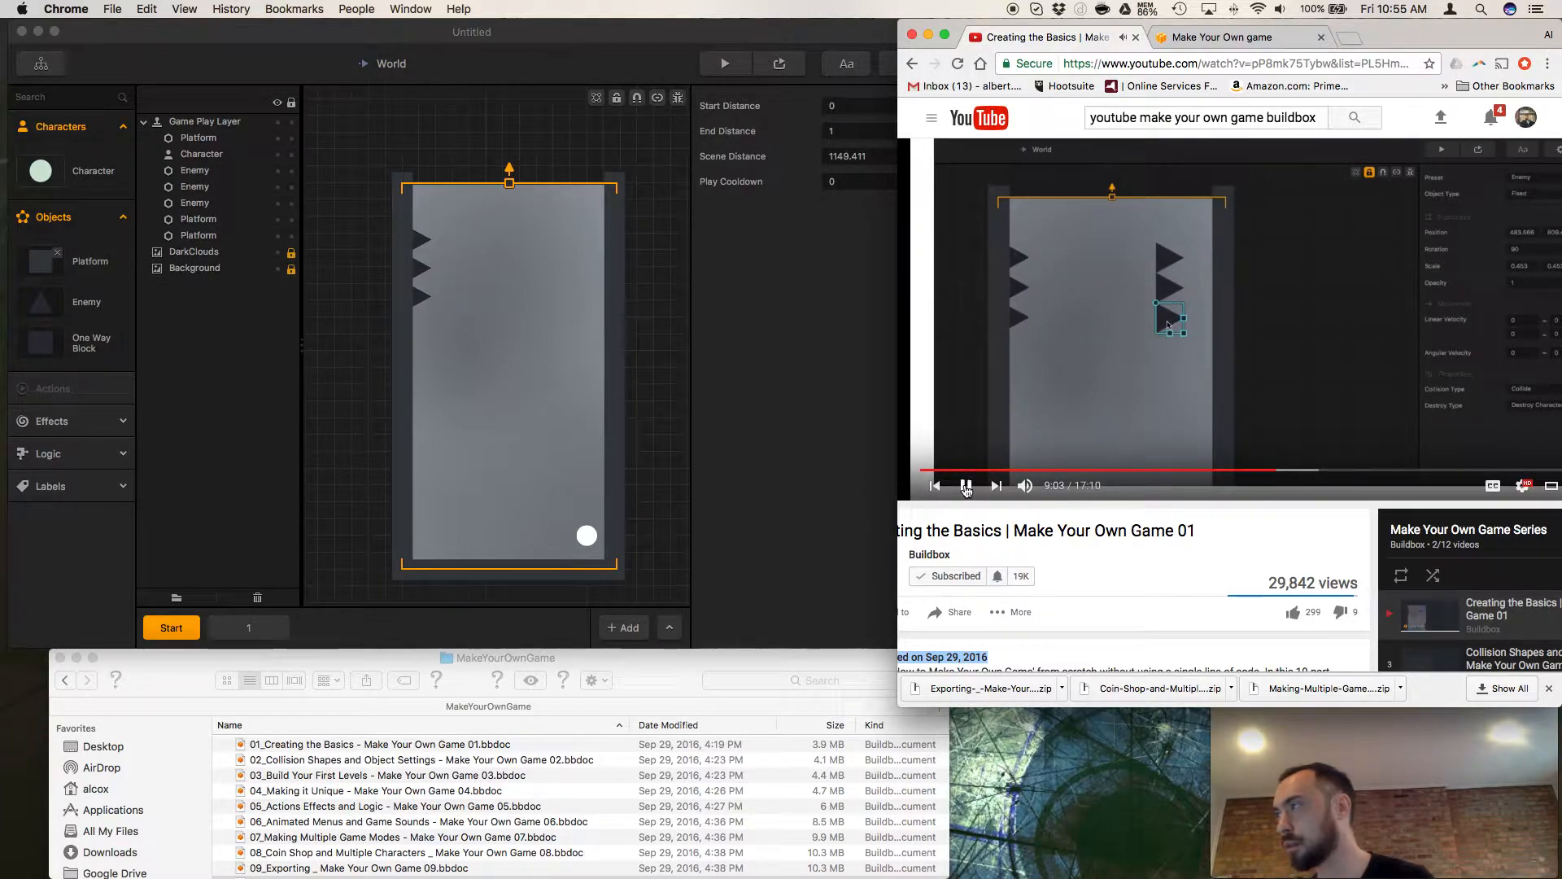
click(966, 485)
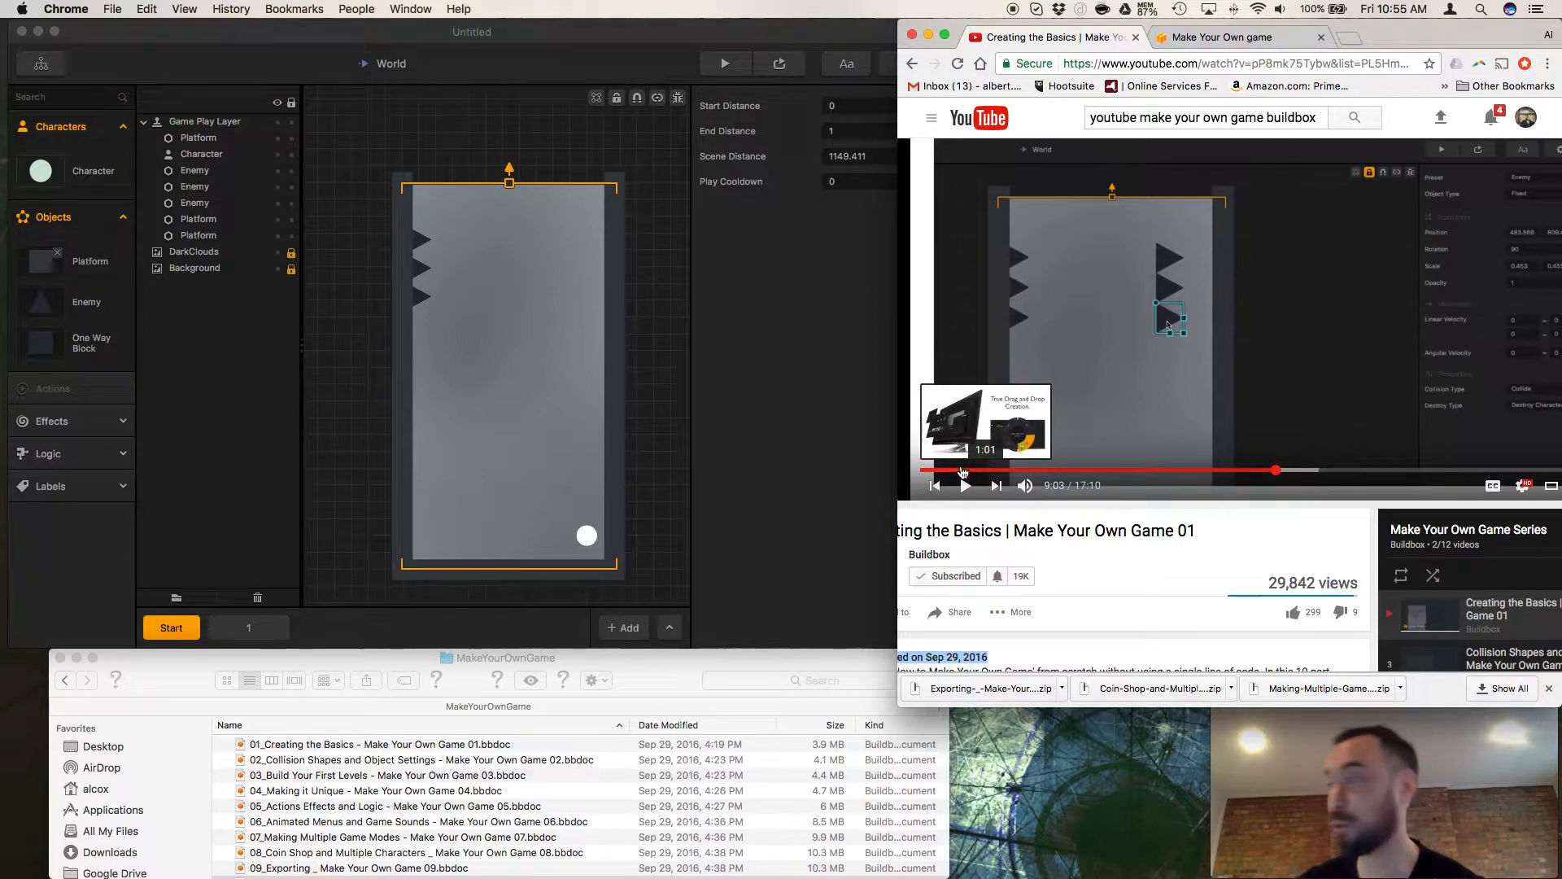
click(1273, 476)
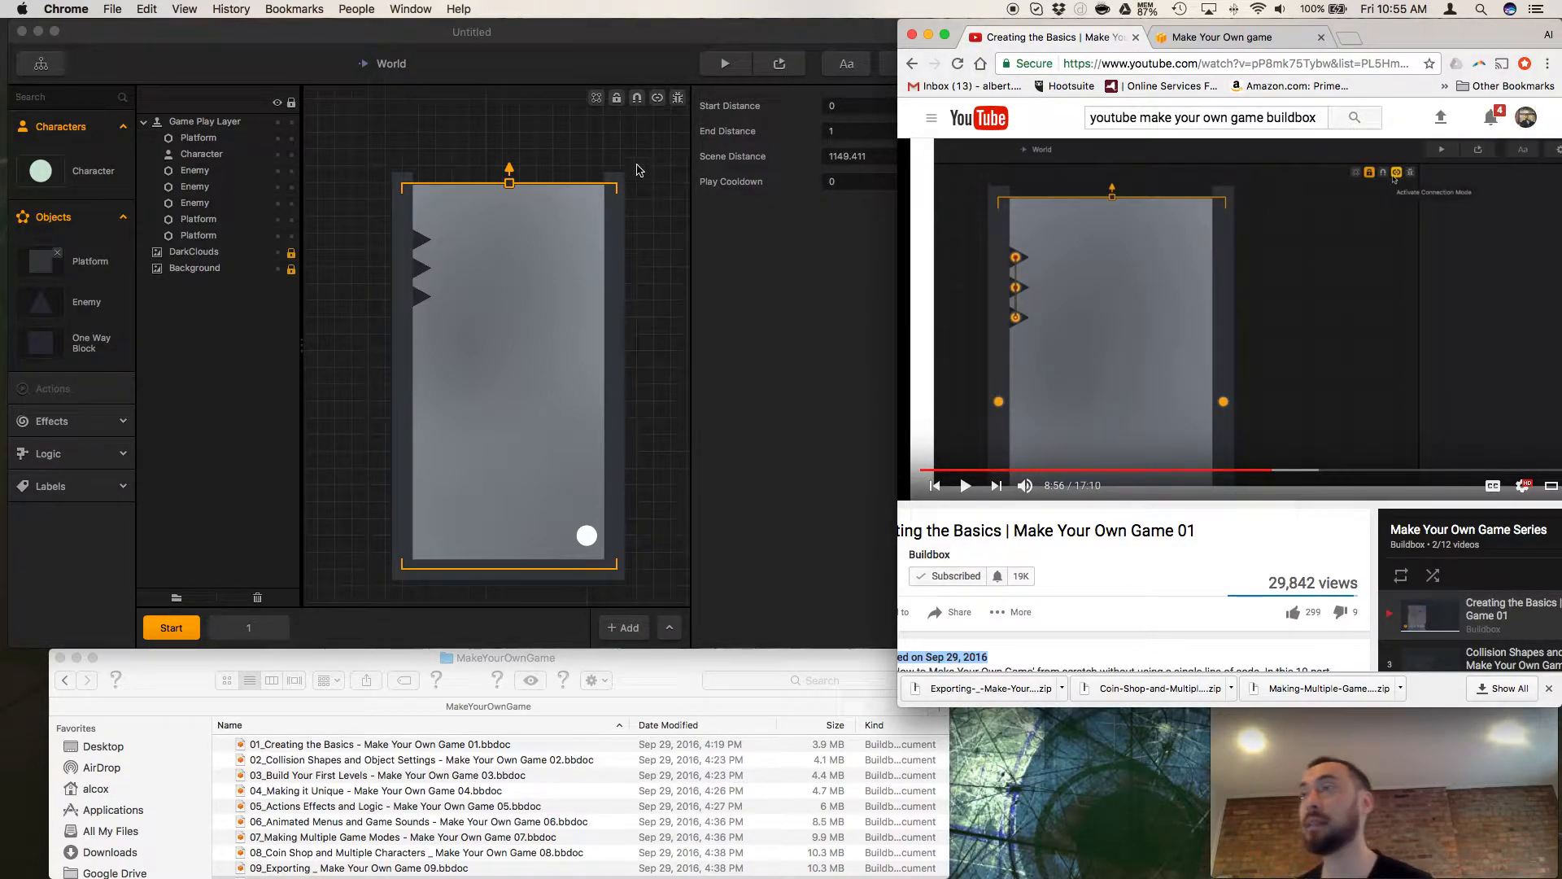
Activate connection mode, connect the three wall enemies in the Start scene, and select the lowest one.
click(657, 99)
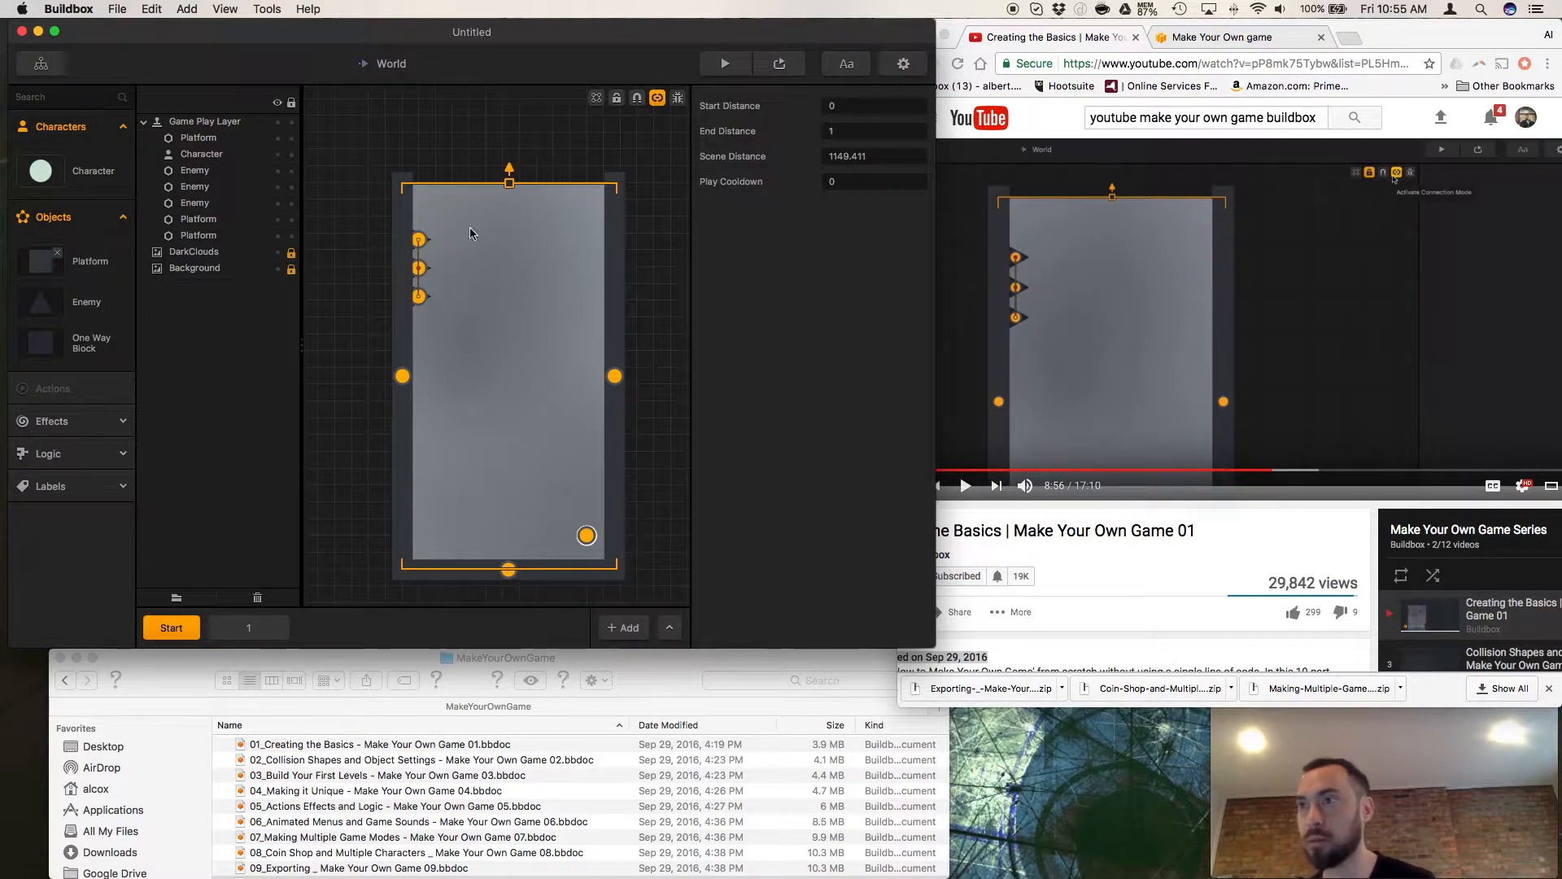
click(427, 272)
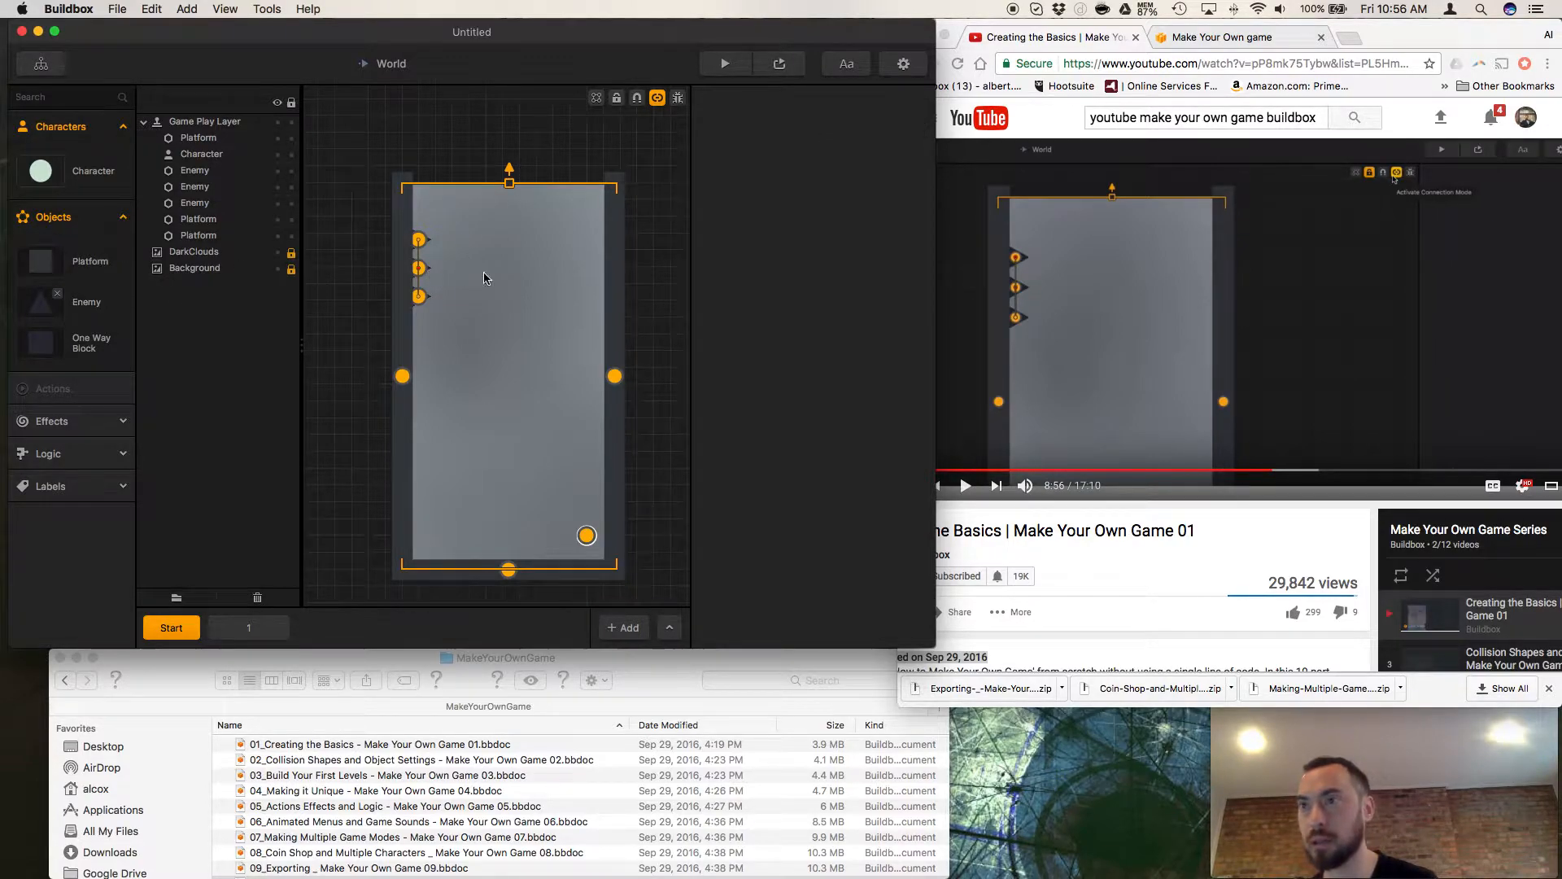
click(421, 300)
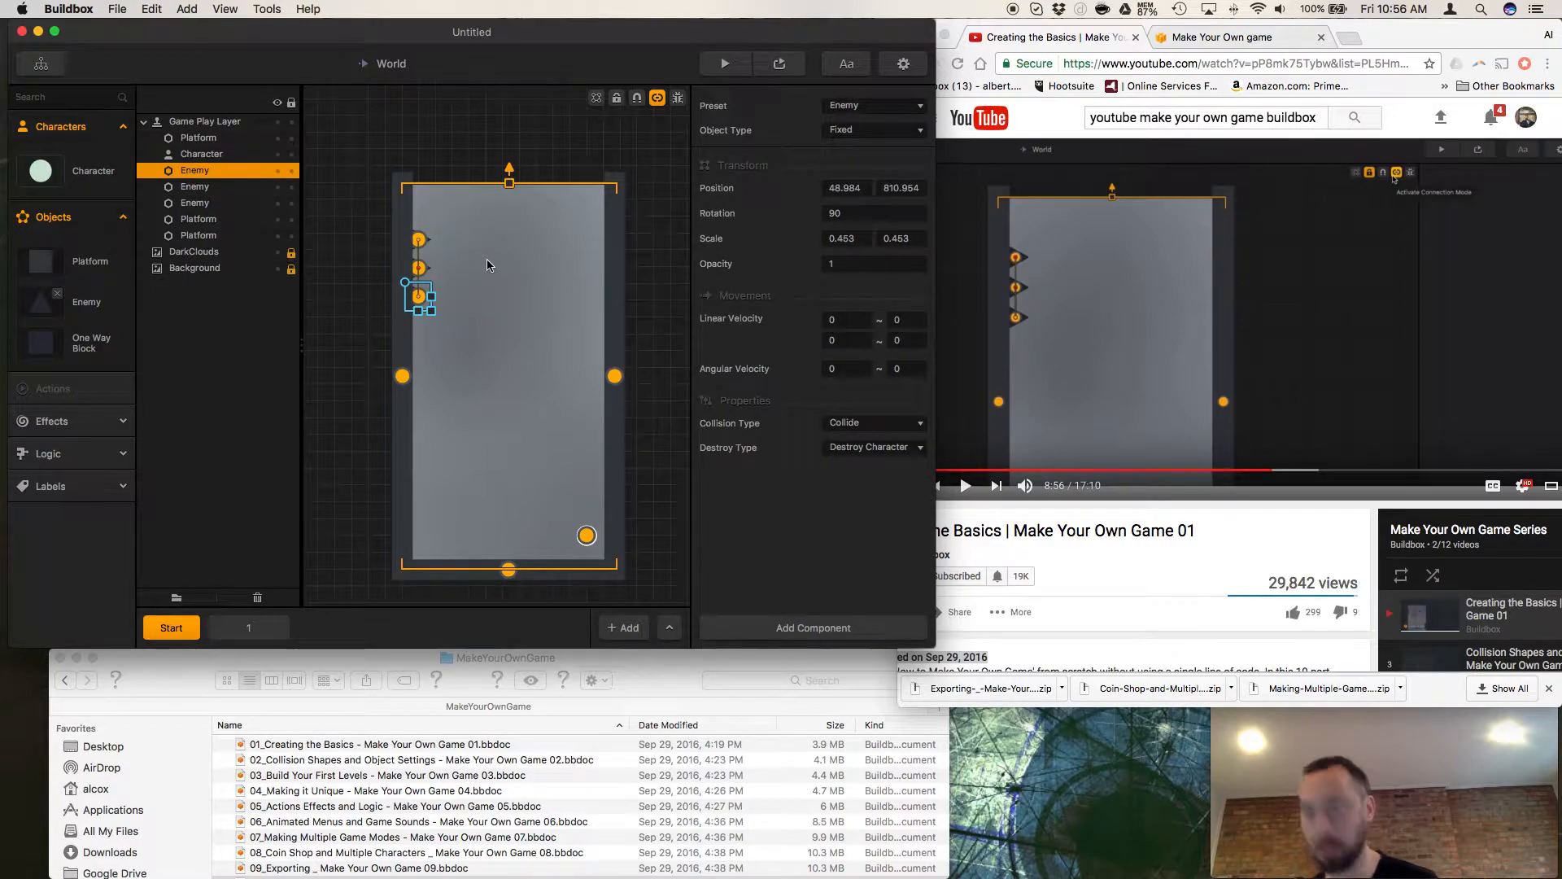
Try duplicating the lowest connected enemy, undo the duplicate, and select the top and middle enemies in turn.
key(super+d)
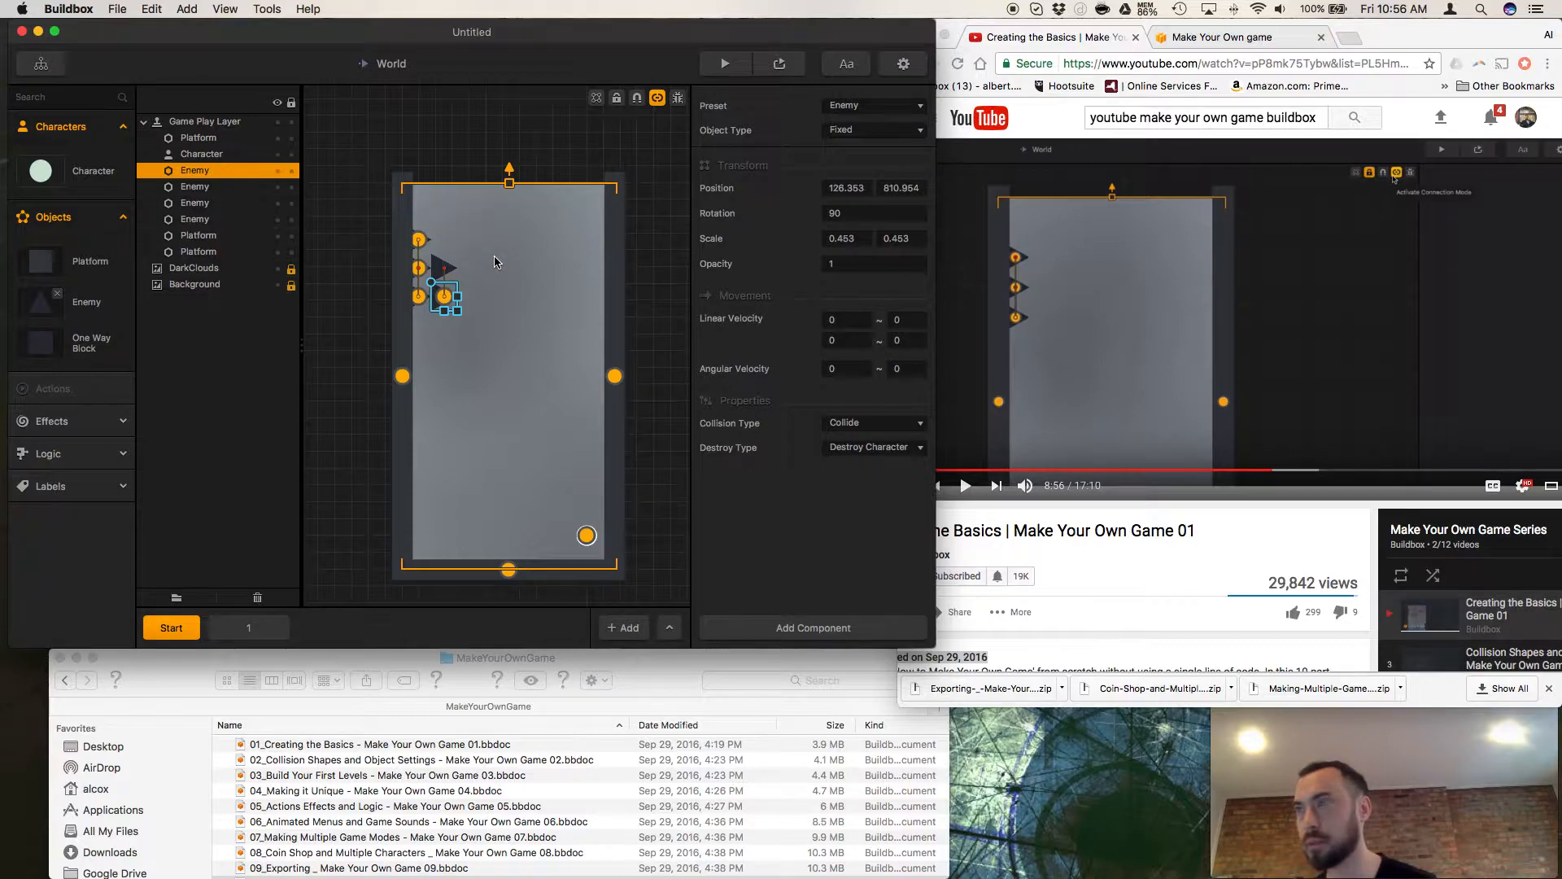
key(super+z)
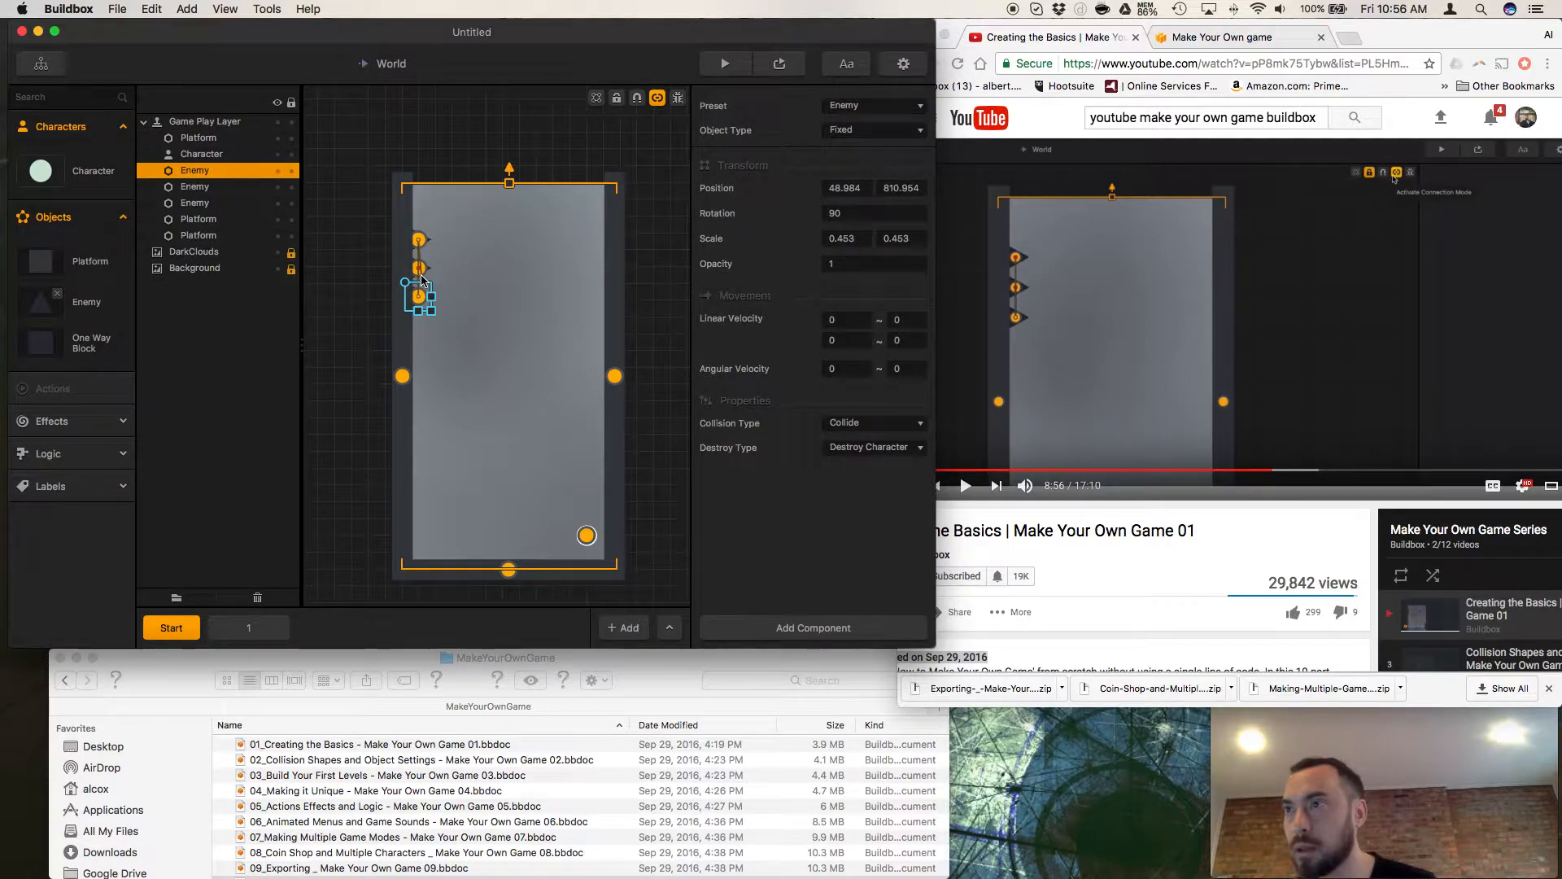
click(421, 242)
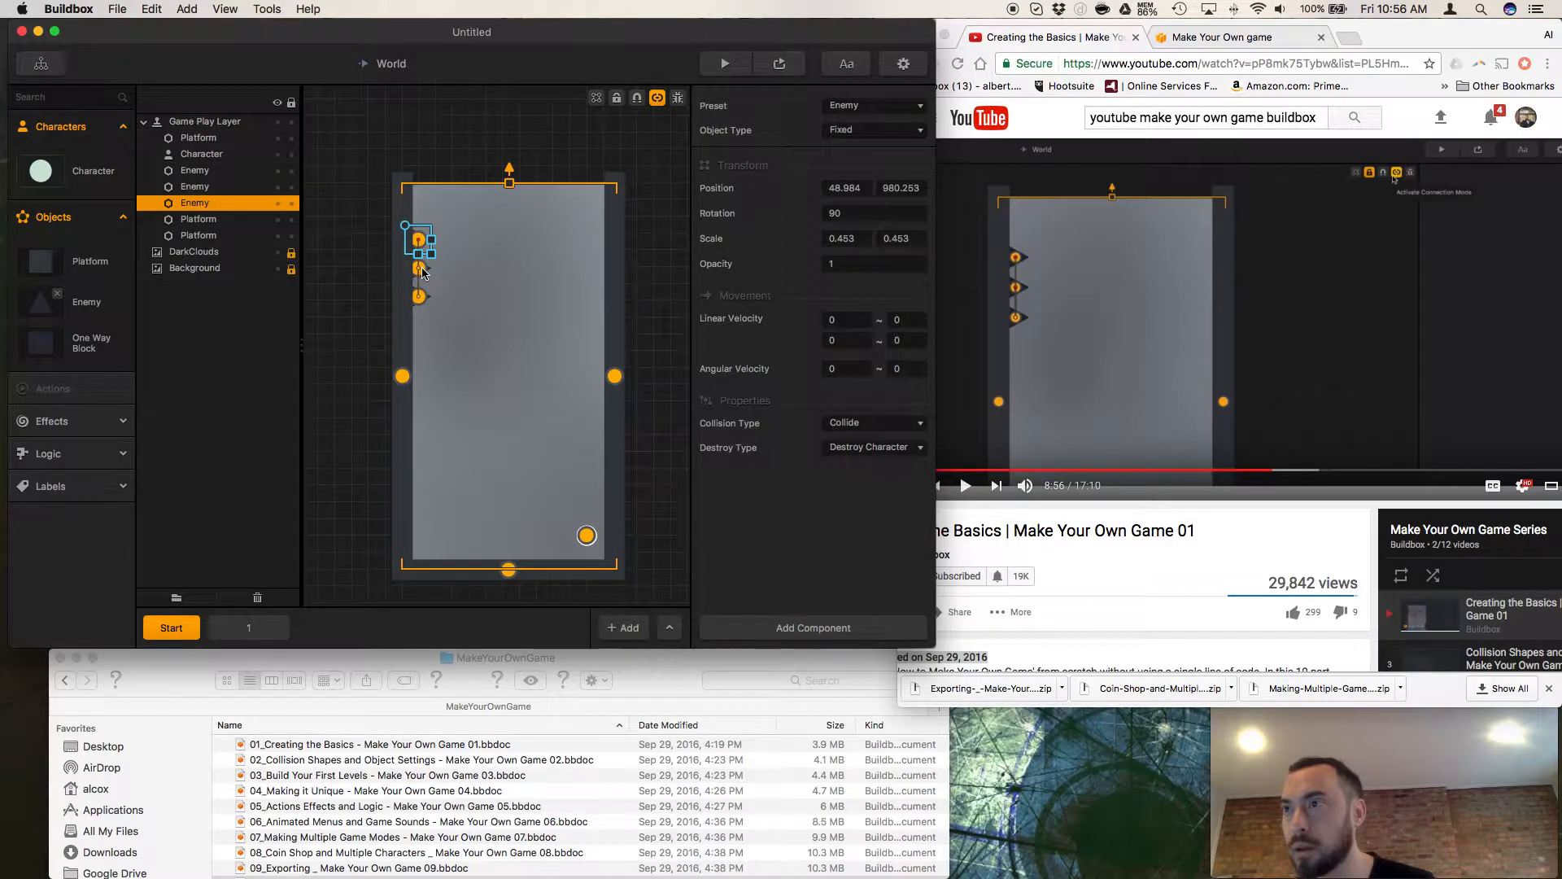
click(423, 270)
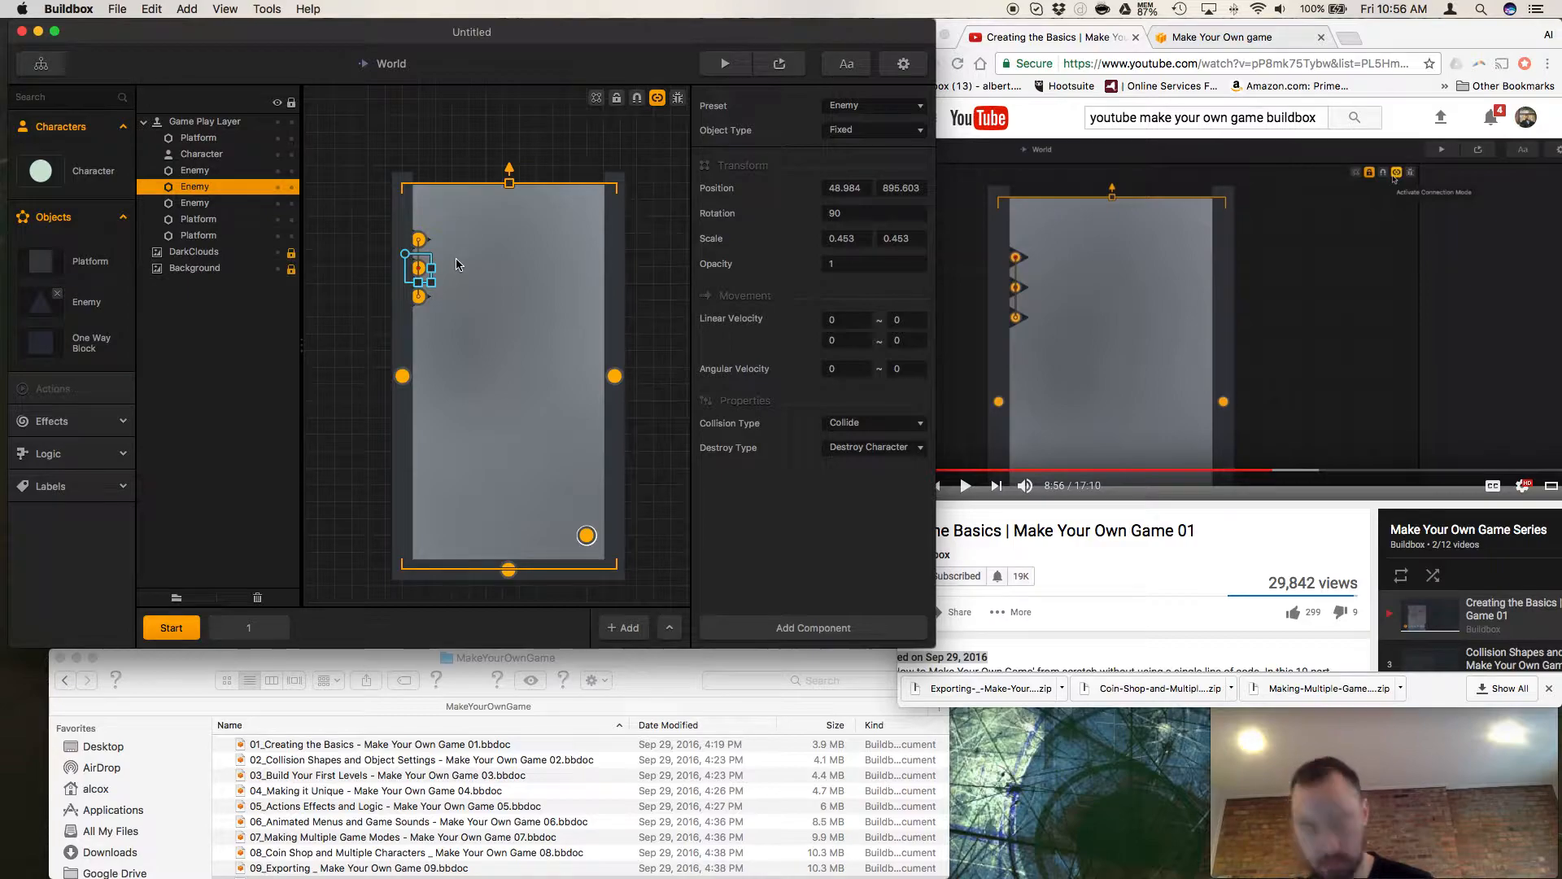
Try duplicating the middle connected enemy in the Start scene, and undo the duplicate.
key(super+d)
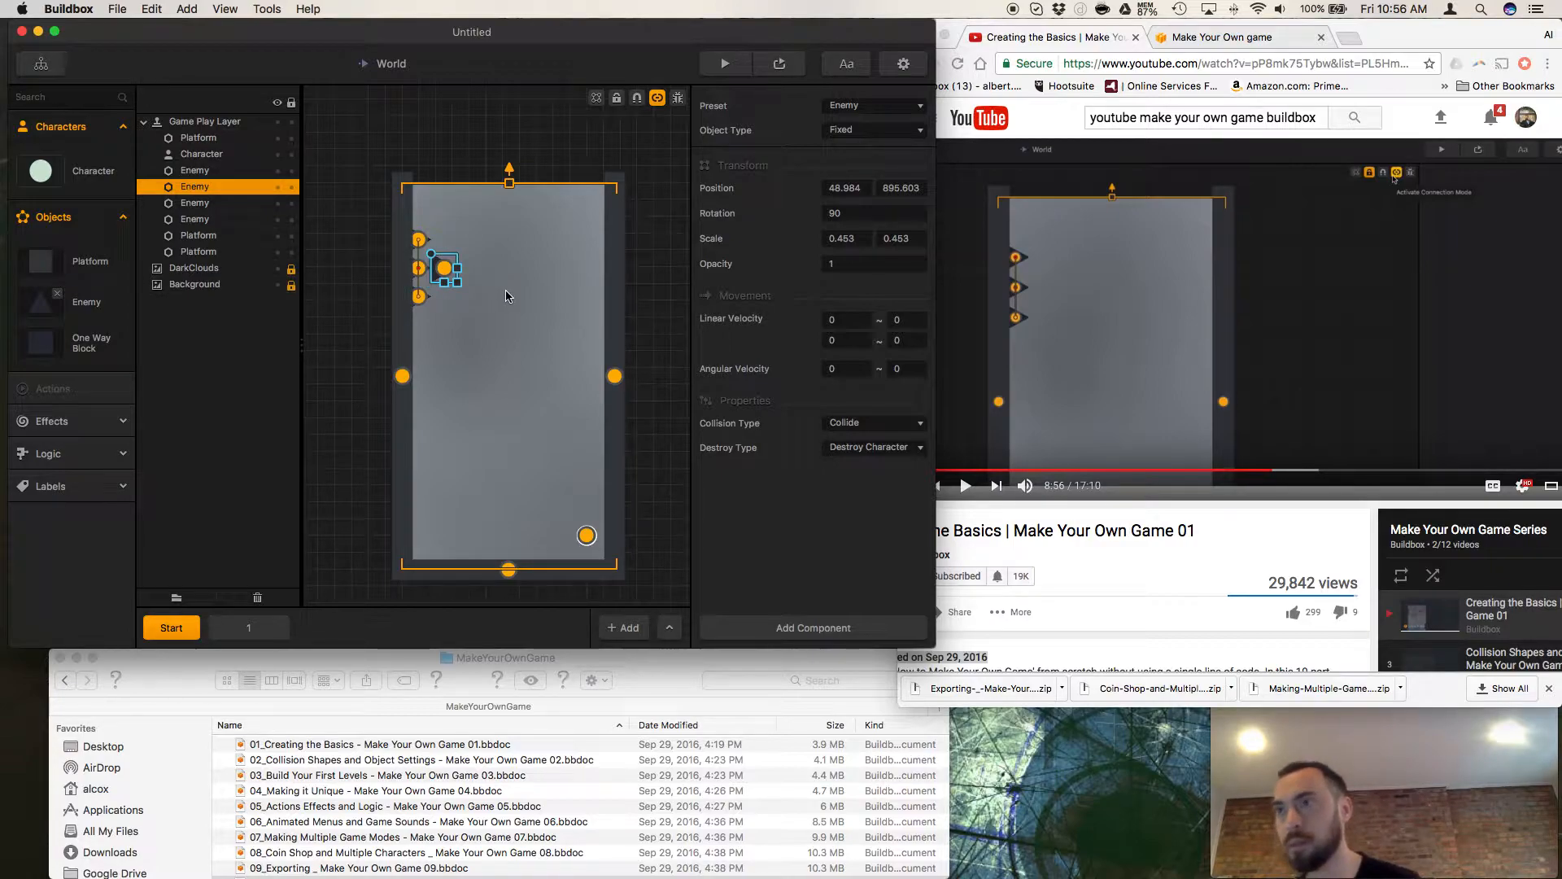
key(super+z)
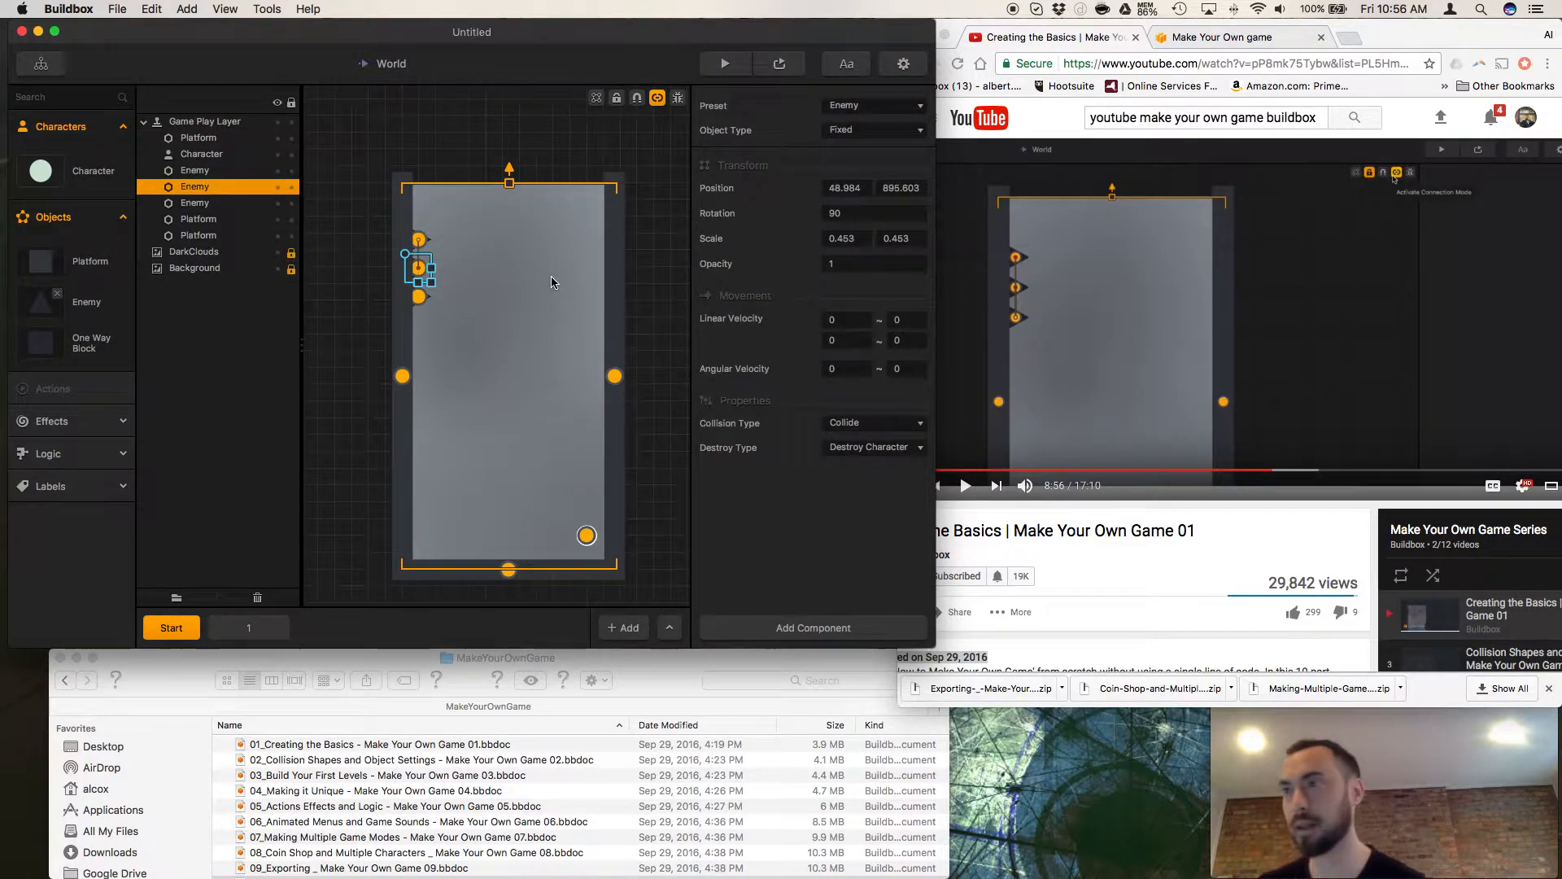
Switch to the tutorial in Chrome, replay the connection mode demonstration, and pause the video at 8:55.
click(942, 492)
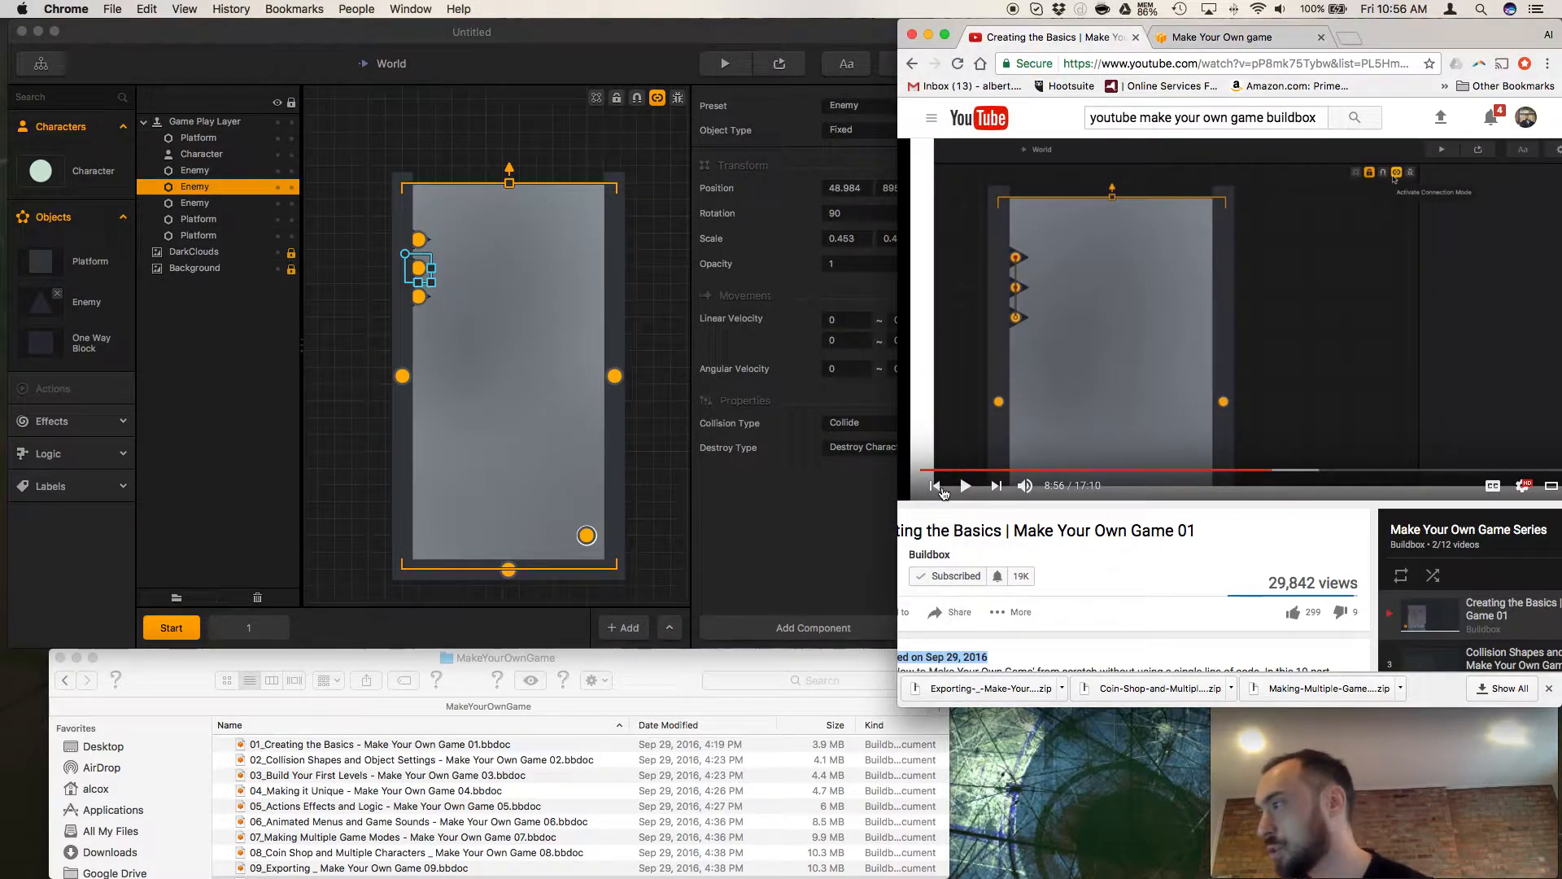
click(965, 485)
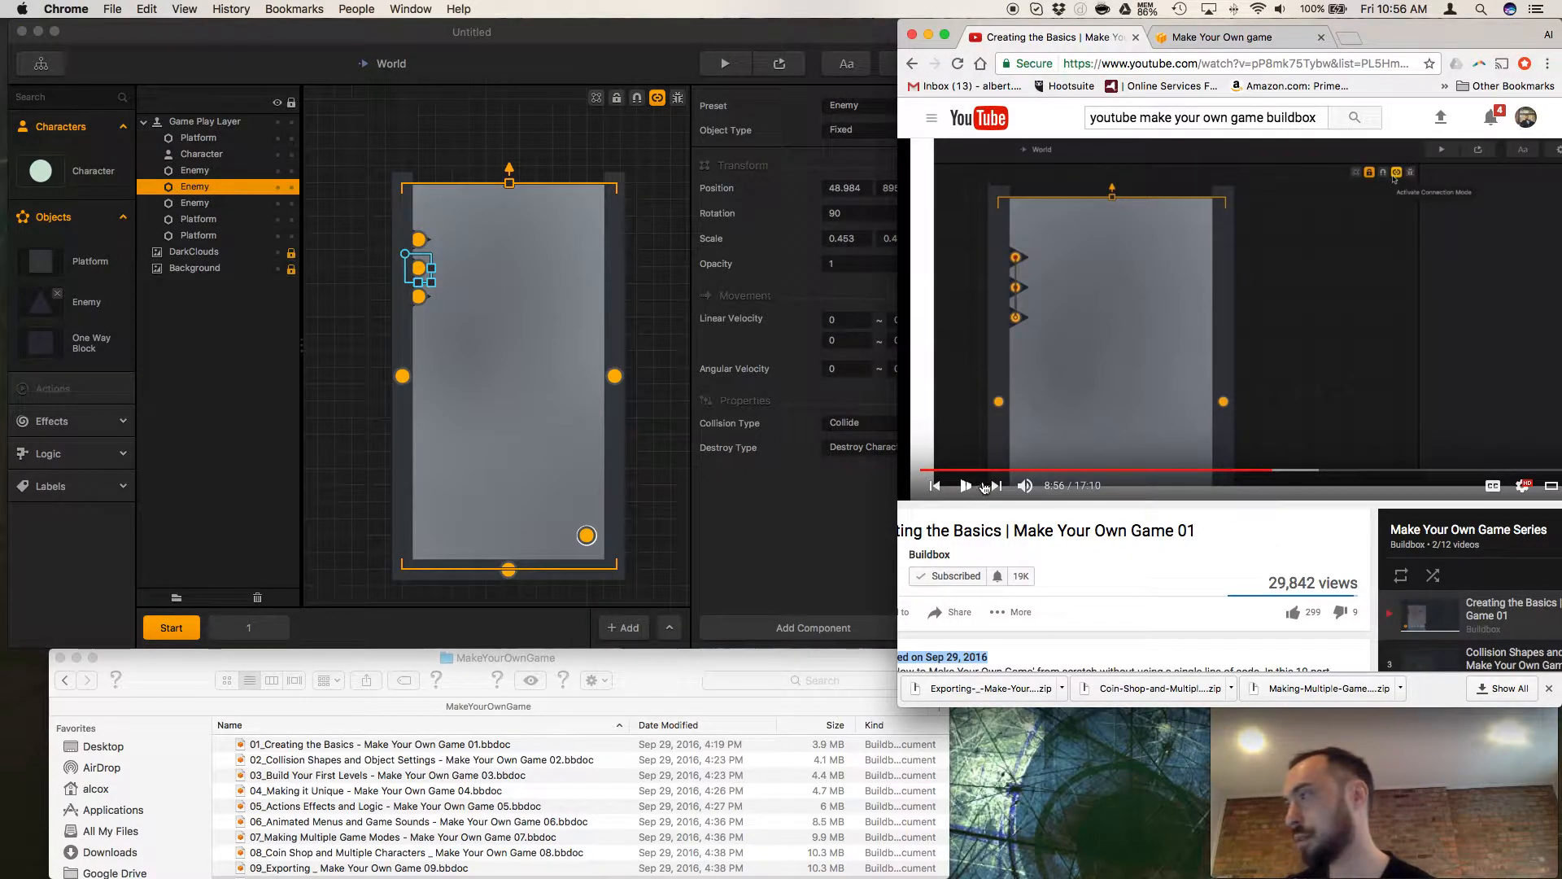
click(1269, 472)
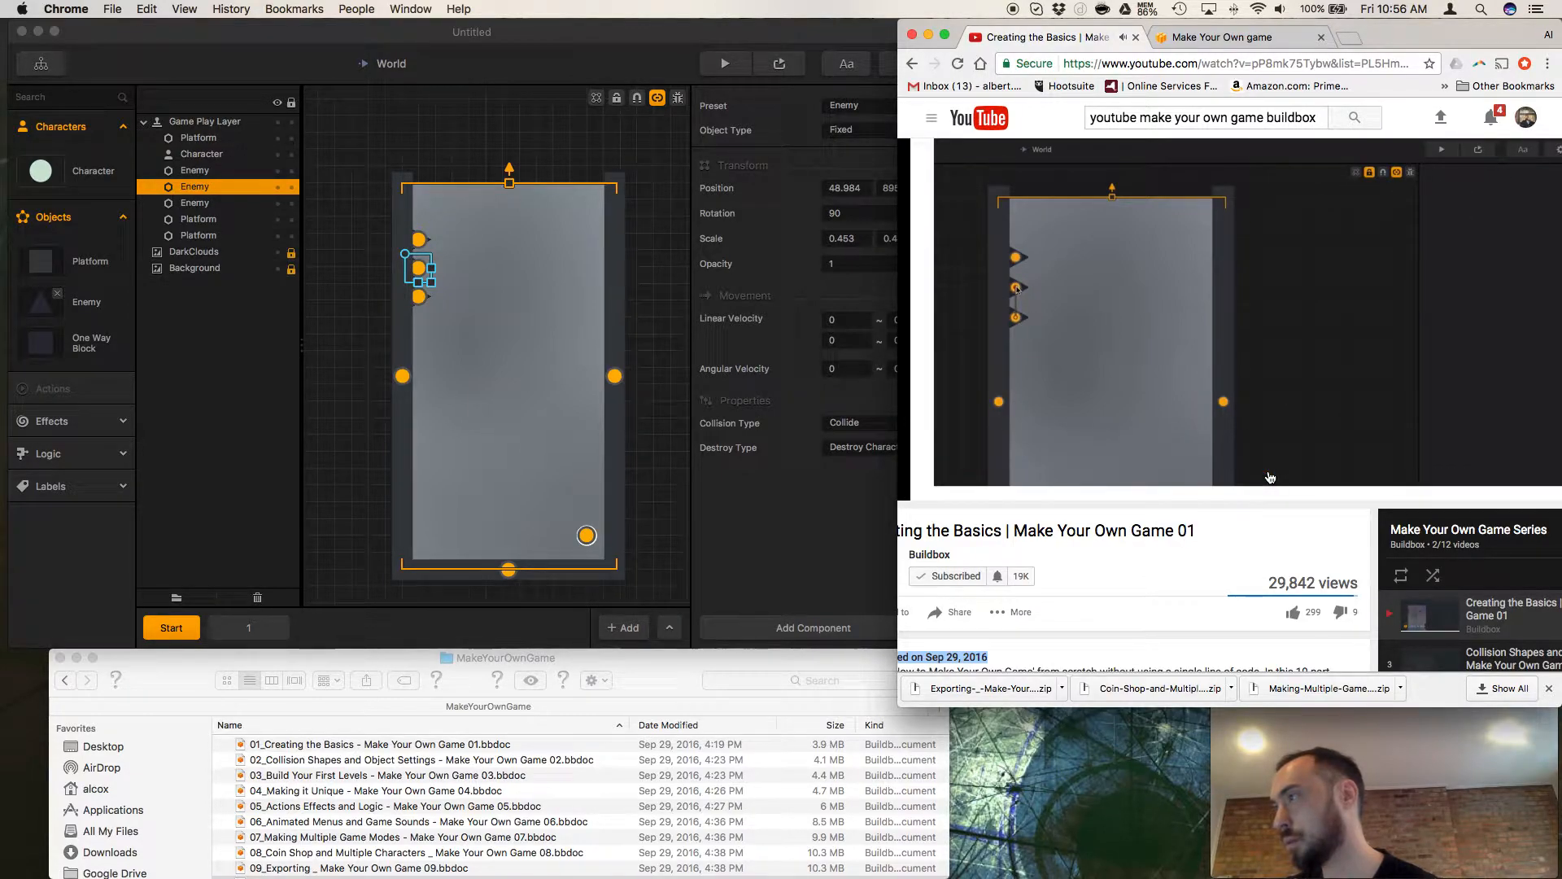
click(1270, 476)
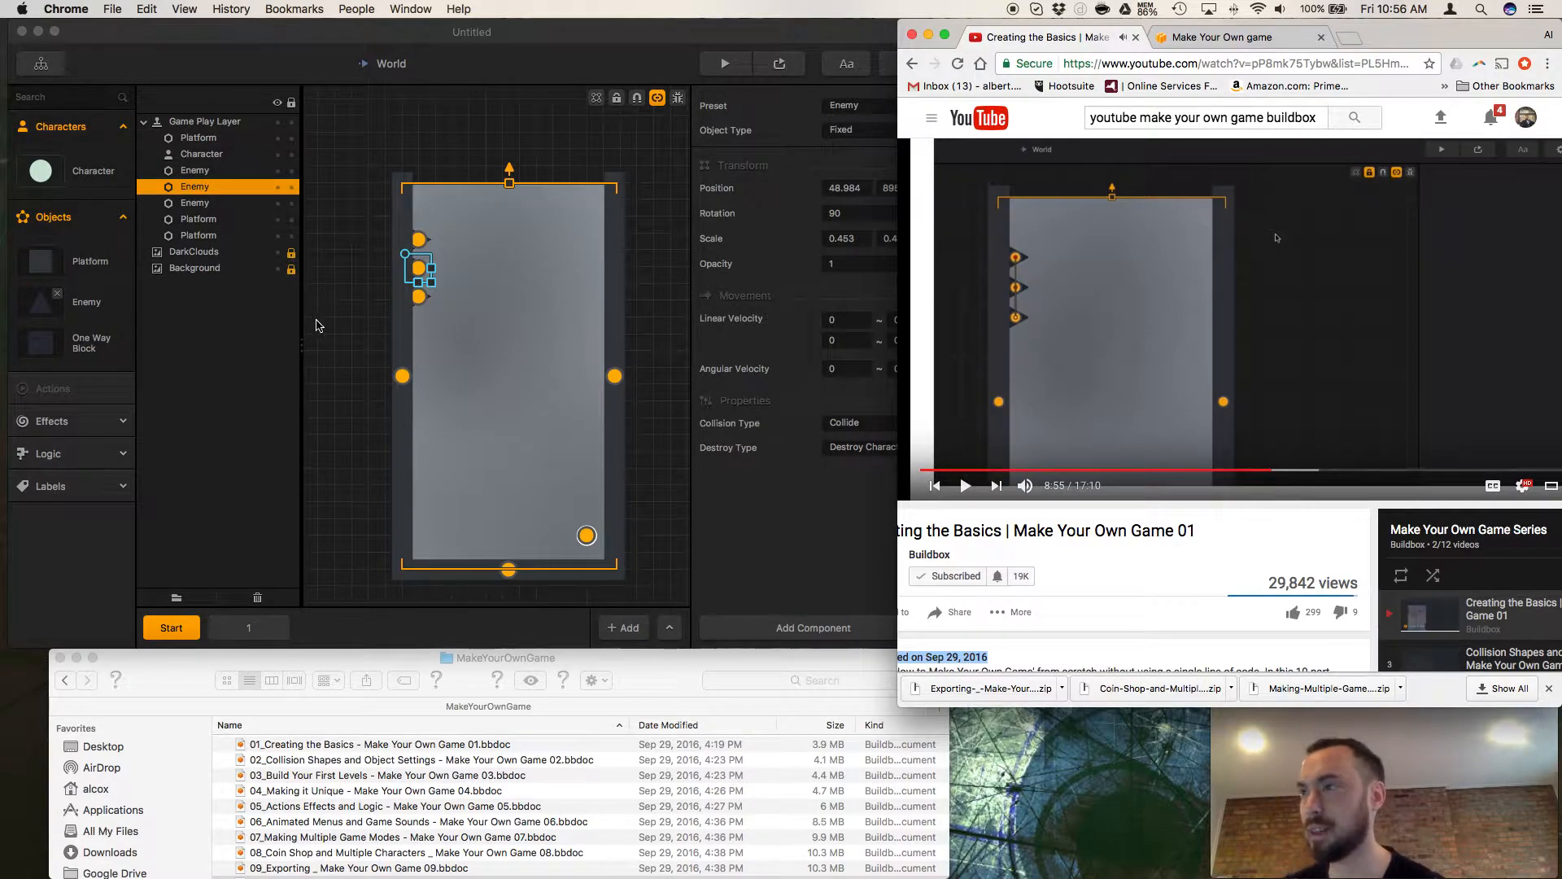
Switch back to Buildbox with the middle enemy selected and turn off connection mode.
click(419, 269)
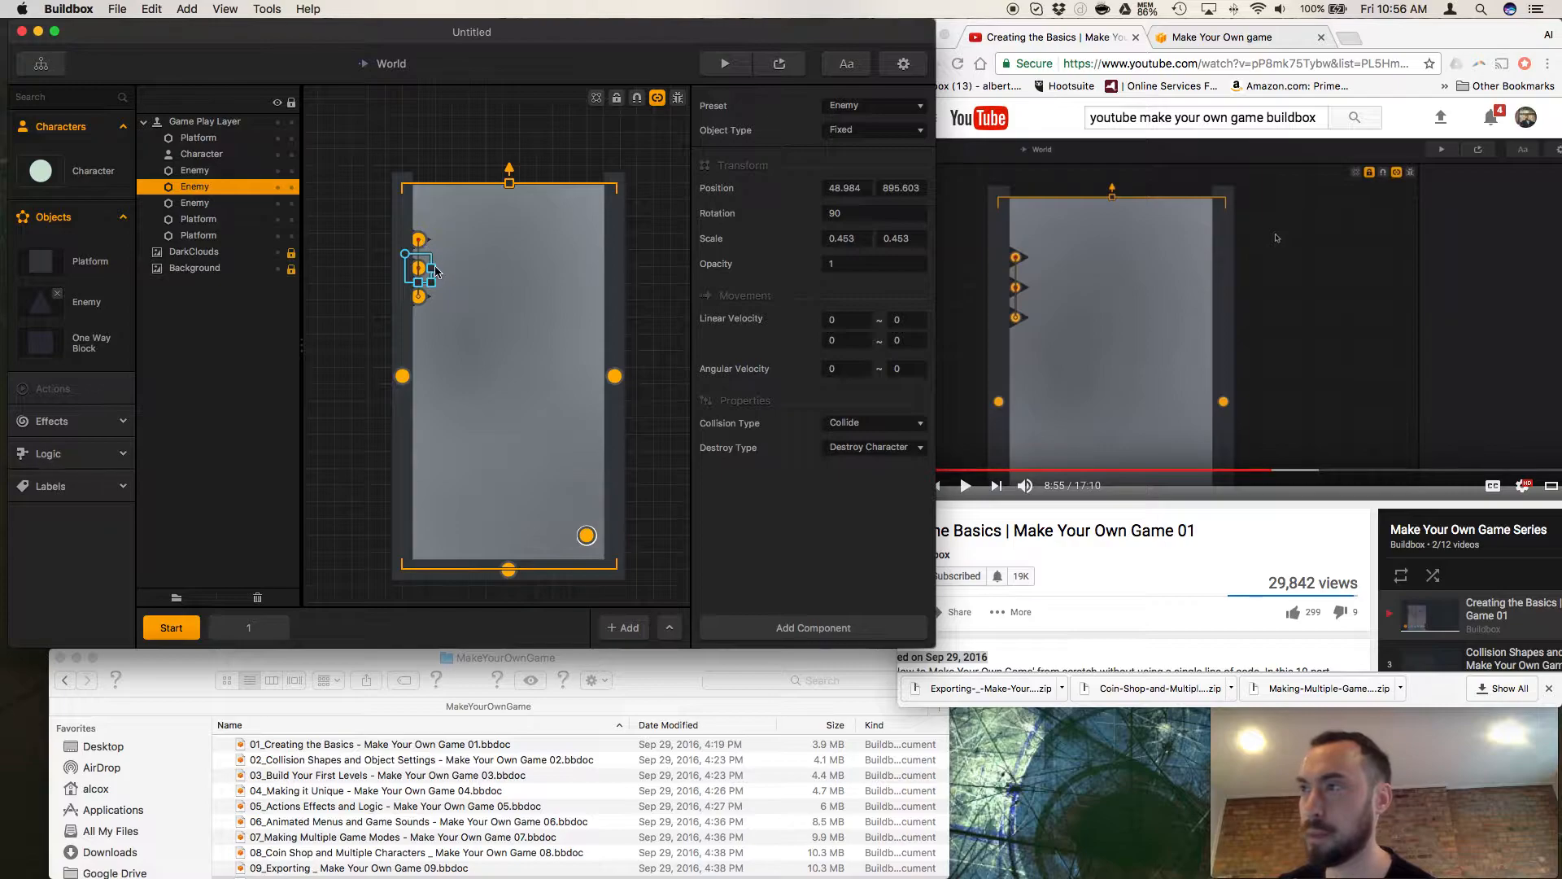
click(657, 98)
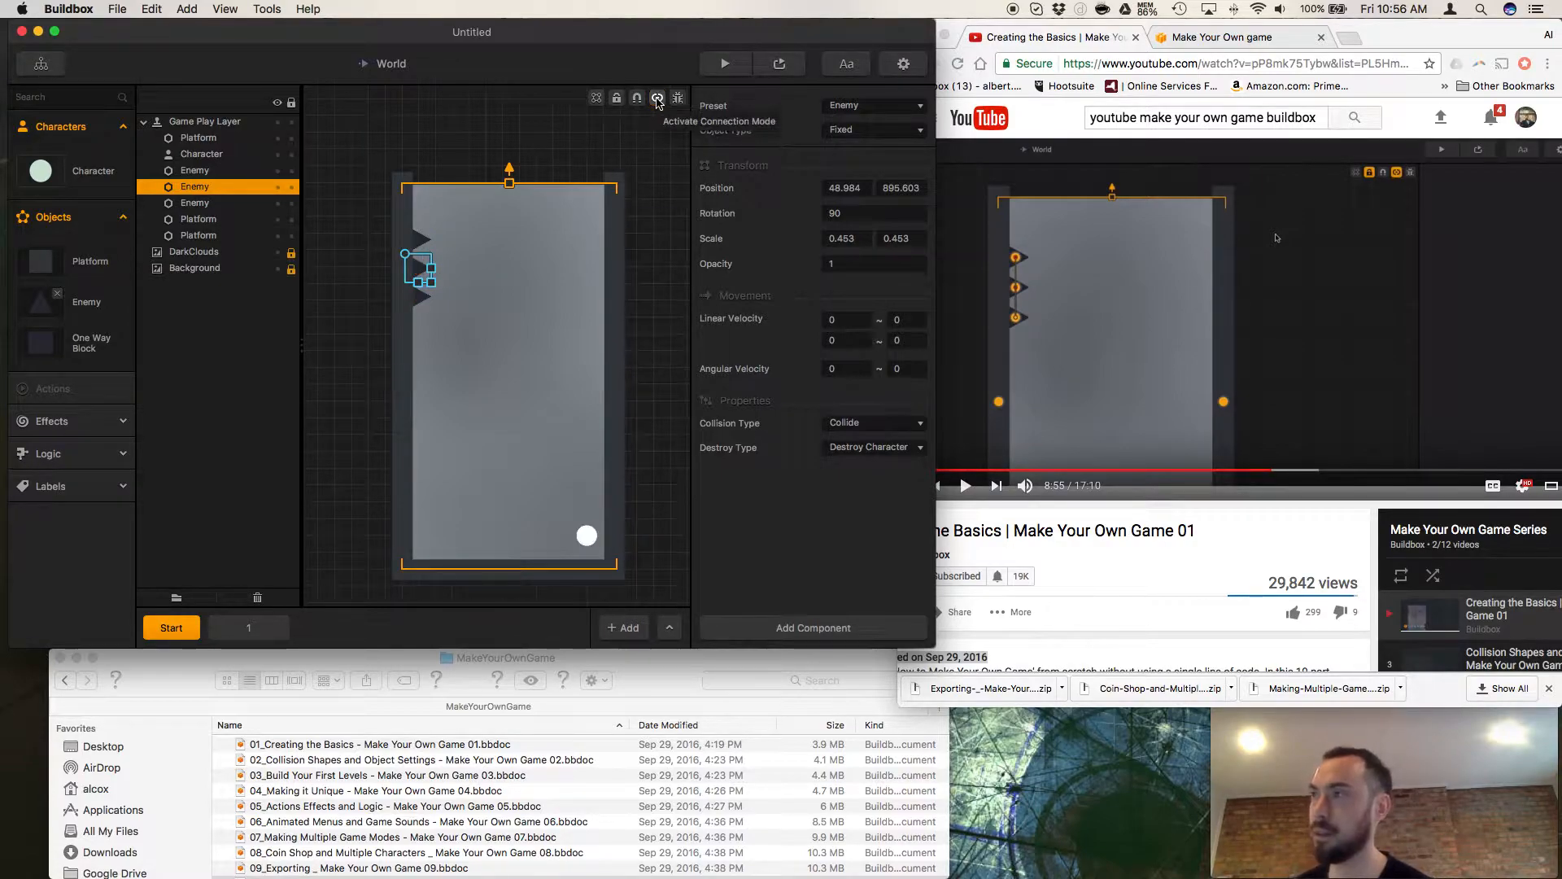
Try duplicating the three wall enemies individually with connection mode off, and undo the duplicates.
click(419, 298)
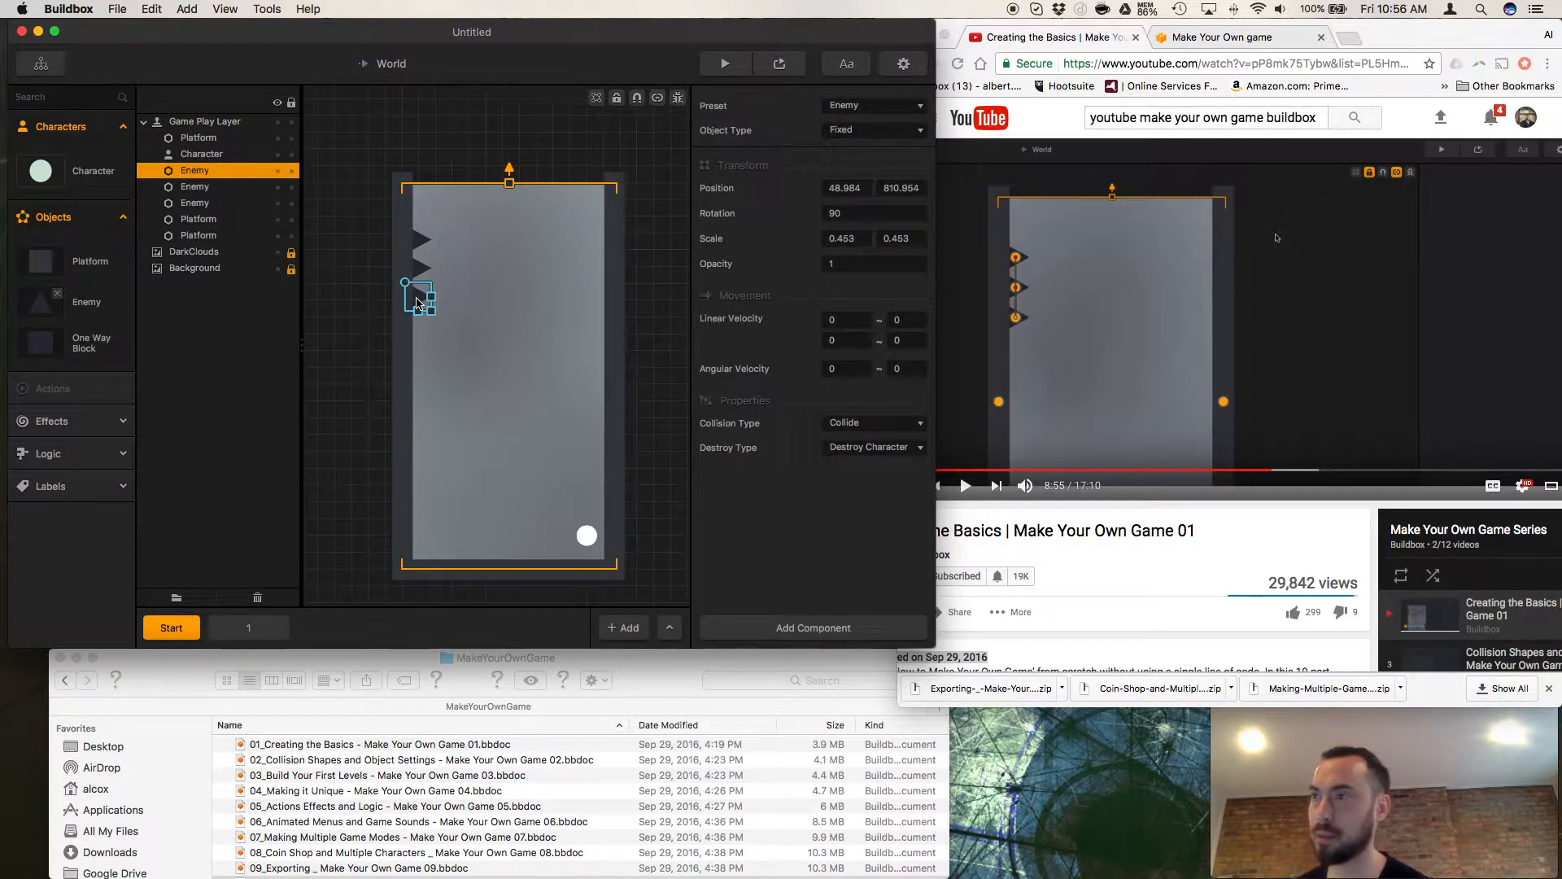
key(super+Right)
drag(432, 279, 438, 272)
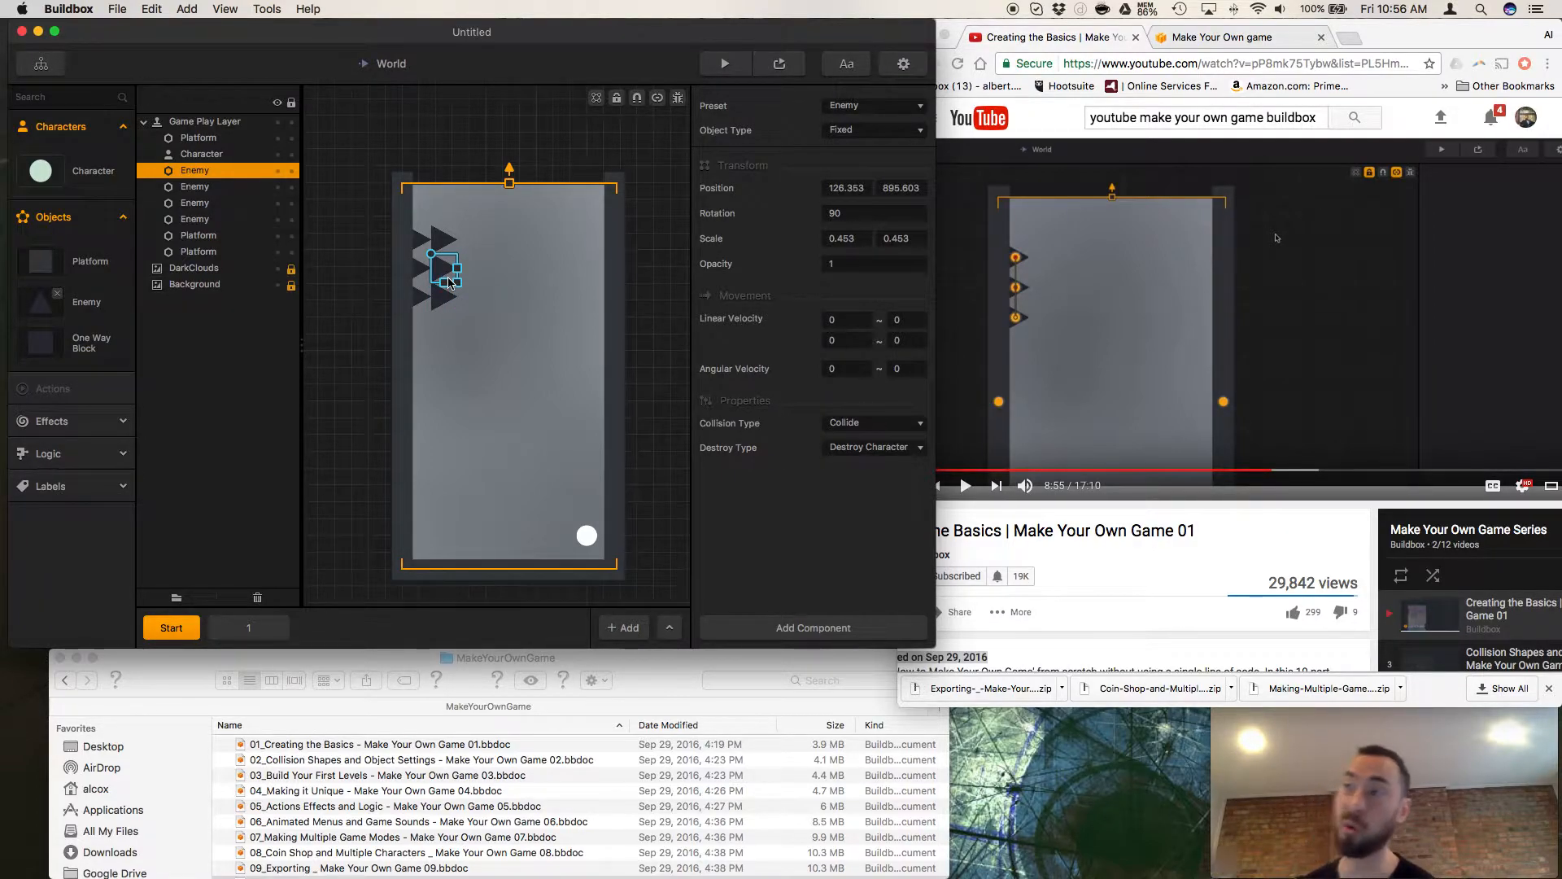
key(super+Right)
key(super+z)
key(super+z)
key(super+z)
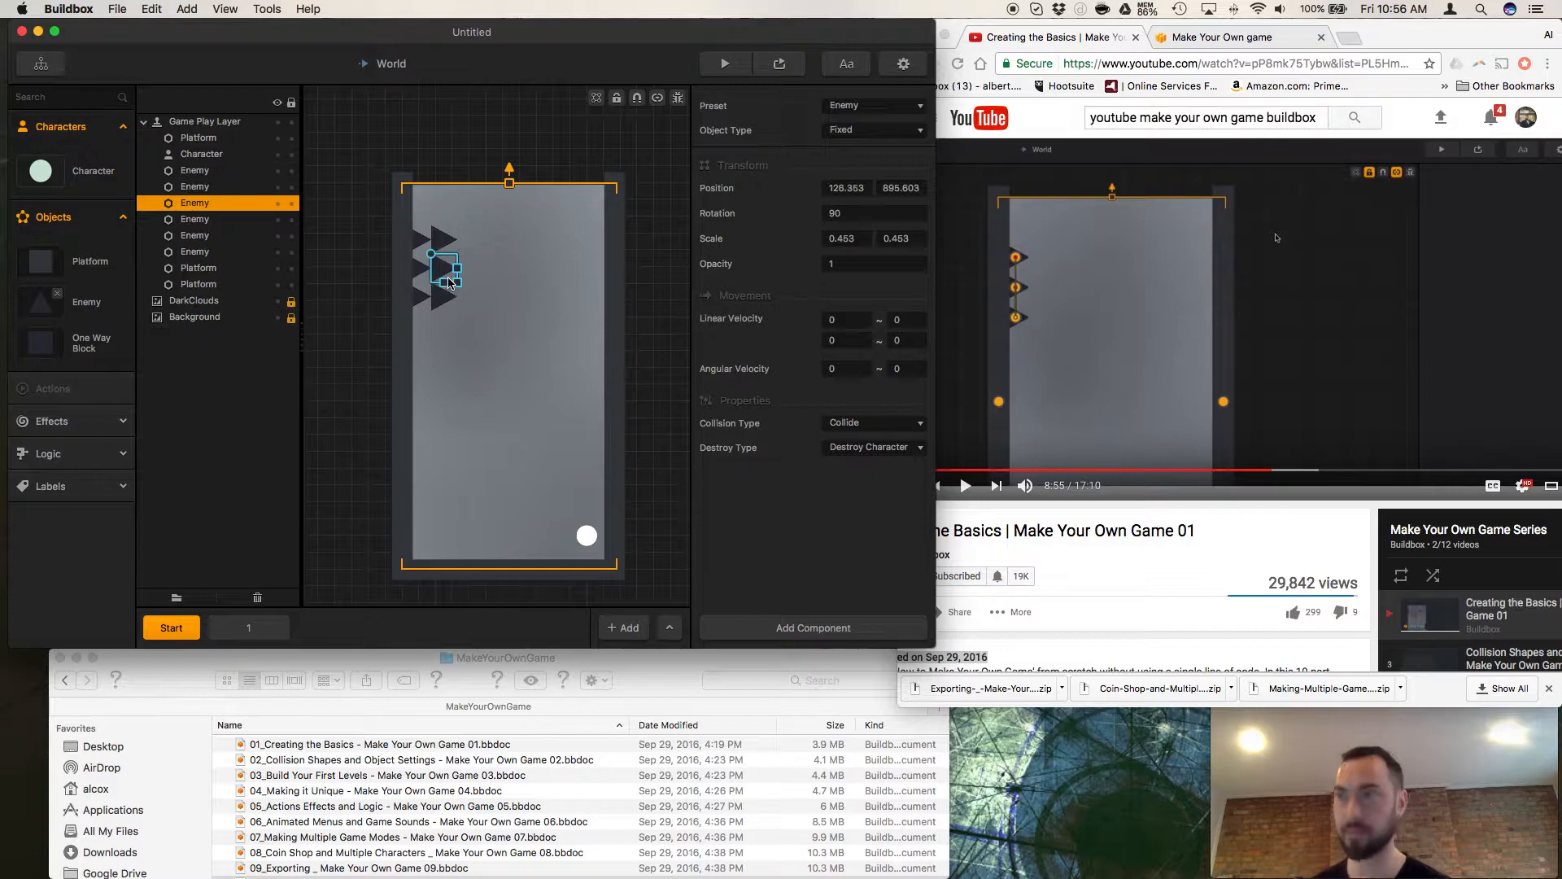
Resume the tutorial video in Chrome and turn on debug mode for the Start scene in Buildbox.
click(1204, 584)
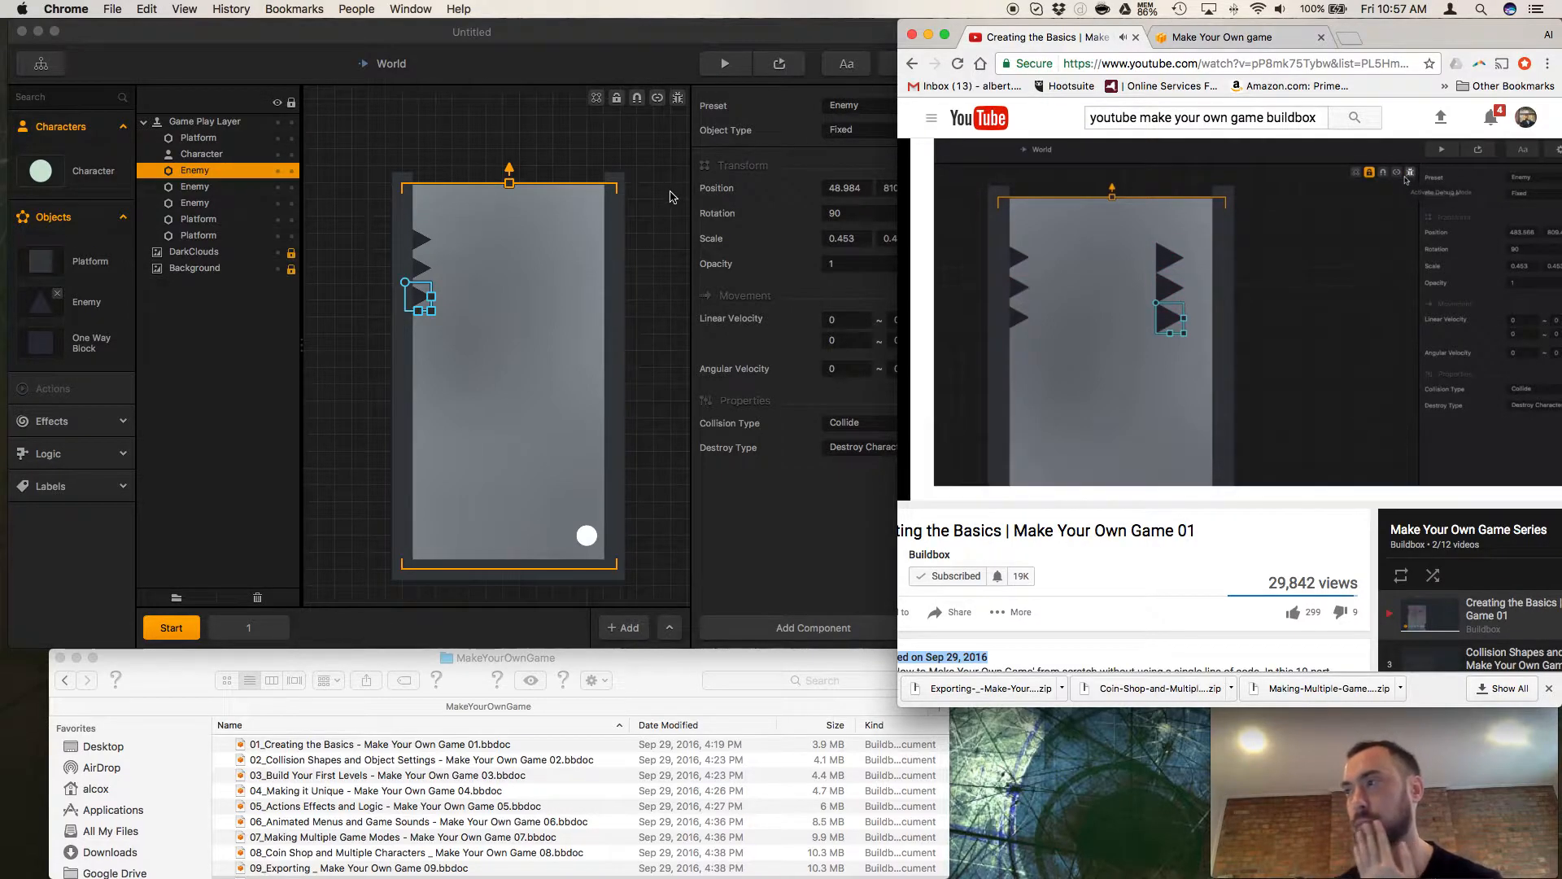
click(673, 198)
click(679, 99)
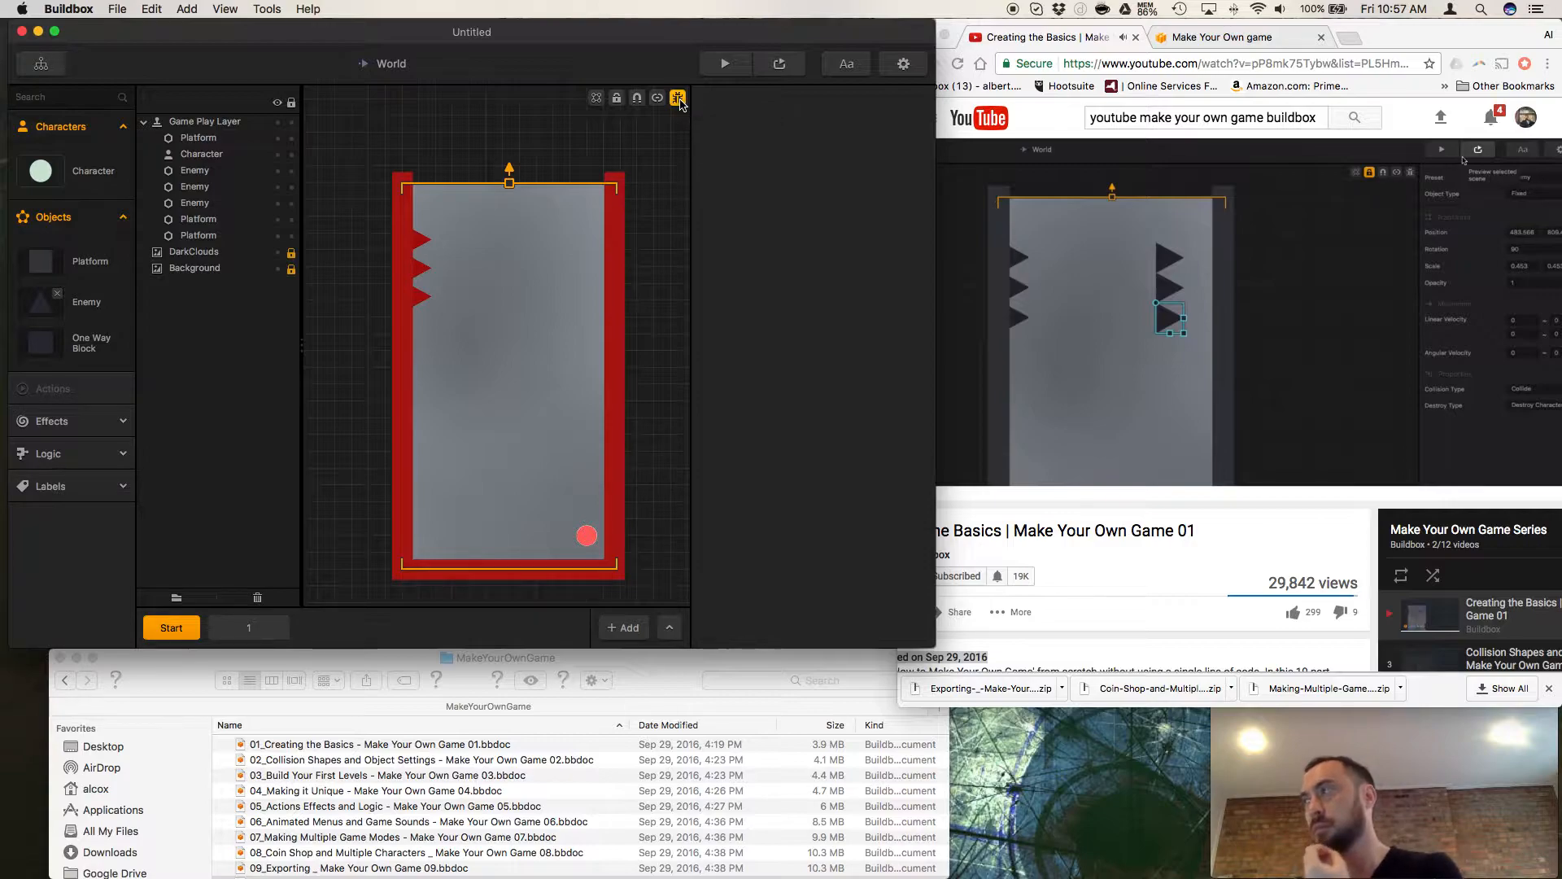
Pause the tutorial video at 9:22, switch briefly back to Buildbox, and resume the video's playback.
click(1105, 509)
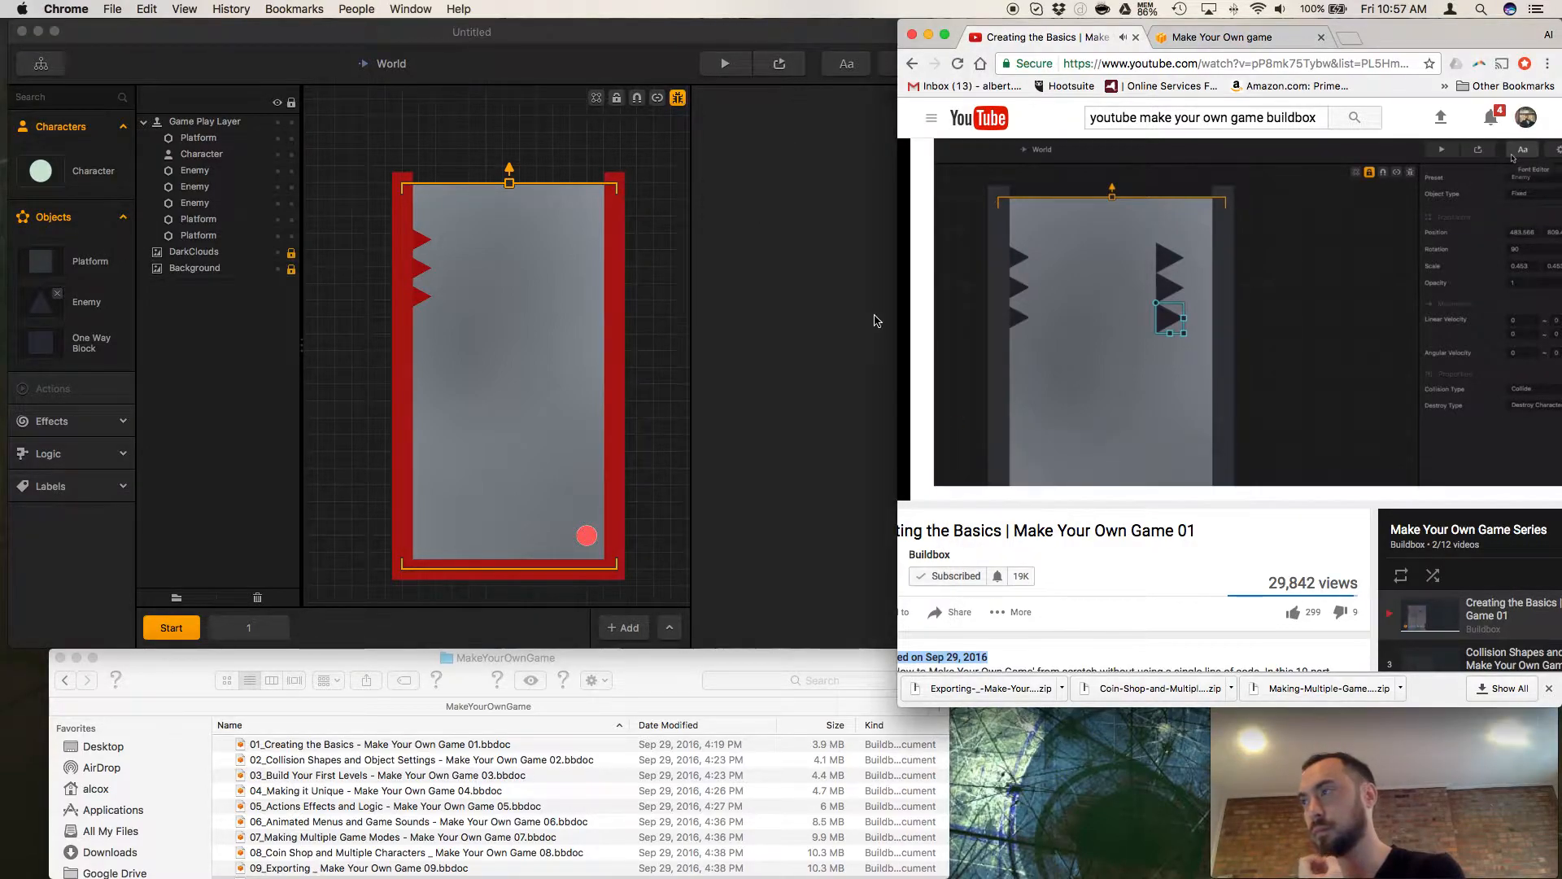
click(973, 489)
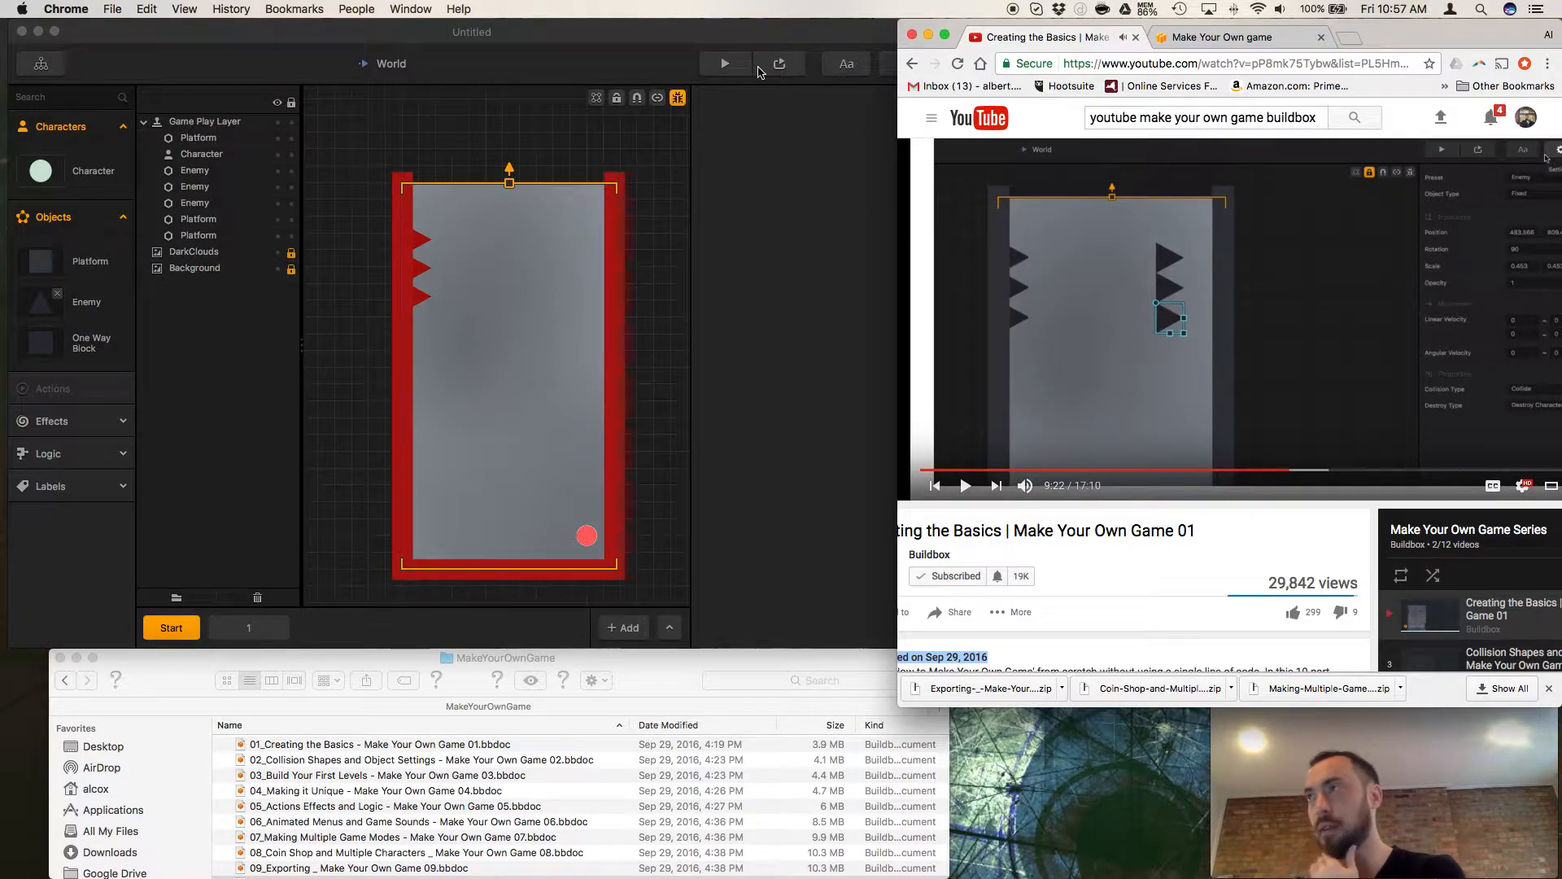
click(782, 75)
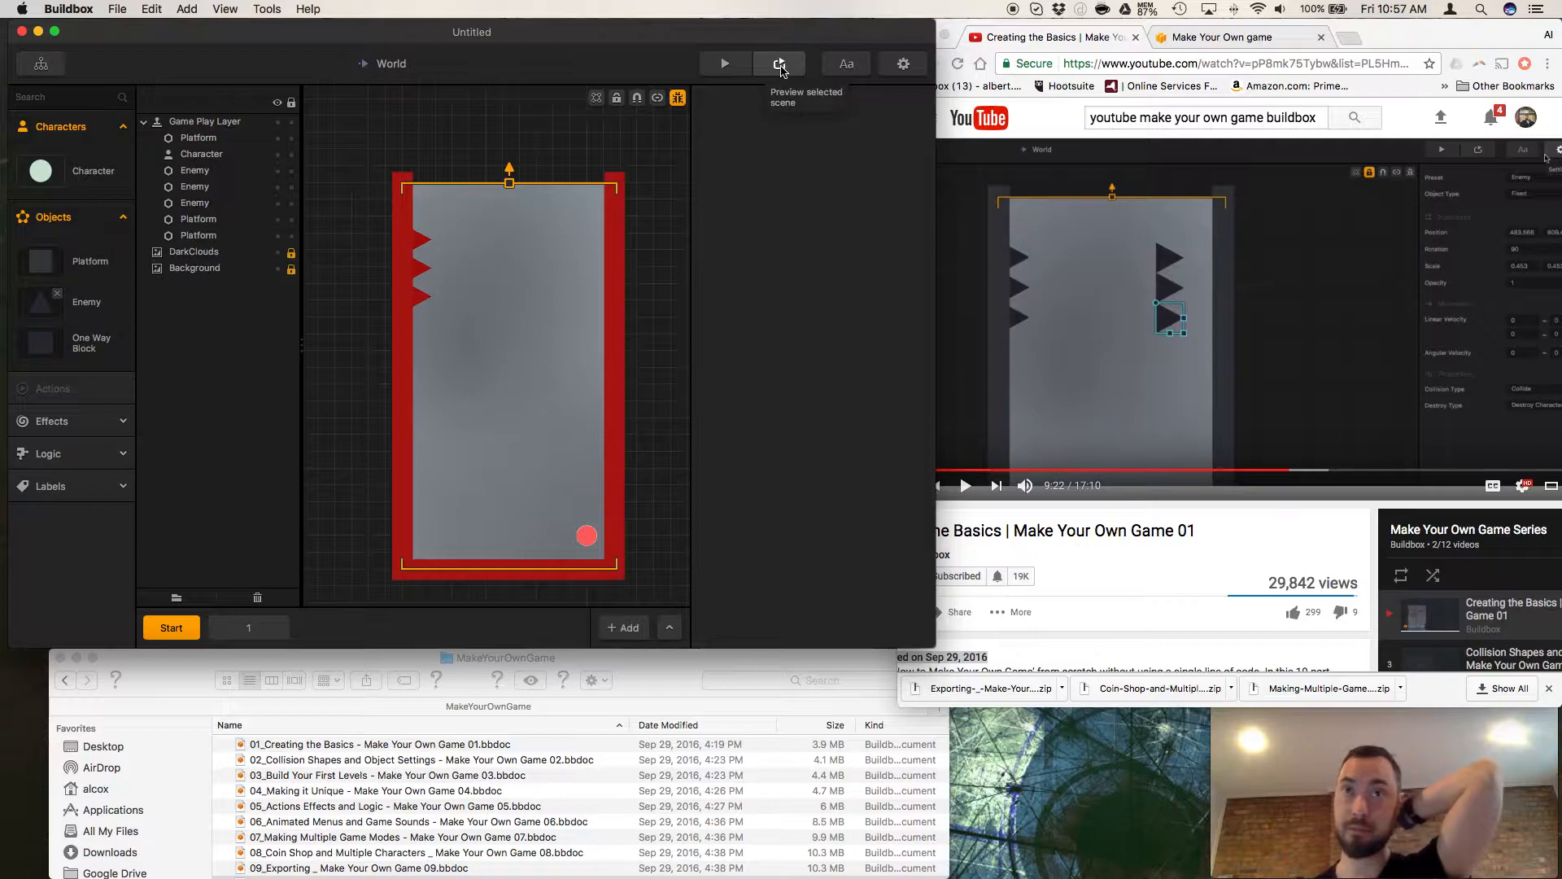
click(967, 488)
click(967, 487)
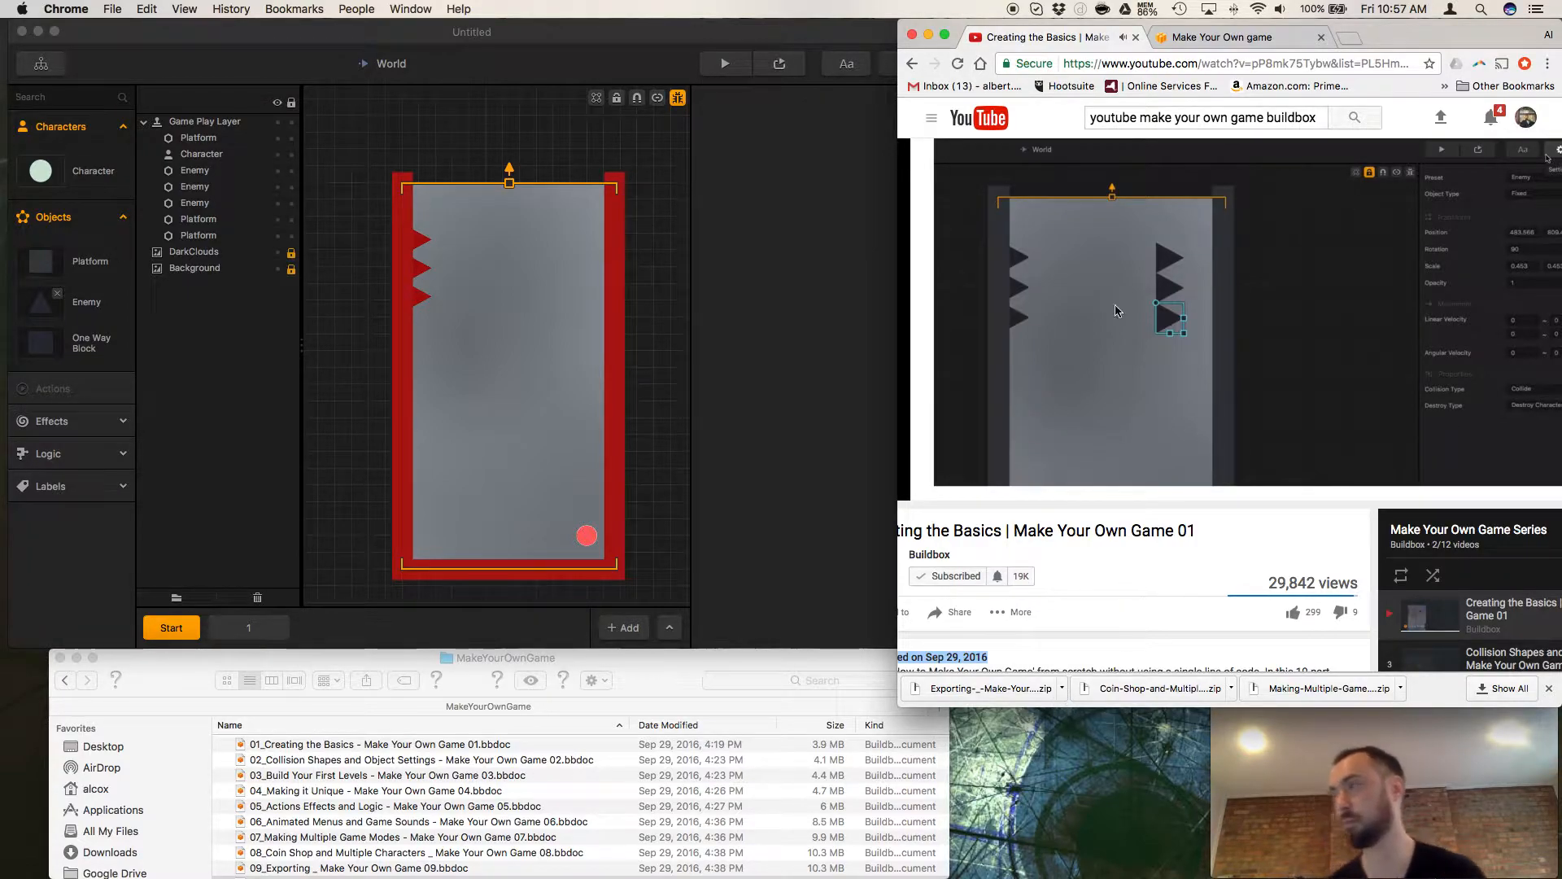
Turn off debug mode in the Start scene and open the properties of the Platform object asset.
click(679, 100)
click(677, 98)
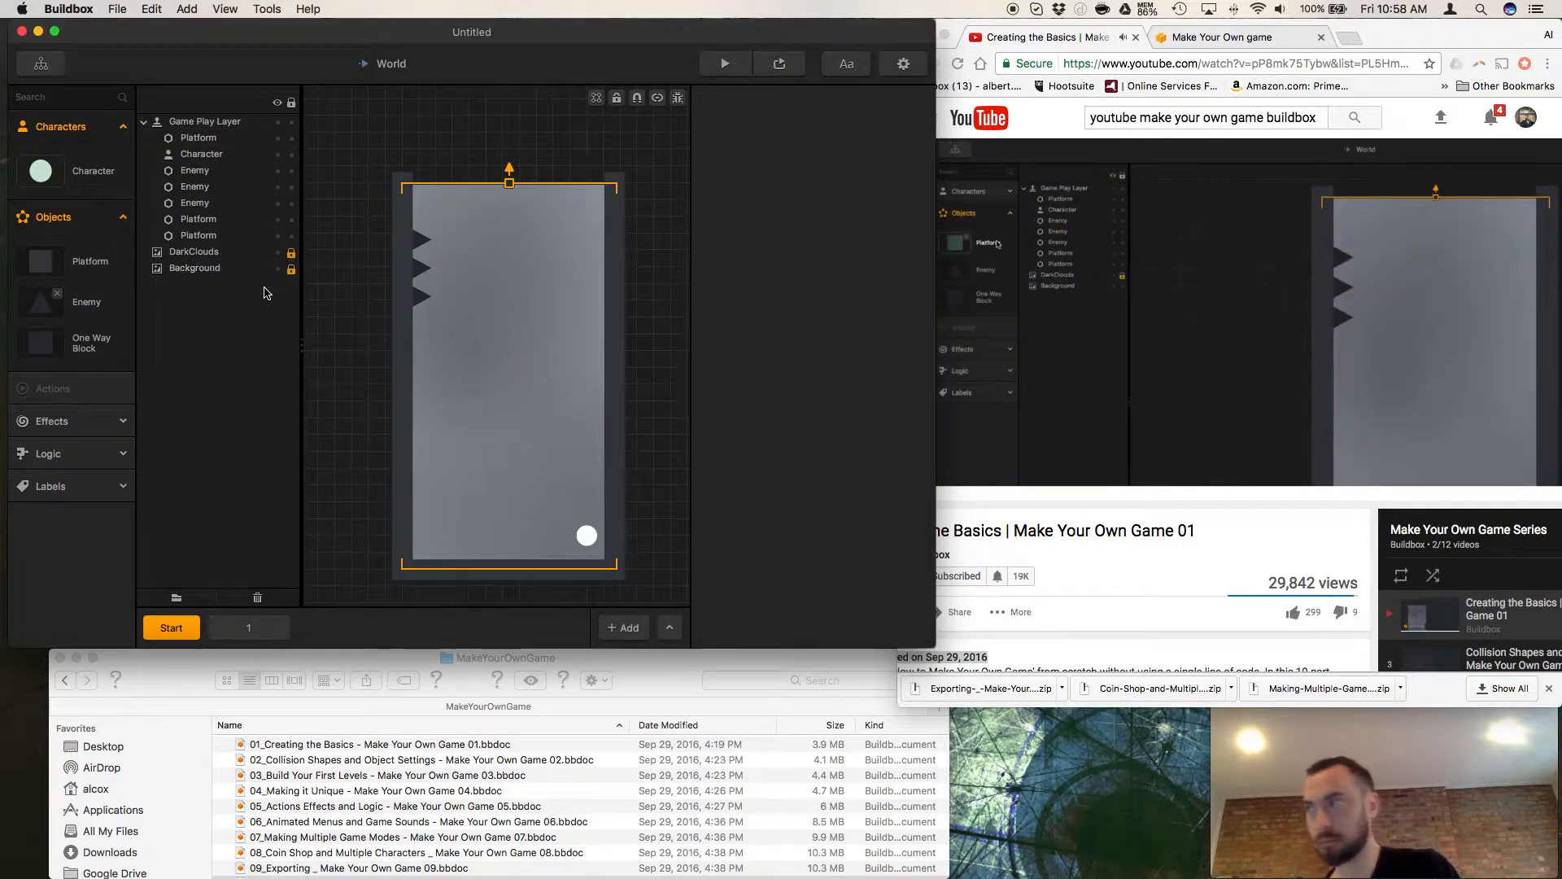
click(92, 264)
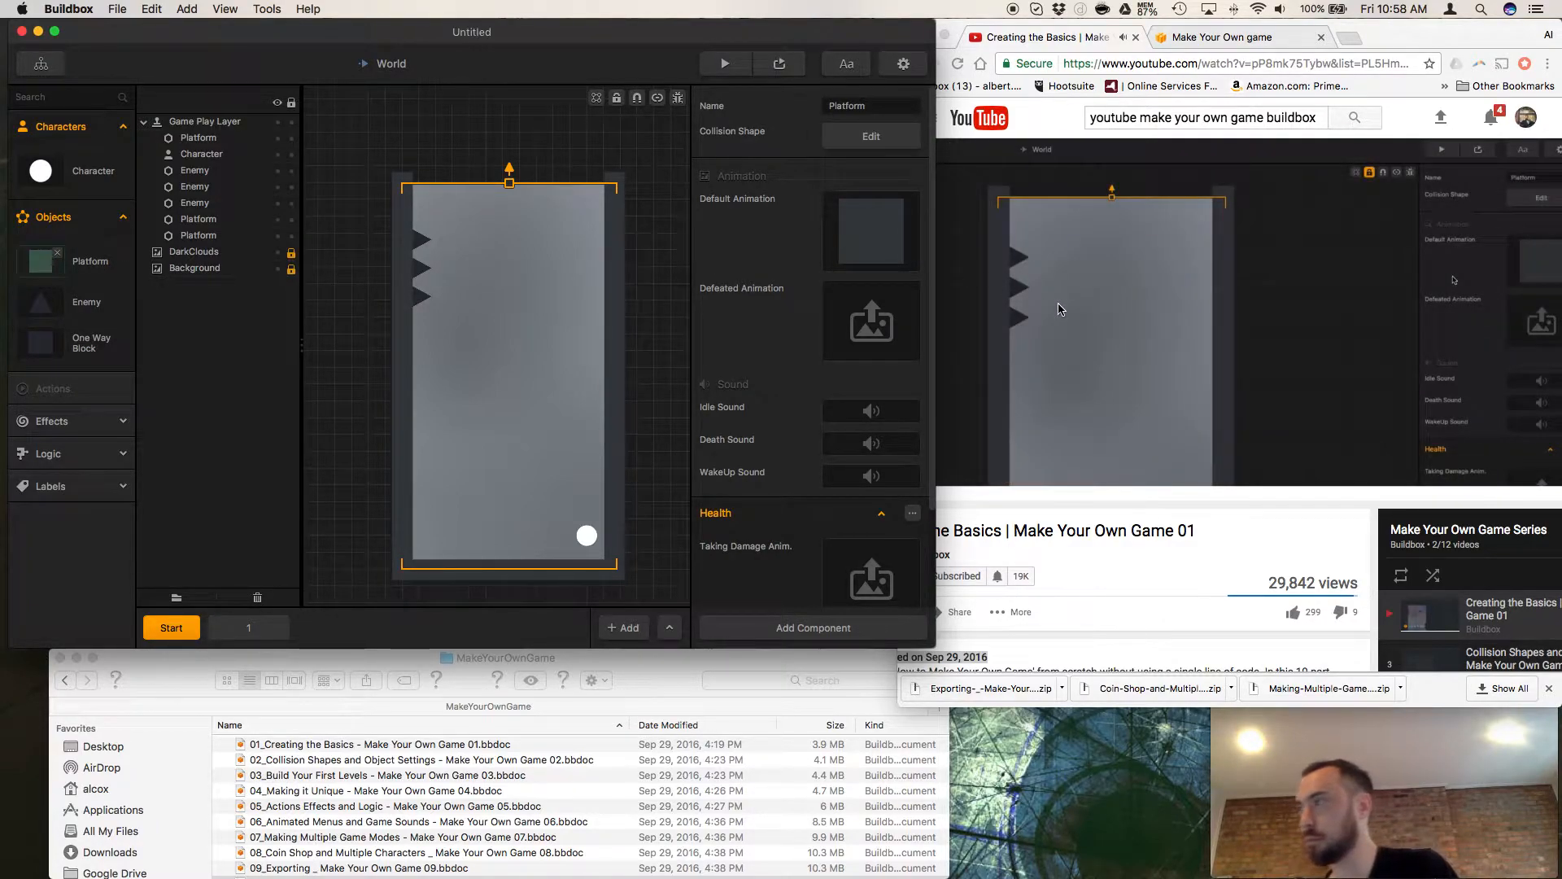
Follow the tutorial's Platform image replacement and pause the video in Chrome at 10:16.
scroll(1060, 309, right, 3)
scroll(1060, 309, left, 2)
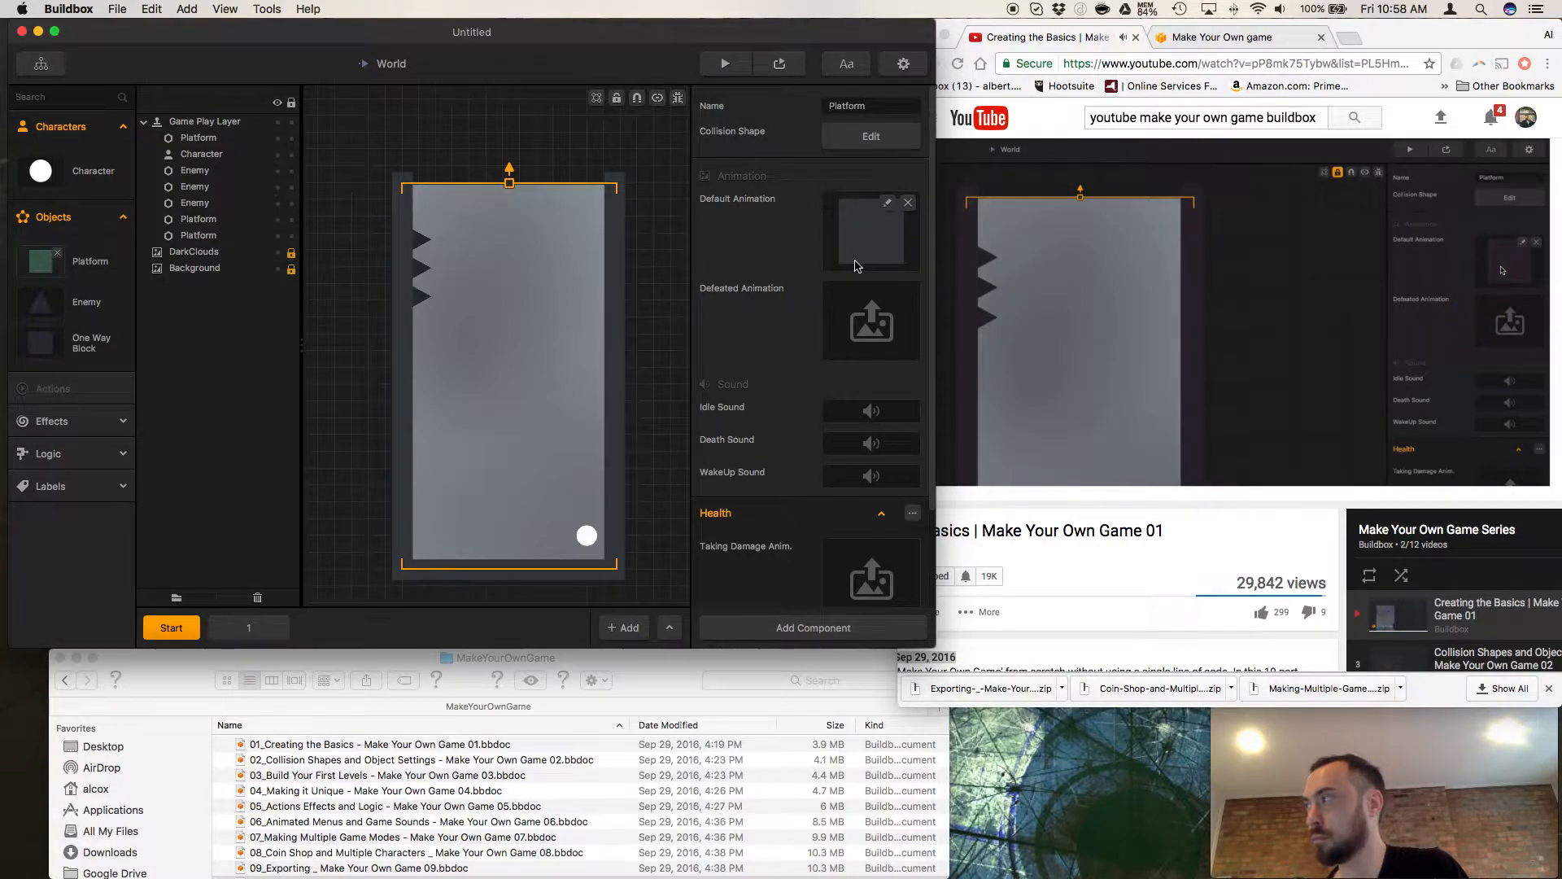
click(989, 527)
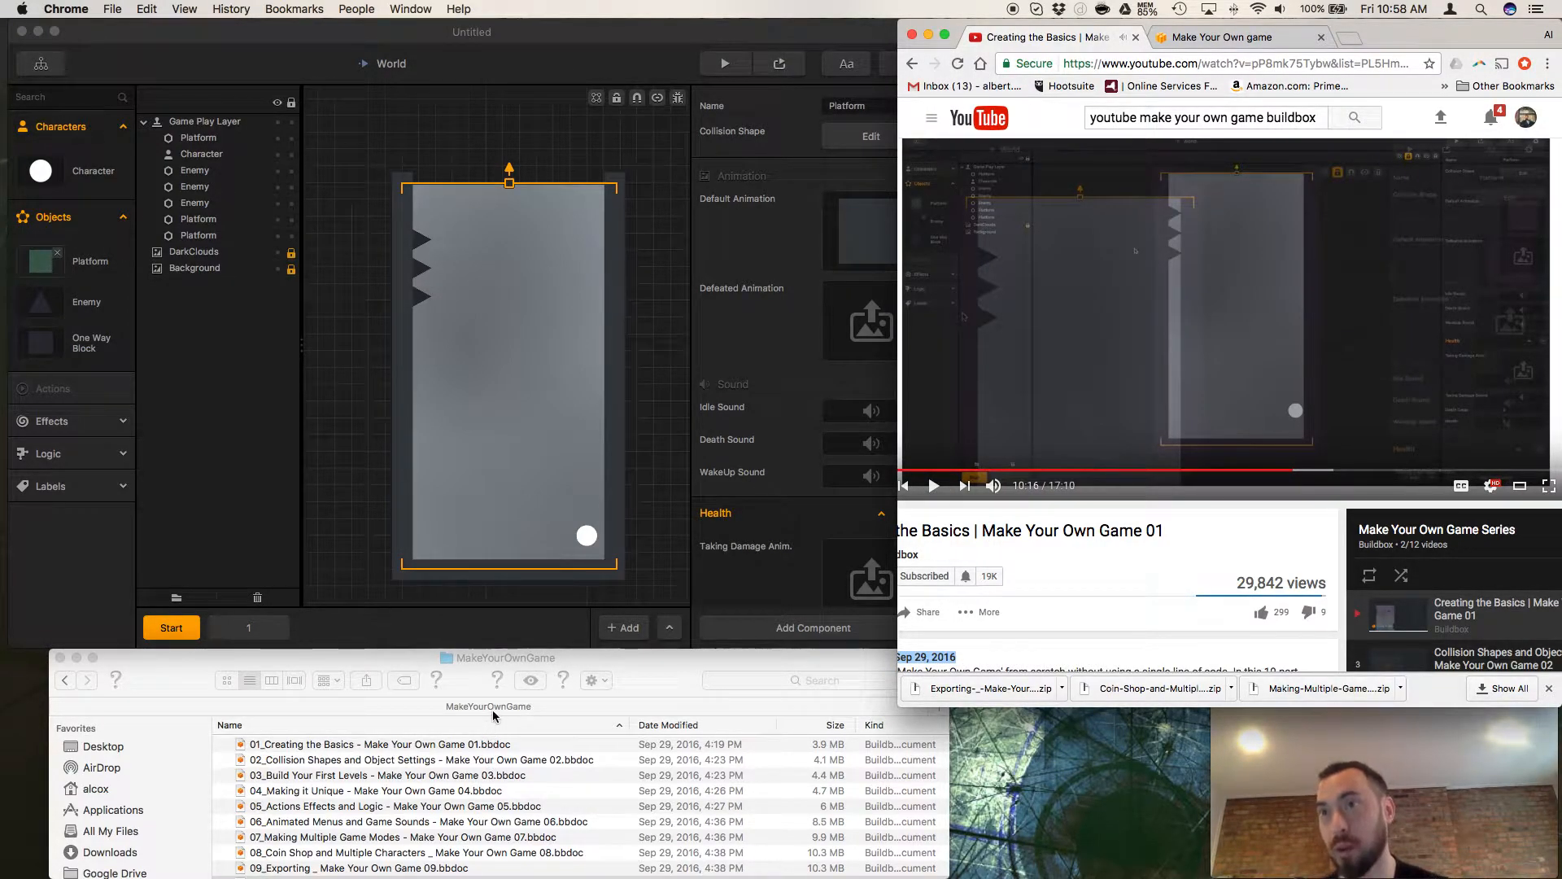
Delete player1.png, triangle.png and bg.png from the MakeYourOwnGame folder in Finder.
scroll(472, 780, down, 5)
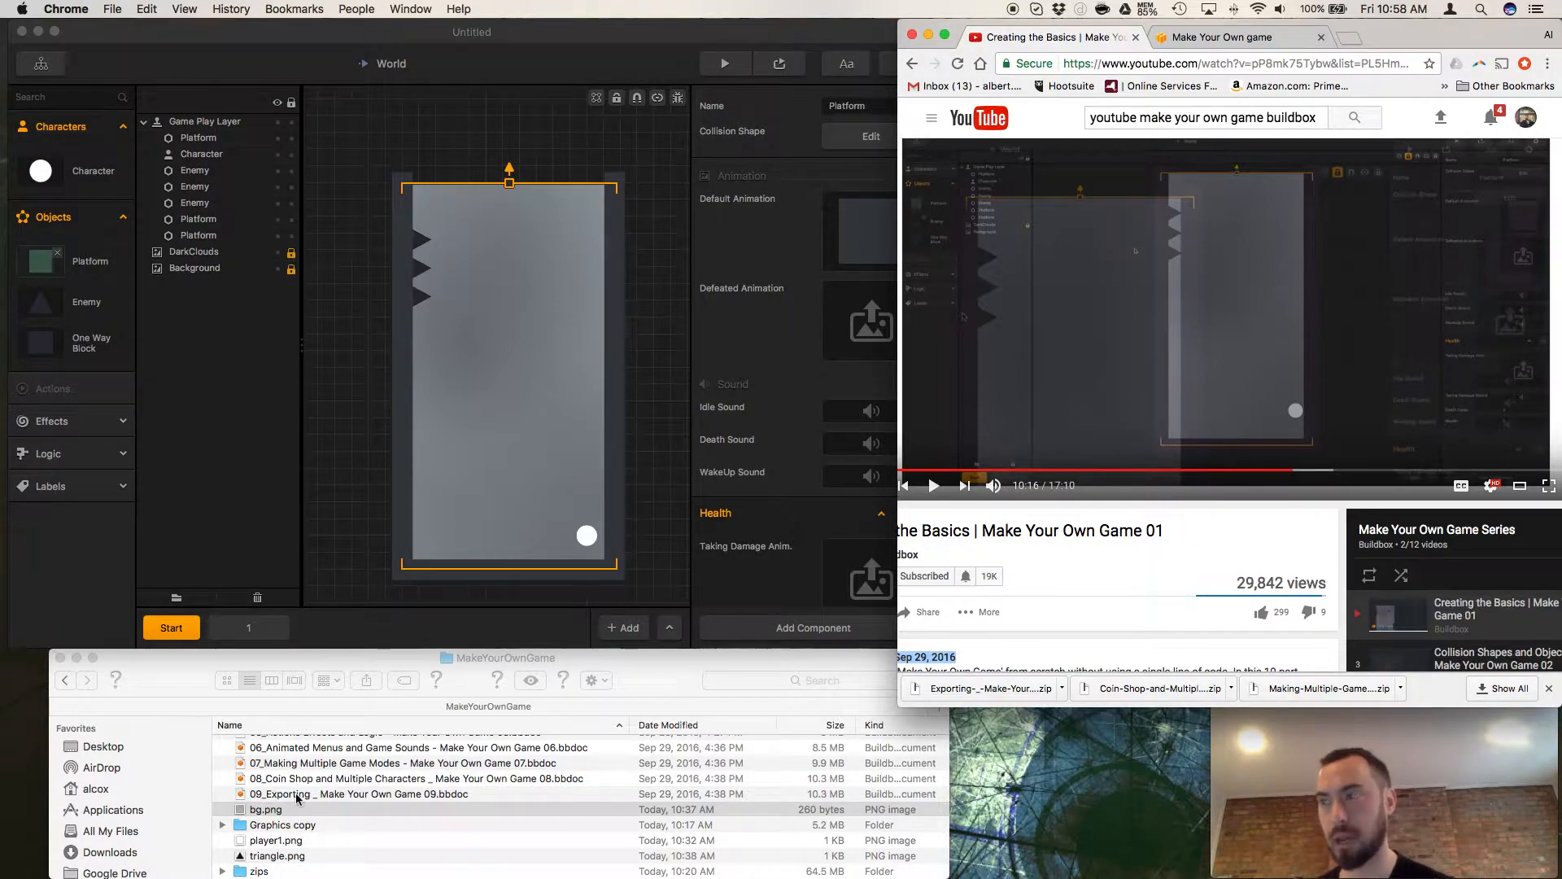
click(274, 842)
click(272, 841)
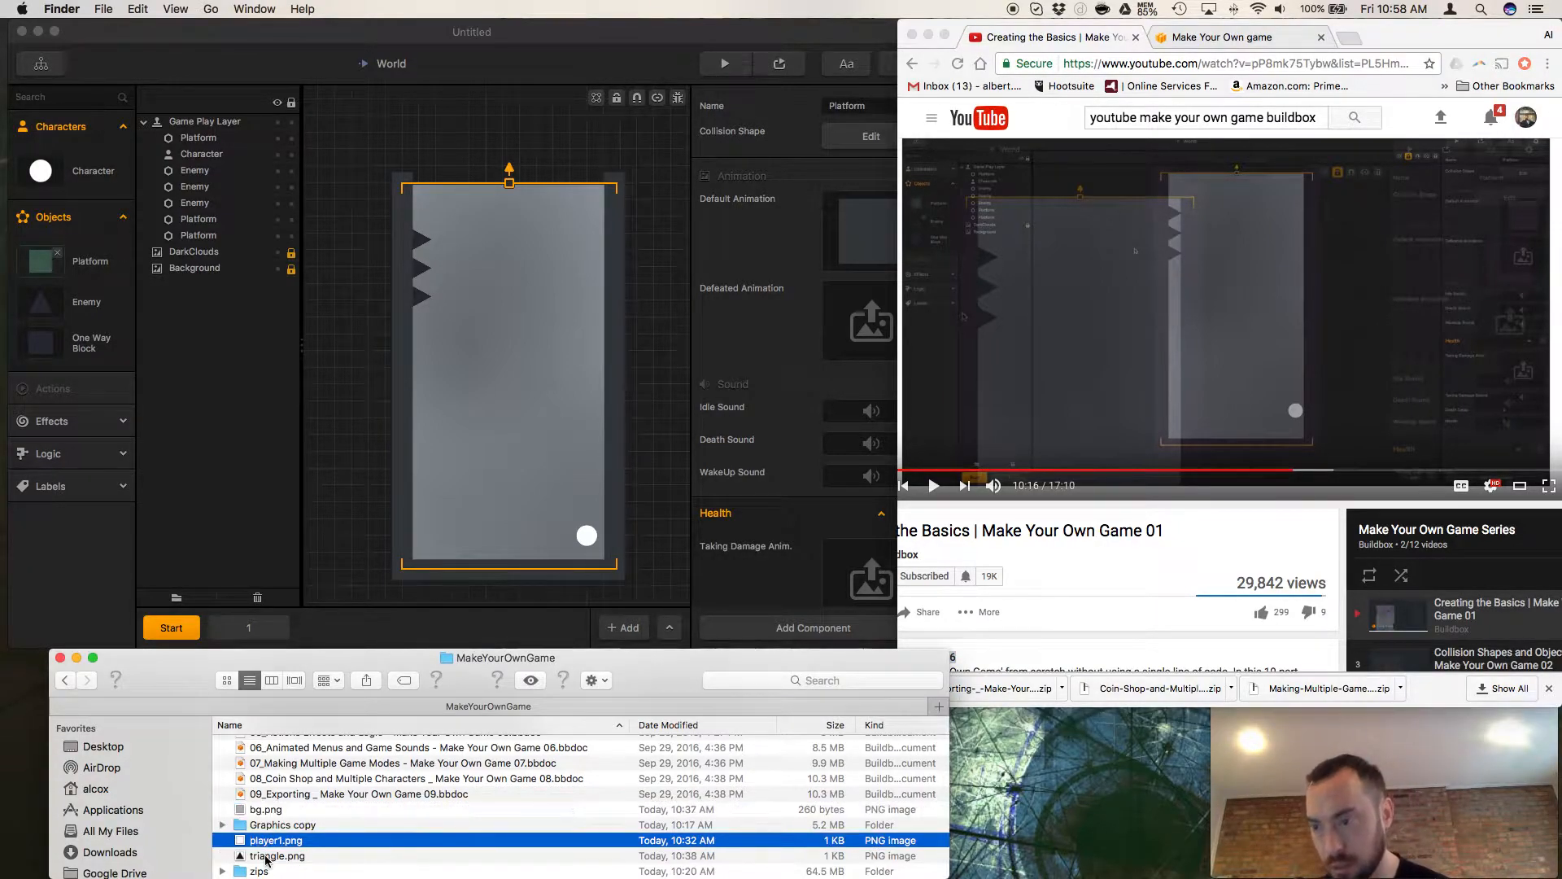
shift+click(267, 857)
key(super+BackSpace)
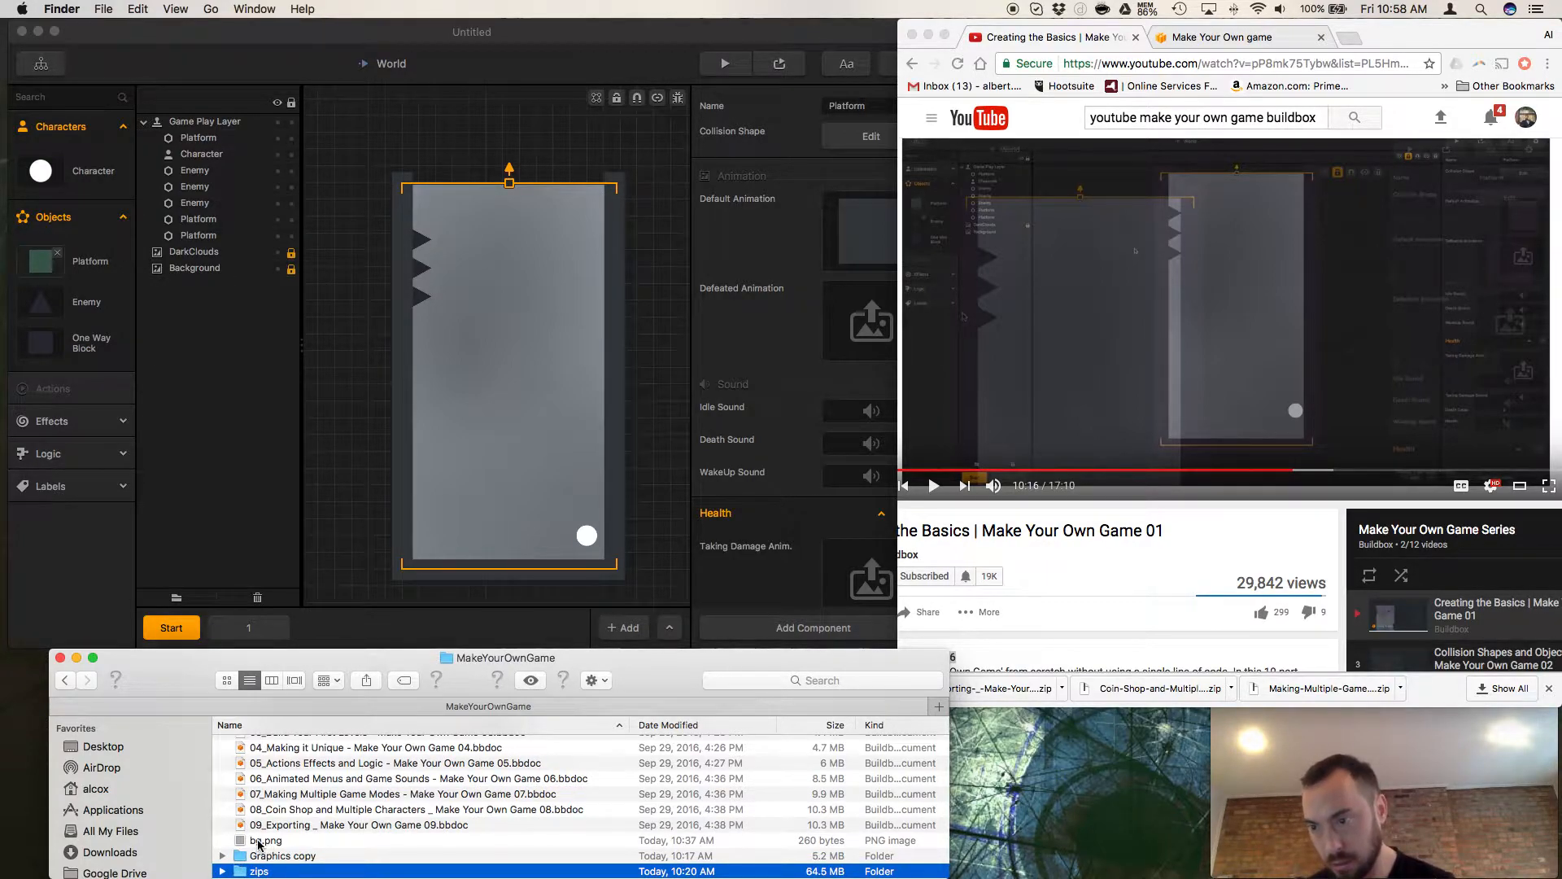
click(258, 842)
key(super+BackSpace)
Expand the Graphics copy folder and preview Platform.png in it.
click(222, 855)
scroll(350, 833, down, 5)
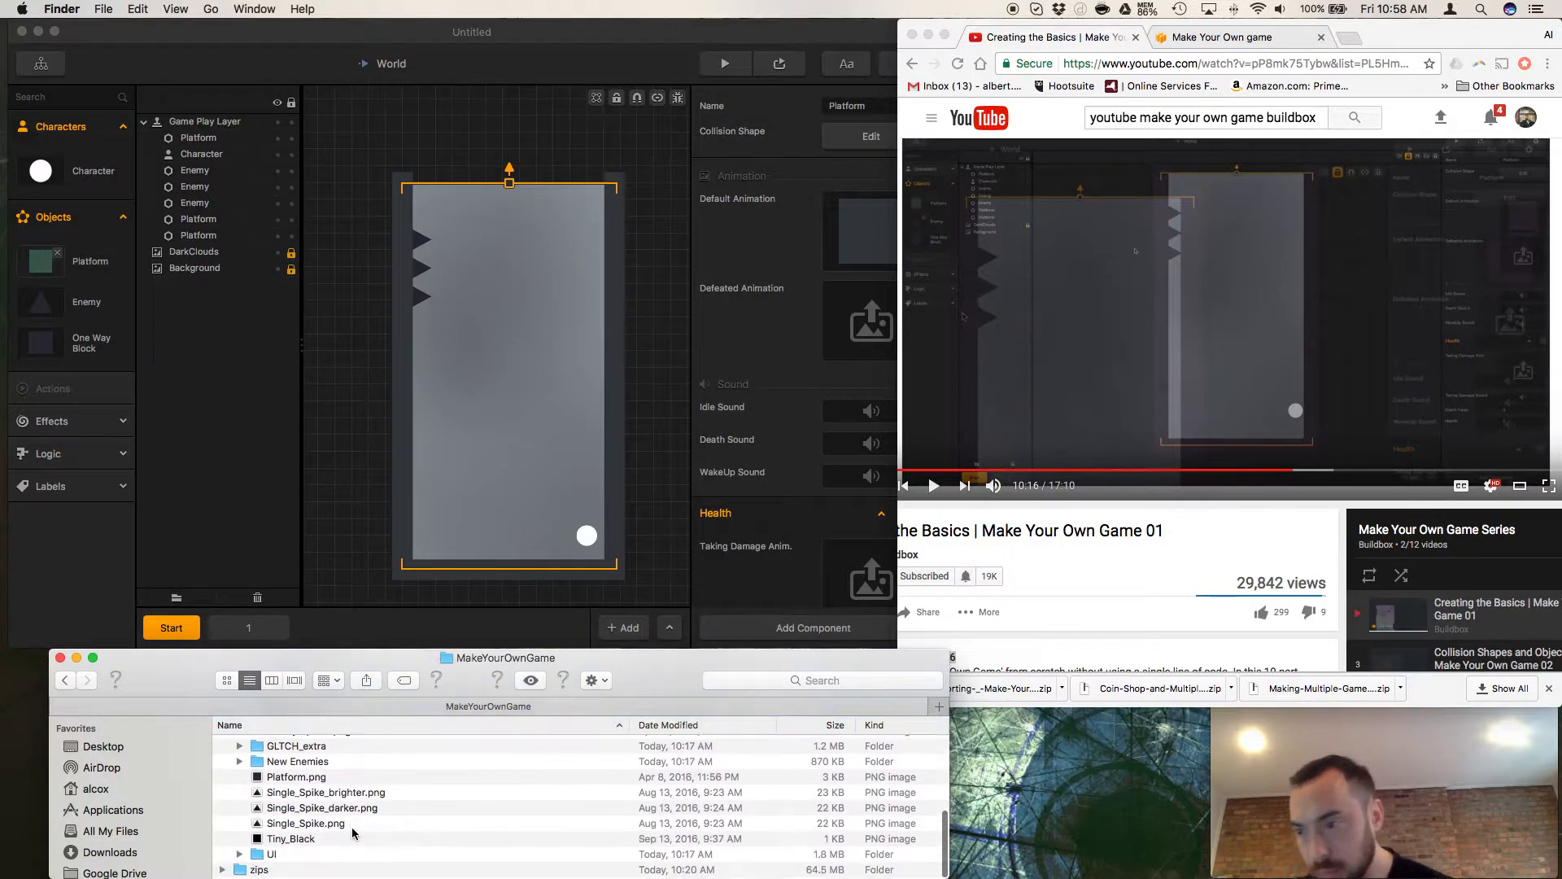
scroll(352, 832, up, 2)
click(290, 807)
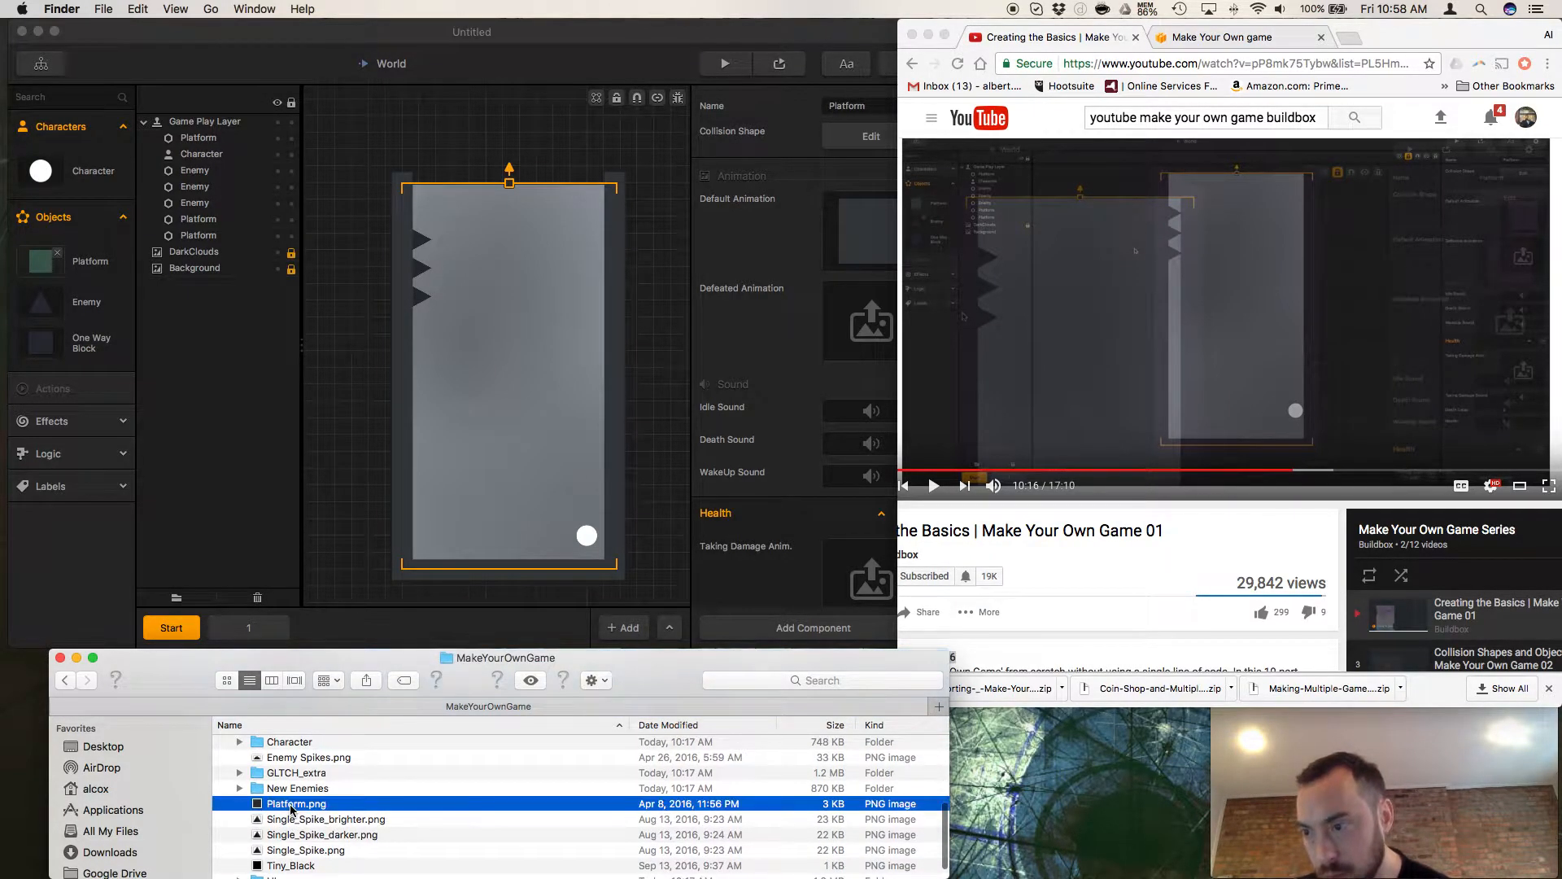
key(space)
key(space)
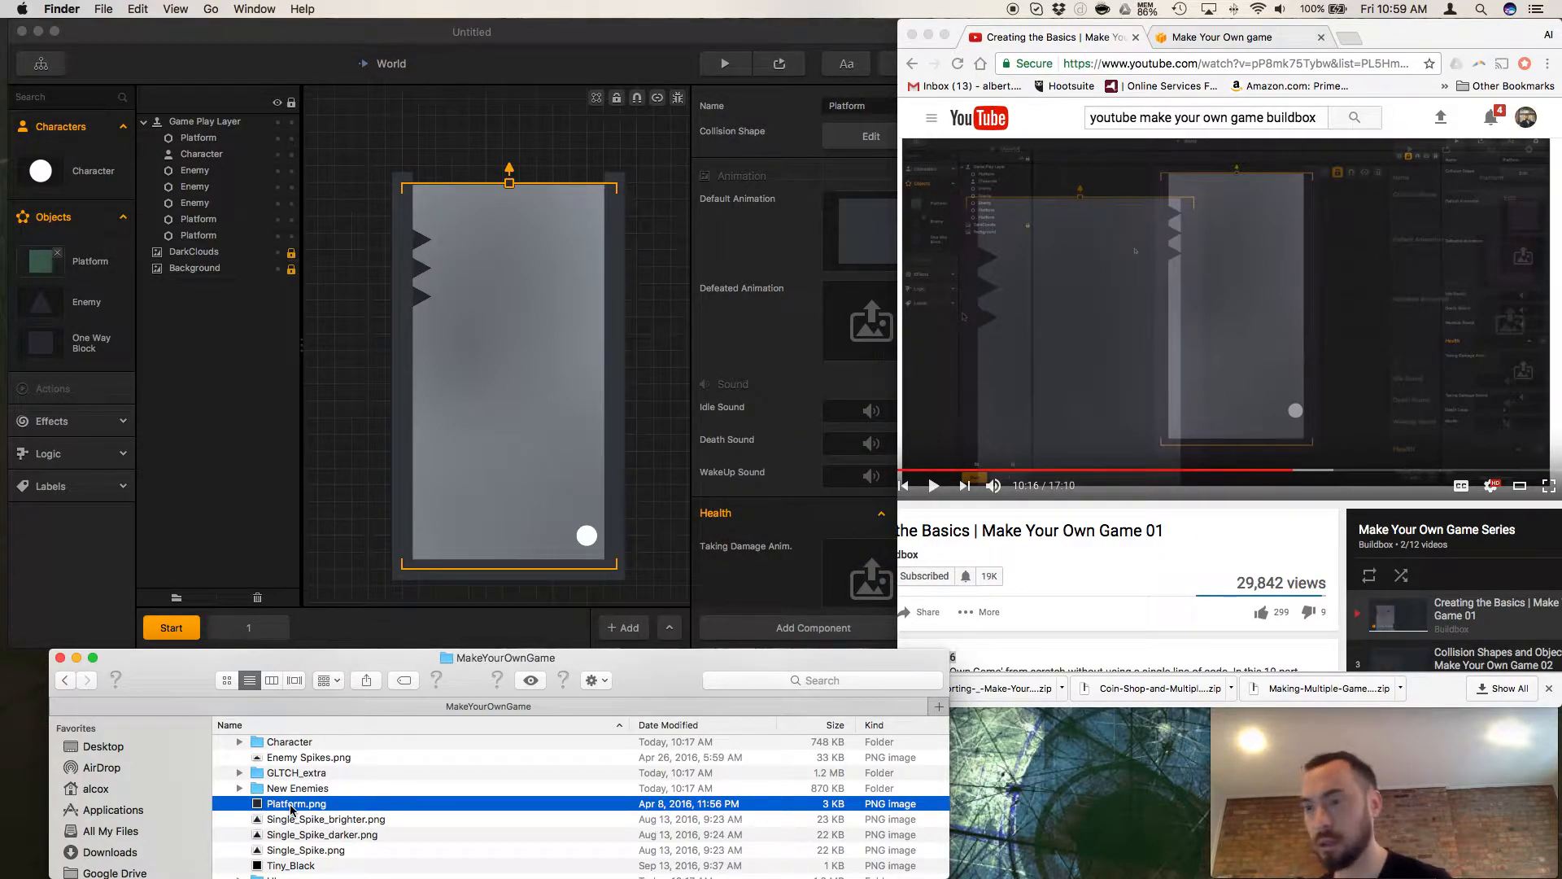
Replace the Platform object's Default Animation in Buildbox with Platform.png from the Graphics copy folder.
scroll(290, 807, up, 5)
scroll(291, 810, down, 2)
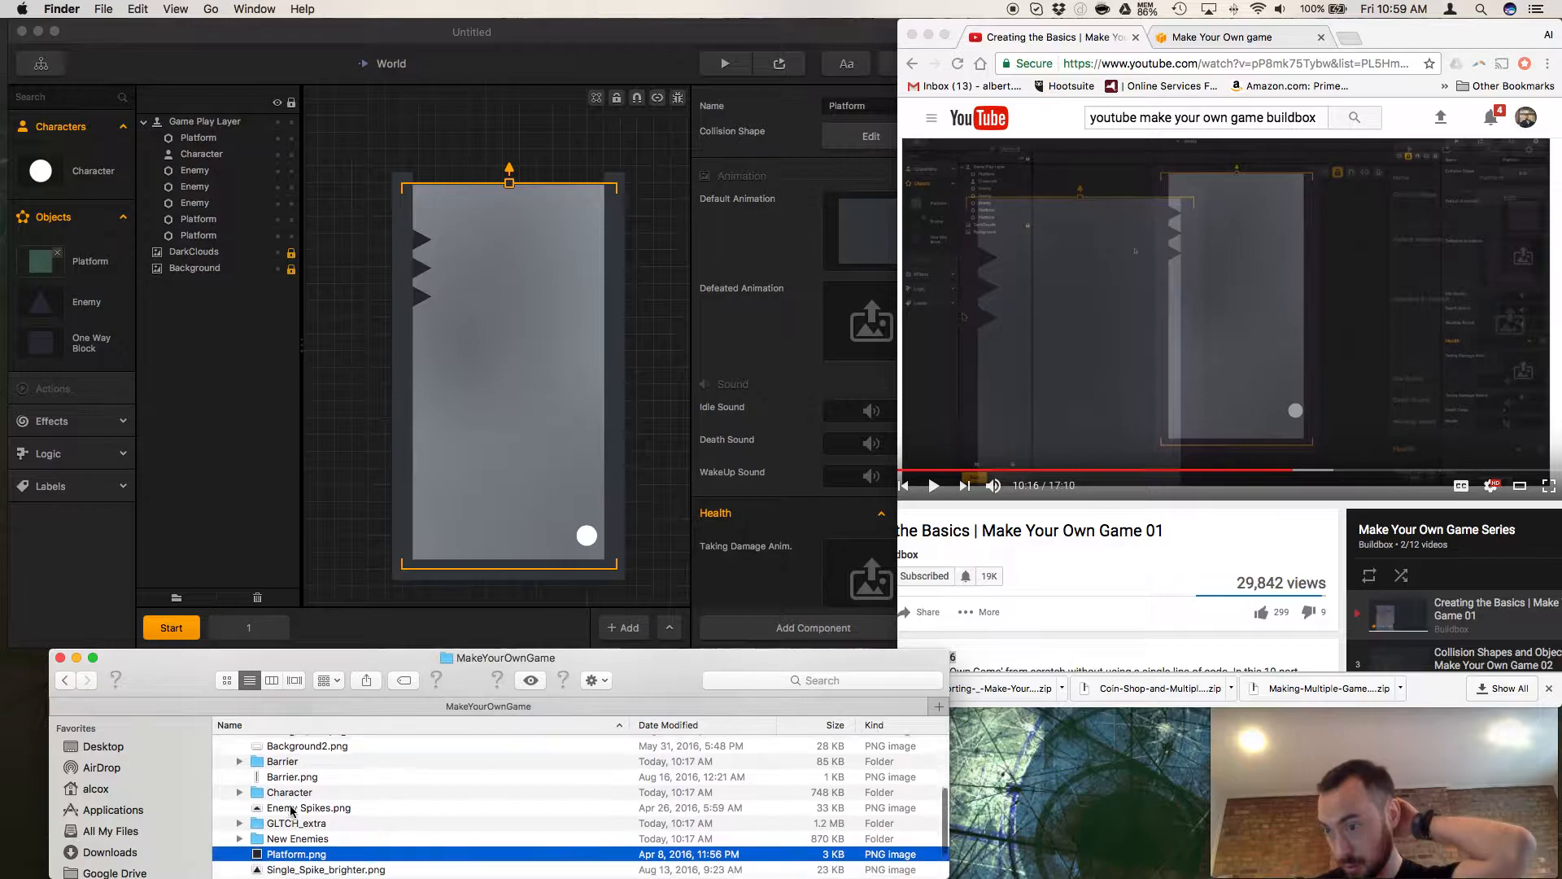
scroll(290, 812, down, 1)
drag(285, 828, 853, 254)
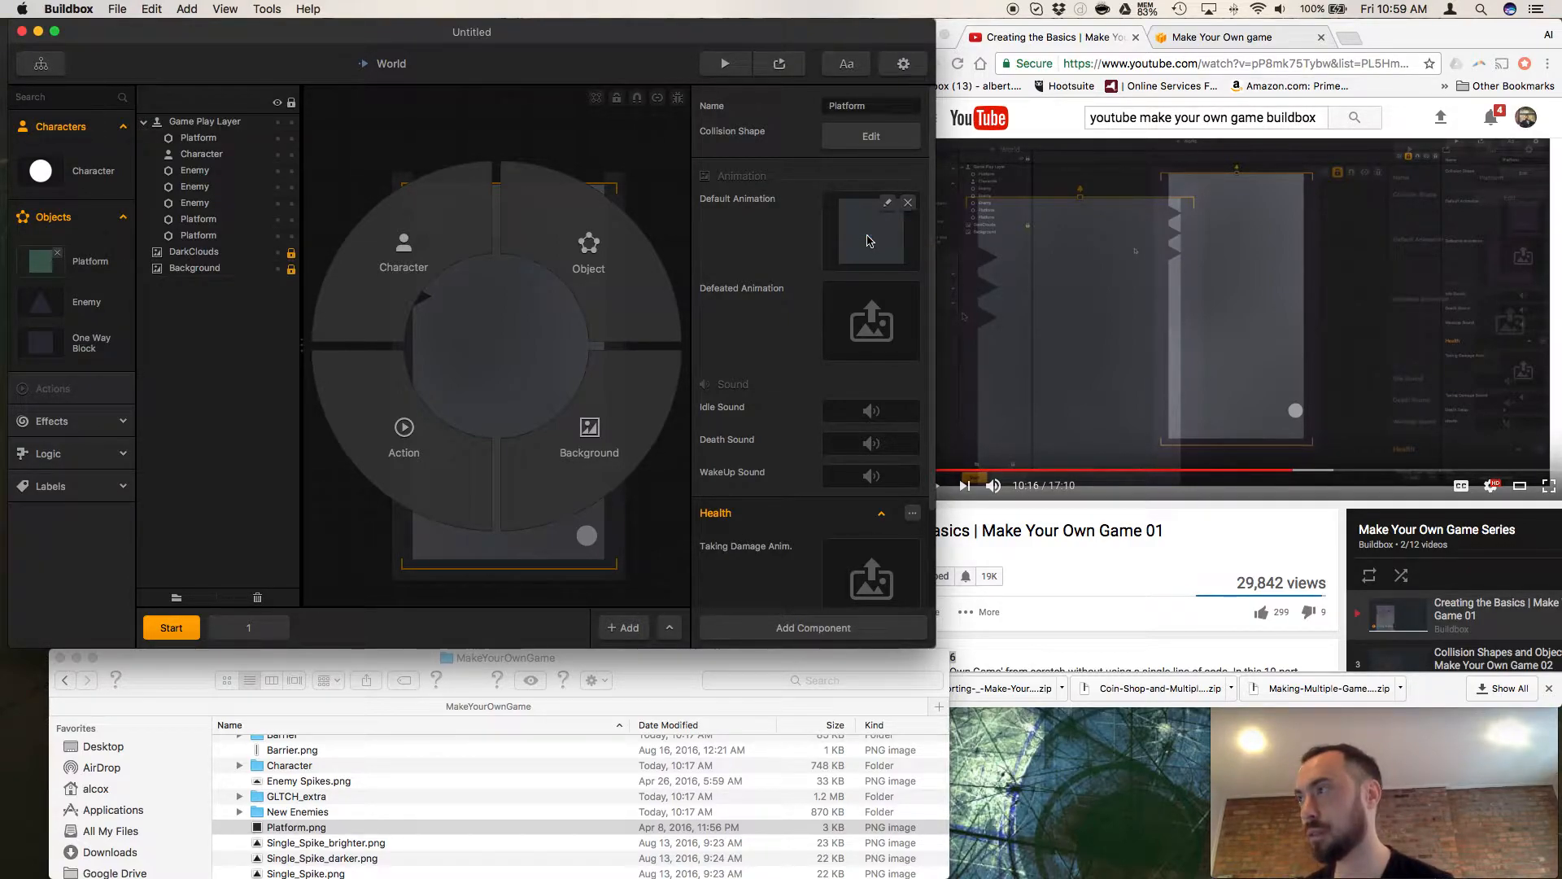
Rewatch the tutorial's Platform image replacement in Chrome, rewinding as needed, and pause the video at 10:04.
click(1113, 526)
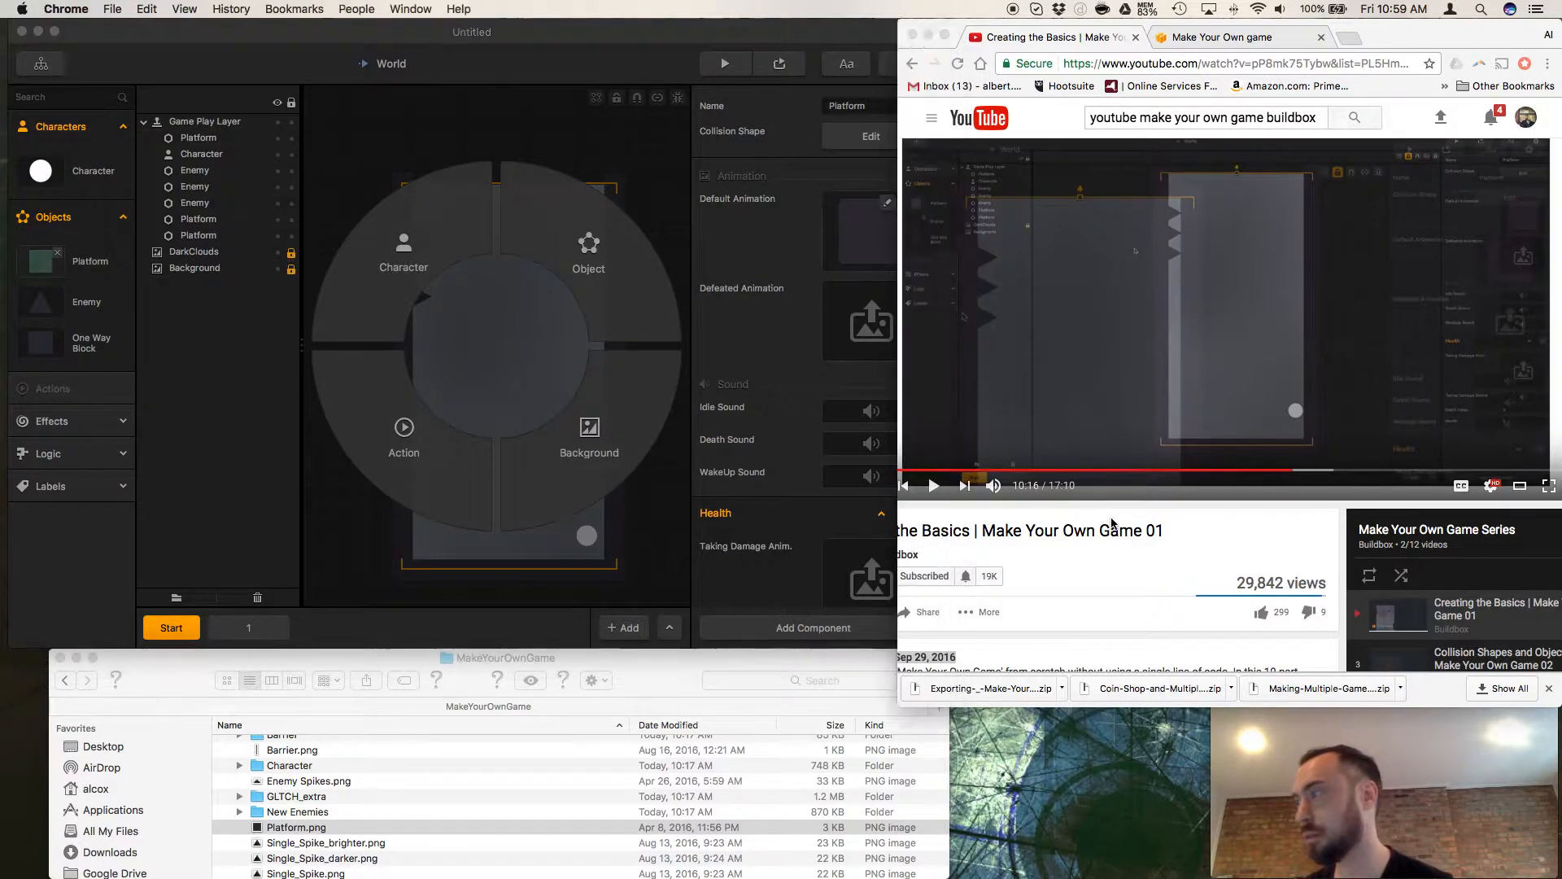
click(934, 486)
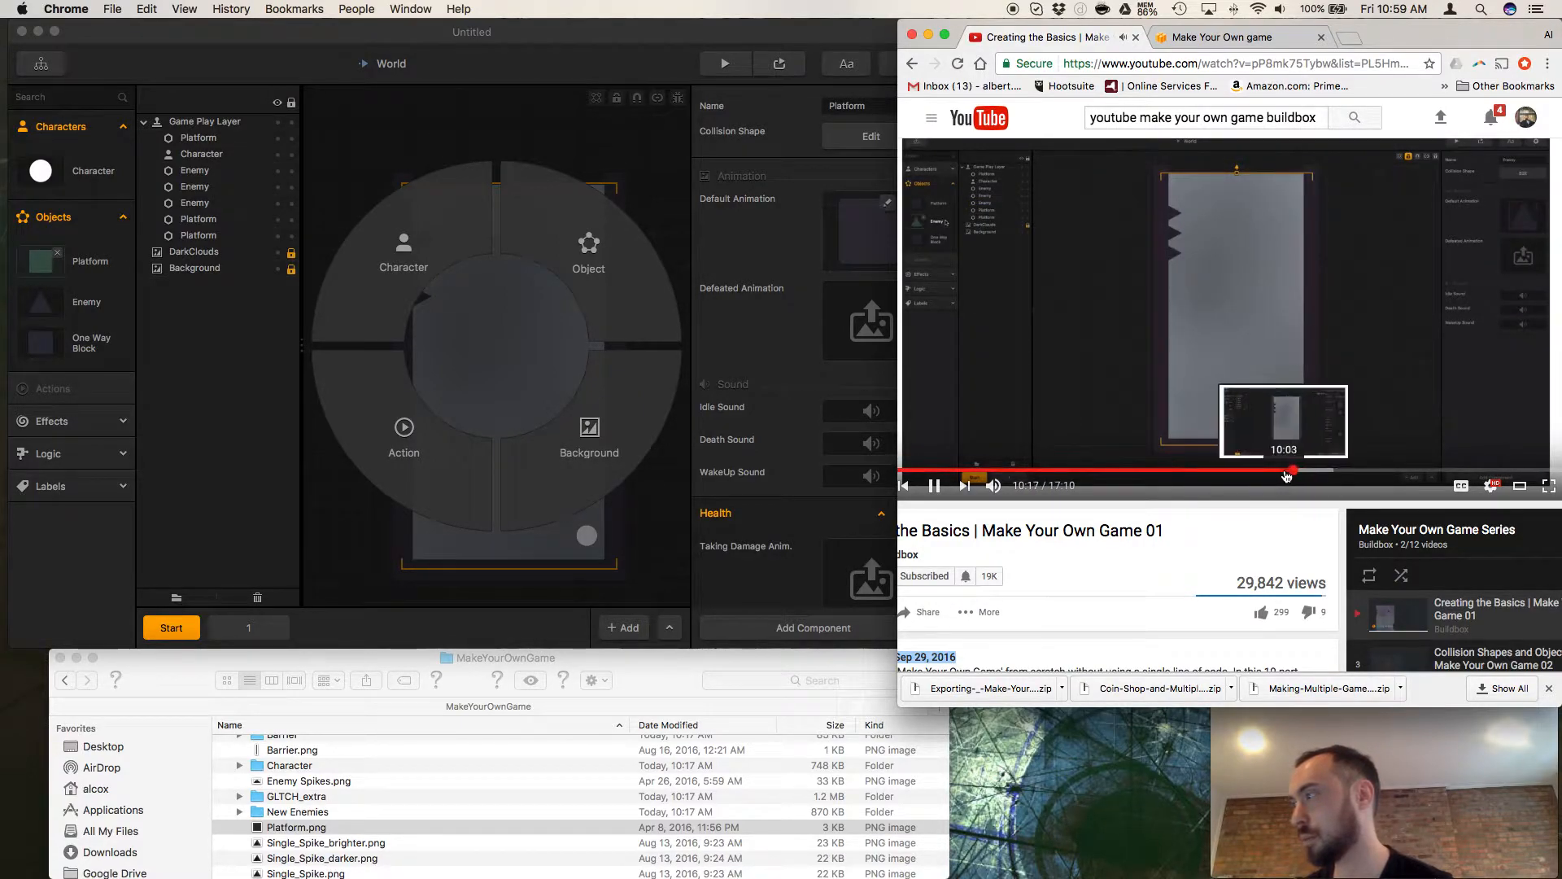
click(1283, 471)
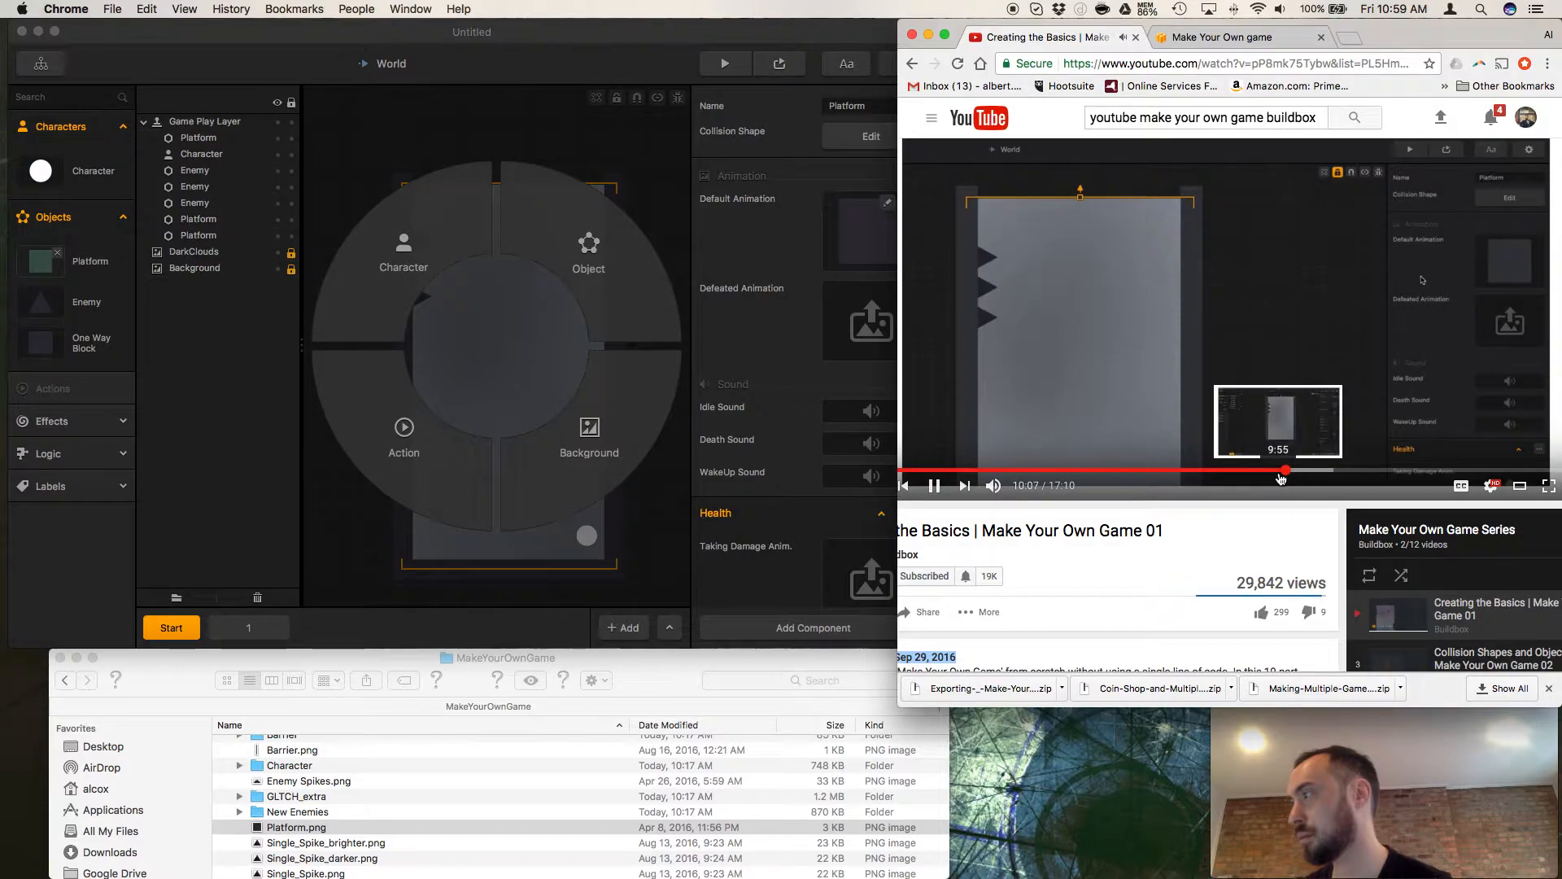
click(727, 591)
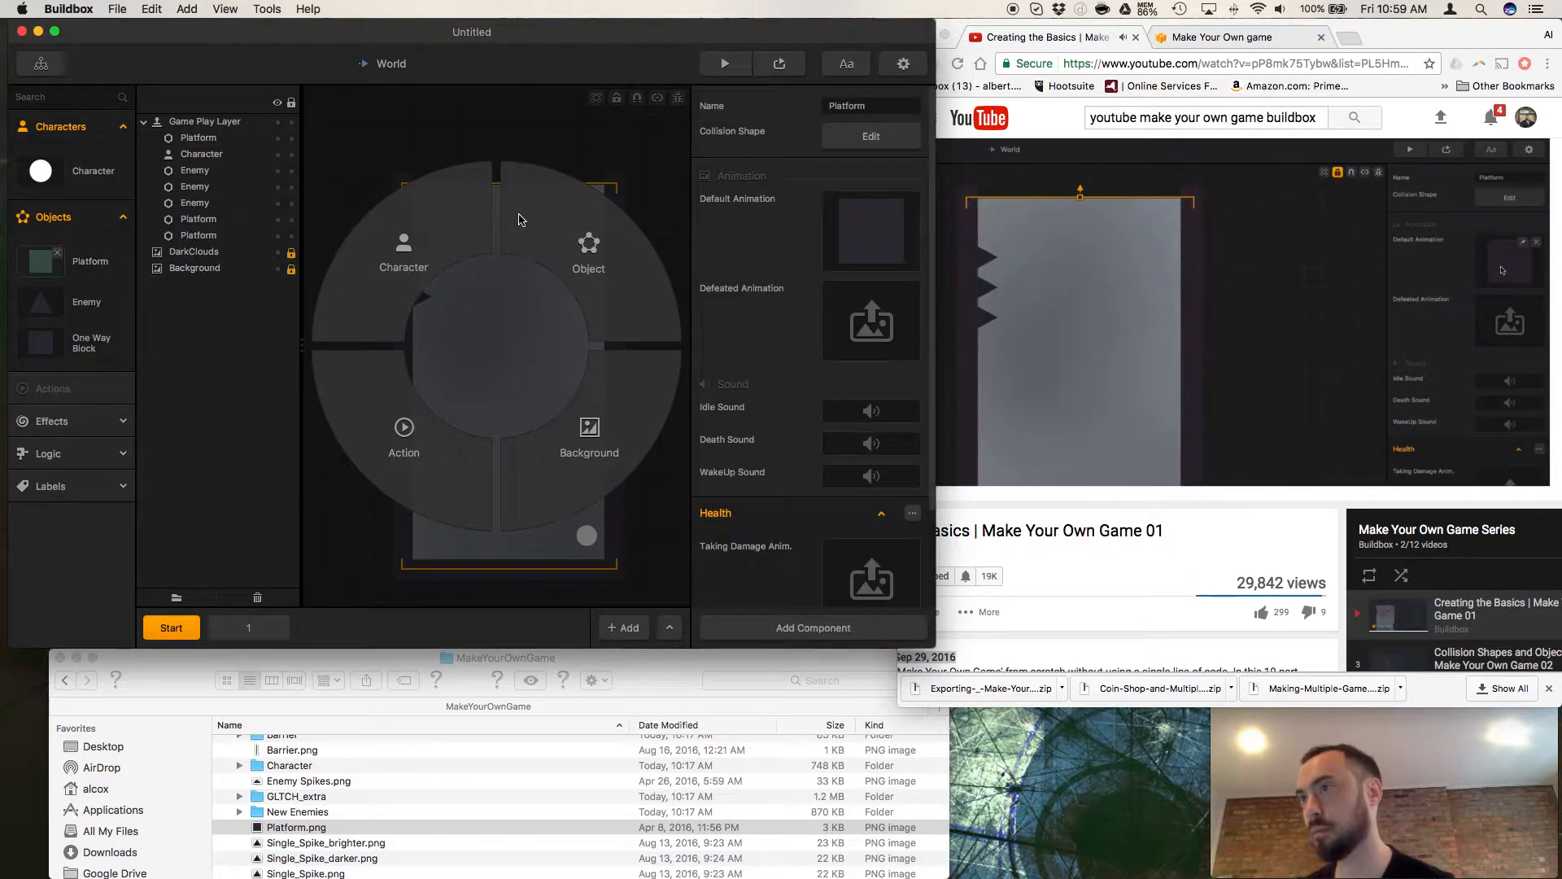
click(1212, 525)
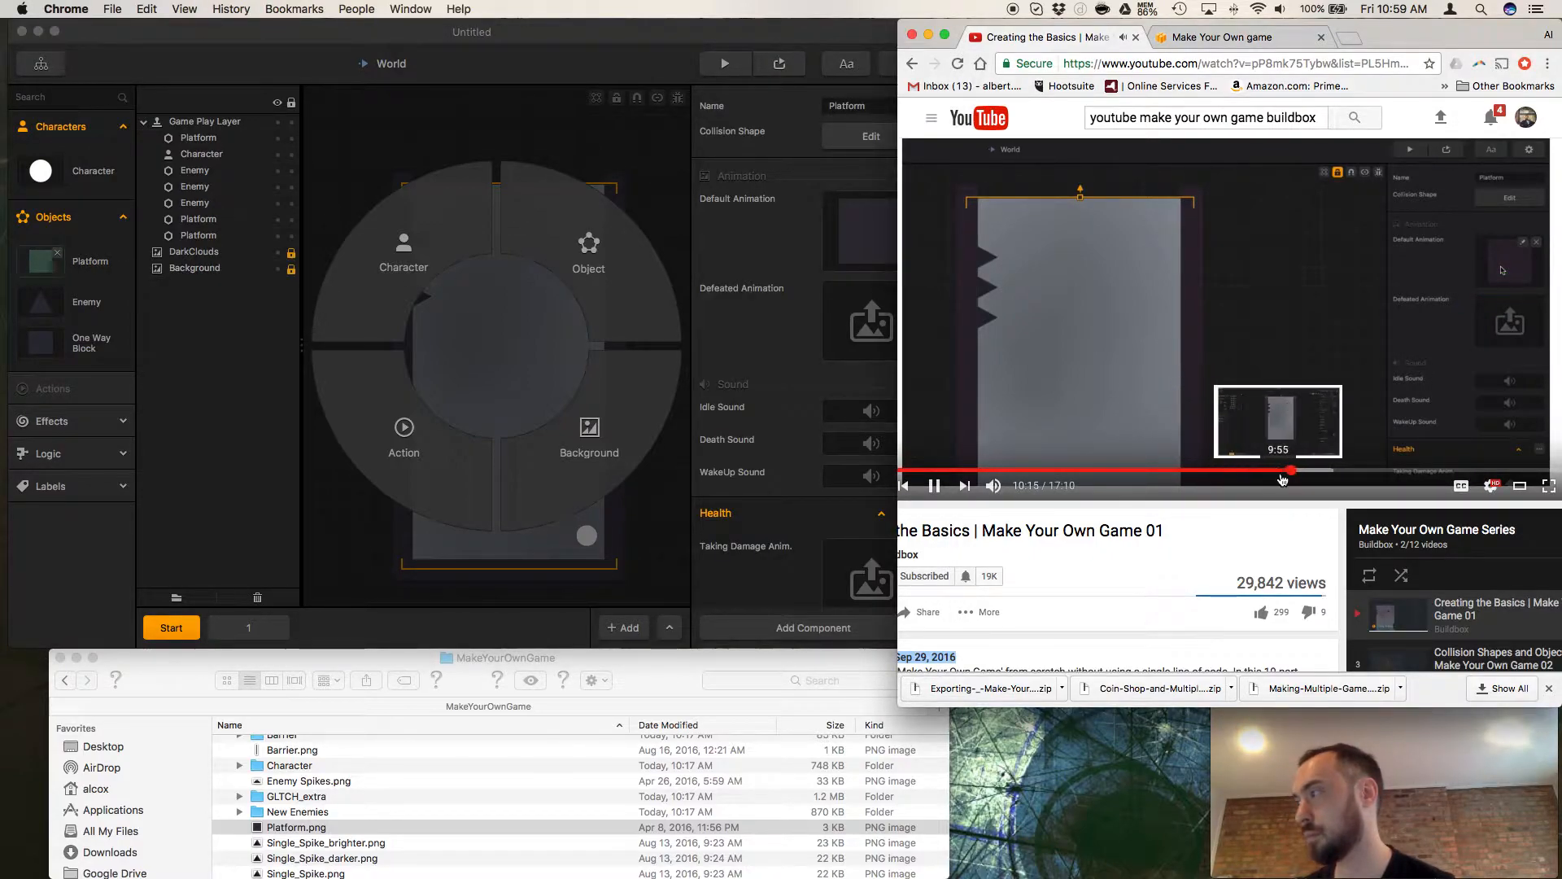
click(1279, 470)
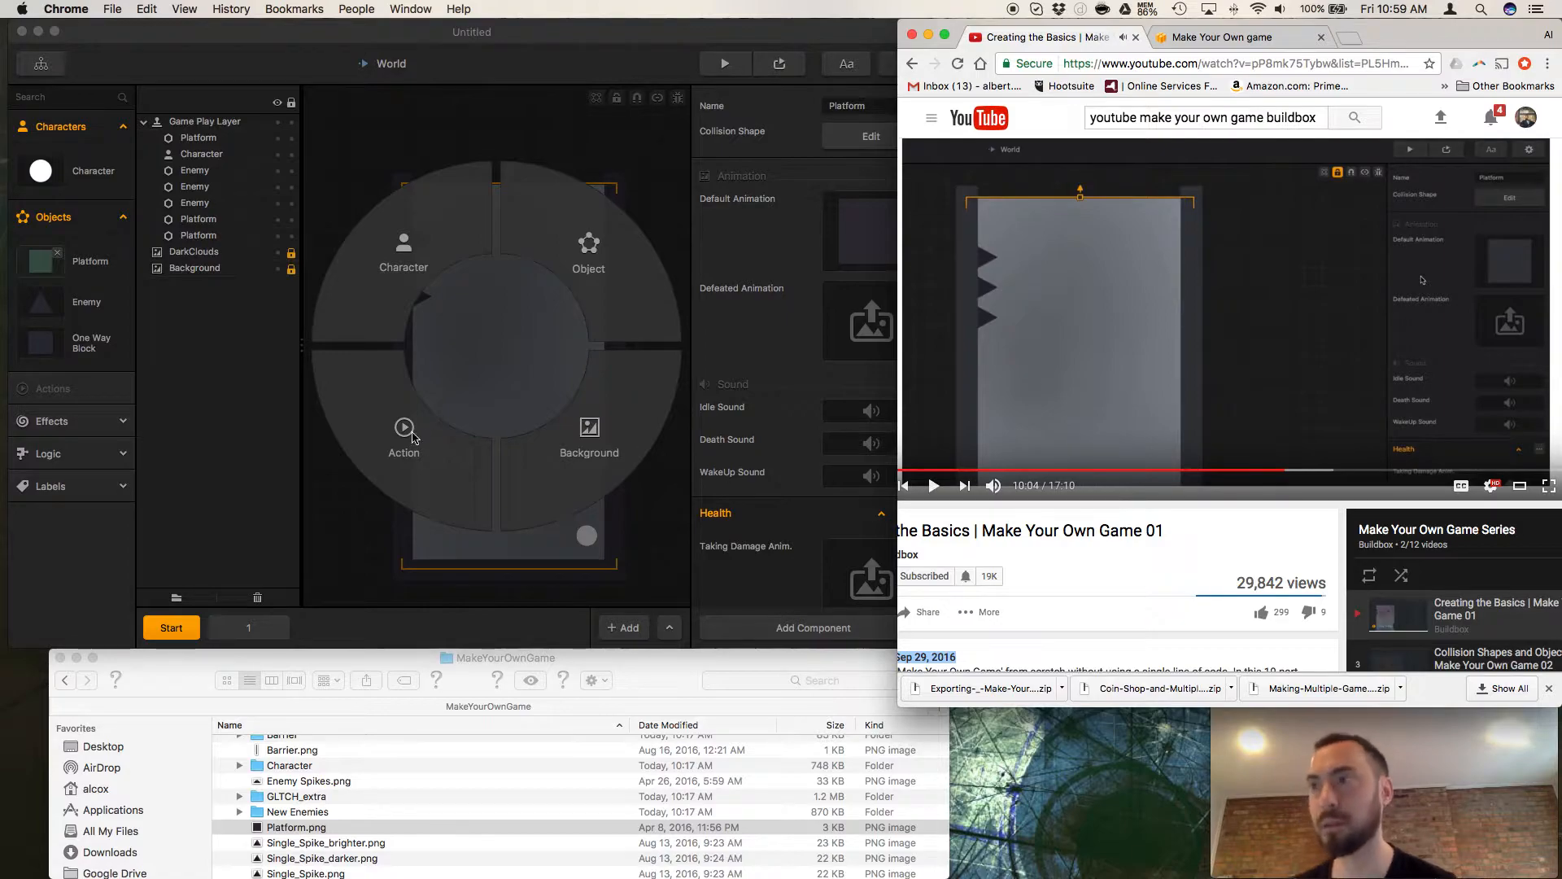
Switch to Buildbox and save the project as MakeYourOwnGame in the MakeYourOwnGame folder.
click(323, 454)
click(600, 269)
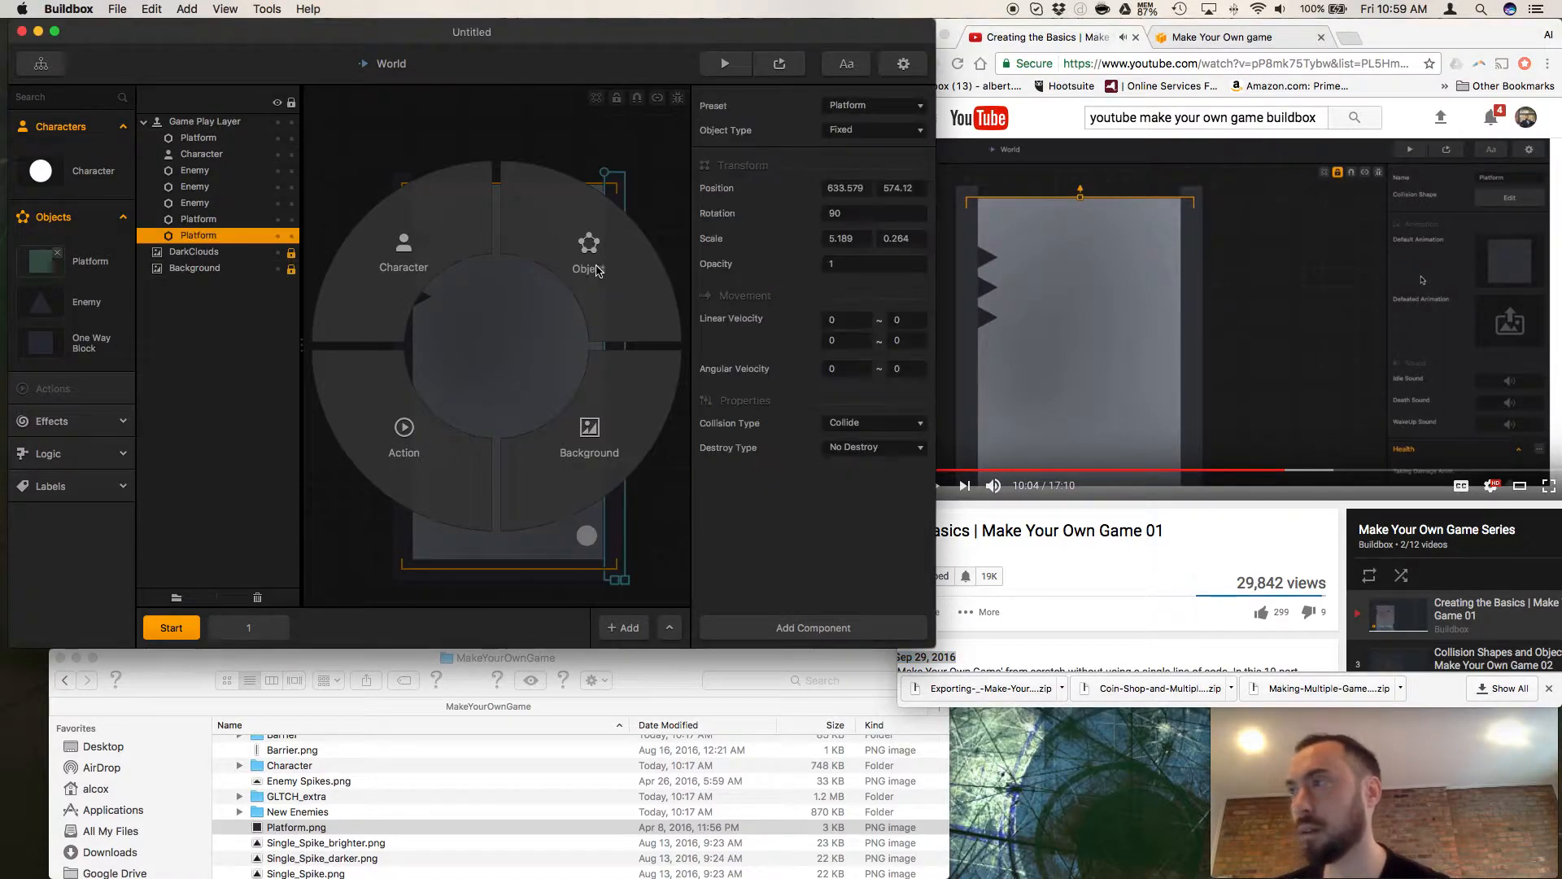
click(580, 259)
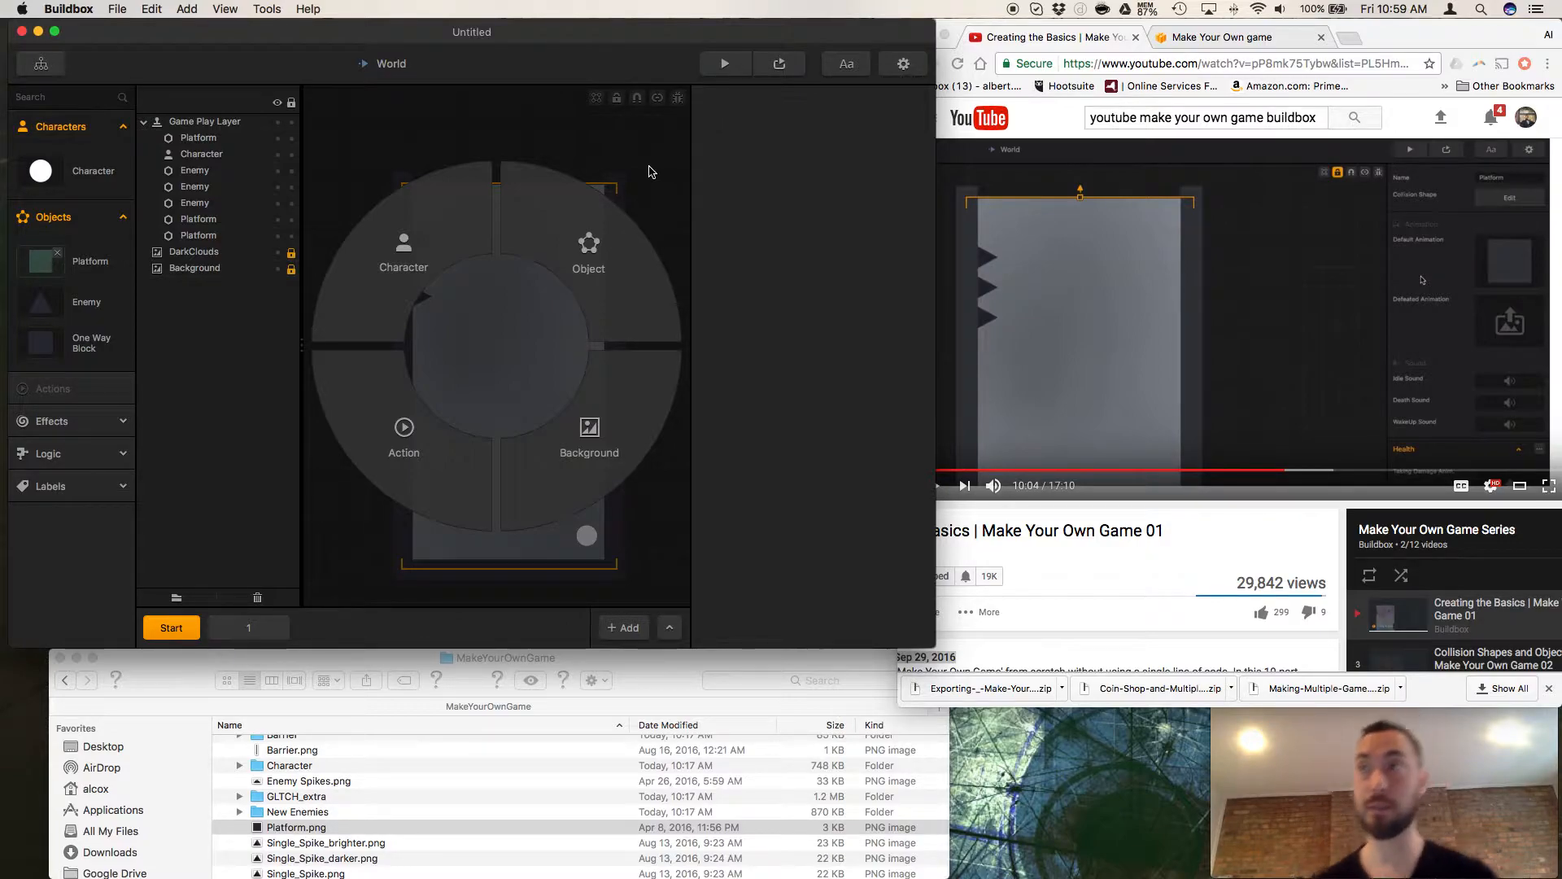
click(117, 9)
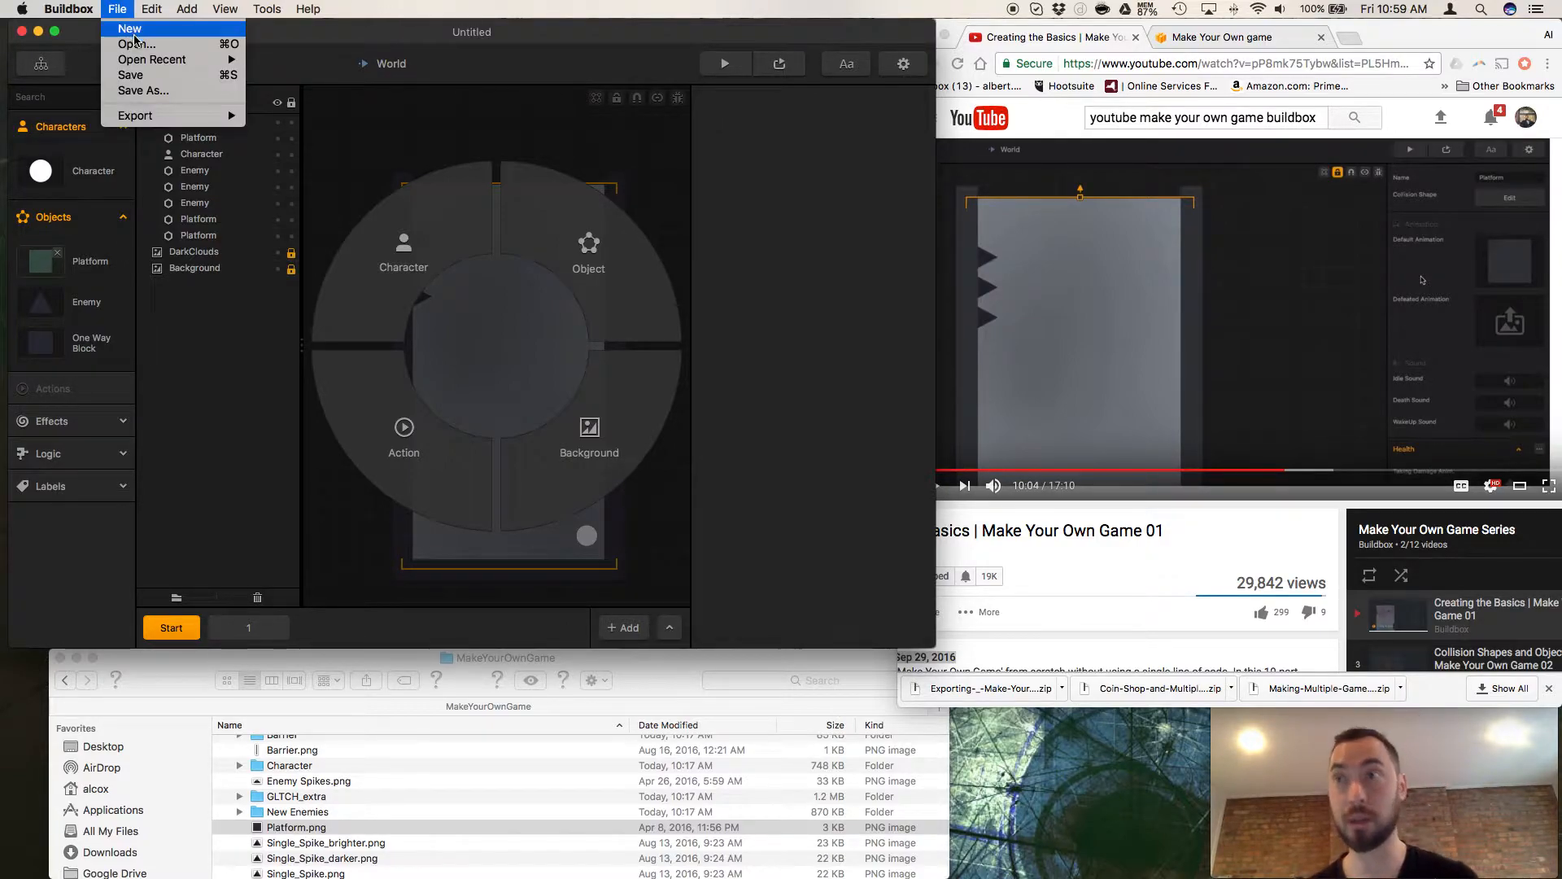
click(131, 90)
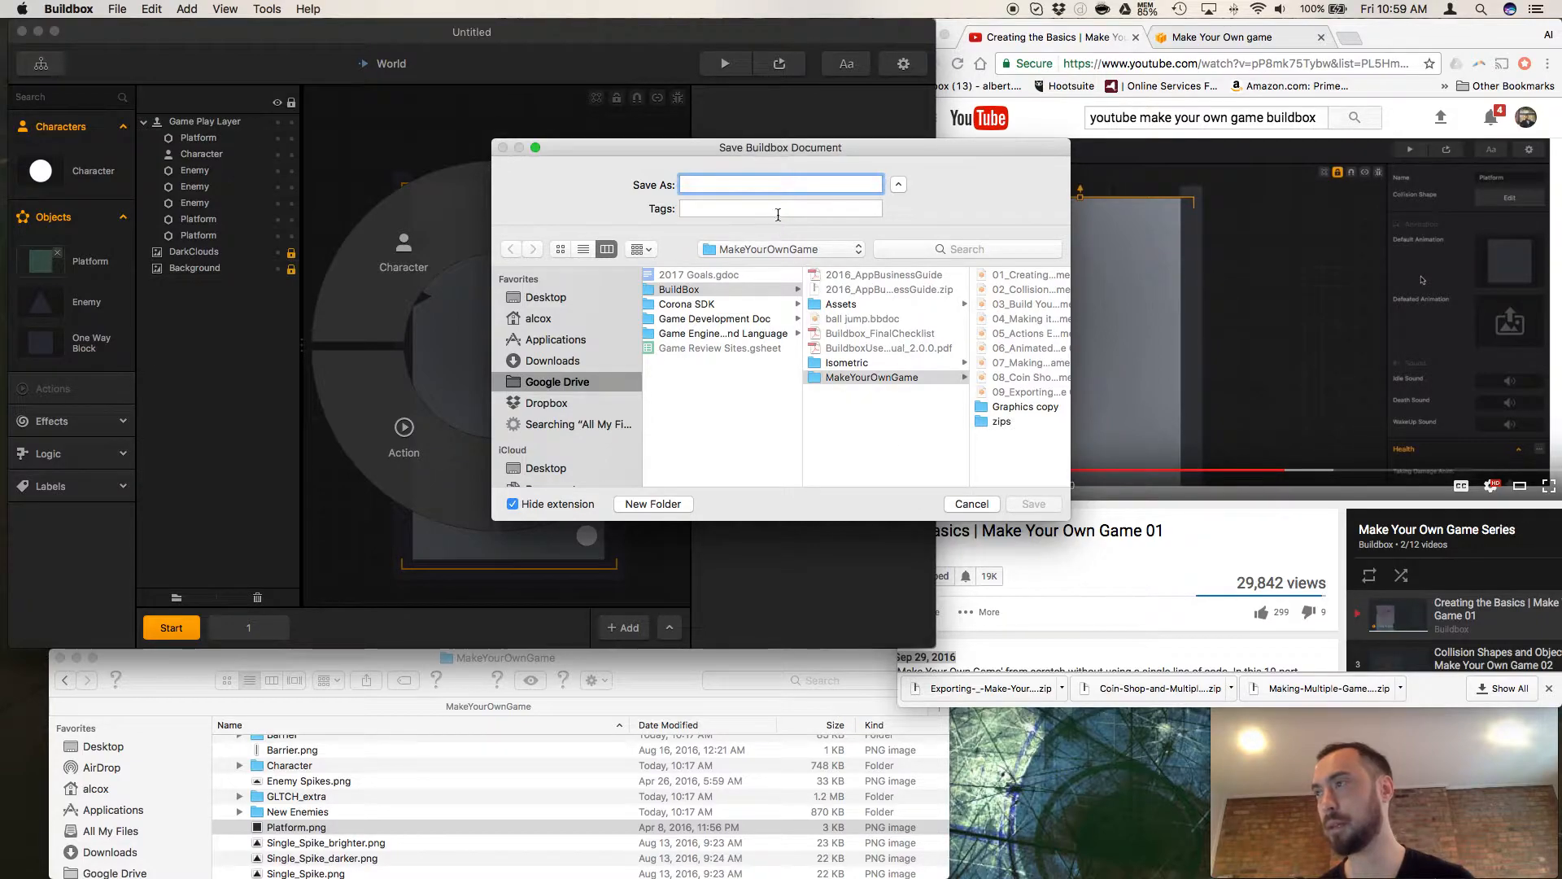
text(MakeY)
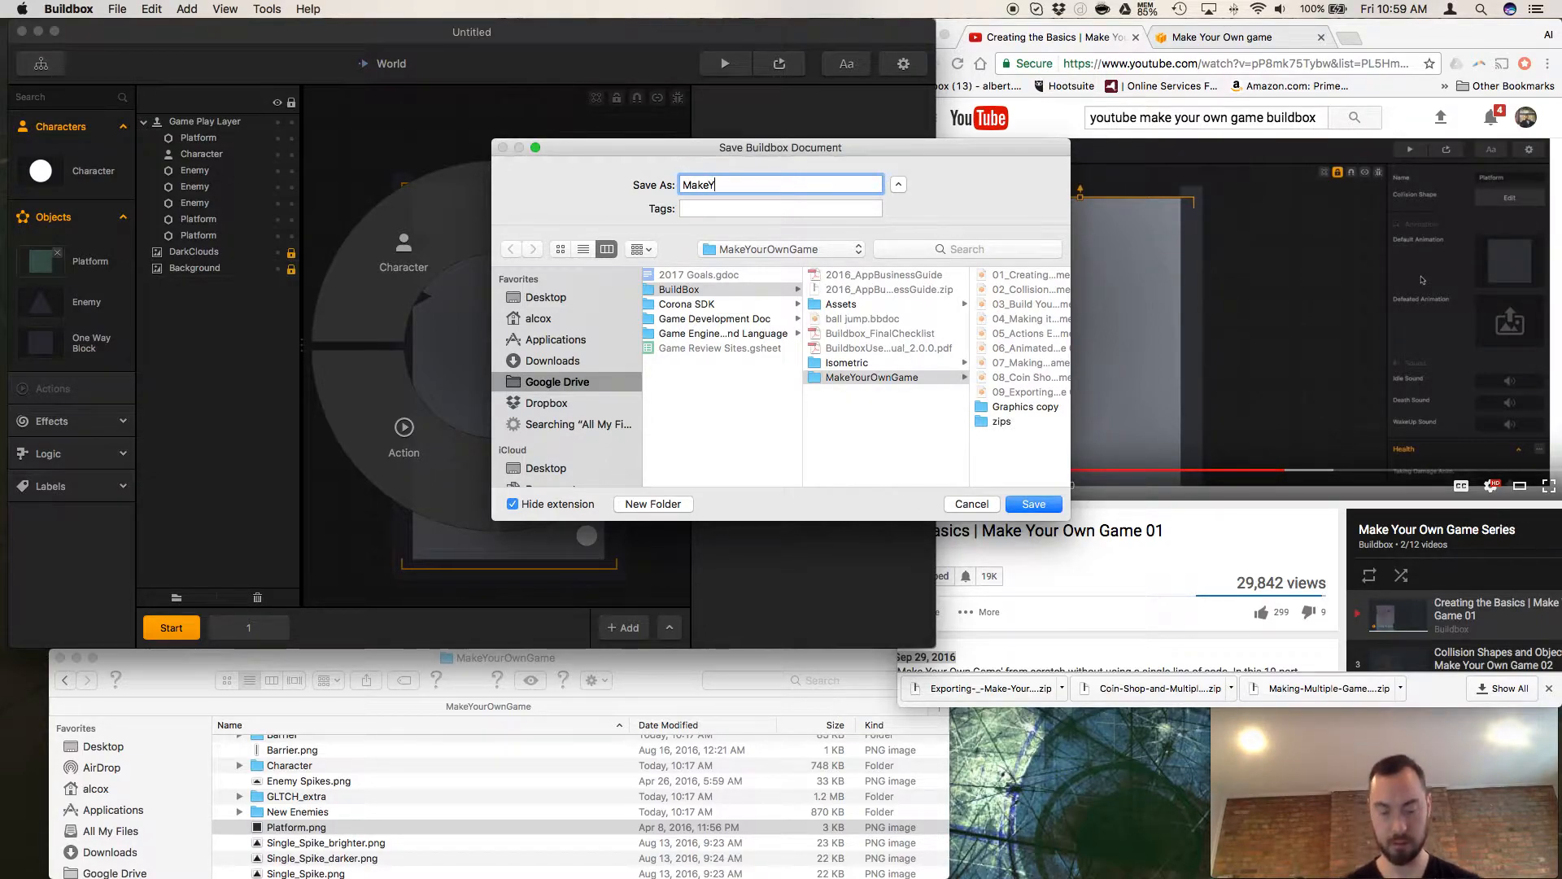
text(ourOwnGame)
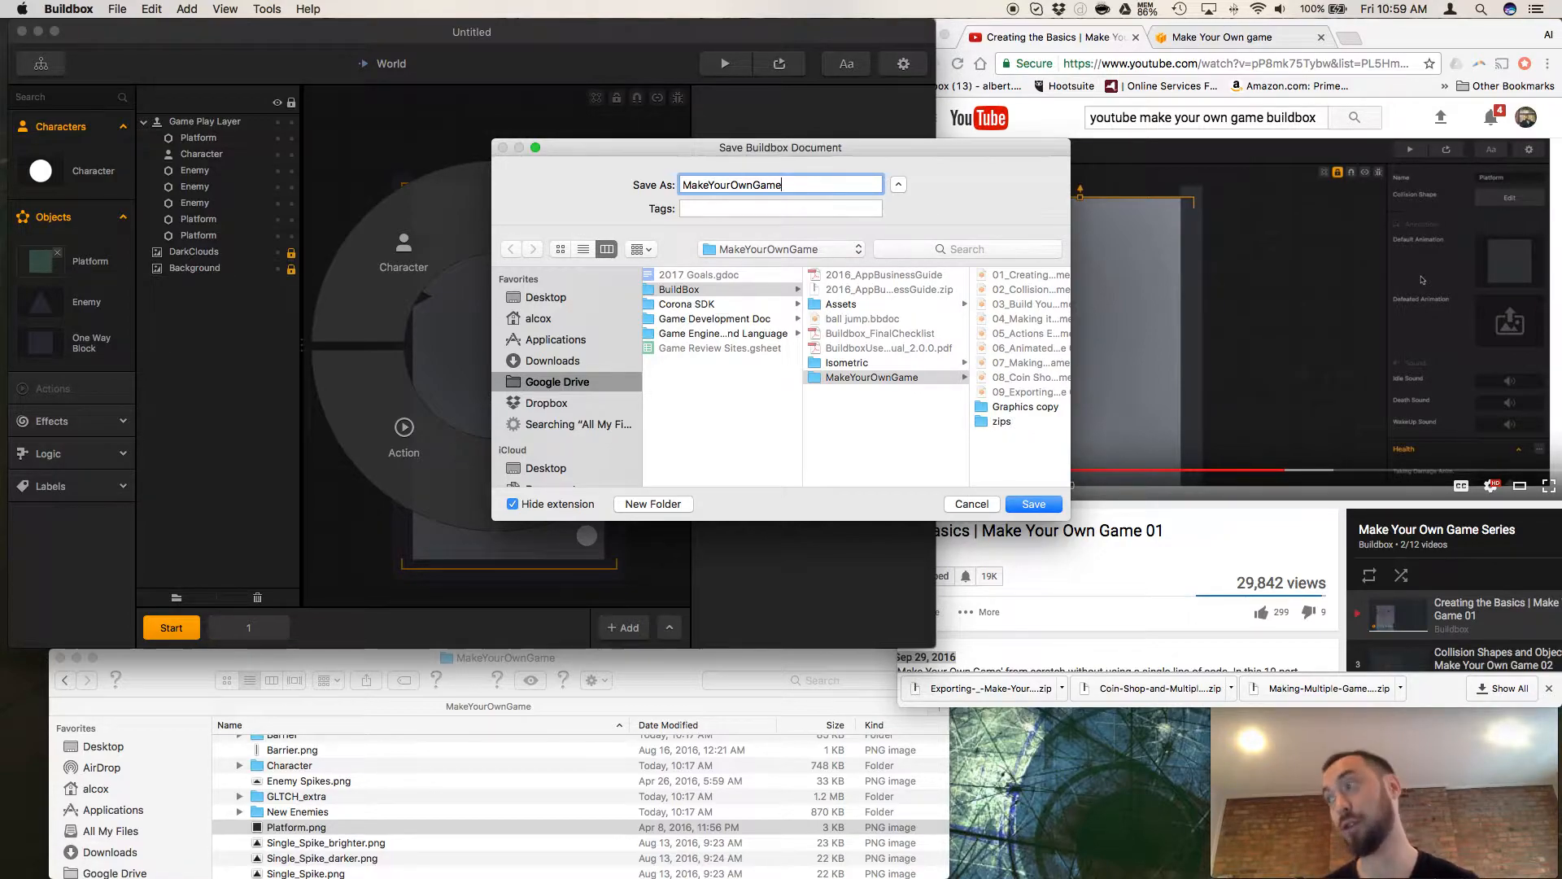
key(Return)
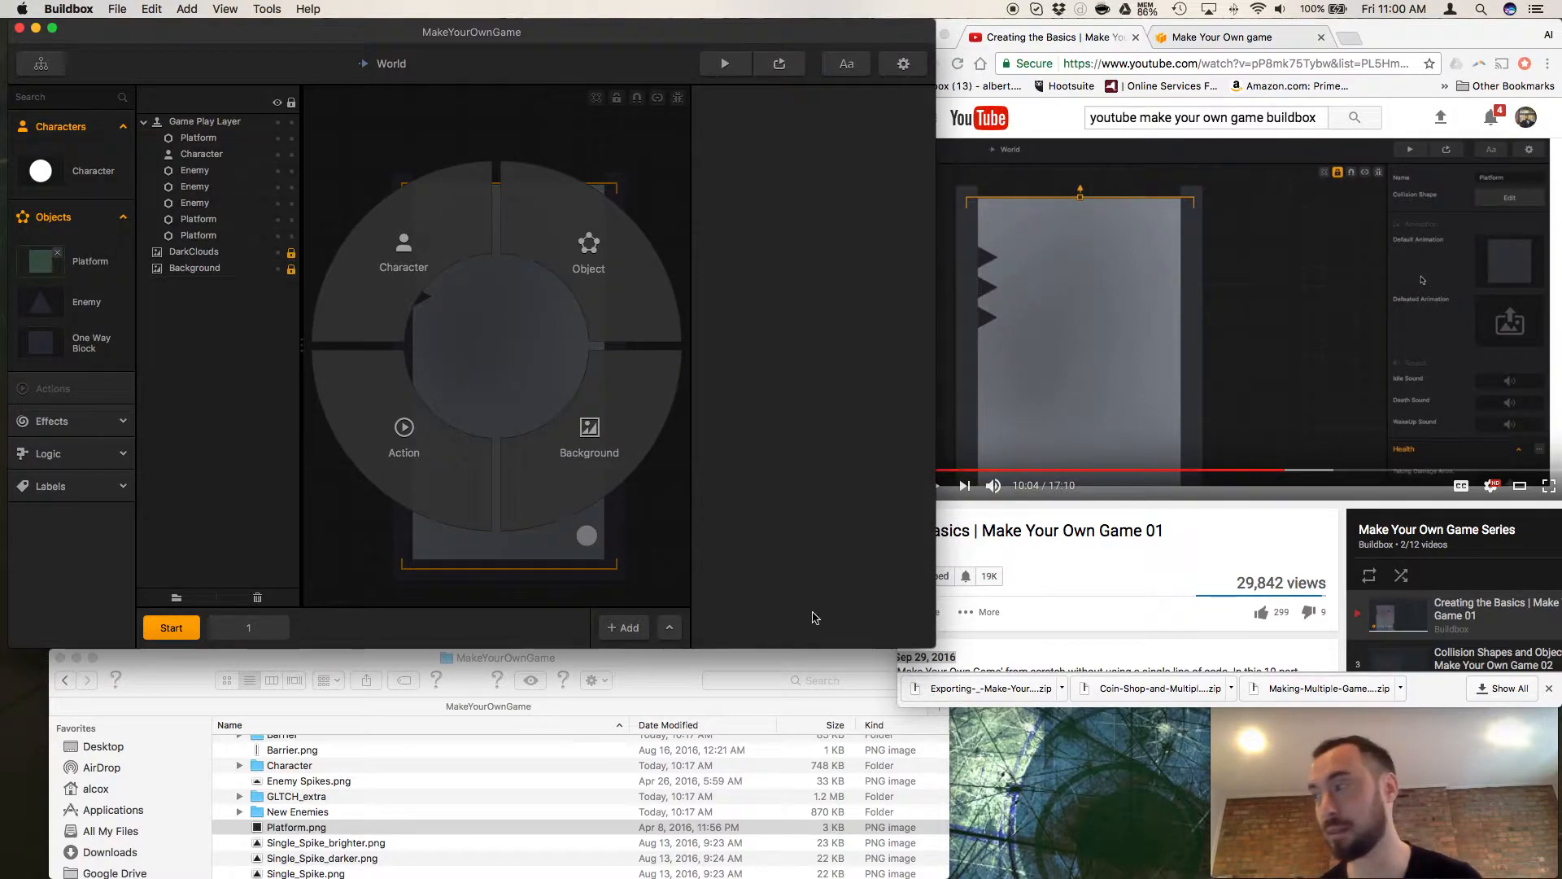
Widen the Buildbox window and add Platform.png from Finder to the scene as a new object.
drag(926, 639, 1014, 646)
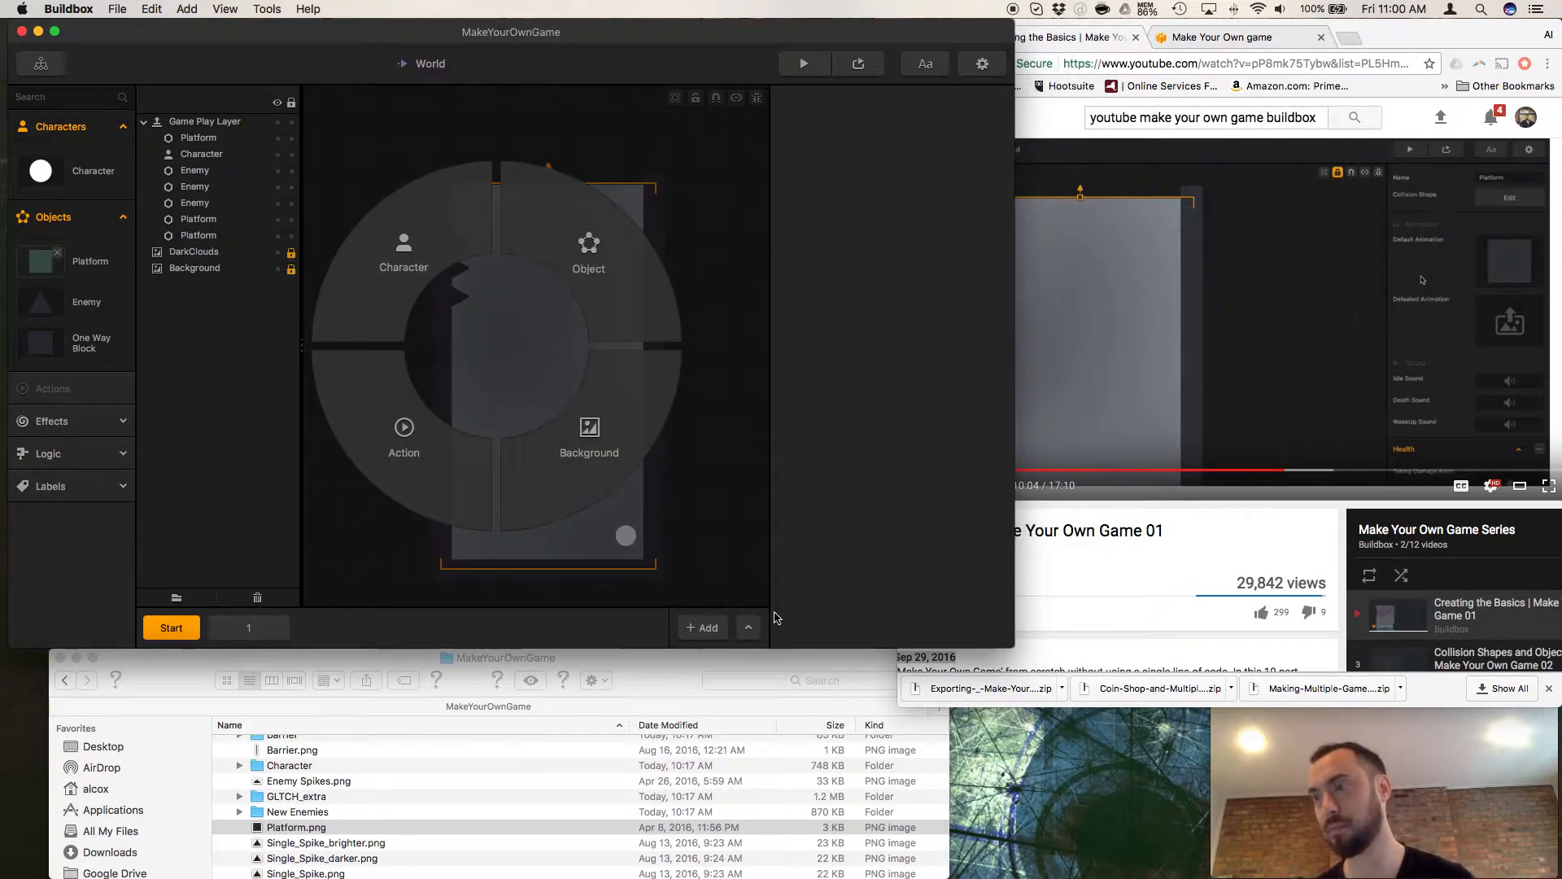
drag(312, 830, 646, 253)
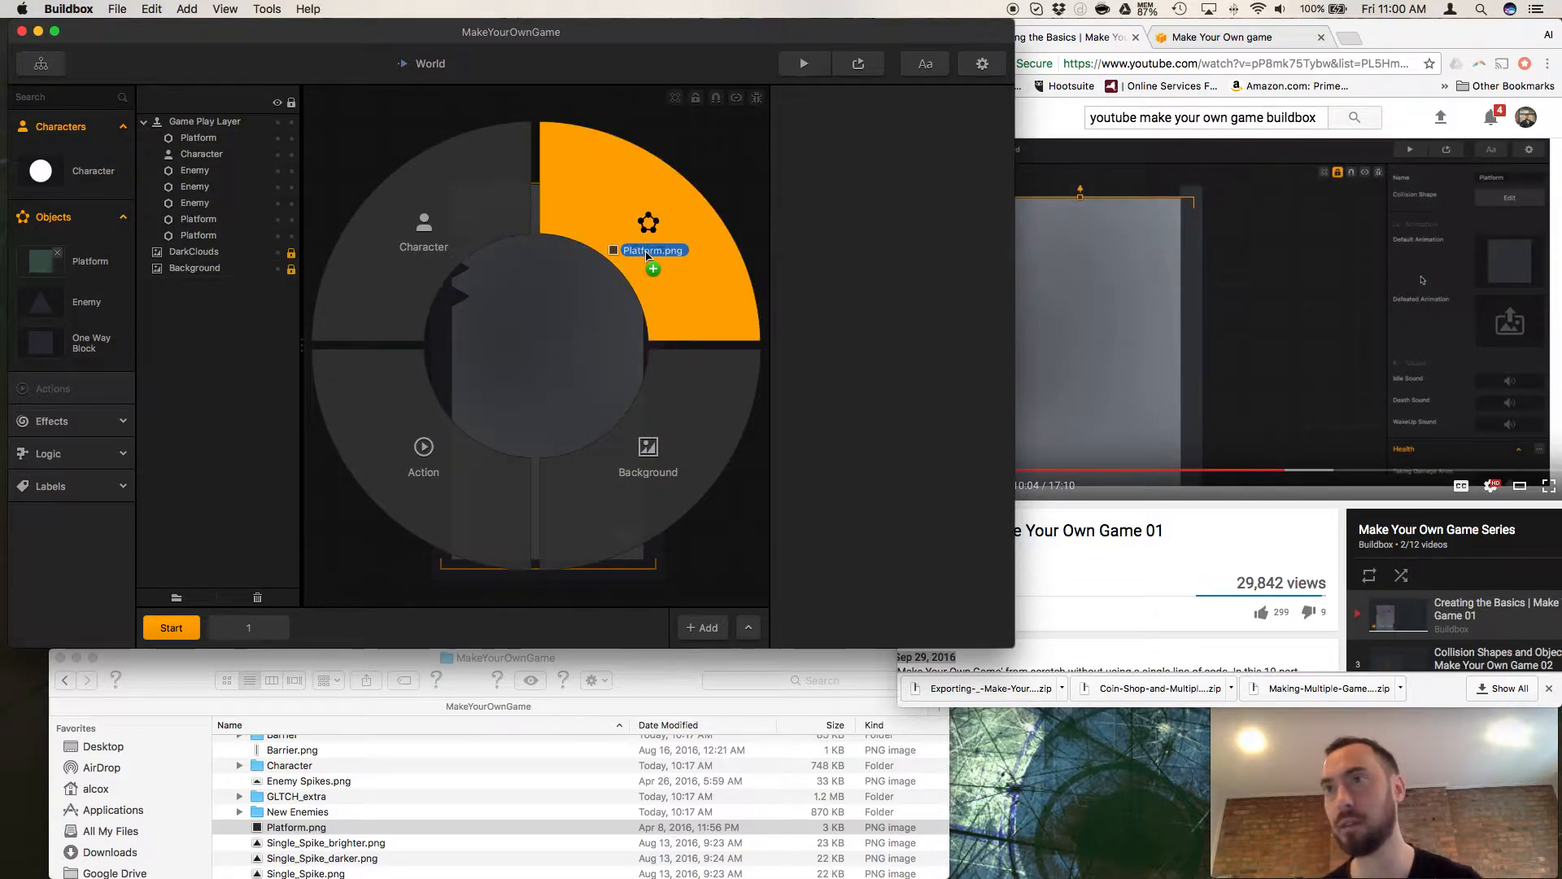
drag(647, 255, 642, 272)
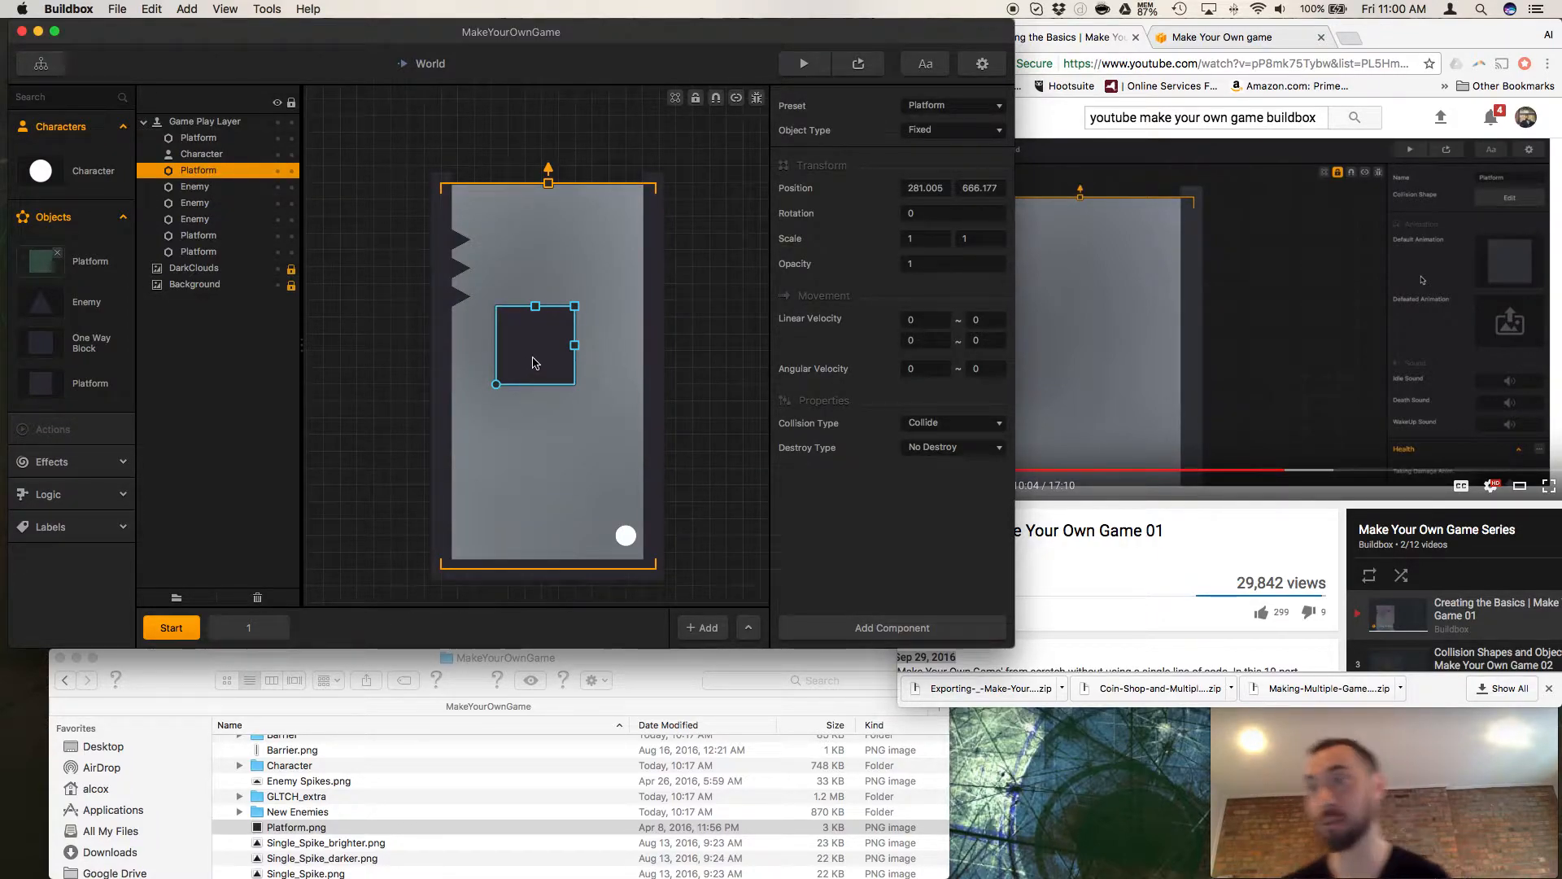
Delete the newly added Platform from the scene and its duplicate asset from the object library.
key(Delete)
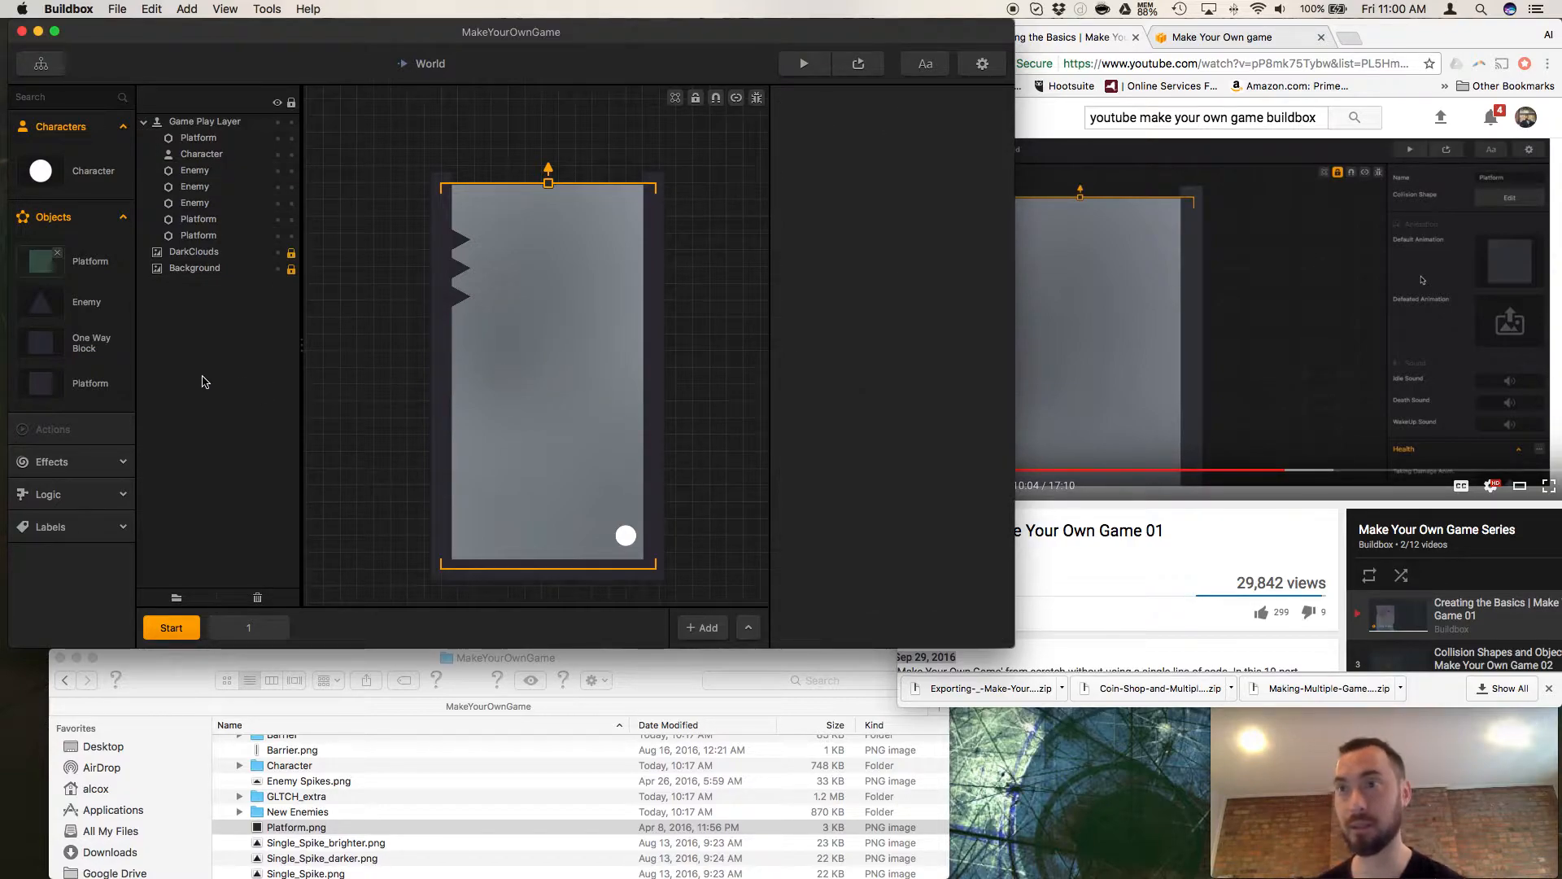
click(54, 277)
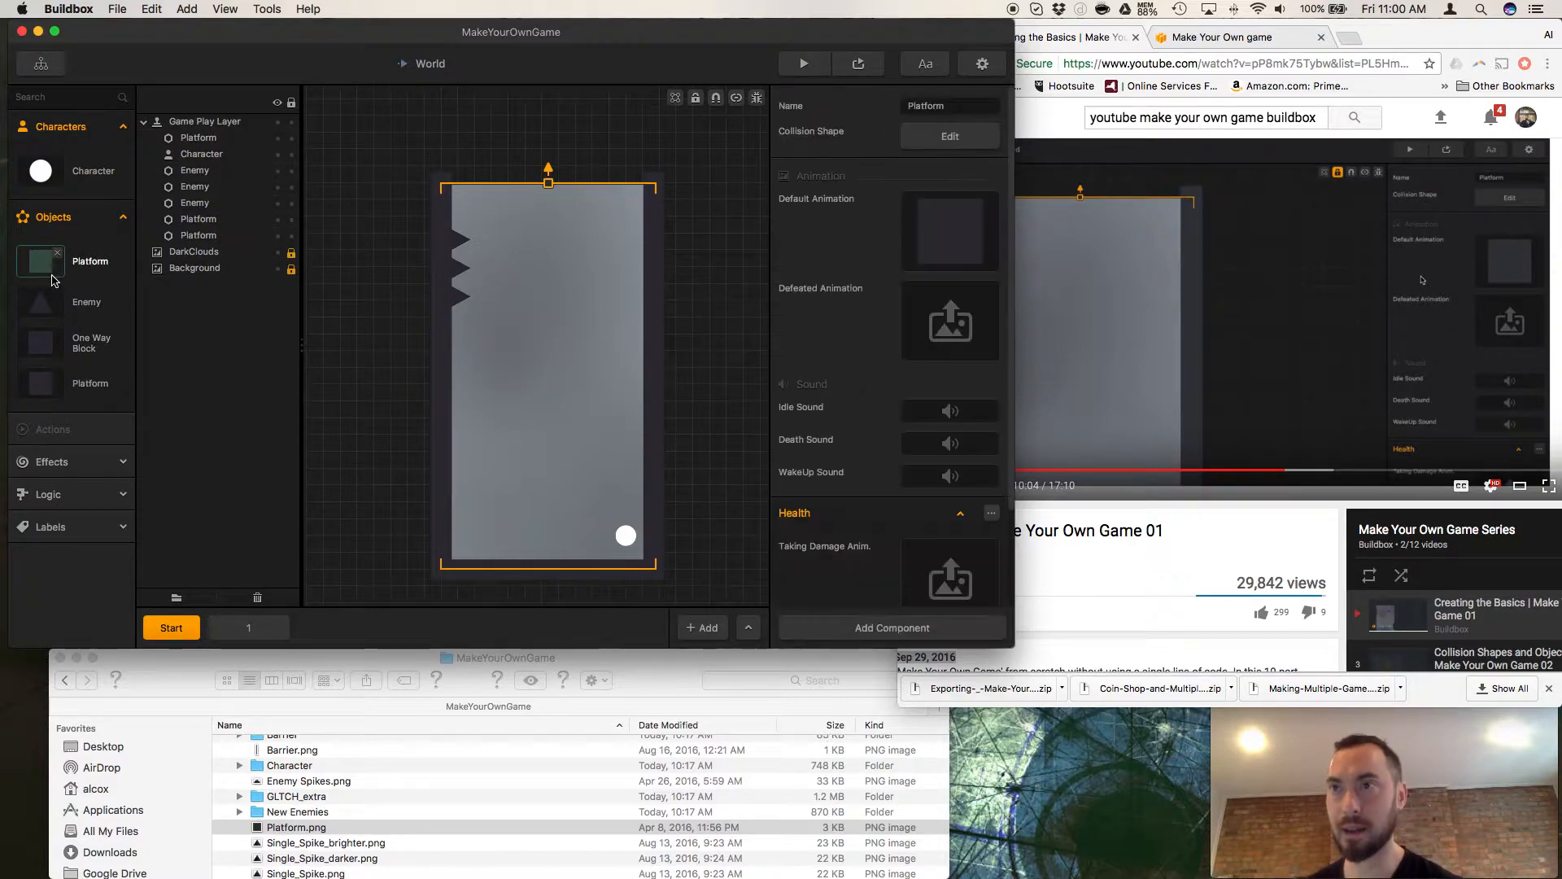
click(78, 271)
click(77, 386)
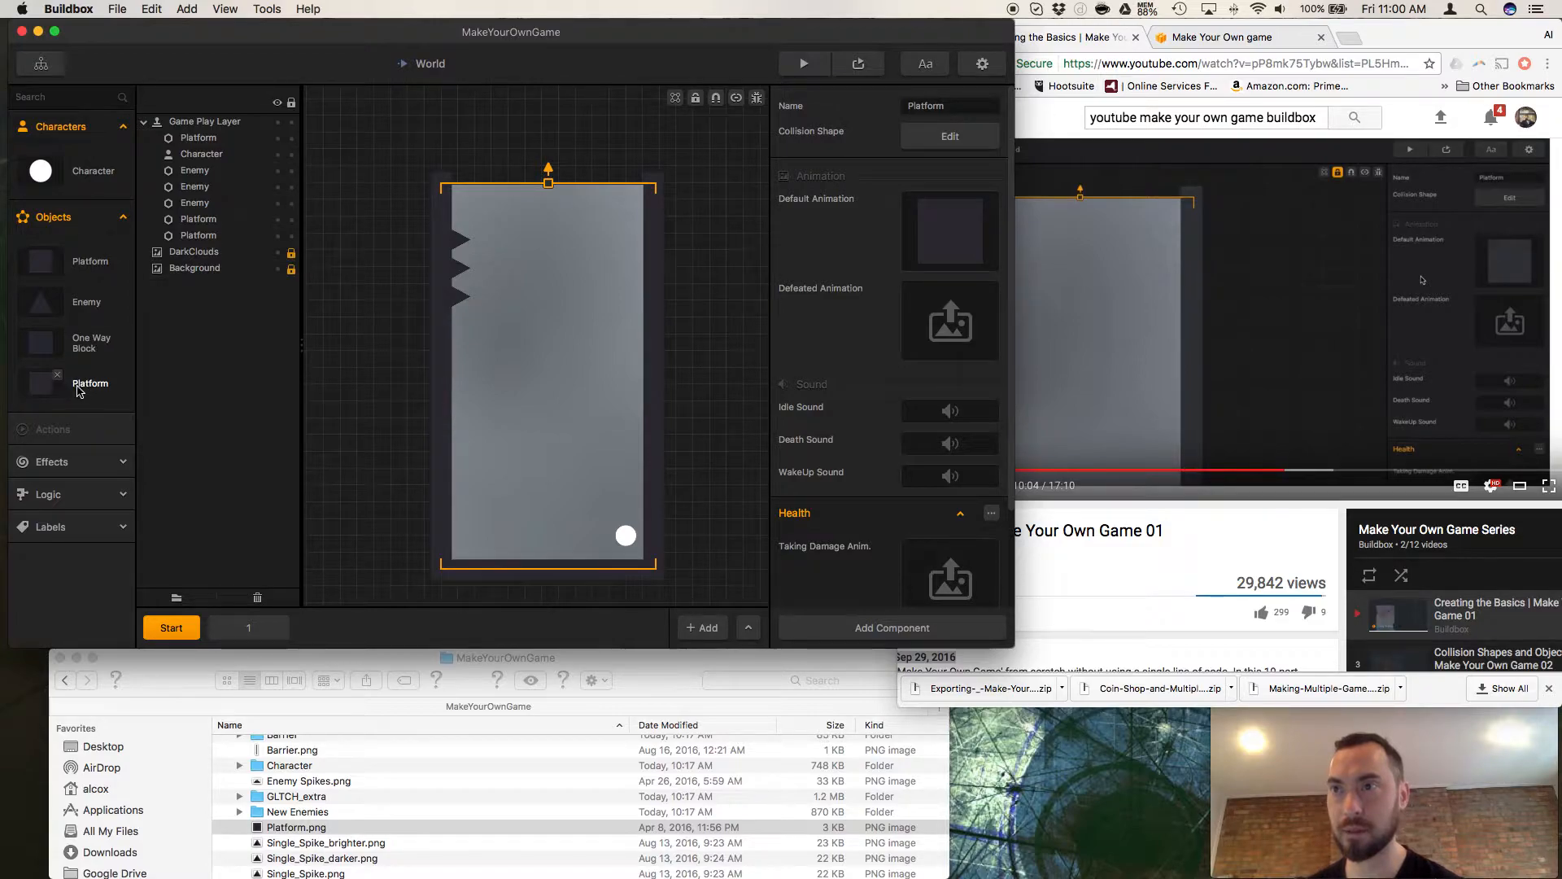
click(58, 376)
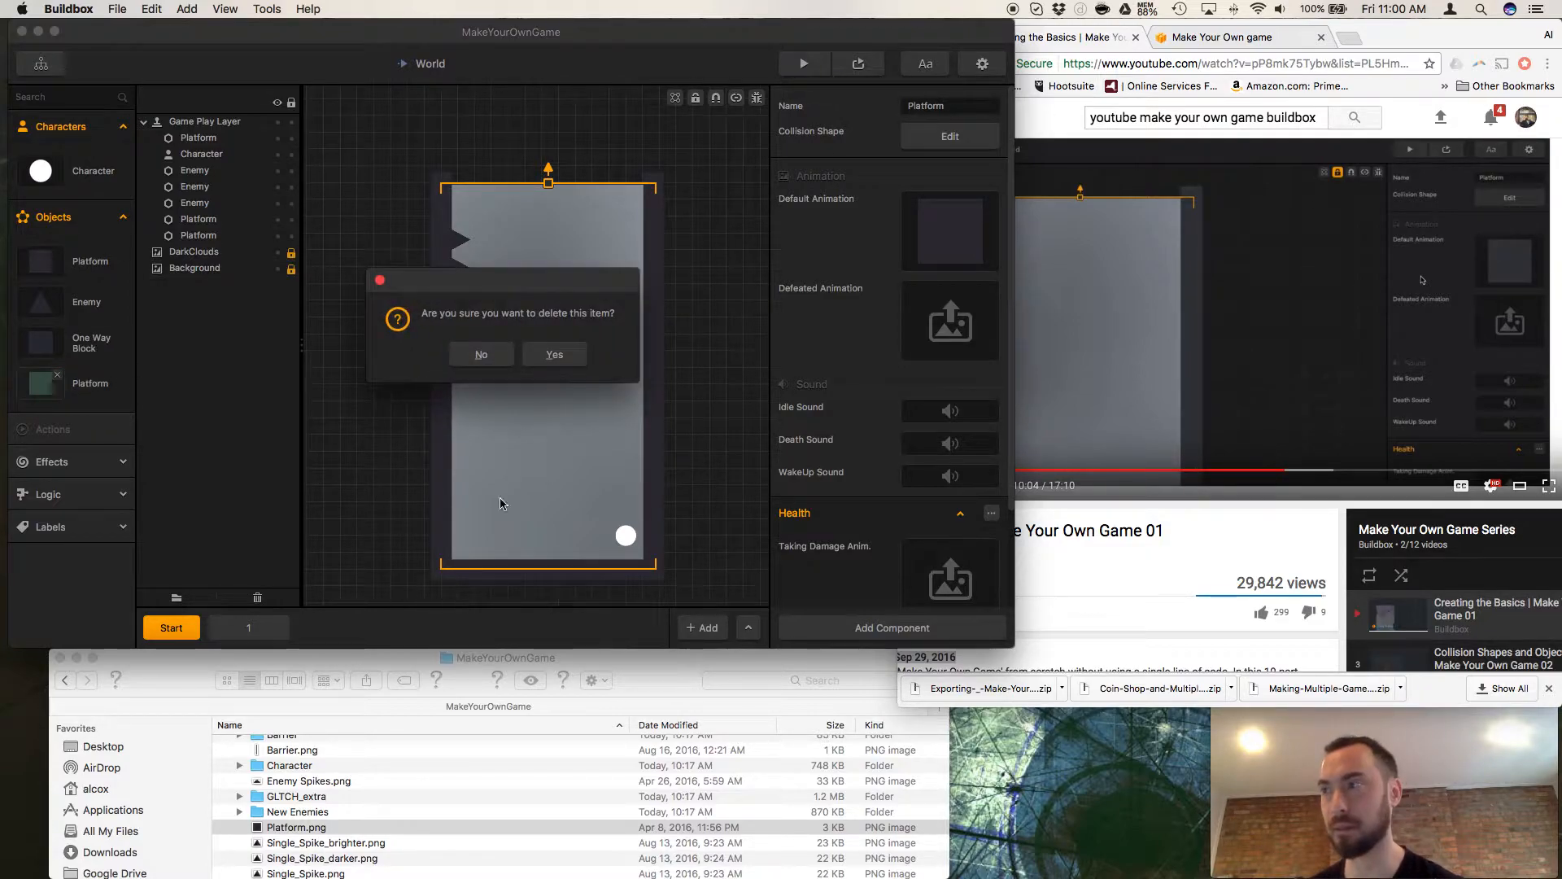
click(568, 356)
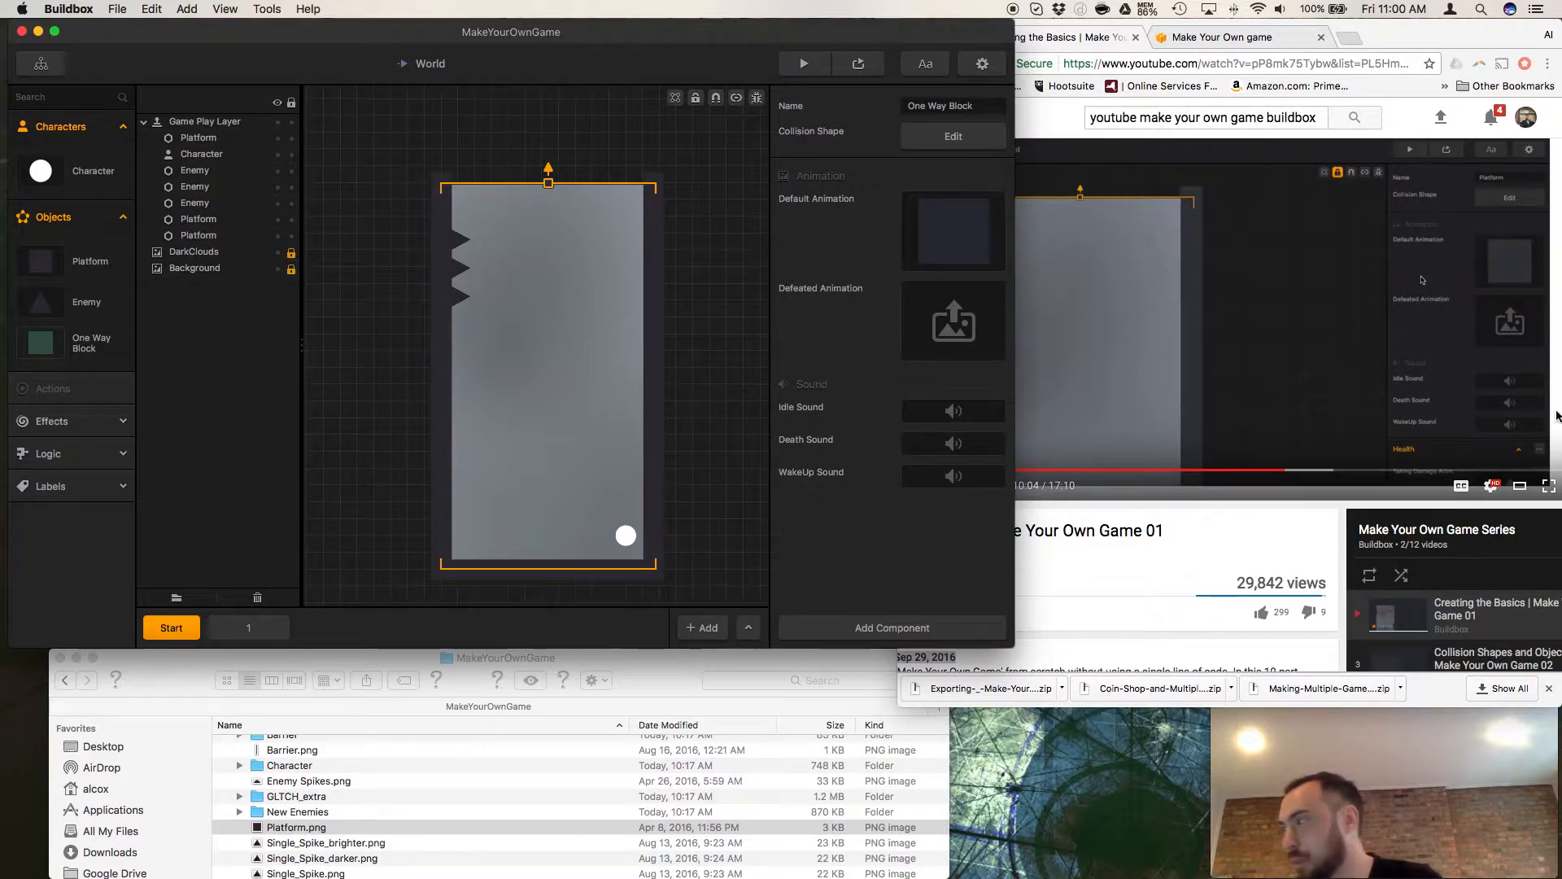
Watch the tutorial in Chrome to 10:15, and replace the Platform object's Default Animation in Buildbox with Platform.png.
click(1251, 535)
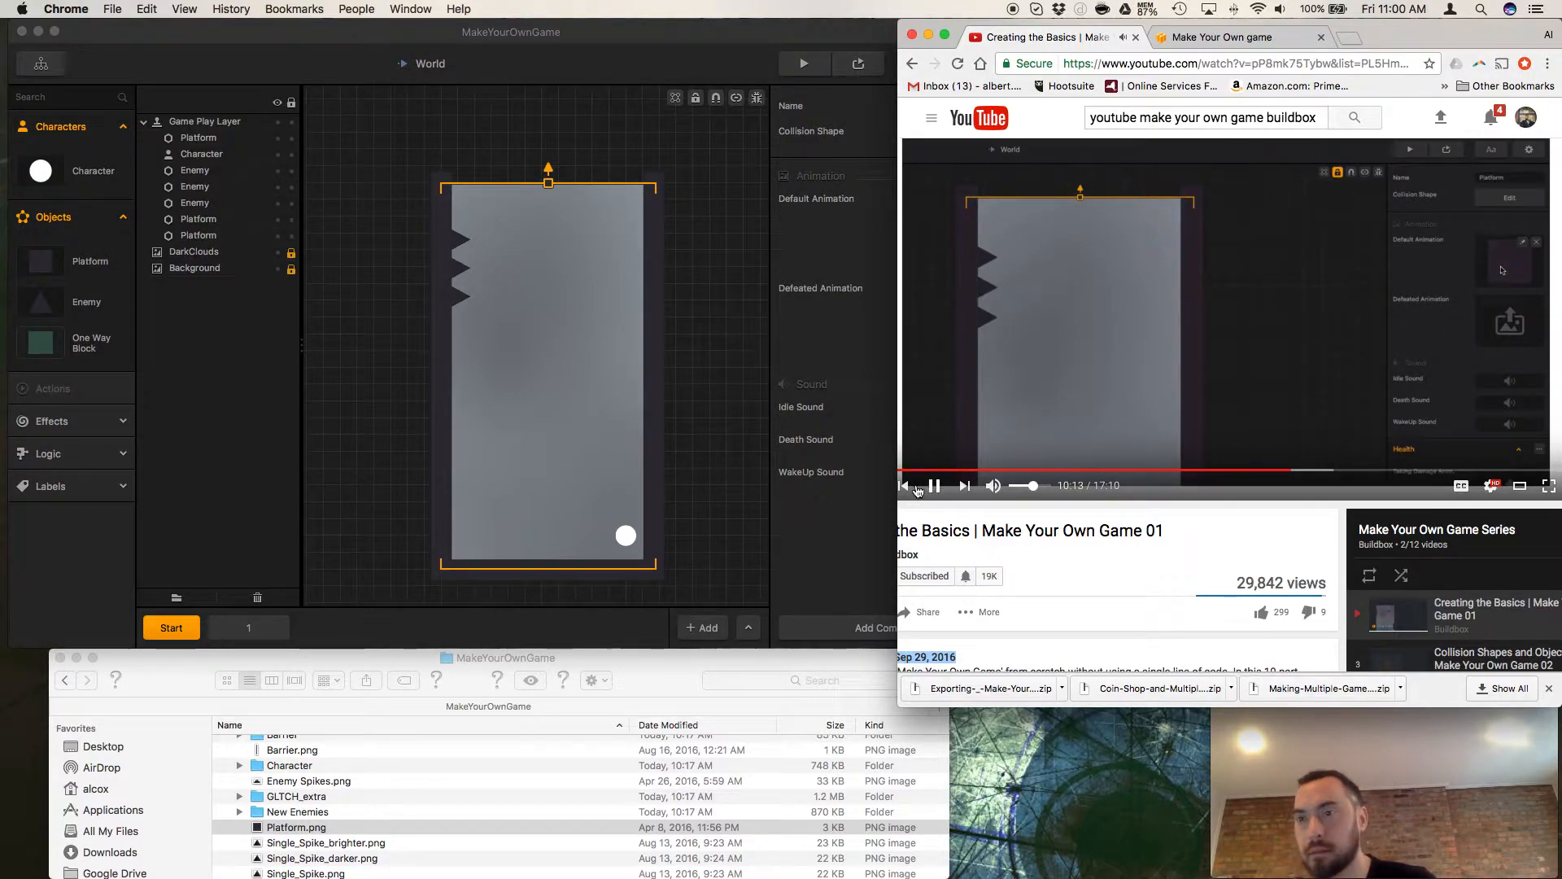
click(937, 488)
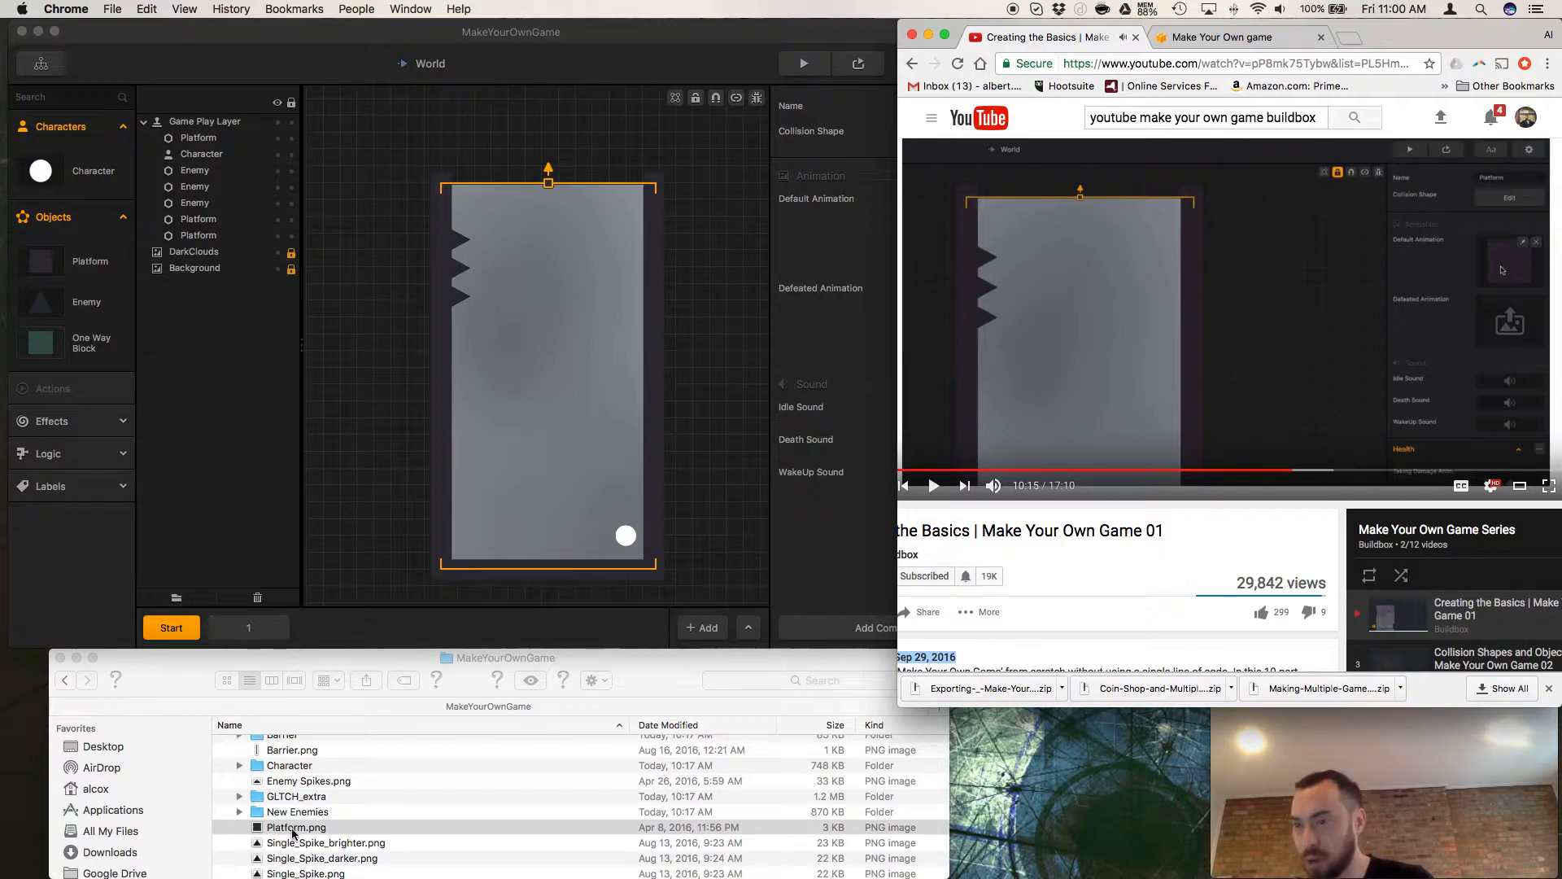
click(796, 572)
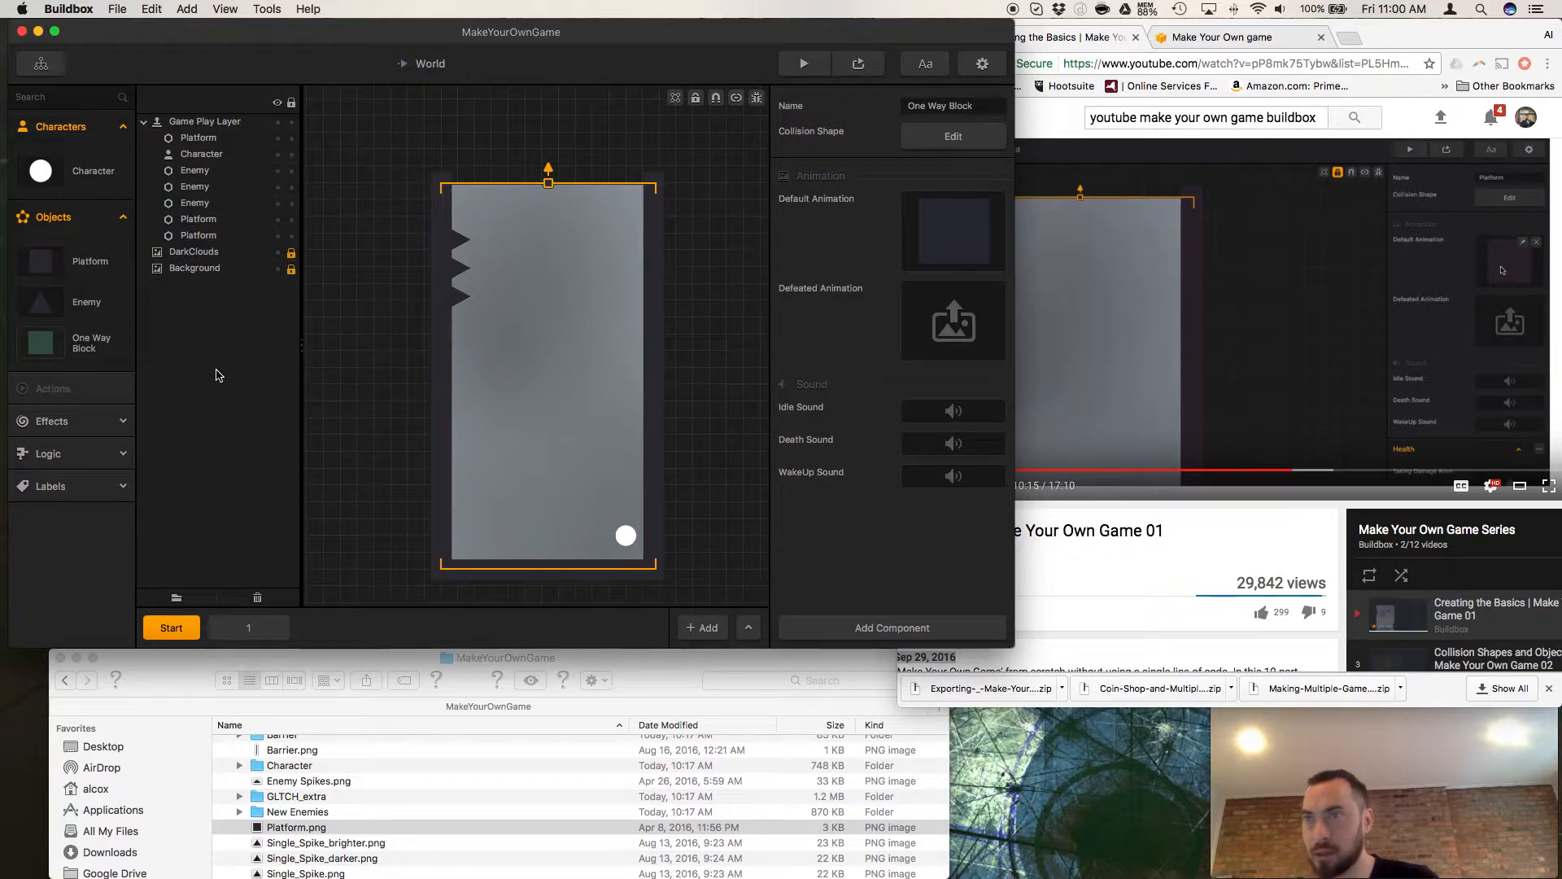
click(82, 271)
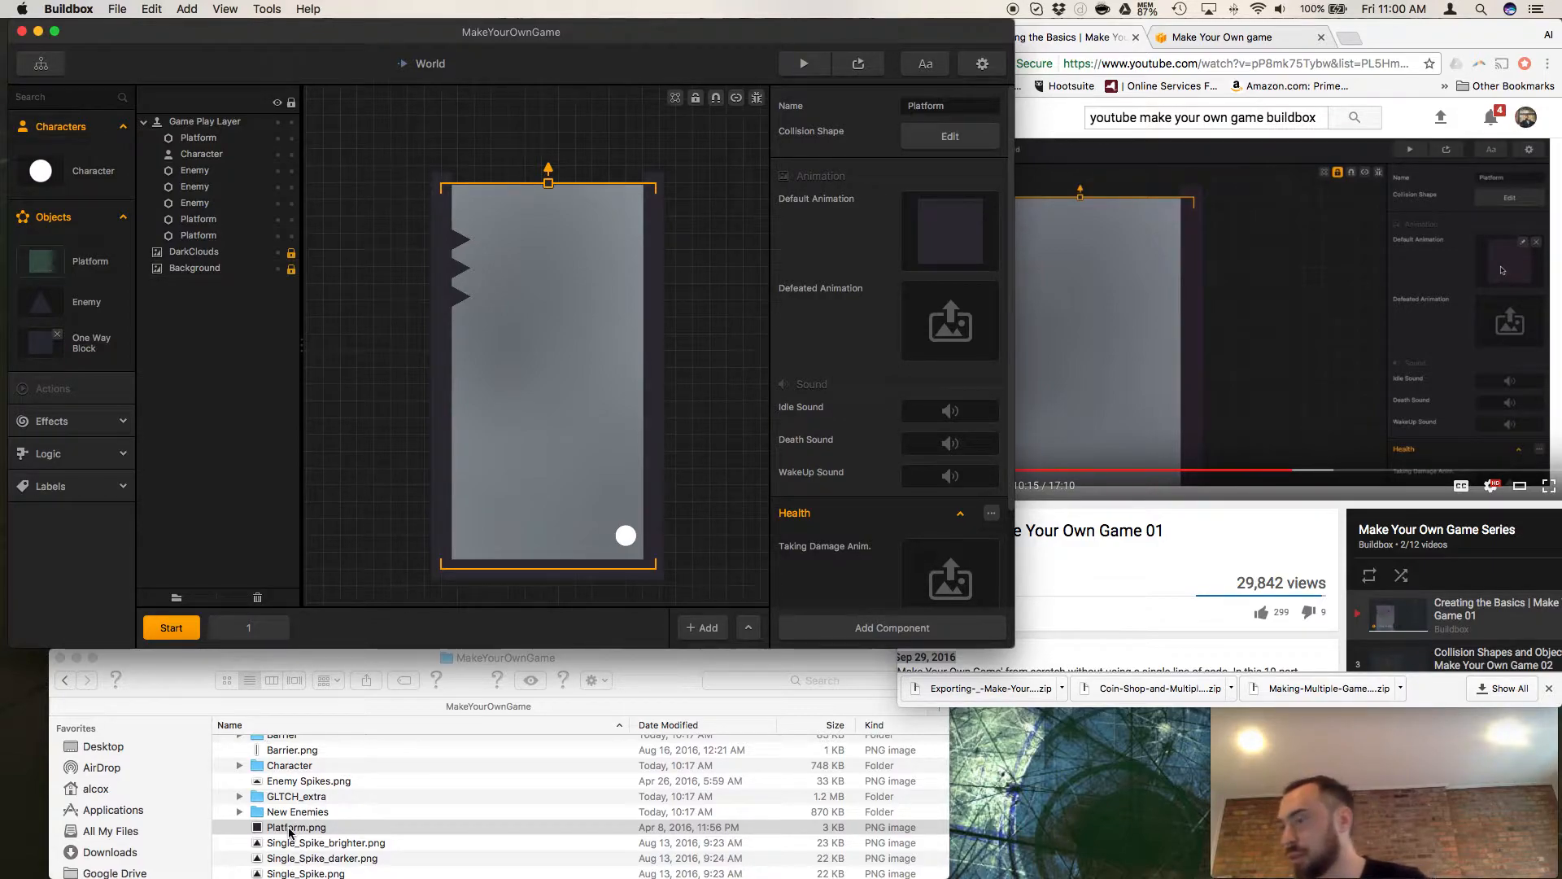
drag(286, 830, 952, 254)
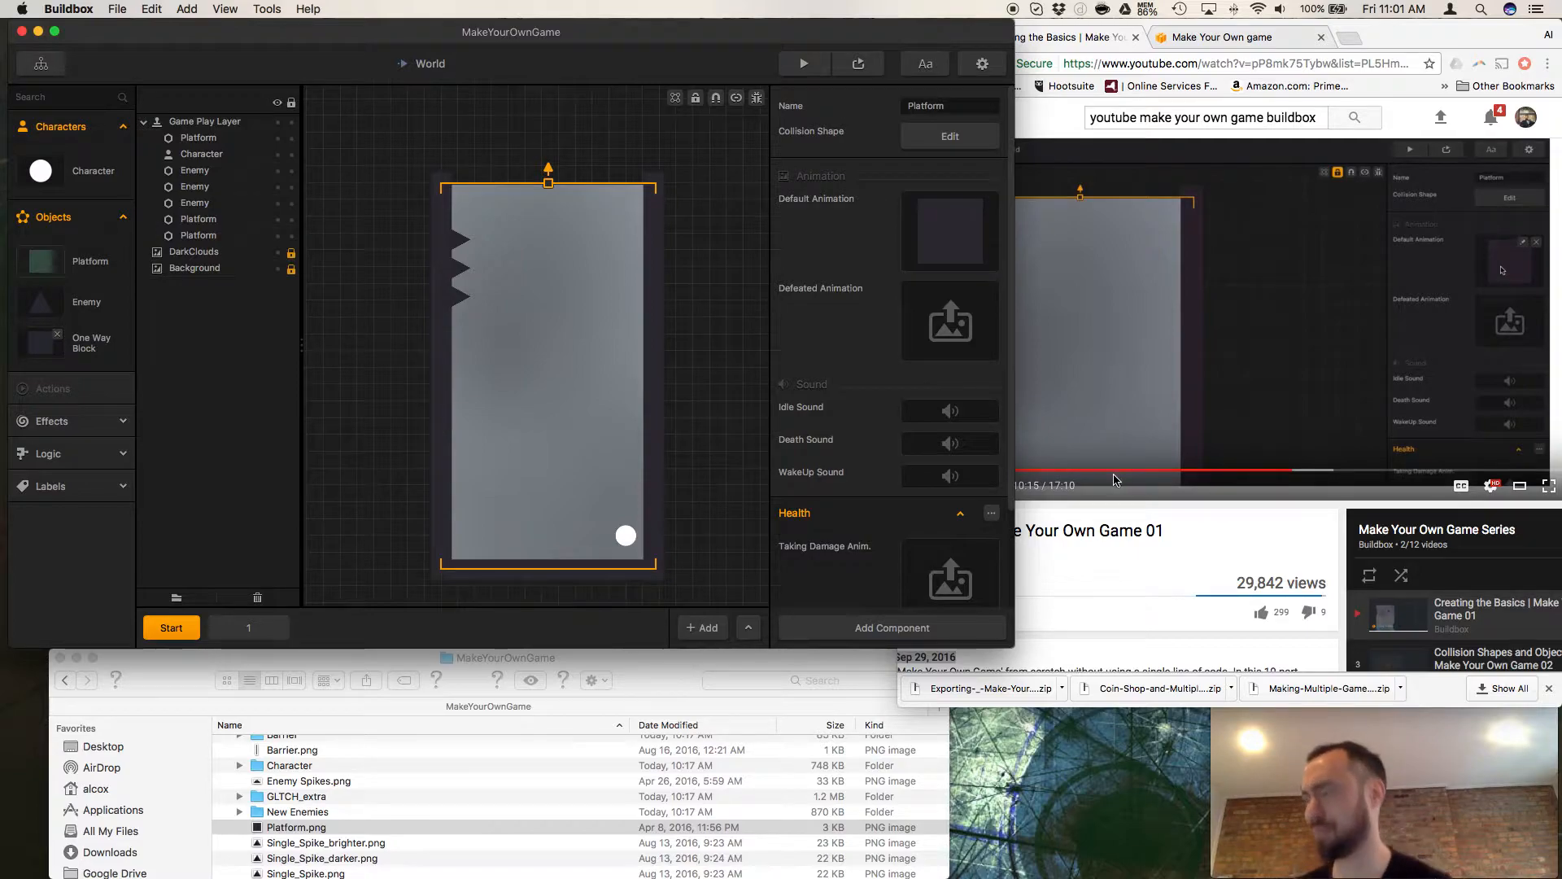
Inspect the Platform object's graphic in Buildbox and try to undo and redo its last change.
click(1126, 529)
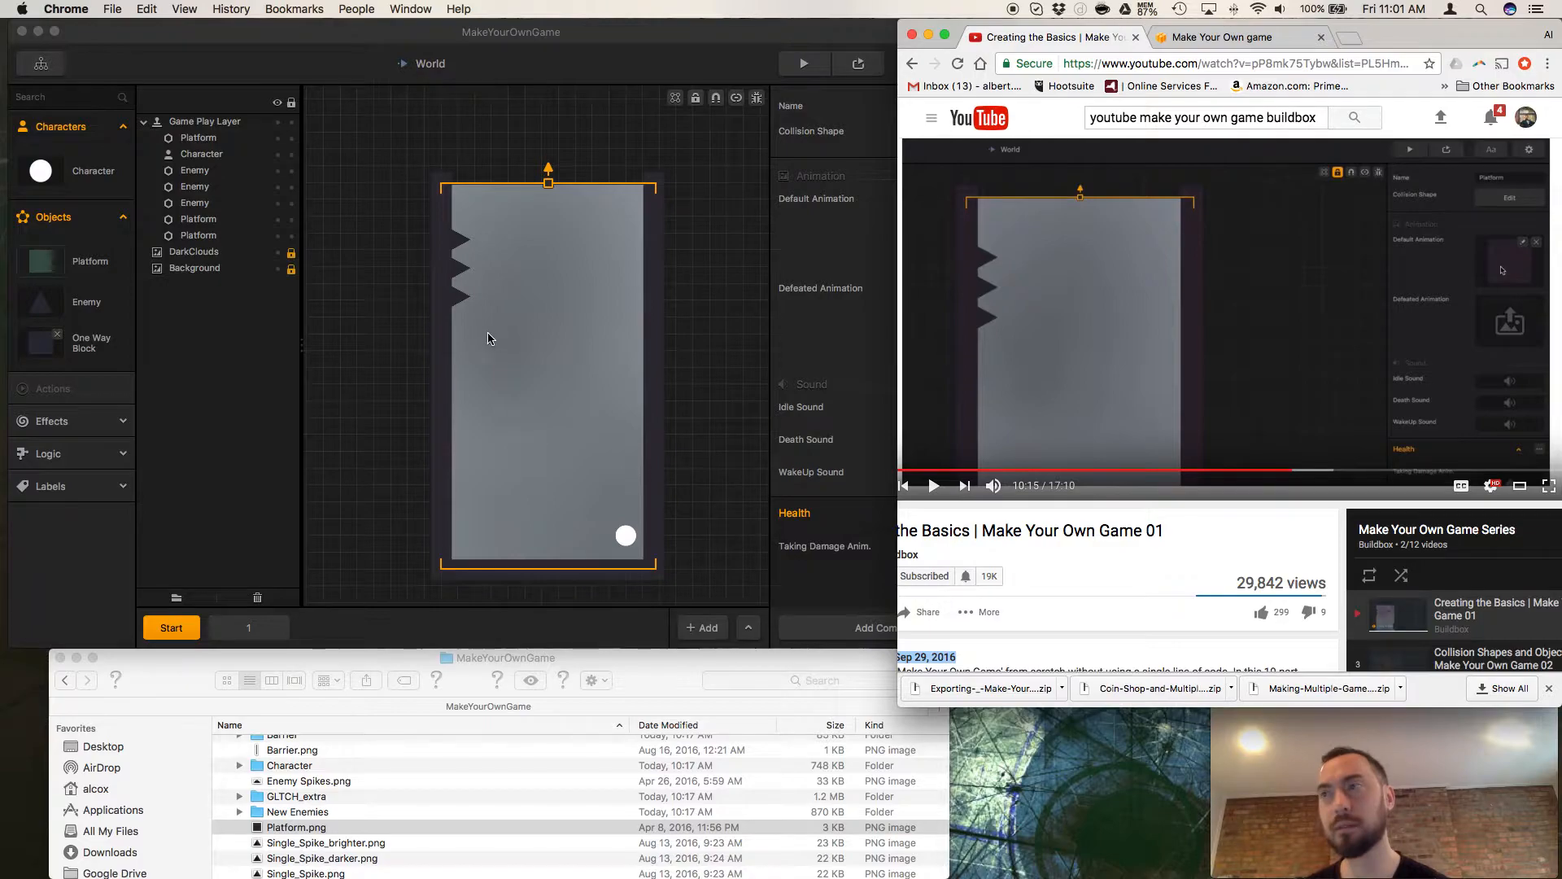
scroll(475, 343, up, 2)
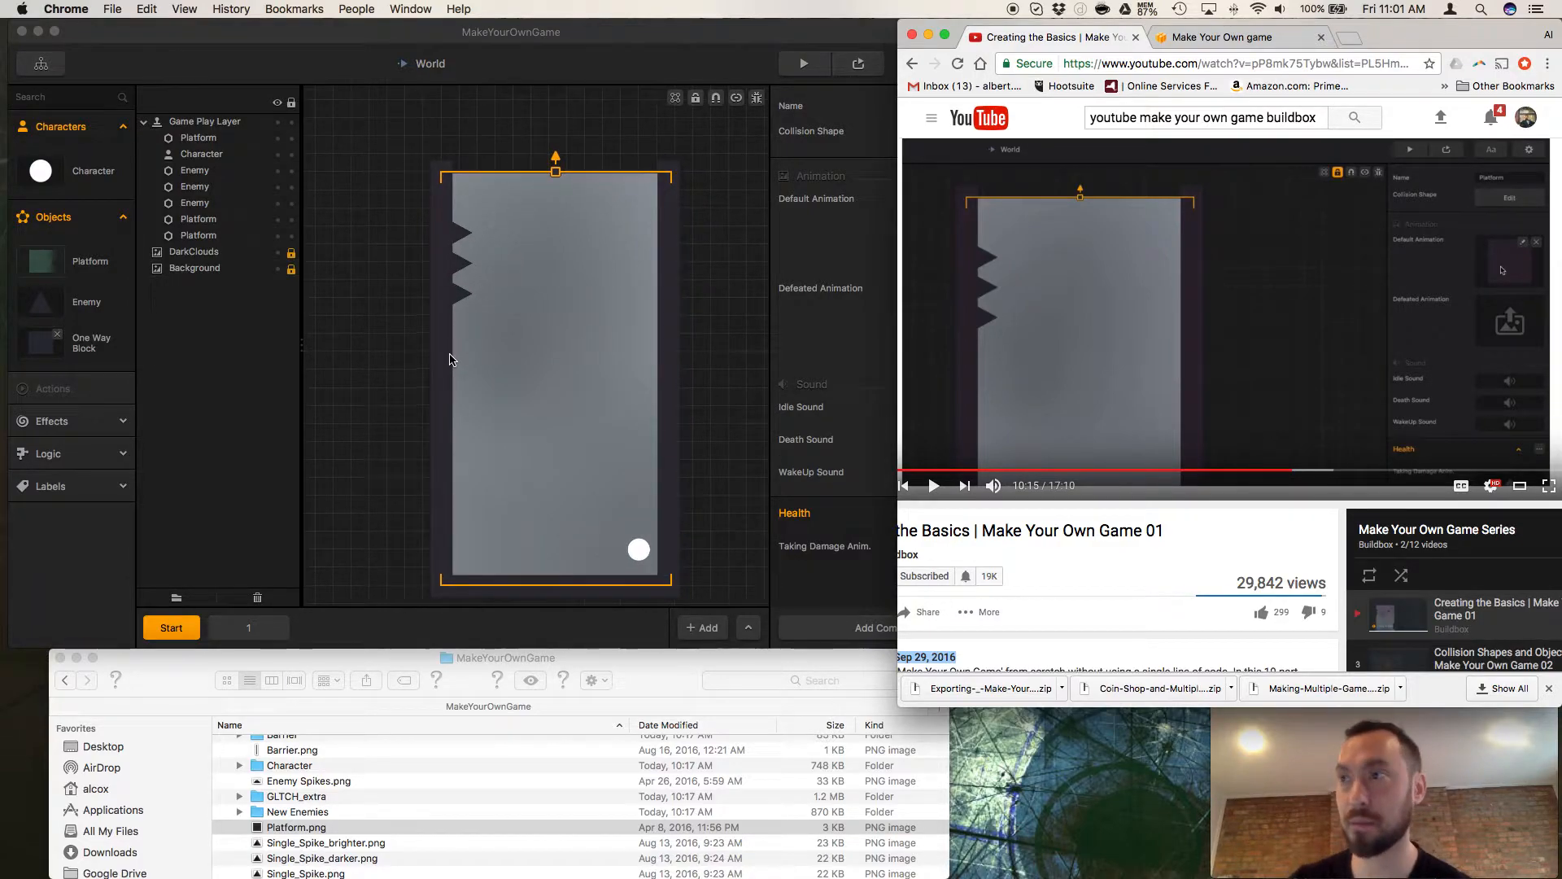
click(393, 360)
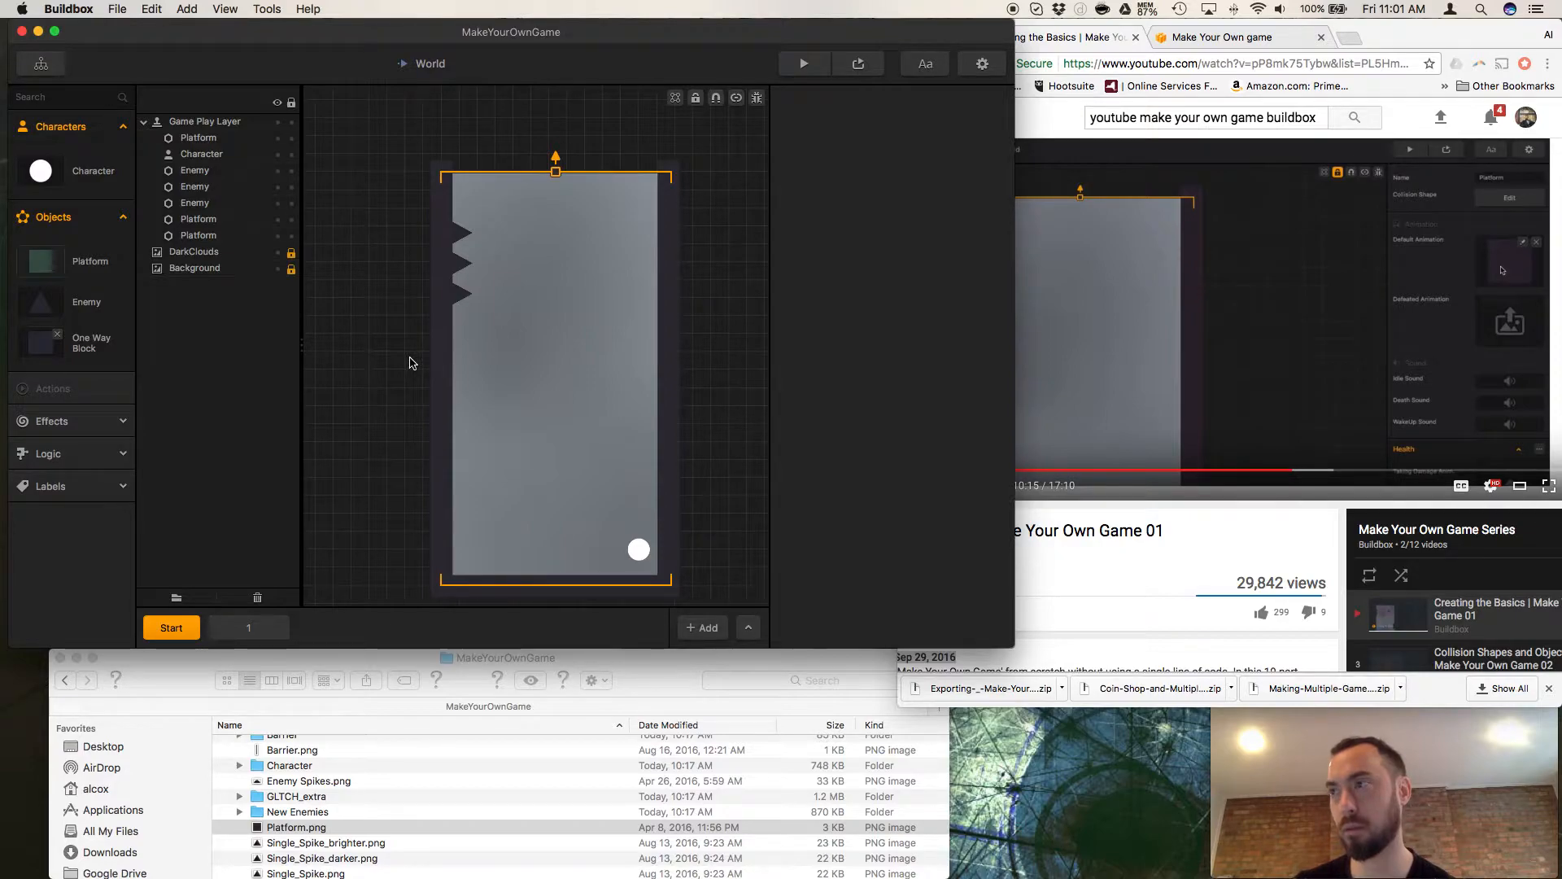
click(96, 266)
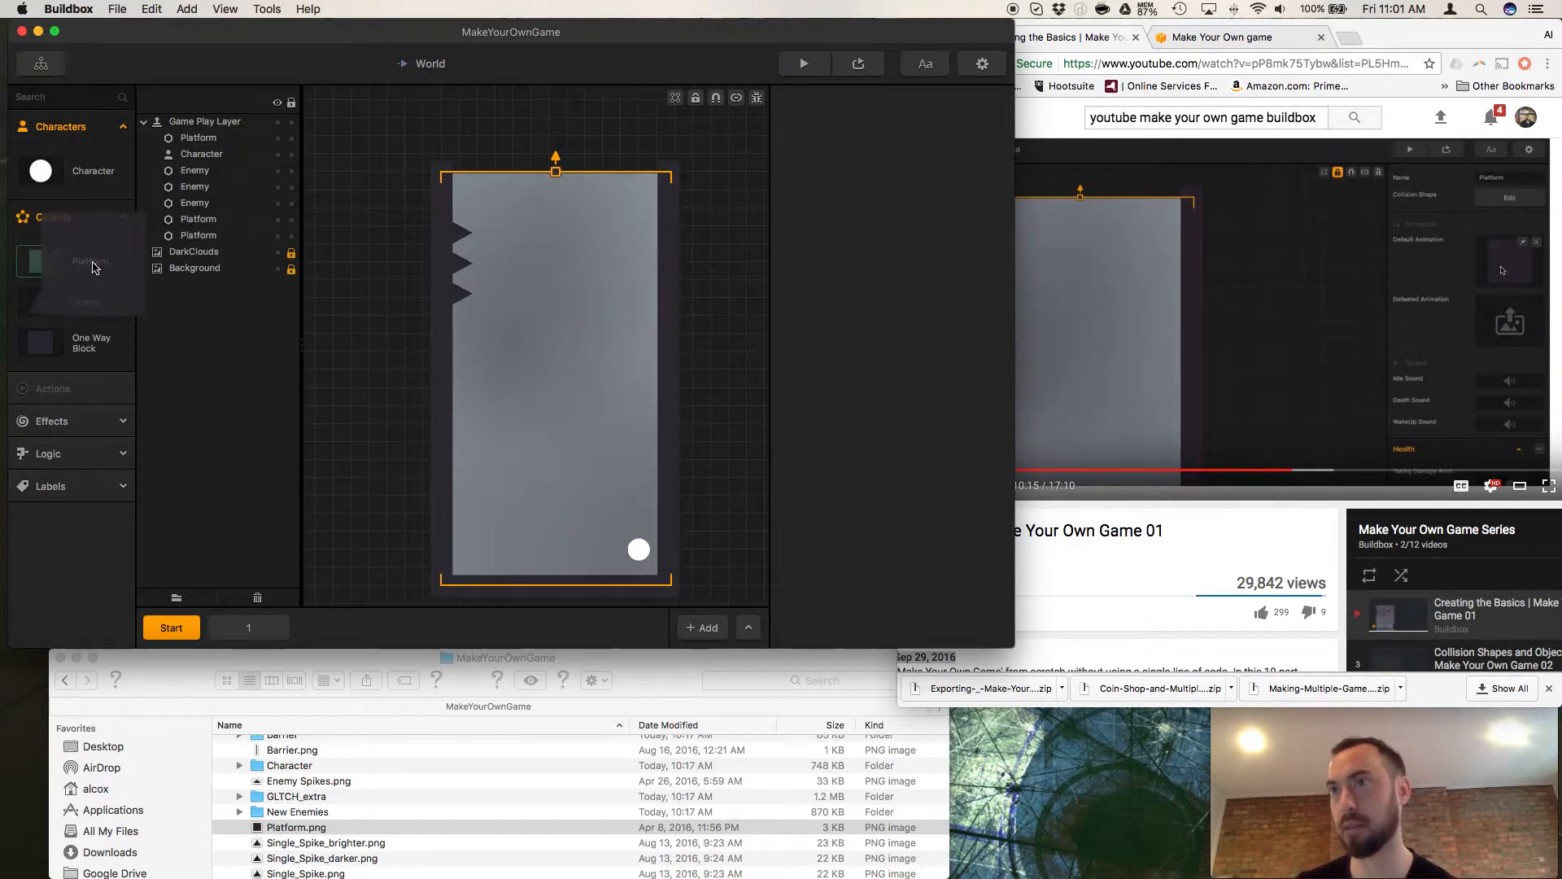
click(95, 265)
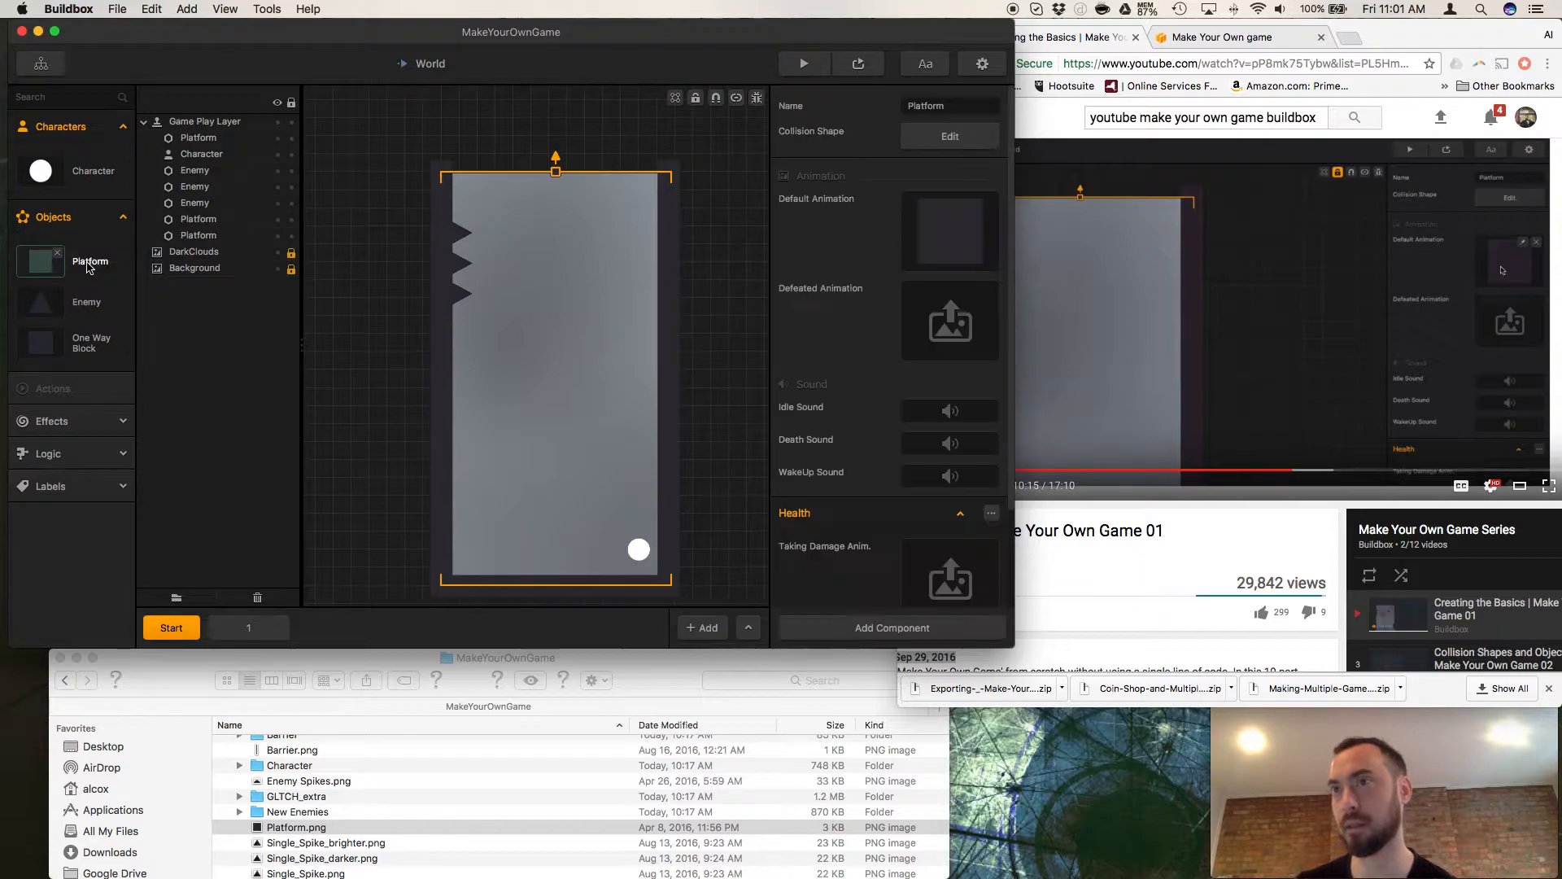
click(151, 9)
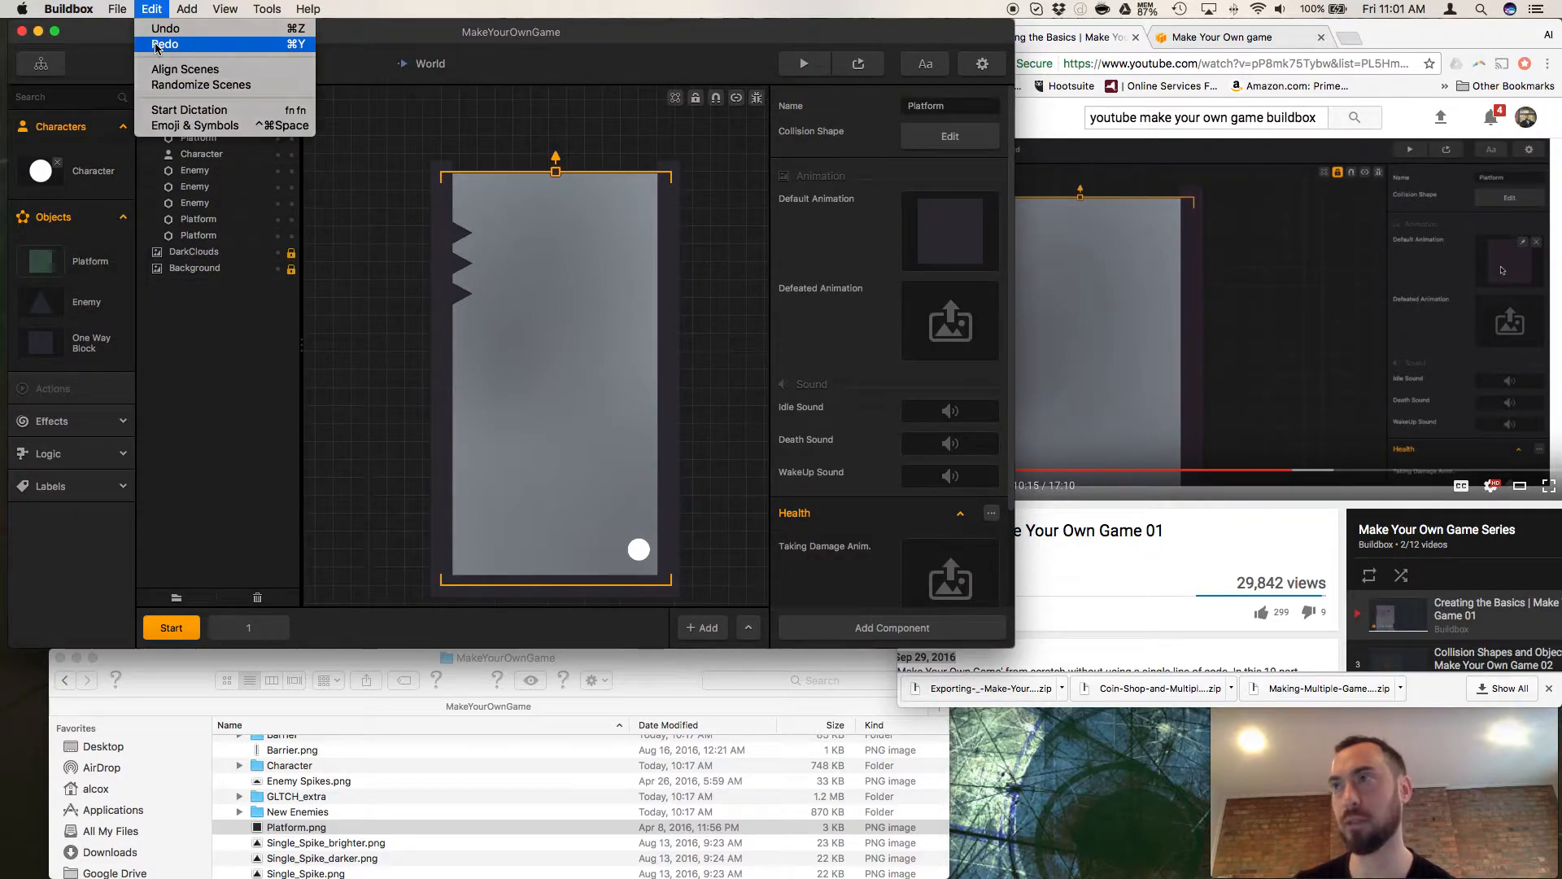
click(166, 30)
click(86, 267)
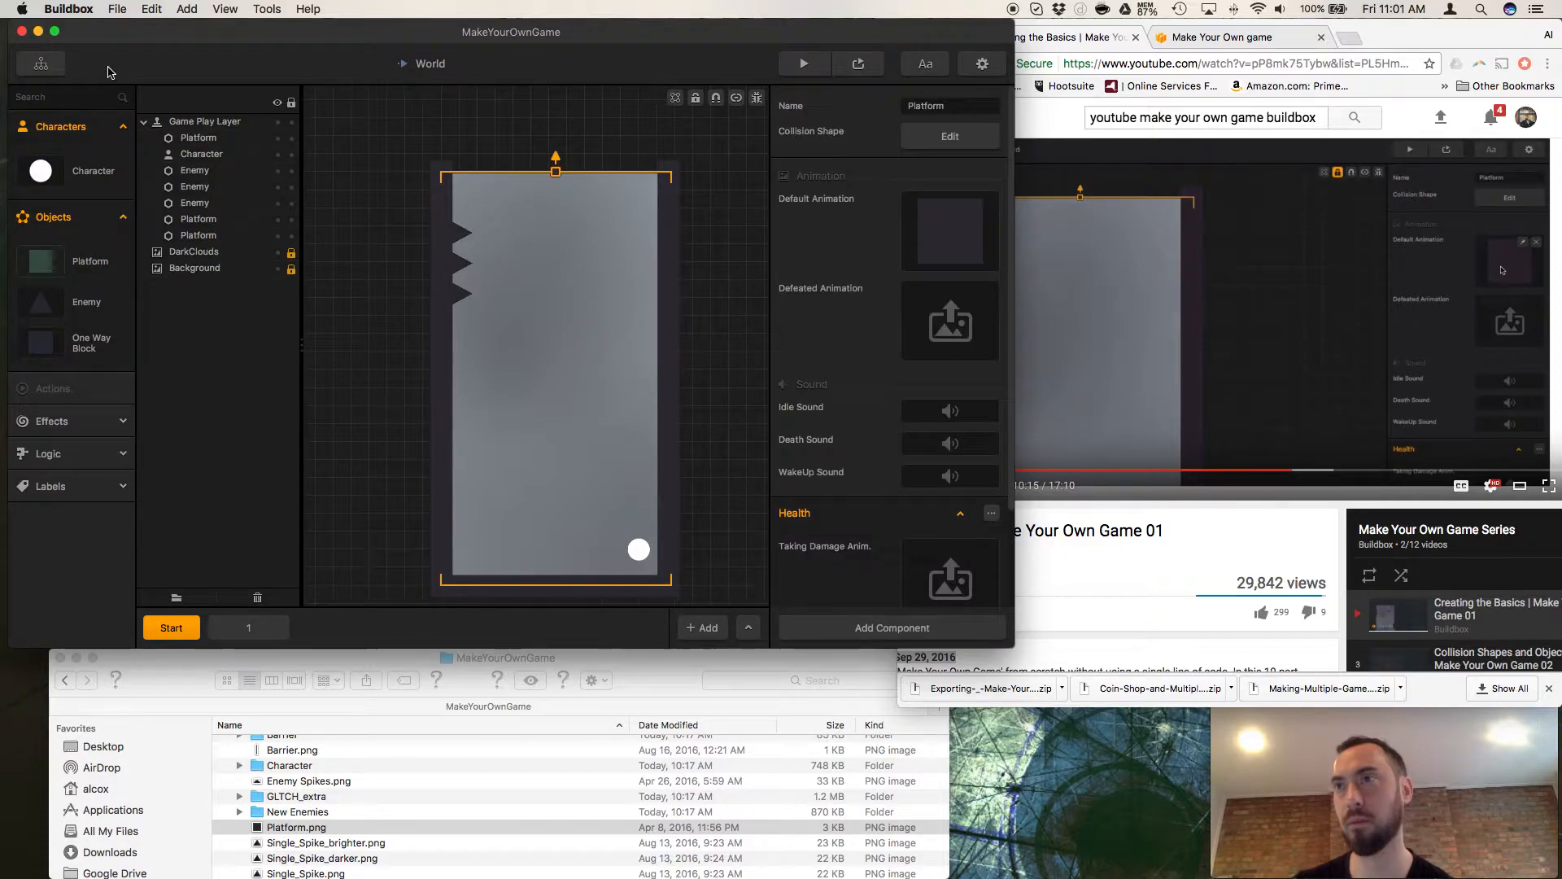
click(151, 10)
click(165, 44)
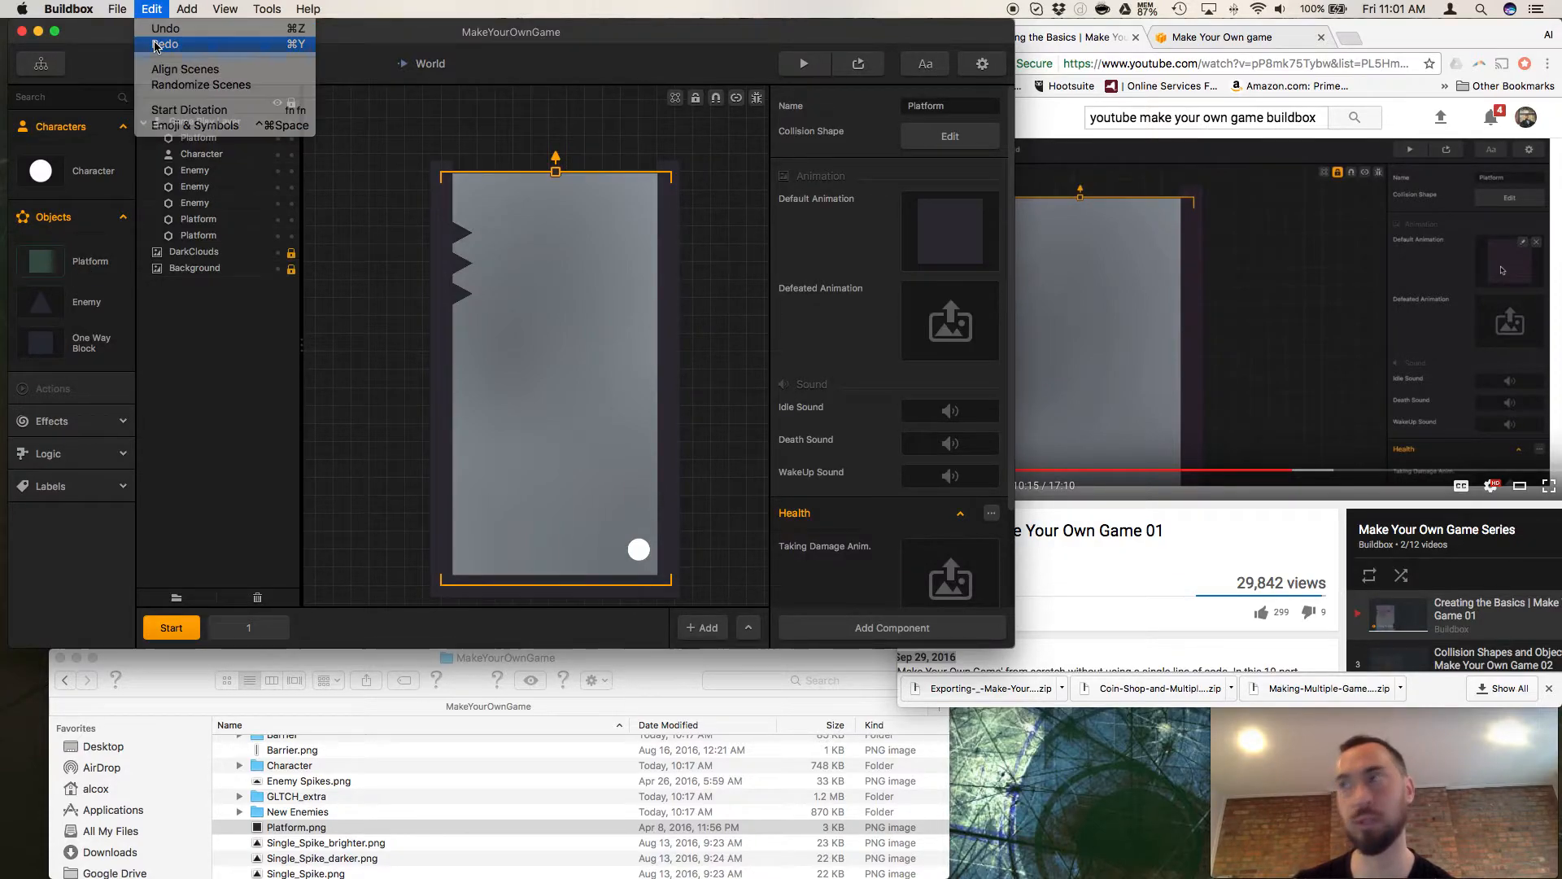
click(787, 449)
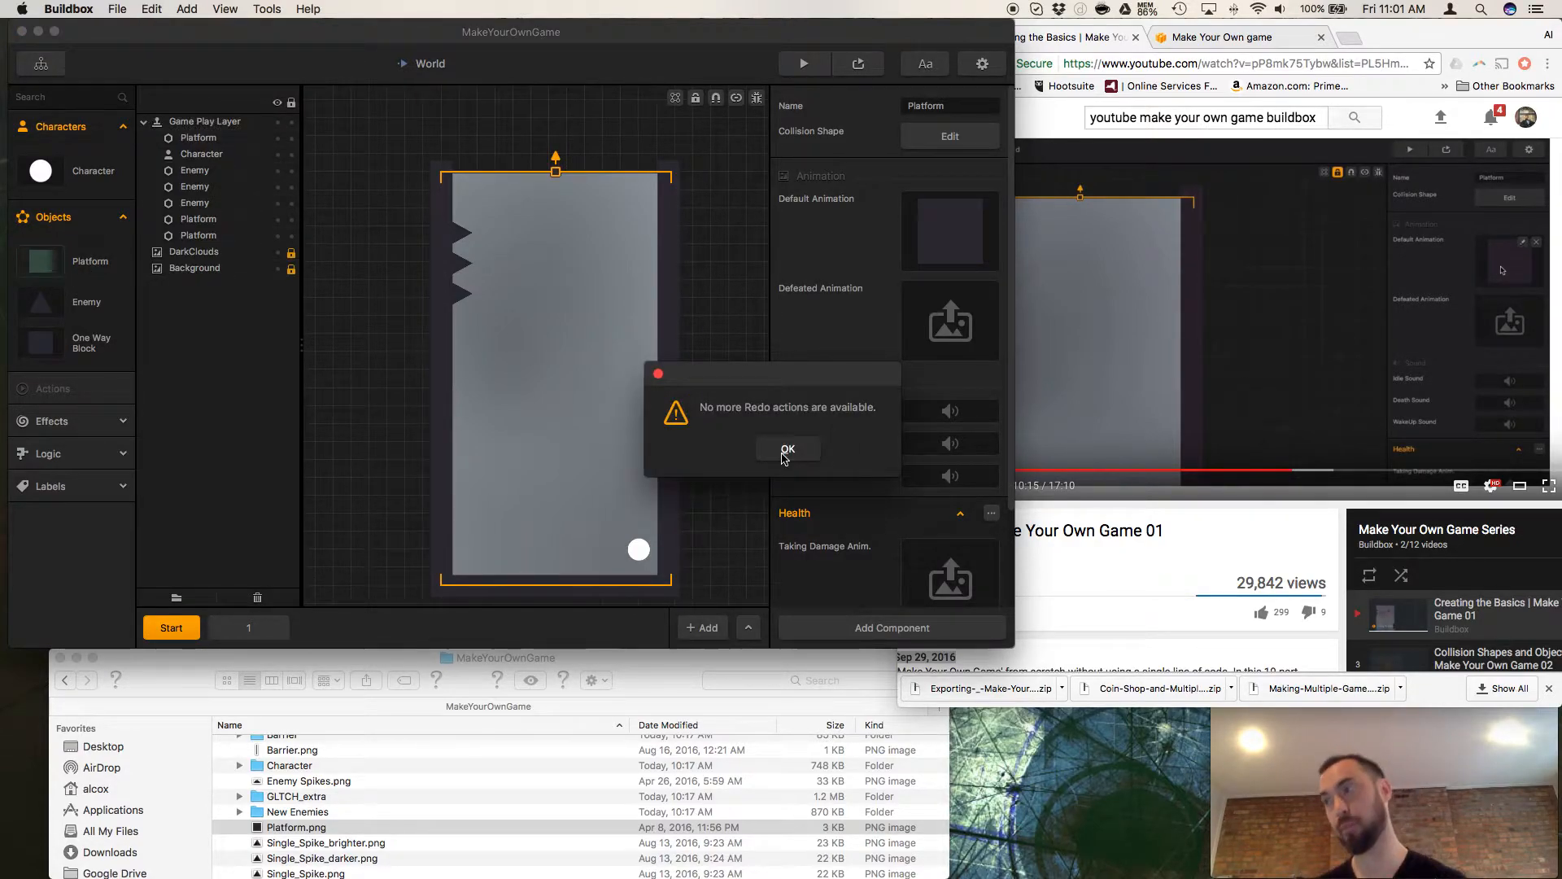
Resume the tutorial in Chrome from 10:15 to watch the Enemy graphic replacement.
click(1188, 534)
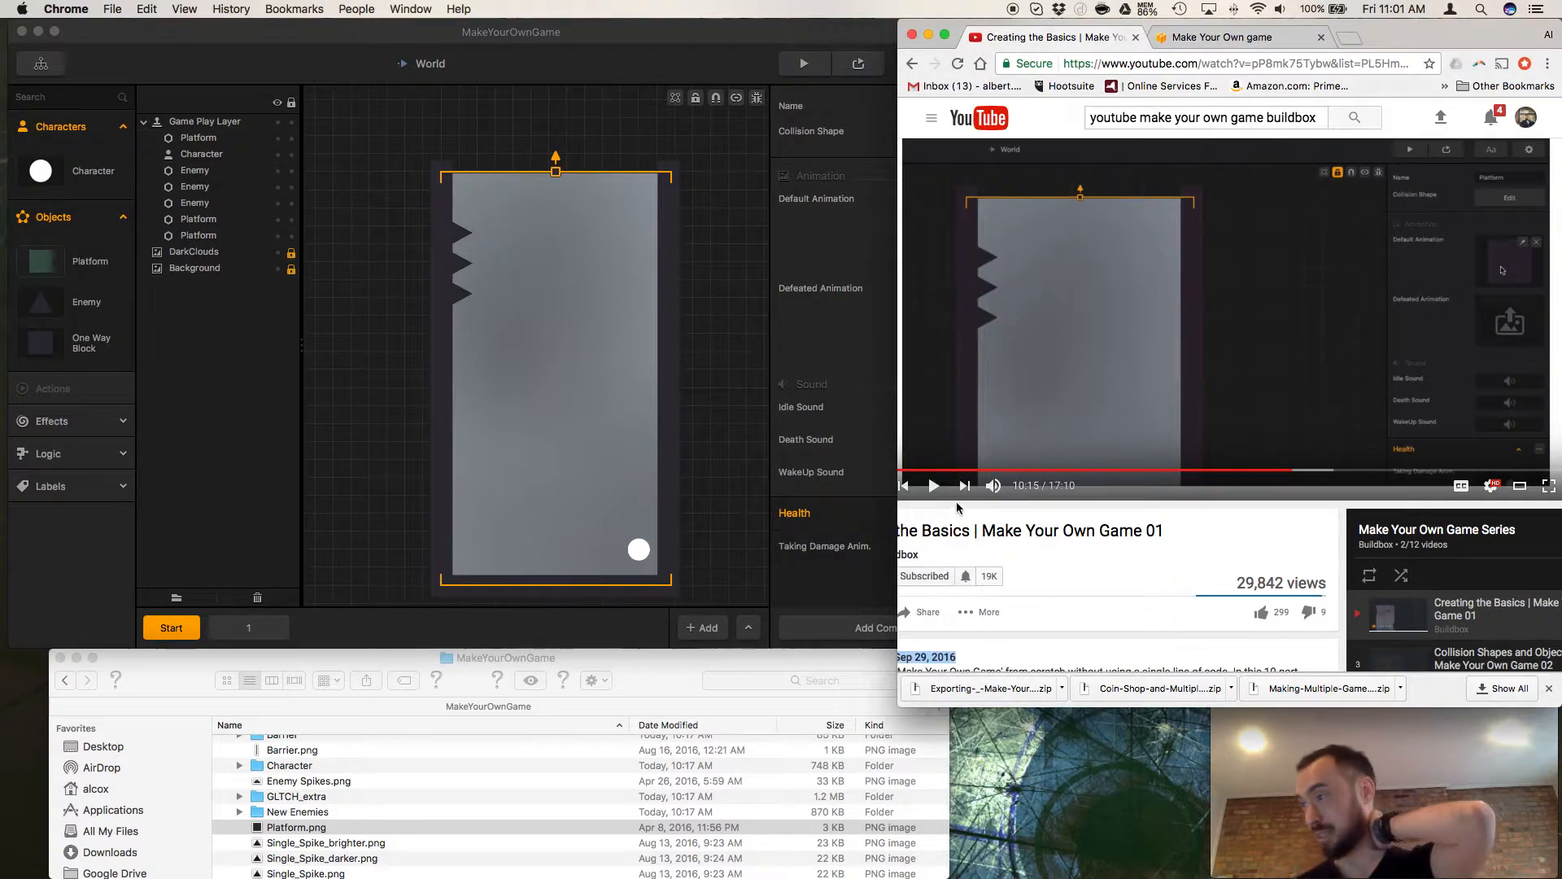
click(934, 486)
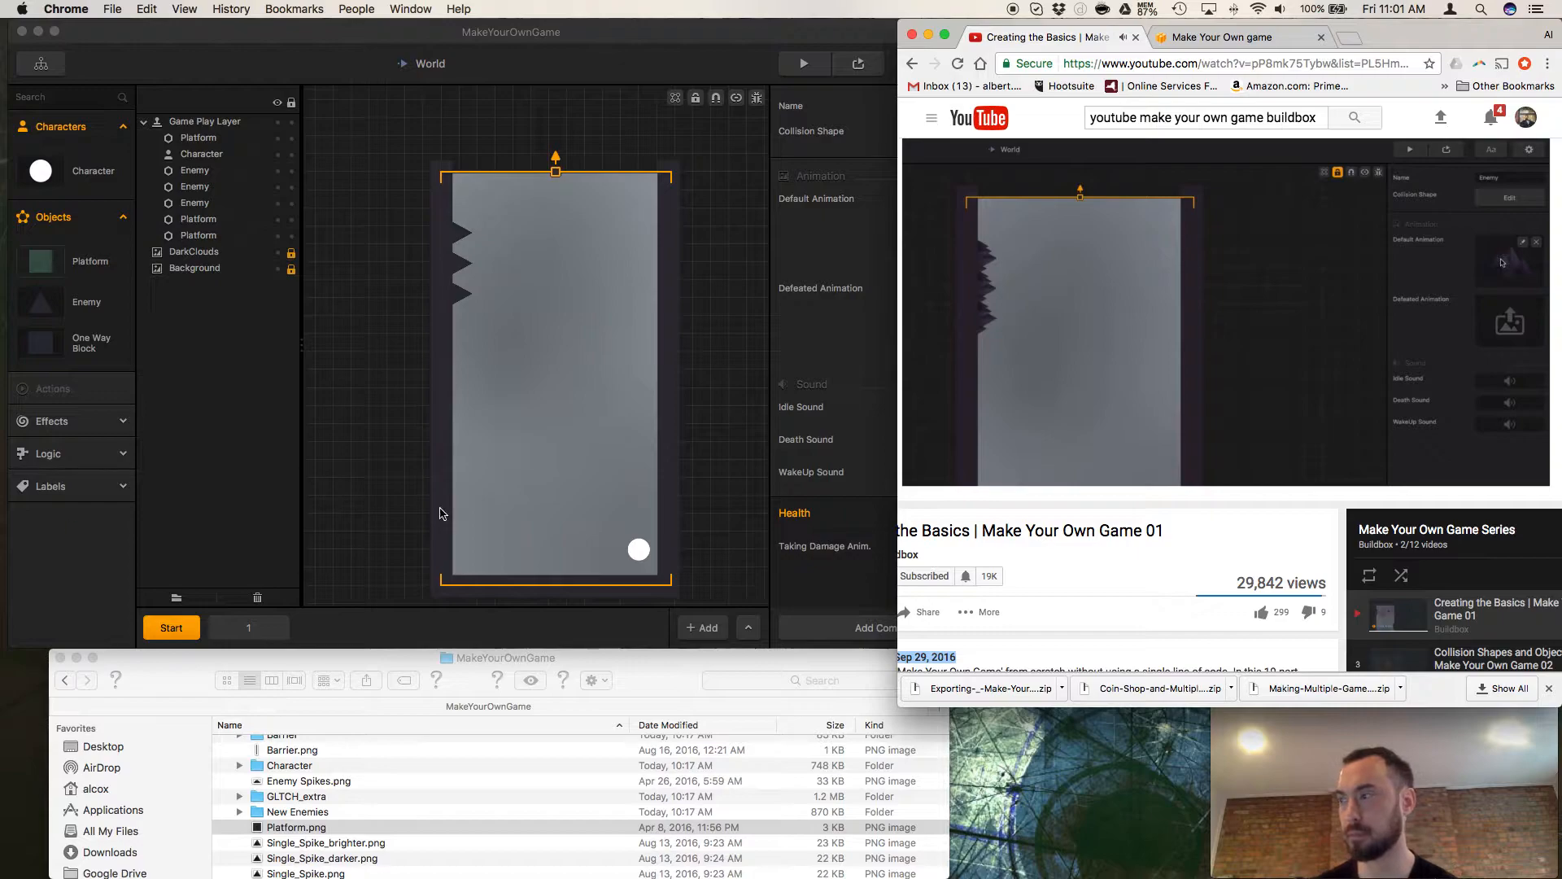
Expand the New Enemies folder in Finder and select Enemy Spikes.png above it.
scroll(334, 802, down, 2)
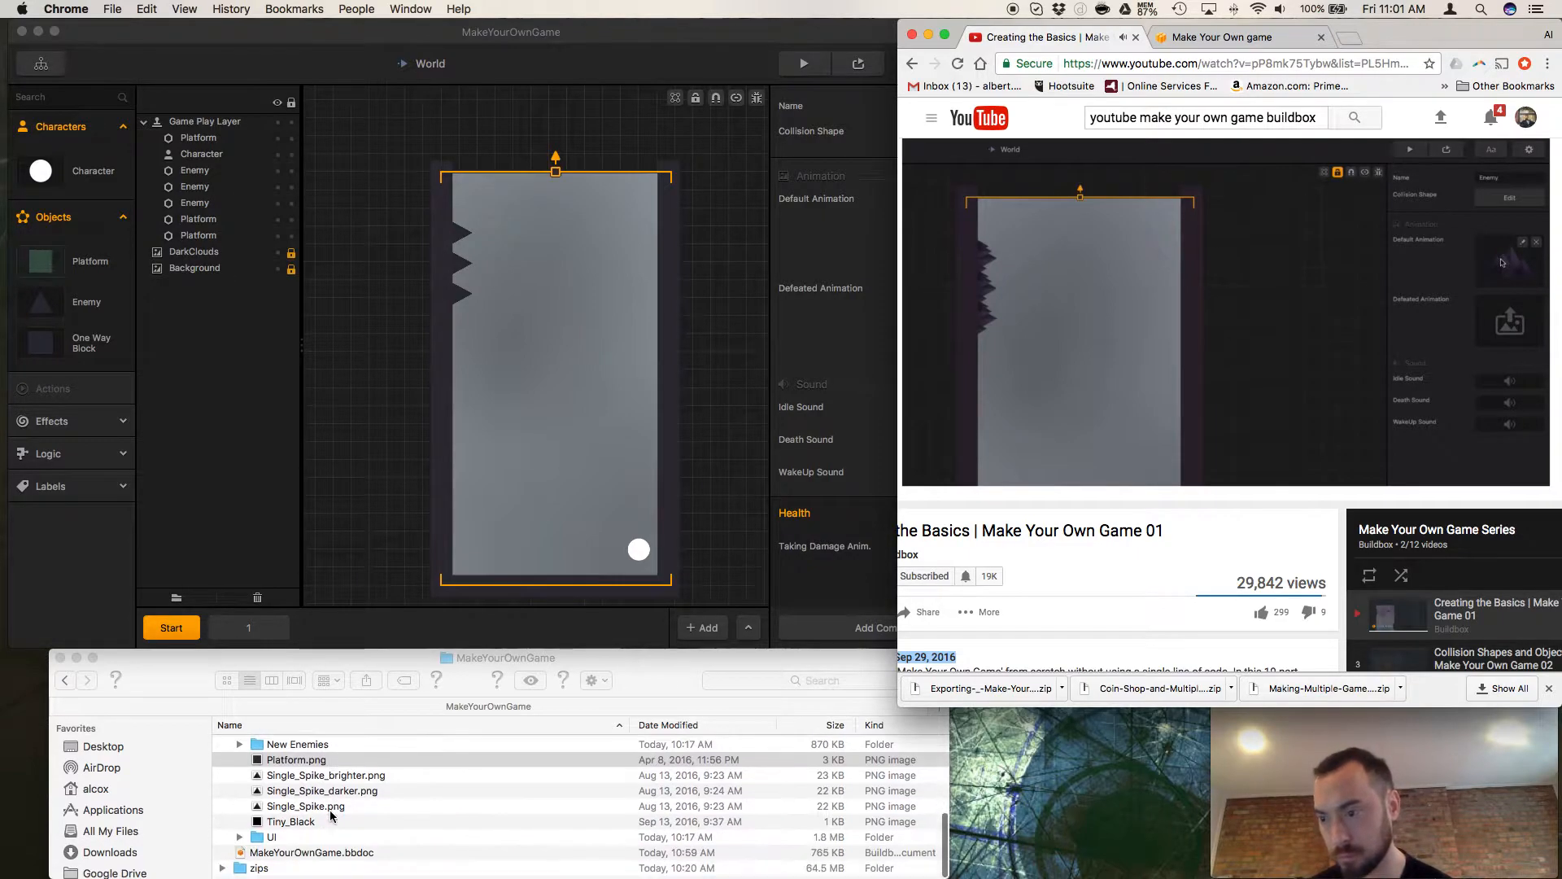
click(248, 794)
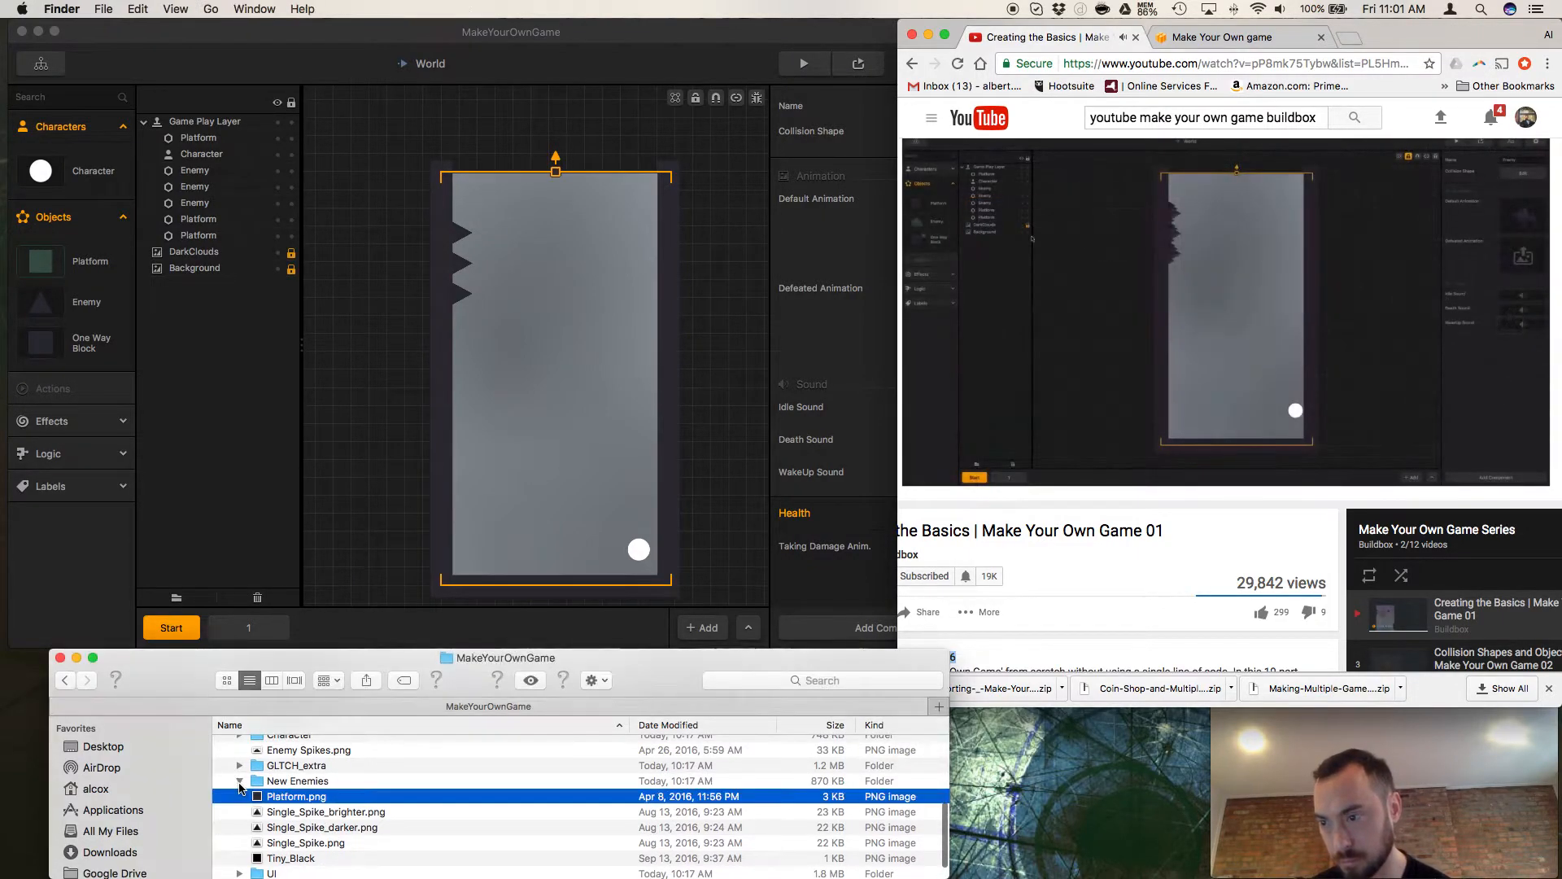
click(239, 778)
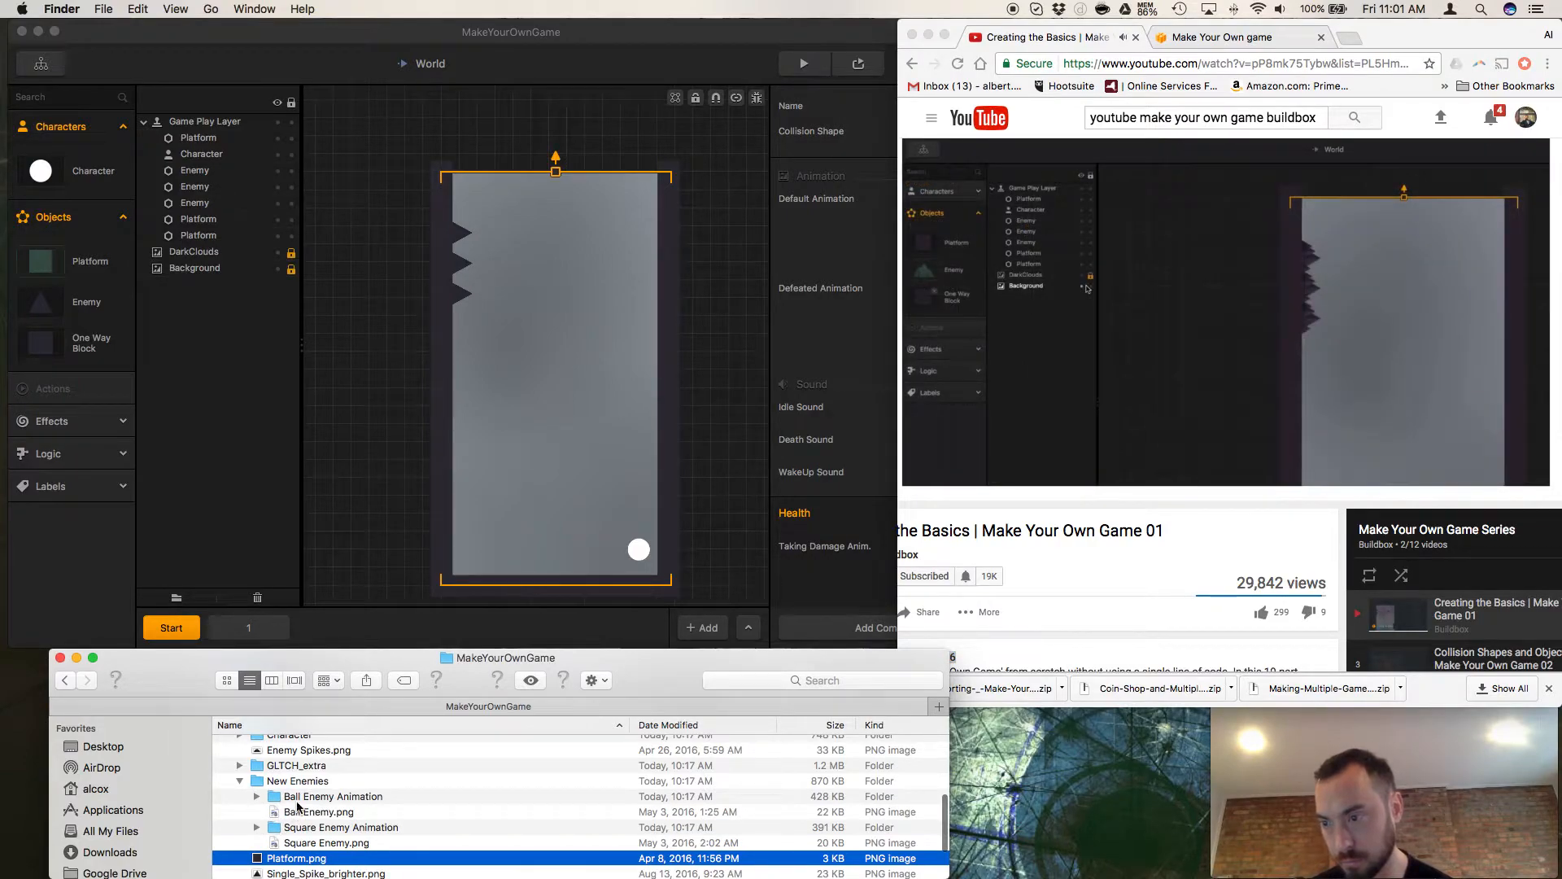
click(298, 752)
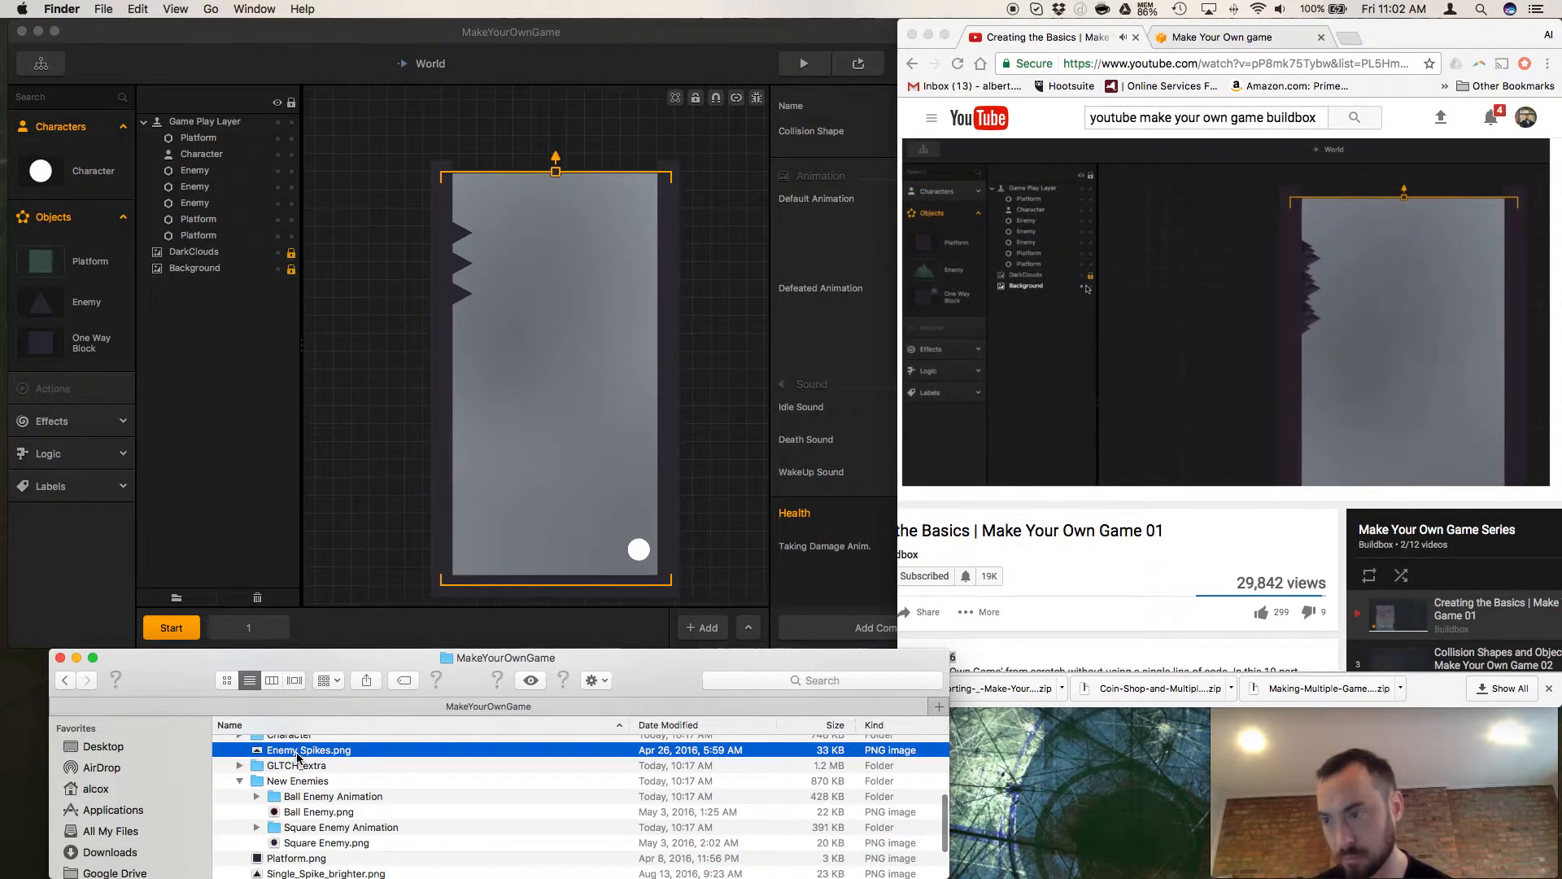
Replace the Enemy object's Default Animation in Buildbox with Enemy Spikes.png from the MakeYourOwnGame folder.
key(space)
key(space)
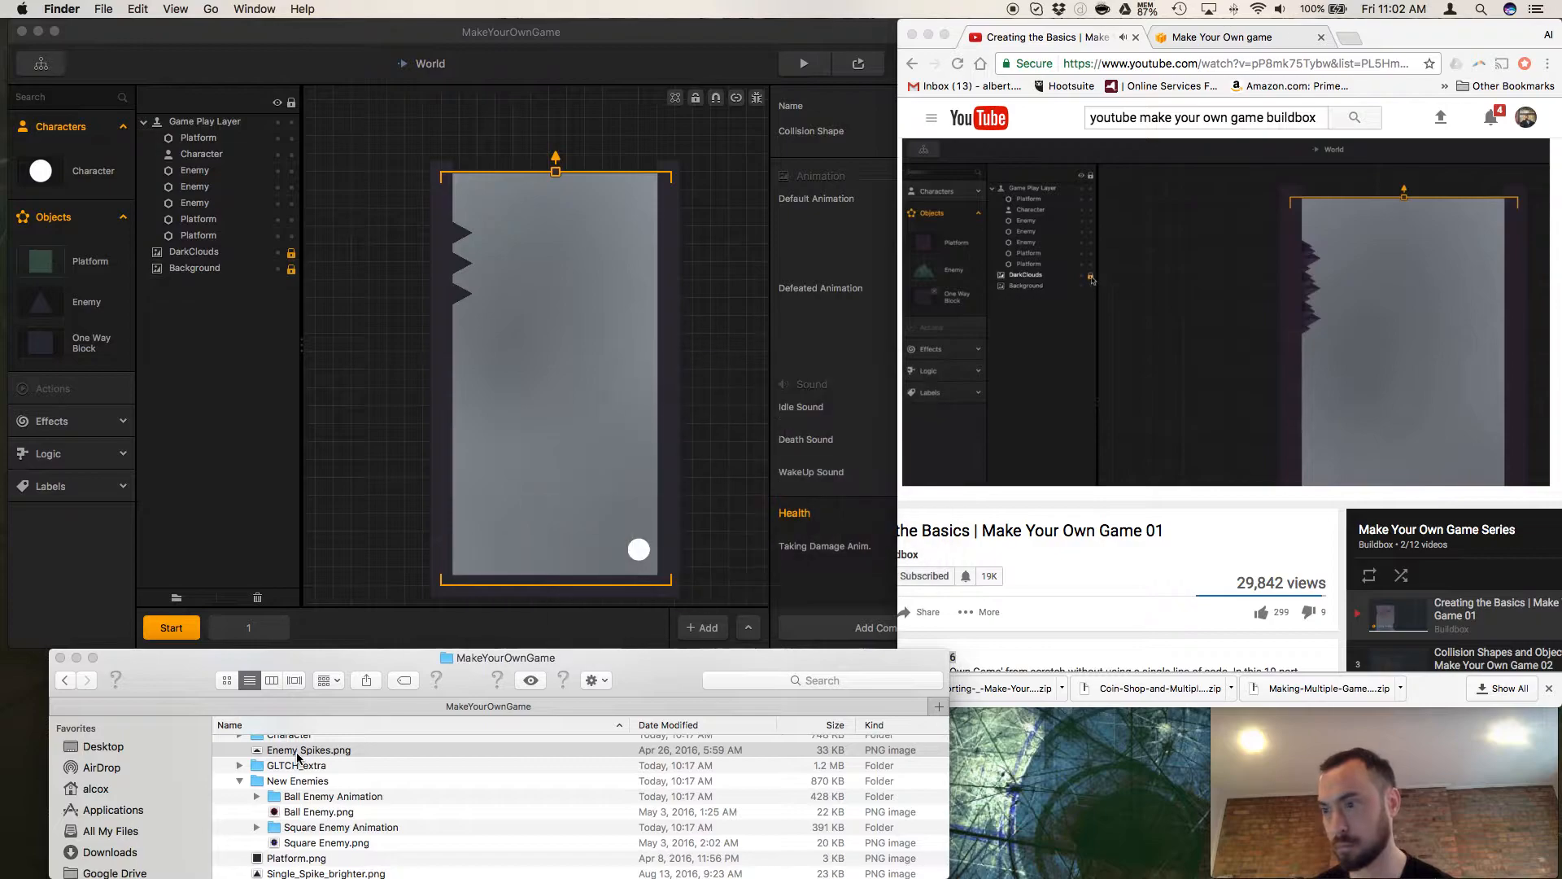
click(86, 303)
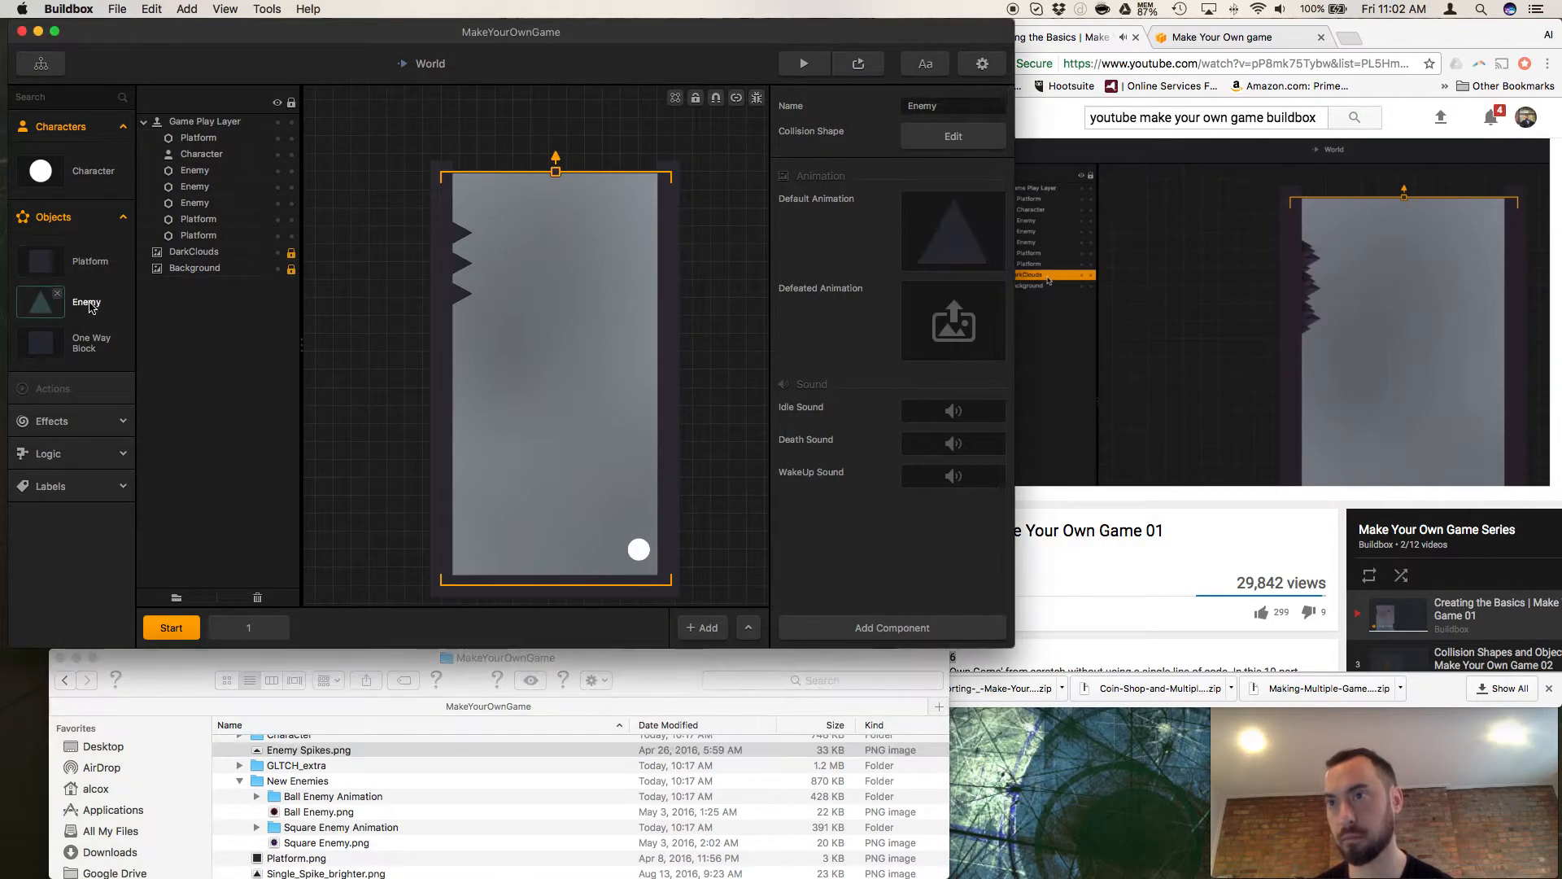
drag(294, 757, 936, 252)
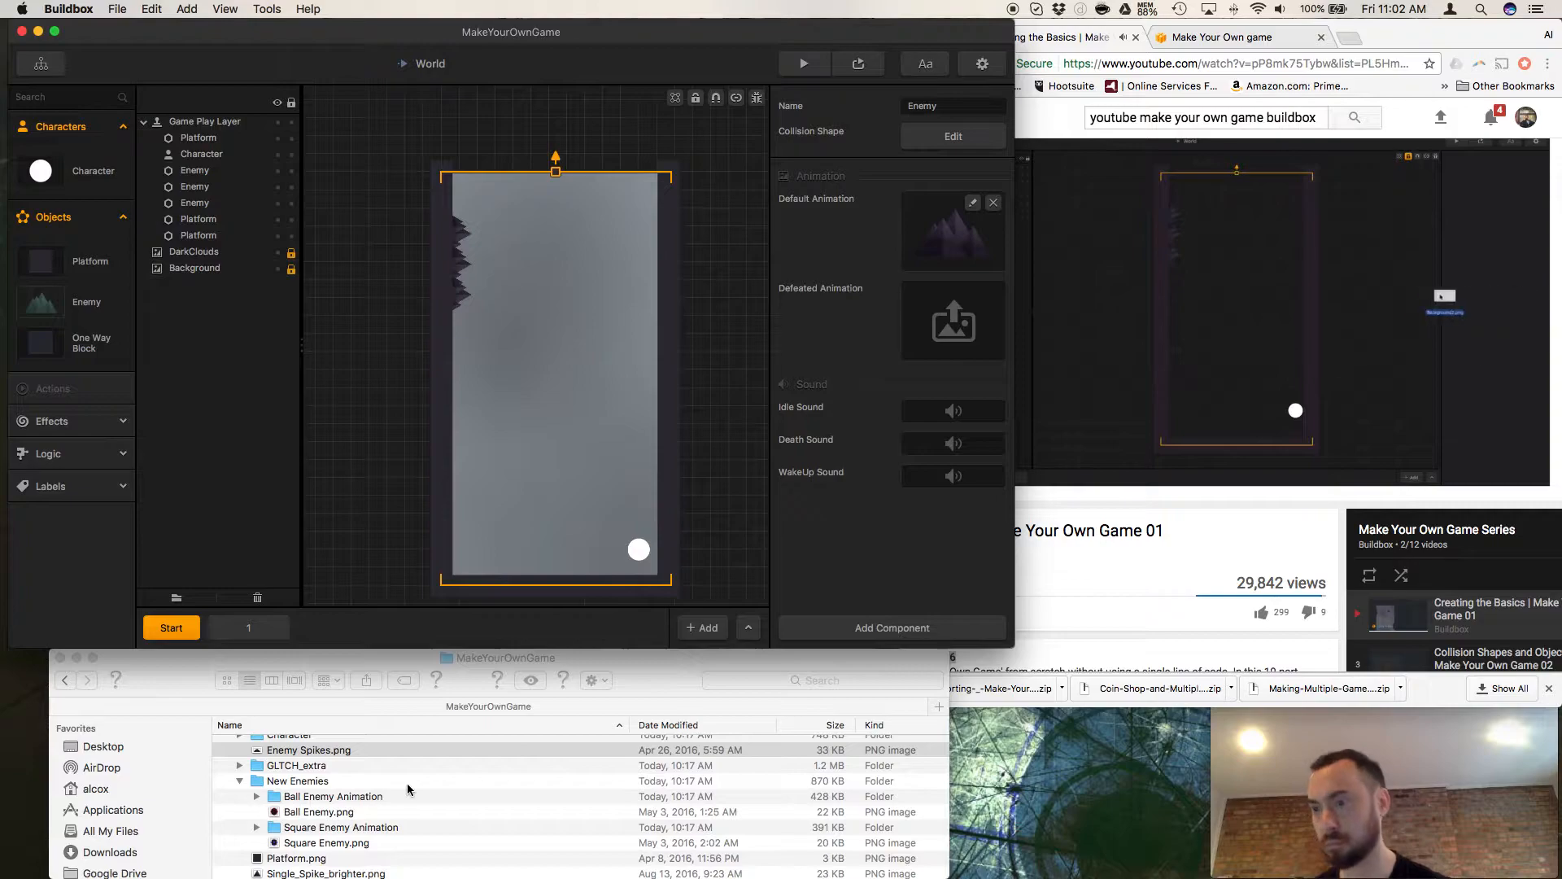
Add Background1.png from the Graphics copy folder to the World scene as a Background.
scroll(337, 814, up, 5)
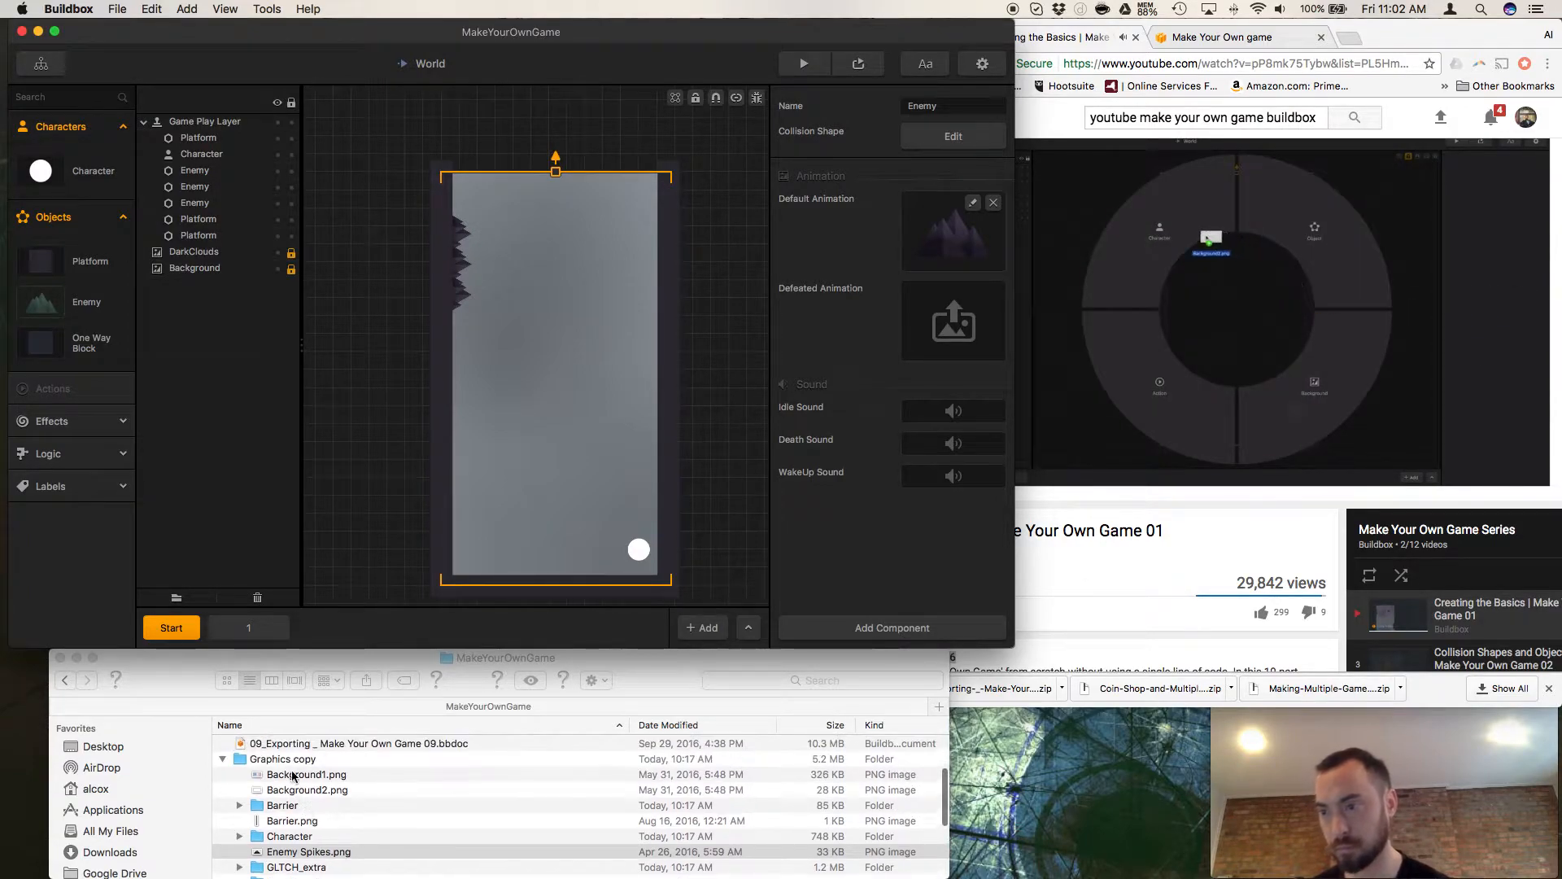
click(285, 775)
drag(285, 778, 628, 458)
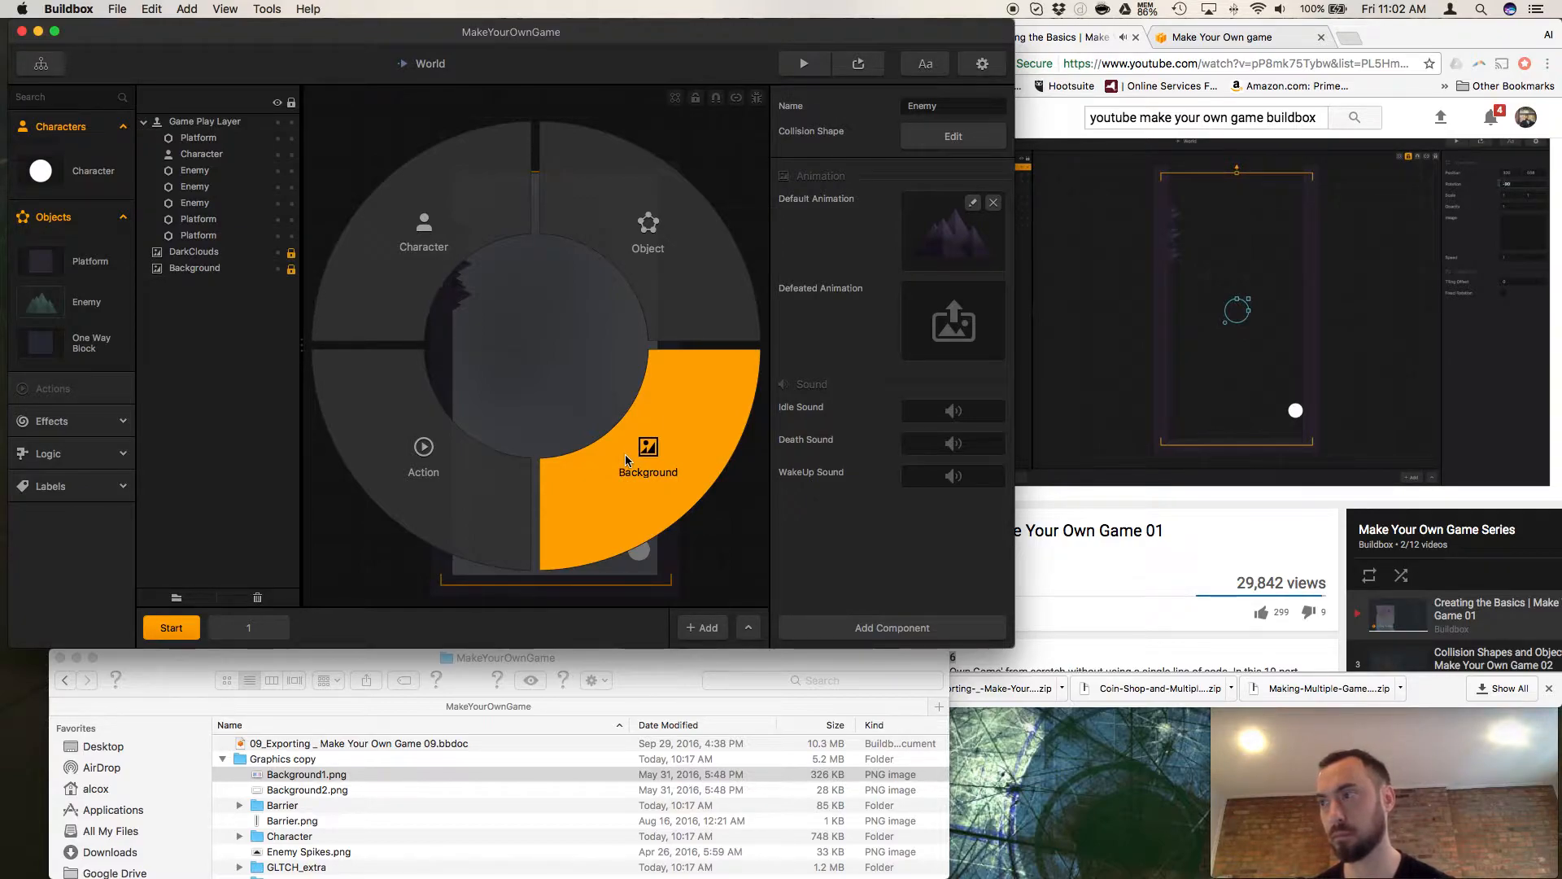
click(602, 518)
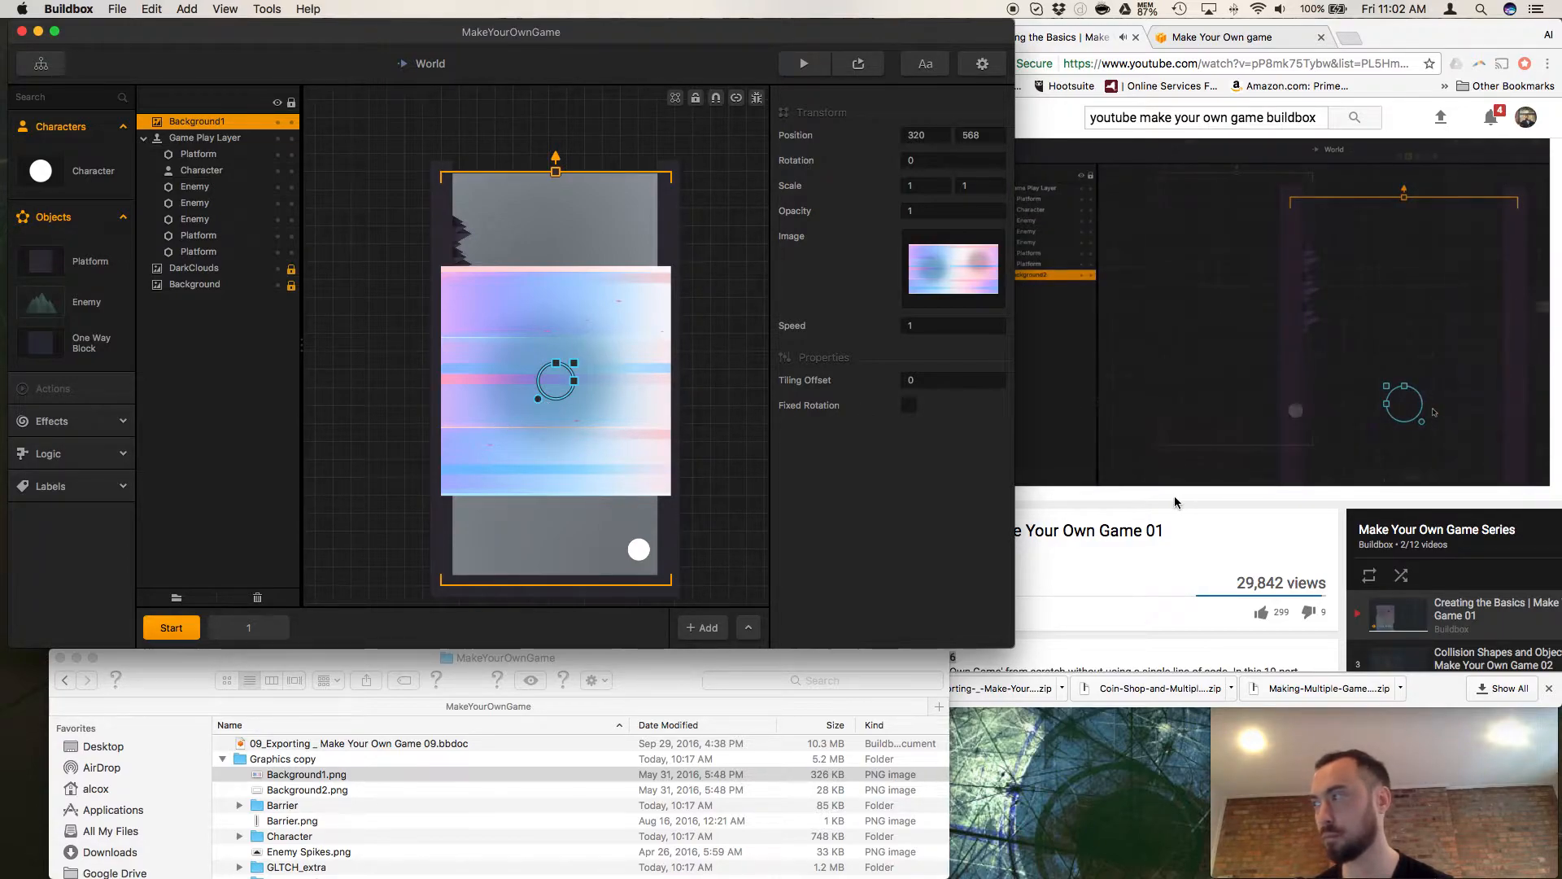
Hide the DarkClouds and Background layers, and try to move Background1 beneath the Game Play Layer.
drag(199, 122, 239, 263)
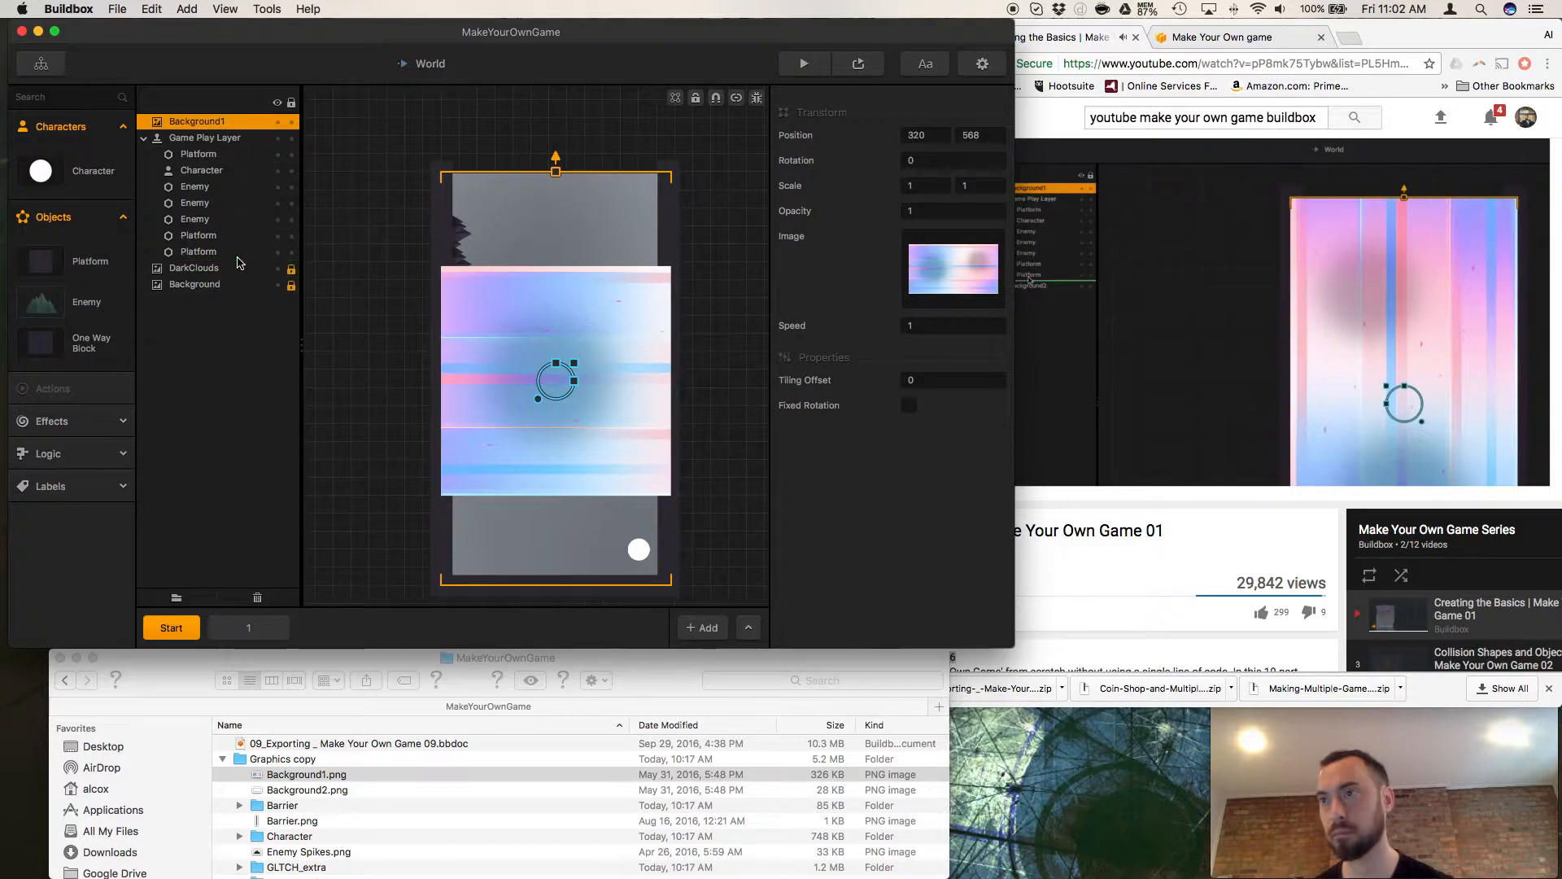
click(277, 269)
click(277, 285)
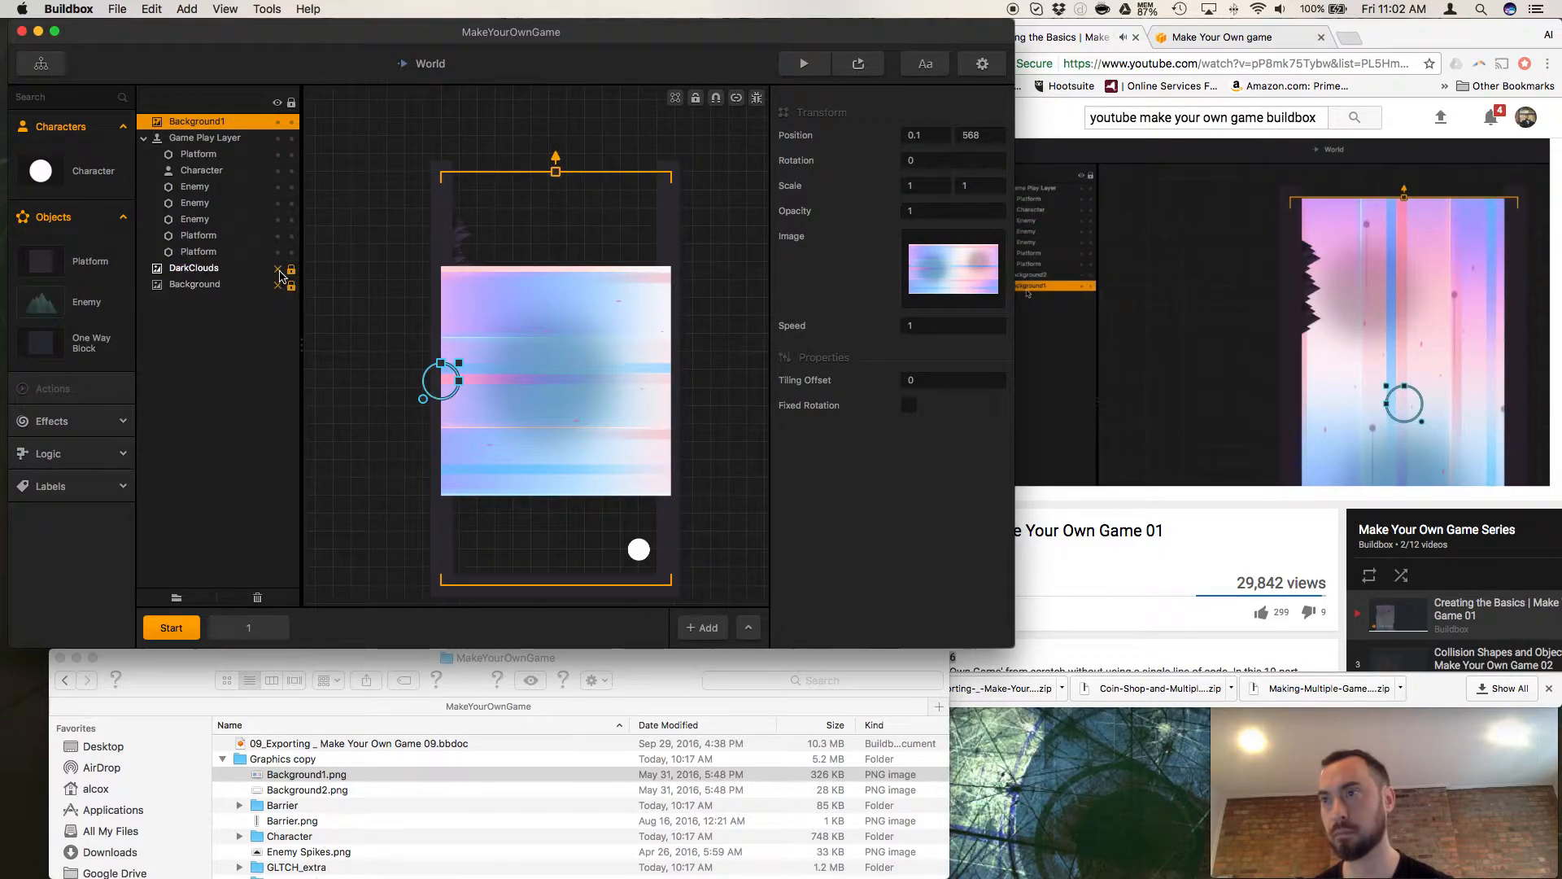
drag(228, 123, 230, 260)
Rotate Background1 by hand to about -86 degrees, and pause the tutorial in Chrome at 11:30.
scroll(424, 396, up, 2)
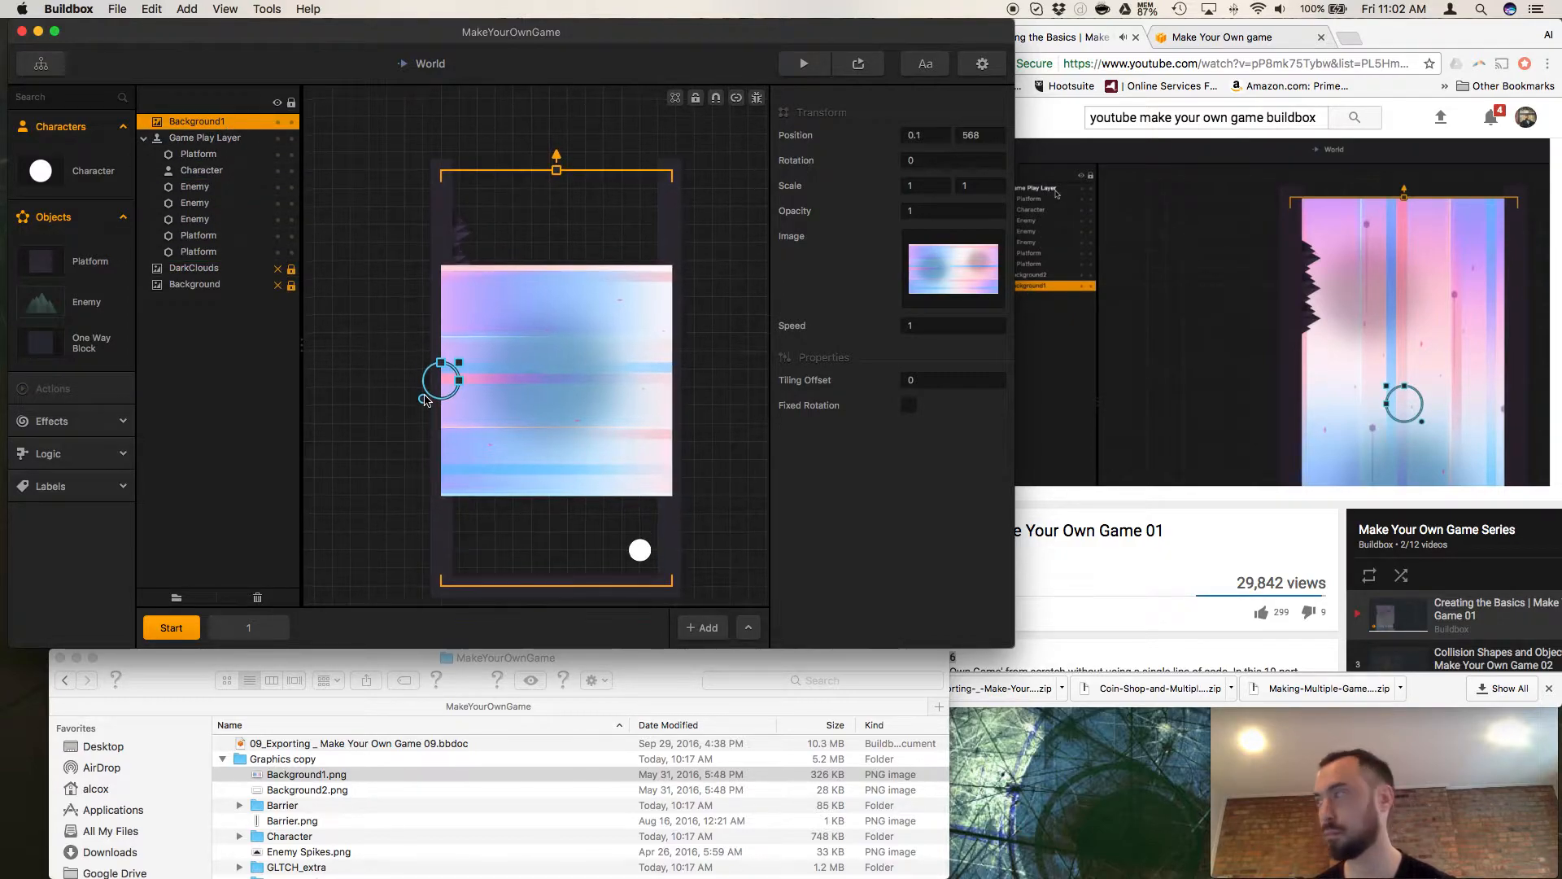
scroll(633, 456, up, 1)
drag(424, 405, 460, 407)
click(1084, 577)
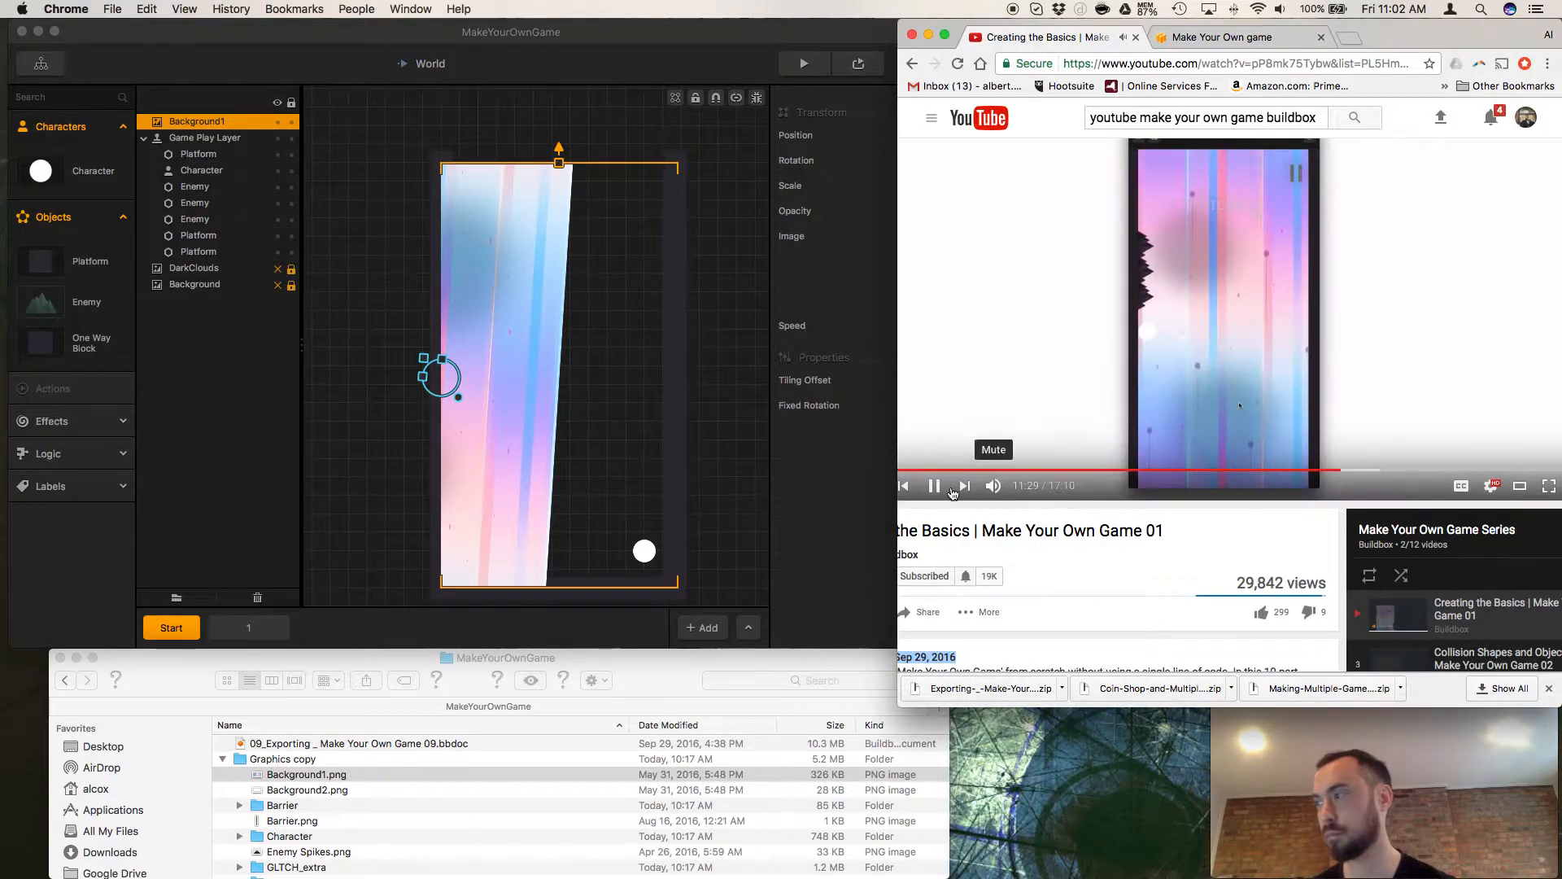
Return to Buildbox, try rescaling Background1 with its scene handles, and undo the scale change.
click(577, 388)
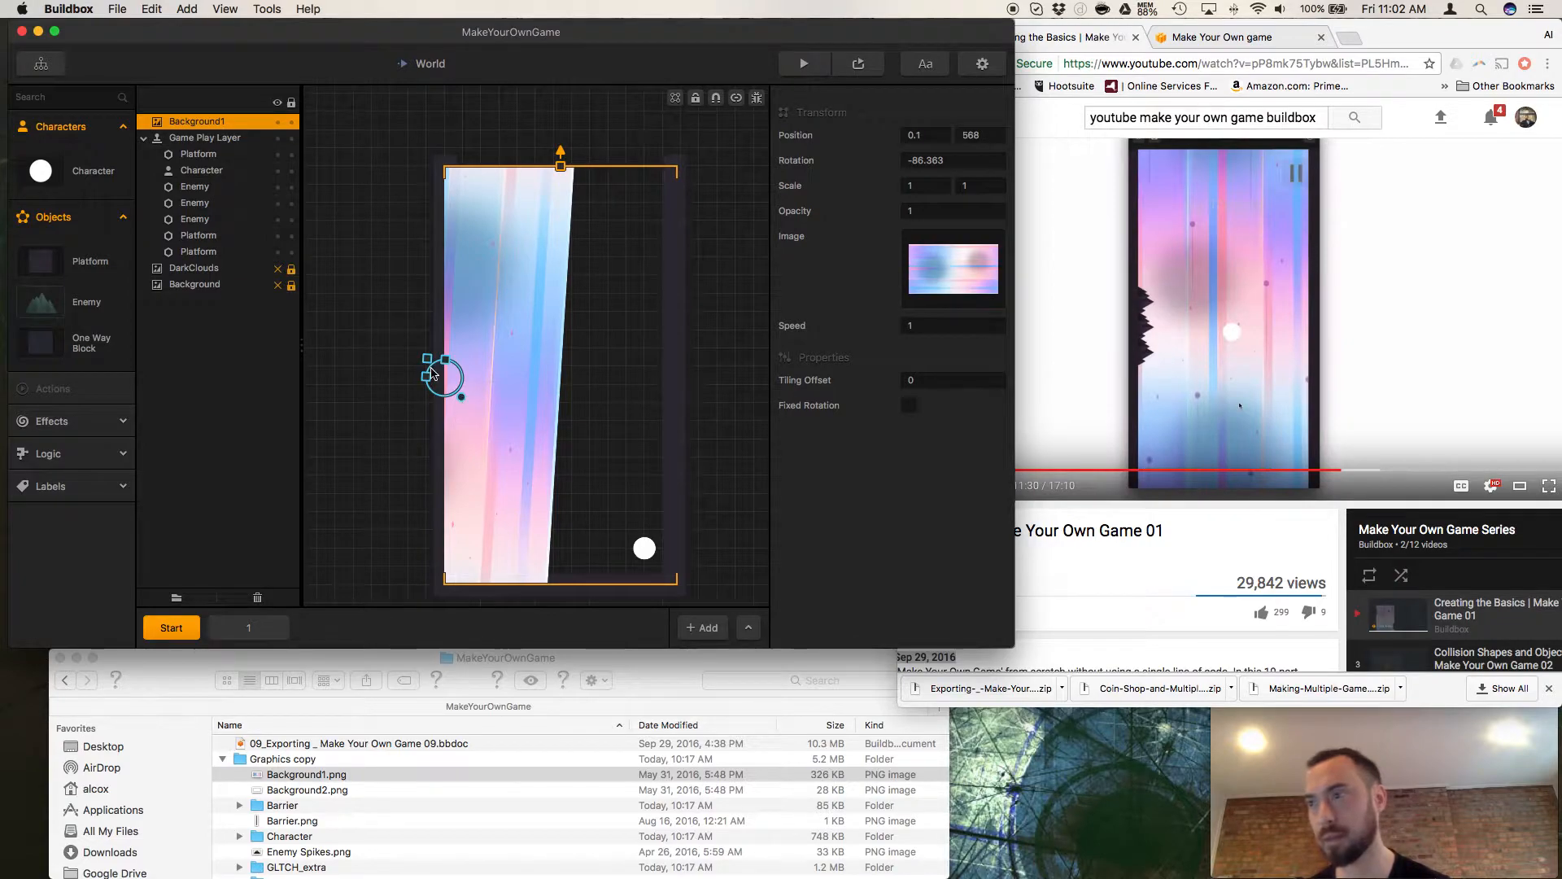
drag(432, 365, 468, 368)
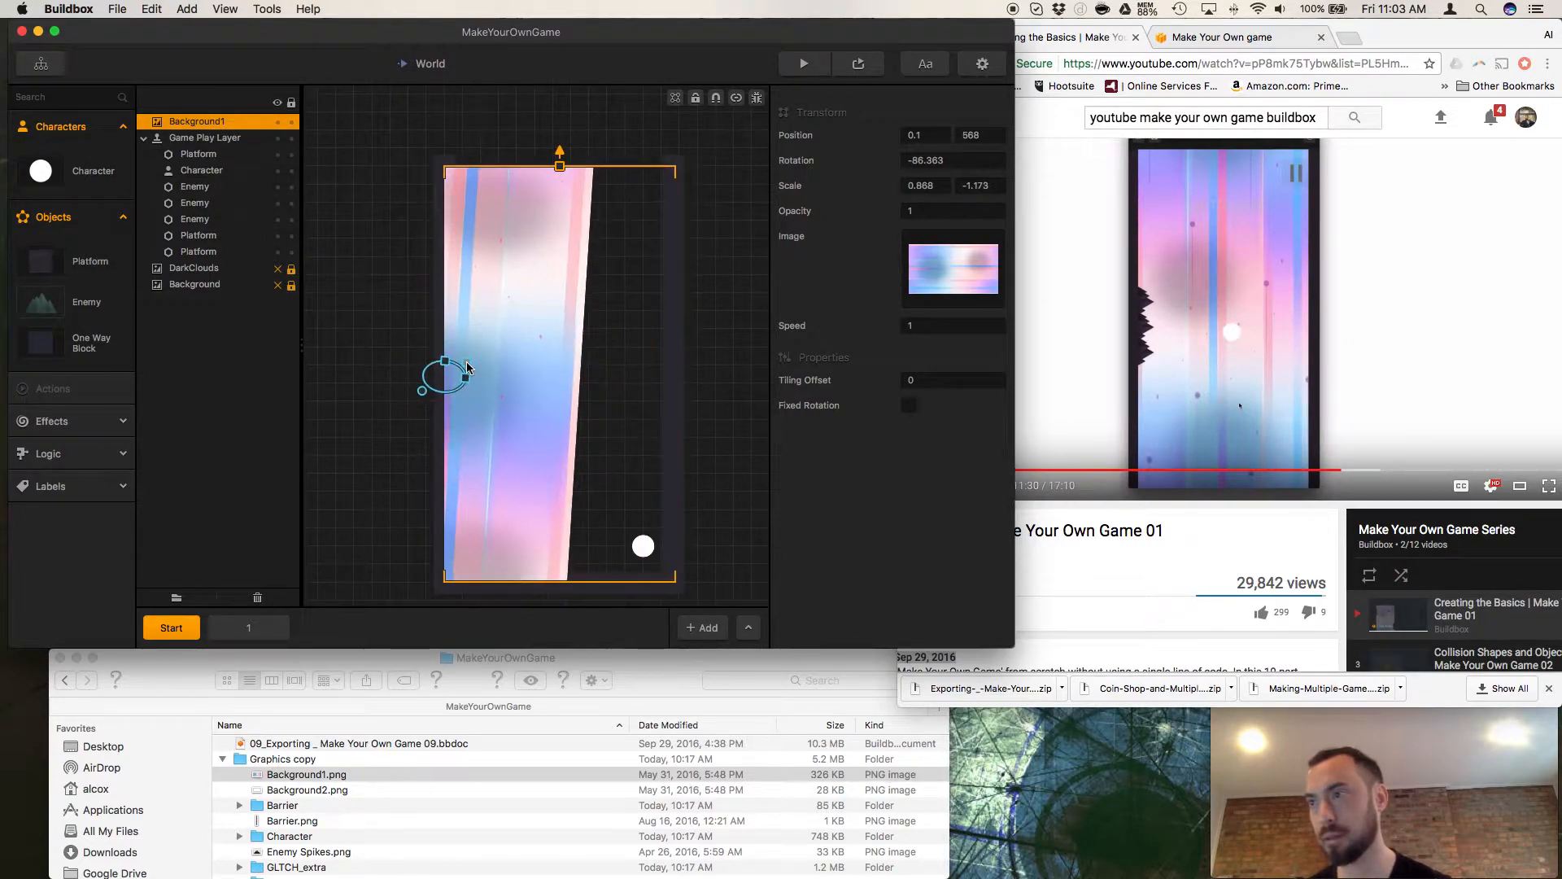
key(super+z)
key(super+z)
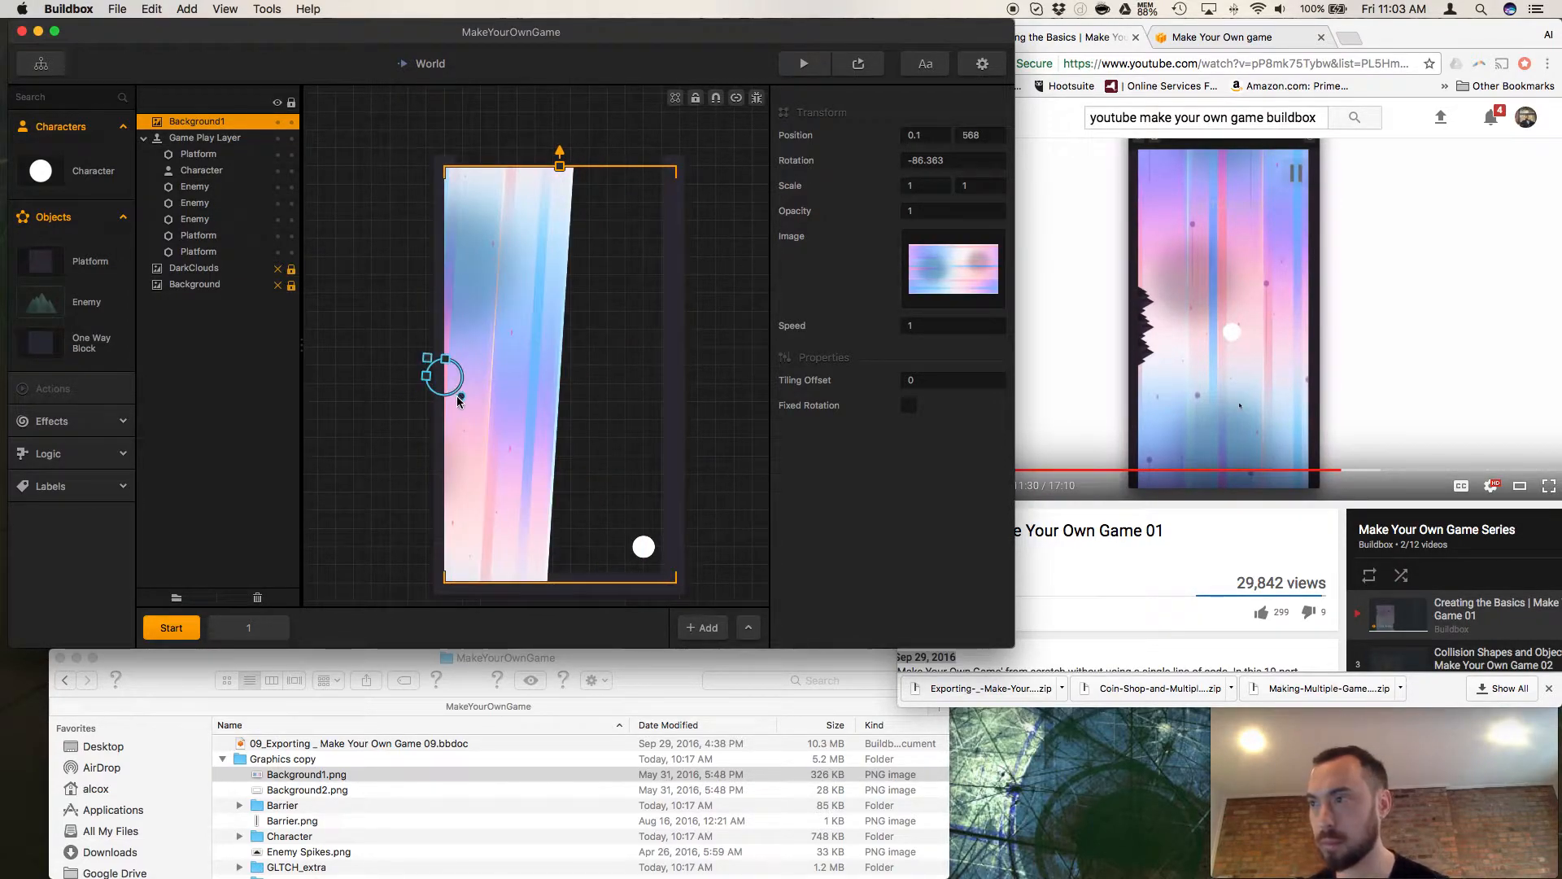
Rotate Background1 roughly by hand, and set its rotation to exactly 90.
drag(516, 401, 343, 262)
click(913, 161)
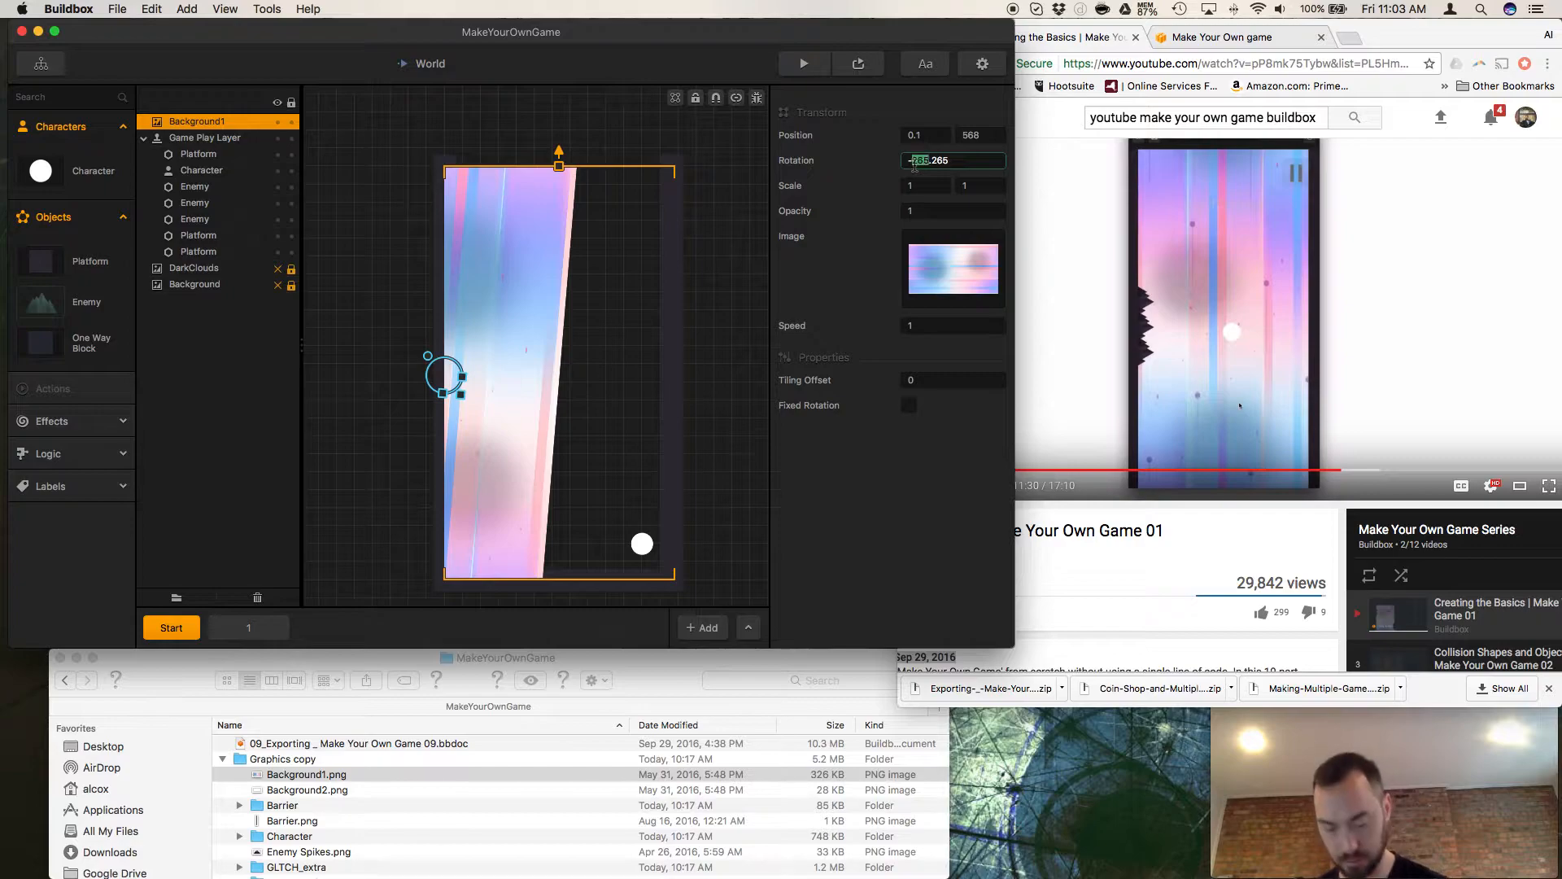
key(super+a)
text(90)
key(Return)
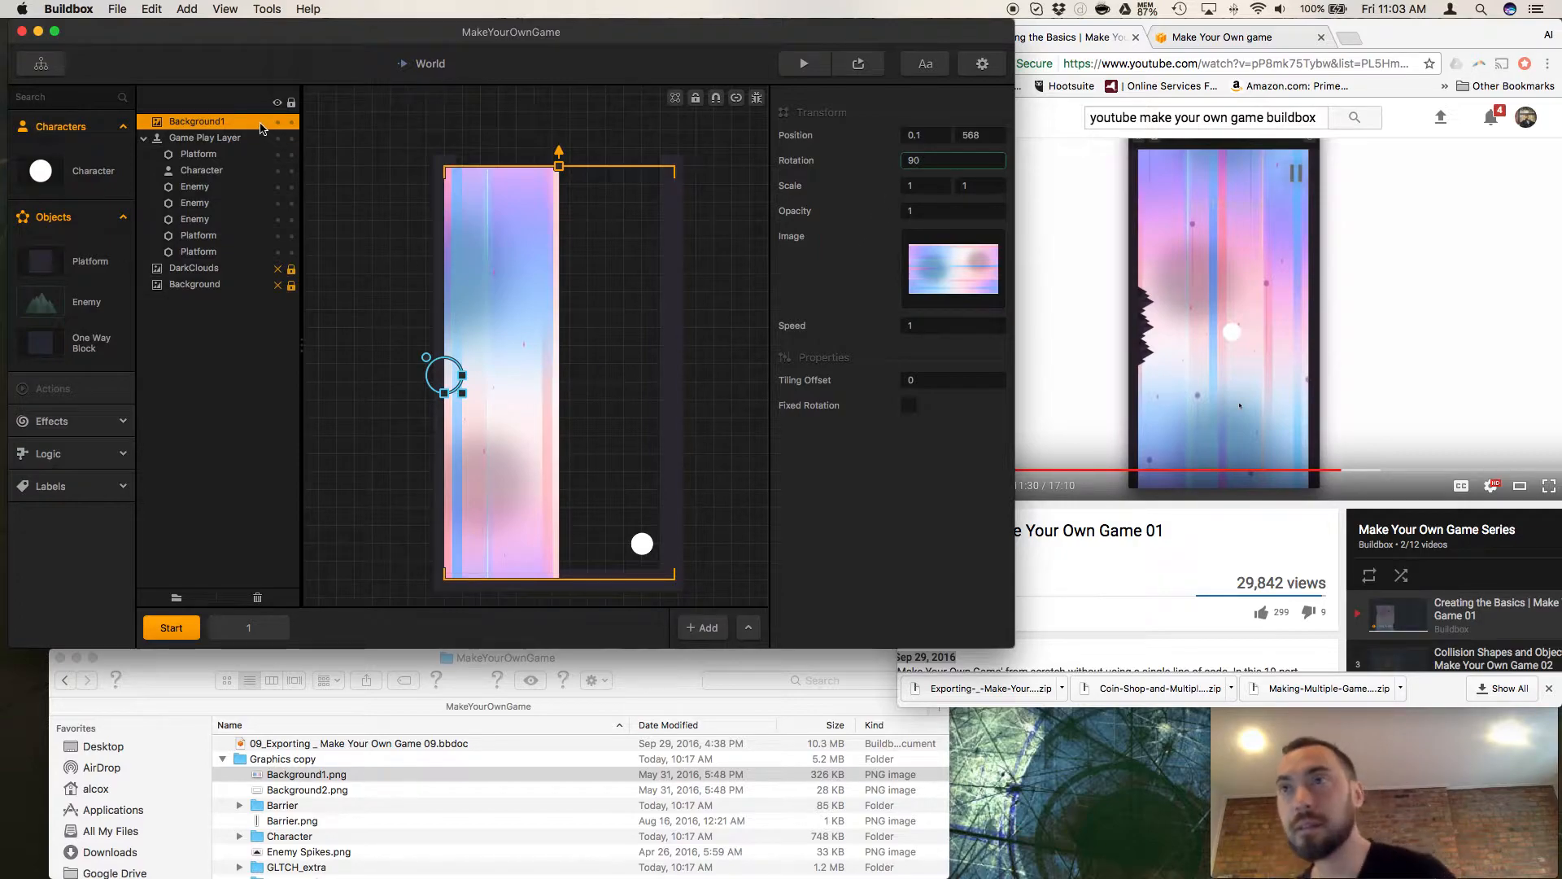
Move Background1 in the layer order to between the Game Play Layer's objects and DarkClouds.
drag(252, 128, 255, 258)
drag(209, 149, 209, 245)
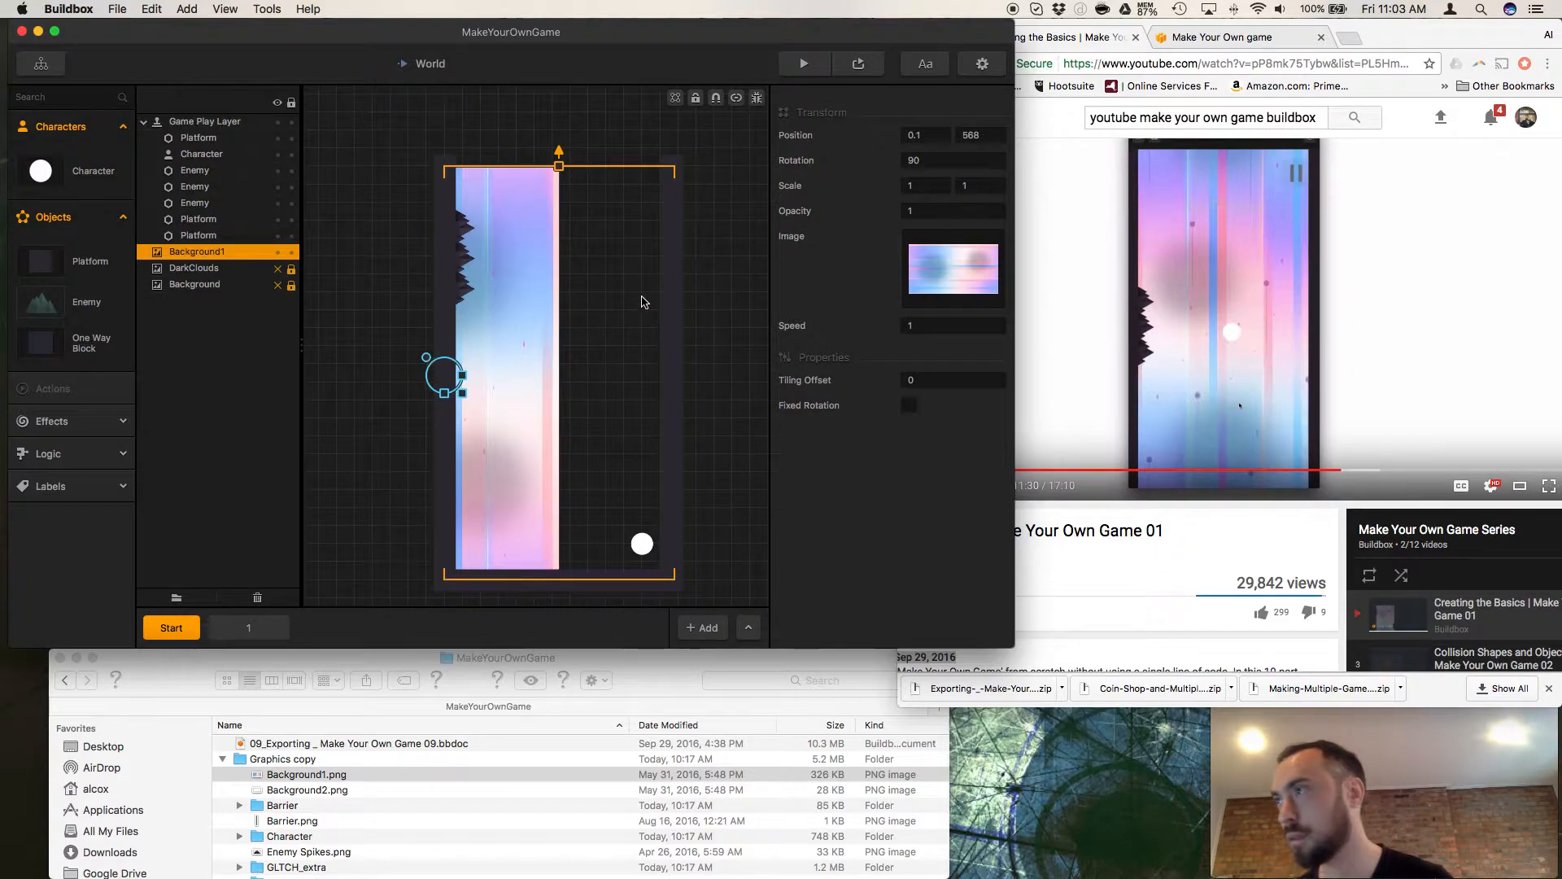
Try stretching Background1 with its handles and rotating it to about 114 degrees, undoing each change.
drag(429, 359, 526, 399)
key(super+z)
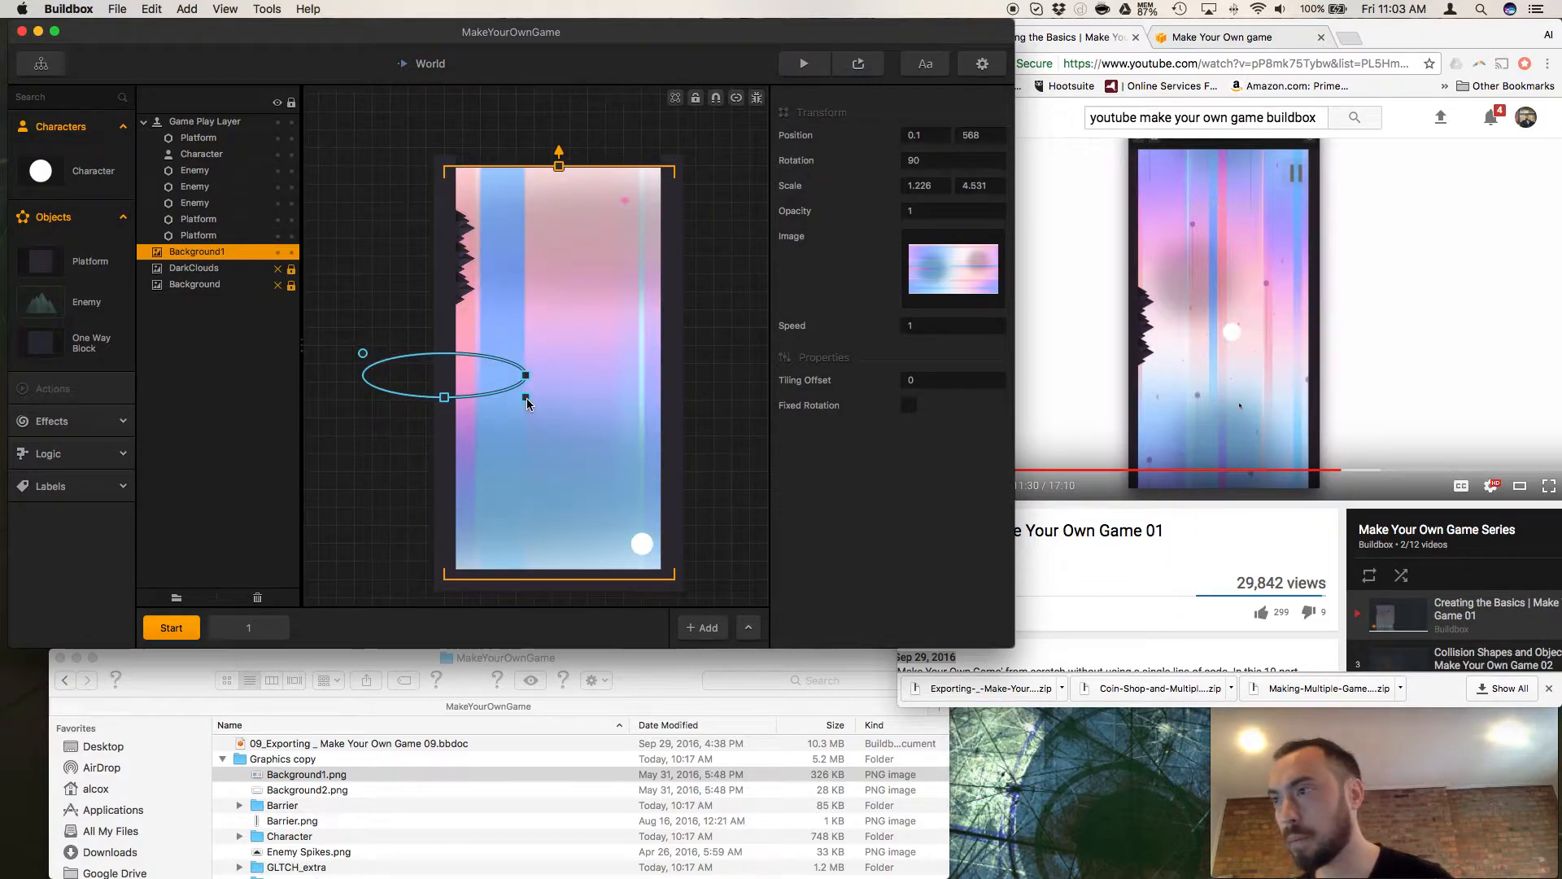
key(super+z)
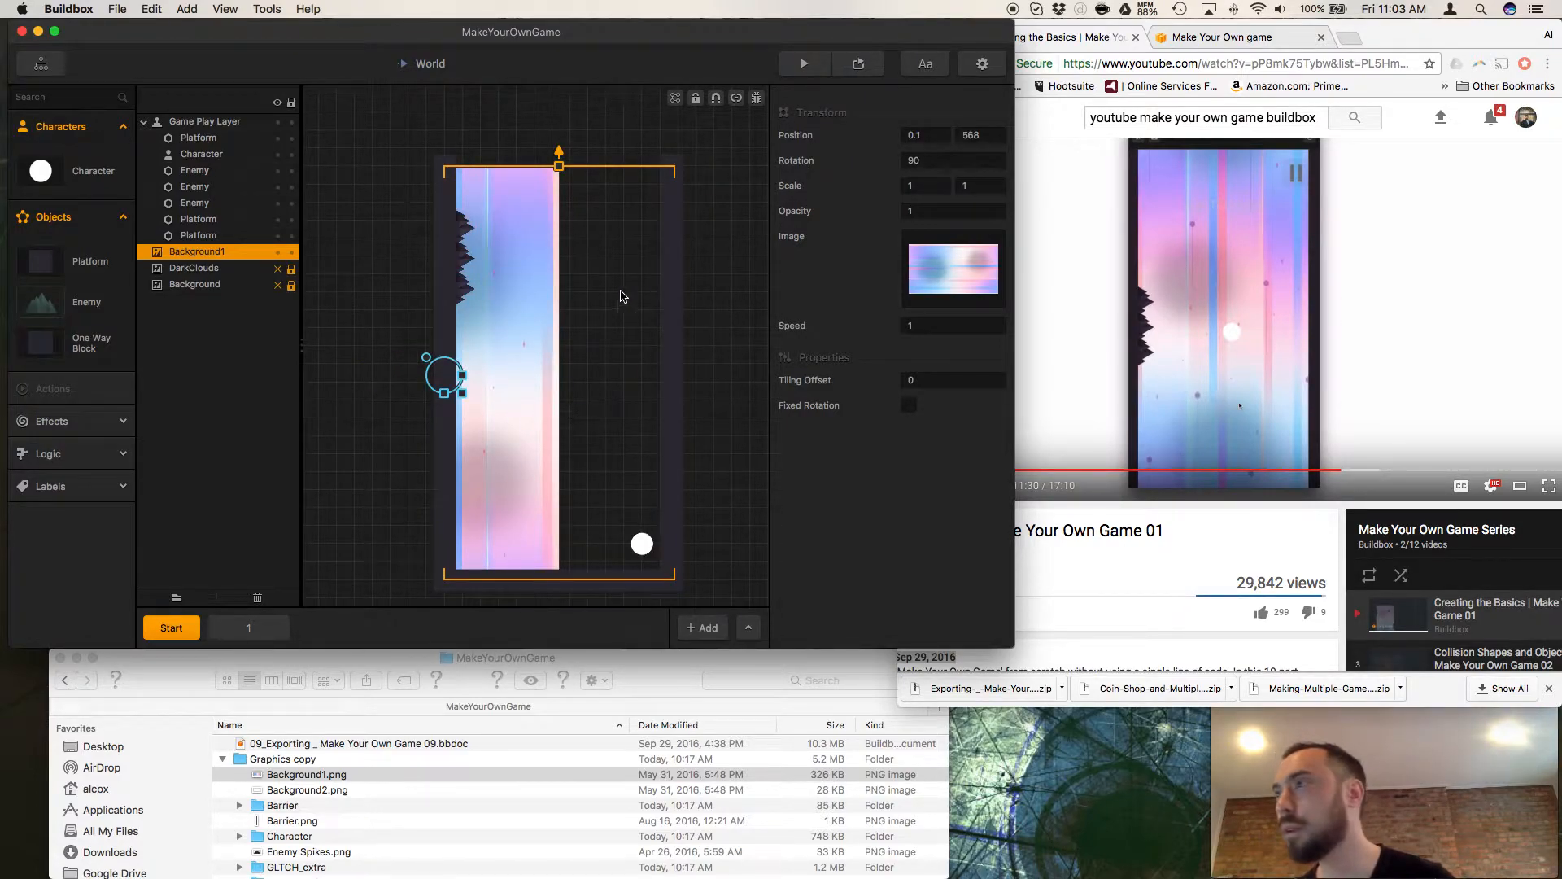
drag(444, 396, 516, 379)
key(super+z)
key(super+z)
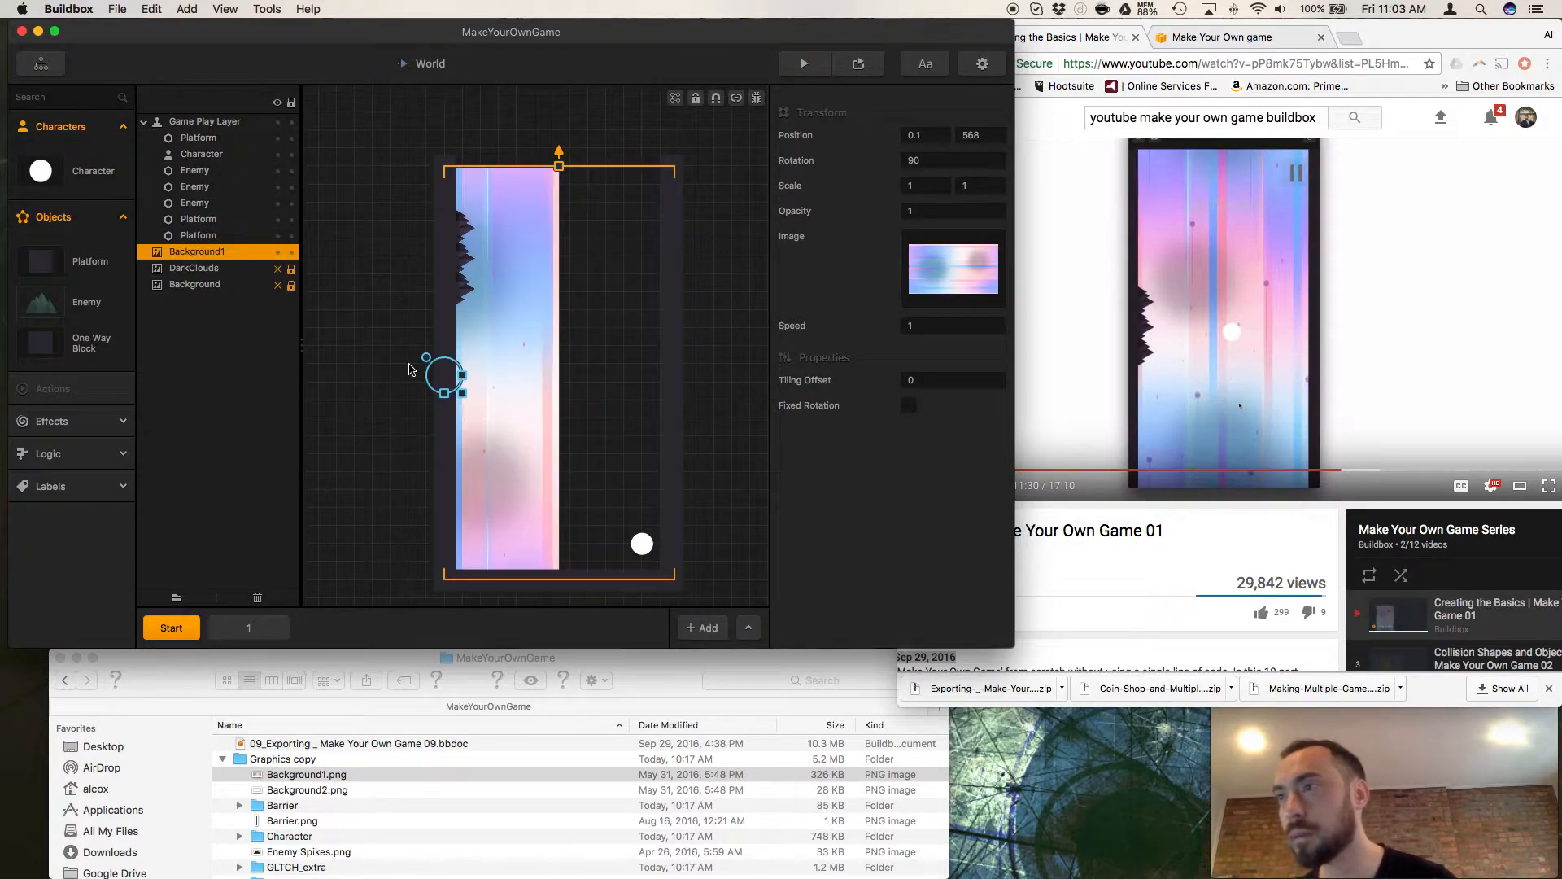
drag(428, 361, 435, 353)
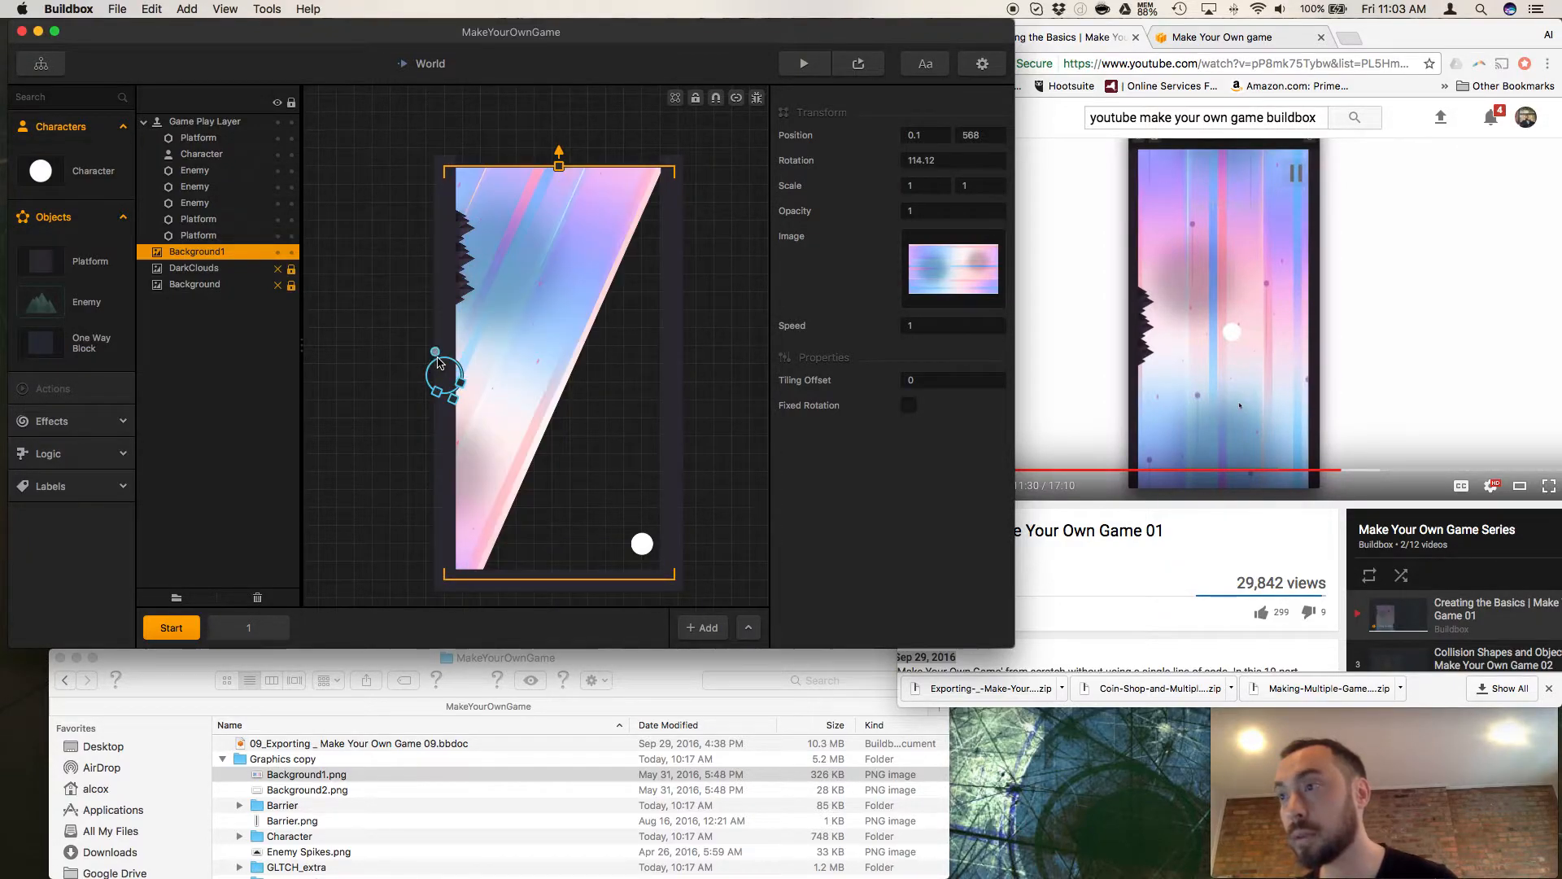
key(super+z)
key(super+z)
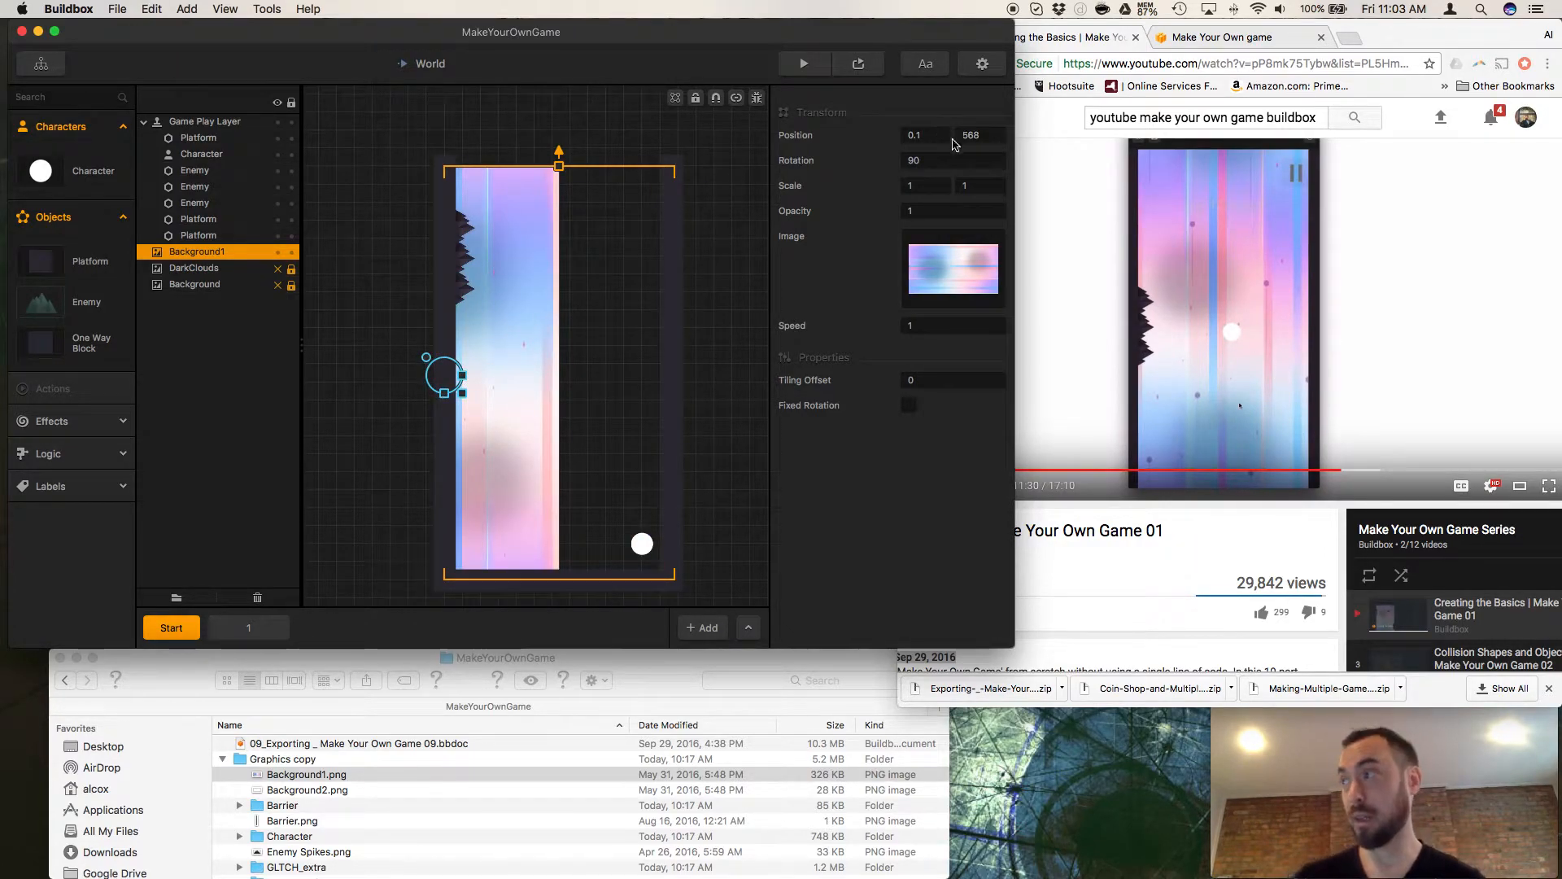
Adjust Background1's horizontal position, trying 50 and 250 before setting it to 300.
click(923, 135)
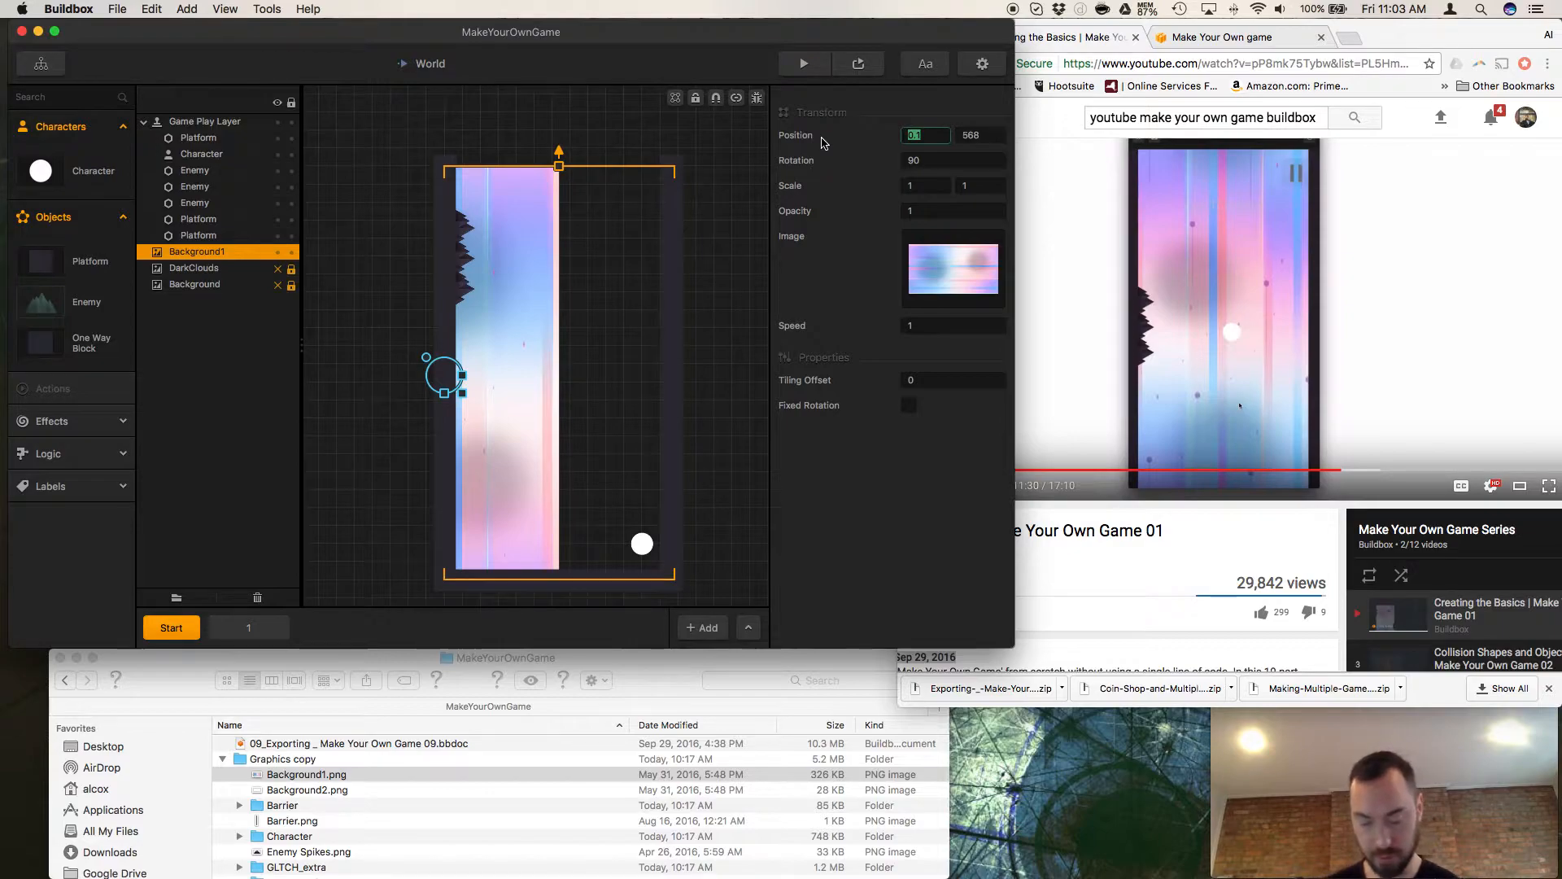
text(50)
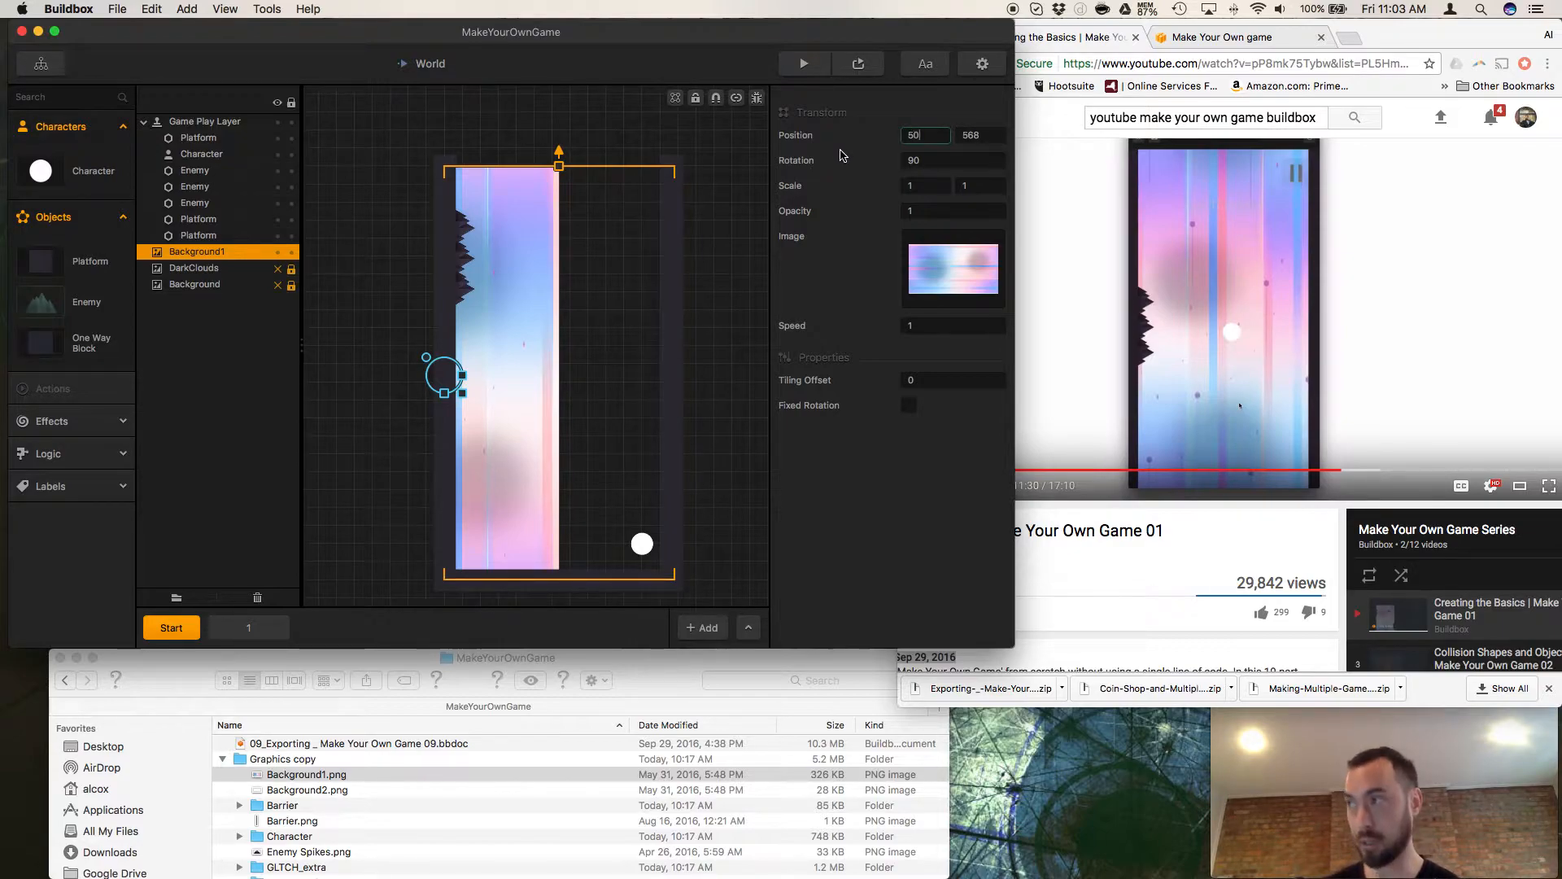
key(Return)
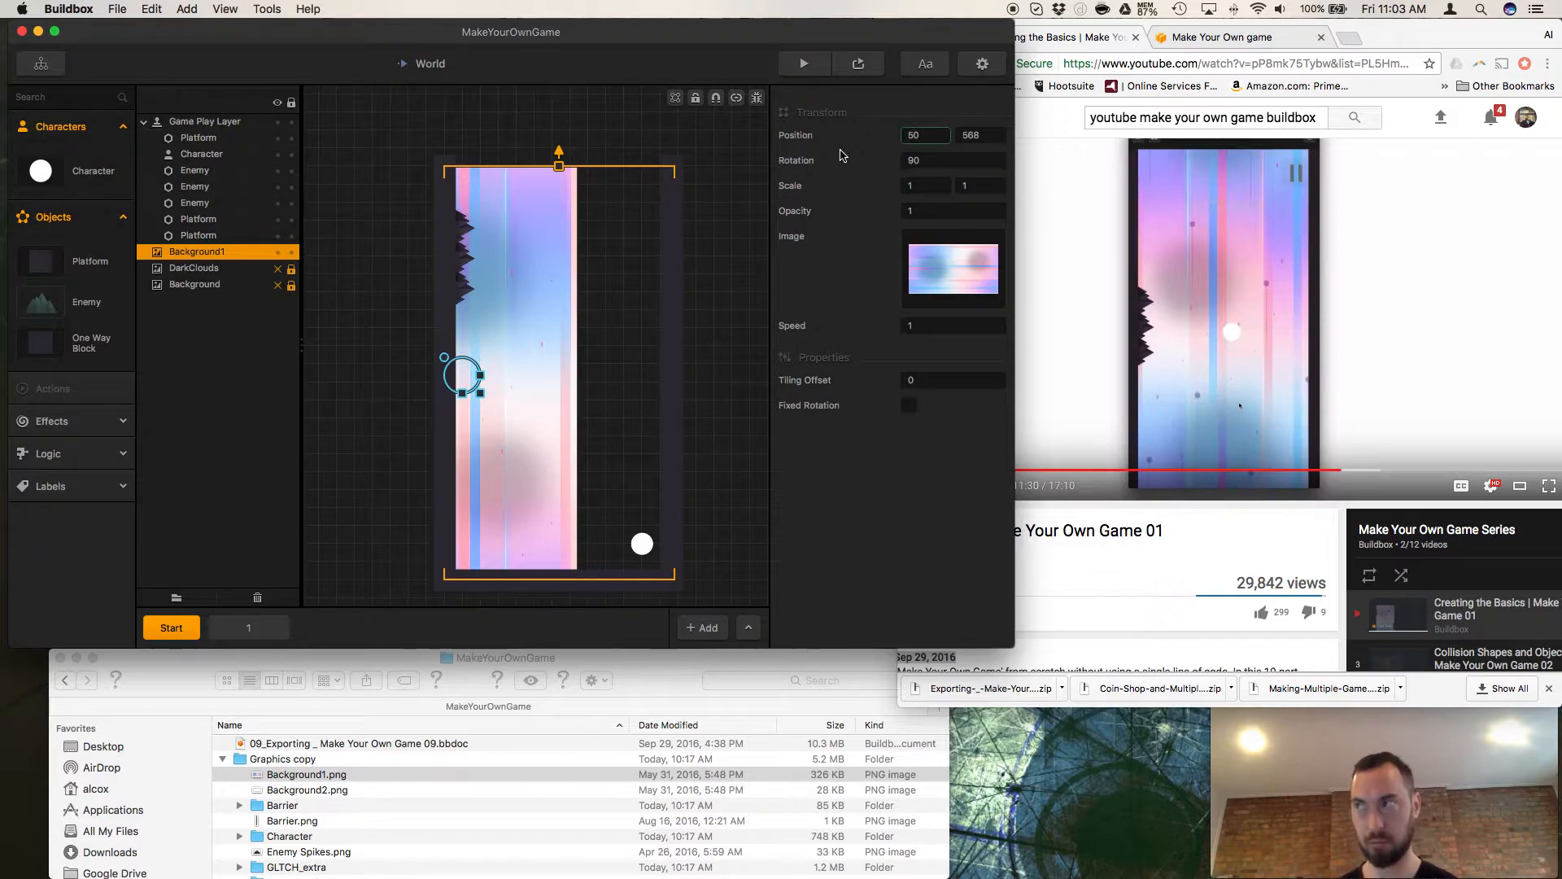
key(Return)
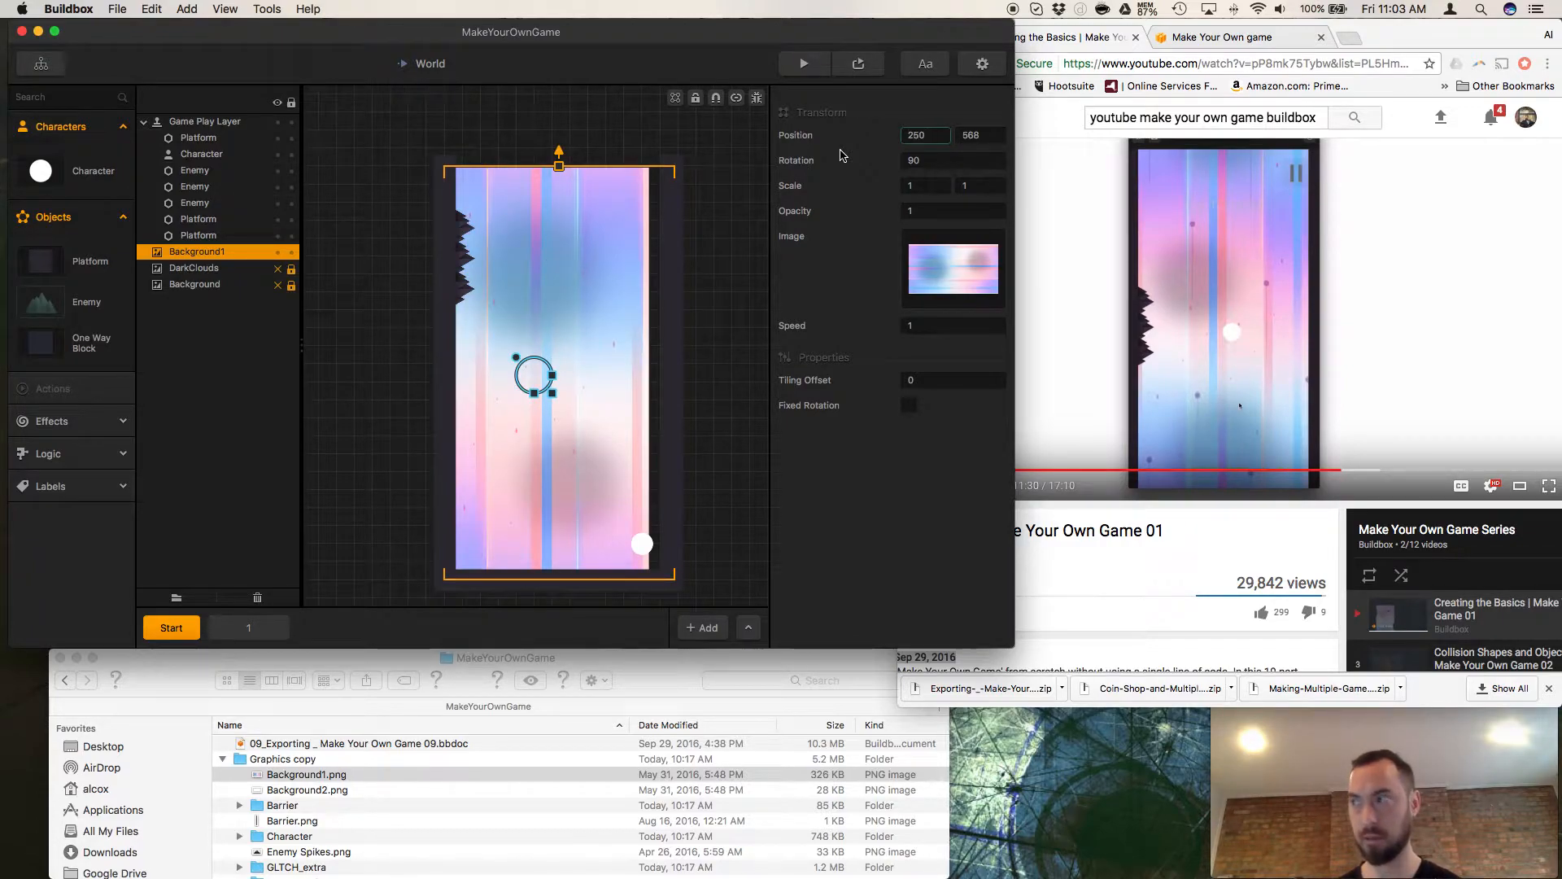
key(BackSpace)
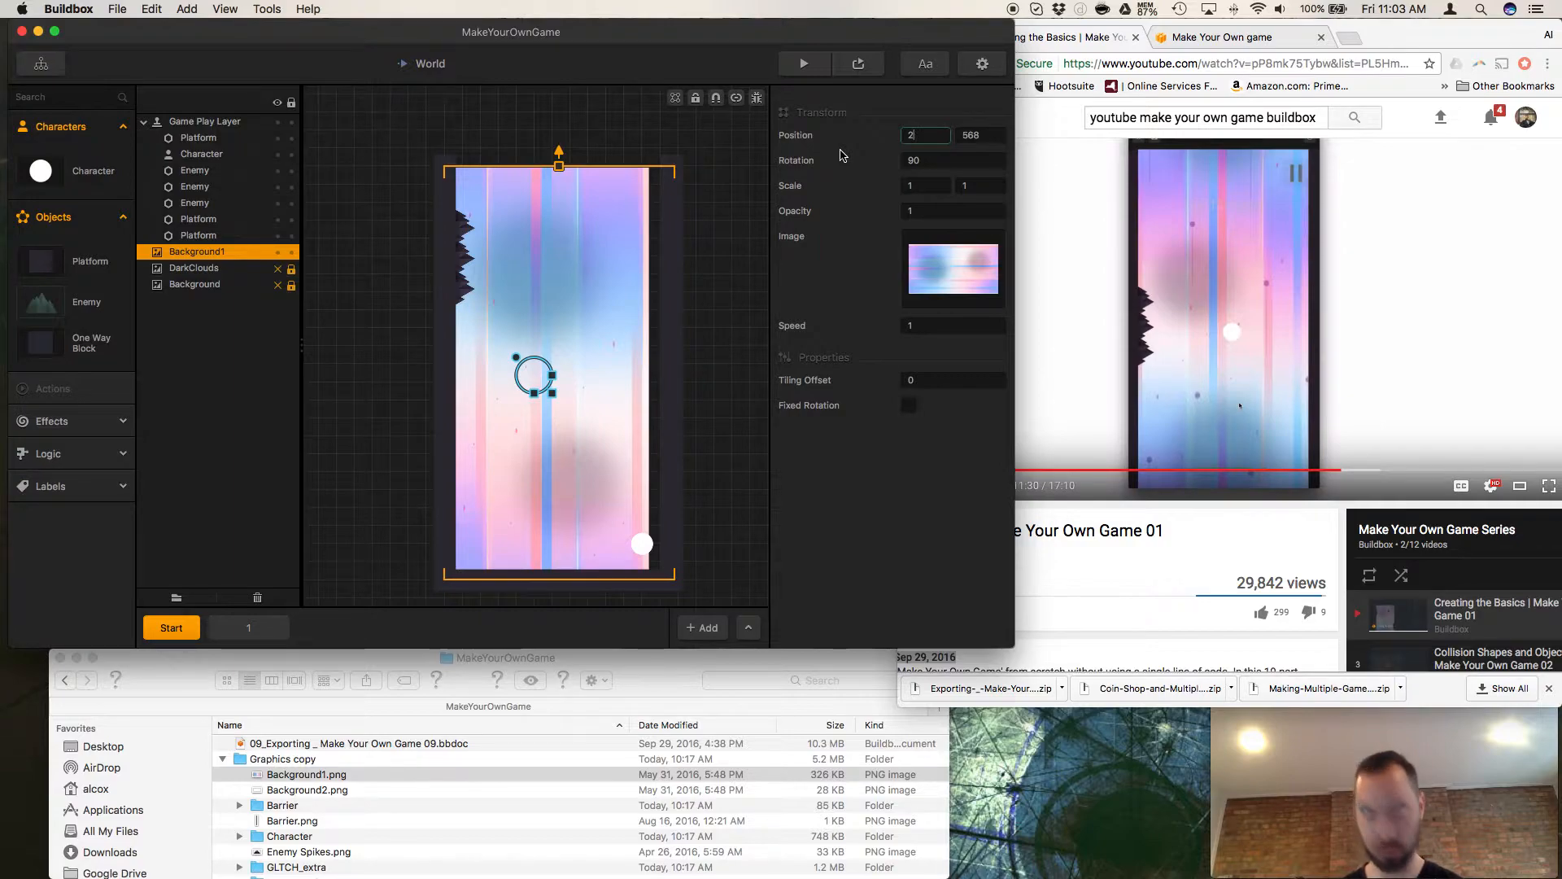
key(Return)
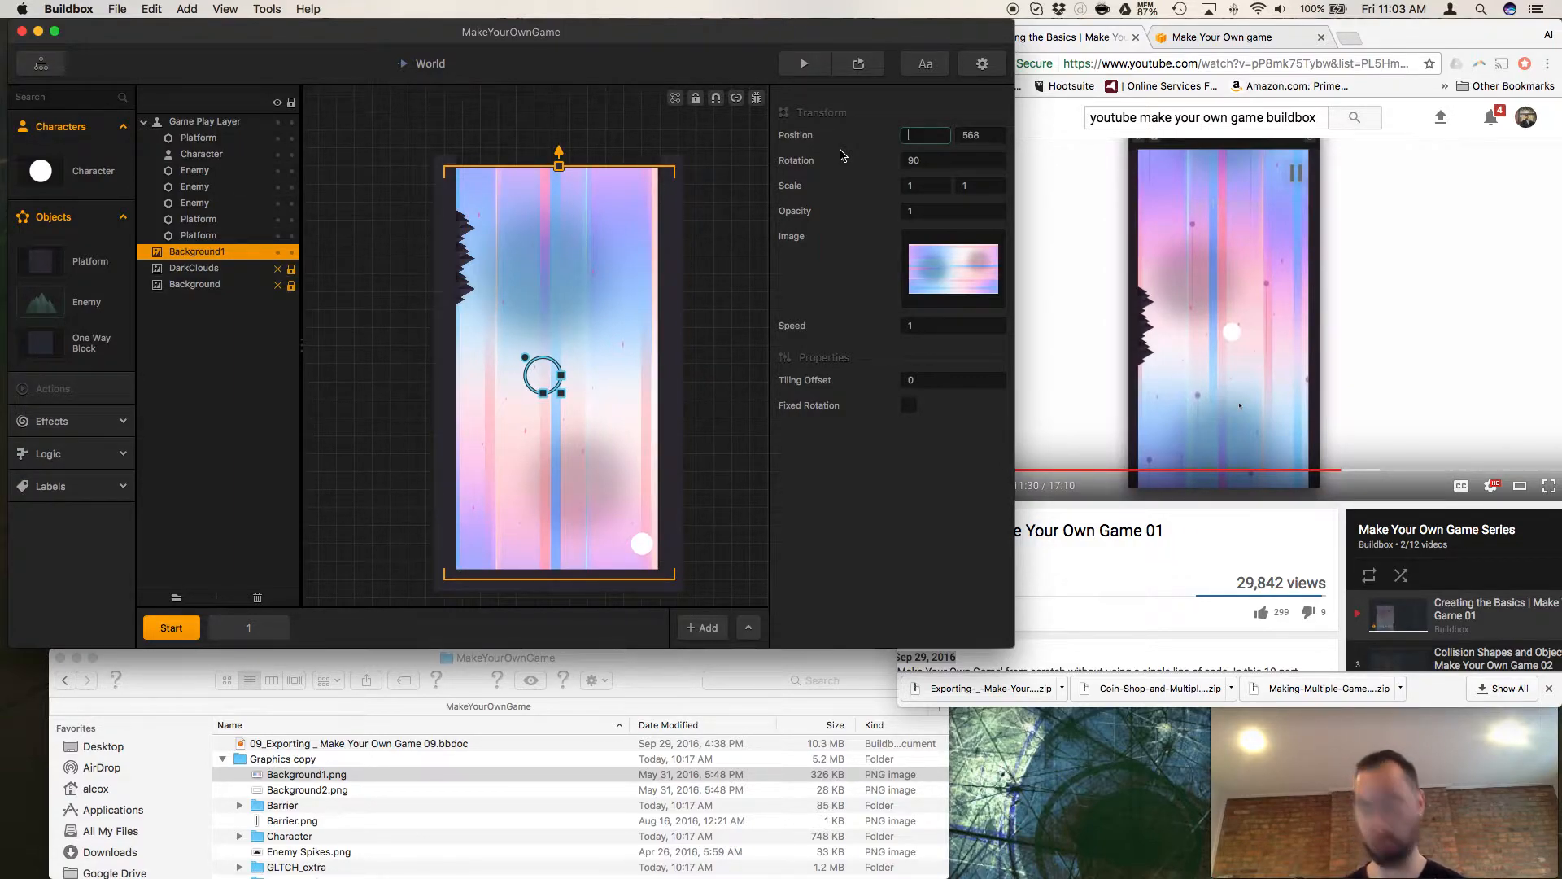
key(Return)
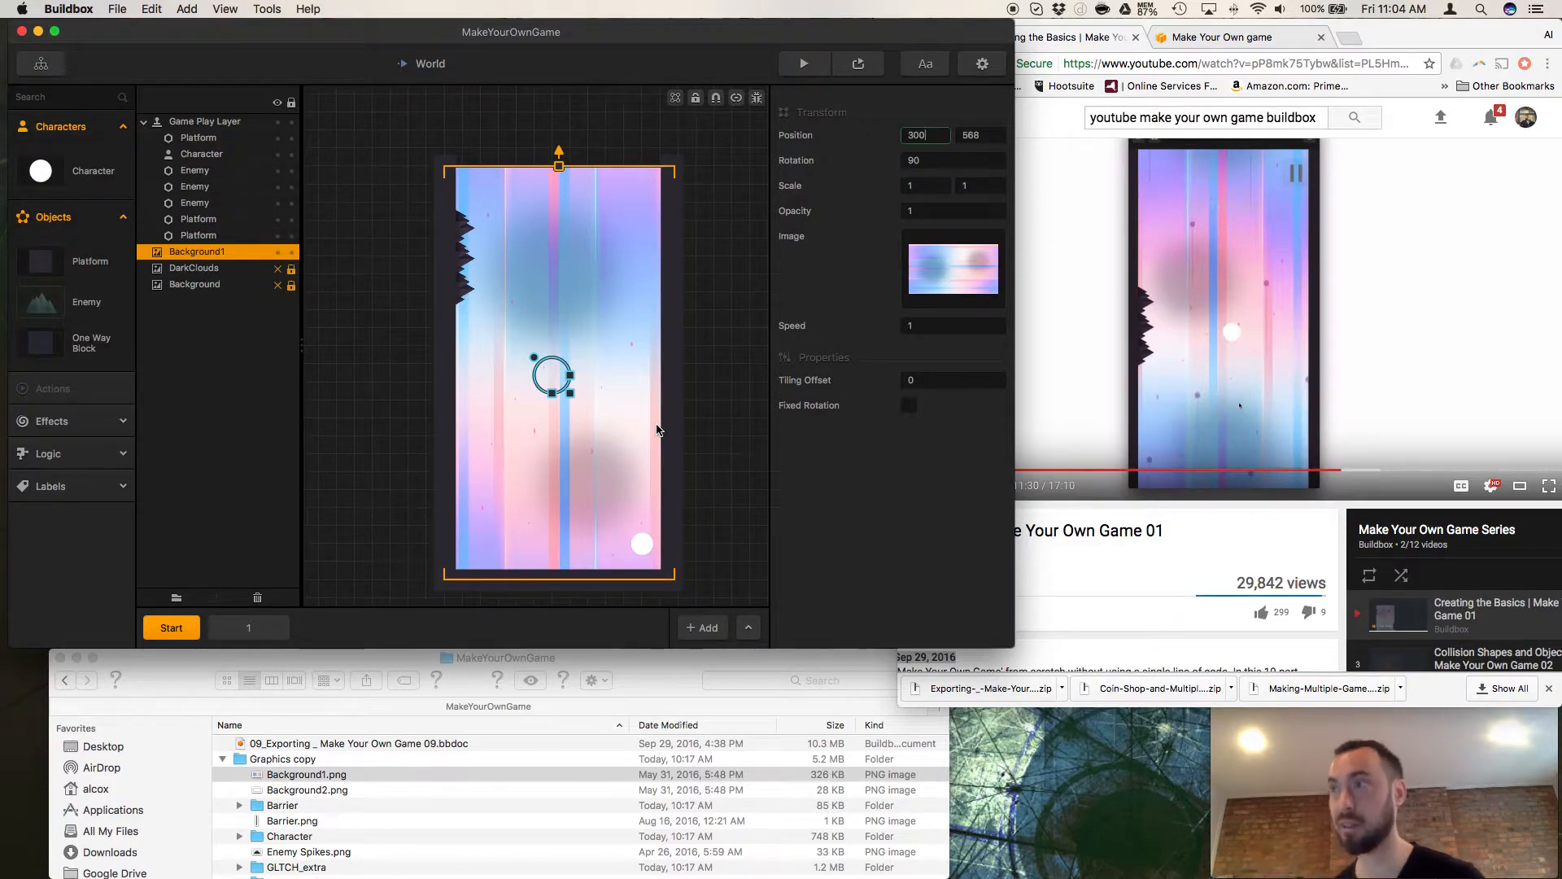
Try scaling Background1 by hand to about 0.5 by 1.27, and undo the change.
drag(535, 358, 579, 386)
key(super+z)
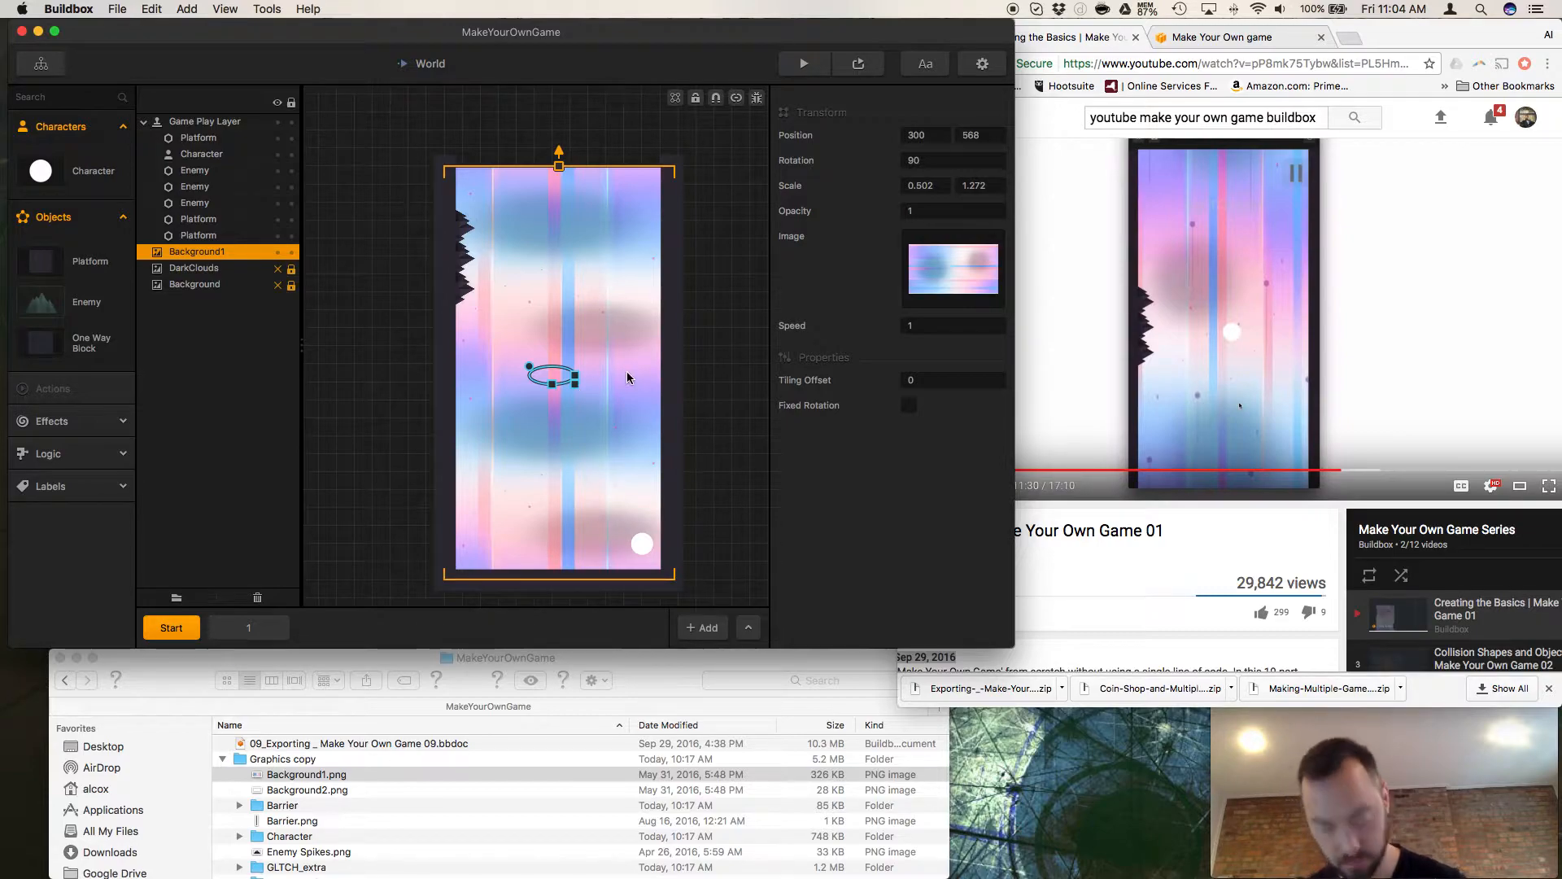
key(super+z)
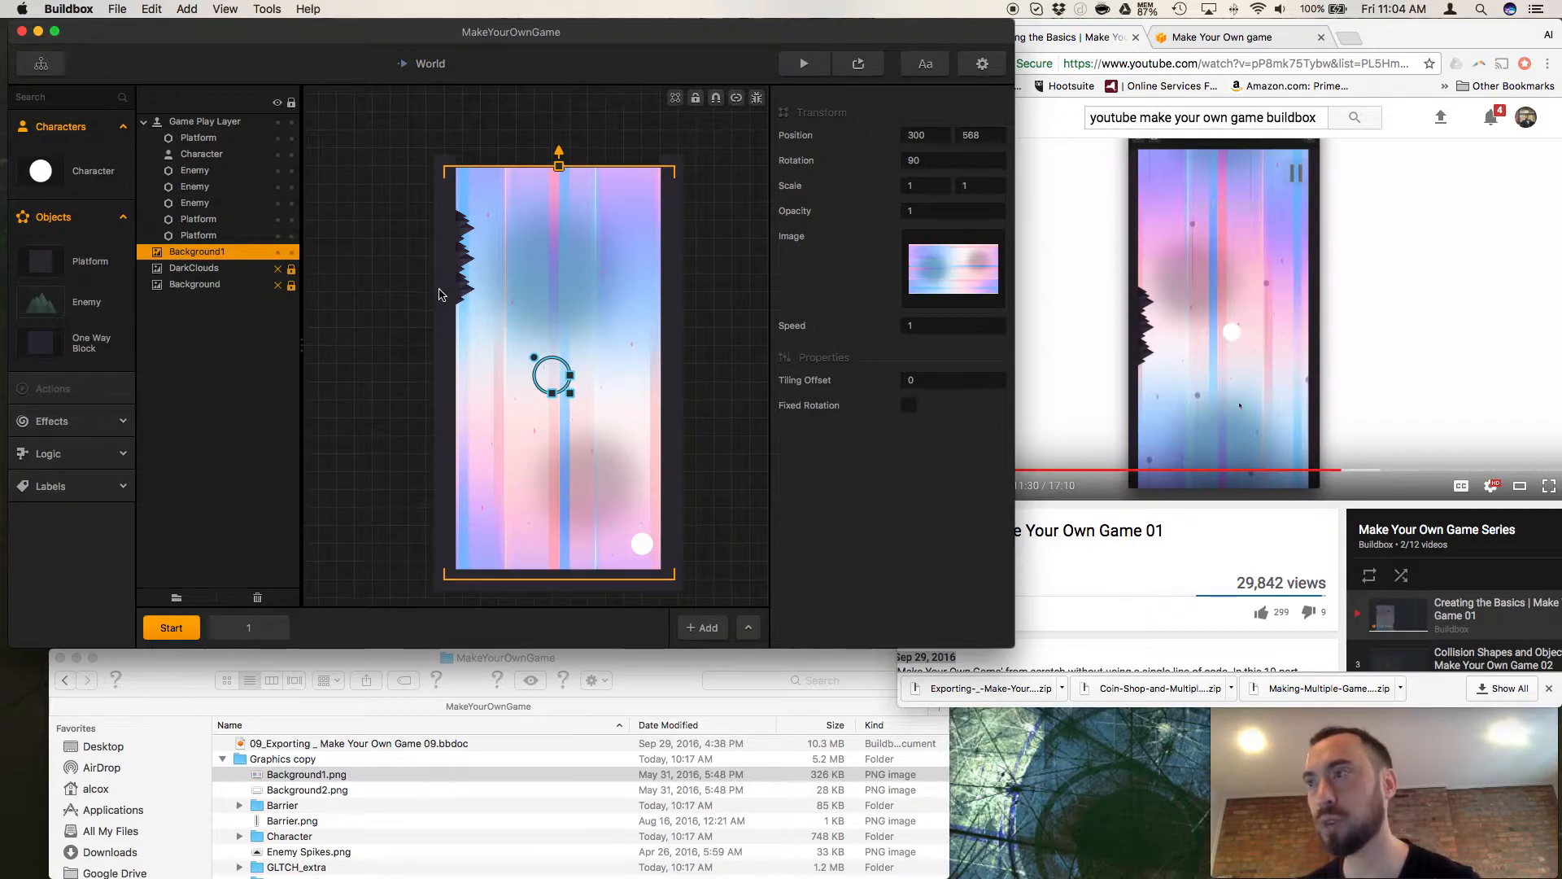
Shift Background1 by hand to a horizontal position of about 338, and deselect it.
mouse_move(556, 379)
mouse_down()
mouse_move(467, 370)
mouse_move(568, 377)
mouse_up()
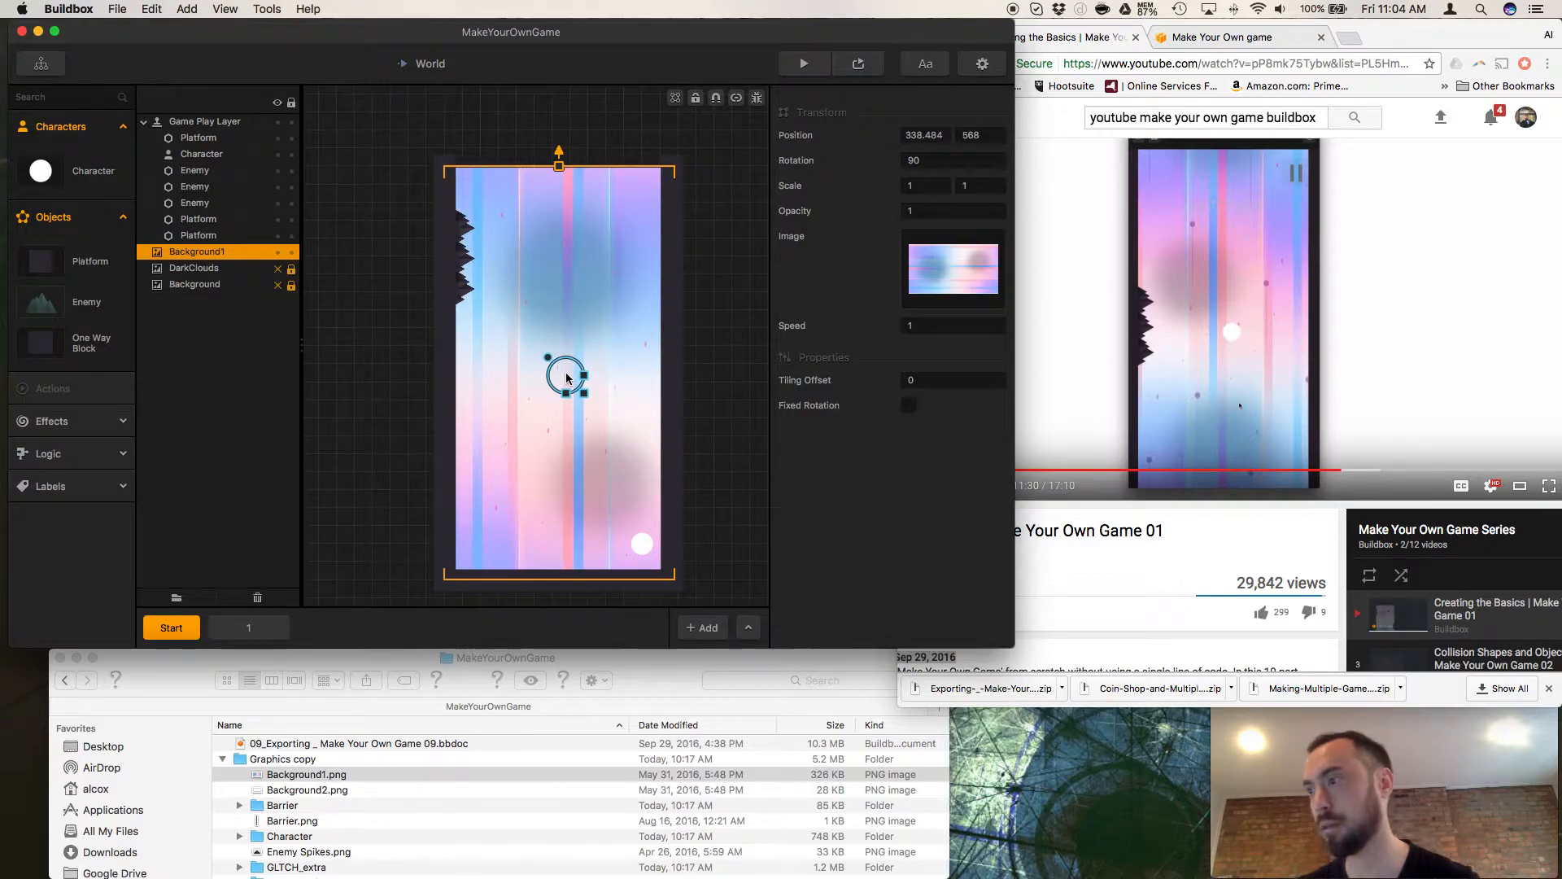
click(697, 377)
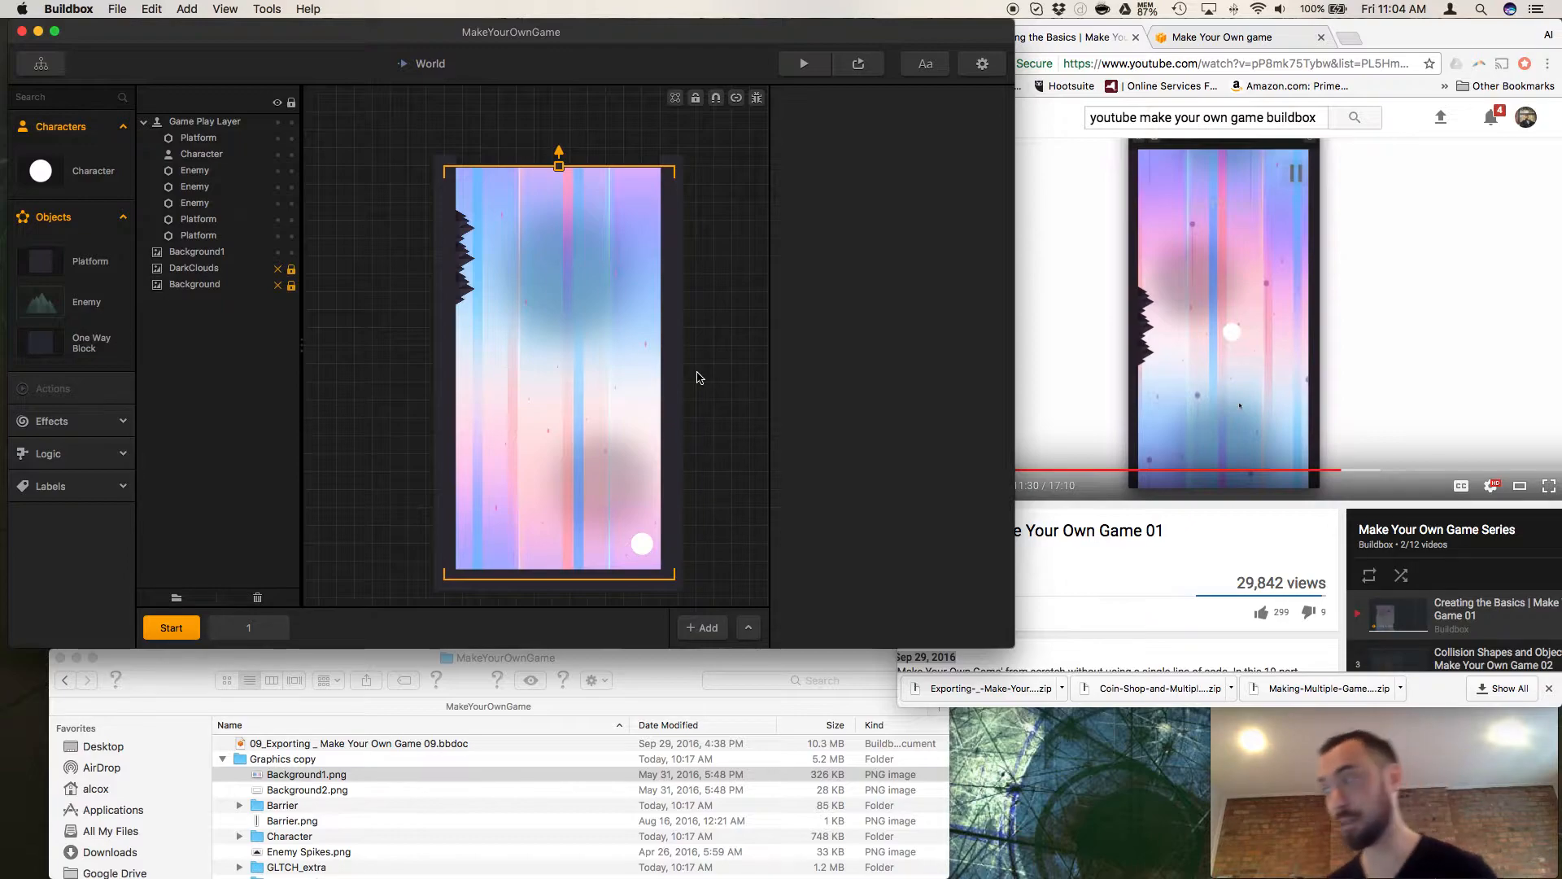
Resume the tutorial in Chrome from 11:30, and switch back to the Buildbox World scene.
click(1139, 540)
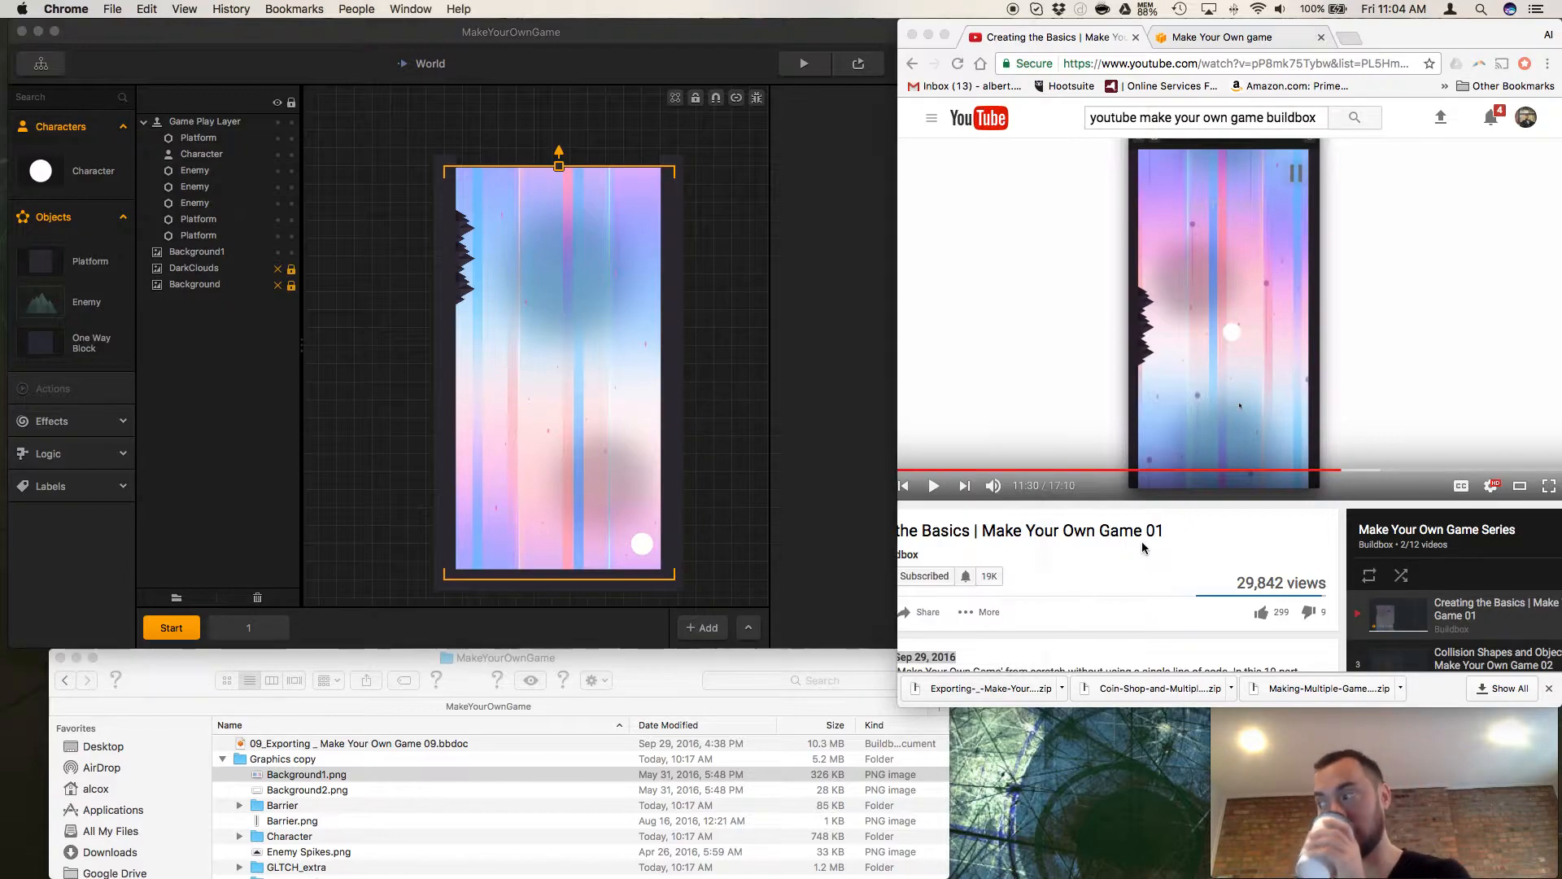
click(929, 485)
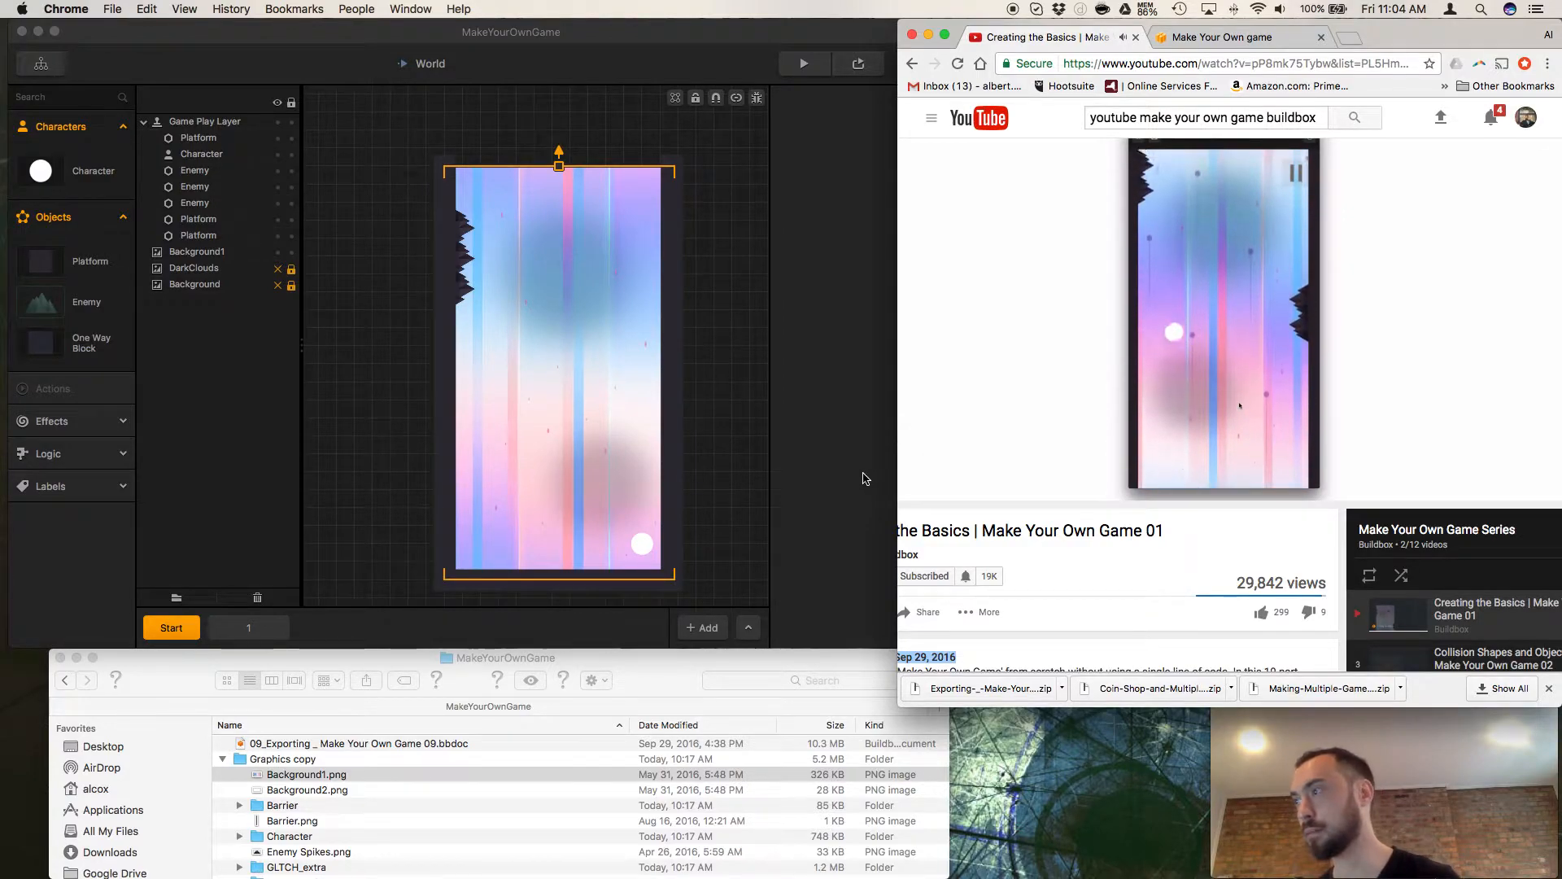
click(657, 221)
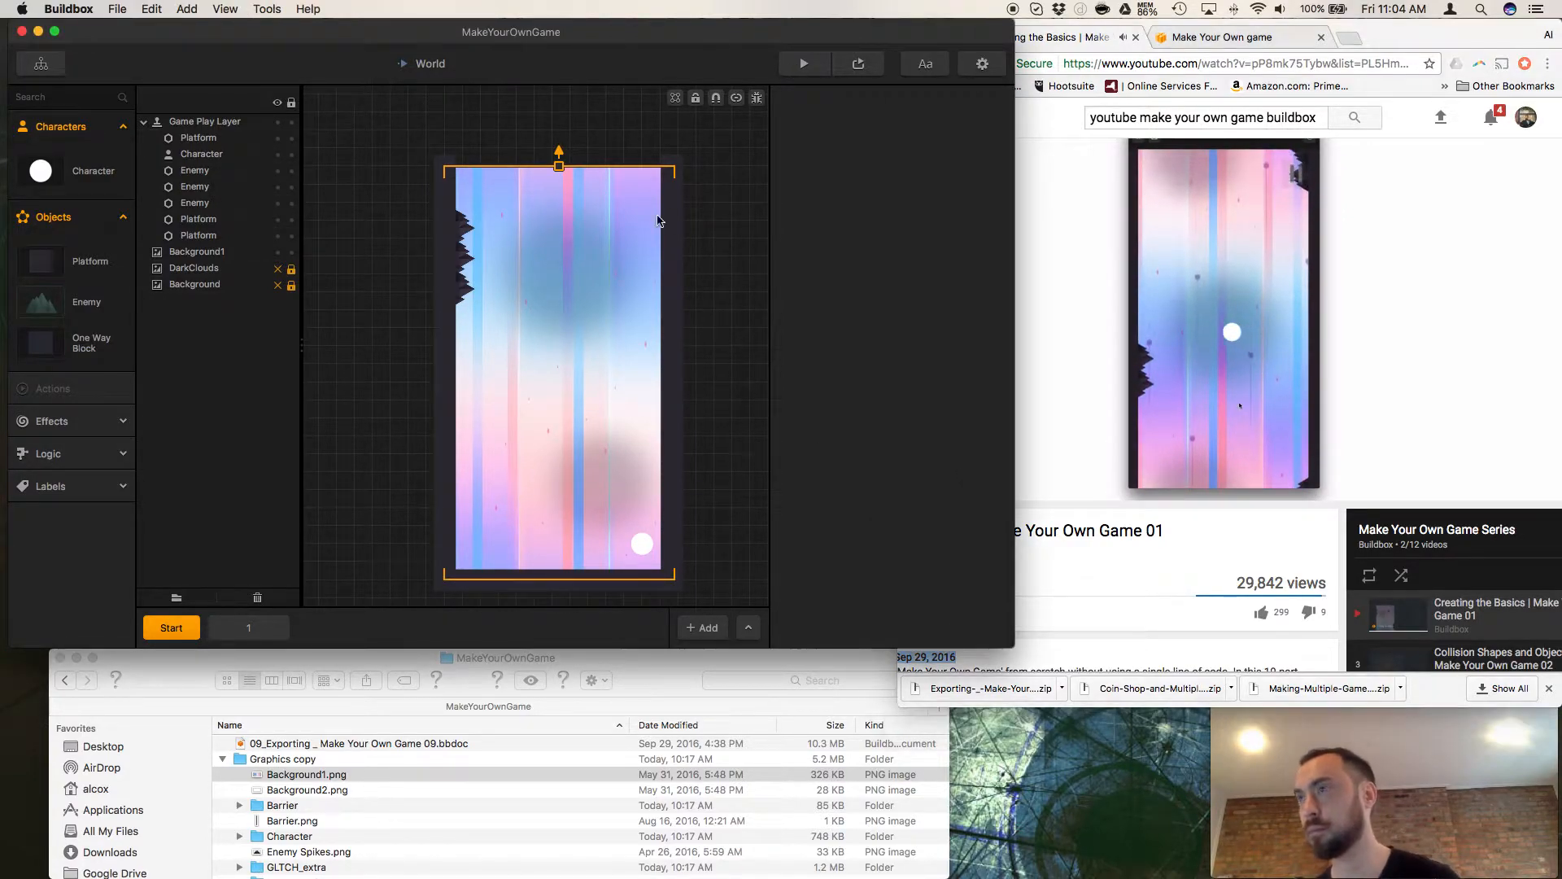
Preview the World scene, play the wall jumper briefly, and close the preview.
click(804, 64)
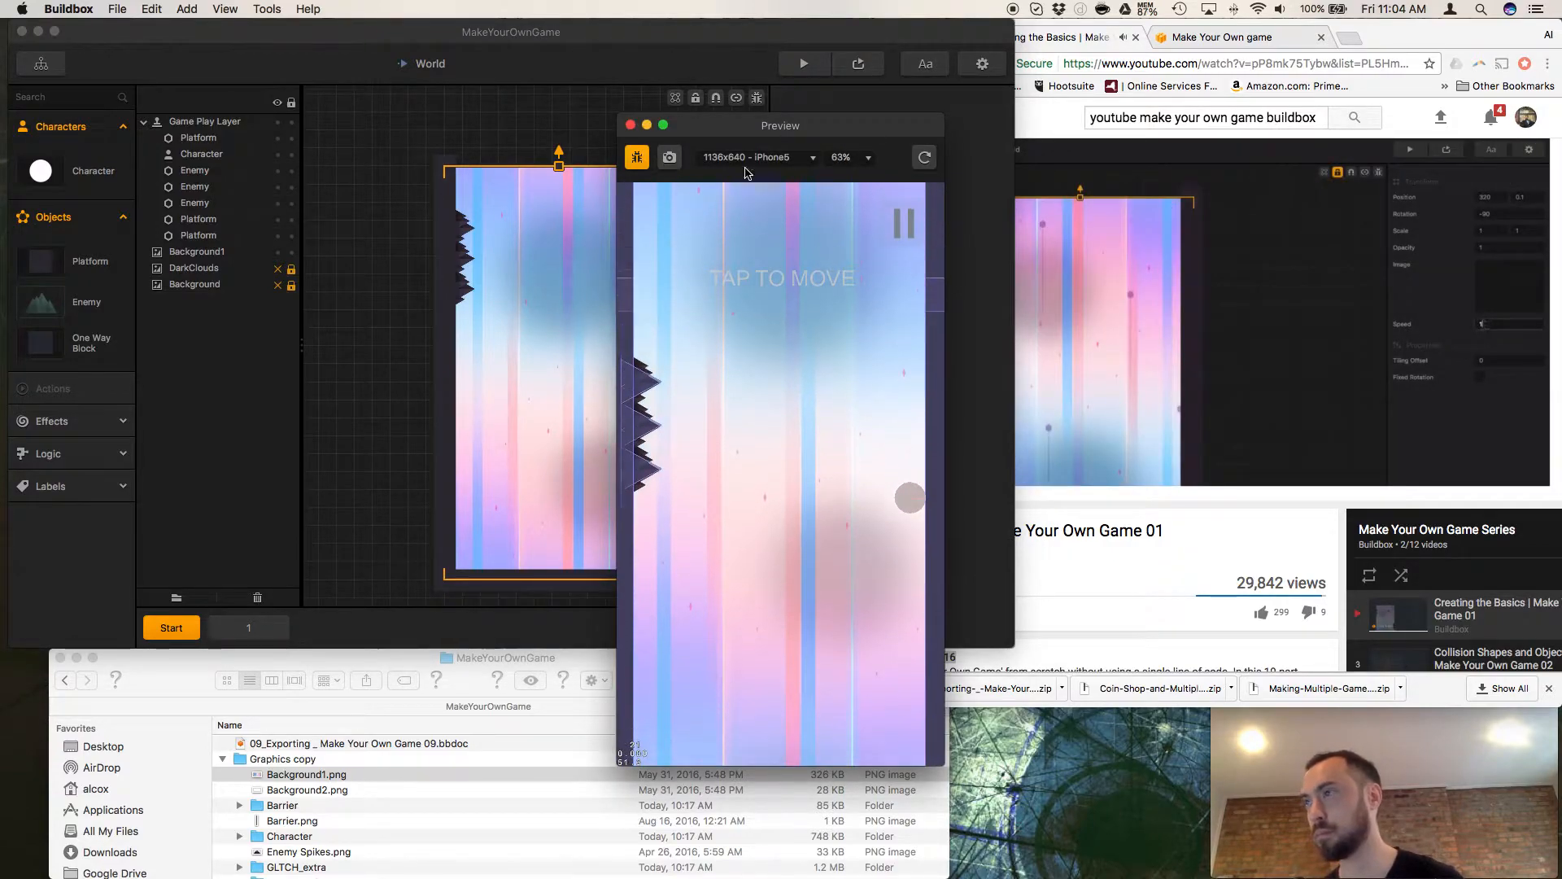
click(750, 420)
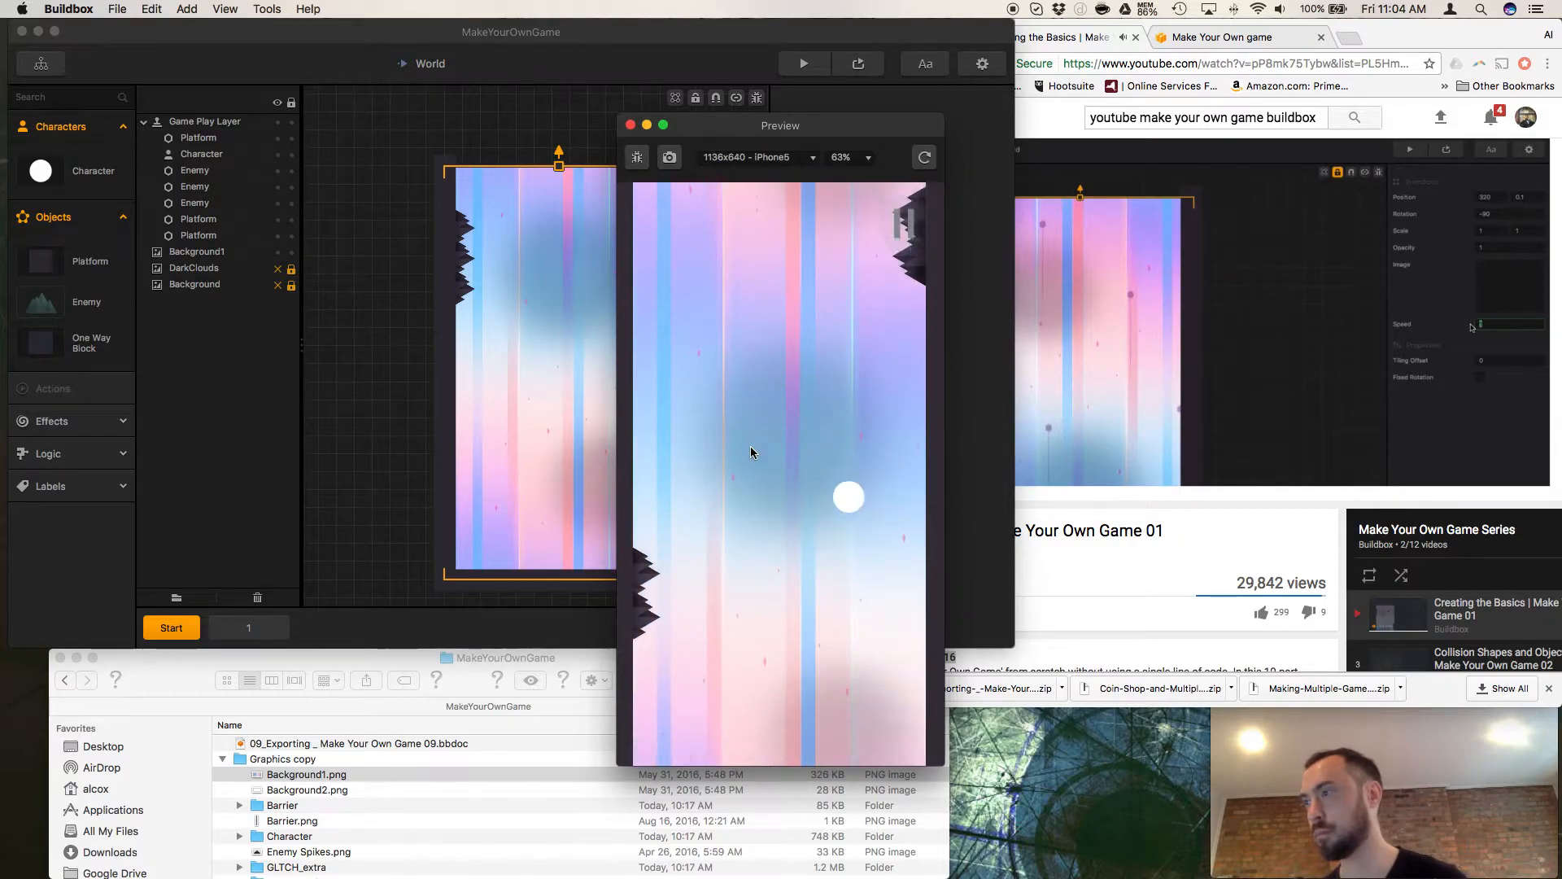
key(super+w)
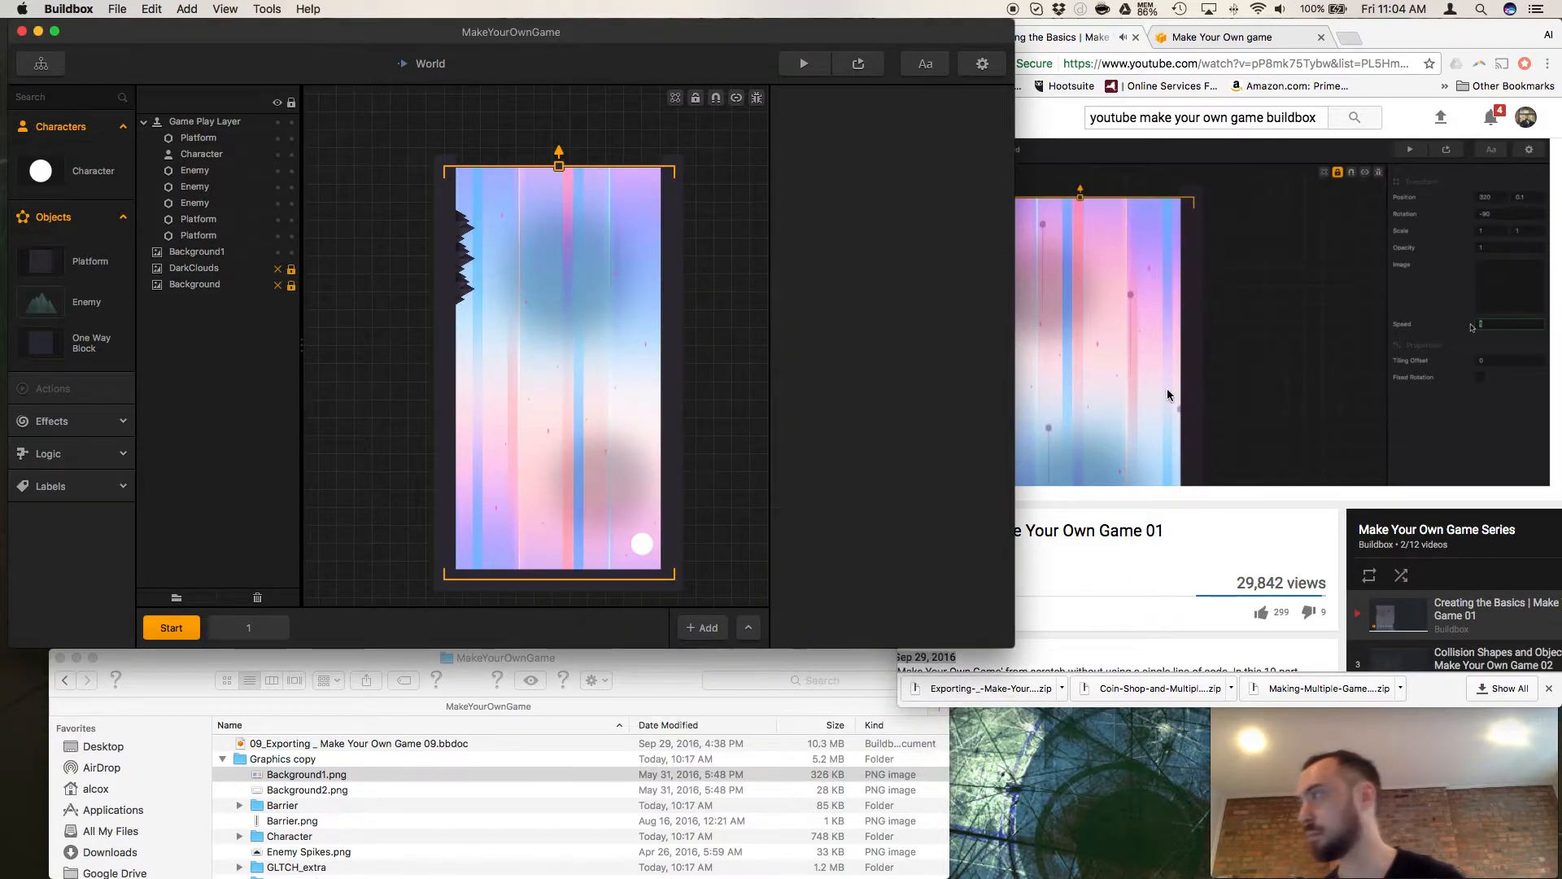
Switch to the tutorial in Chrome and pause it at 11:46.
click(1340, 405)
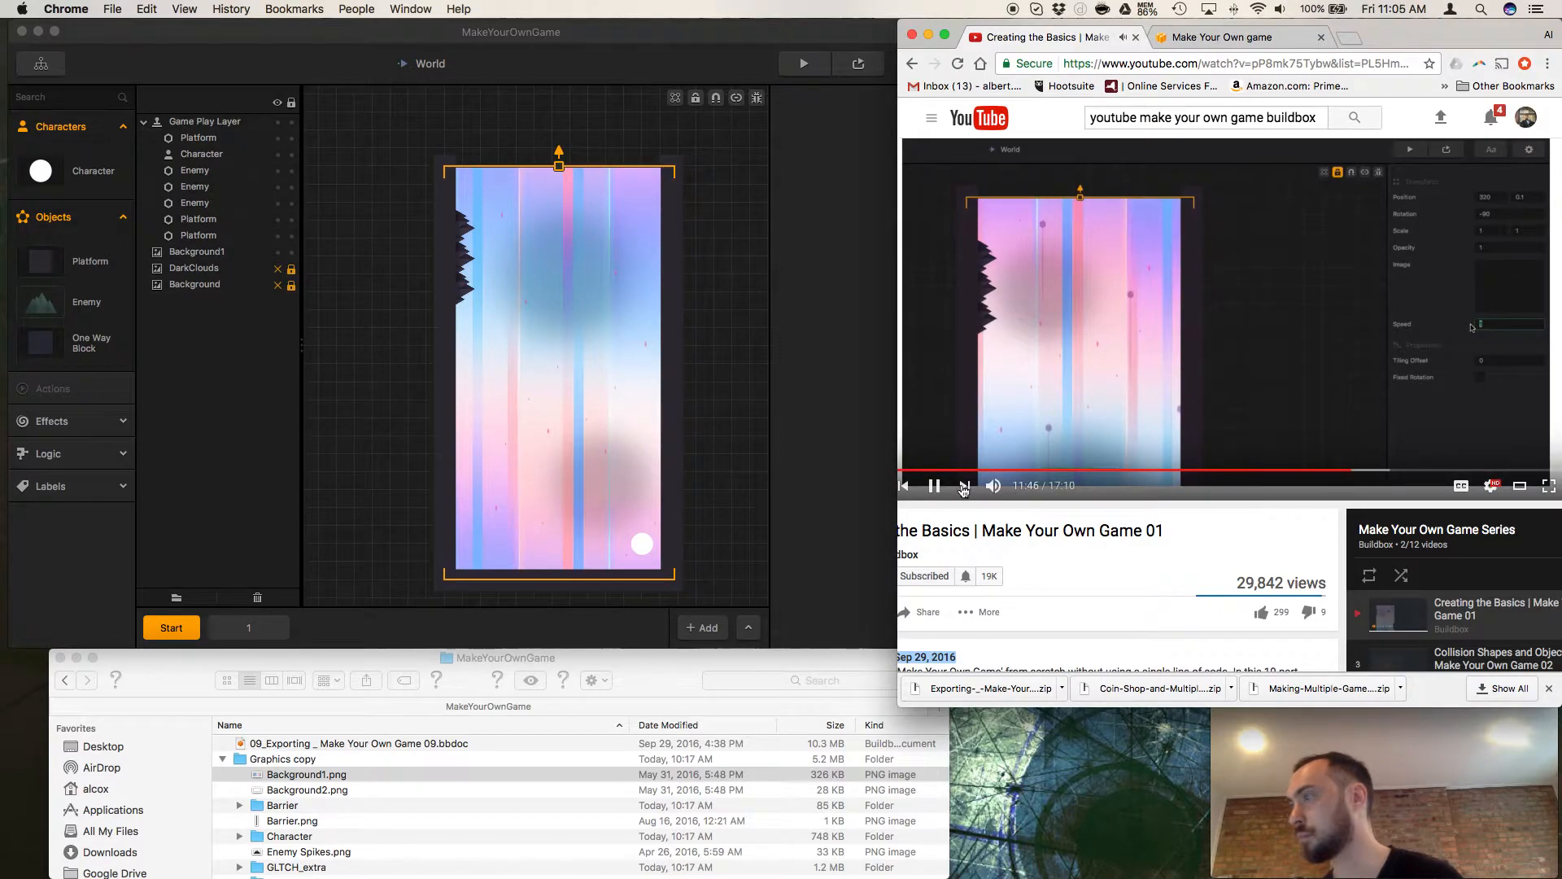
click(934, 486)
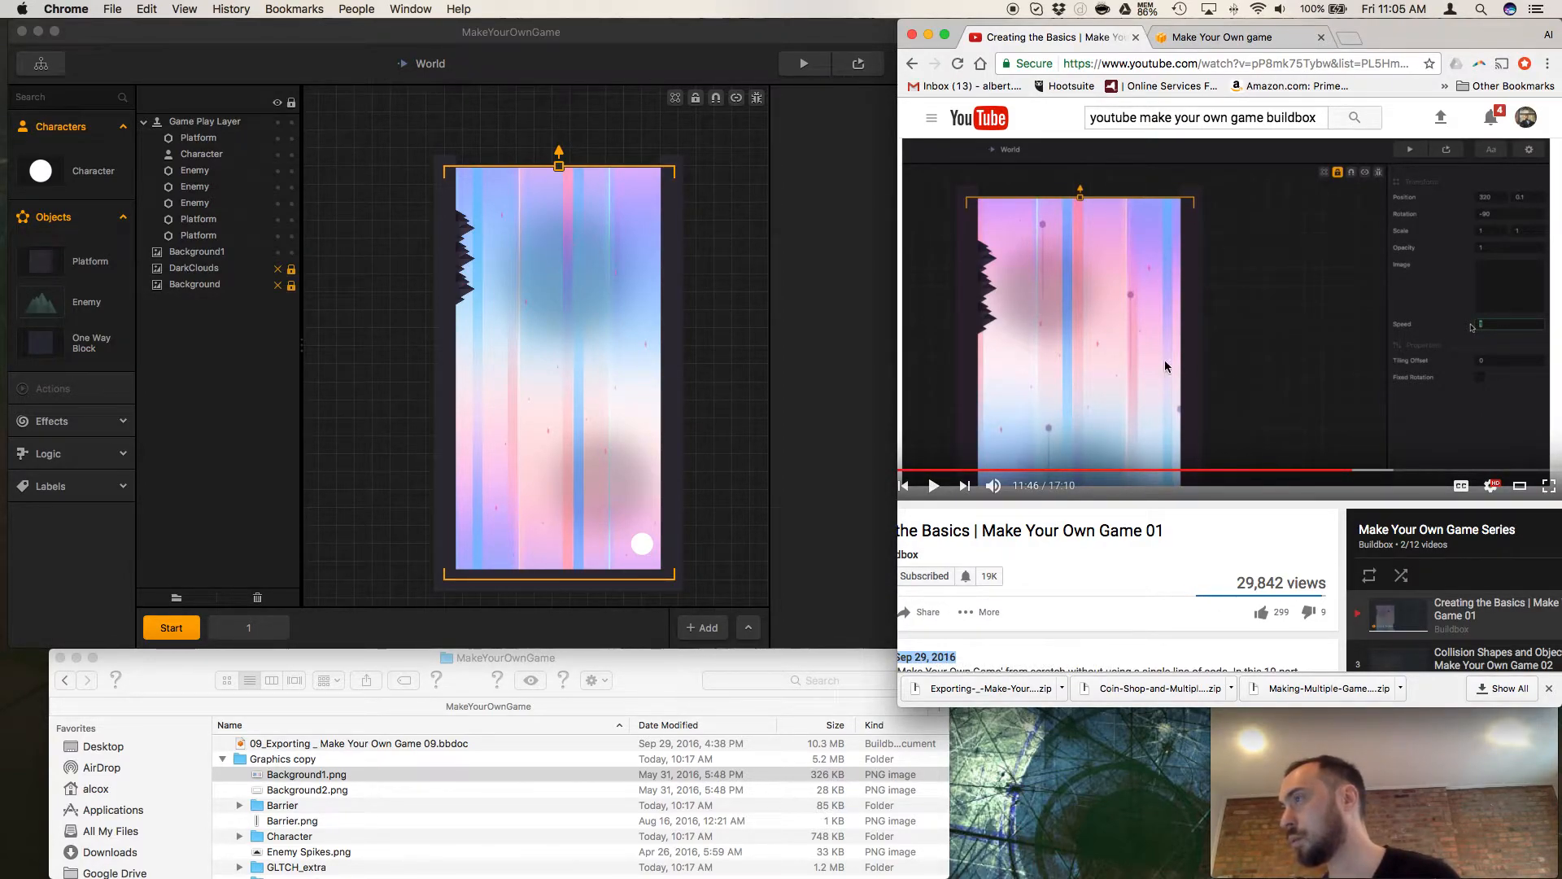
scroll(1116, 358, left, 2)
scroll(1116, 358, right, 3)
scroll(1117, 363, right, 1)
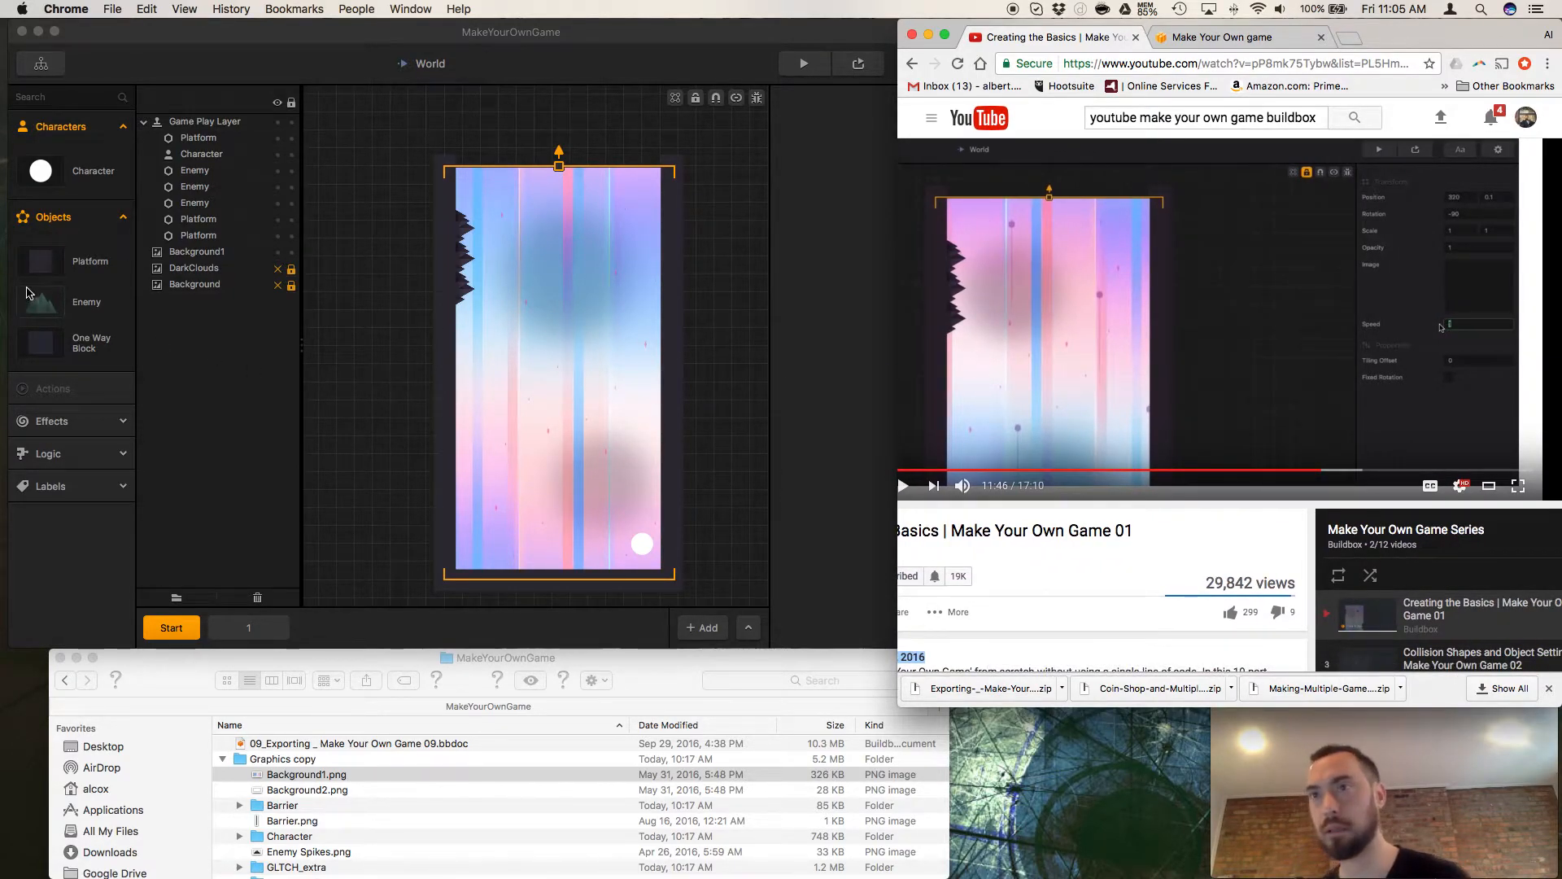
Select Background1 in Buildbox to view its properties, and replay the tutorial section in Chrome from 11:30, returning to 11:36.
click(82, 172)
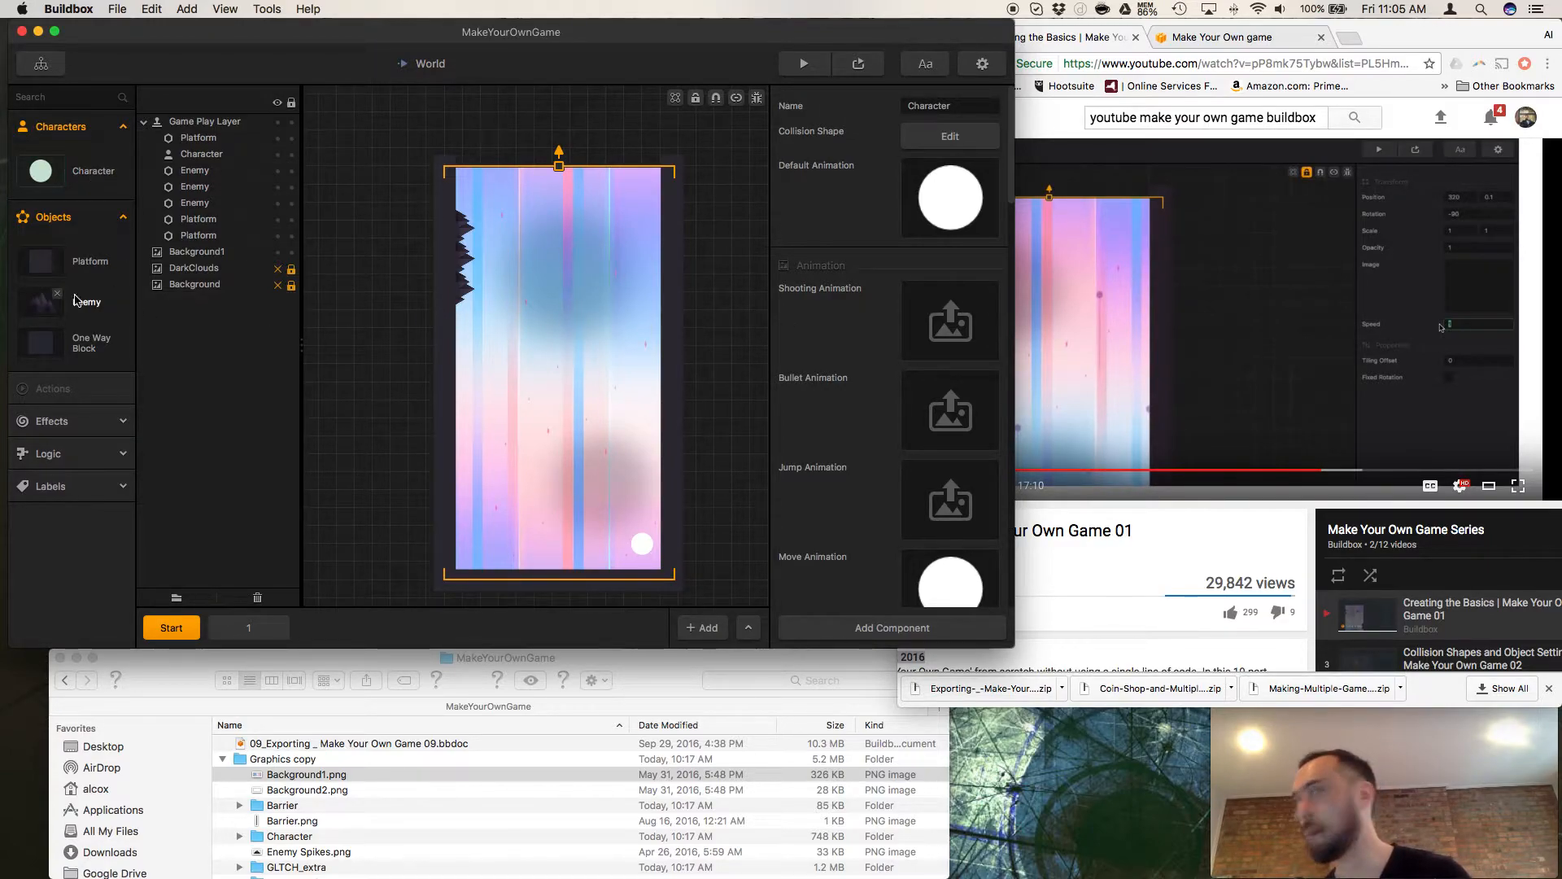
click(209, 257)
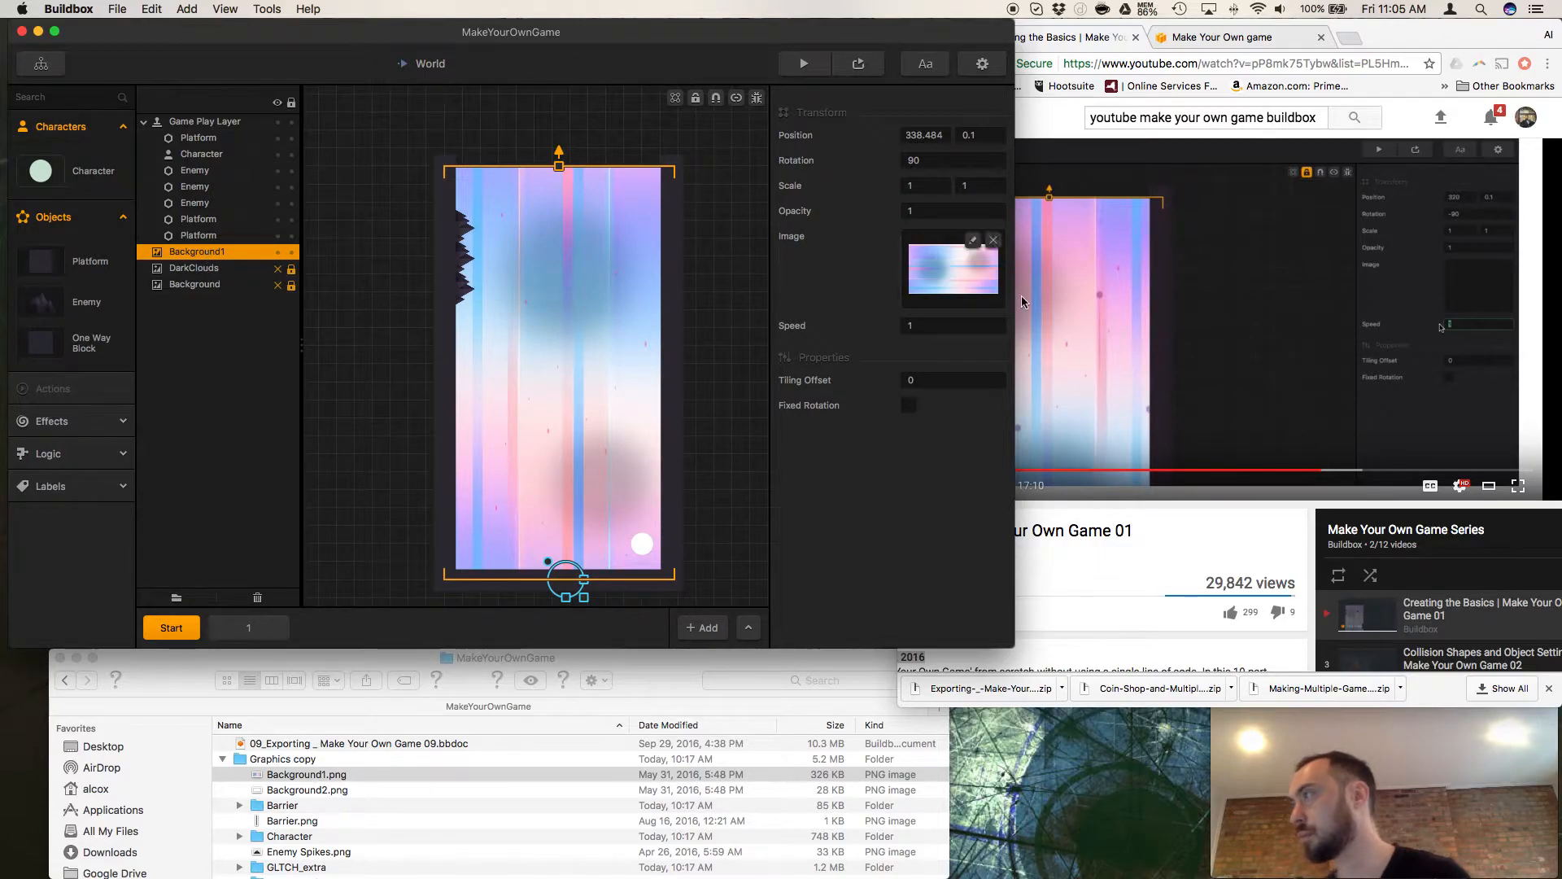
click(1234, 543)
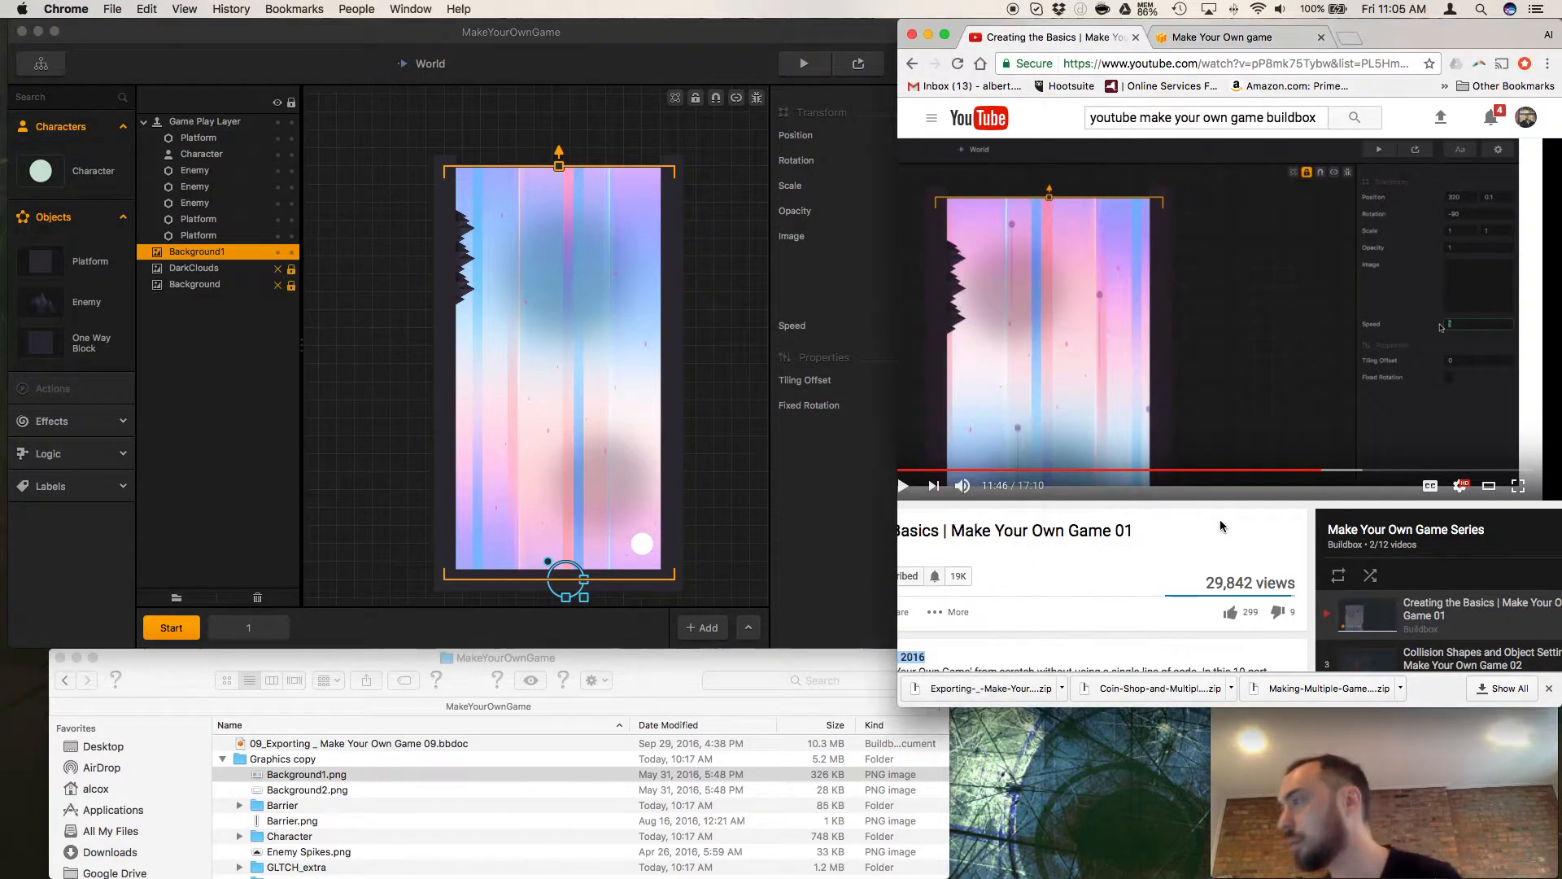
click(1312, 472)
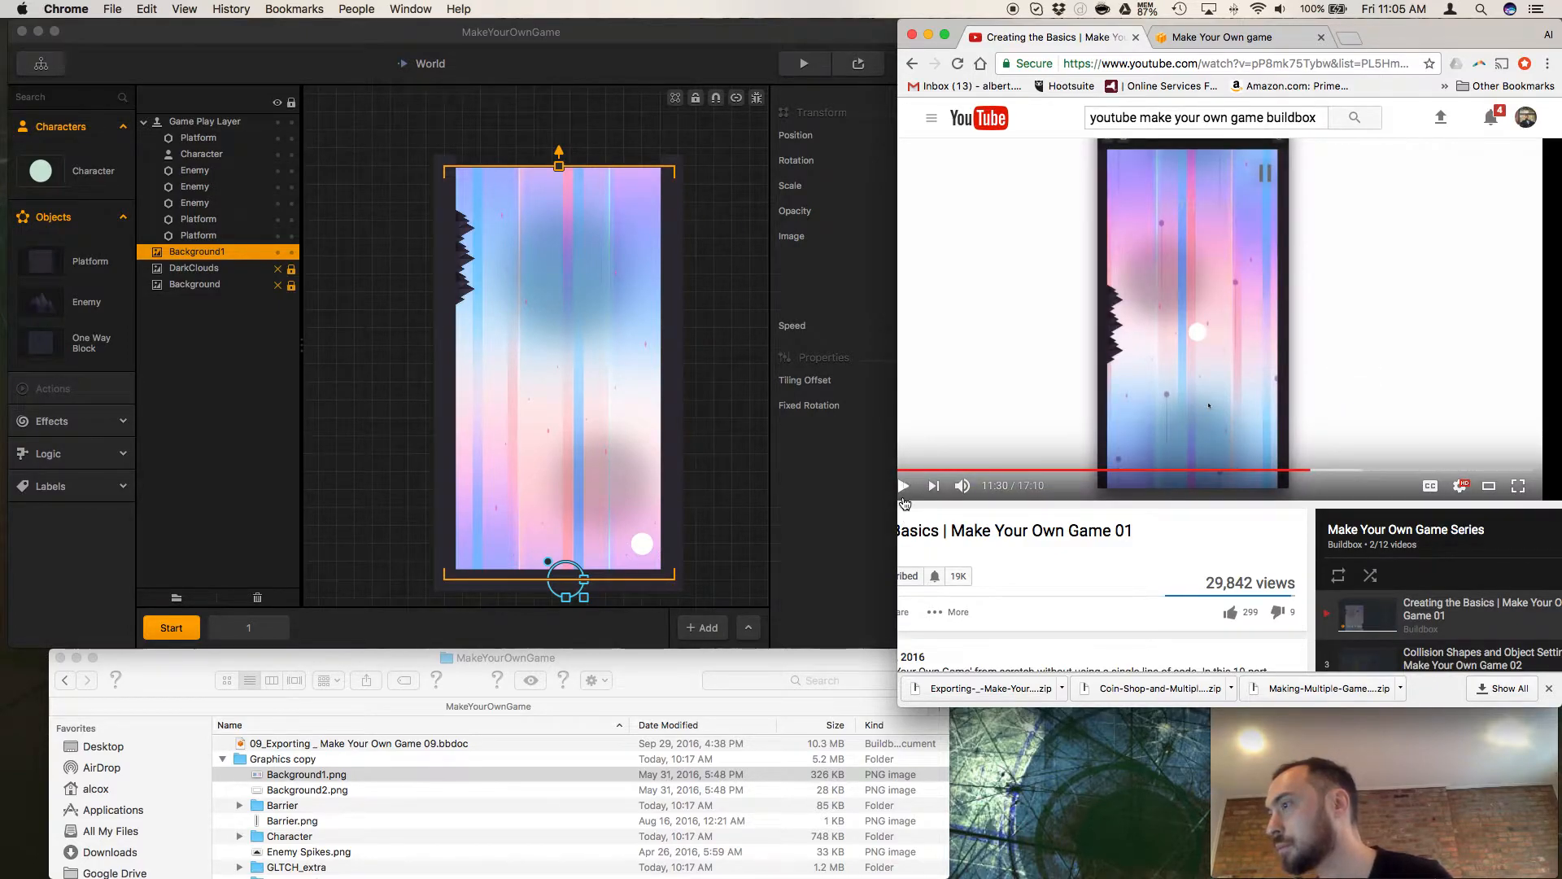
click(903, 498)
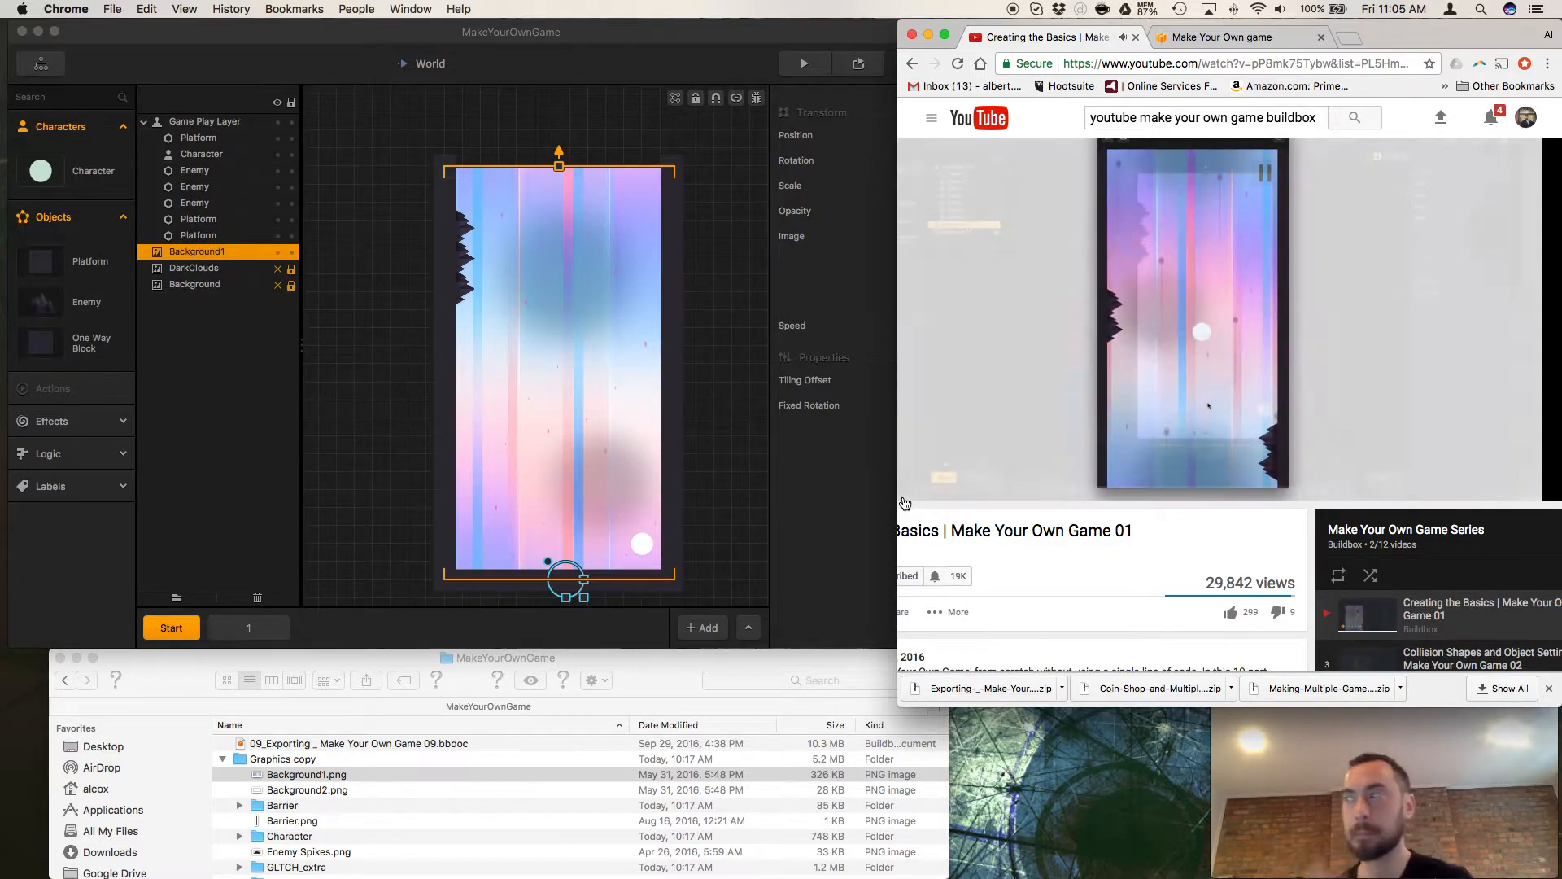
click(903, 504)
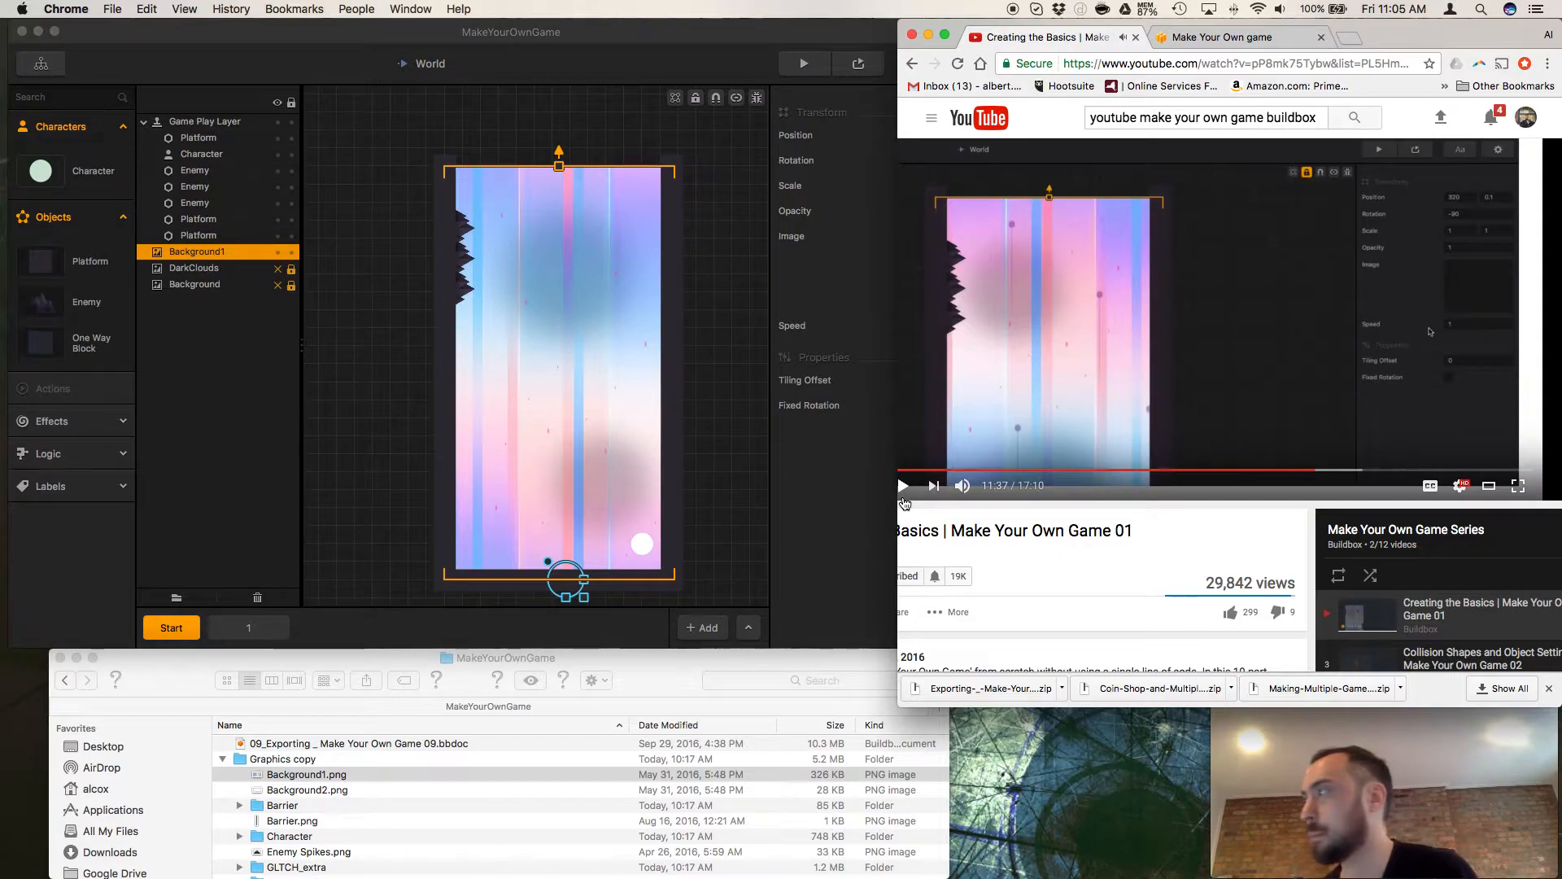
click(1315, 472)
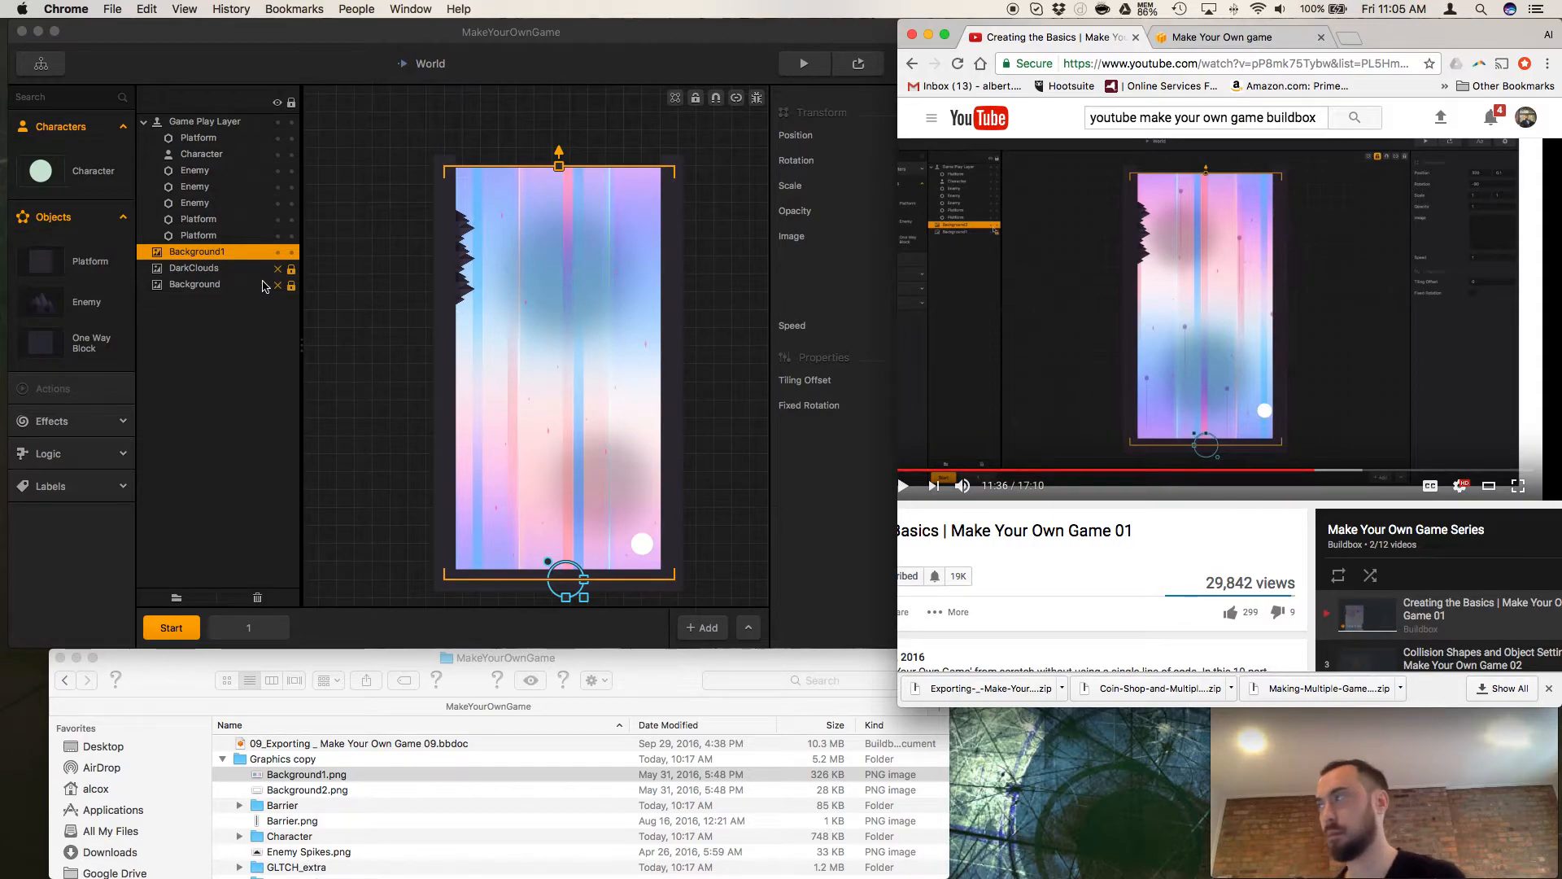
Check Background1's properties in Buildbox against the tutorial, and resume the video in Chrome from 11:36.
click(242, 266)
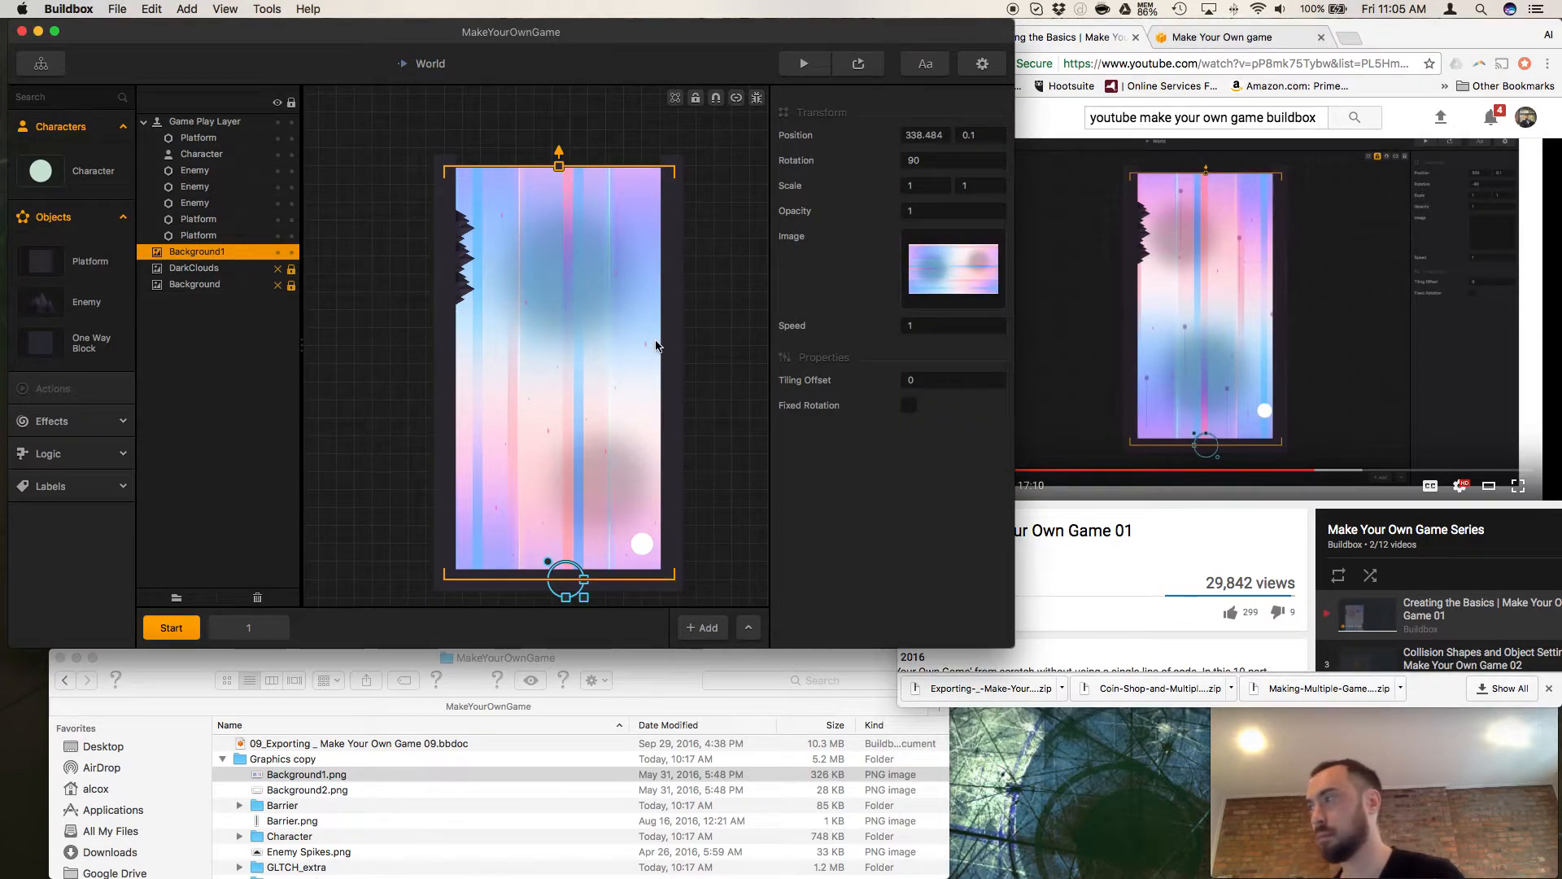
mouse_move(934, 274)
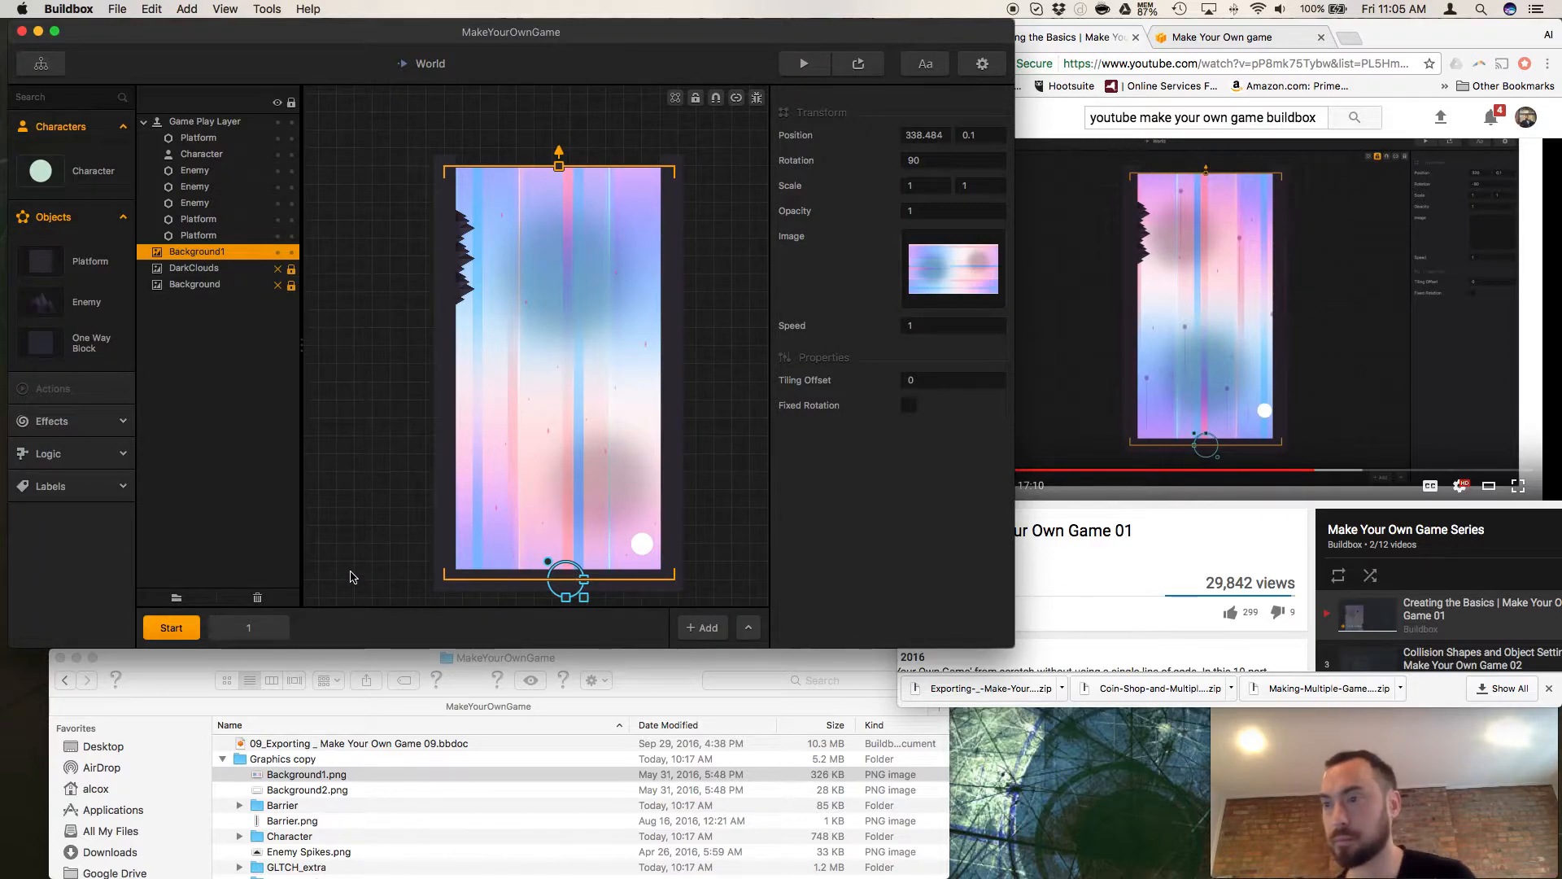
click(1051, 538)
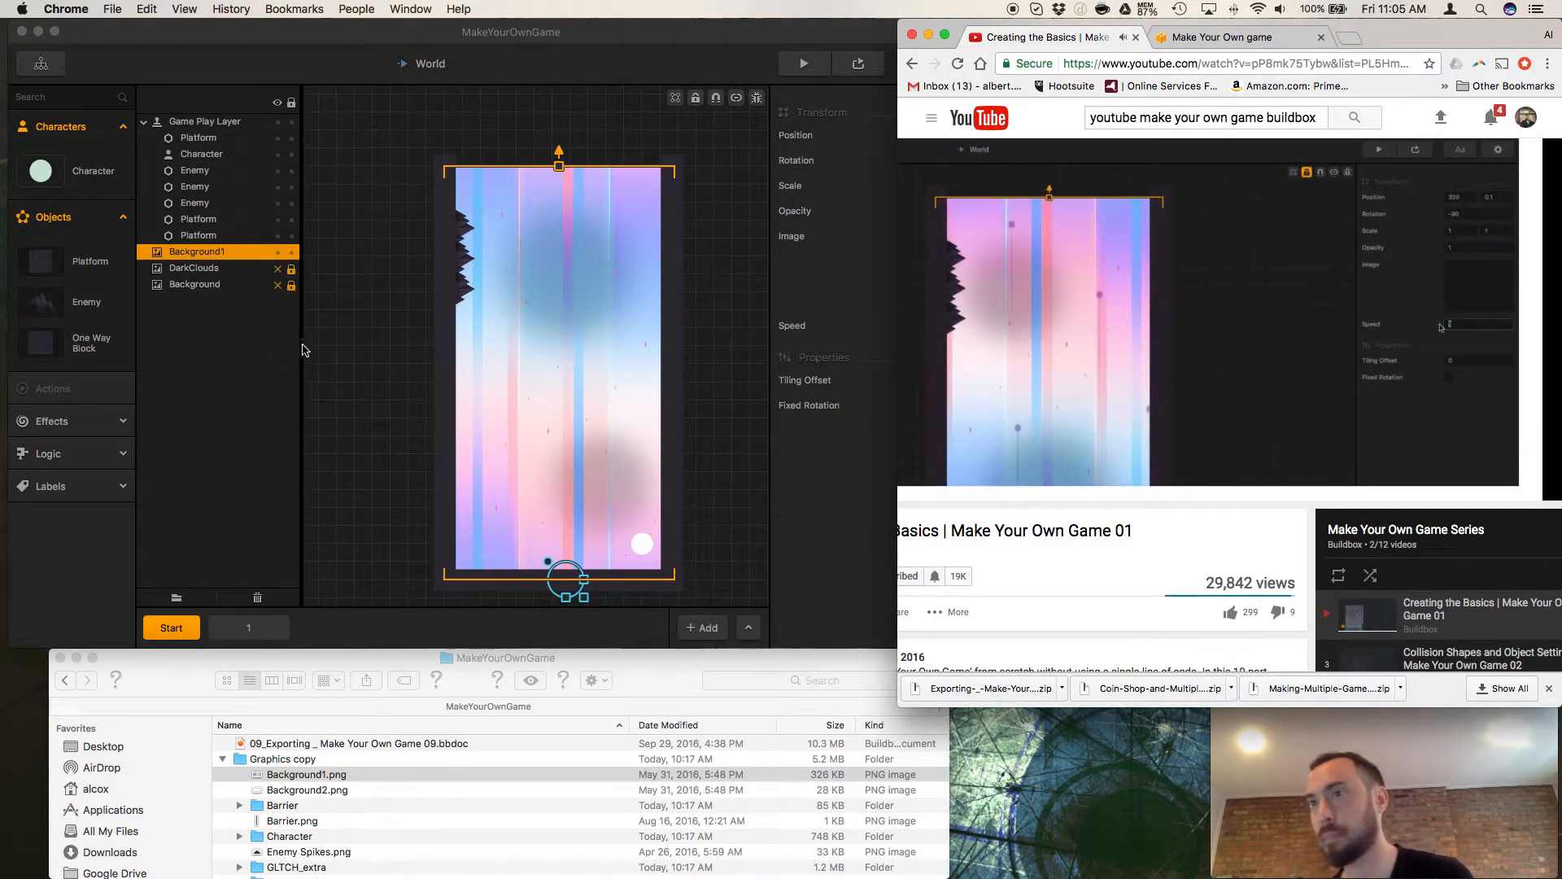
Select Background1 in the Buildbox World scene and set its Speed to 2.
click(350, 358)
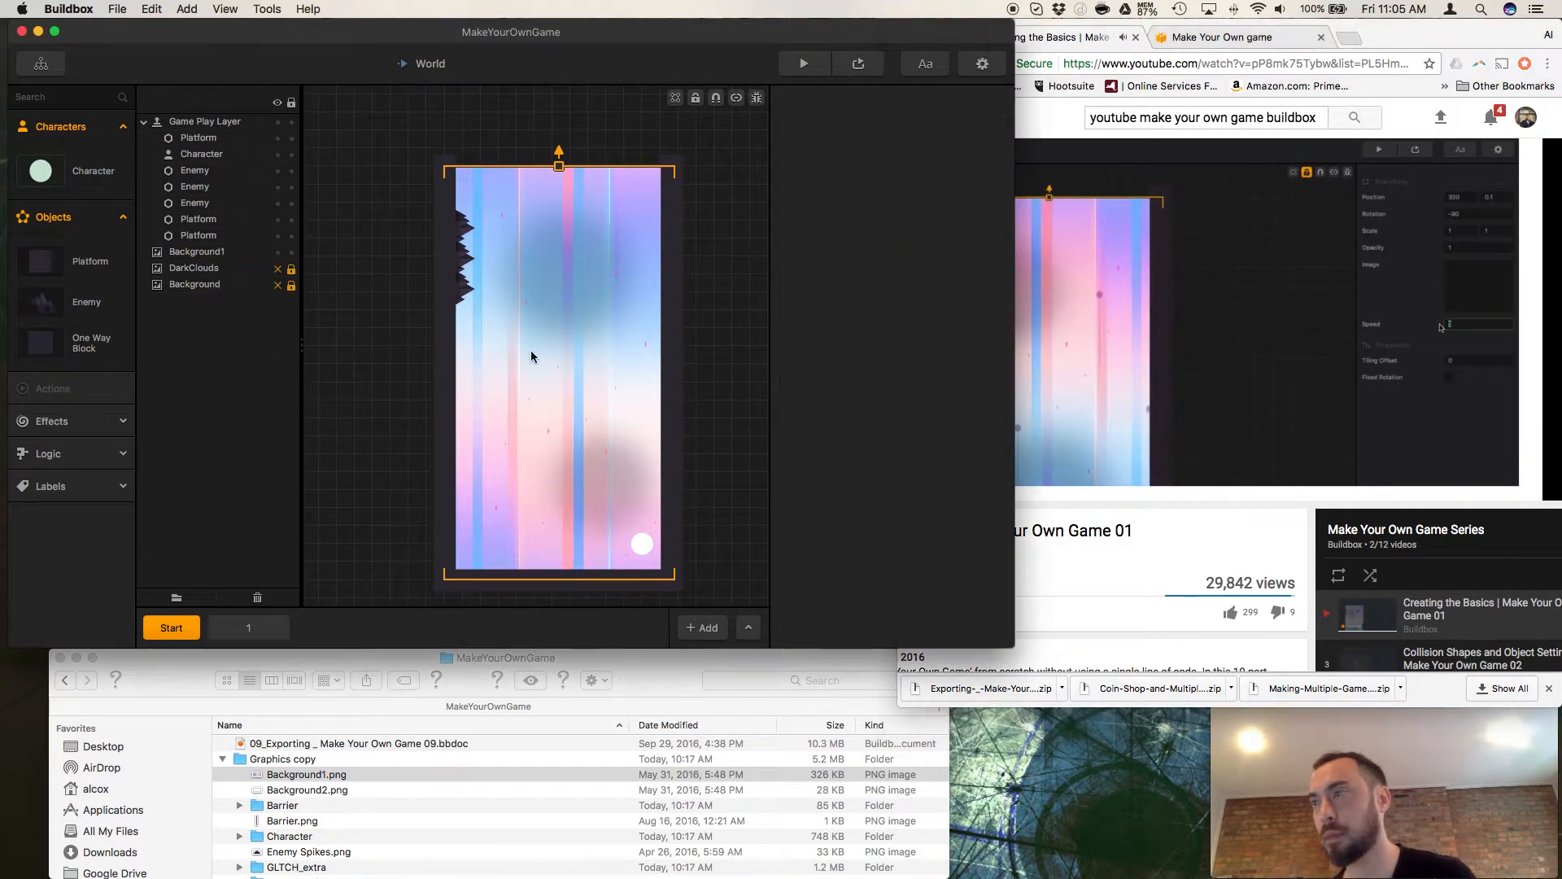
click(179, 255)
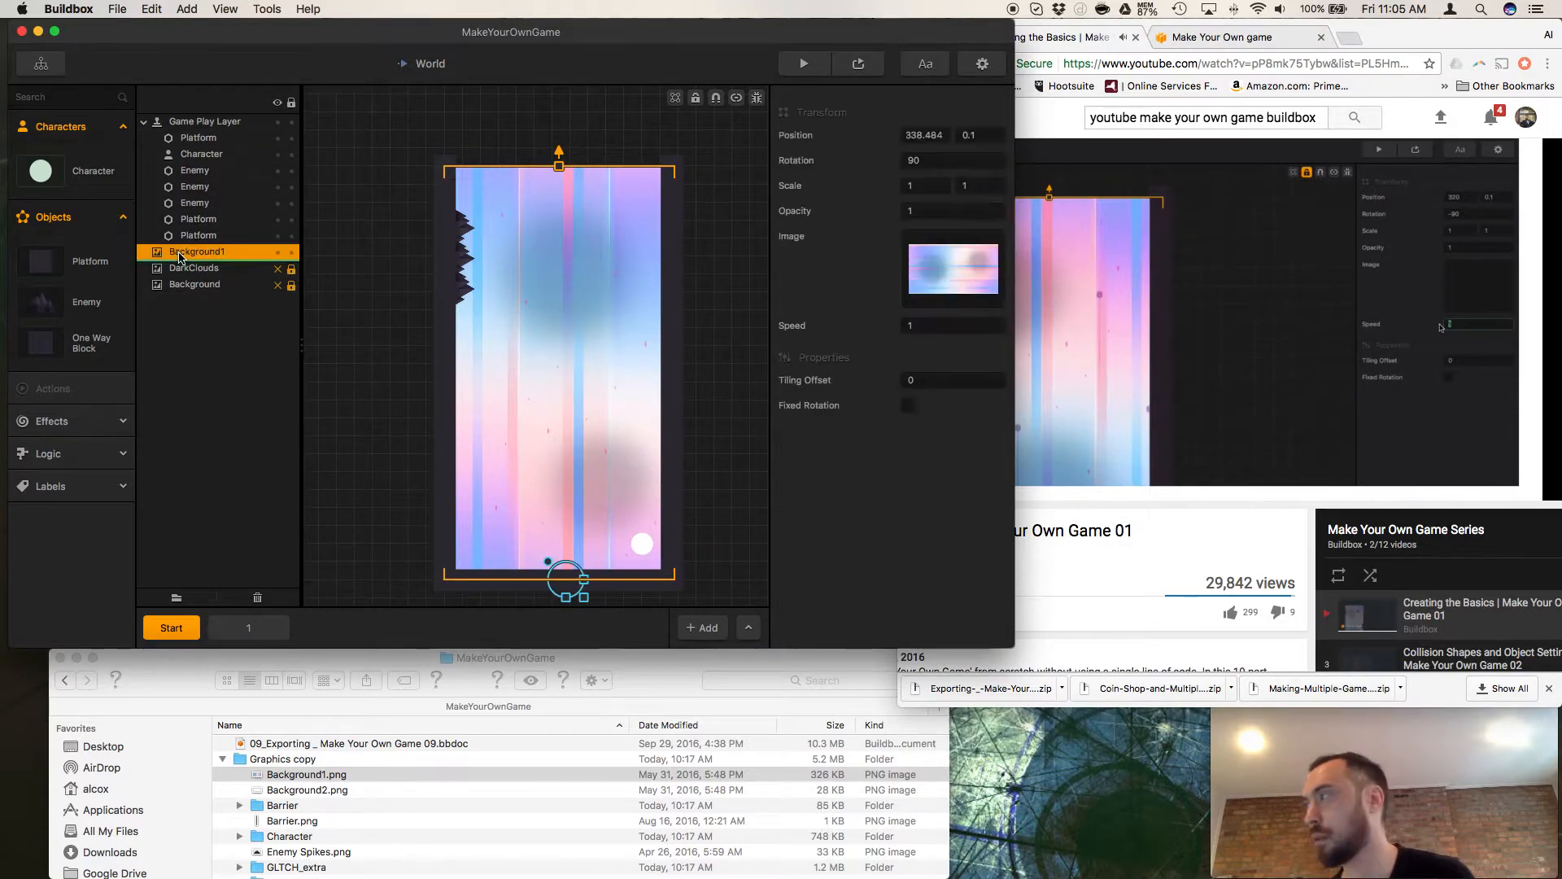
click(936, 326)
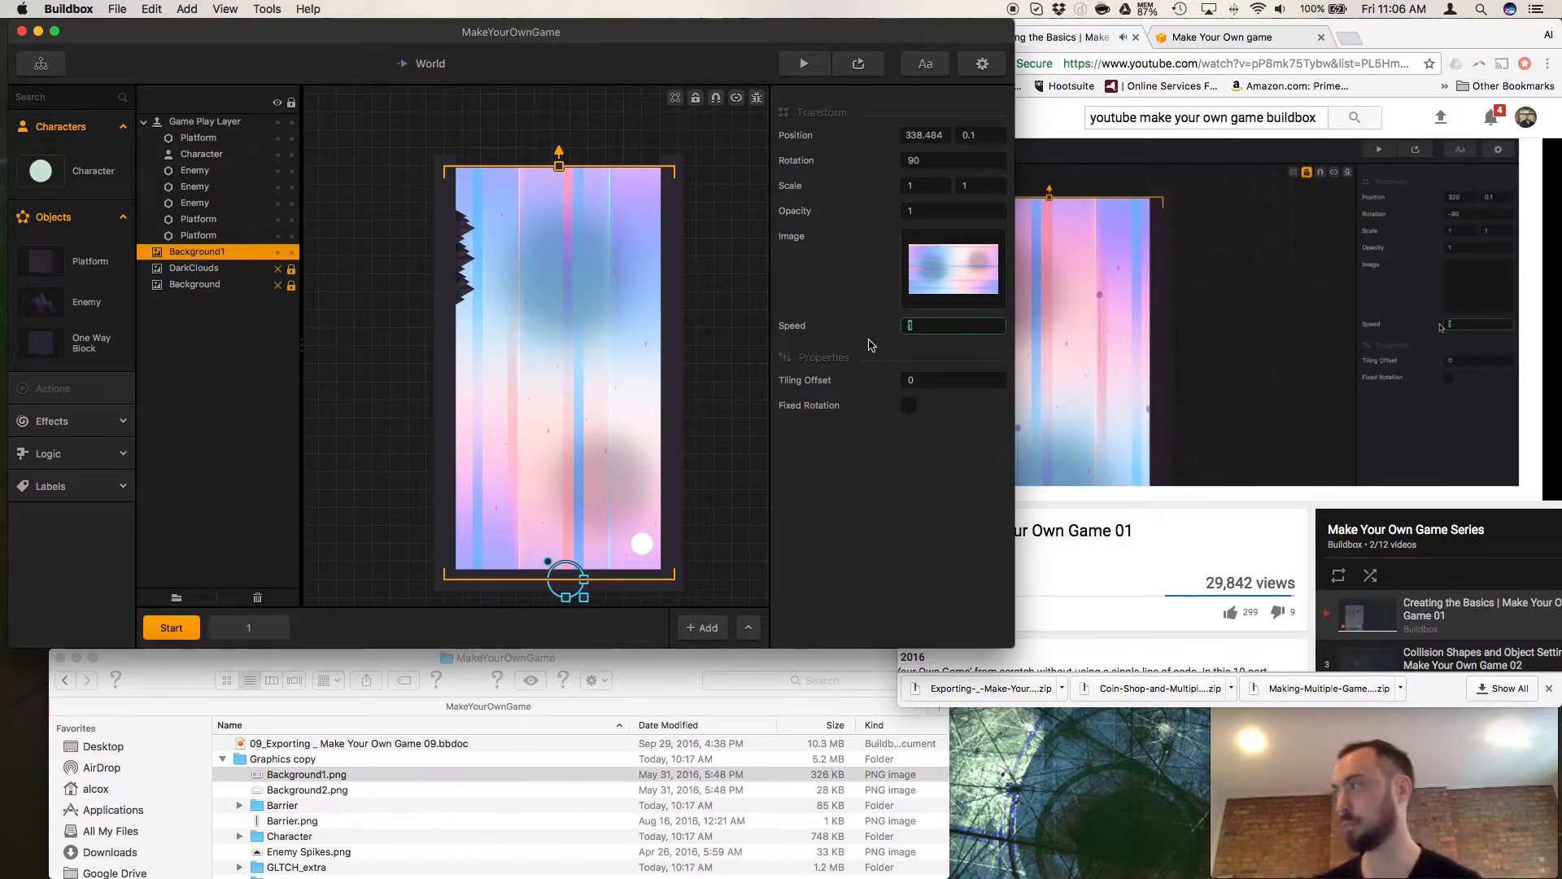
text(2)
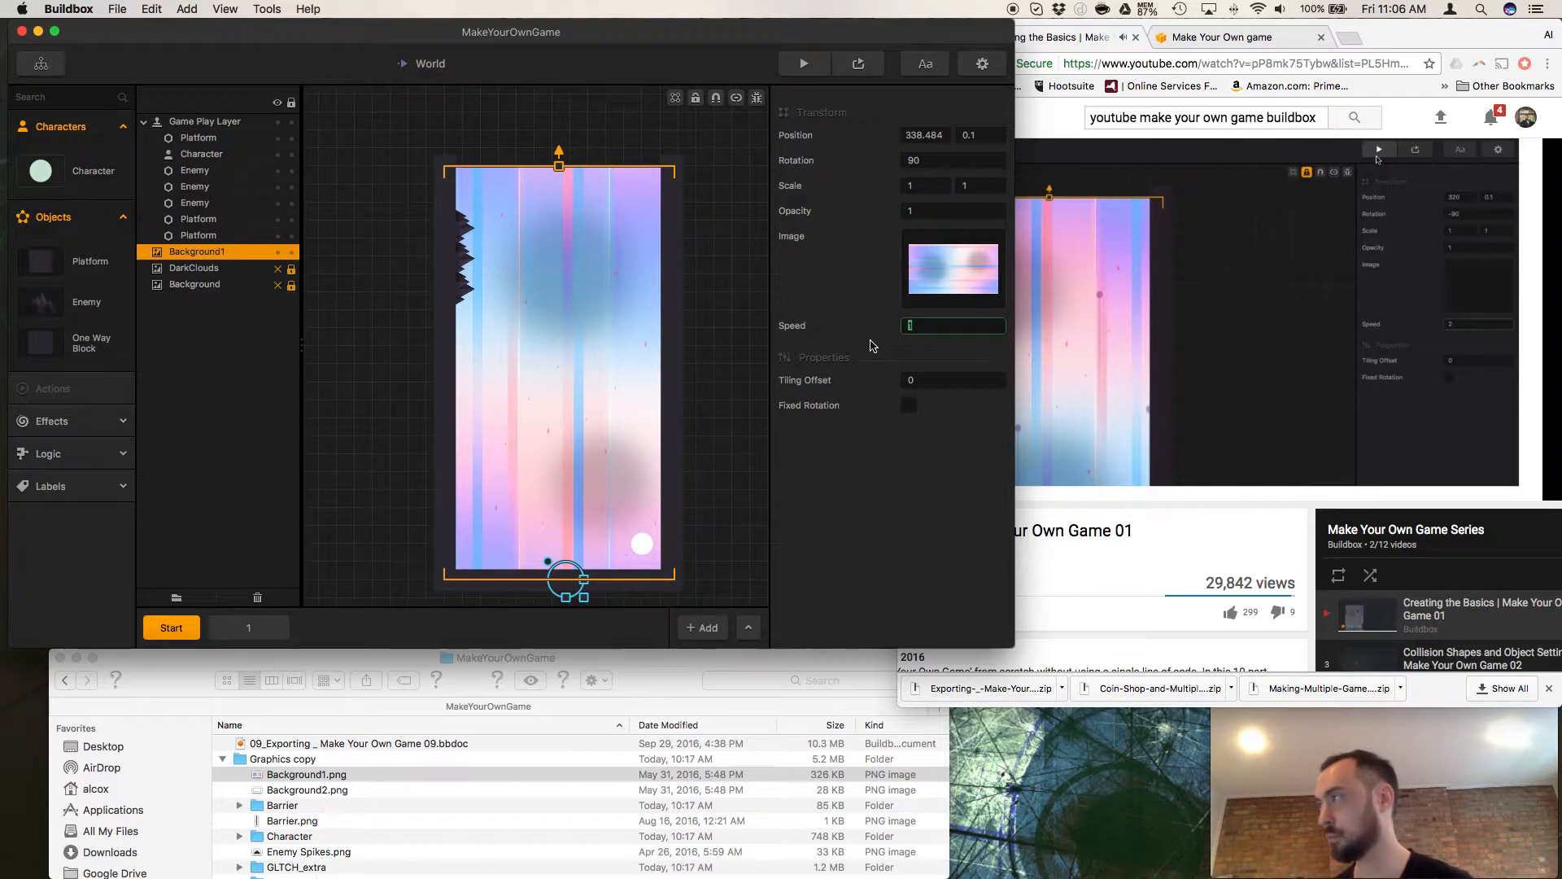
Test Background1's new speed by playing the game in the preview, and close the preview.
click(857, 66)
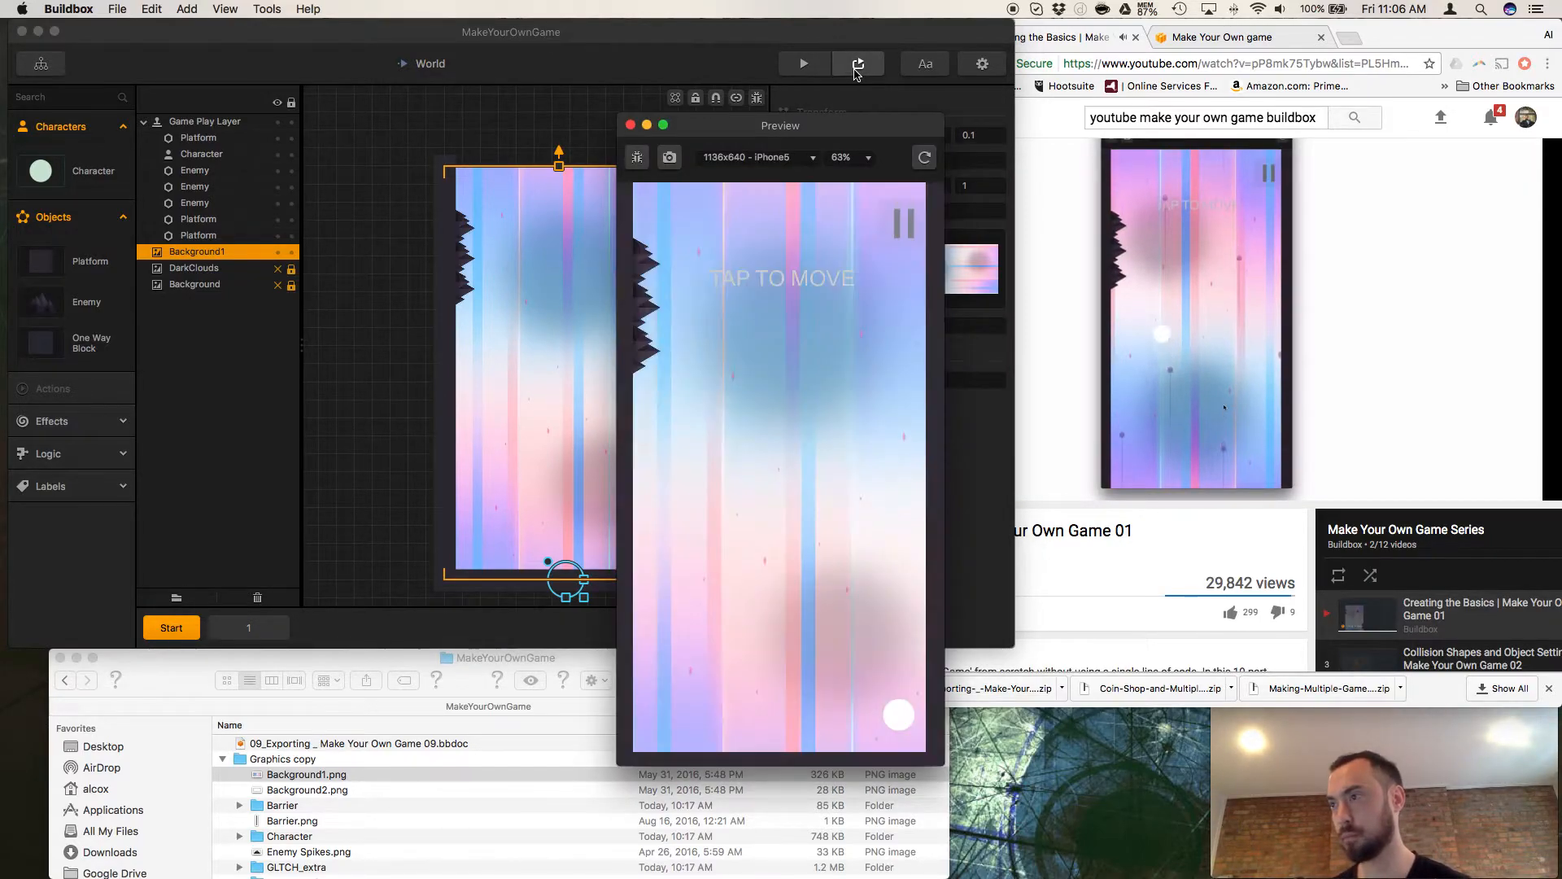
click(854, 234)
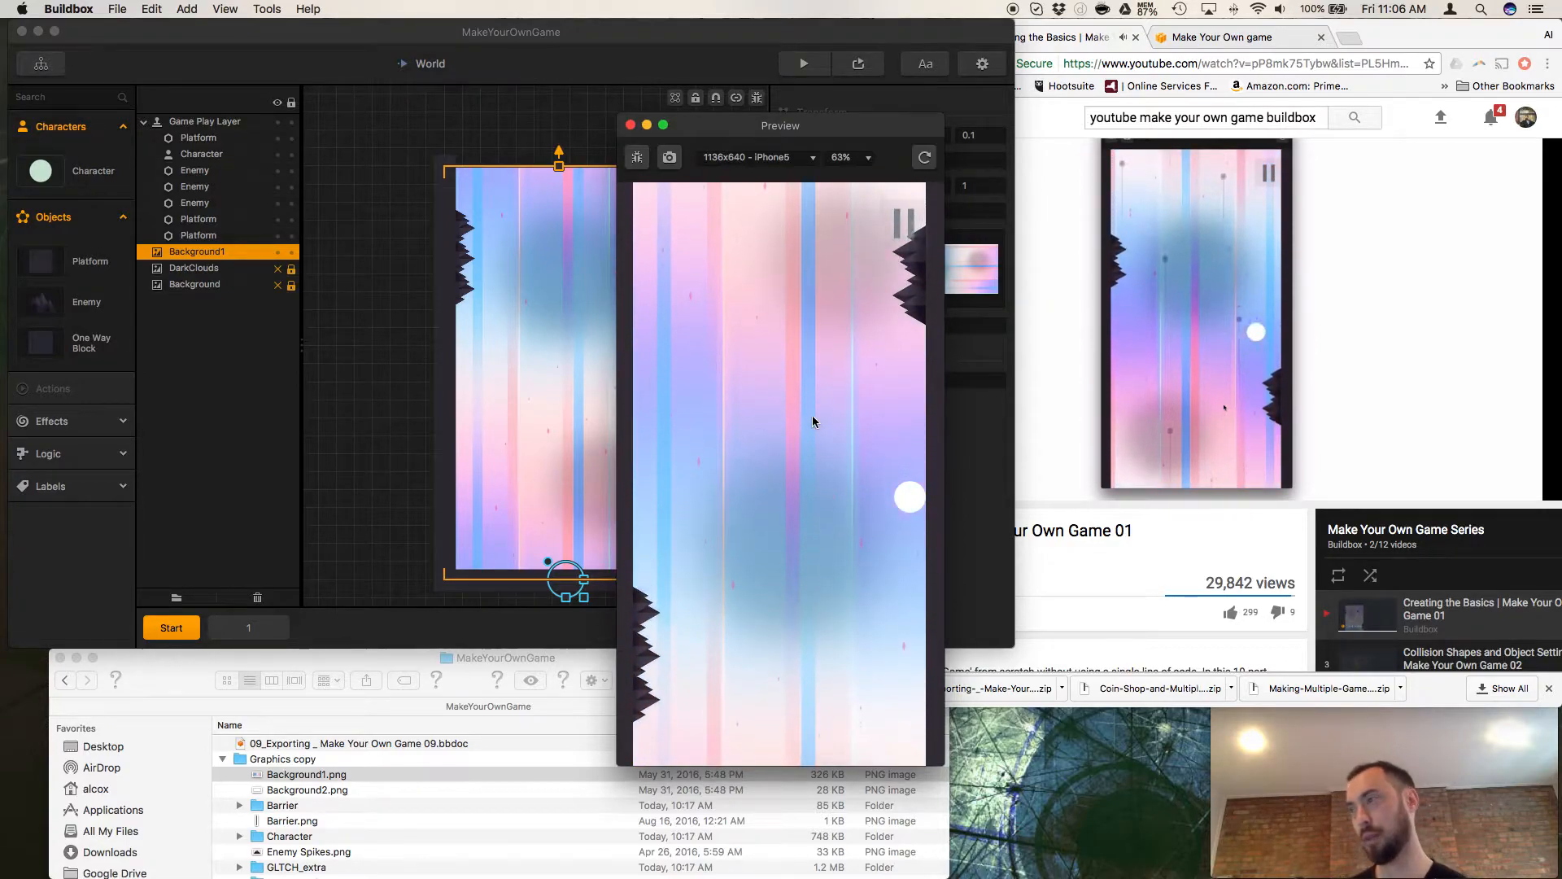
click(812, 574)
click(811, 575)
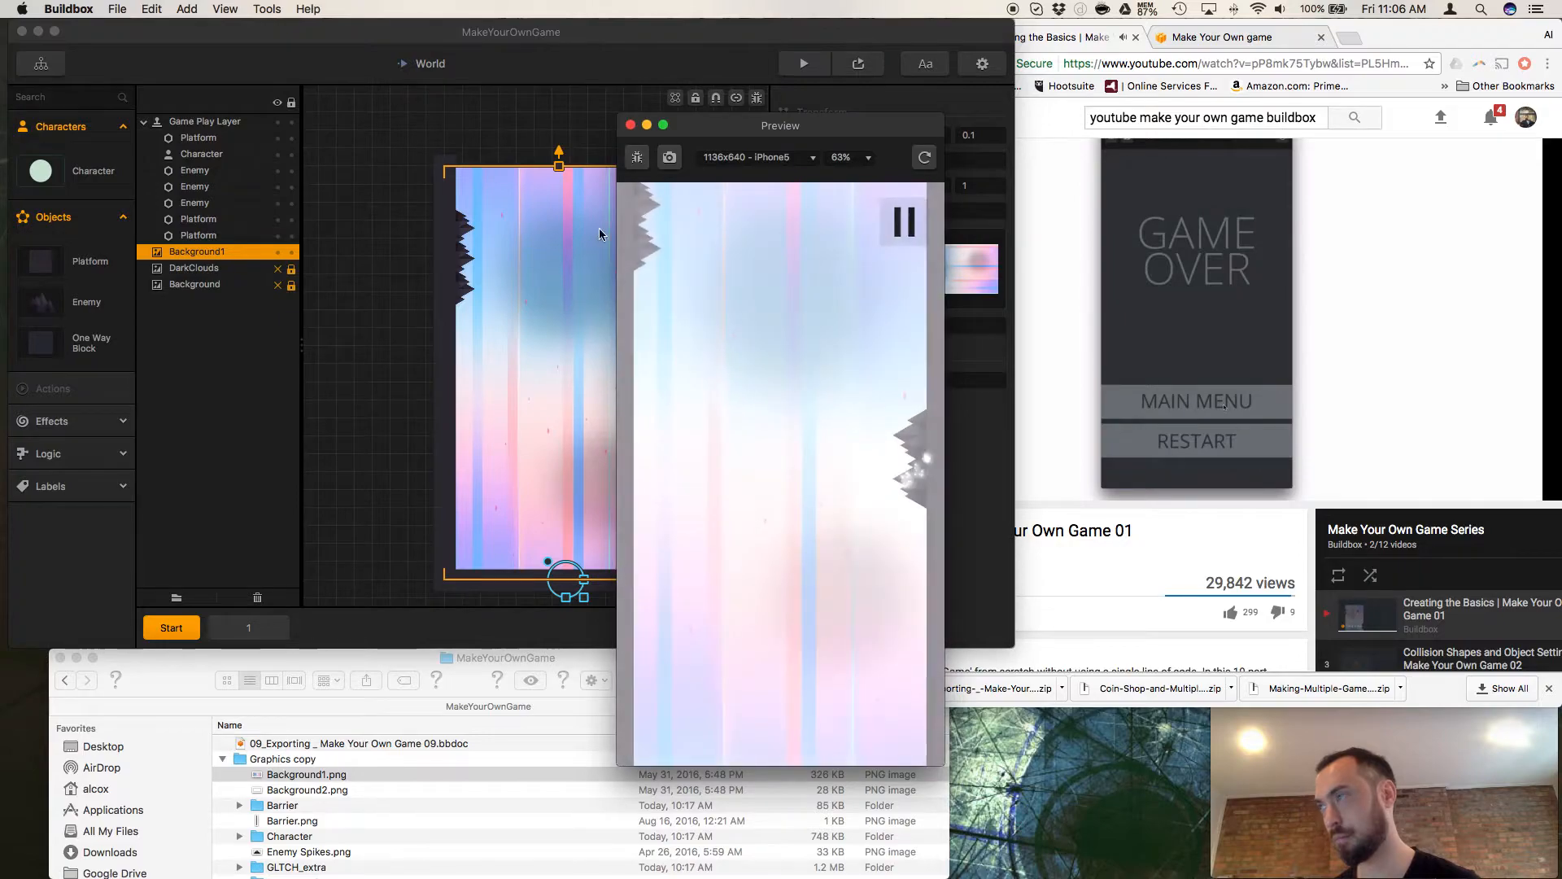
click(629, 124)
Search the tutorial in Chrome for its background settings, leaving it paused at 11:49.
click(1060, 508)
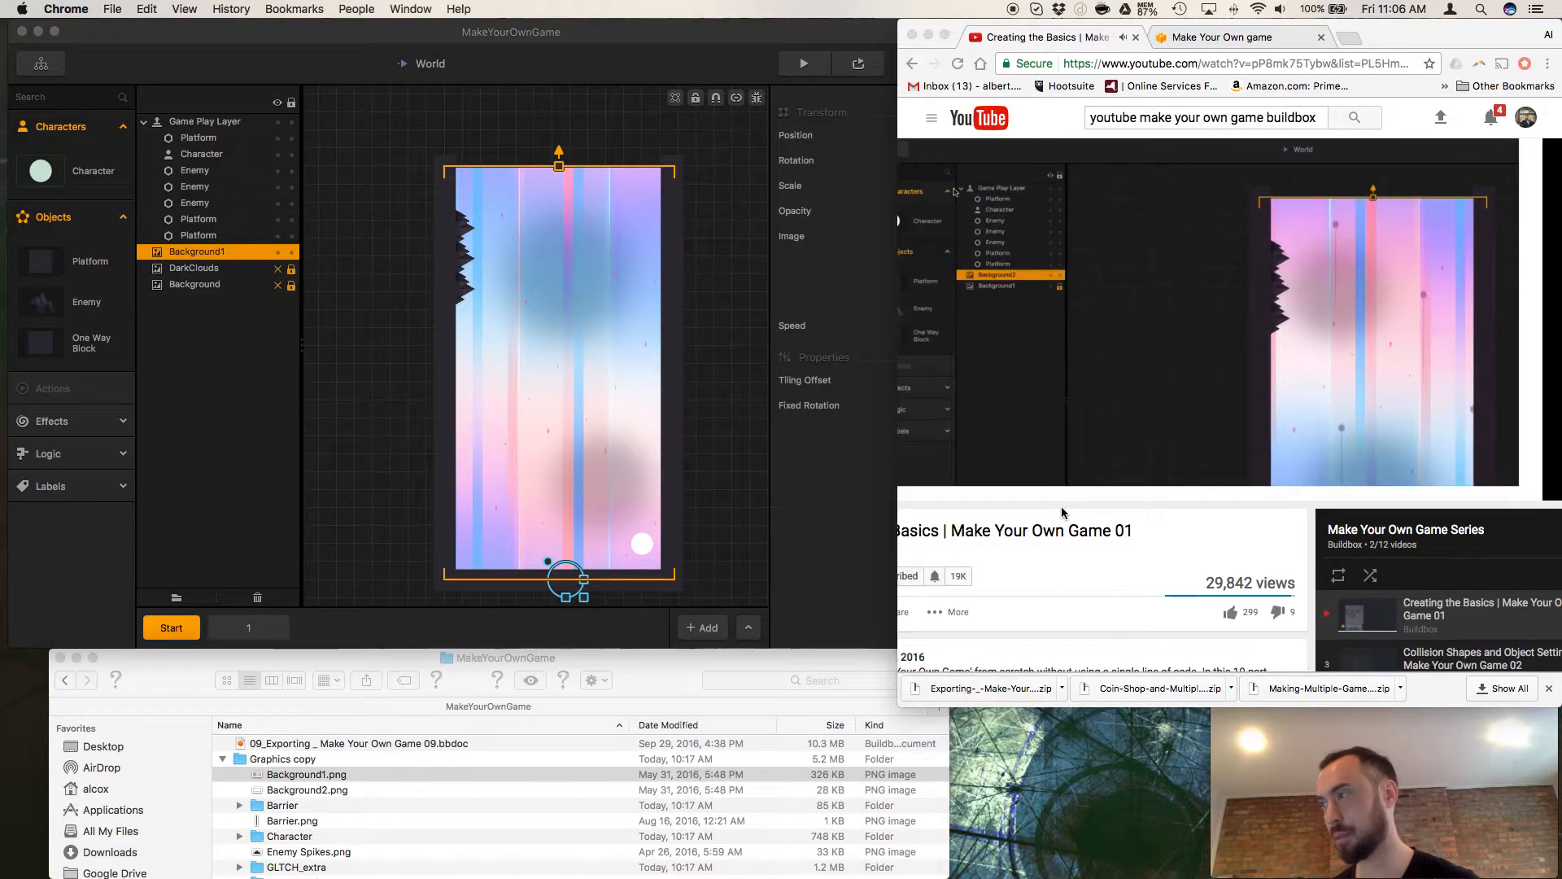
click(854, 488)
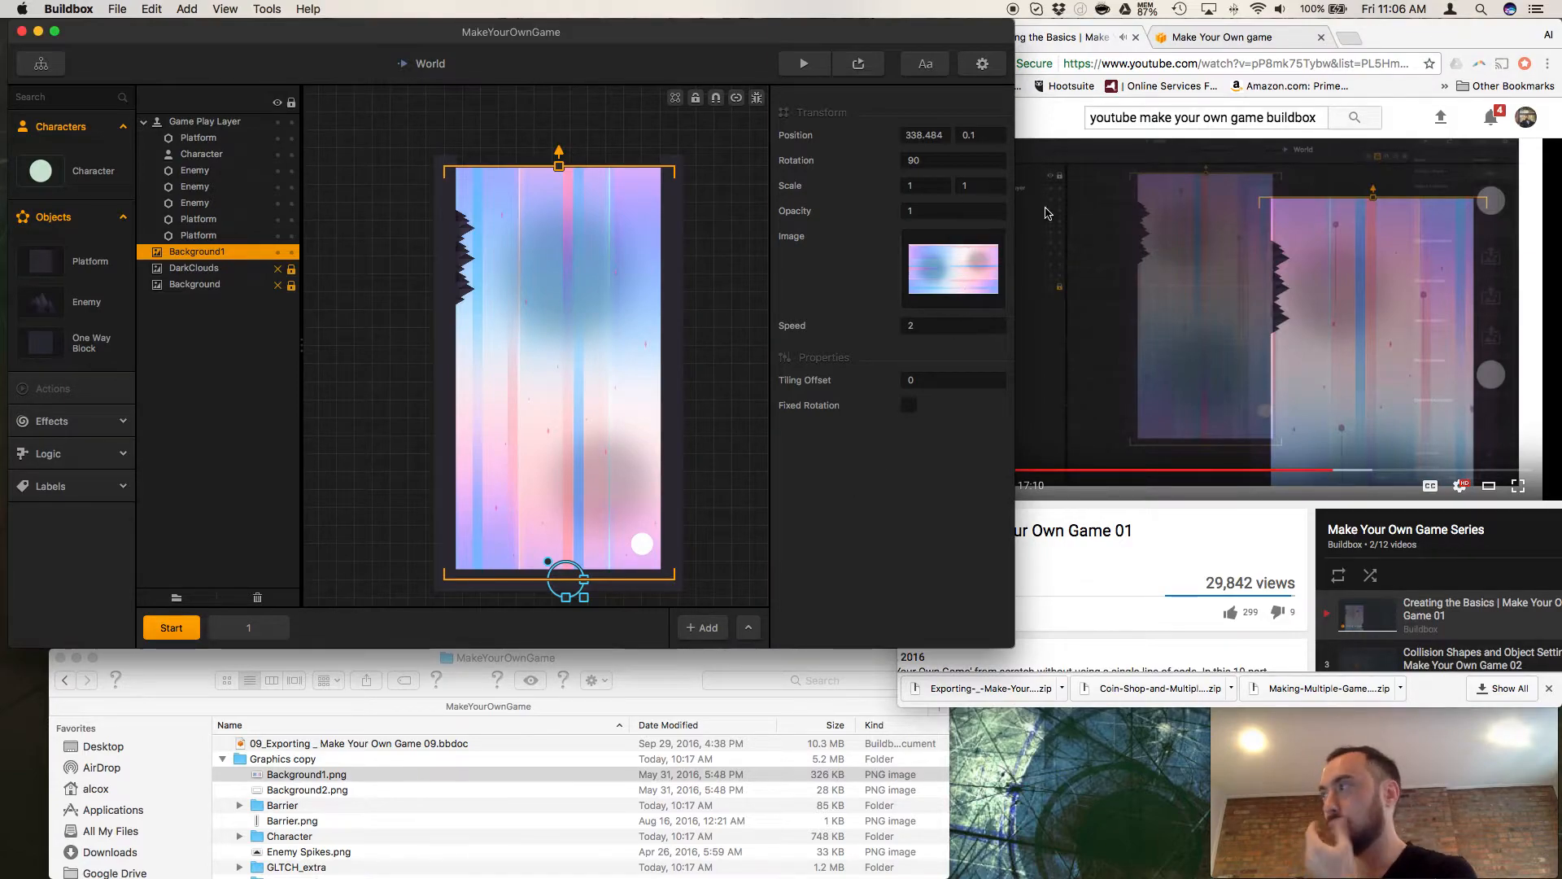
click(1306, 469)
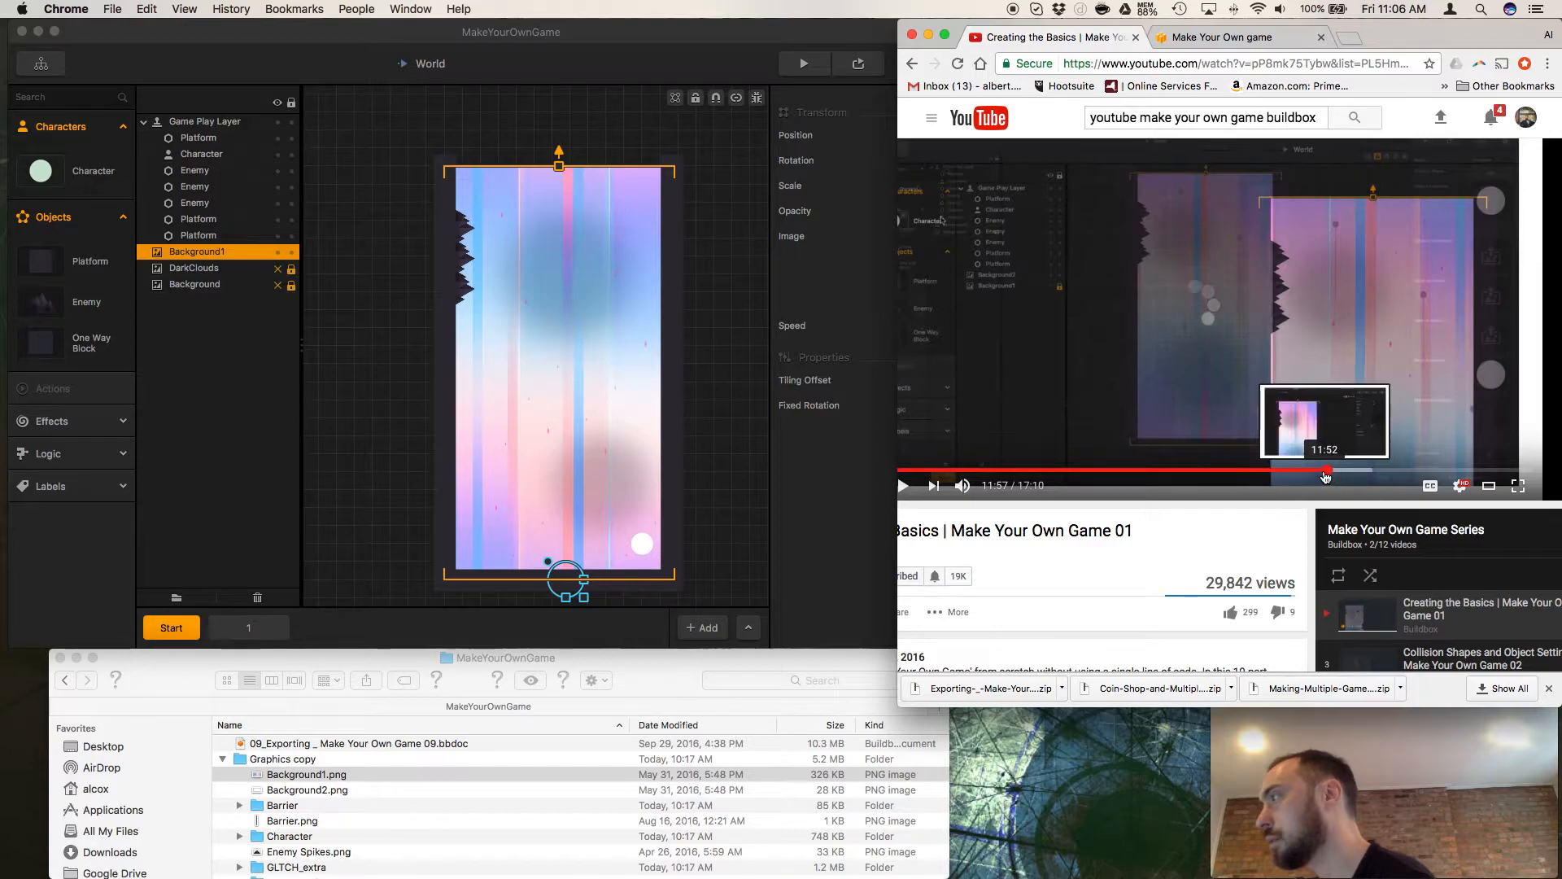
click(1330, 470)
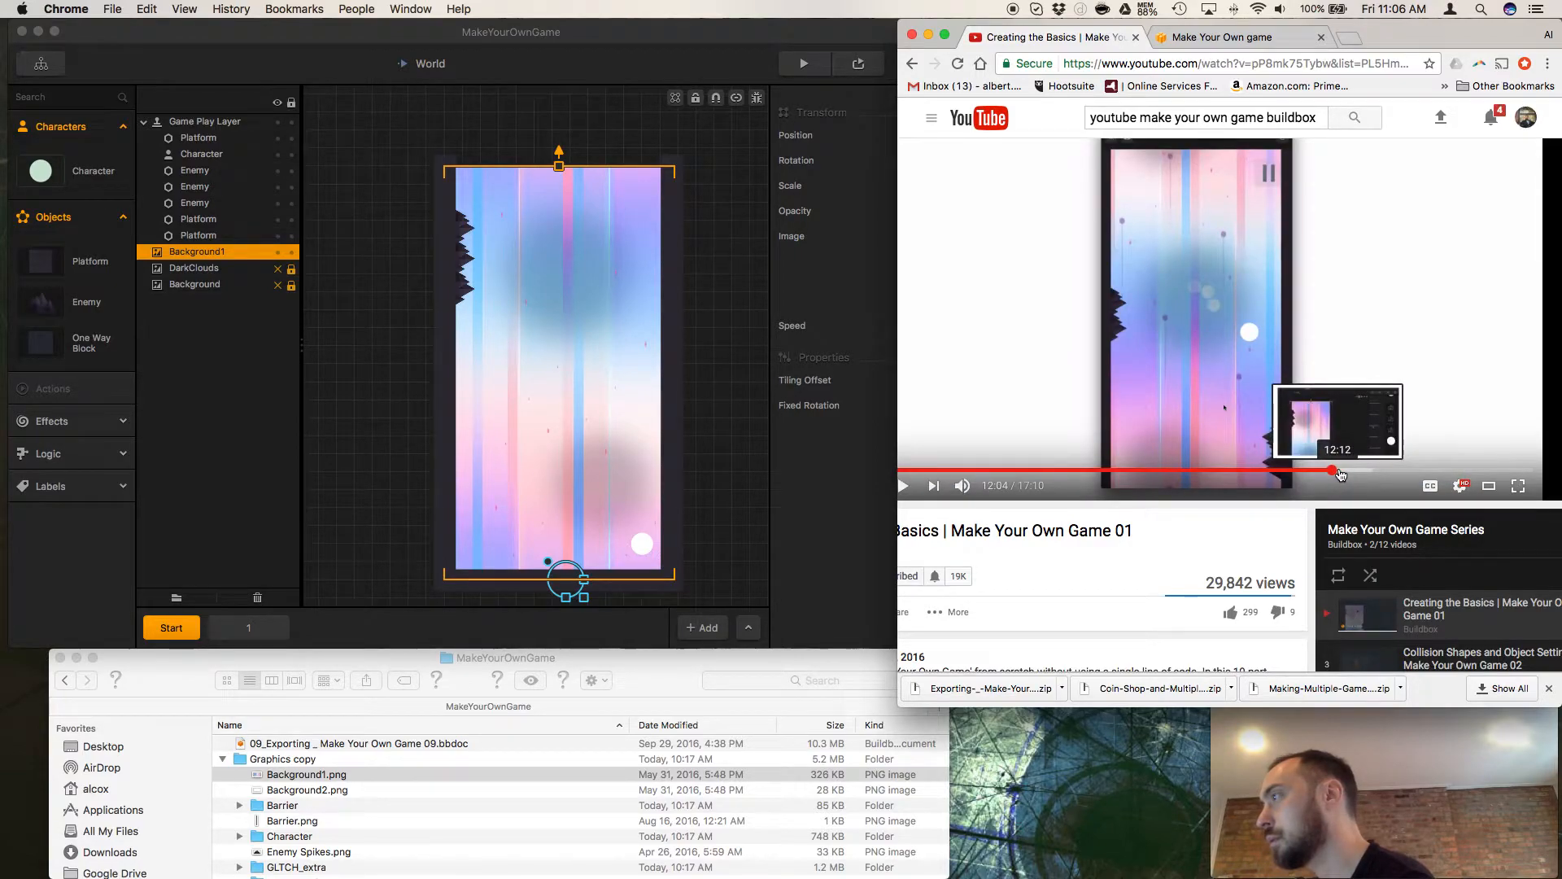
click(1336, 472)
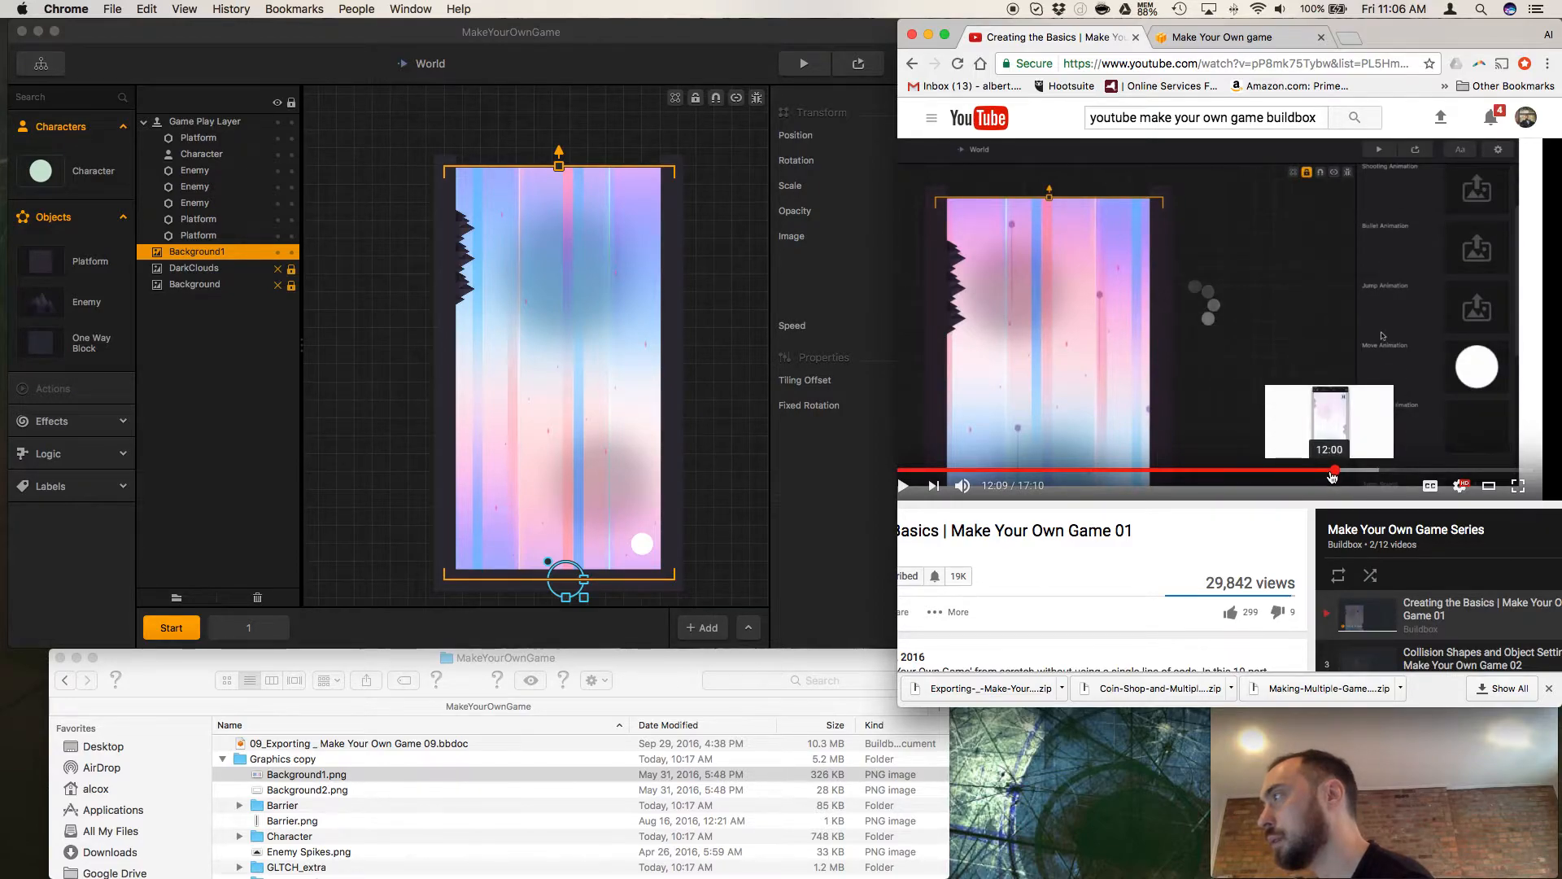
click(1331, 471)
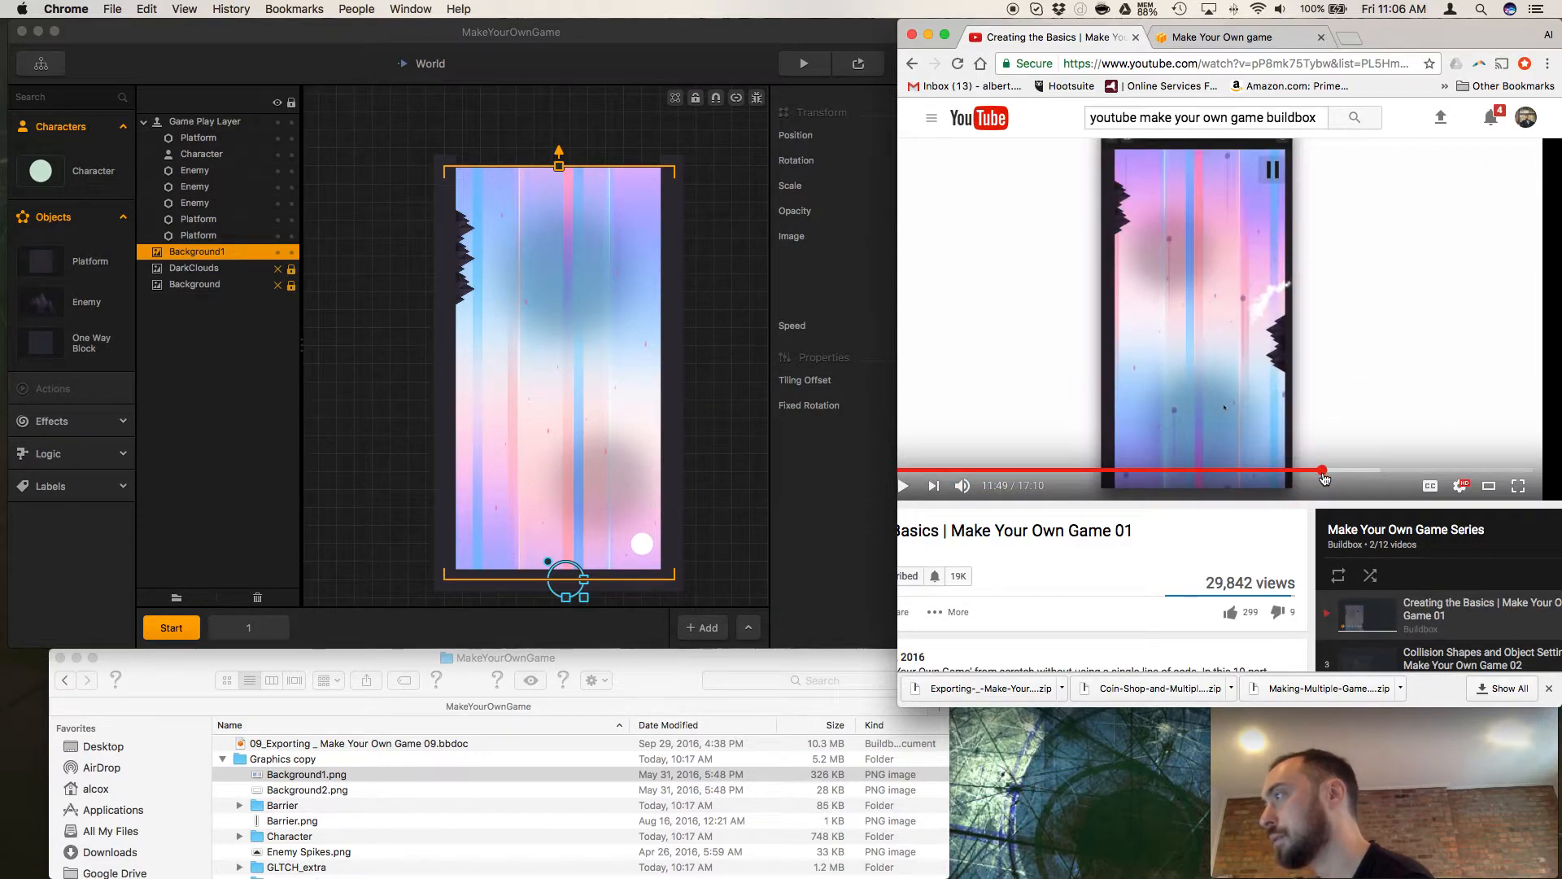
click(1323, 471)
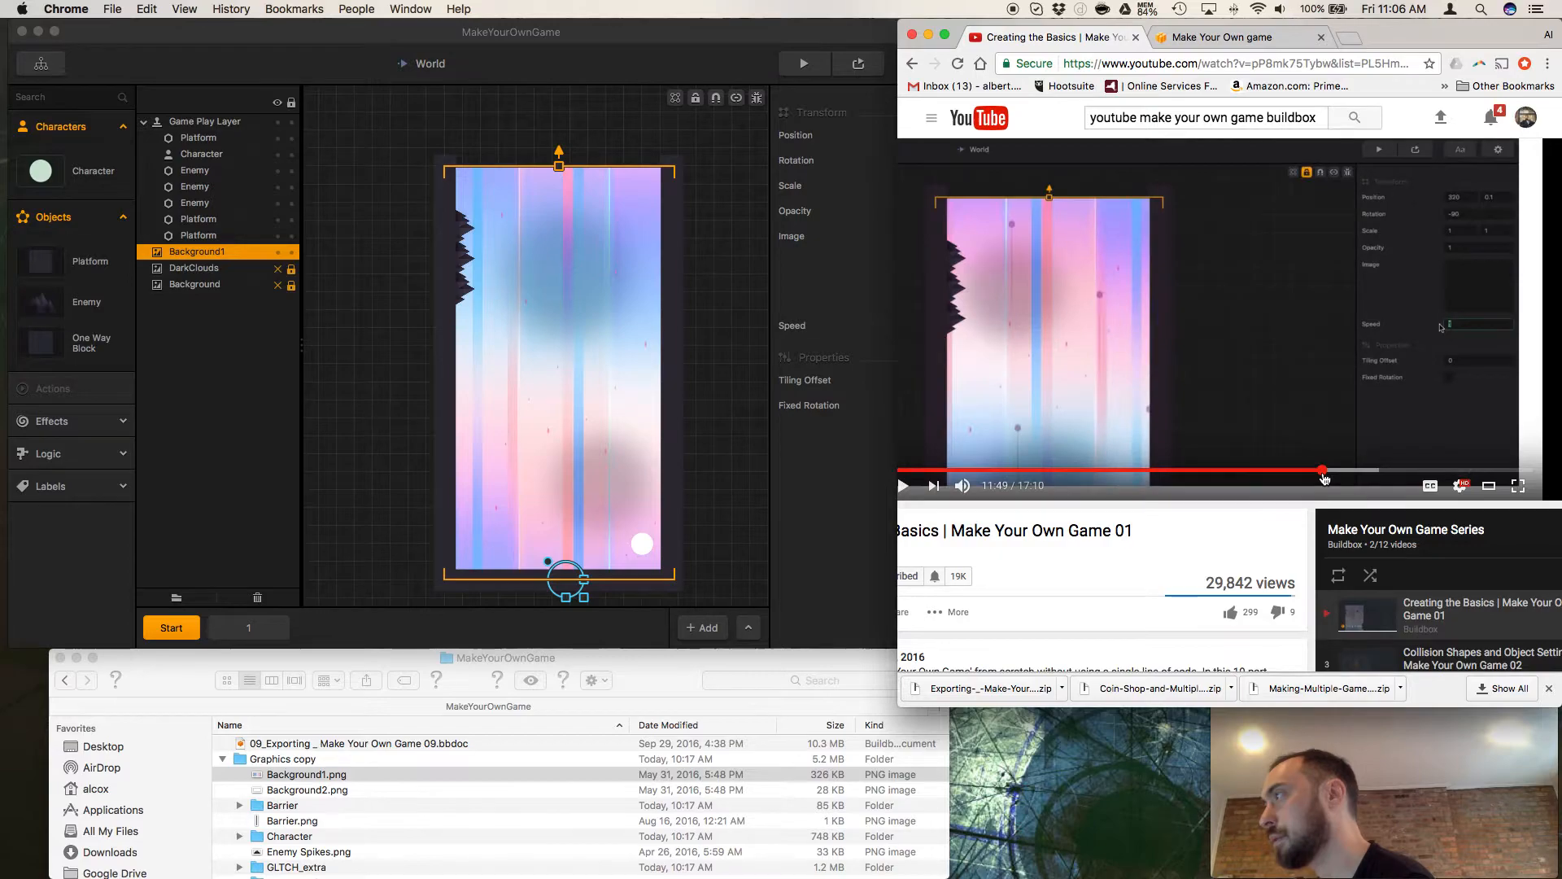
Set Background1's Rotation to -90 in Buildbox.
click(824, 254)
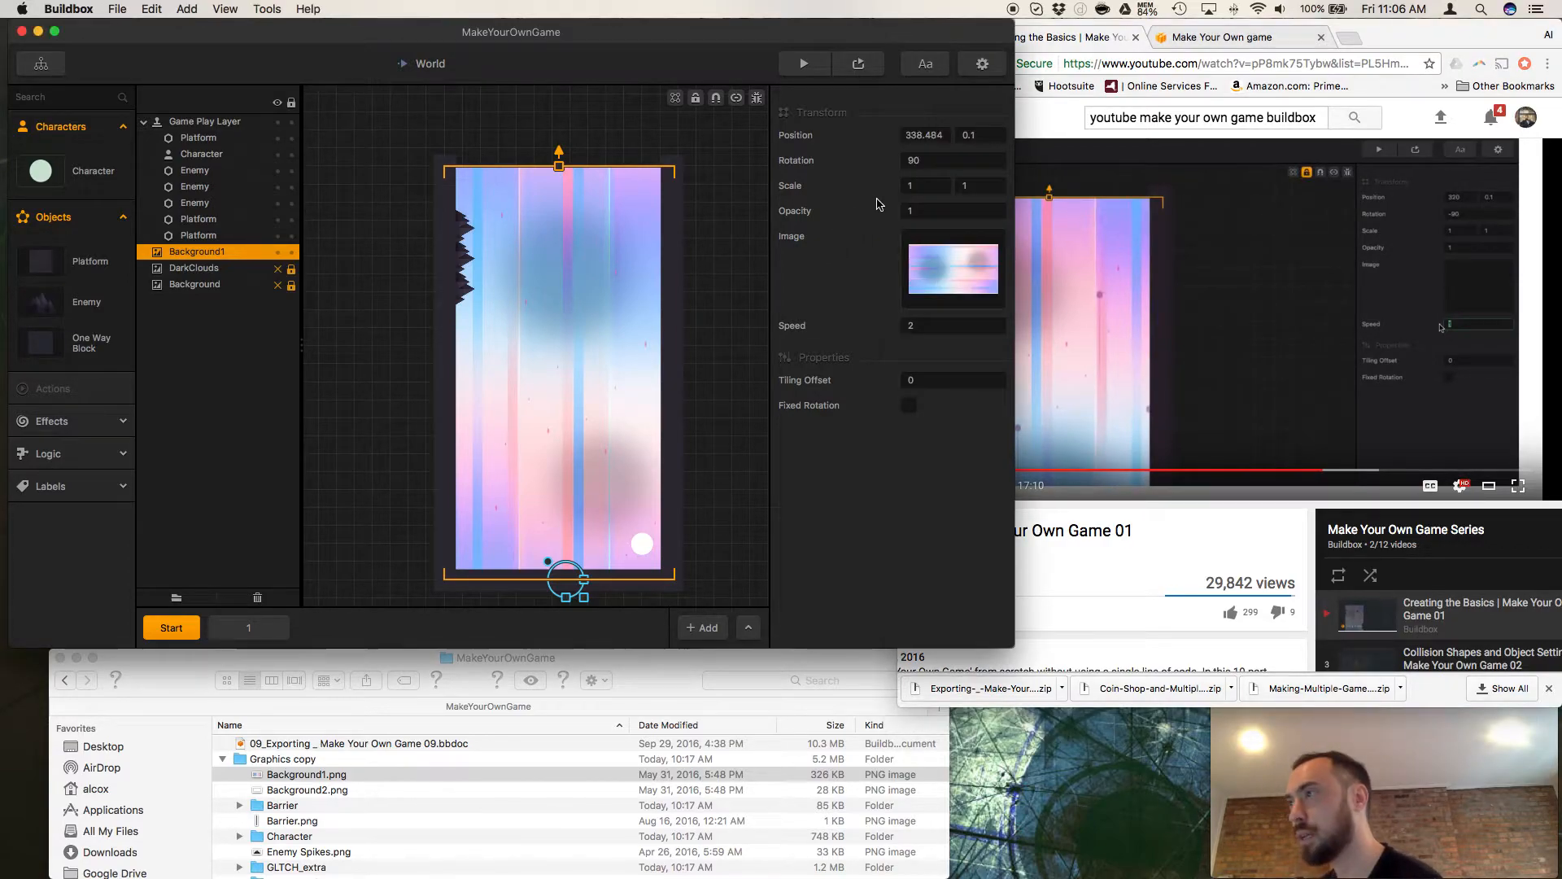
click(913, 160)
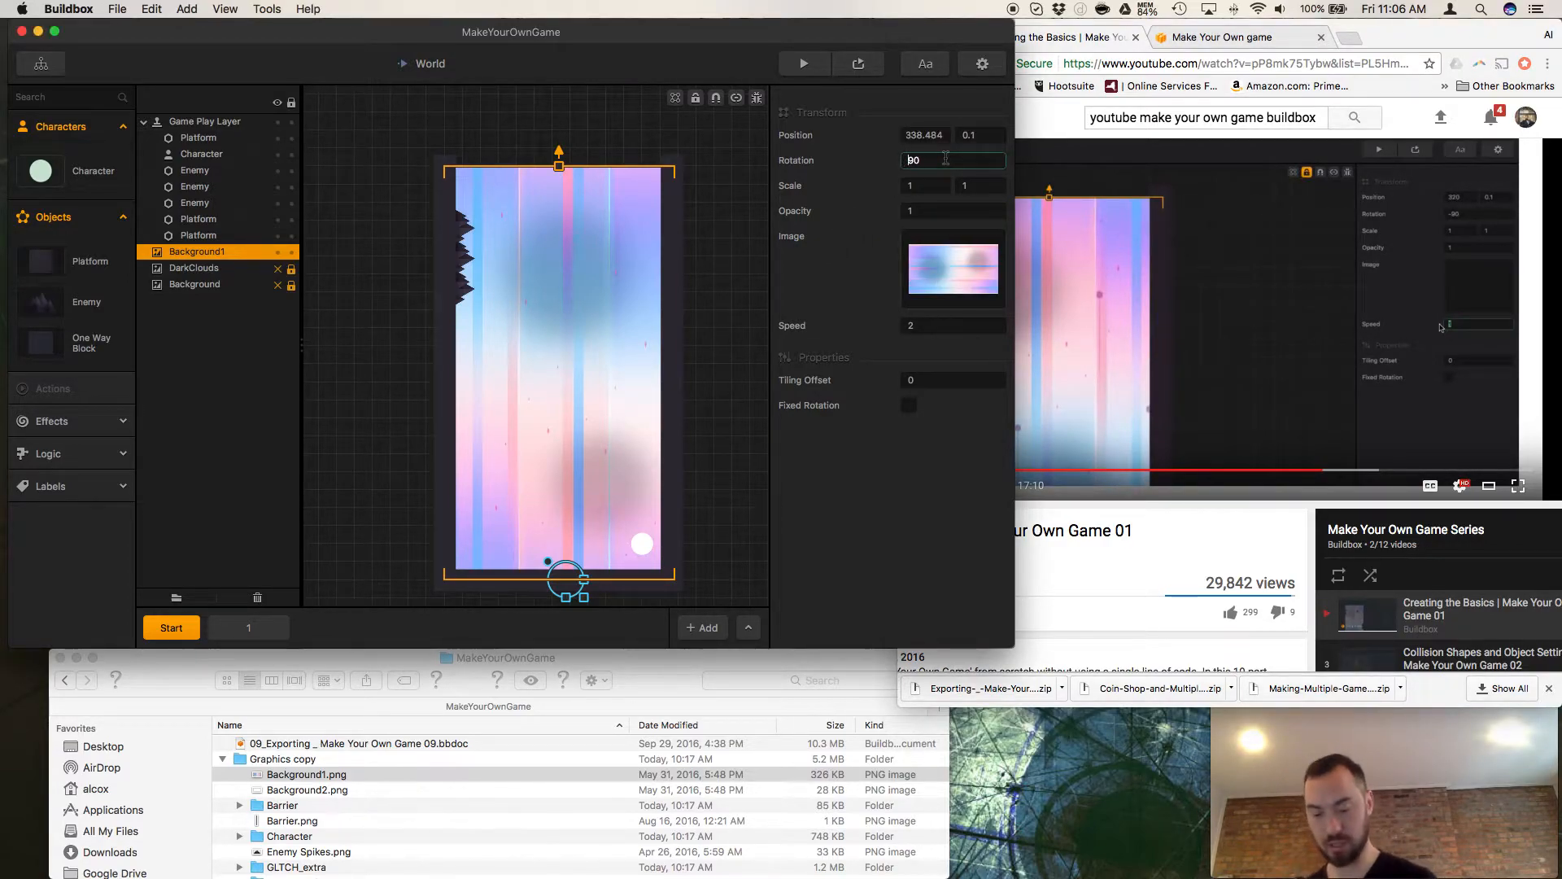
text(-90)
key(Return)
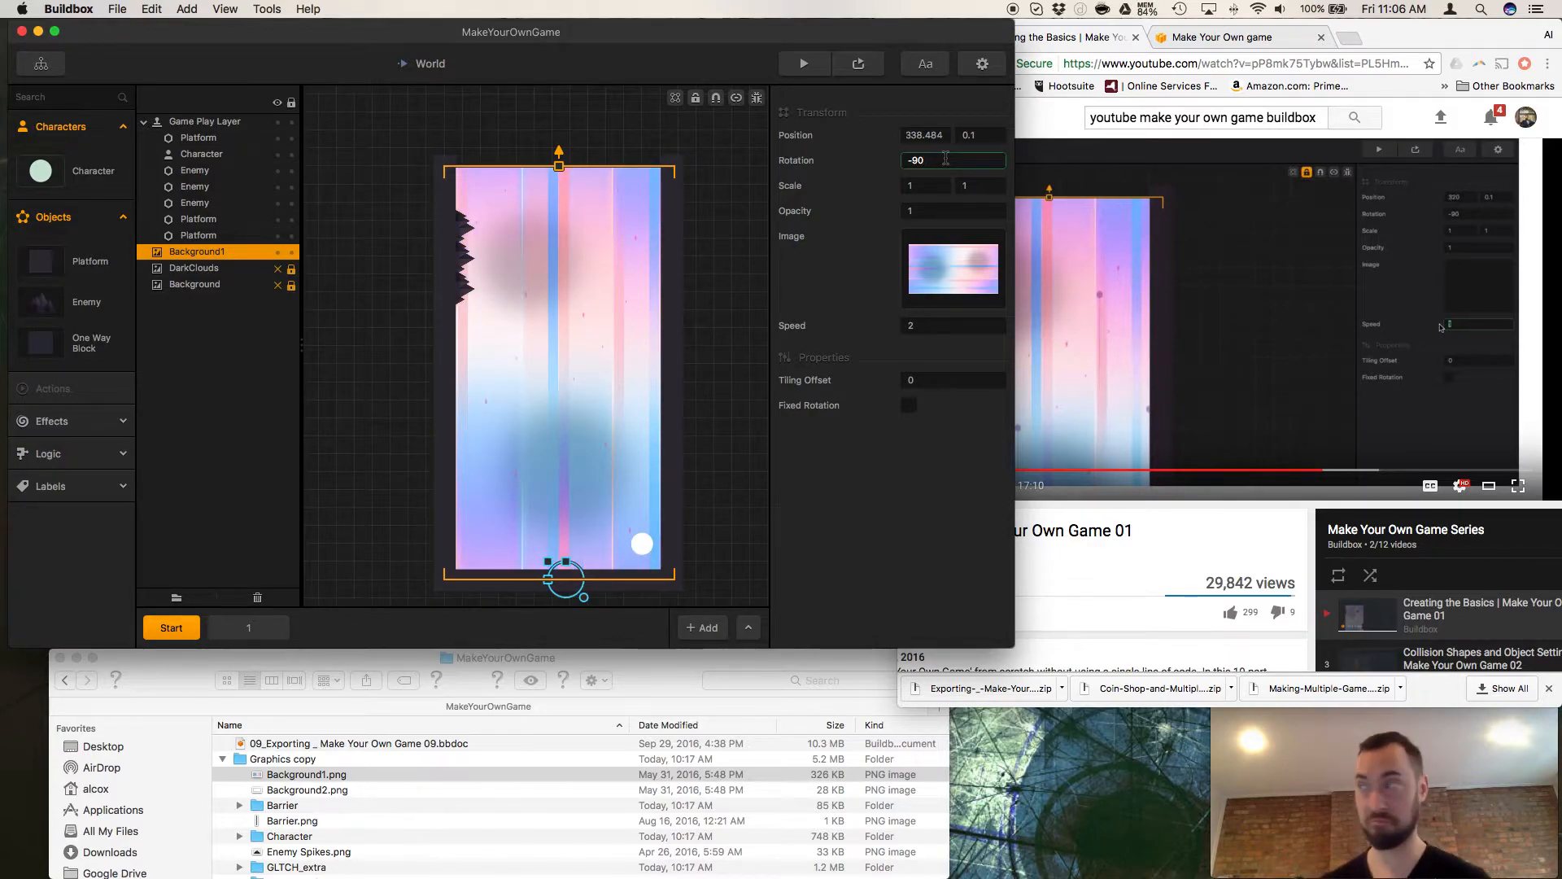
Set Background1's horizontal Position to 320.
click(917, 135)
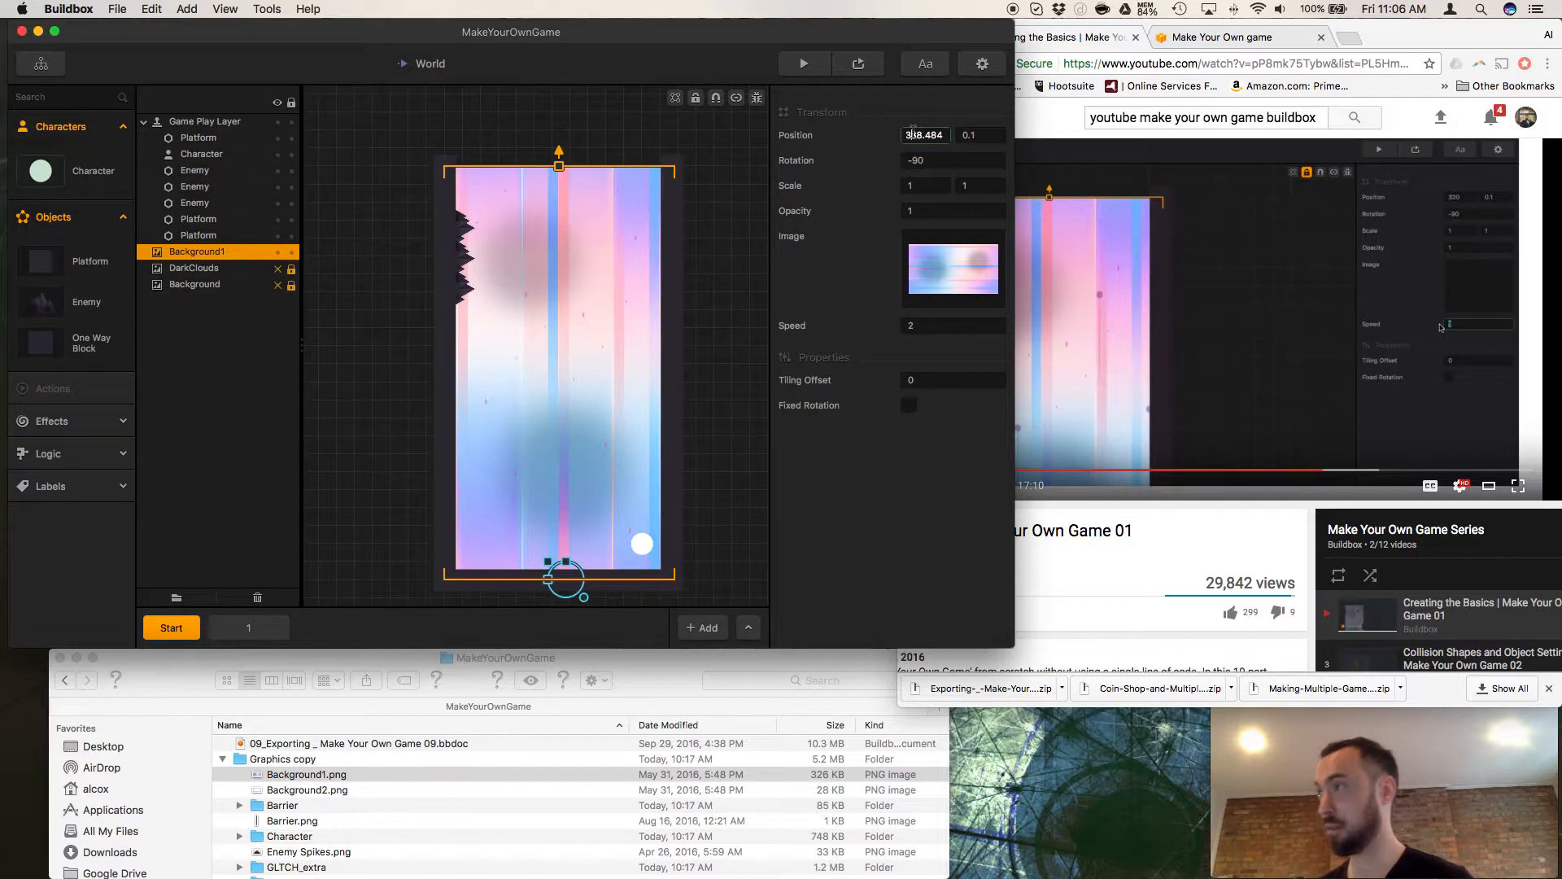
double_click(917, 135)
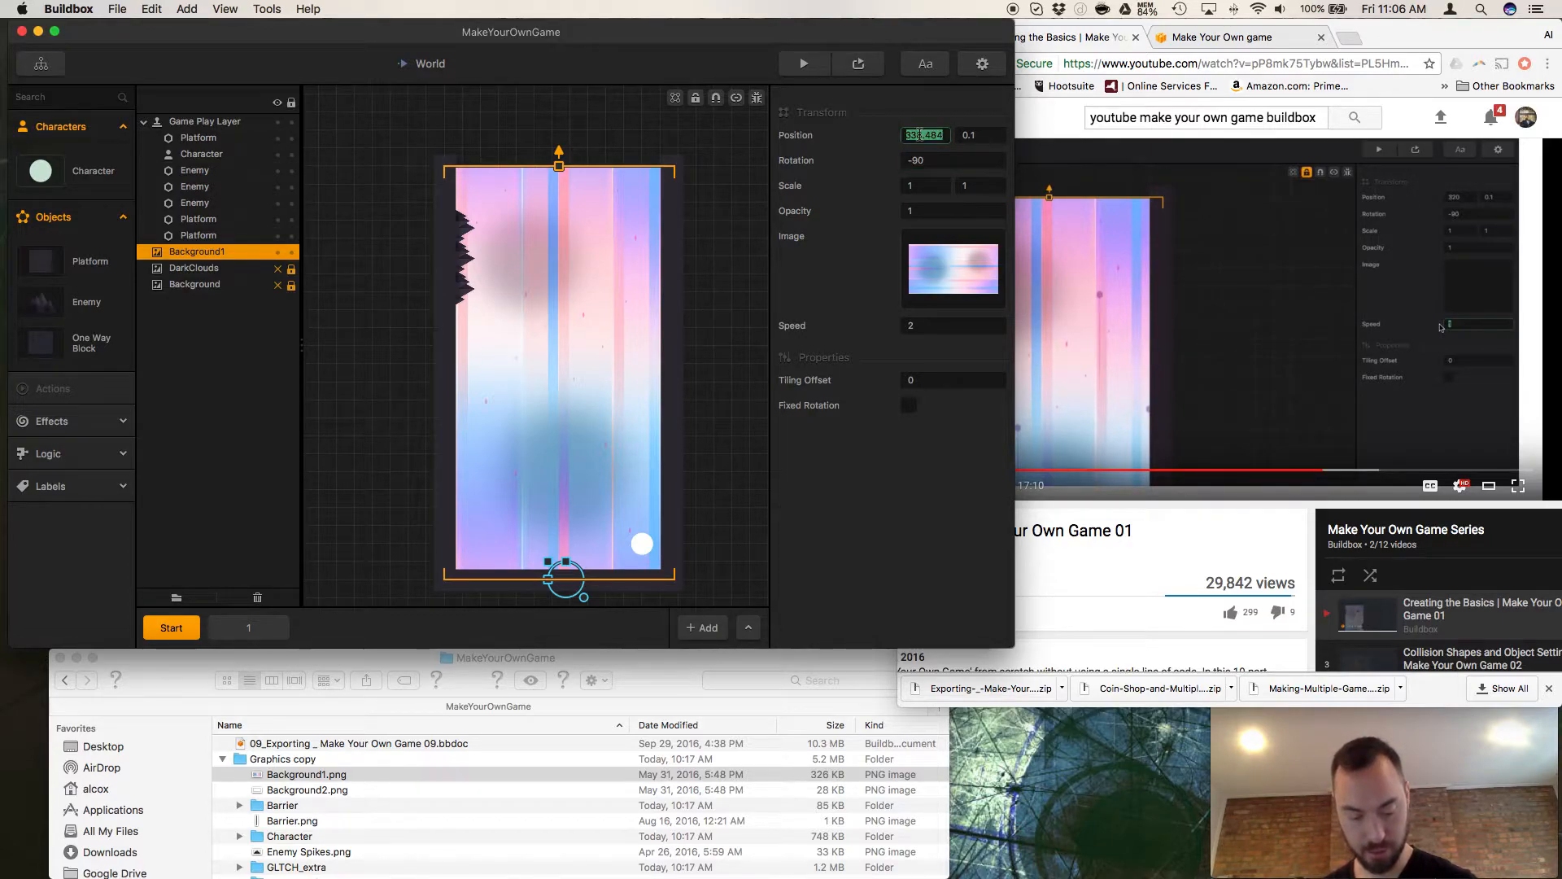
text(320)
key(Return)
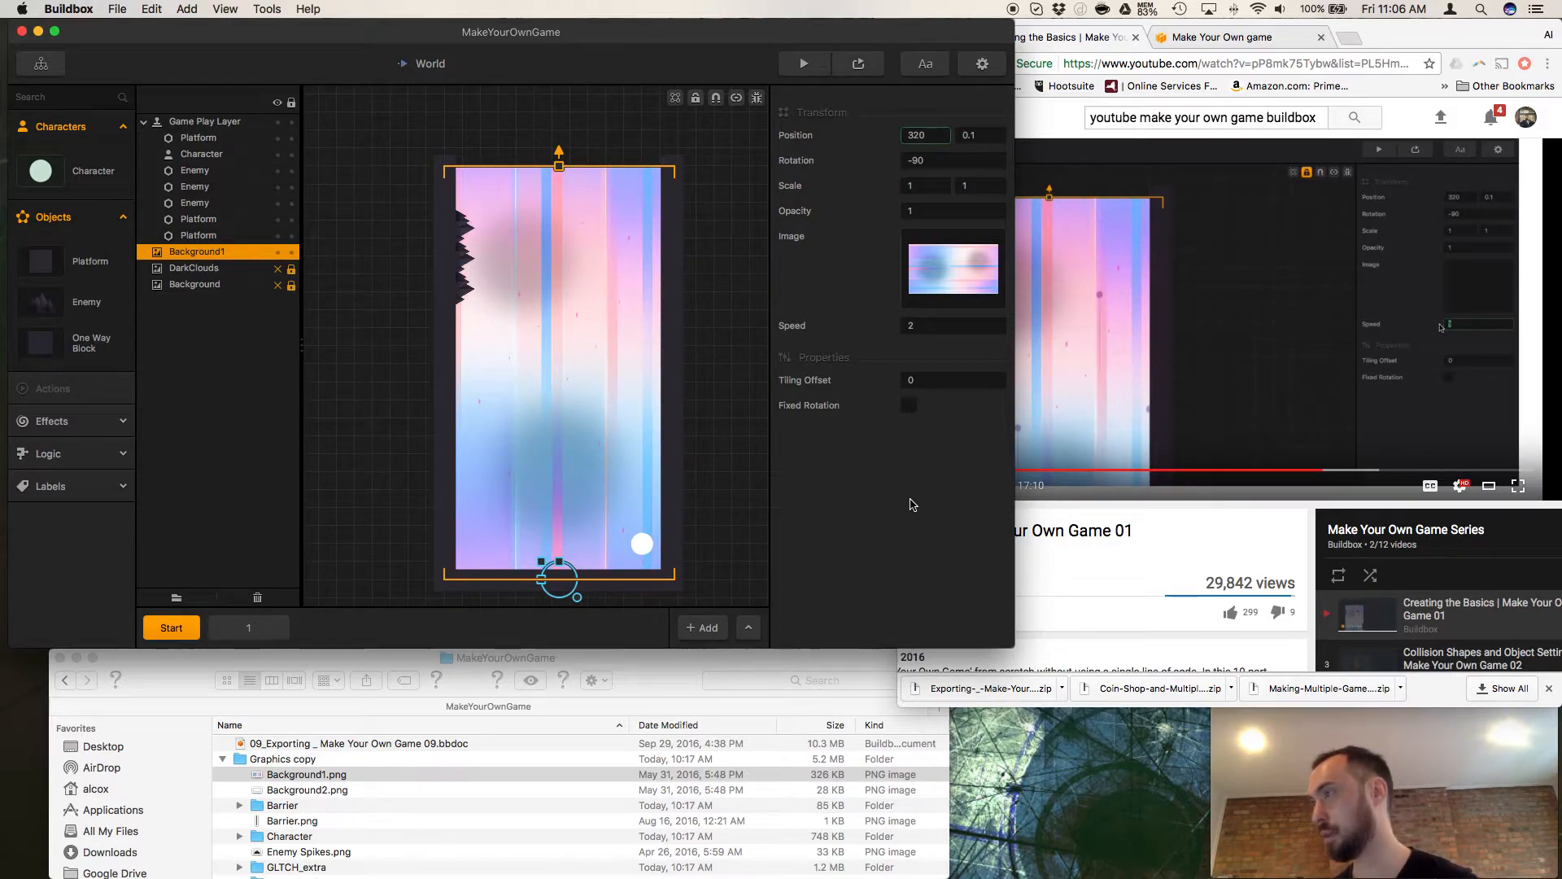
Check Background1's new position by running the game preview, close the preview, and resume the tutorial video in Chrome.
click(804, 63)
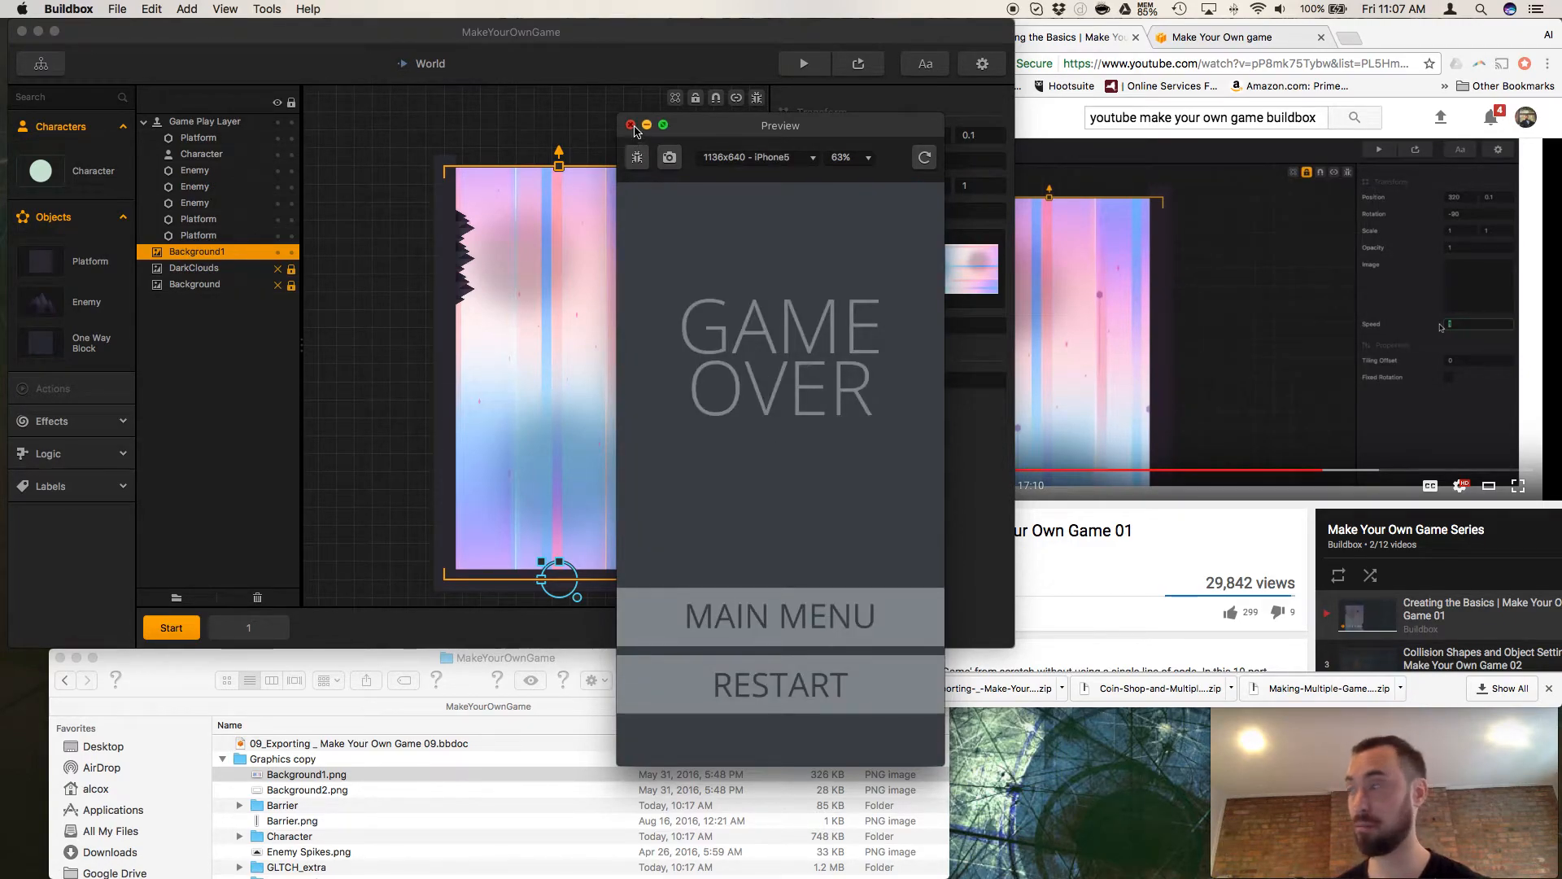
click(629, 124)
click(1164, 549)
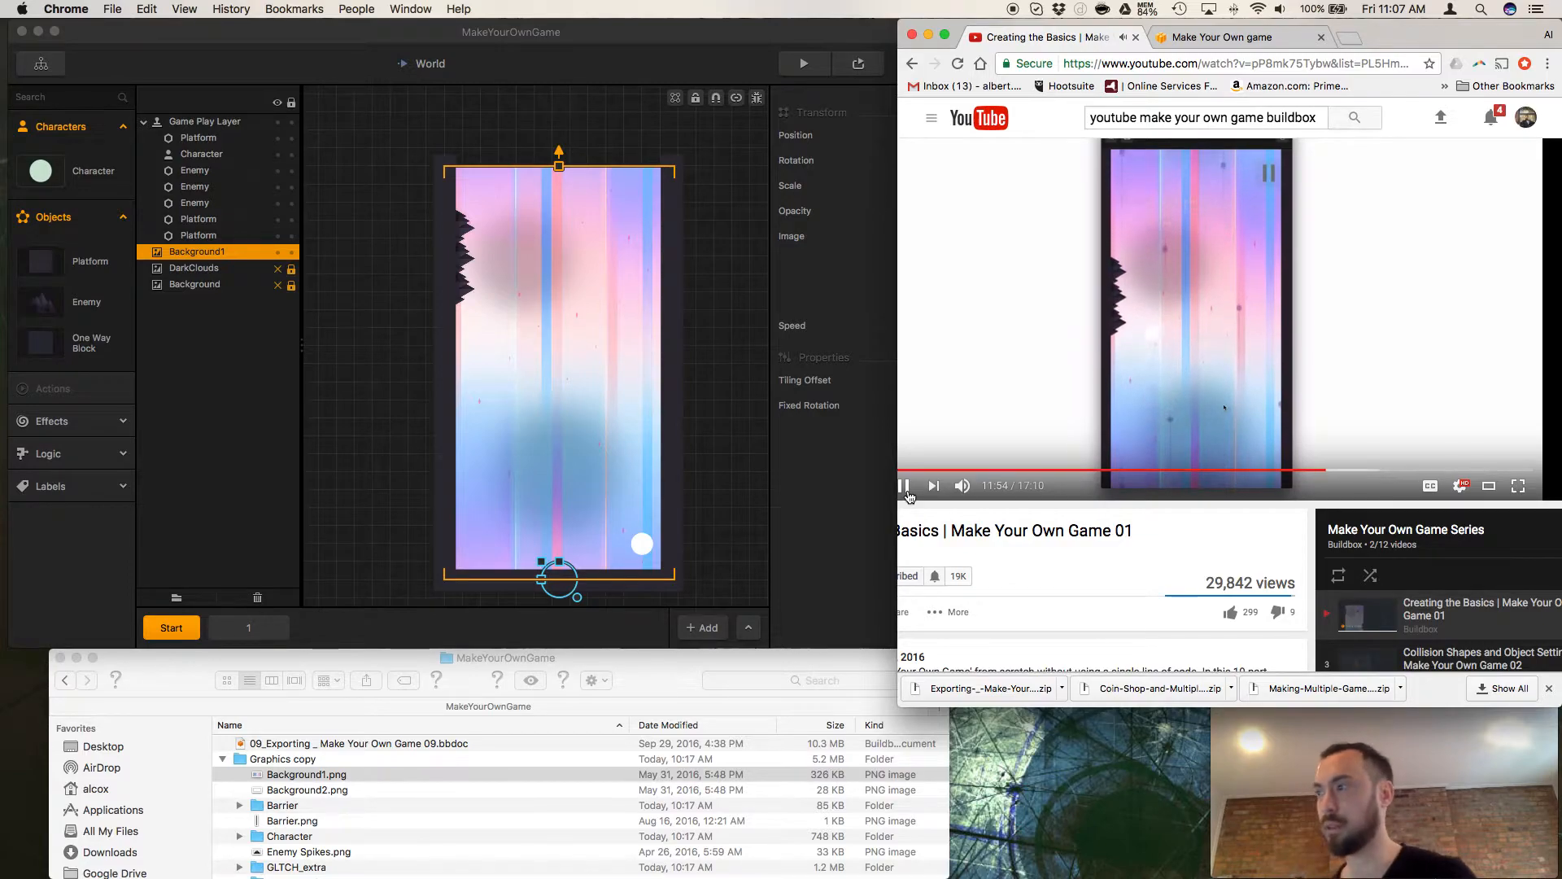
Switch back to Buildbox and set Background1's Speed to 20.
click(840, 461)
click(917, 326)
text(2)
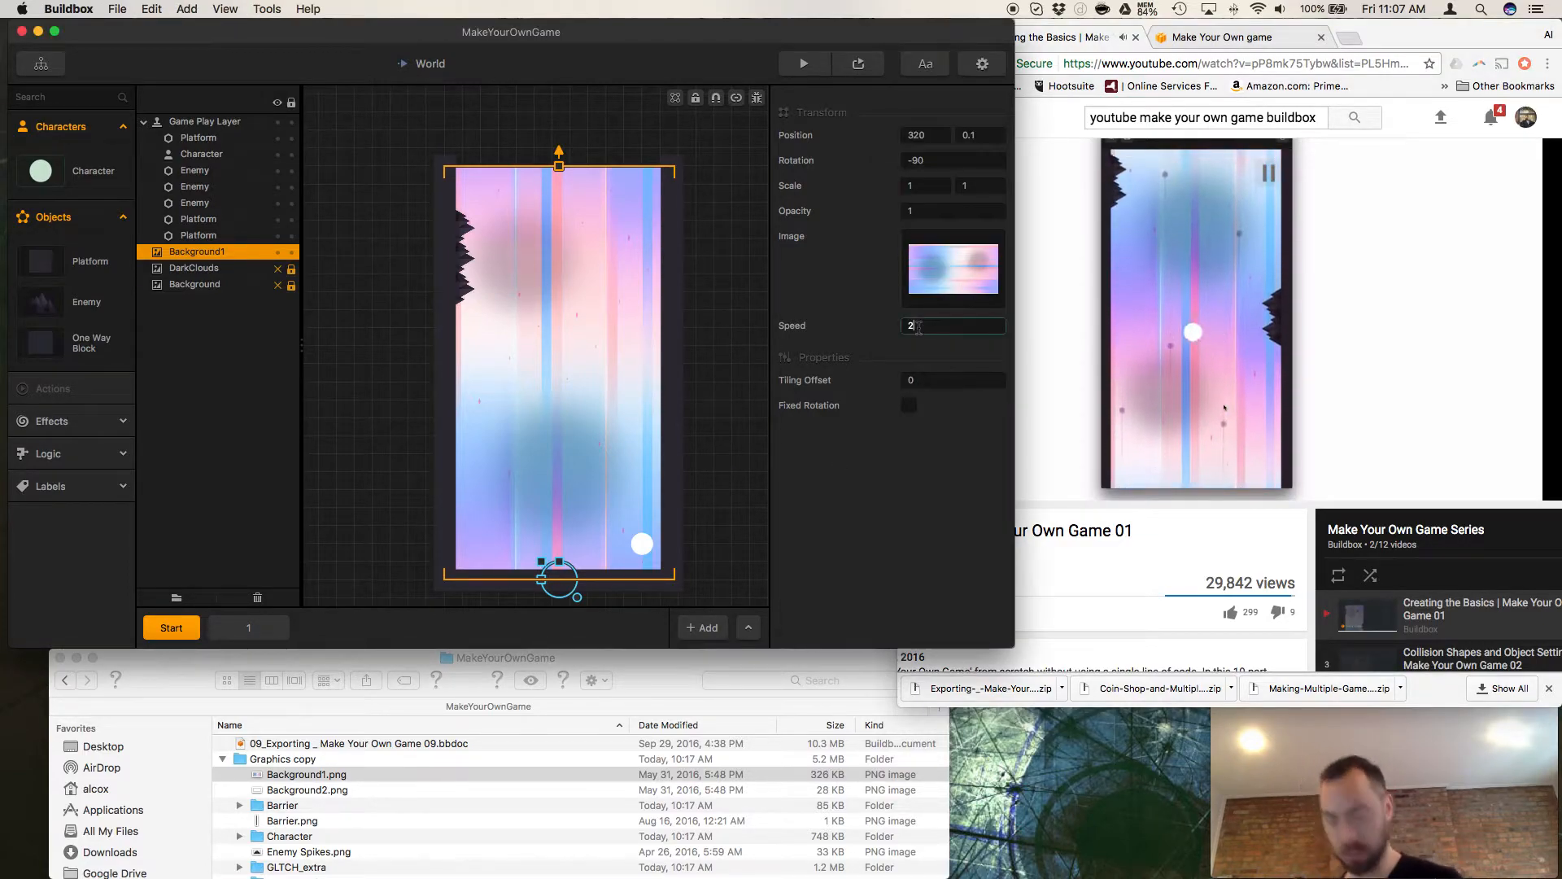
text(0)
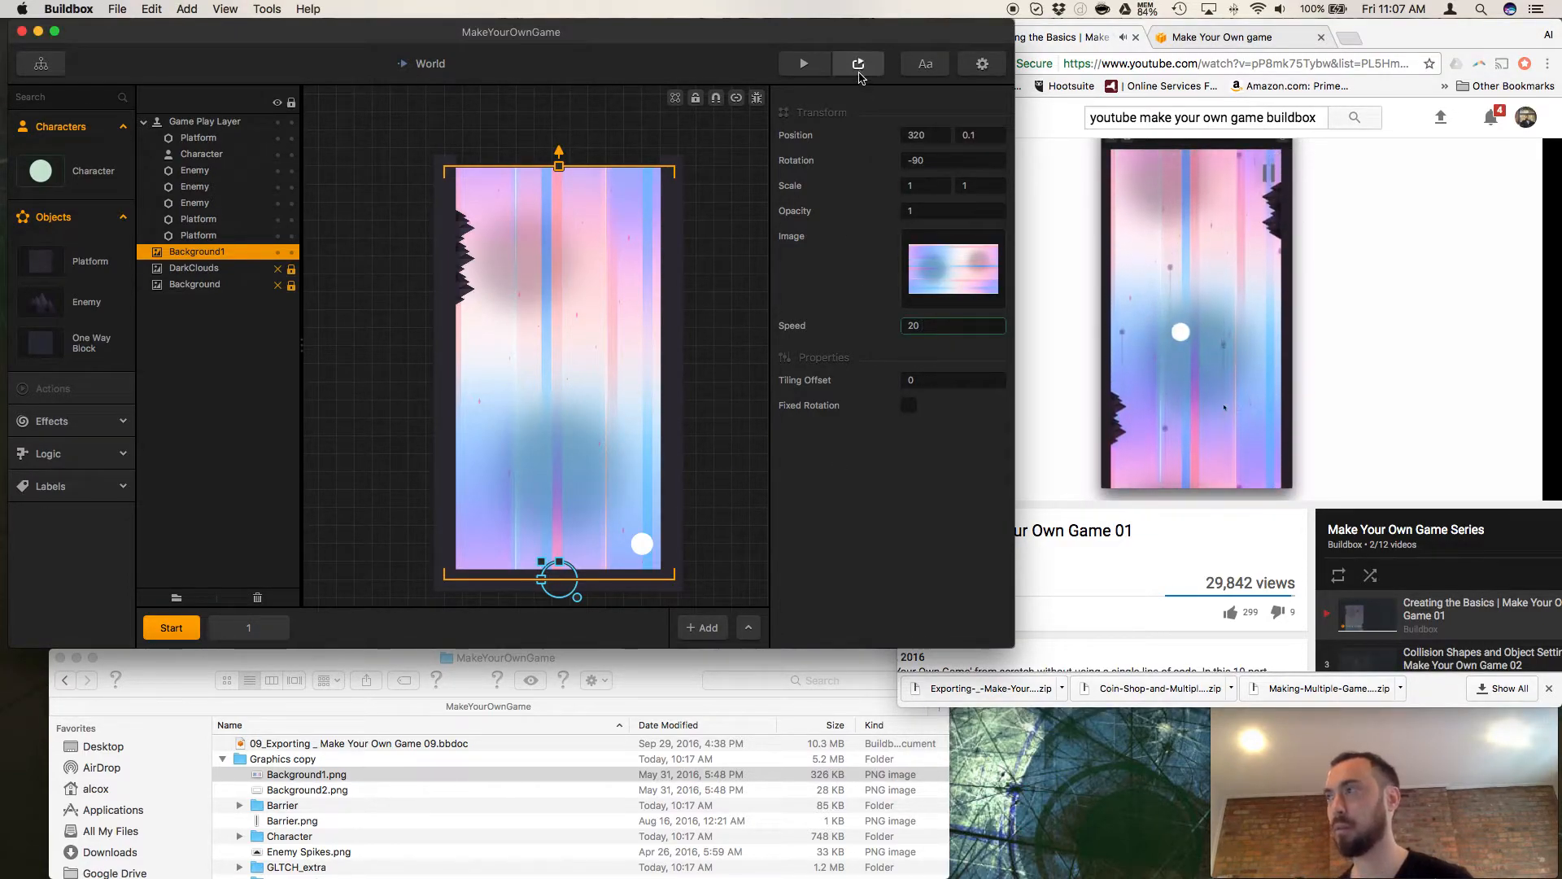
Play the game in the preview to test the background at Speed 20, and close the preview.
click(804, 64)
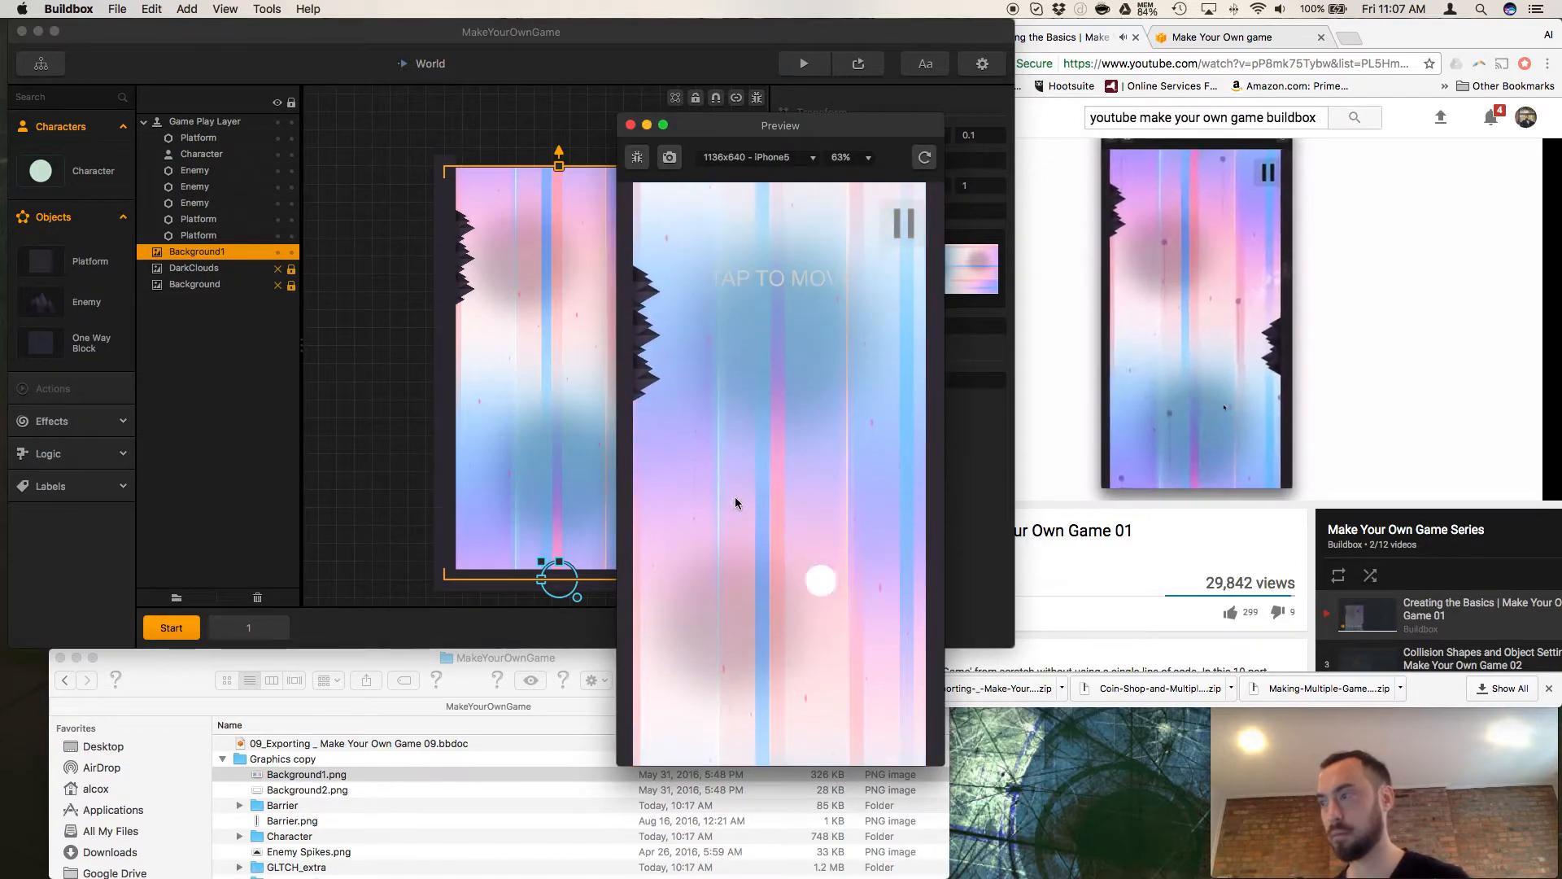
click(814, 510)
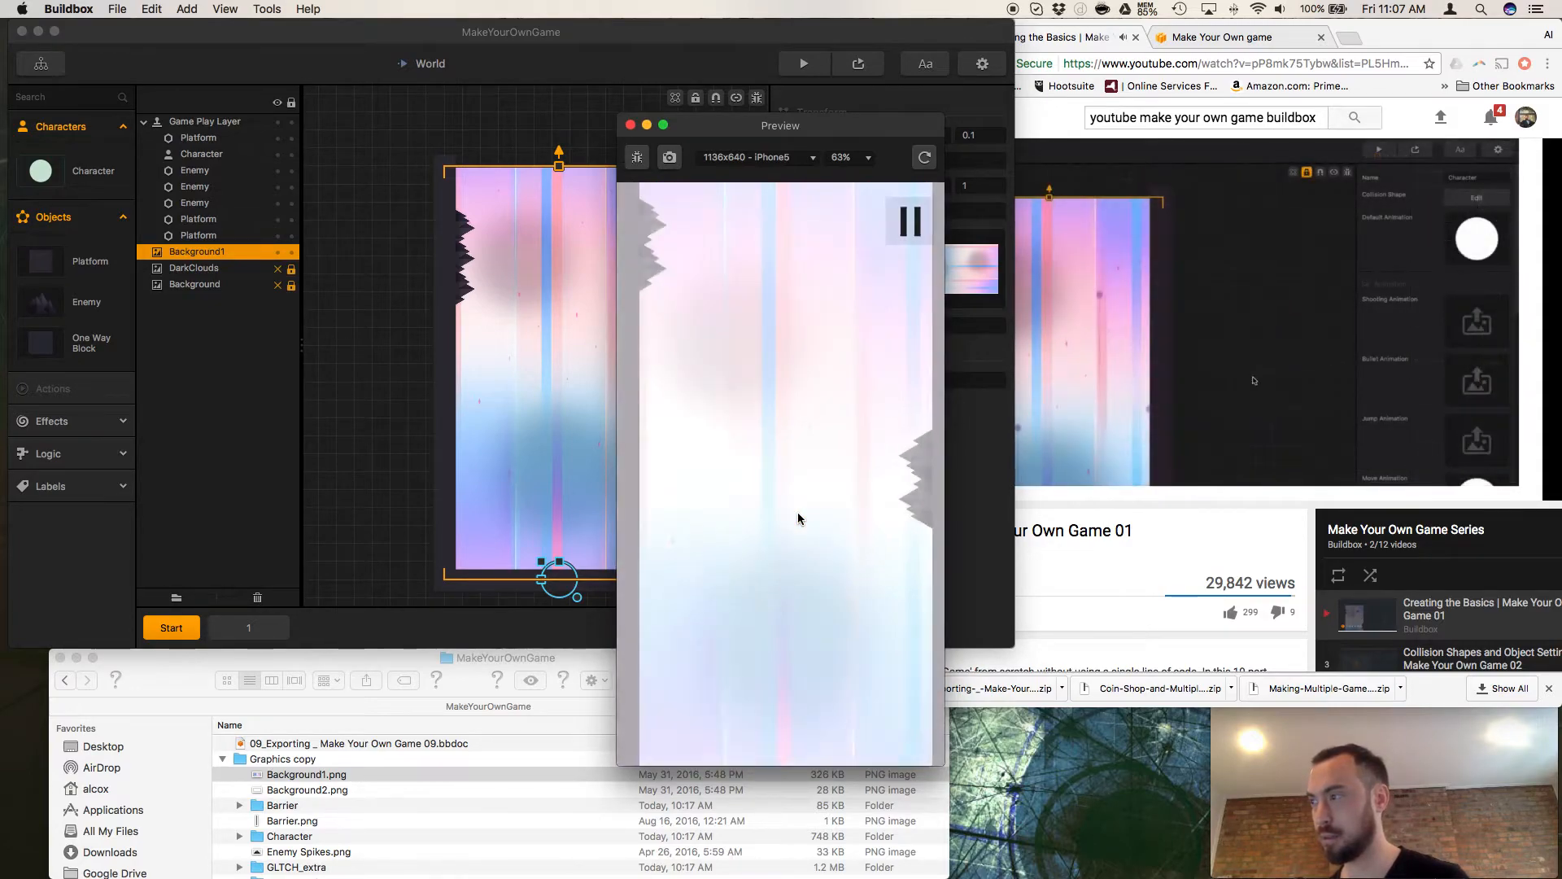
click(631, 126)
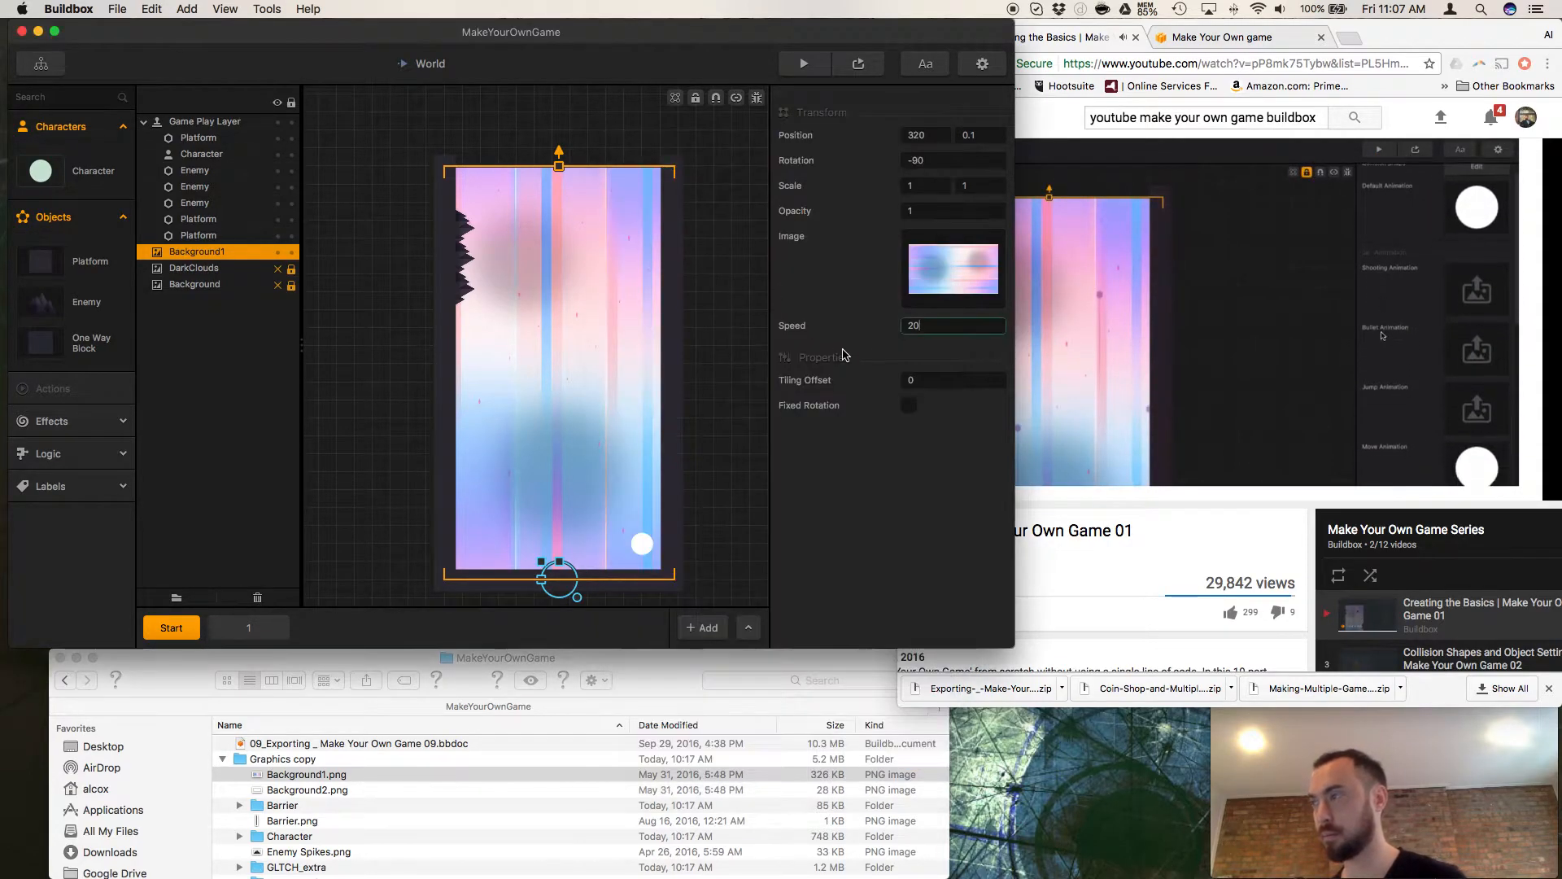
Set Background1's Speed to 5.
drag(930, 325, 872, 324)
text(5)
click(95, 181)
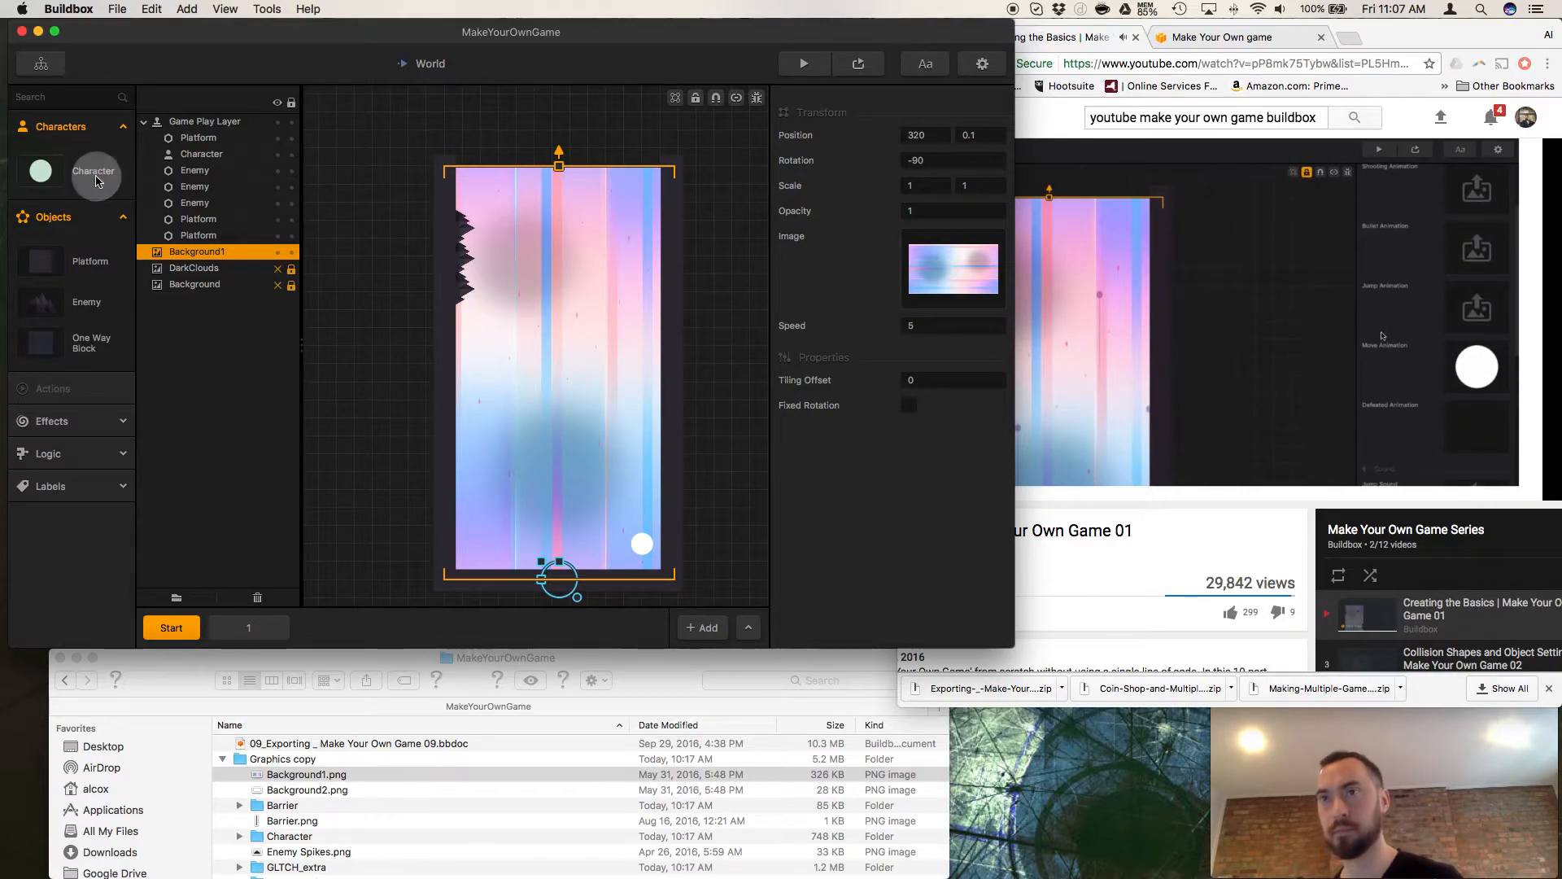
Open the Character's settings, expand the Character graphics folder in Finder, and remove the Character's Move Animation image.
click(85, 178)
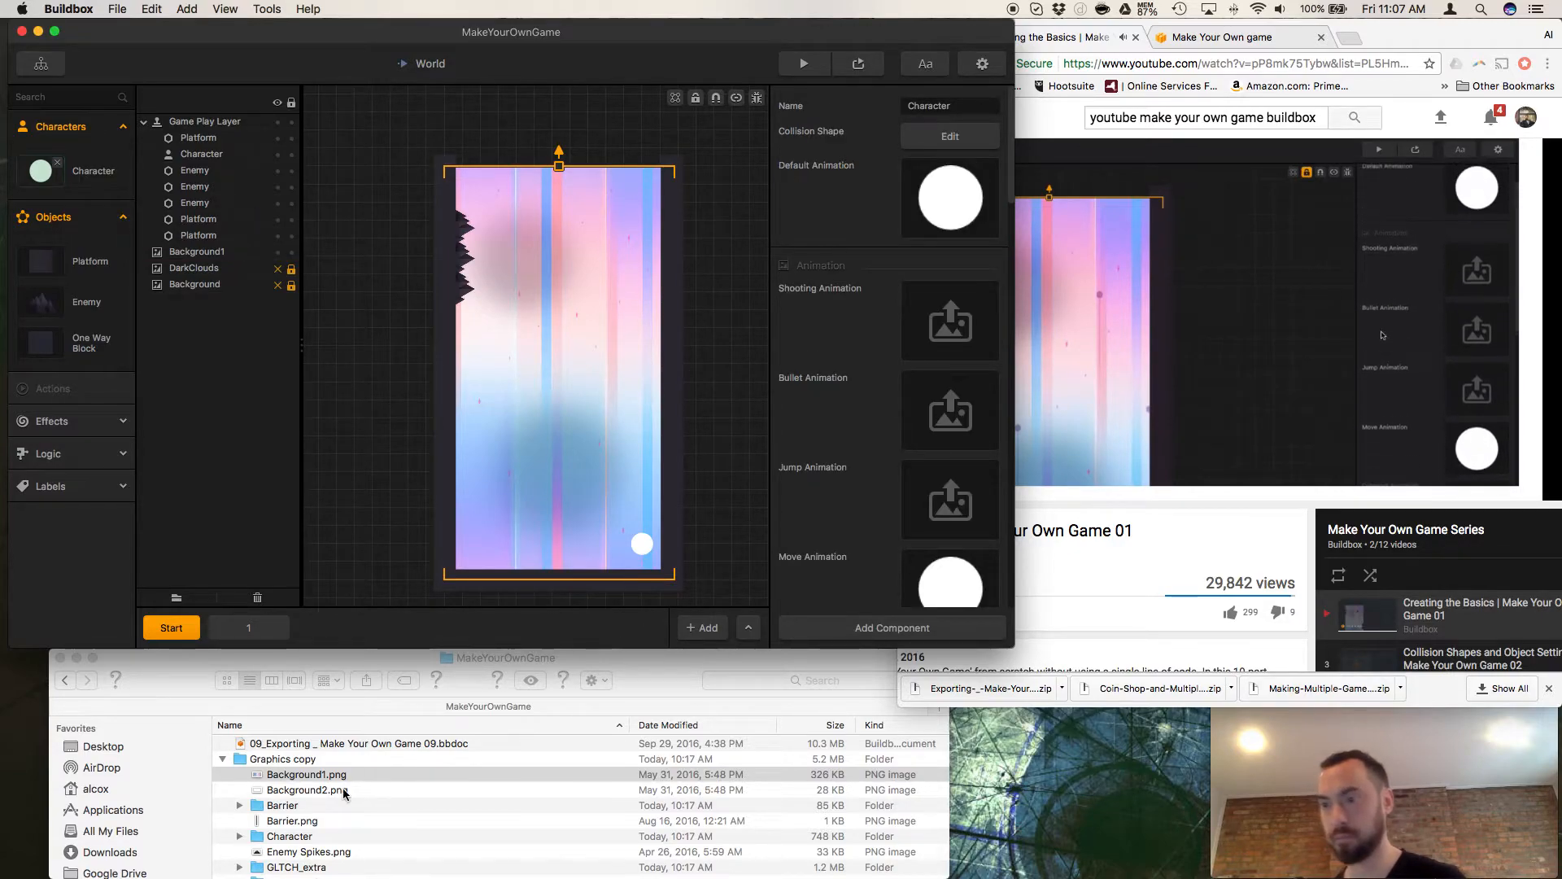
click(239, 835)
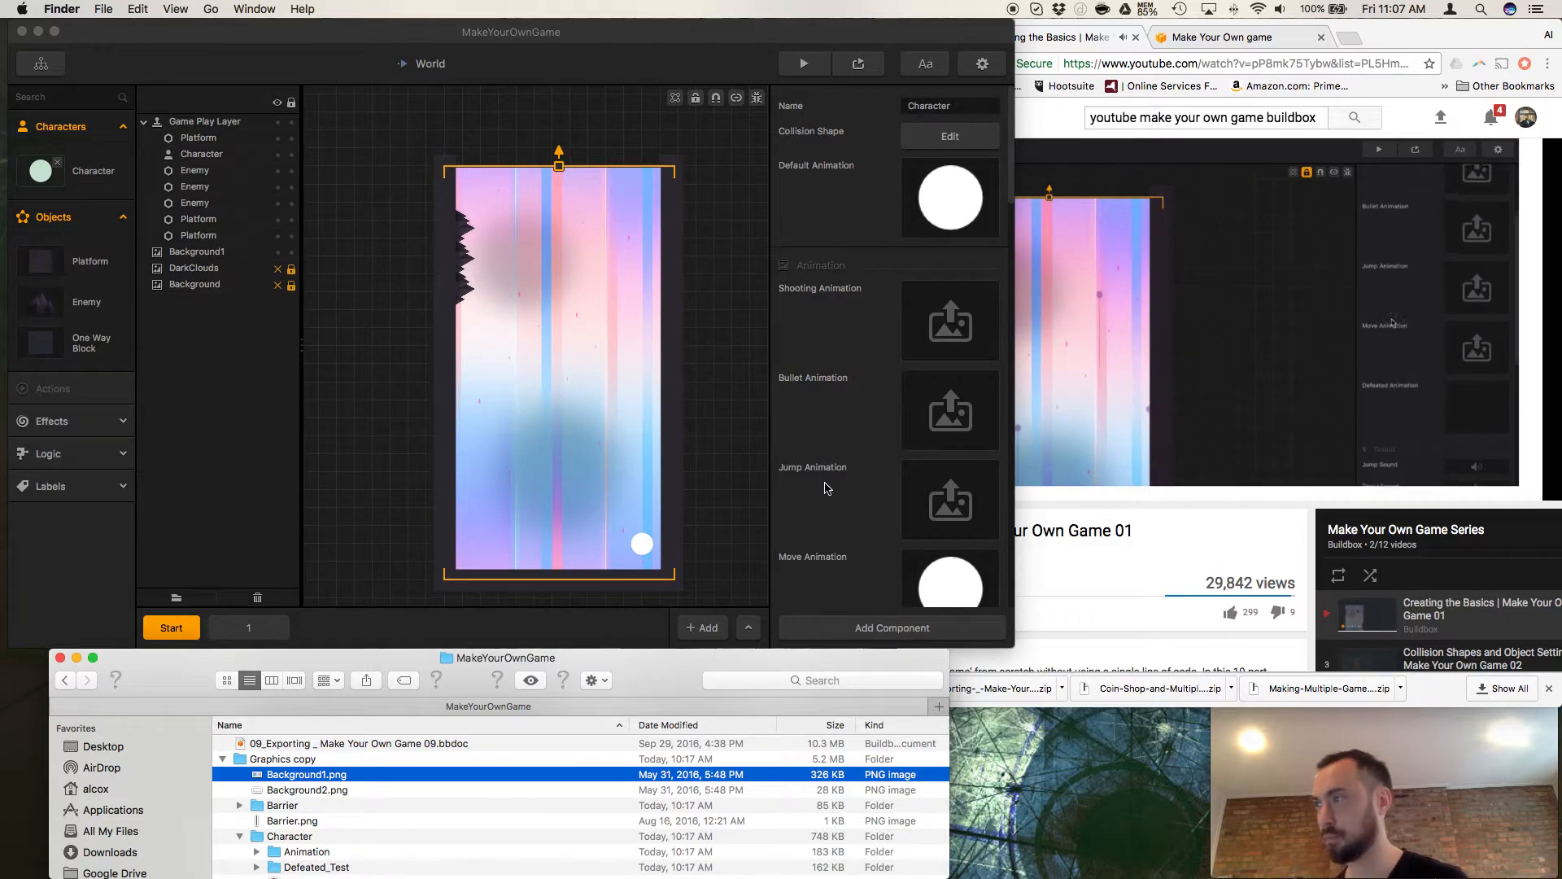
scroll(886, 415, down, 4)
click(984, 393)
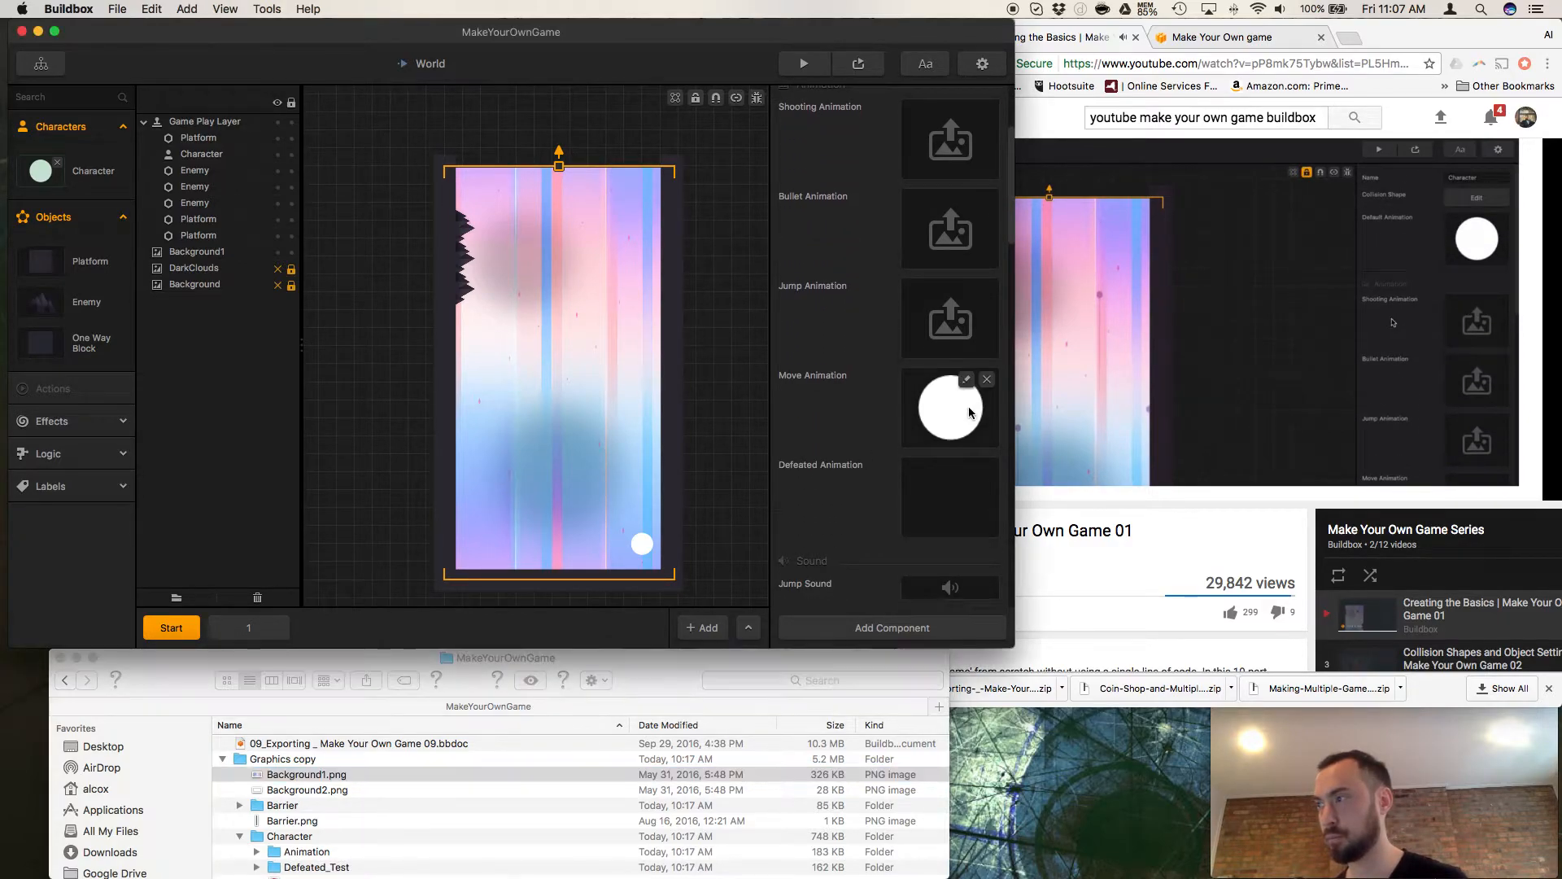
click(987, 380)
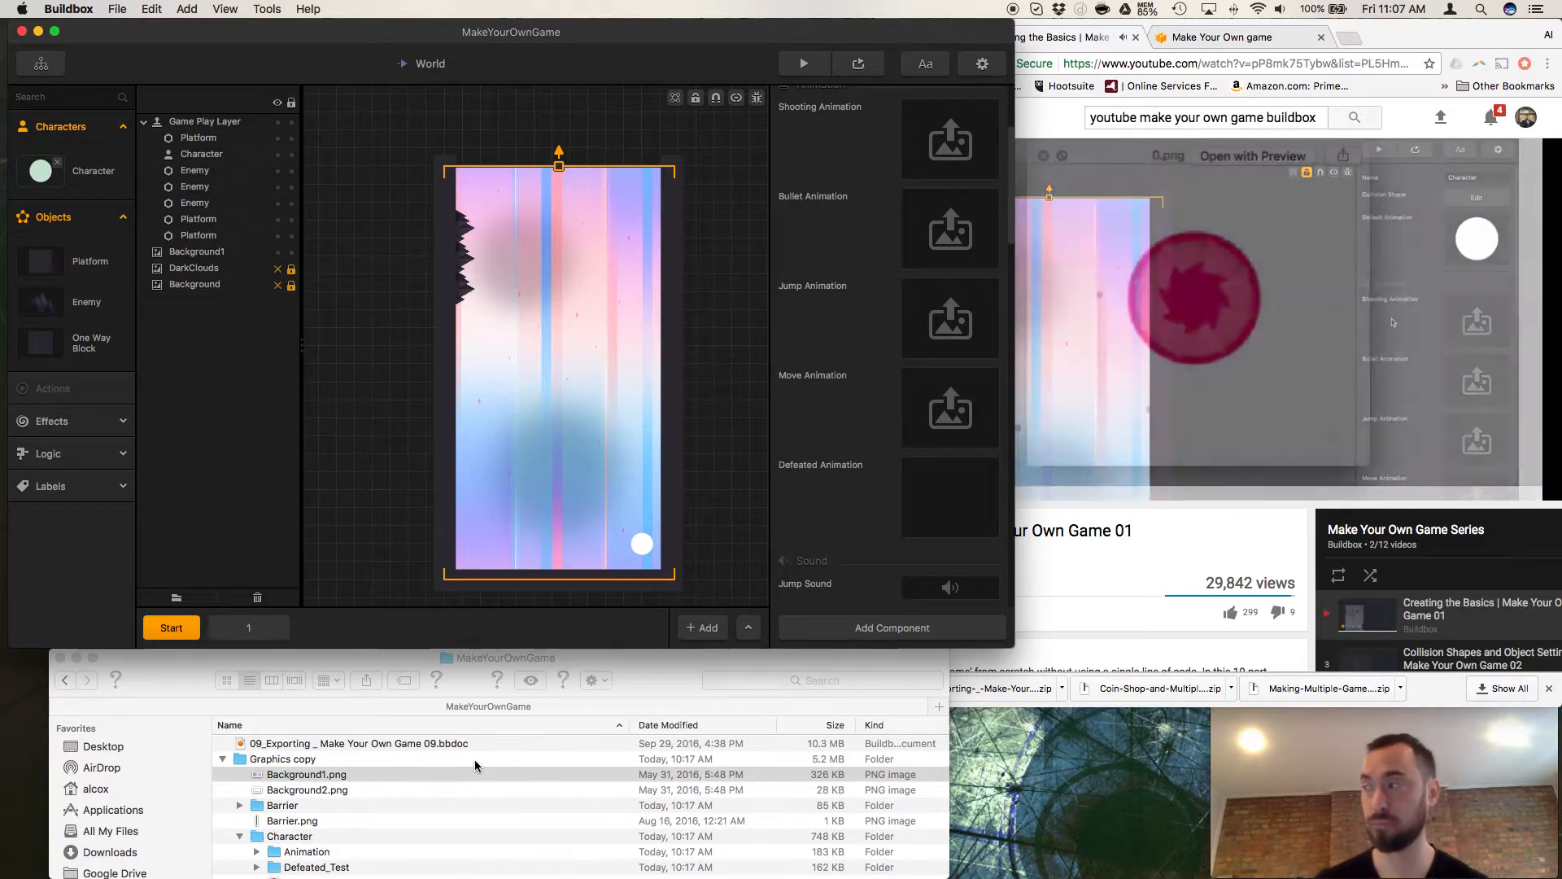
Expand the Animation folder inside the Character folder in Finder and select its frames through 22.png.
scroll(330, 809, down, 3)
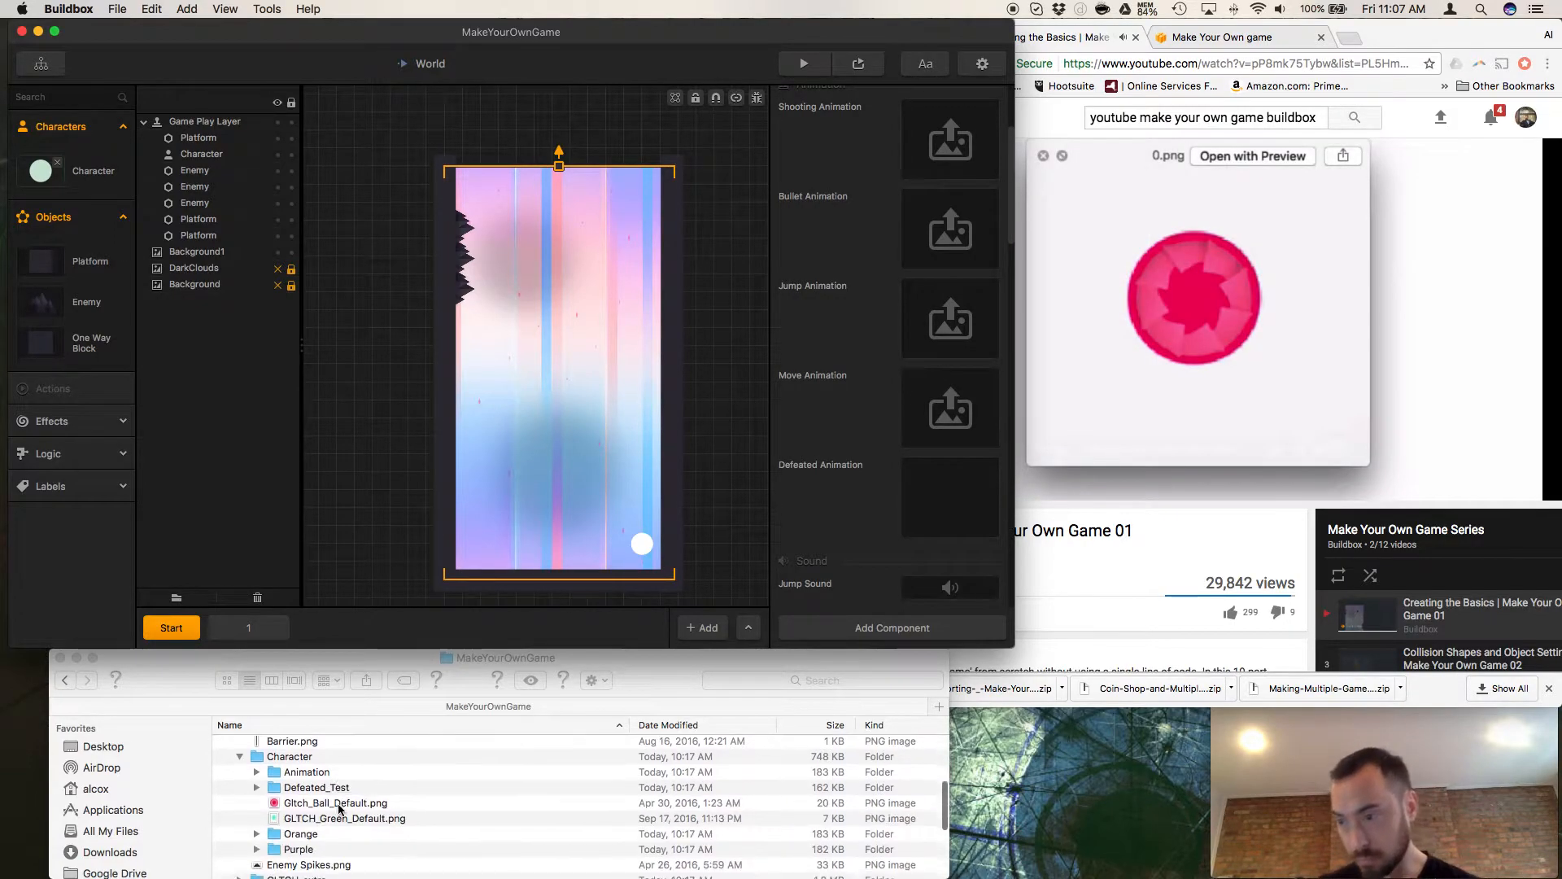
click(257, 771)
click(257, 771)
scroll(320, 789, down, 1)
click(319, 783)
scroll(367, 777, down, 3)
scroll(367, 777, down, 6)
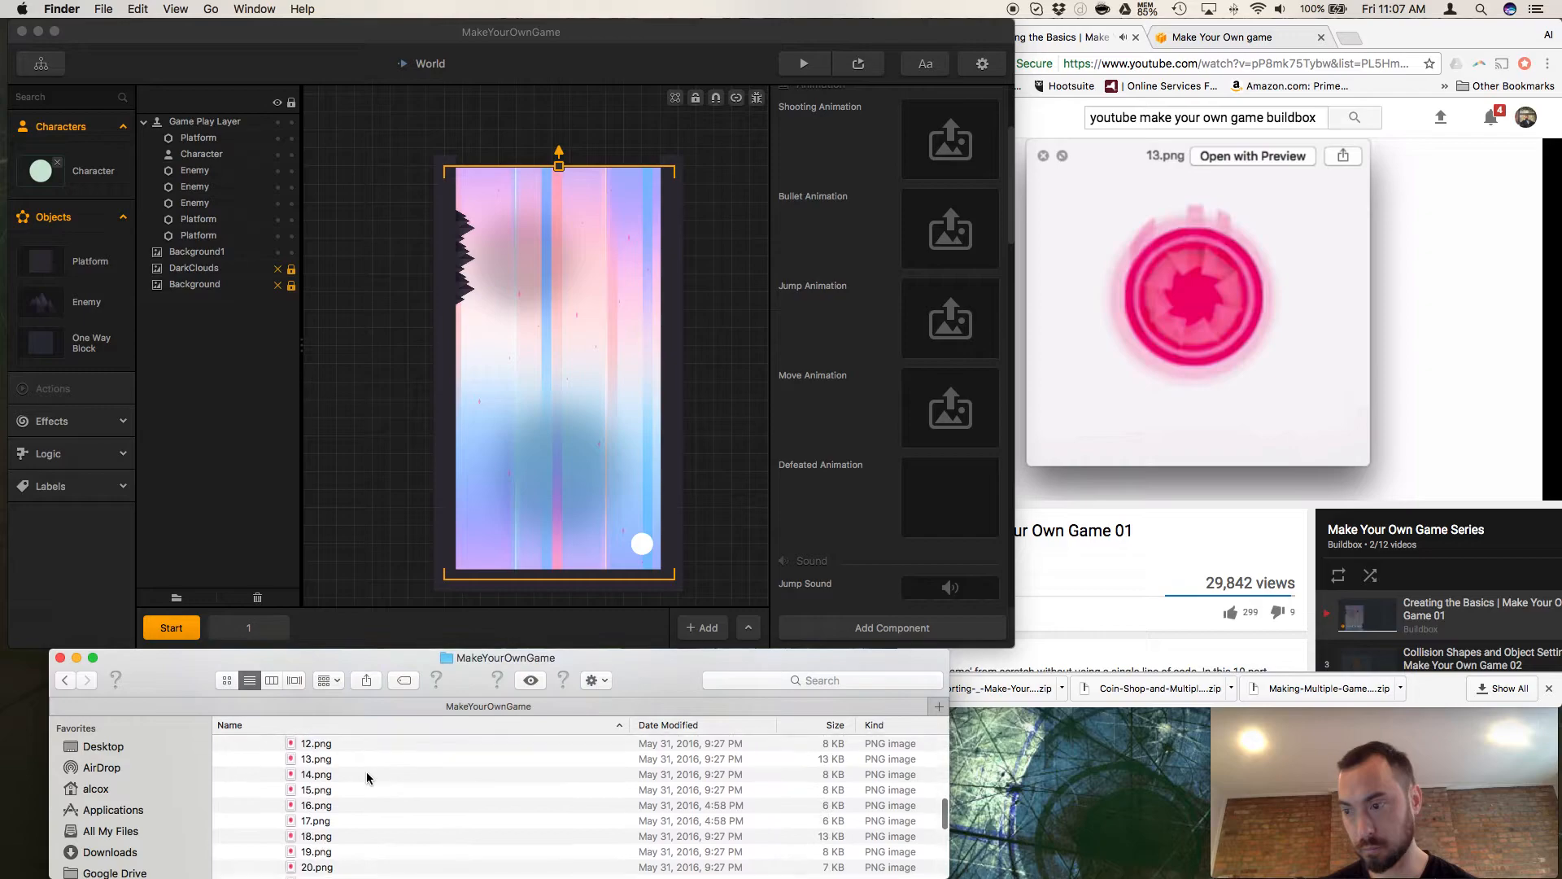
shift+click(306, 788)
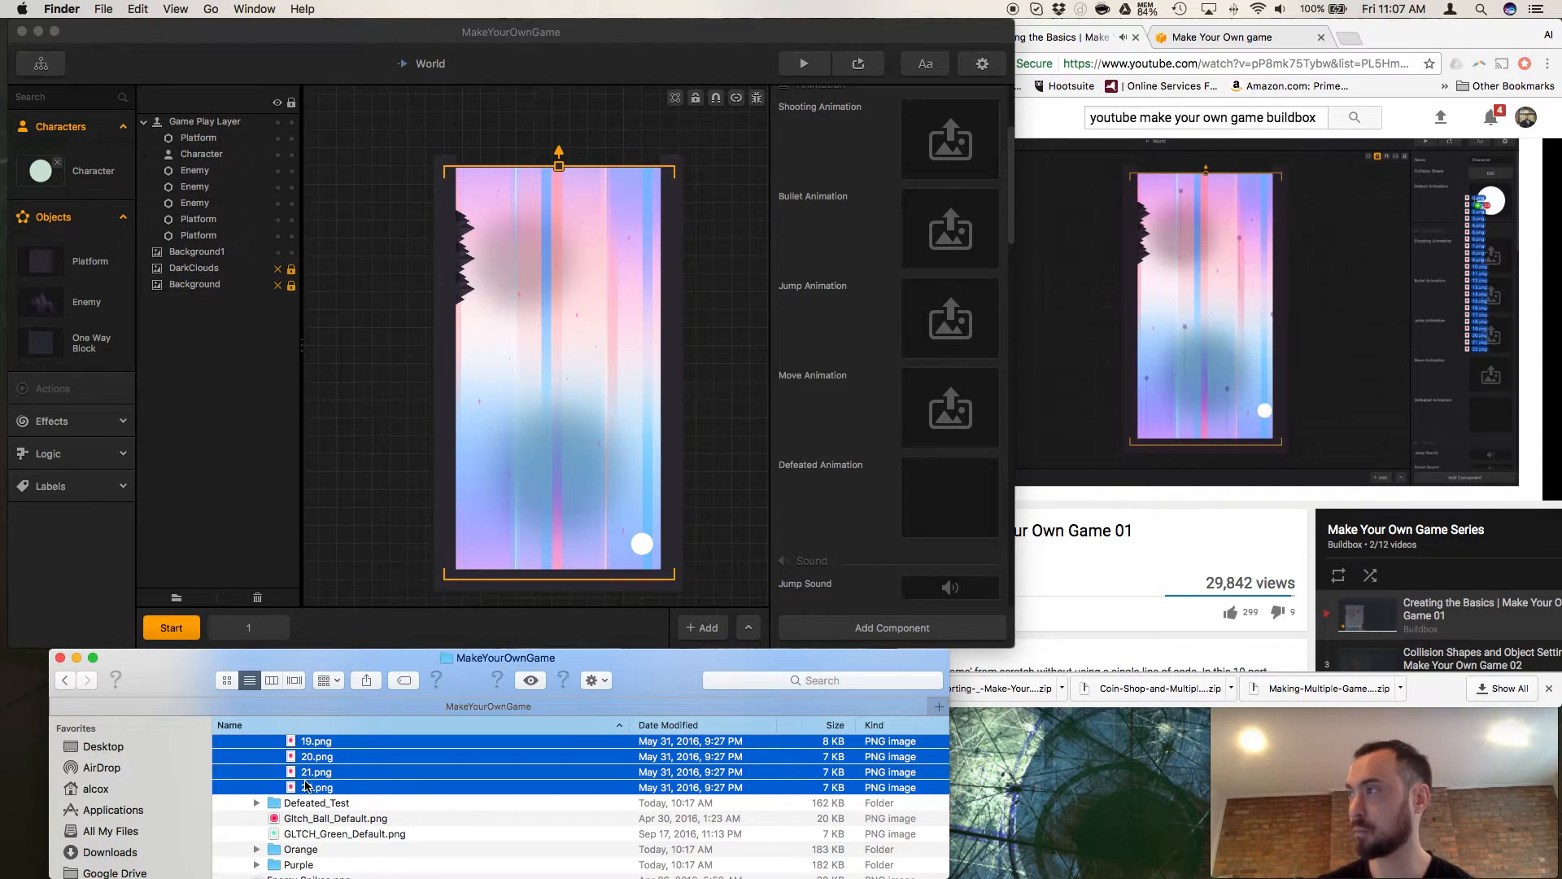
Select frames 0.png through 22.png in the Animation folder and place them in the Character's Default Animation.
scroll(885, 485, up, 5)
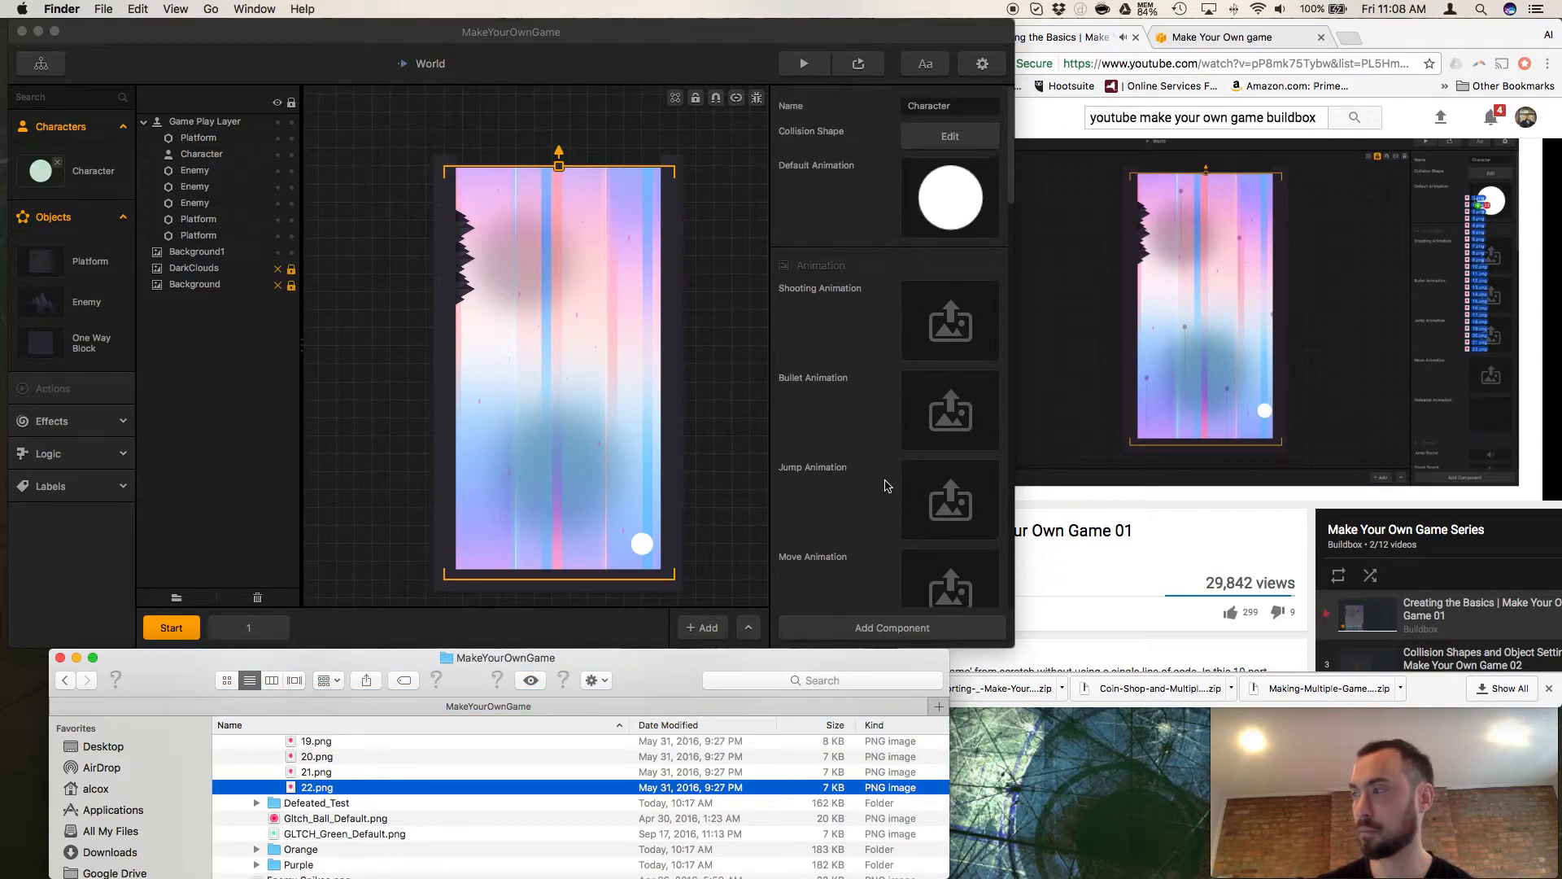
scroll(686, 567, up, 1)
scroll(358, 764, up, 10)
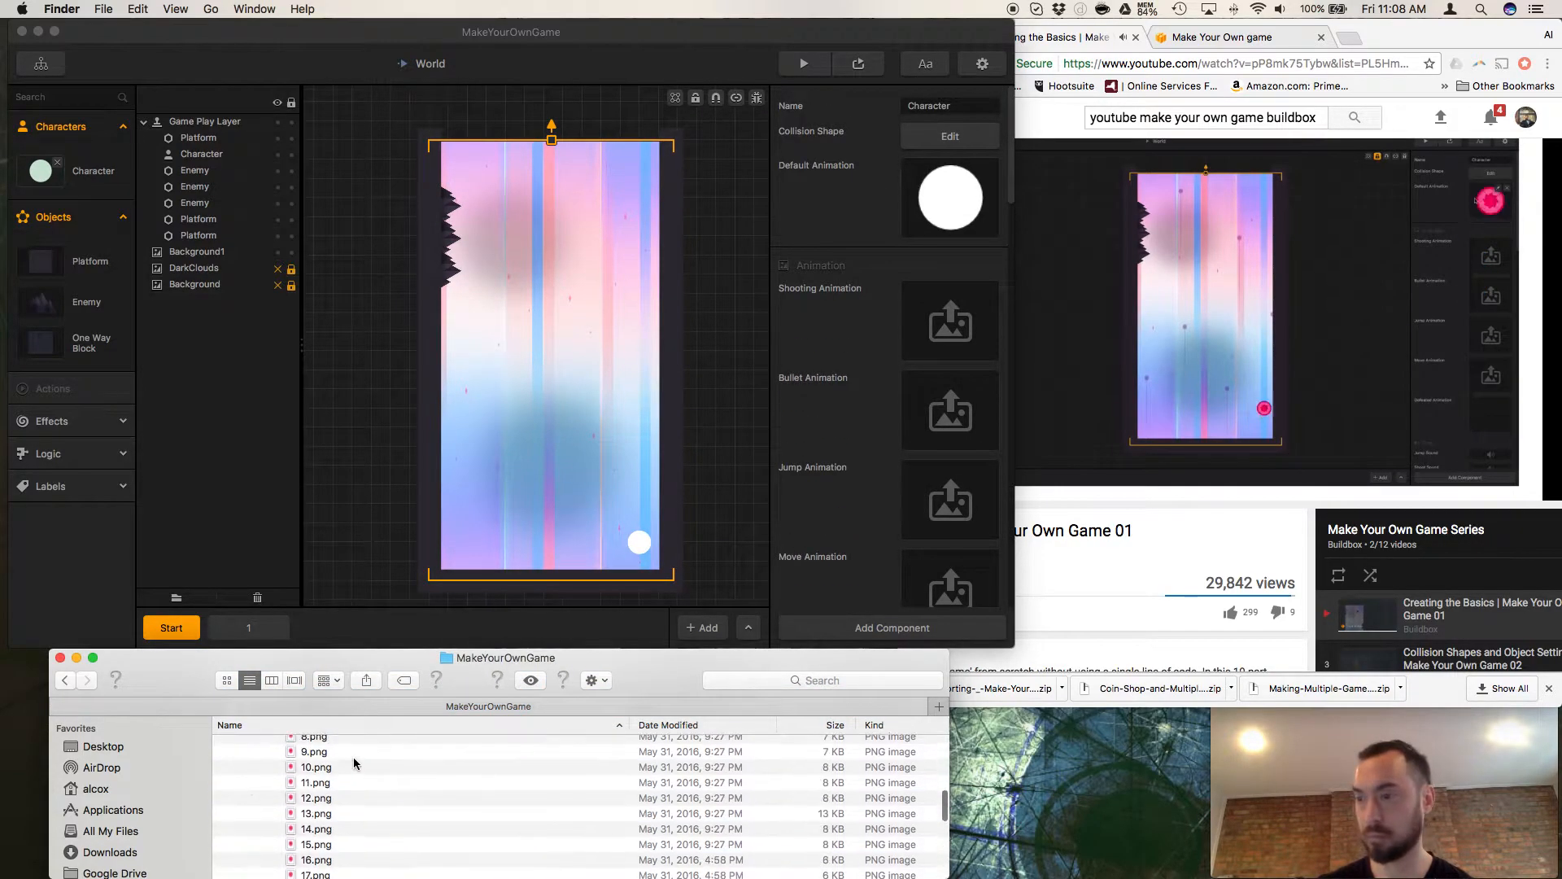
scroll(344, 767, up, 3)
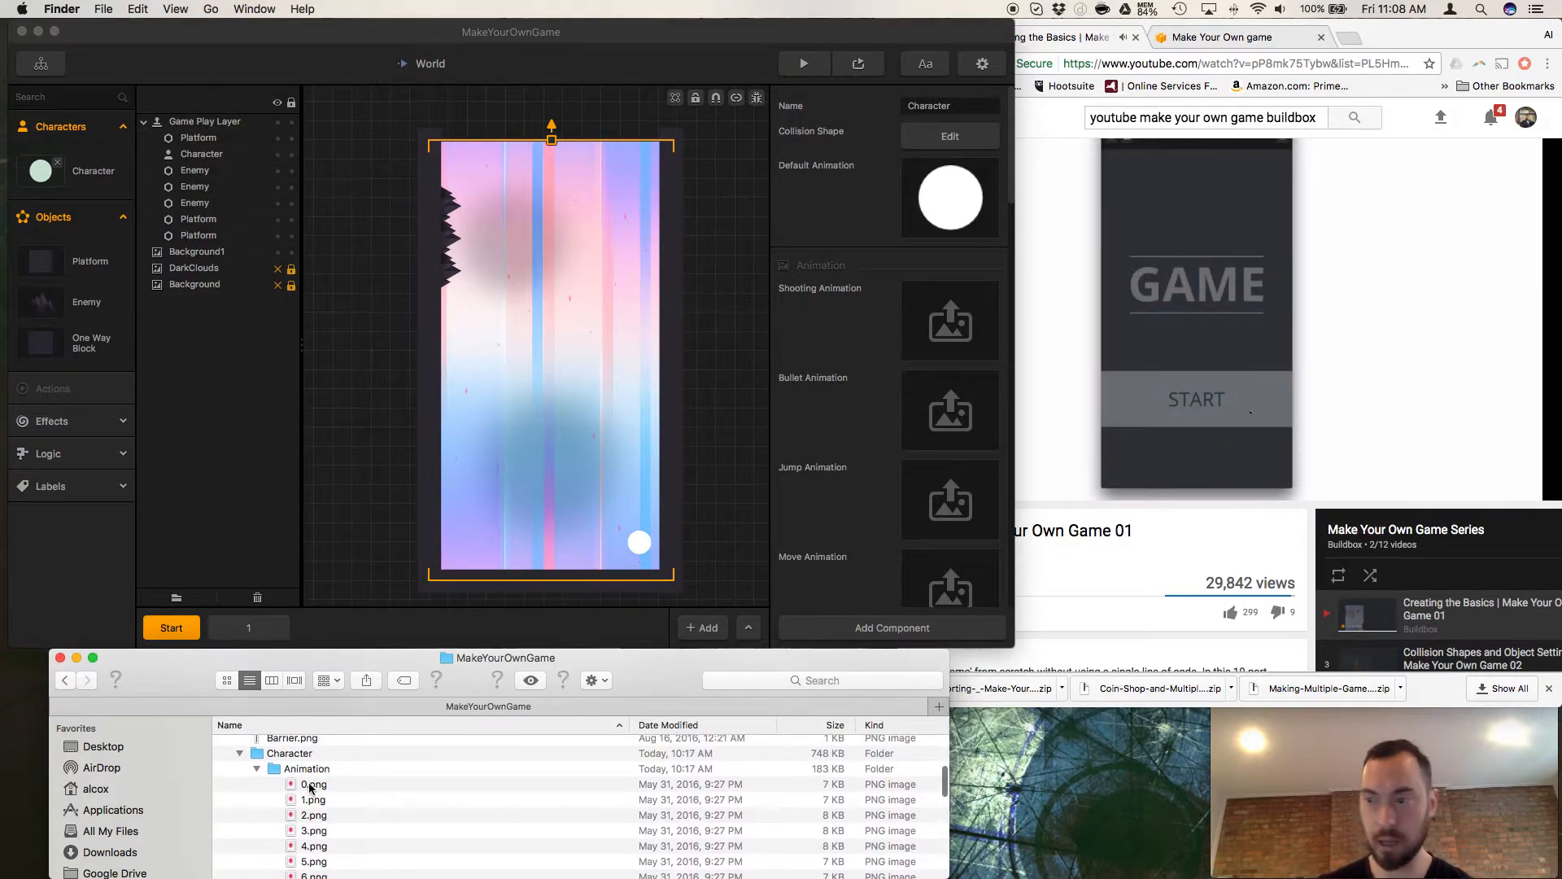
shift+click(310, 785)
drag(314, 821, 954, 201)
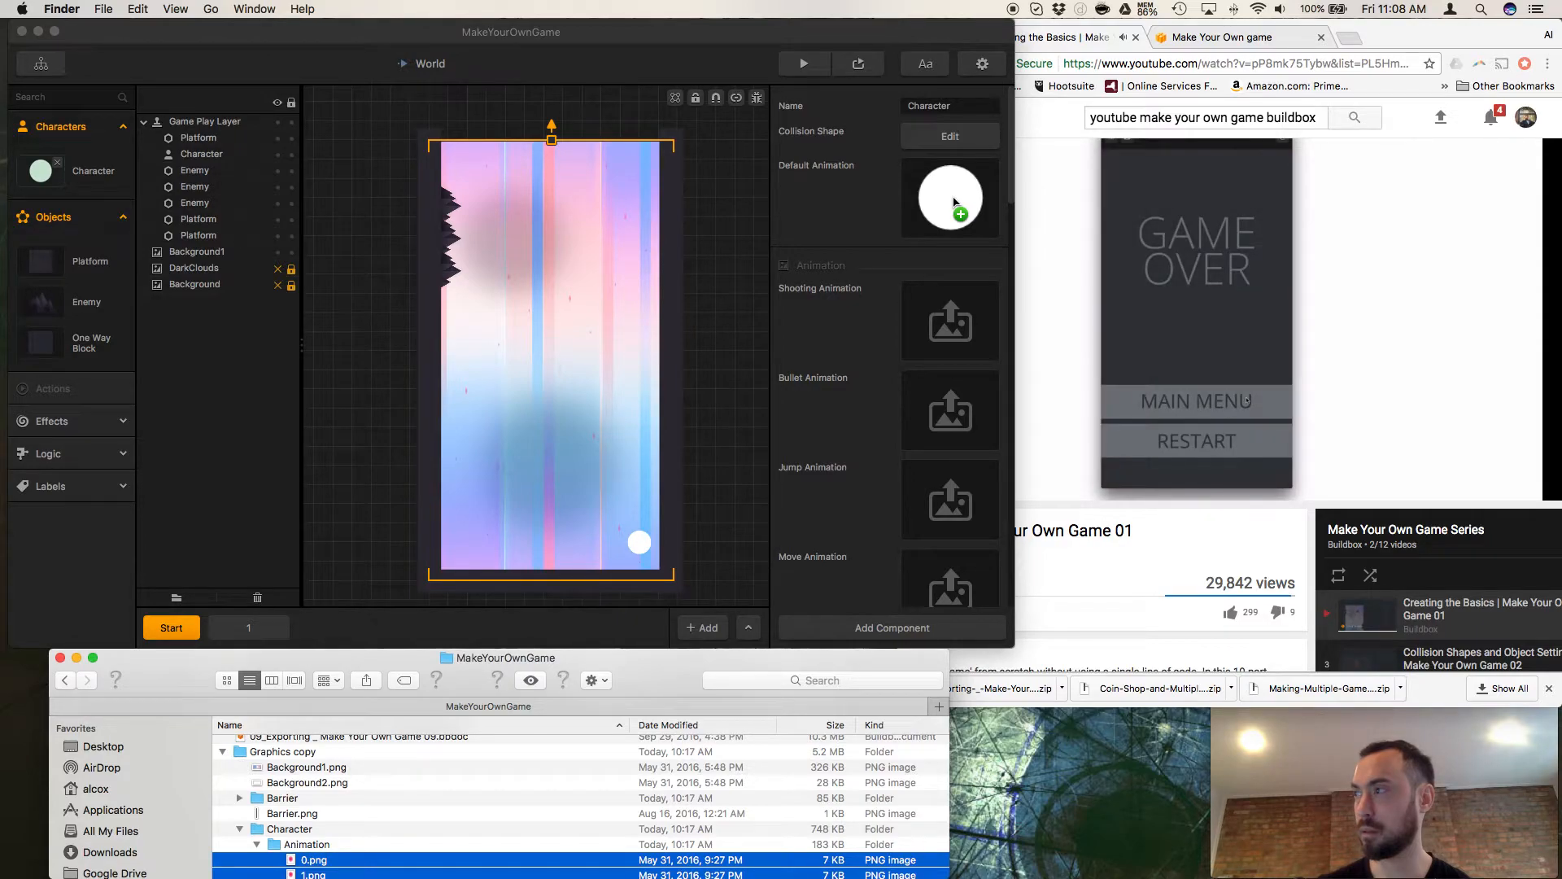
Switch to Chrome, pause the tutorial video at 13:01, and return to Buildbox.
drag(954, 201, 1073, 551)
click(1072, 550)
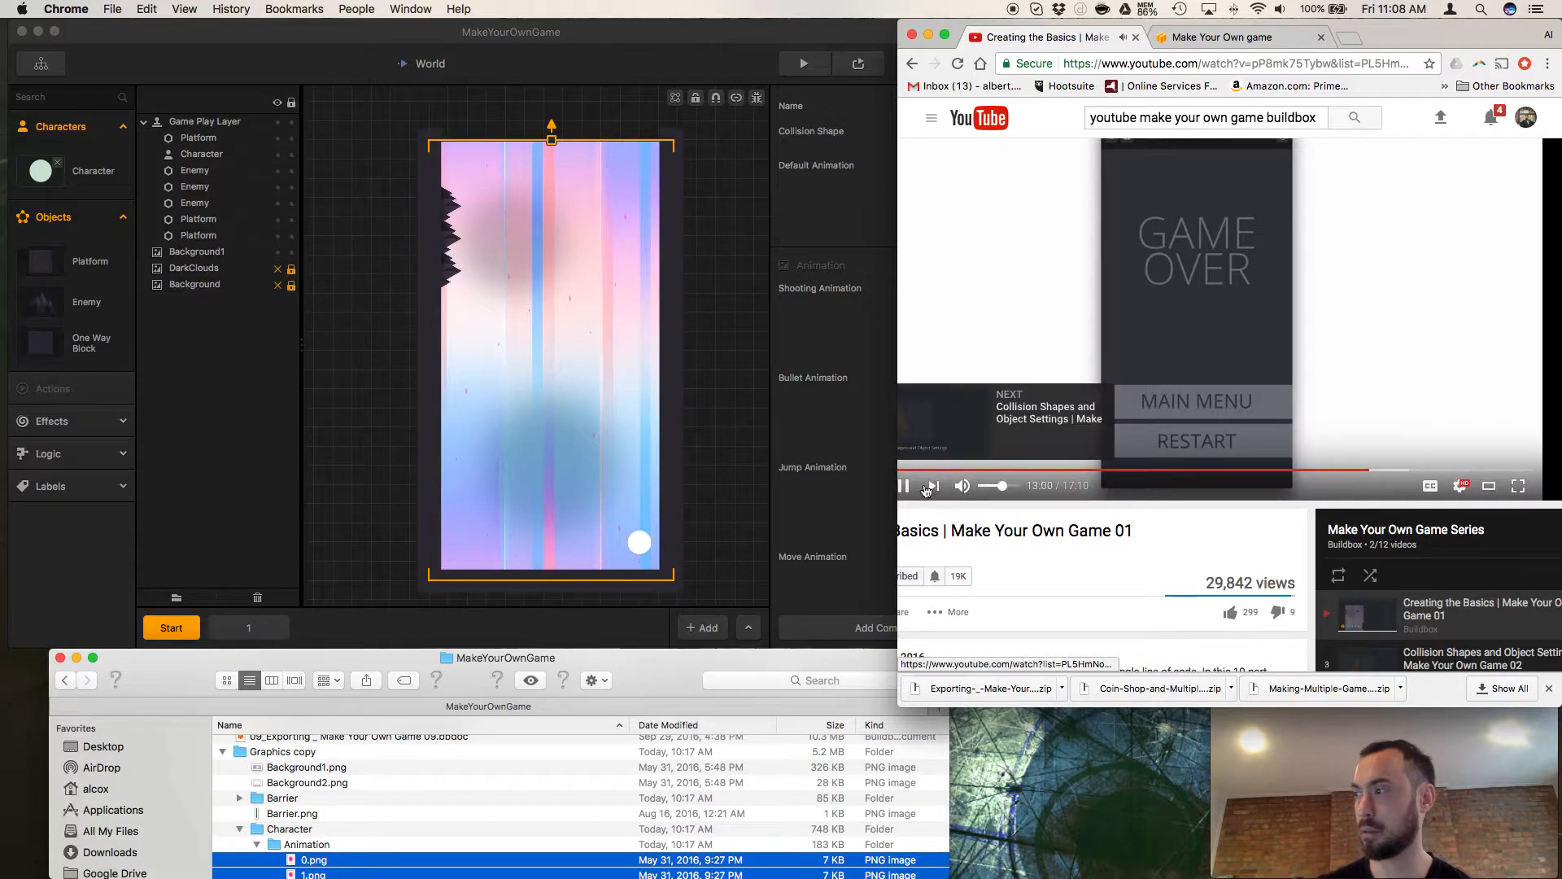
click(921, 402)
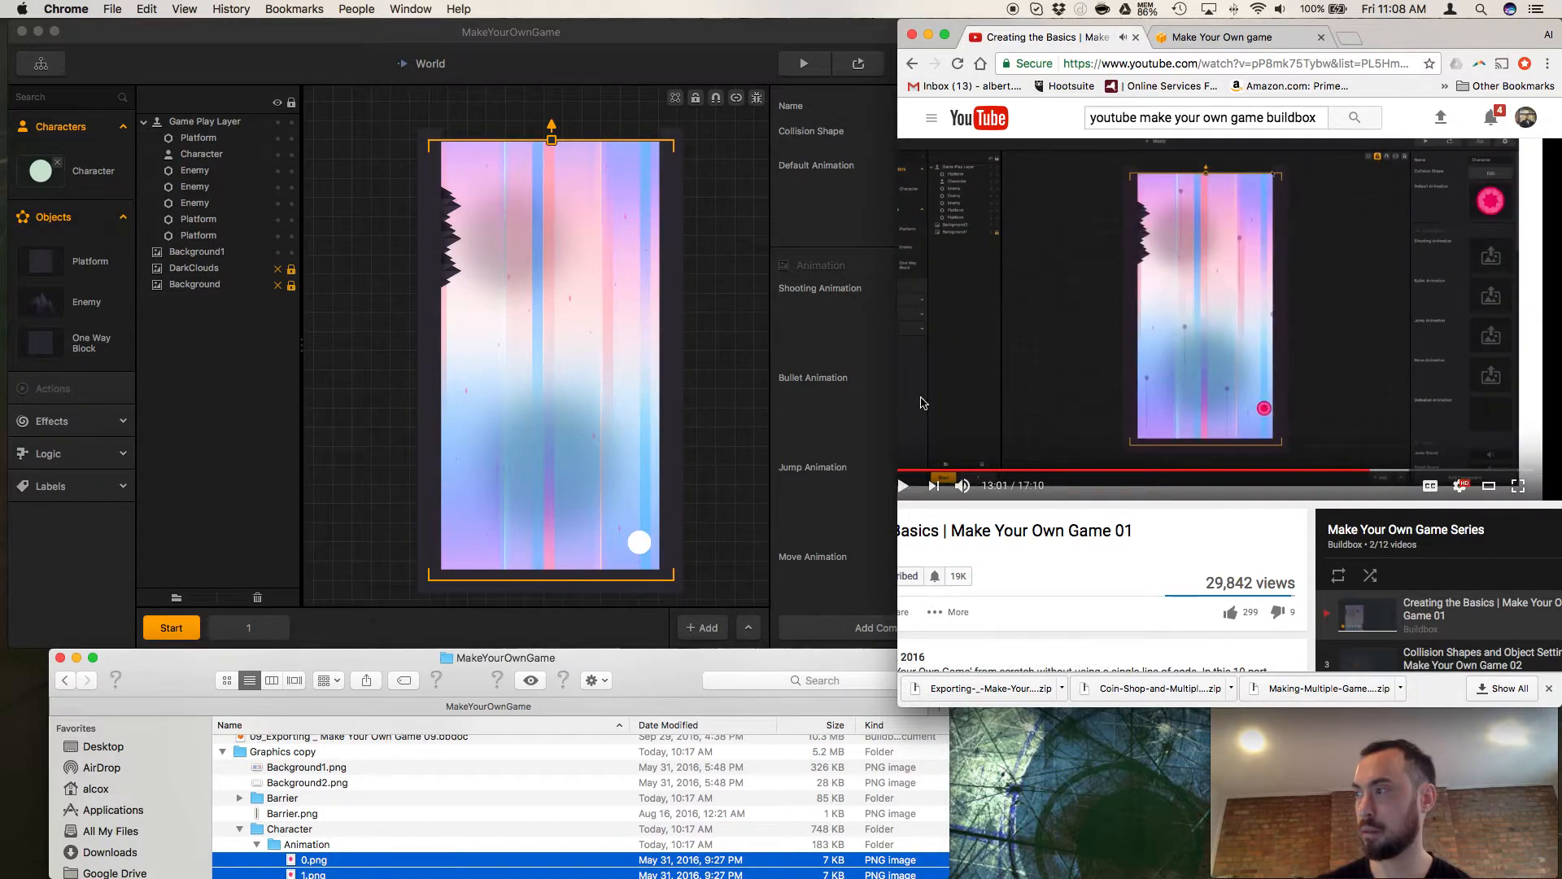
click(860, 406)
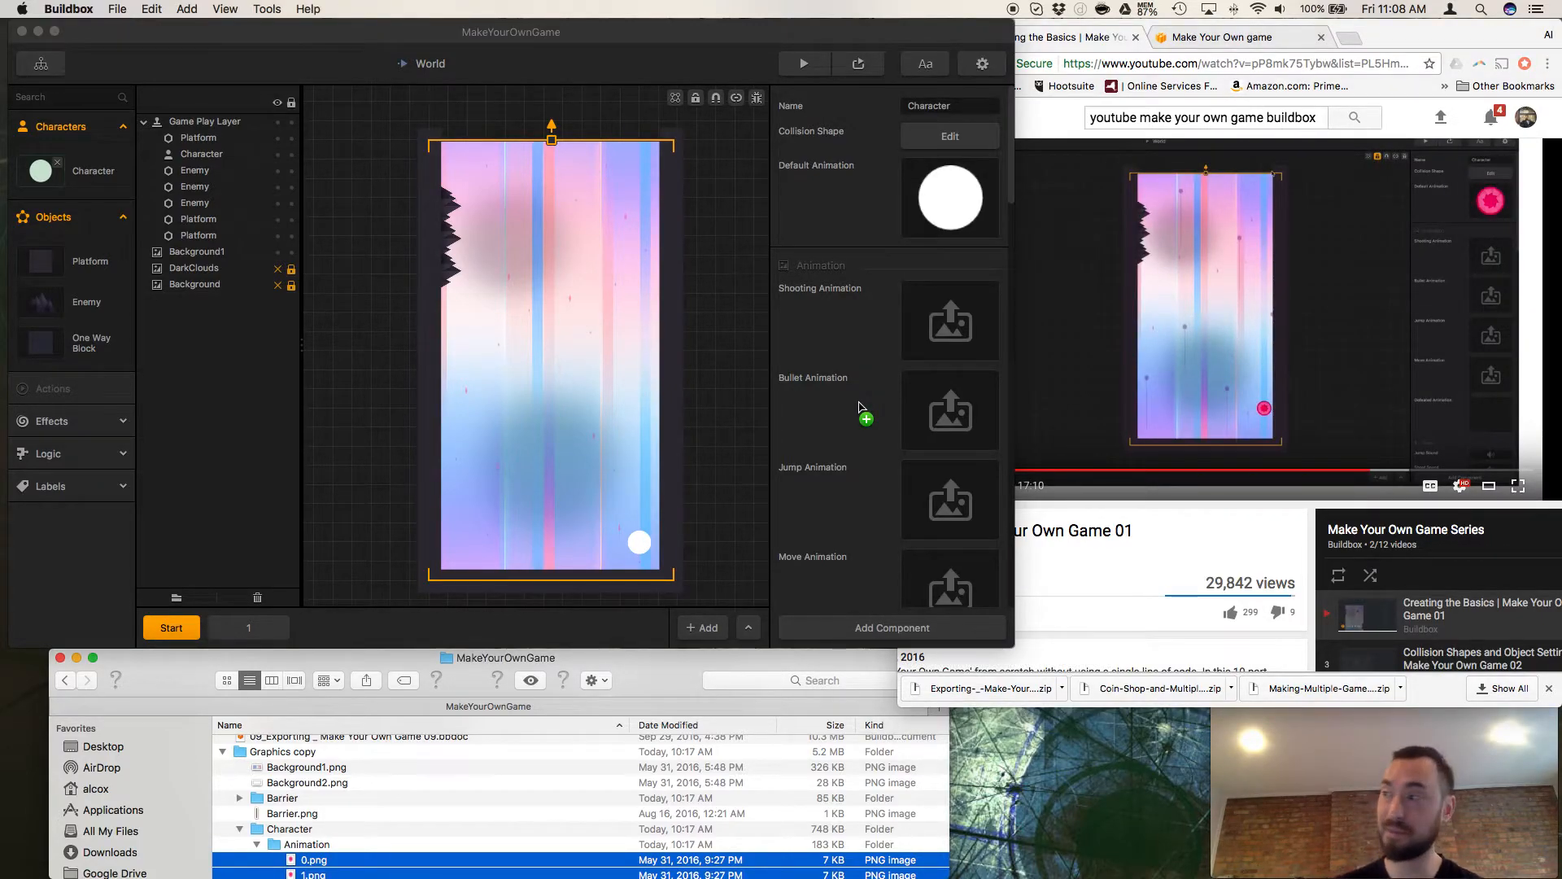
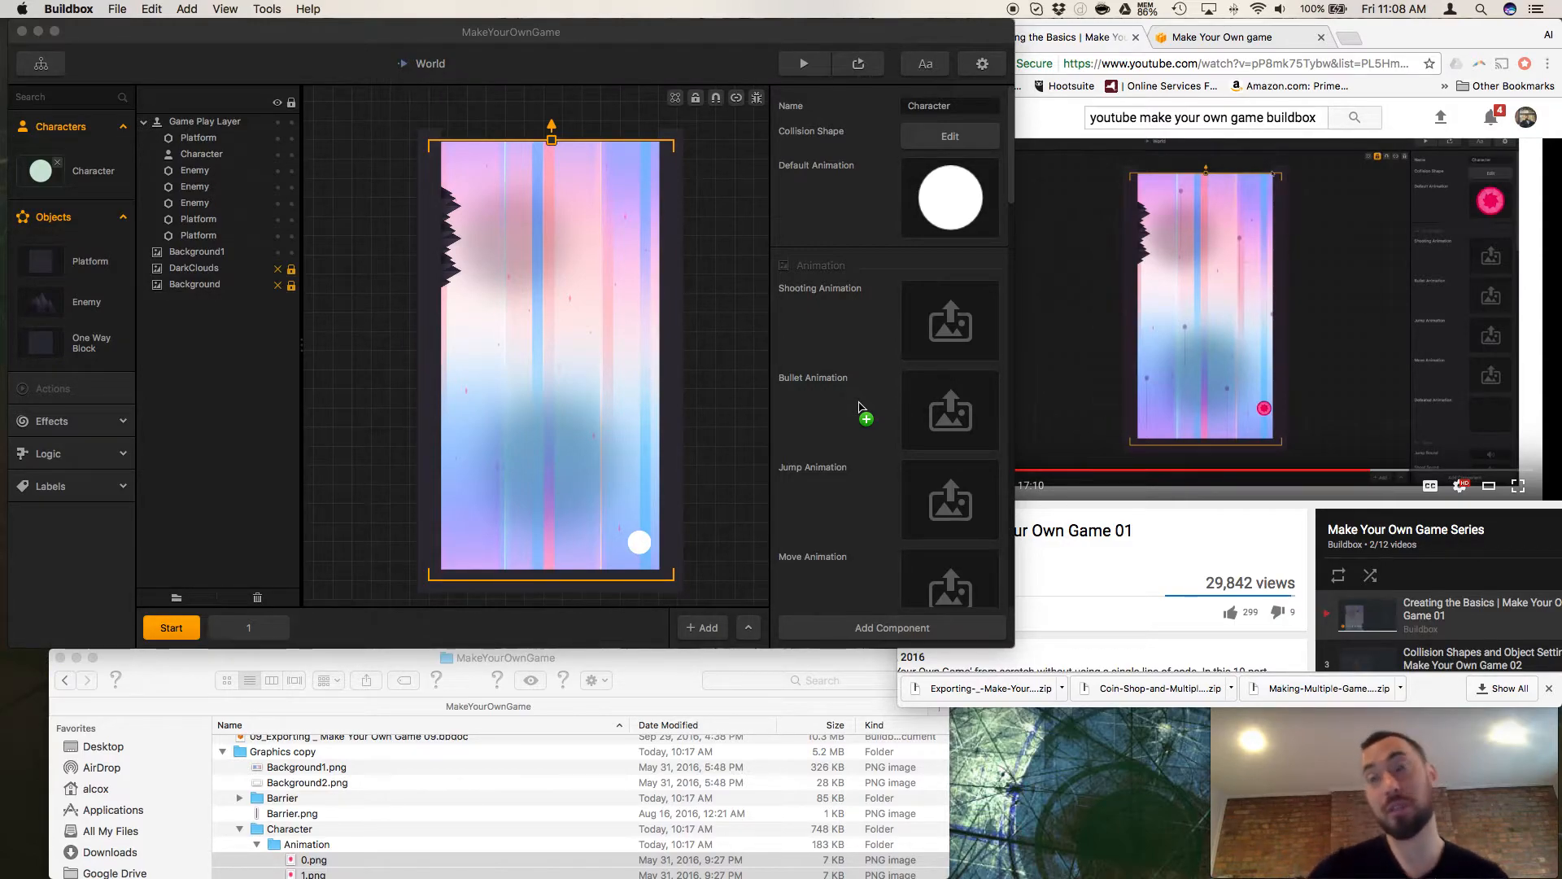
Place the selected animation frames in the Character's Default Animation and resume the tutorial video in Chrome.
drag(858, 407, 860, 407)
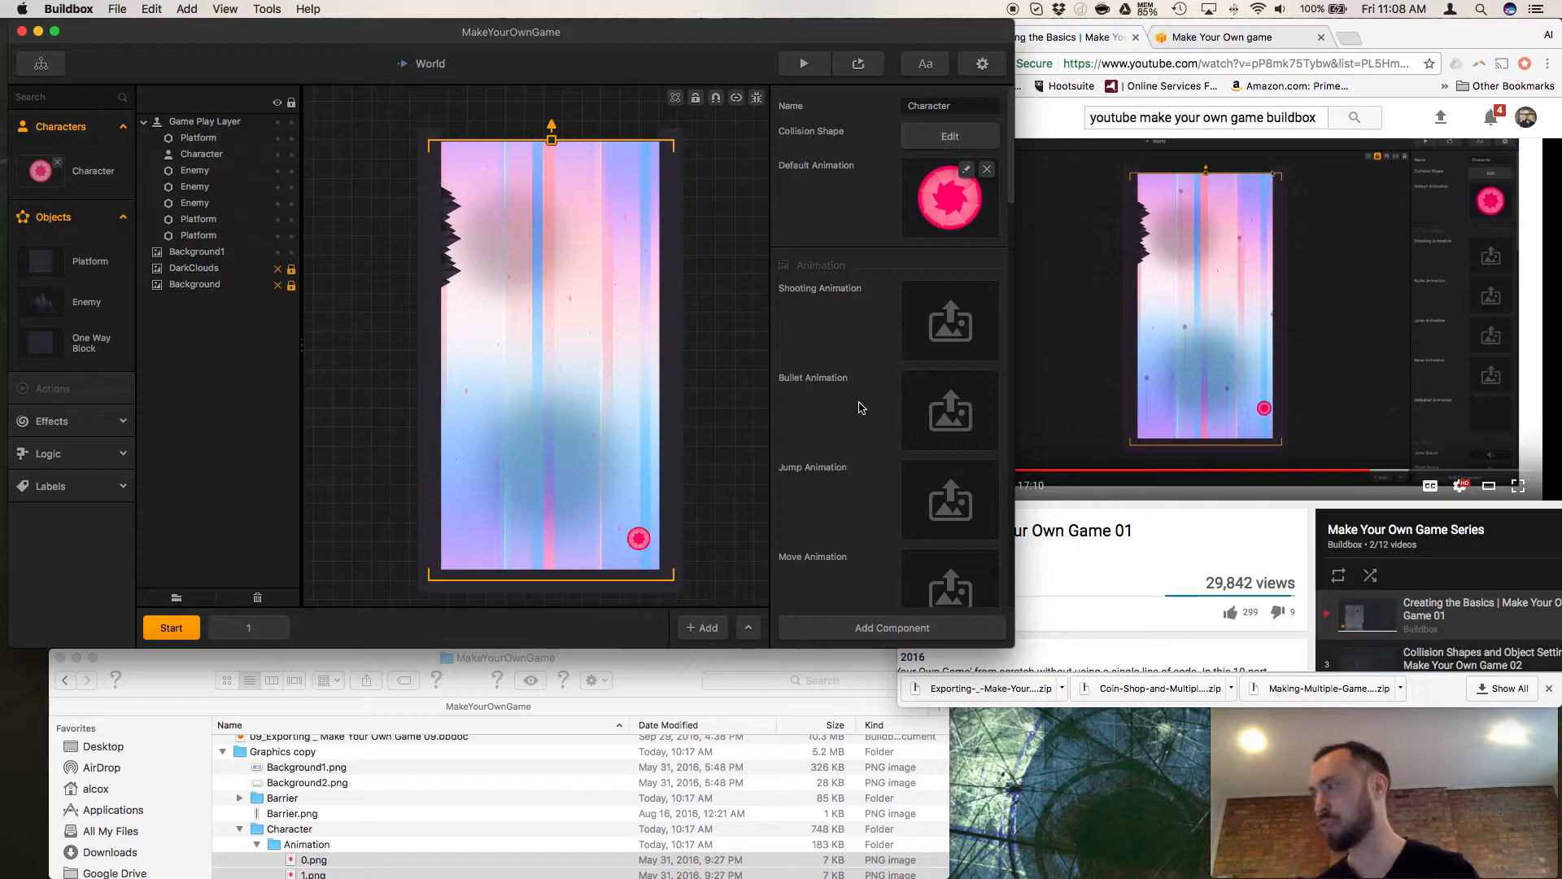
click(1182, 489)
click(1007, 430)
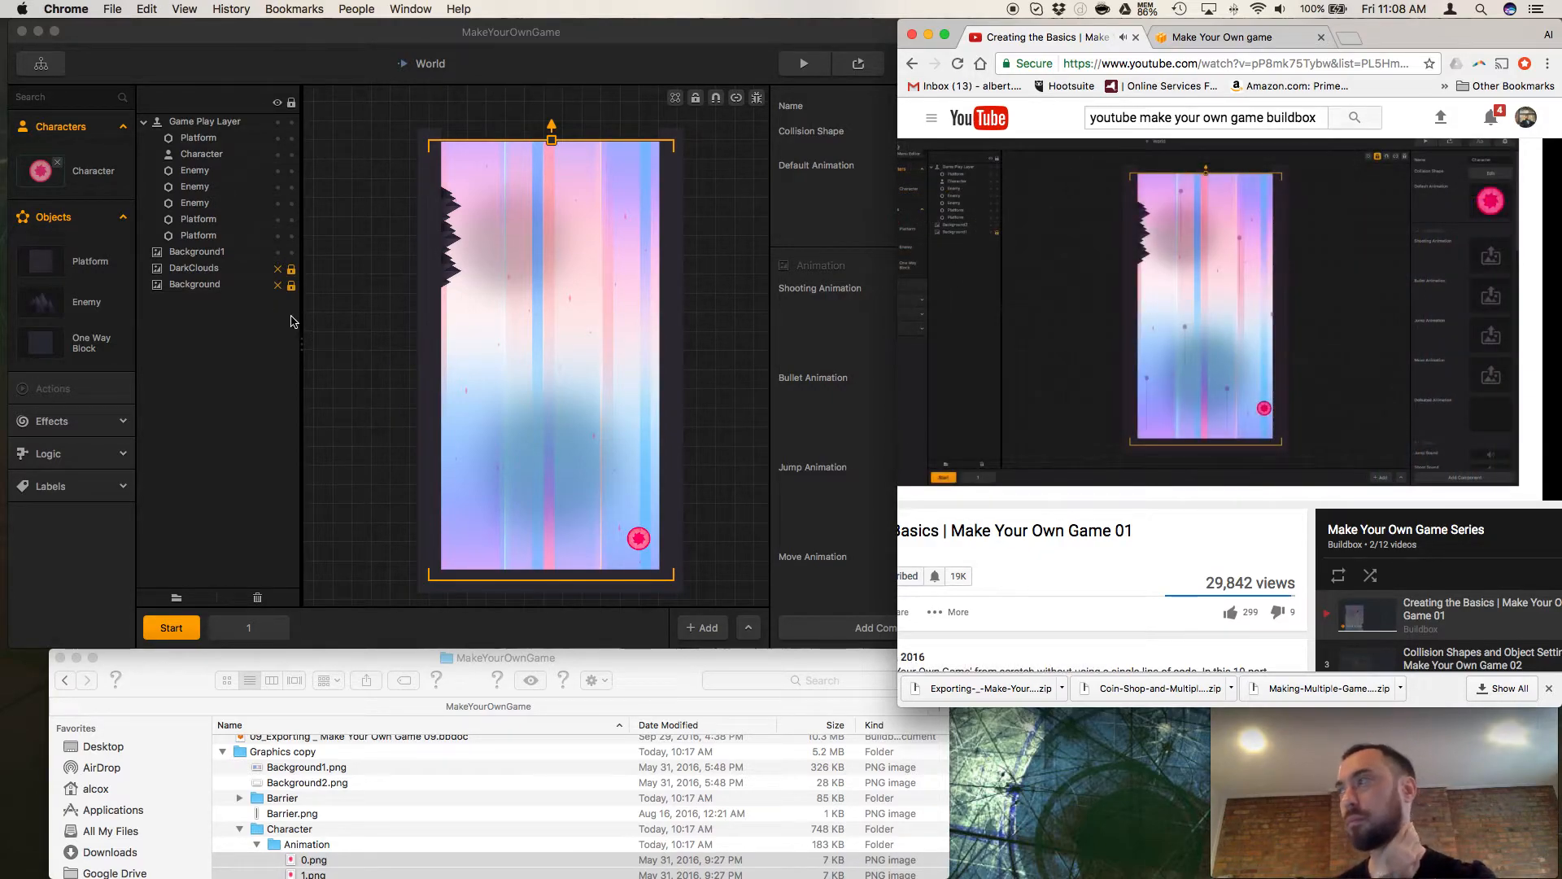
Switch to Buildbox and open the Game Mind Map, and pause the tutorial video in Chrome at 13:11.
click(55, 75)
click(55, 74)
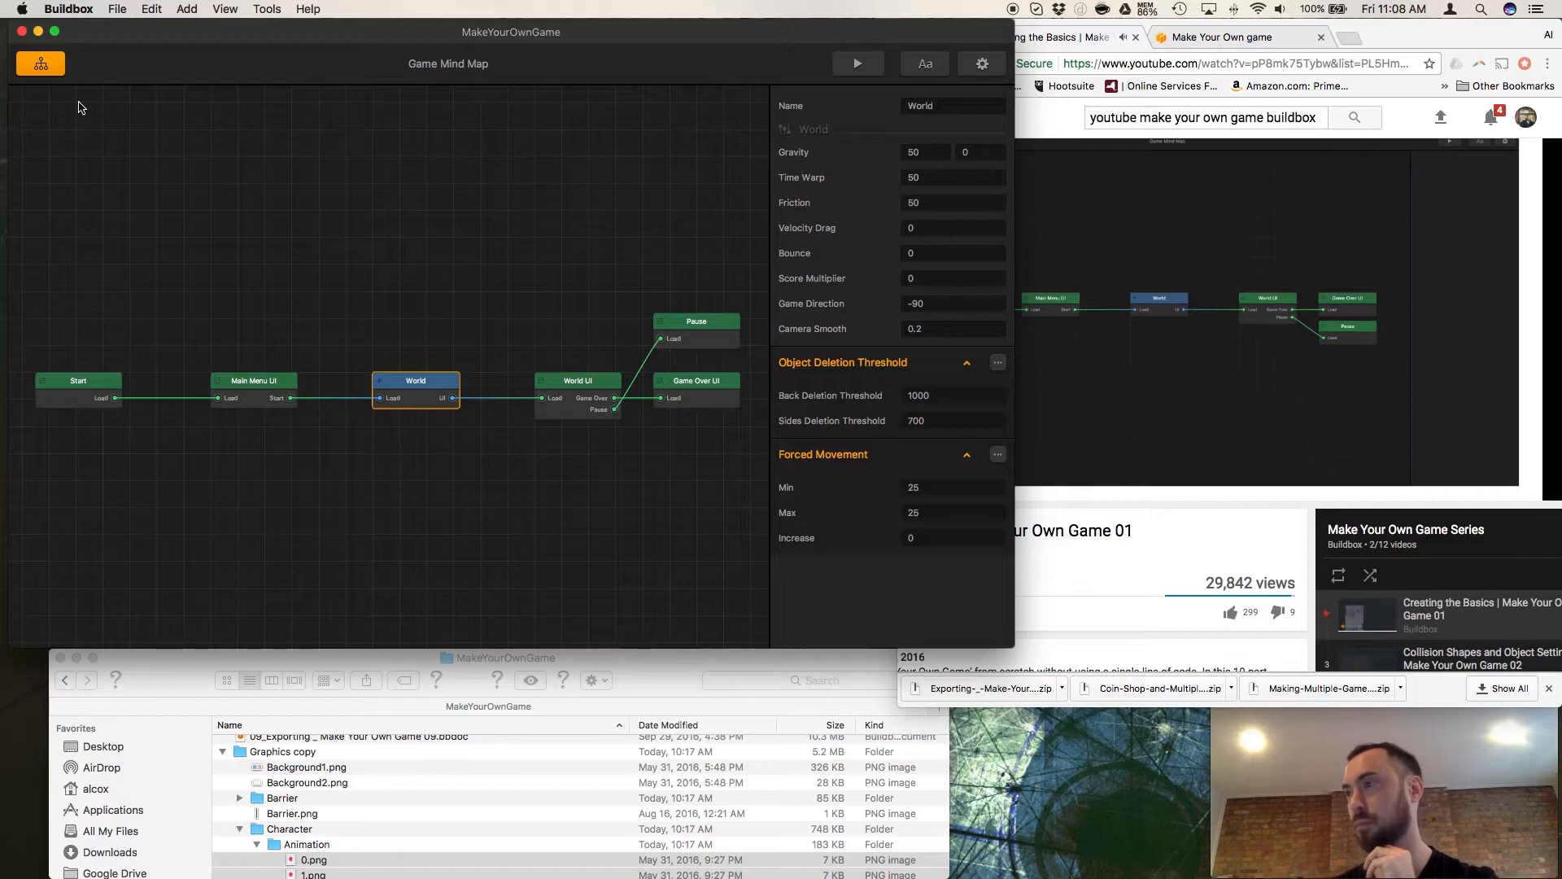
click(1085, 531)
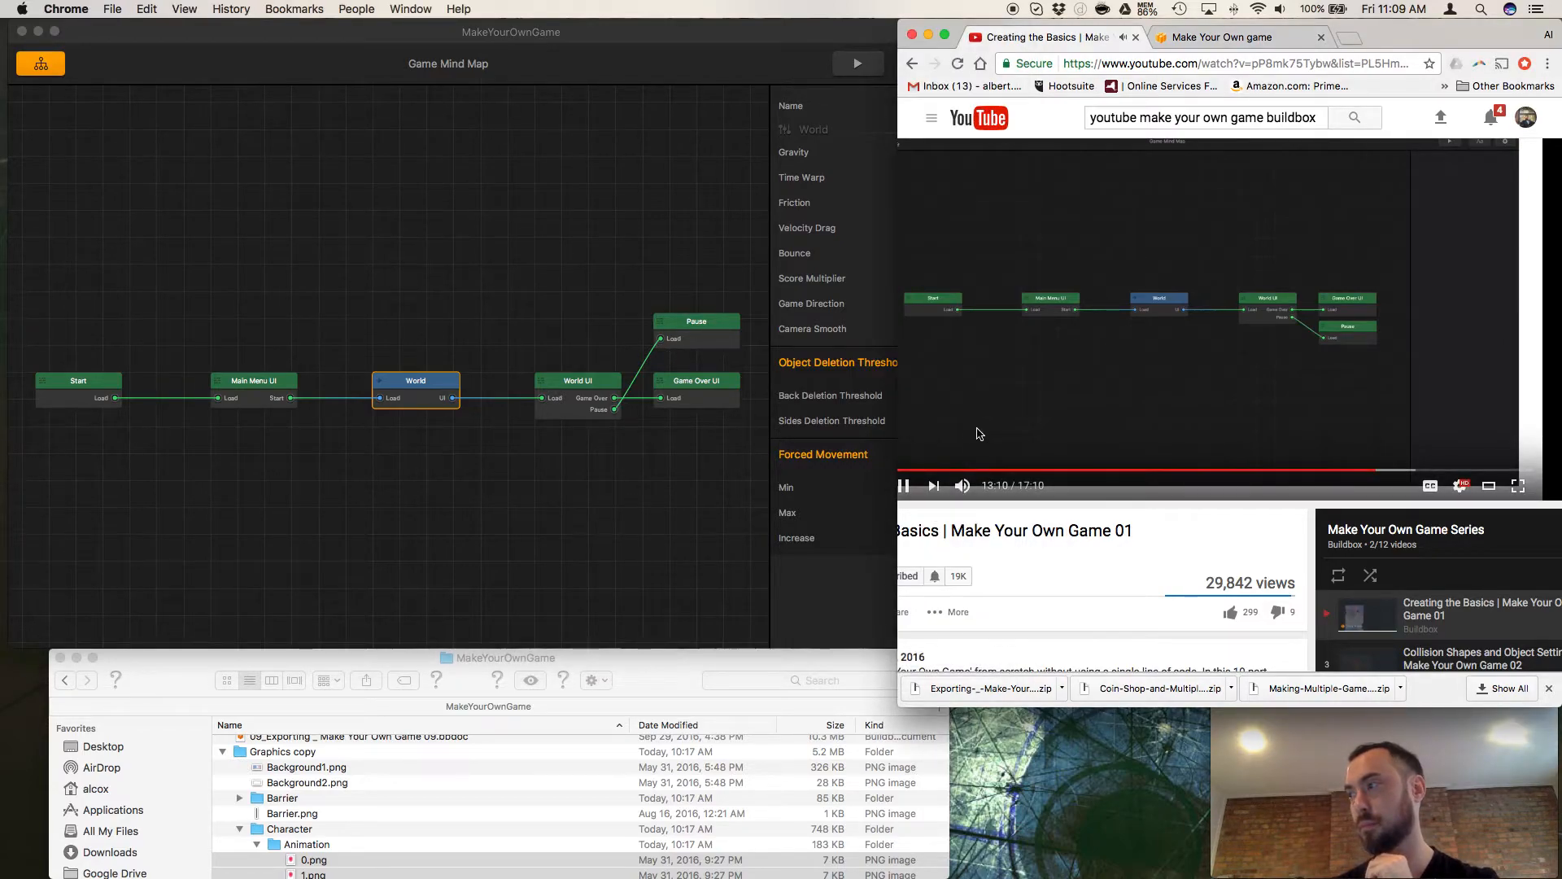
click(980, 433)
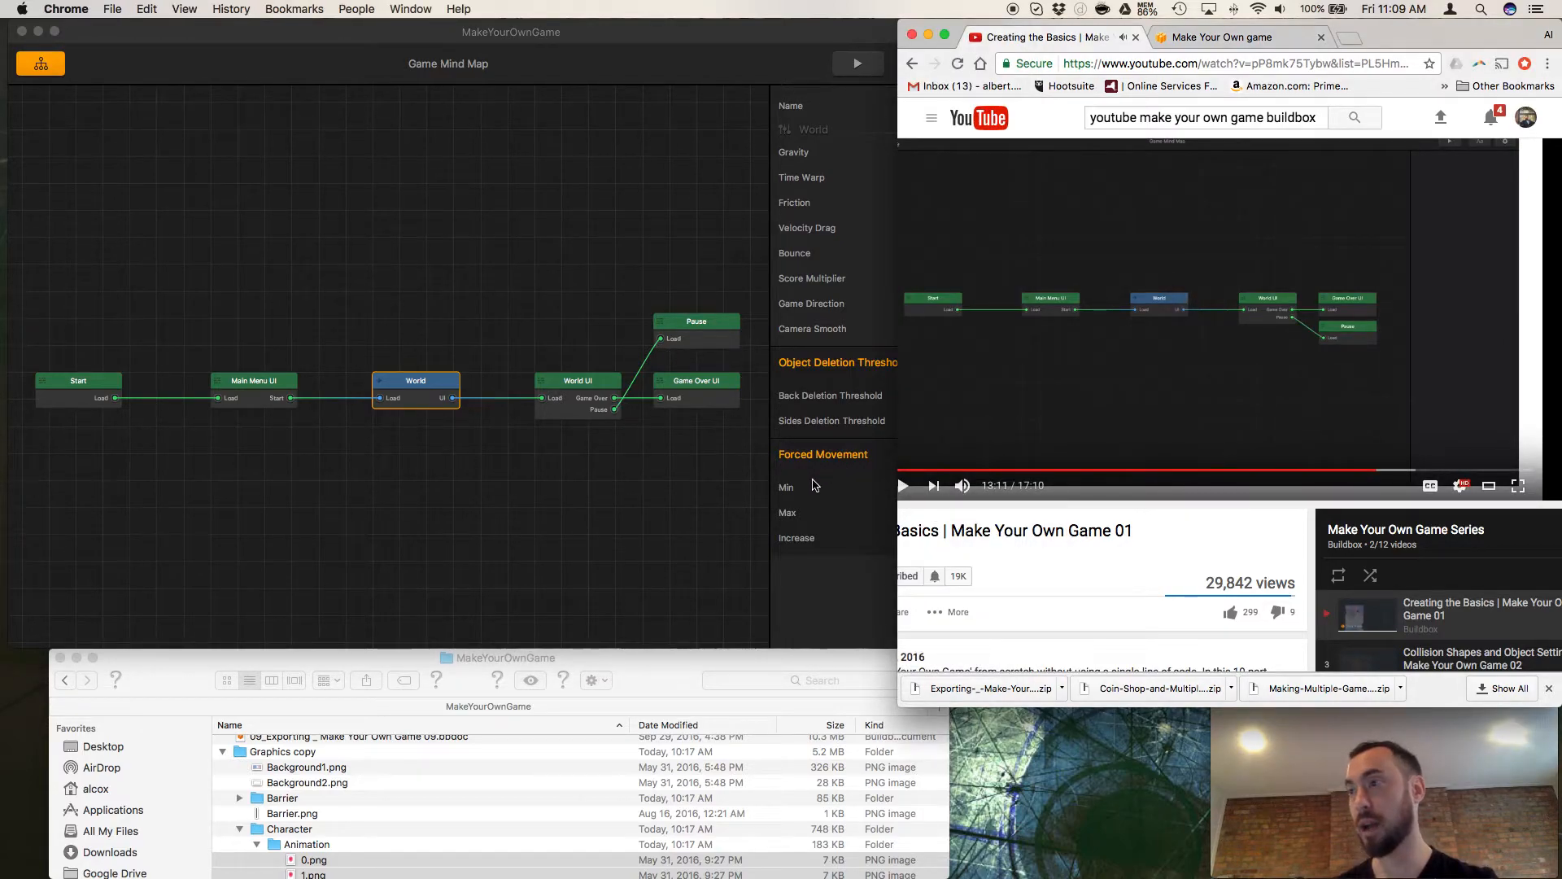
Return to Buildbox, view the World scene from its mind map node, and go back to the Game Mind Map.
click(598, 525)
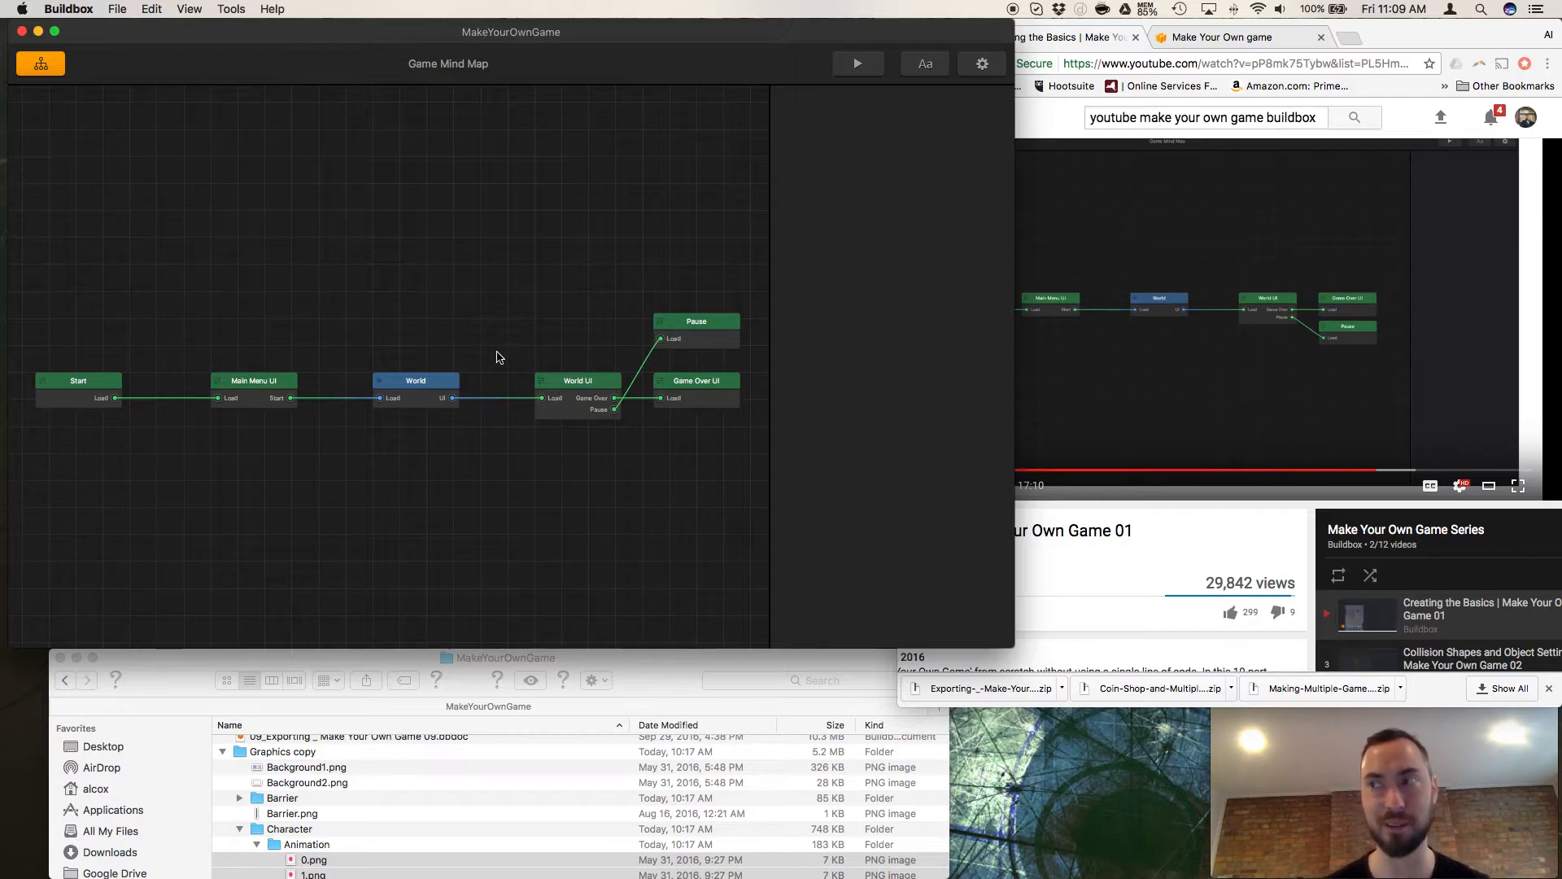
click(451, 383)
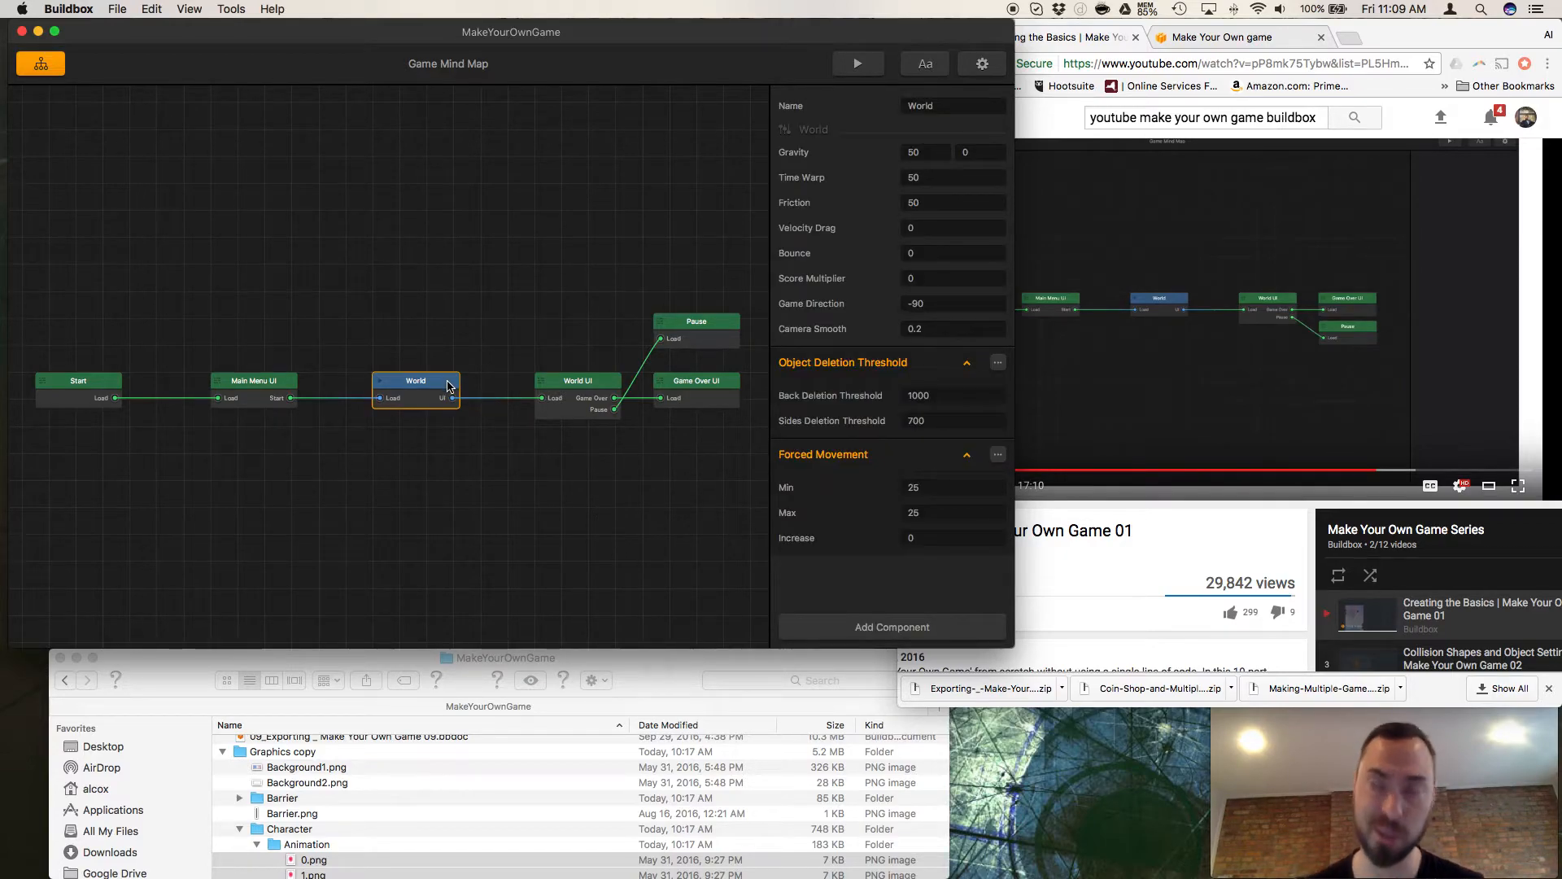
double_click(448, 385)
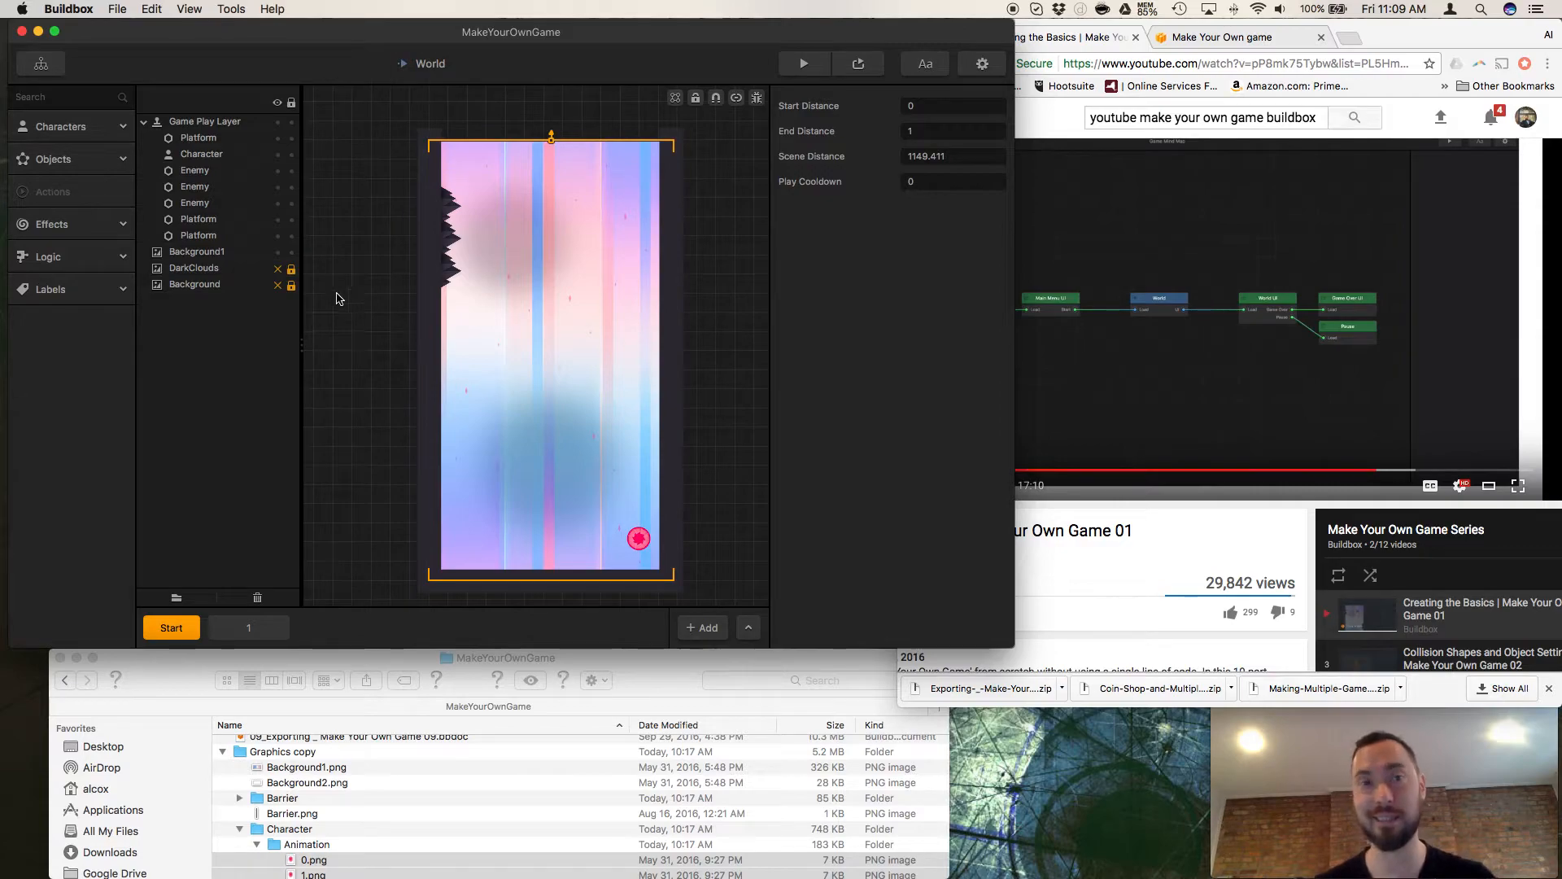
click(41, 63)
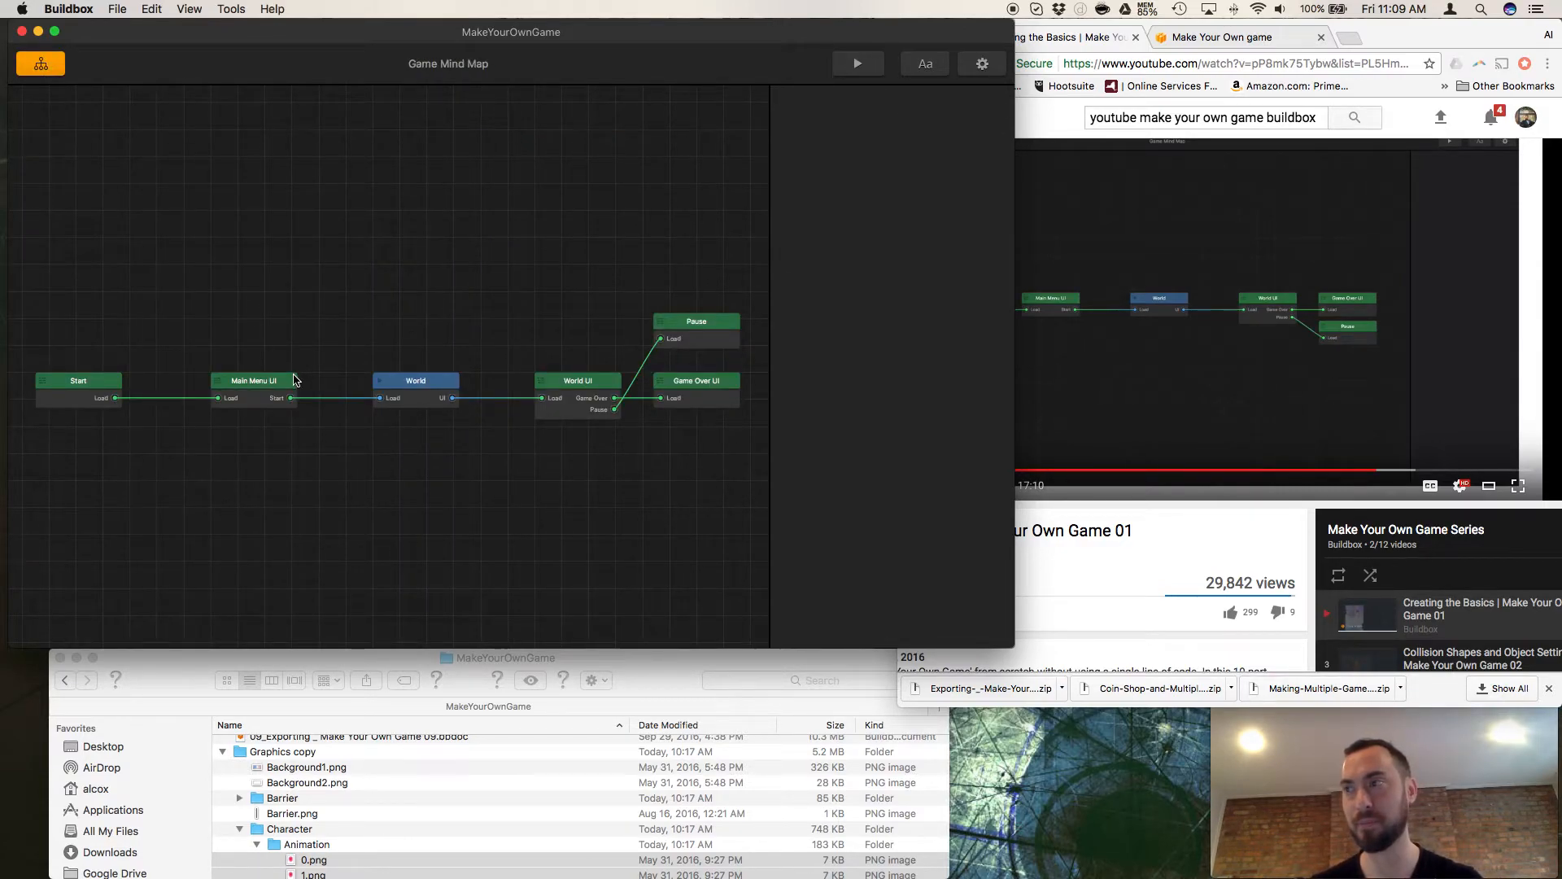
Resume the tutorial video in Chrome, and open the Main Menu UI from Buildbox's Game Mind Map.
click(1071, 503)
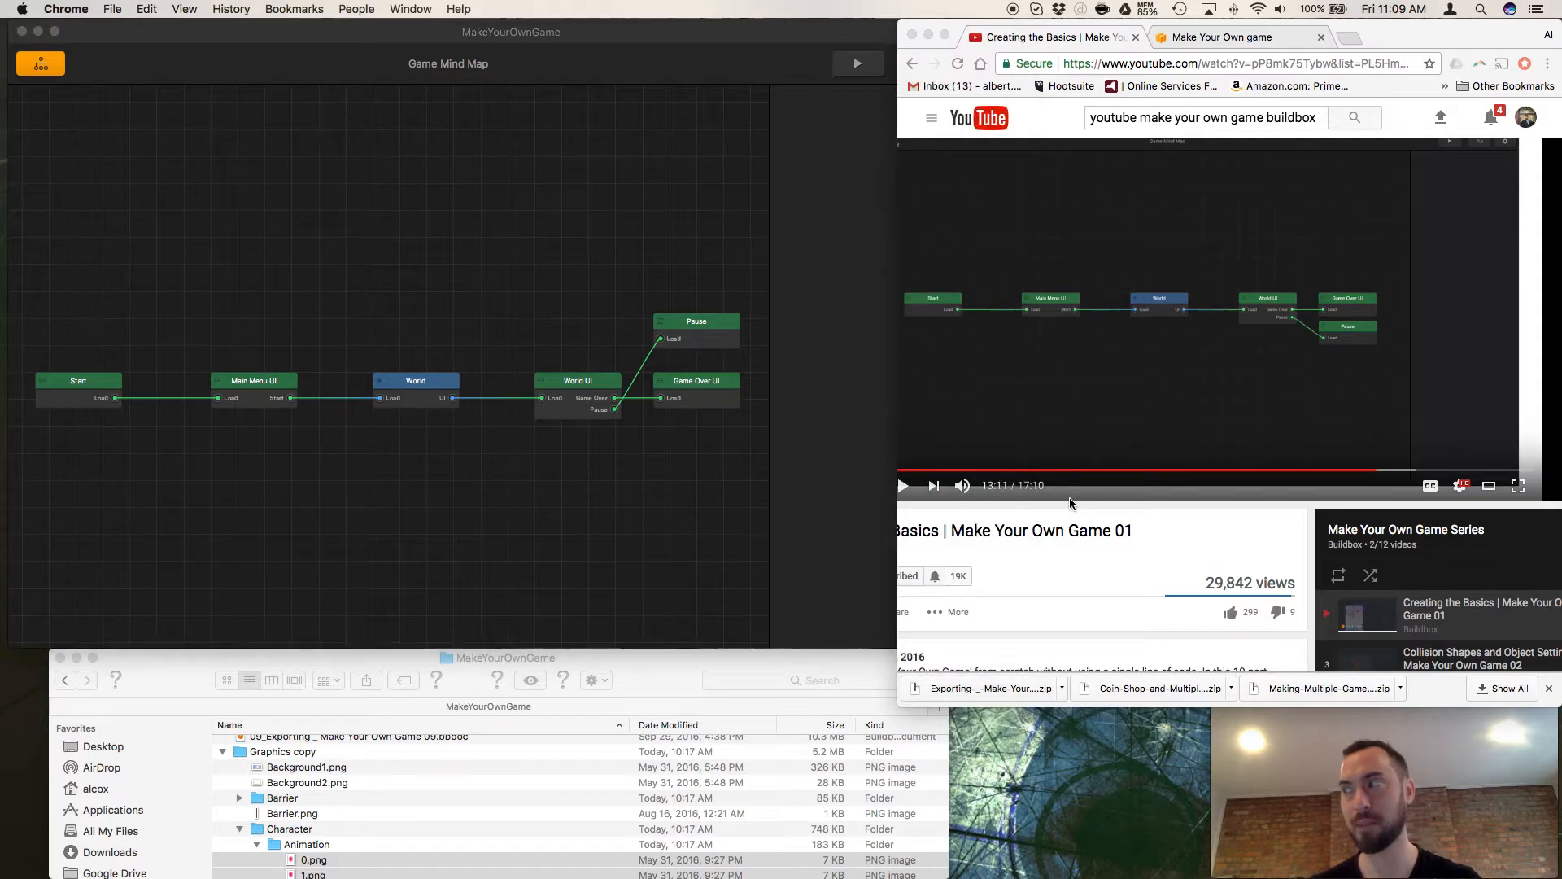
click(906, 488)
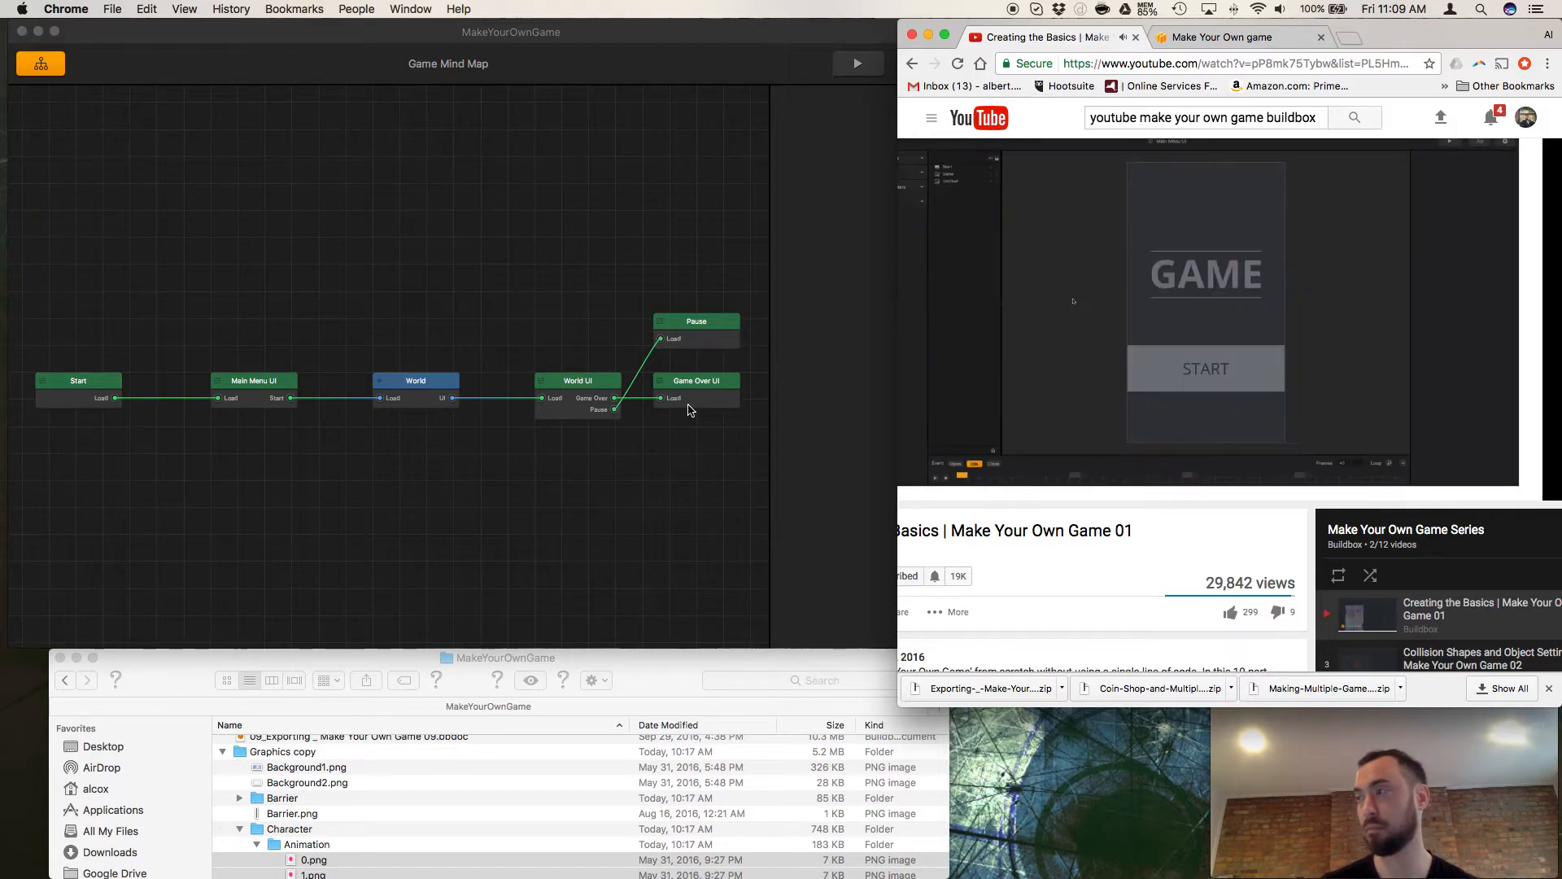
double_click(268, 382)
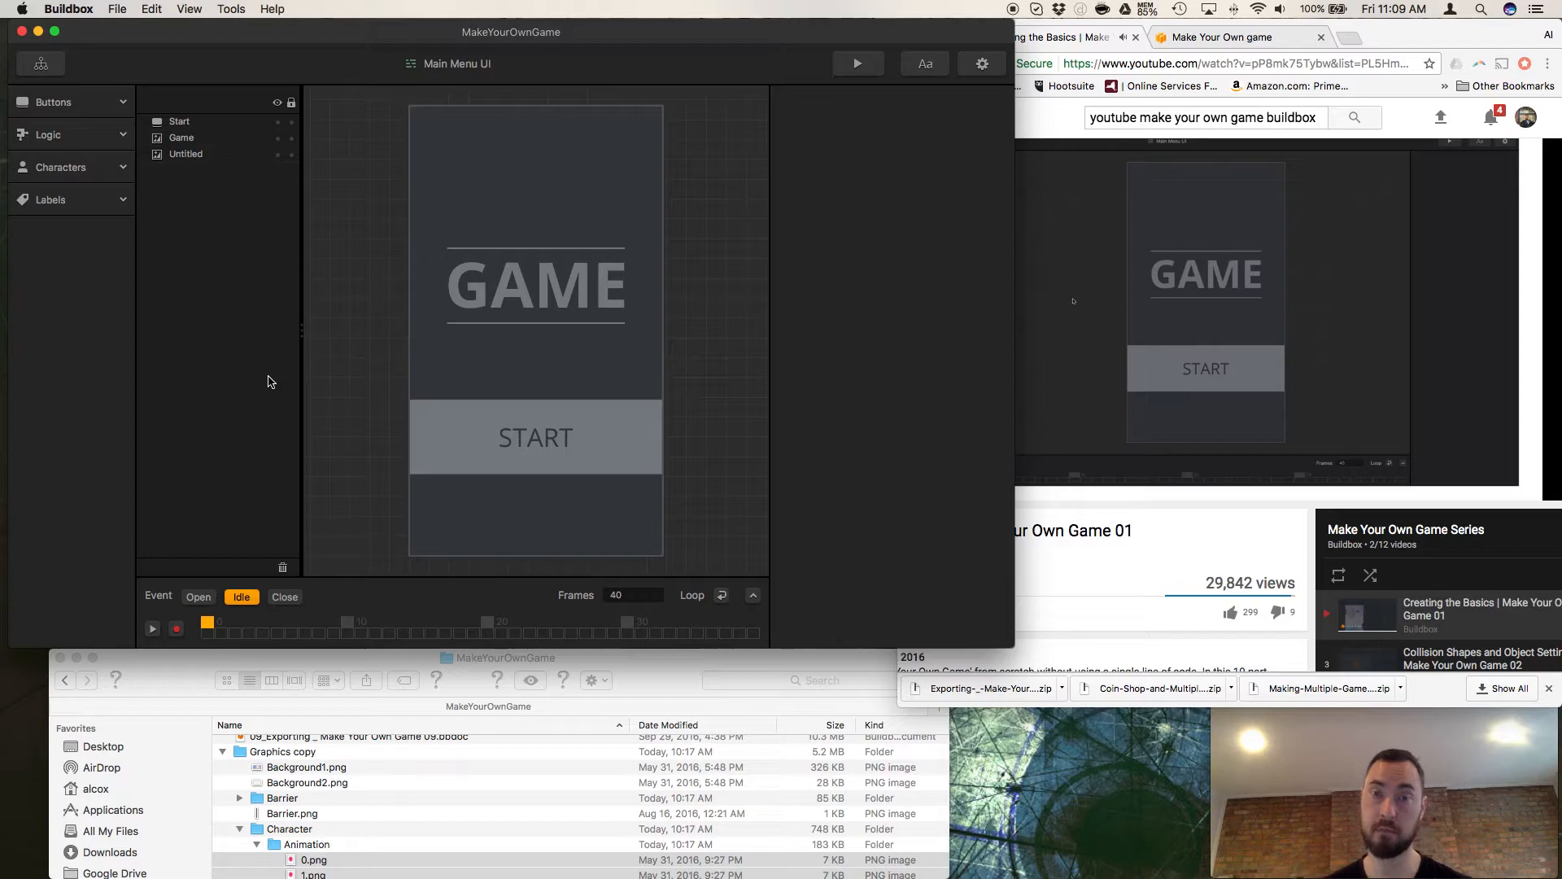
Replace the image of the Main Menu UI's Untitled background with Background1.png from the Graphics copy folder in Finder.
click(576, 167)
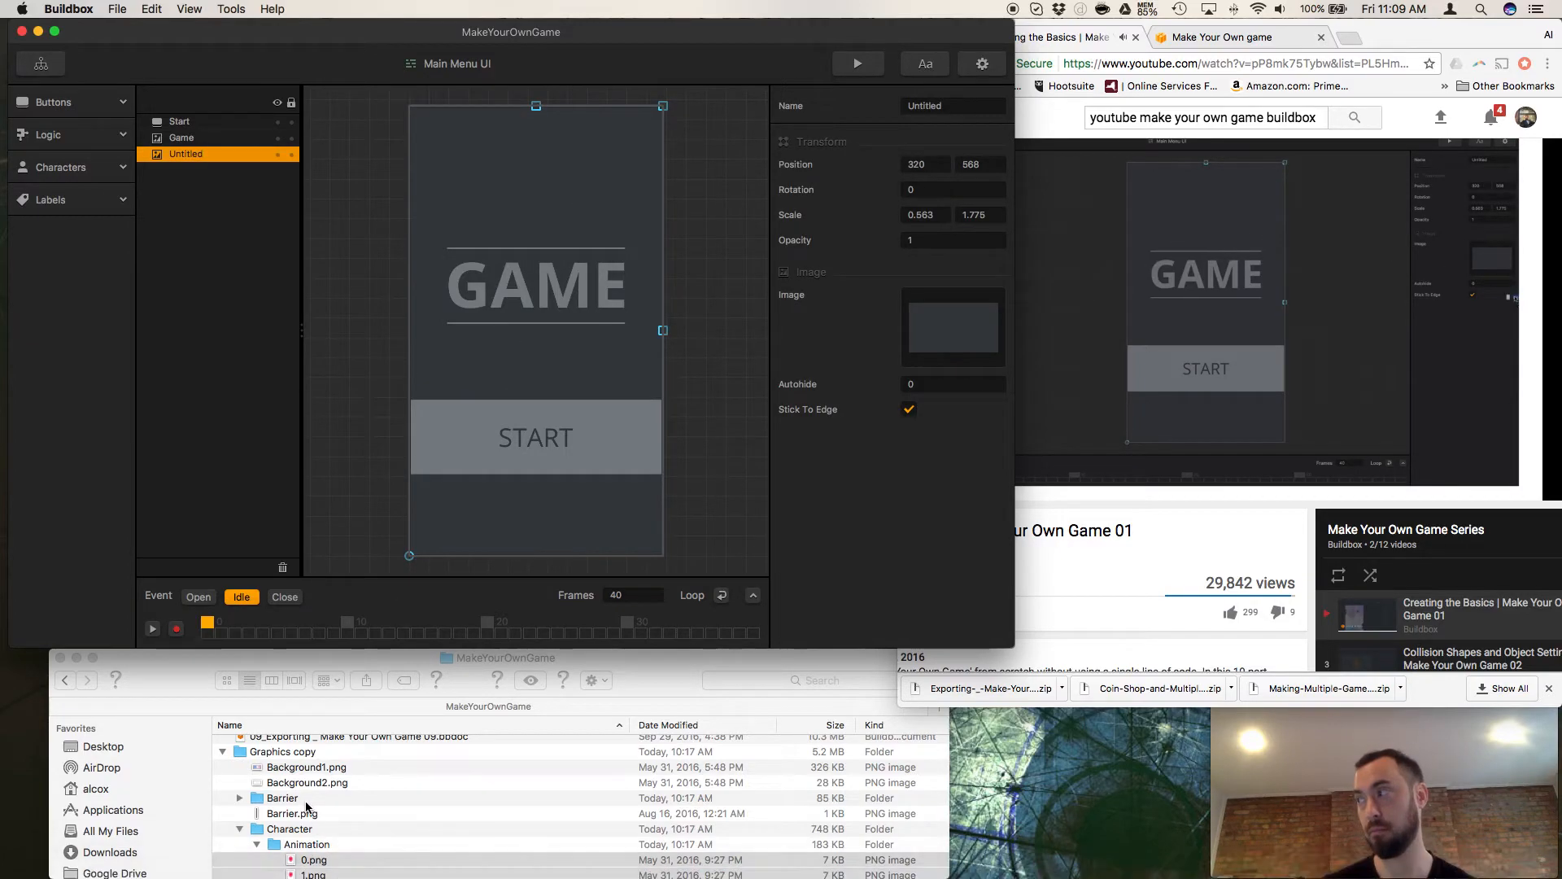
click(281, 769)
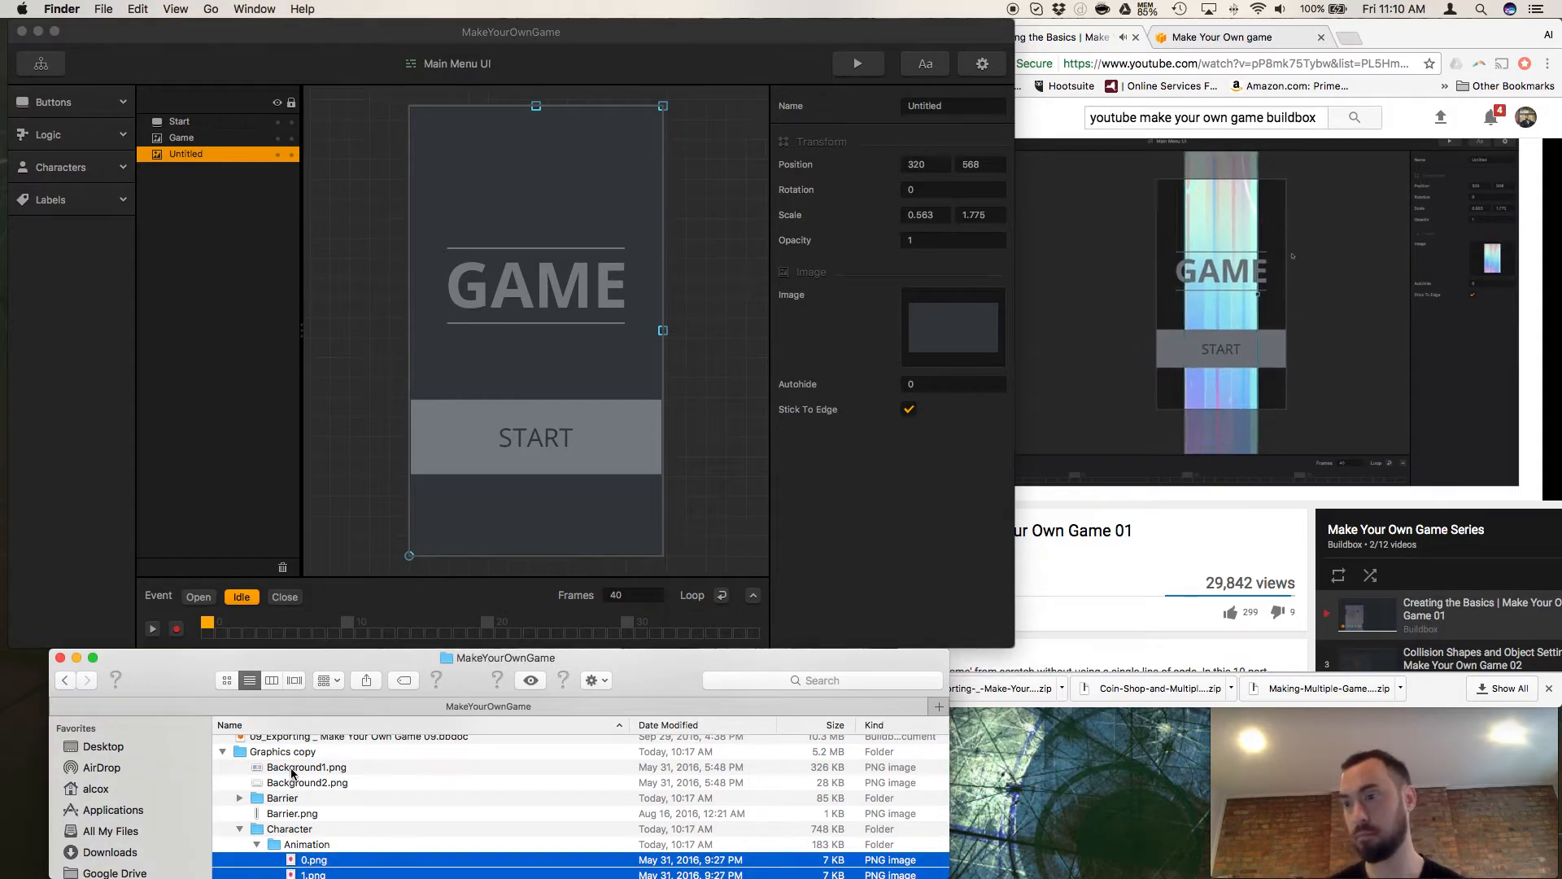
drag(281, 770, 936, 329)
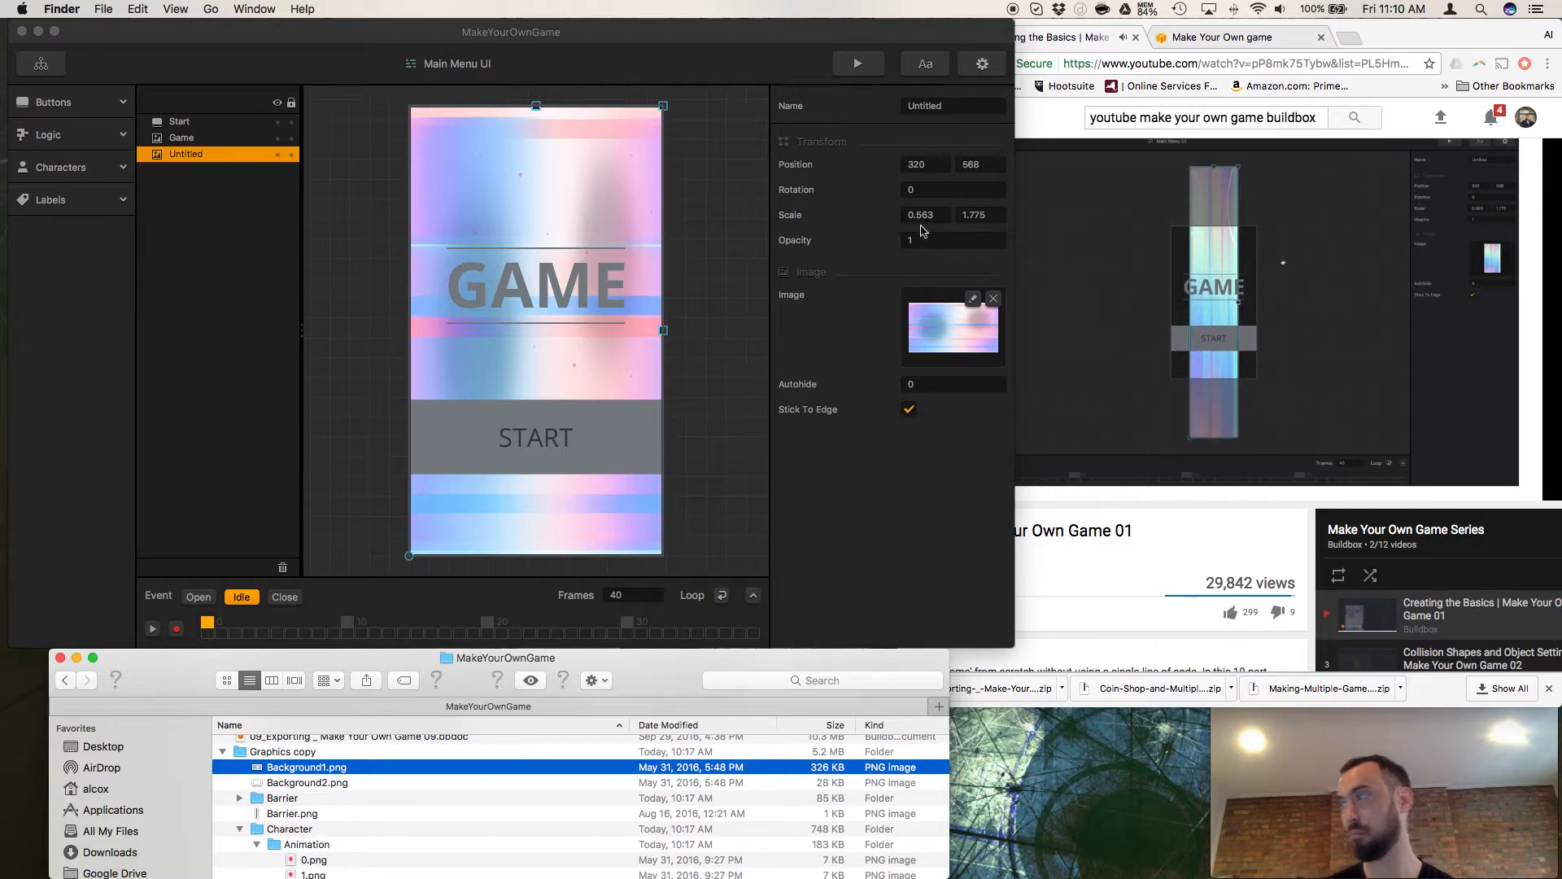
Set the rotation of the Main Menu UI's Untitled background to -90.
click(914, 190)
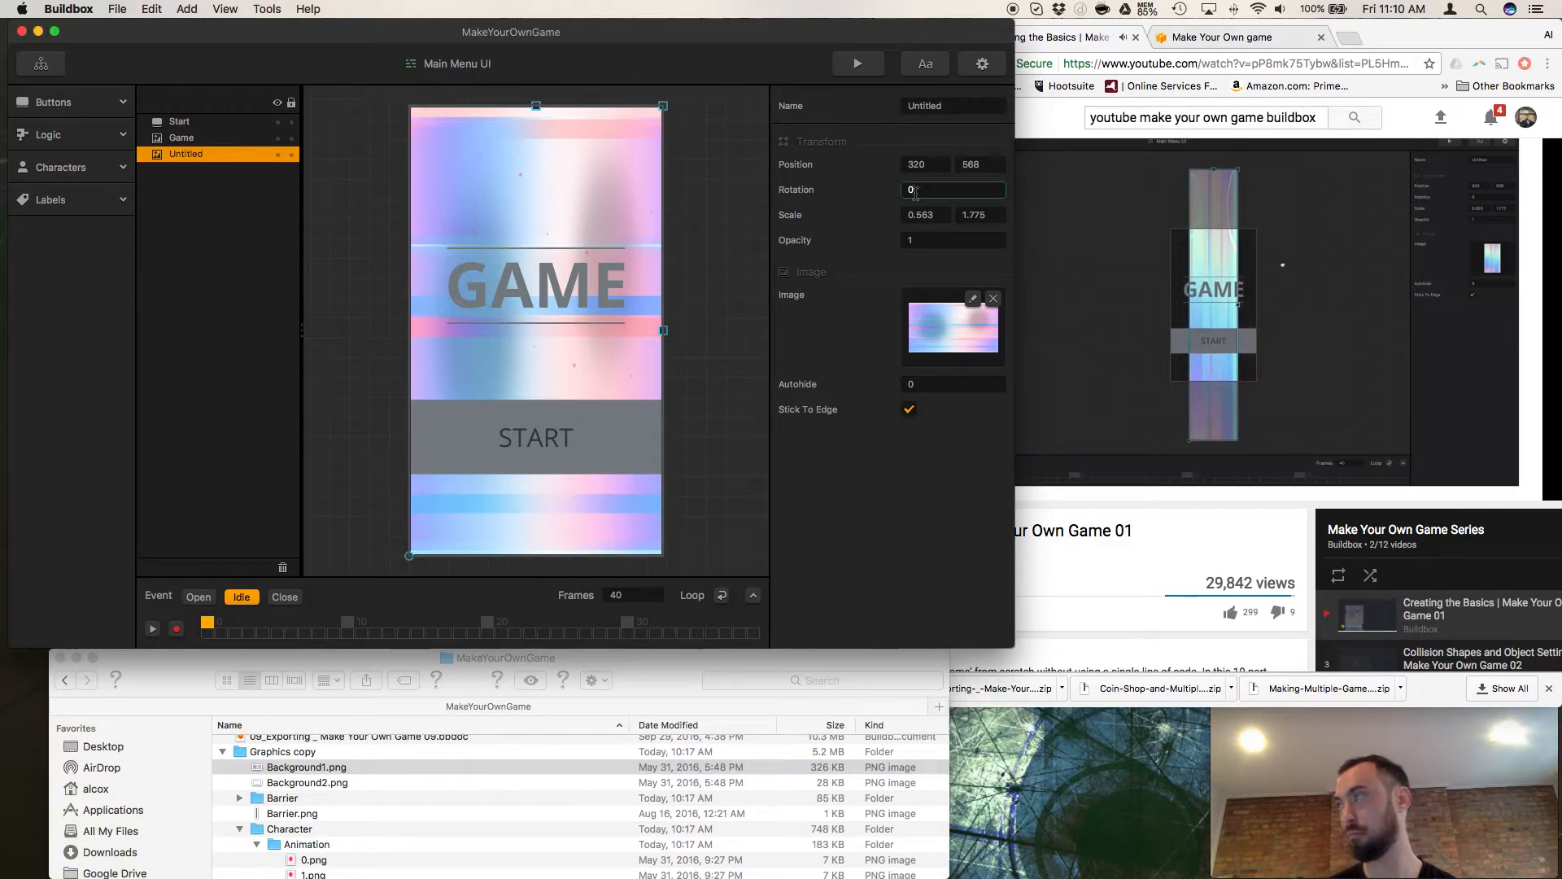
text(-90)
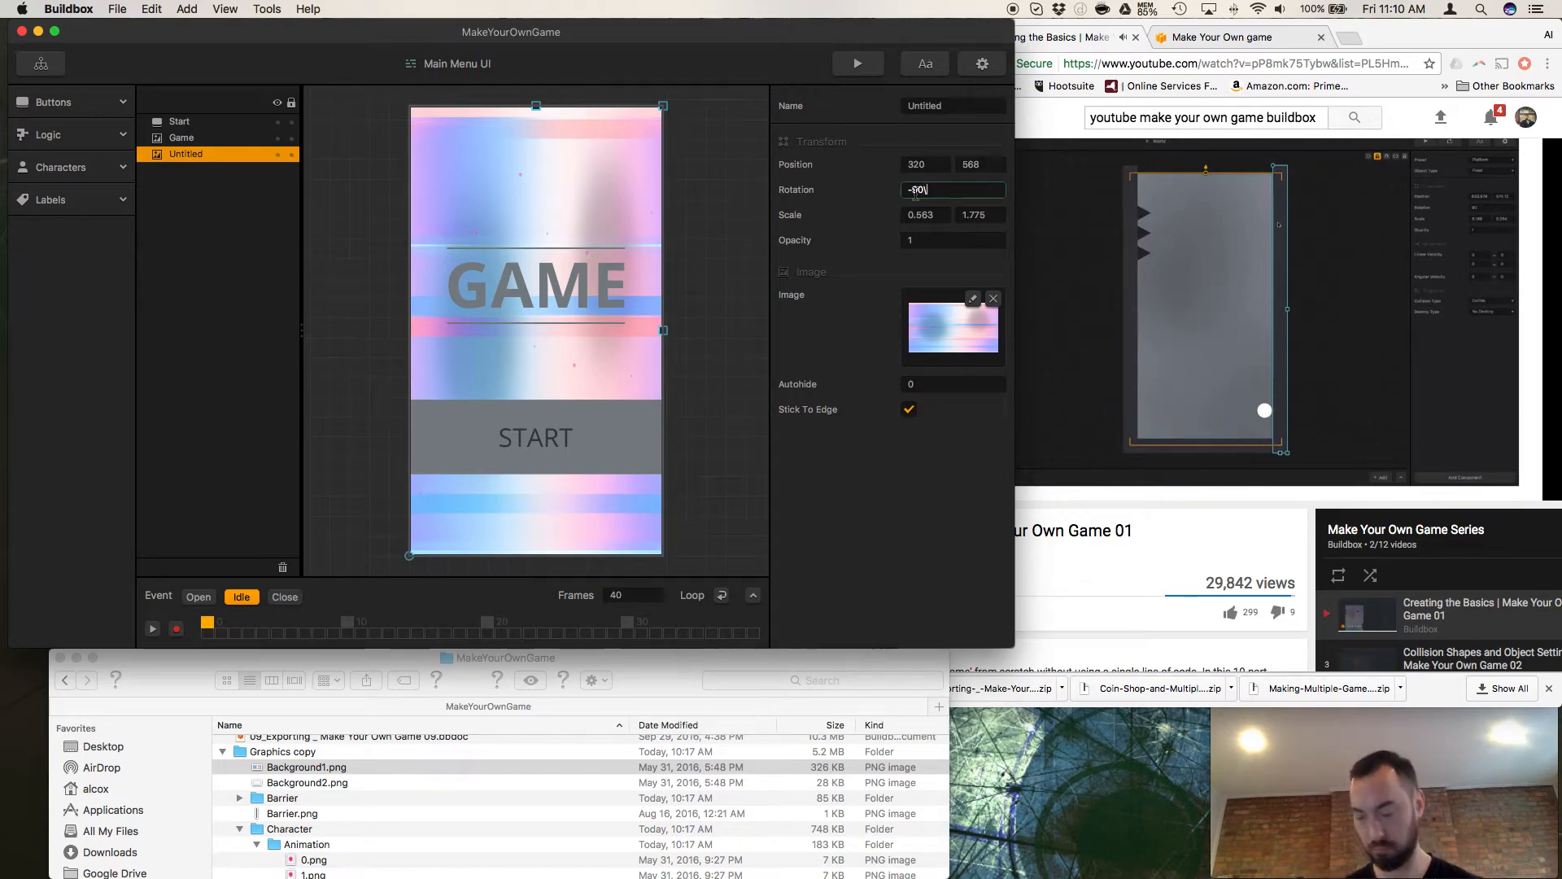
key(Return)
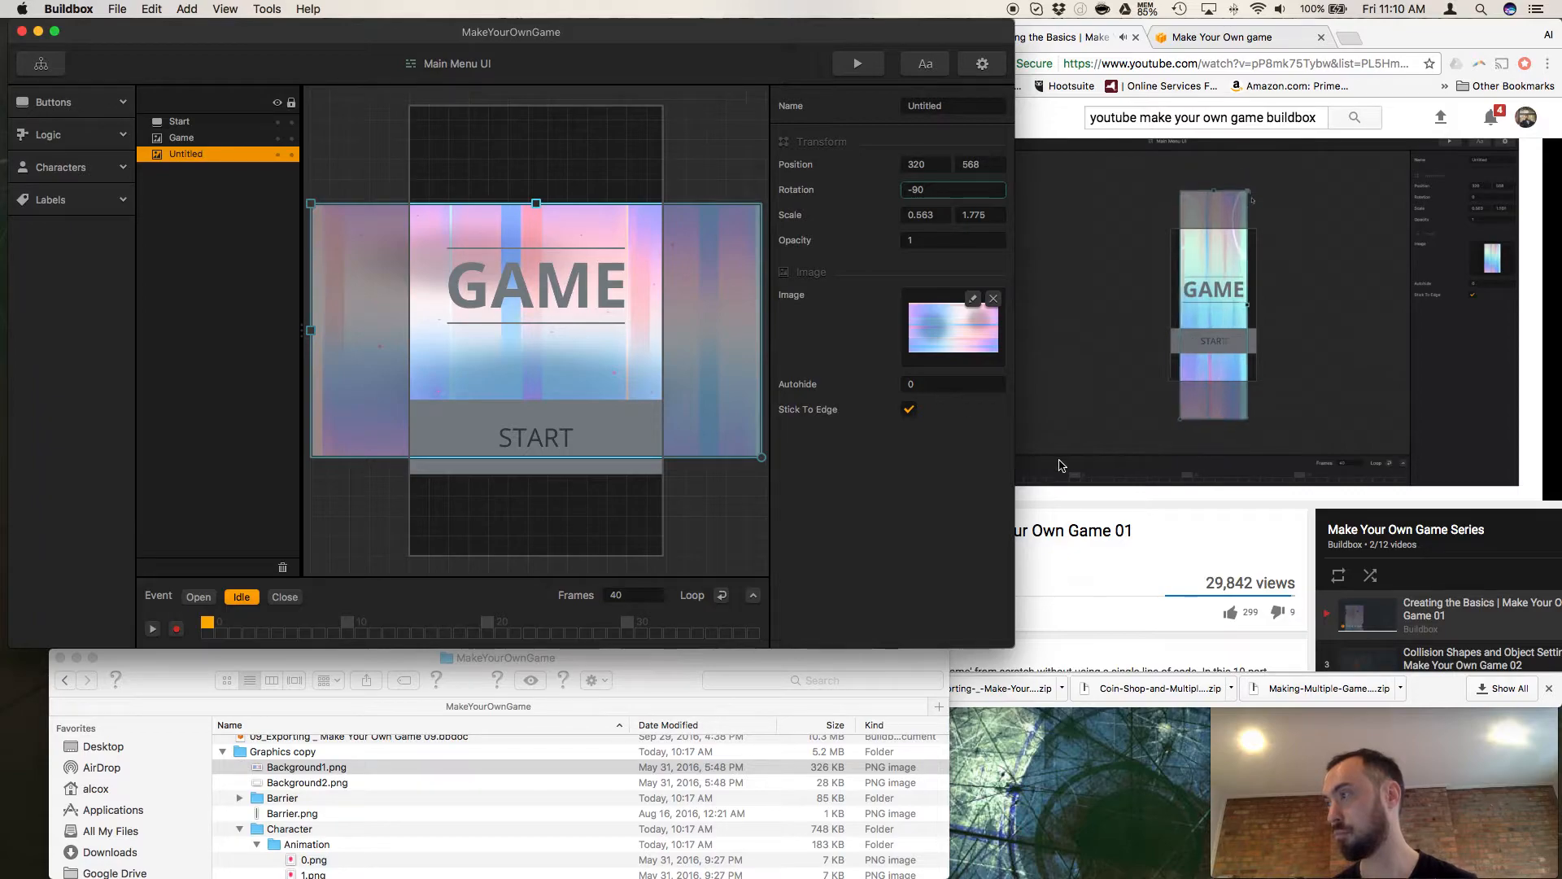
Resize the rotated background to cover the whole menu screen, at a scale of about 1.035 by 1.042.
click(1051, 500)
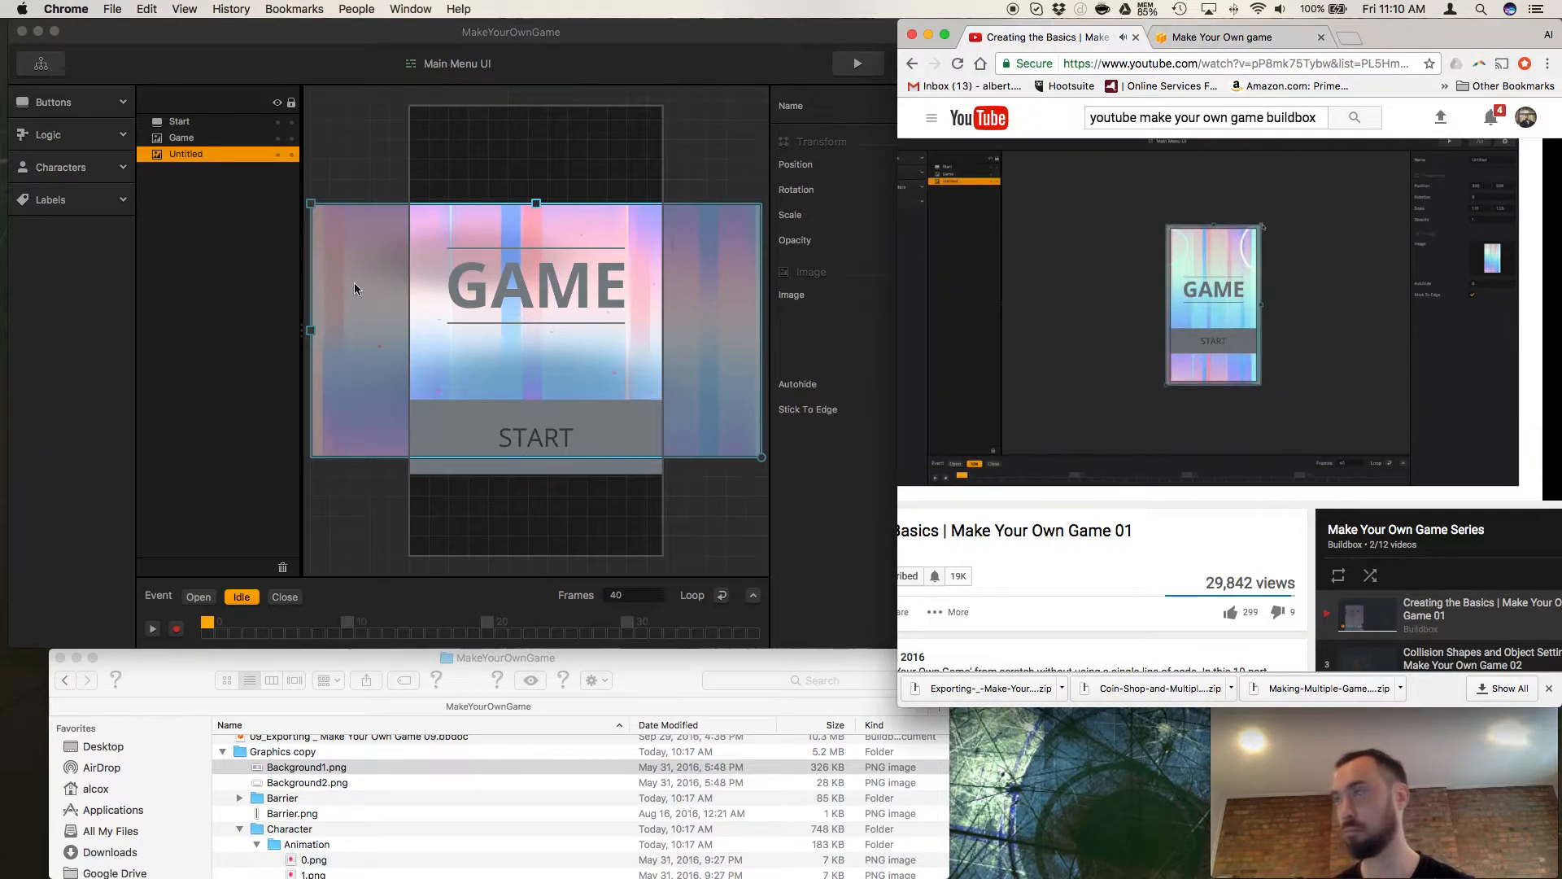
click(350, 252)
drag(314, 205, 404, 97)
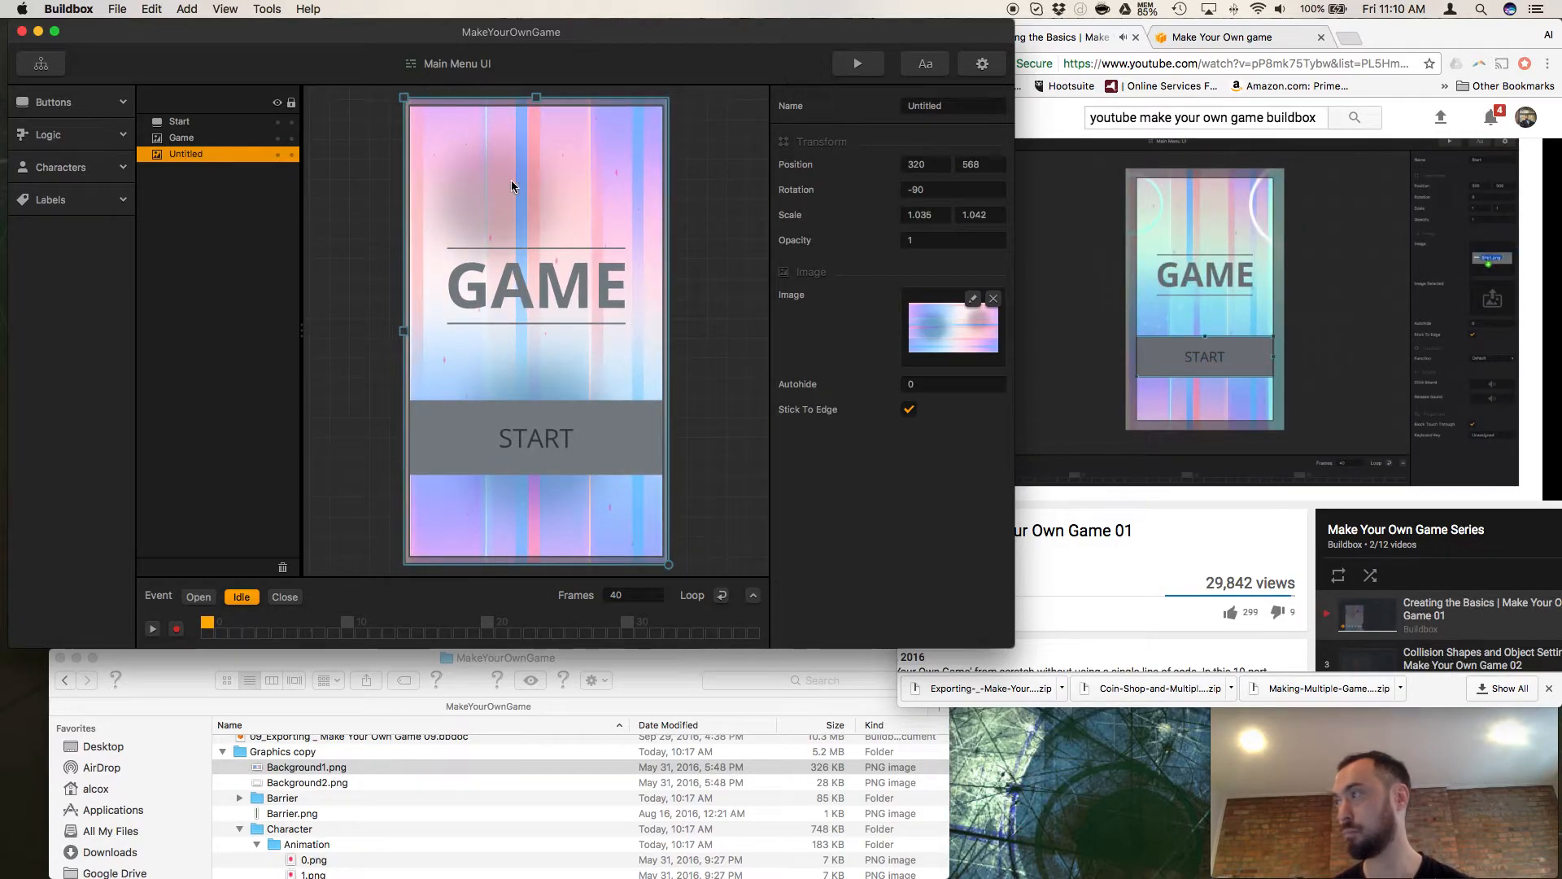
scroll(304, 824, up, 1)
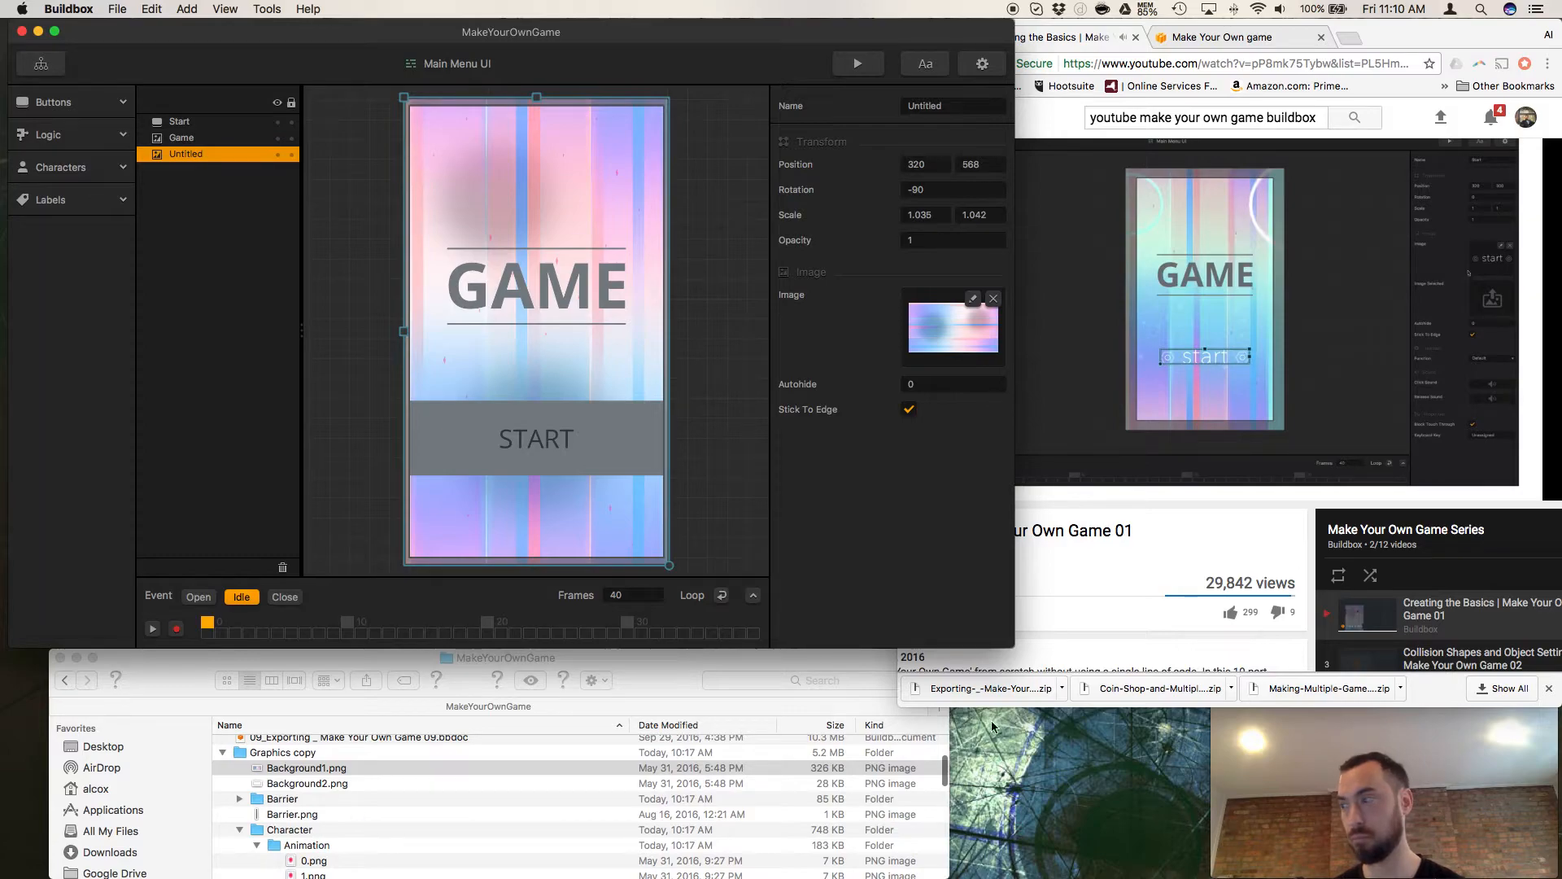
Switch to Finder and expand the UI folder inside Graphics copy.
click(1052, 560)
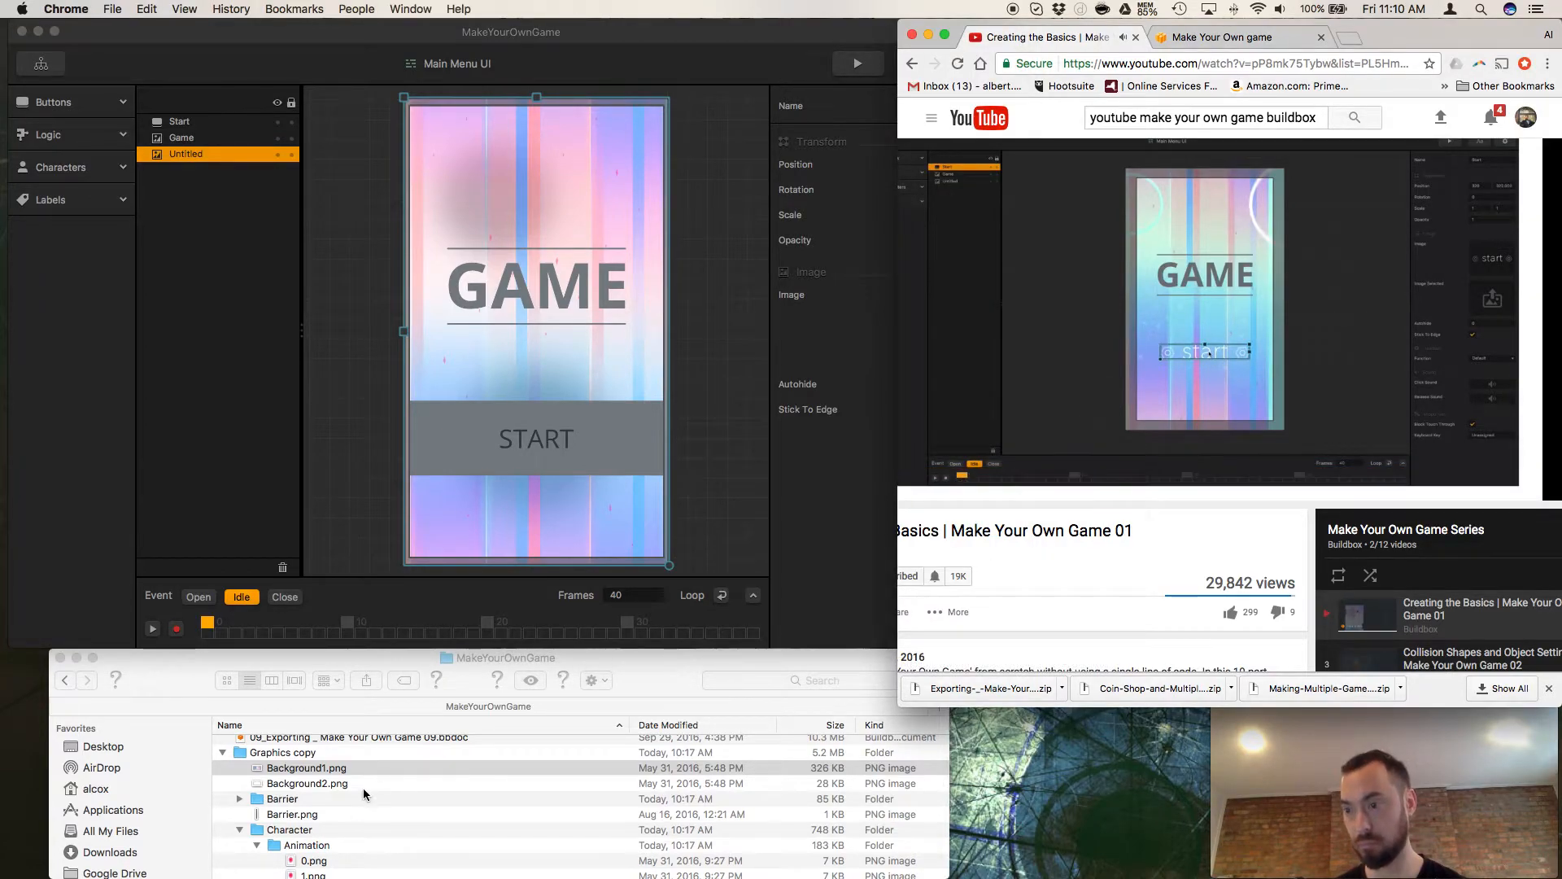
scroll(358, 793, down, 4)
click(256, 787)
click(239, 772)
click(239, 818)
click(239, 818)
scroll(248, 830, down, 5)
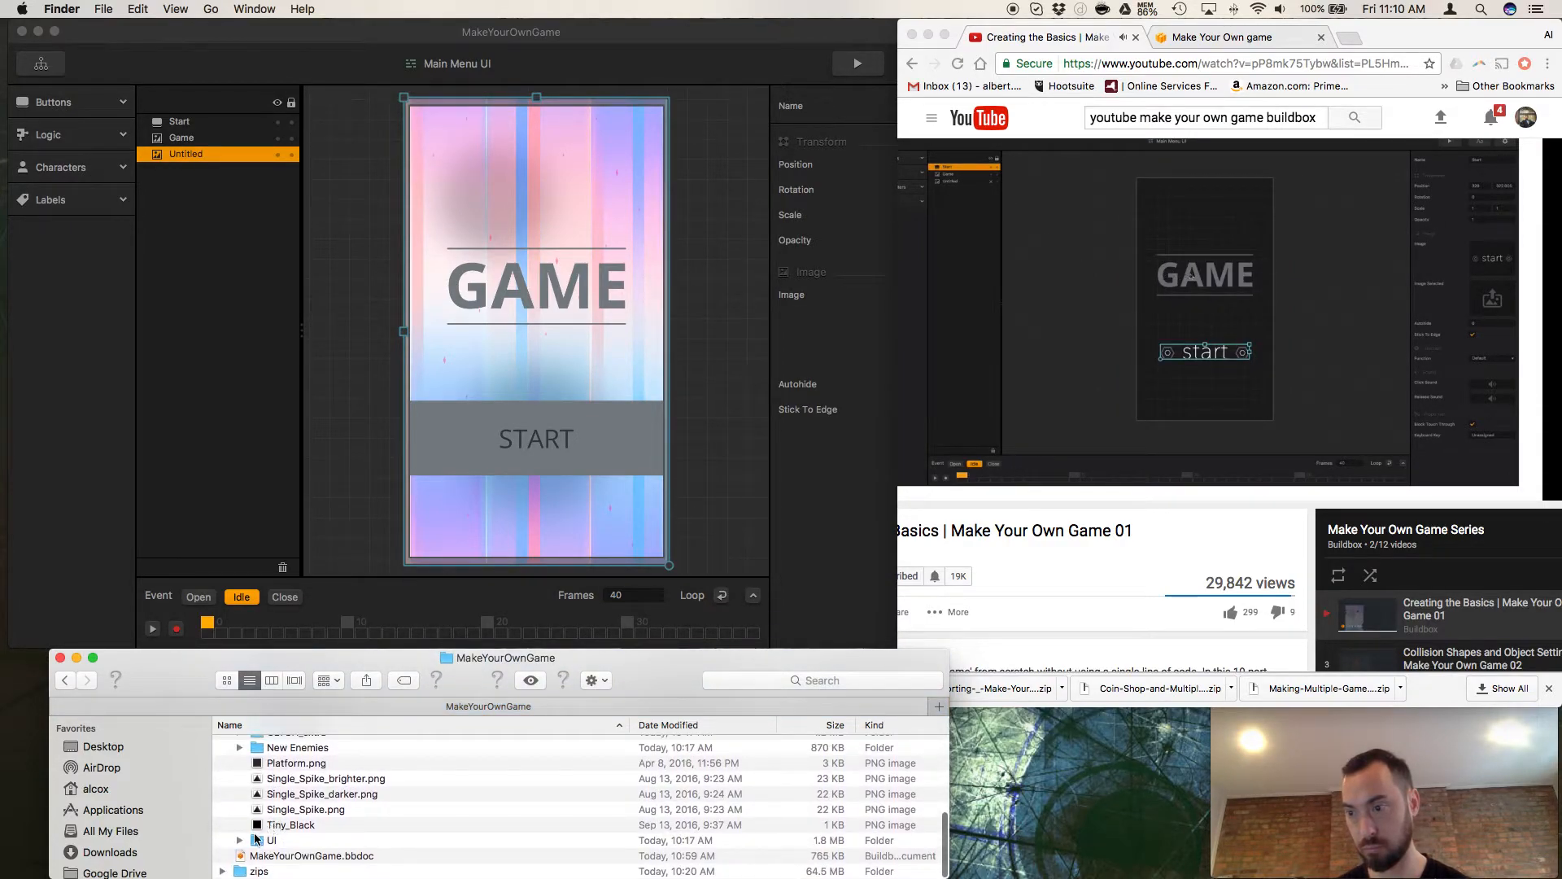
scroll(248, 844, up, 1)
click(238, 858)
scroll(292, 846, down, 10)
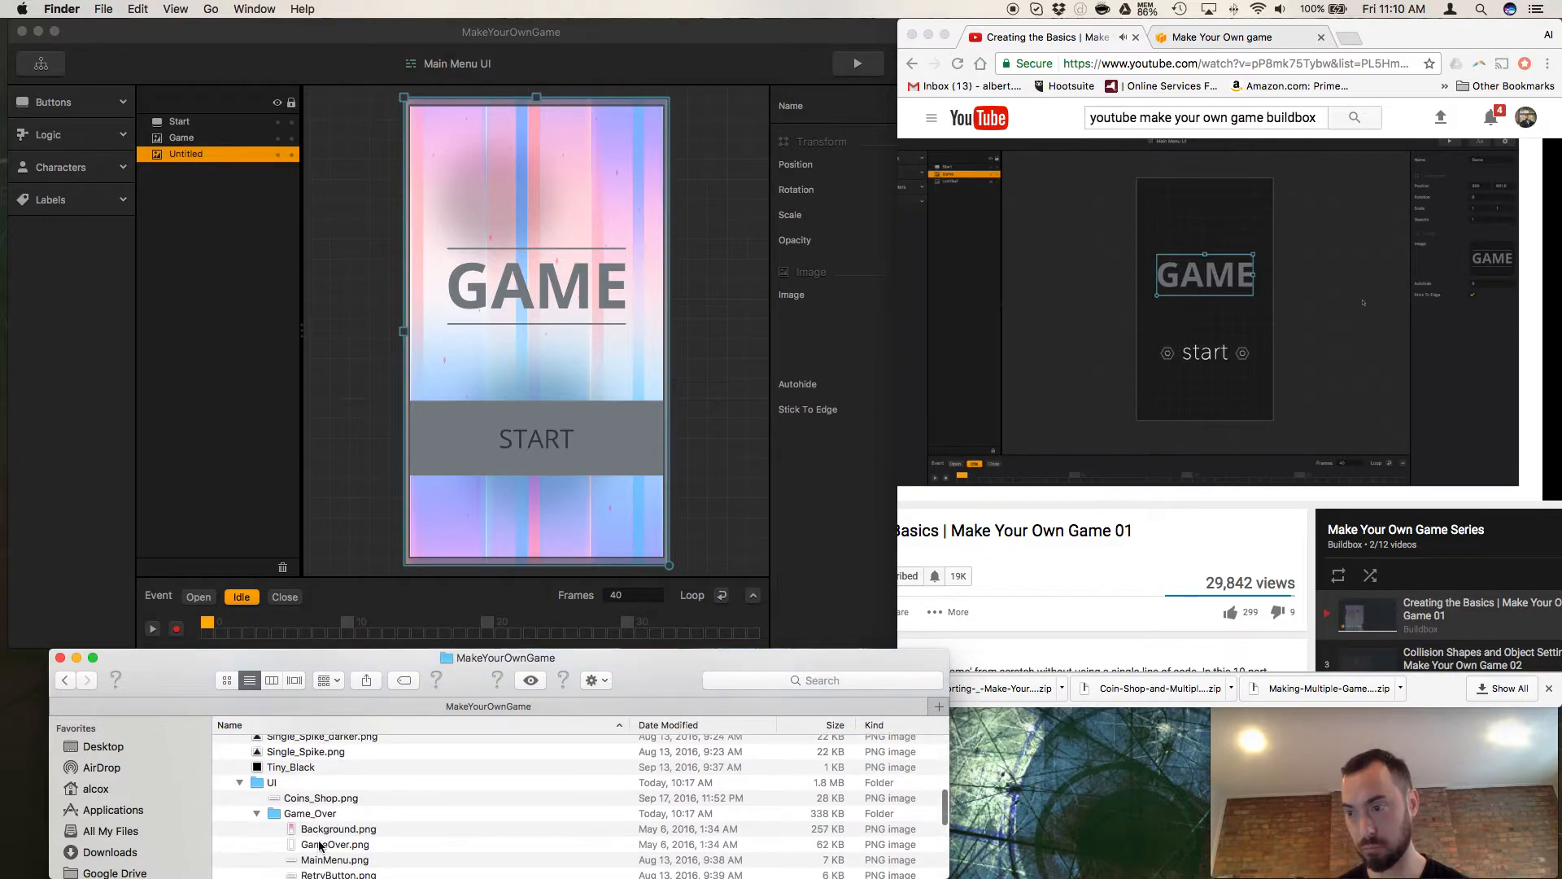
Replace the image of the Main Menu UI's Start button with Start.png from the MainMenu folder.
click(314, 830)
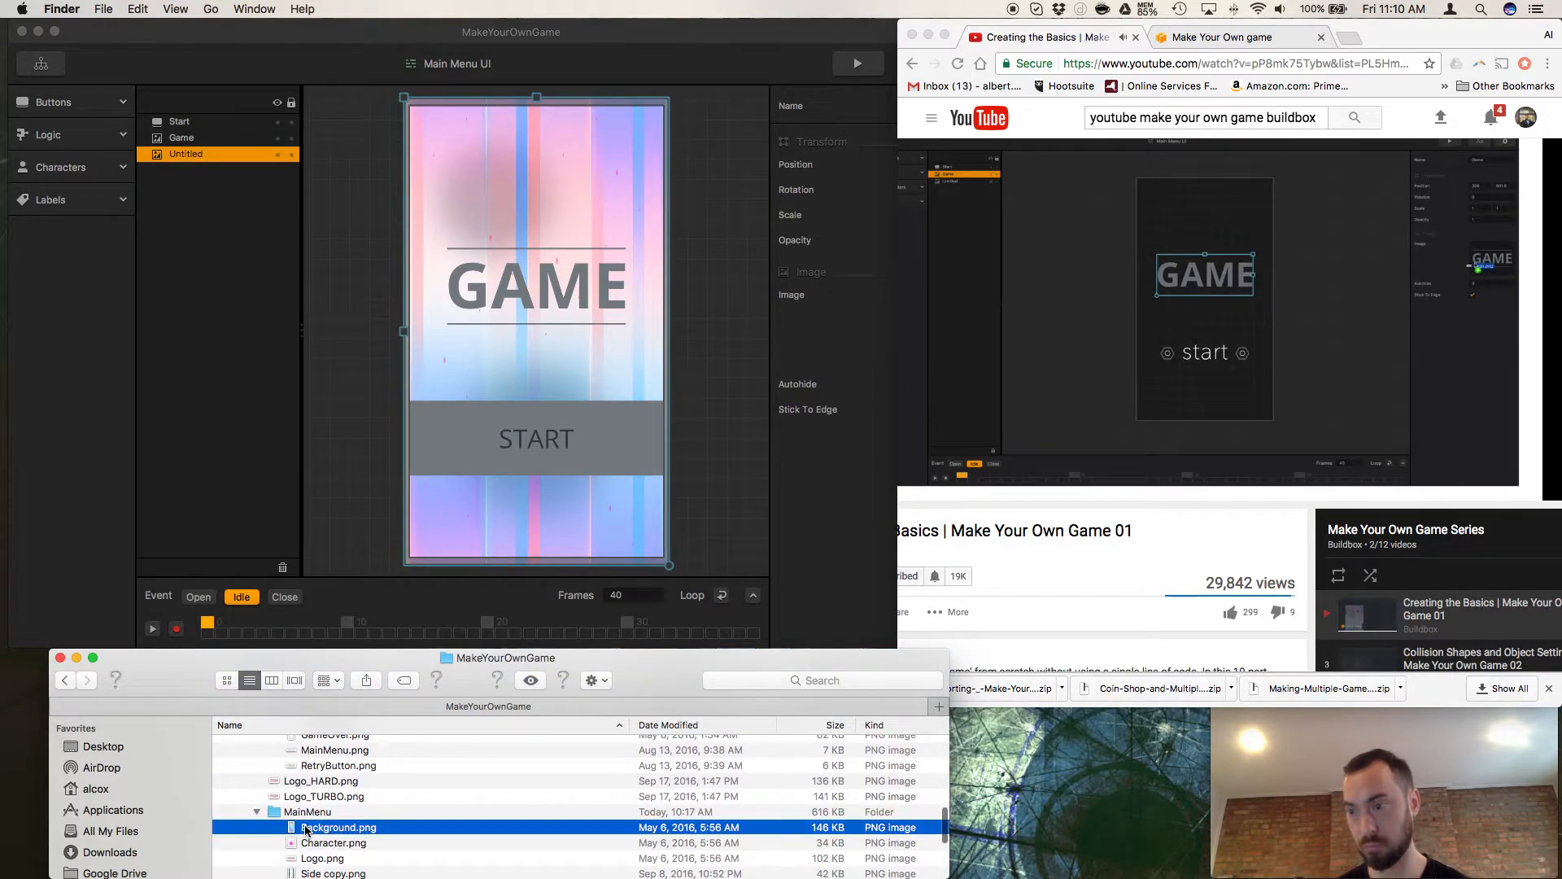
scroll(314, 834, down, 3)
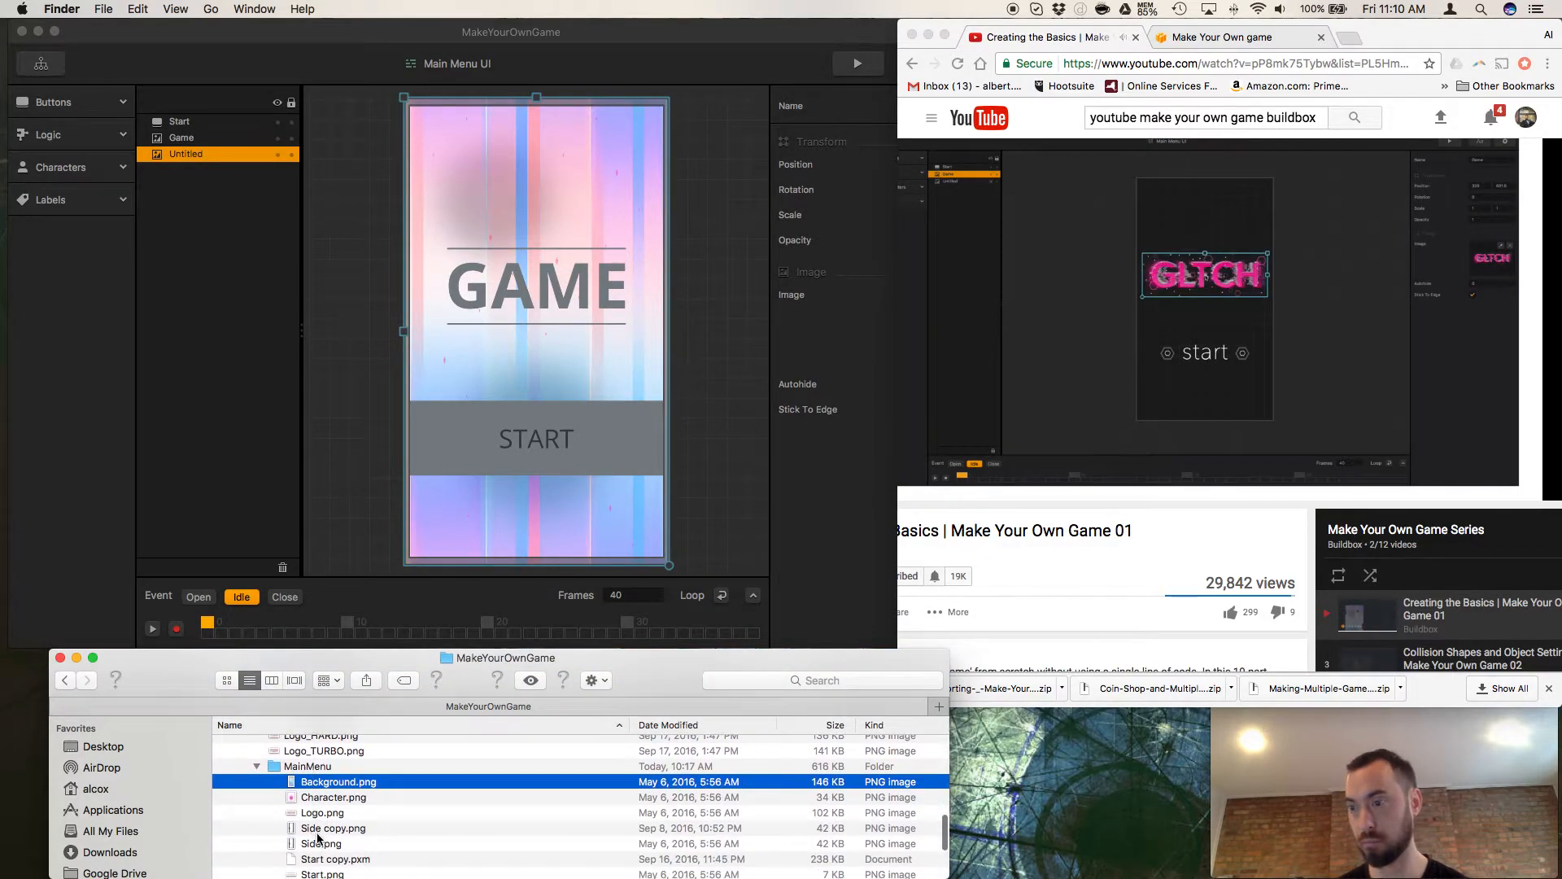
scroll(318, 856, down, 3)
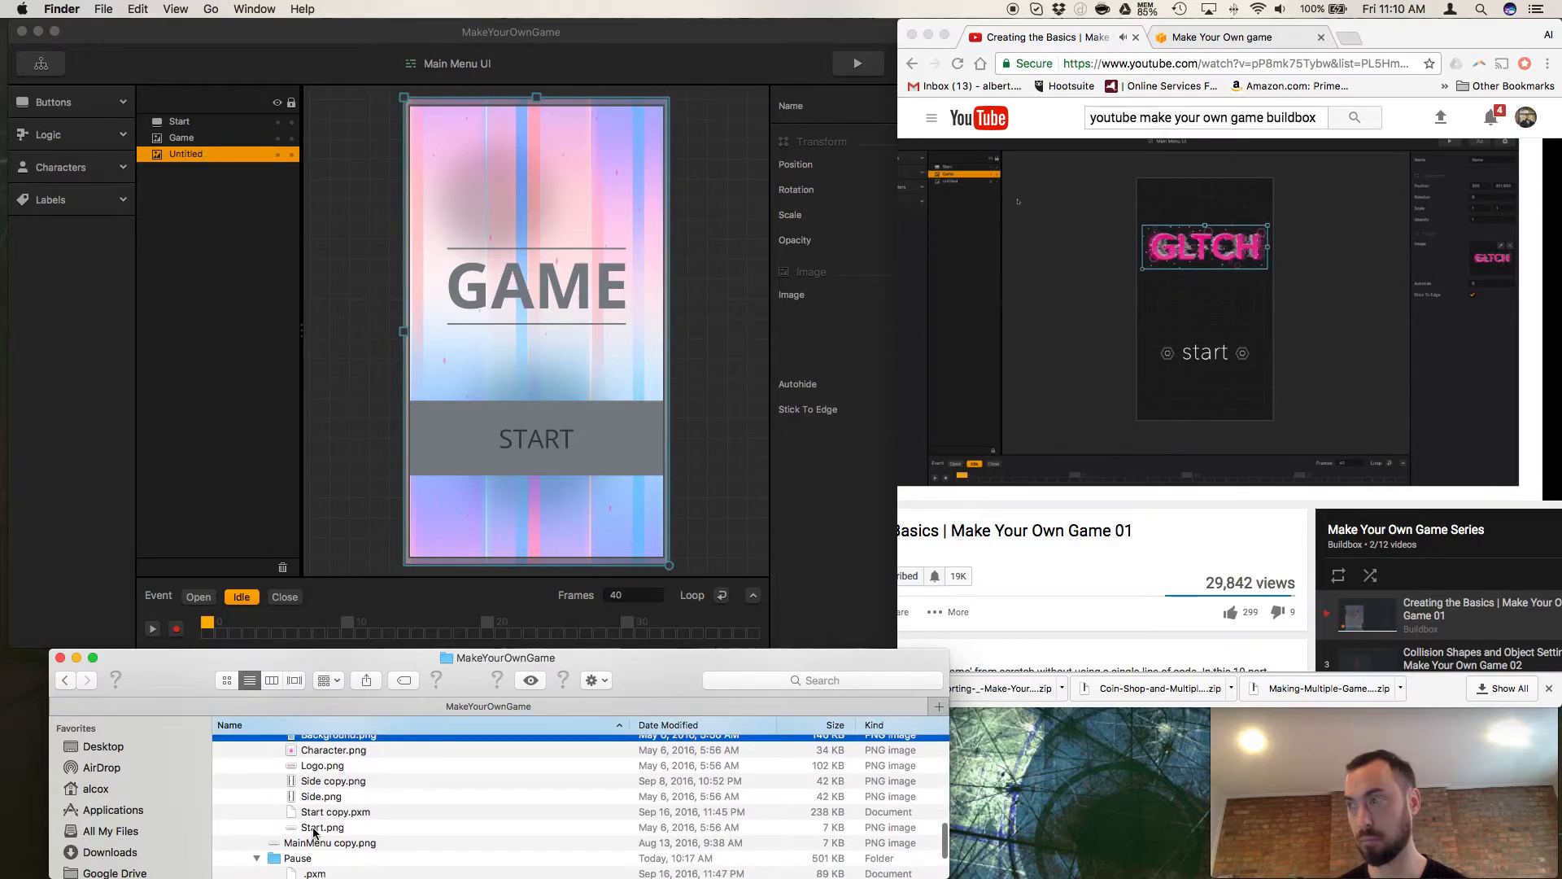
click(314, 827)
click(580, 449)
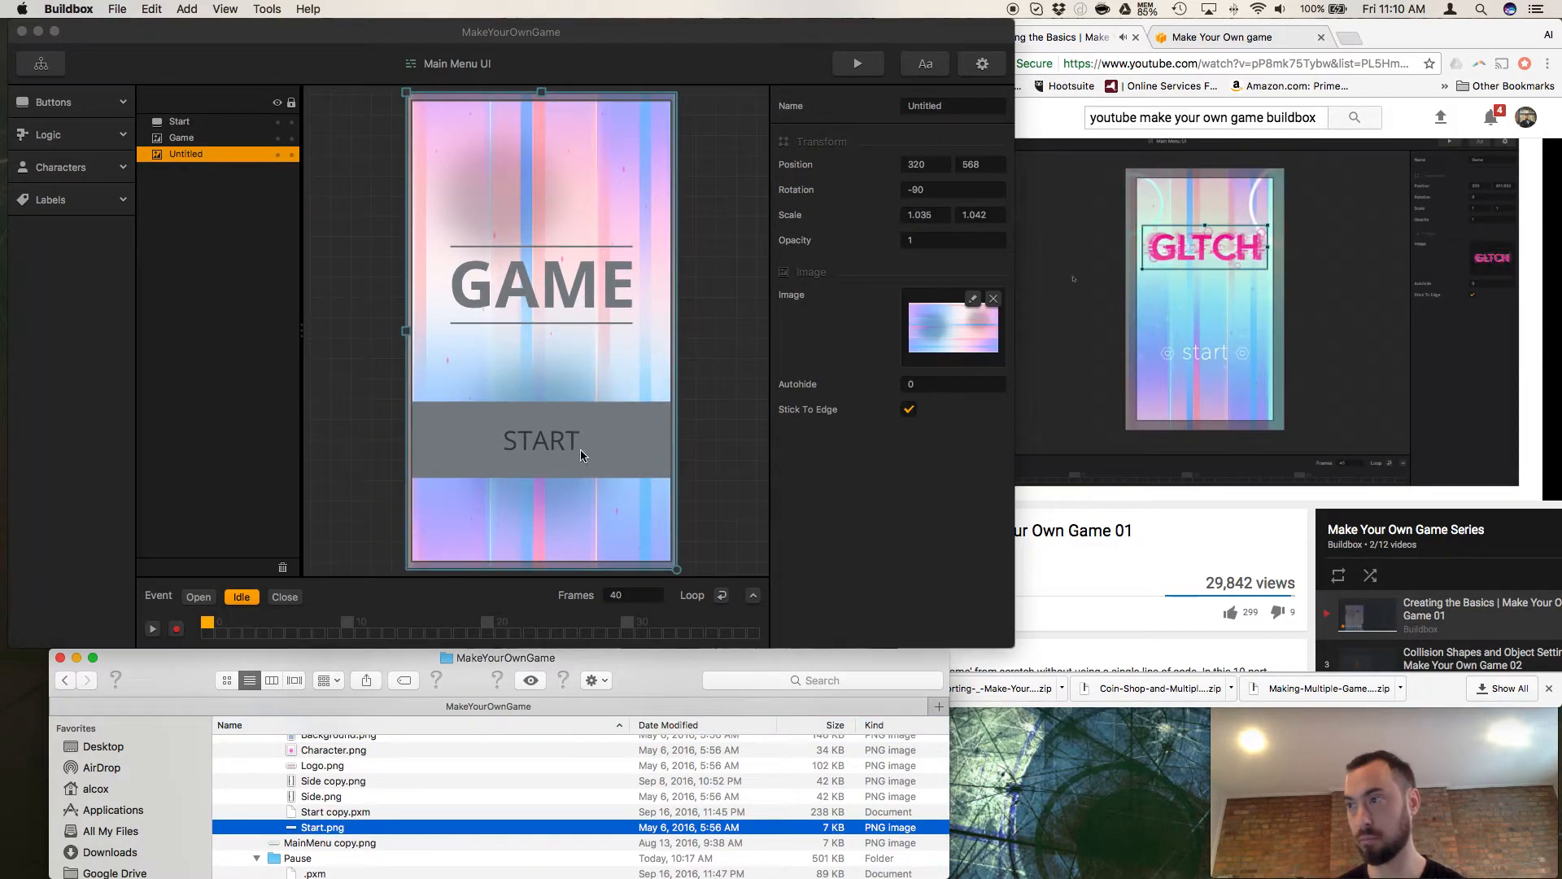
click(216, 138)
click(226, 122)
drag(314, 827, 950, 358)
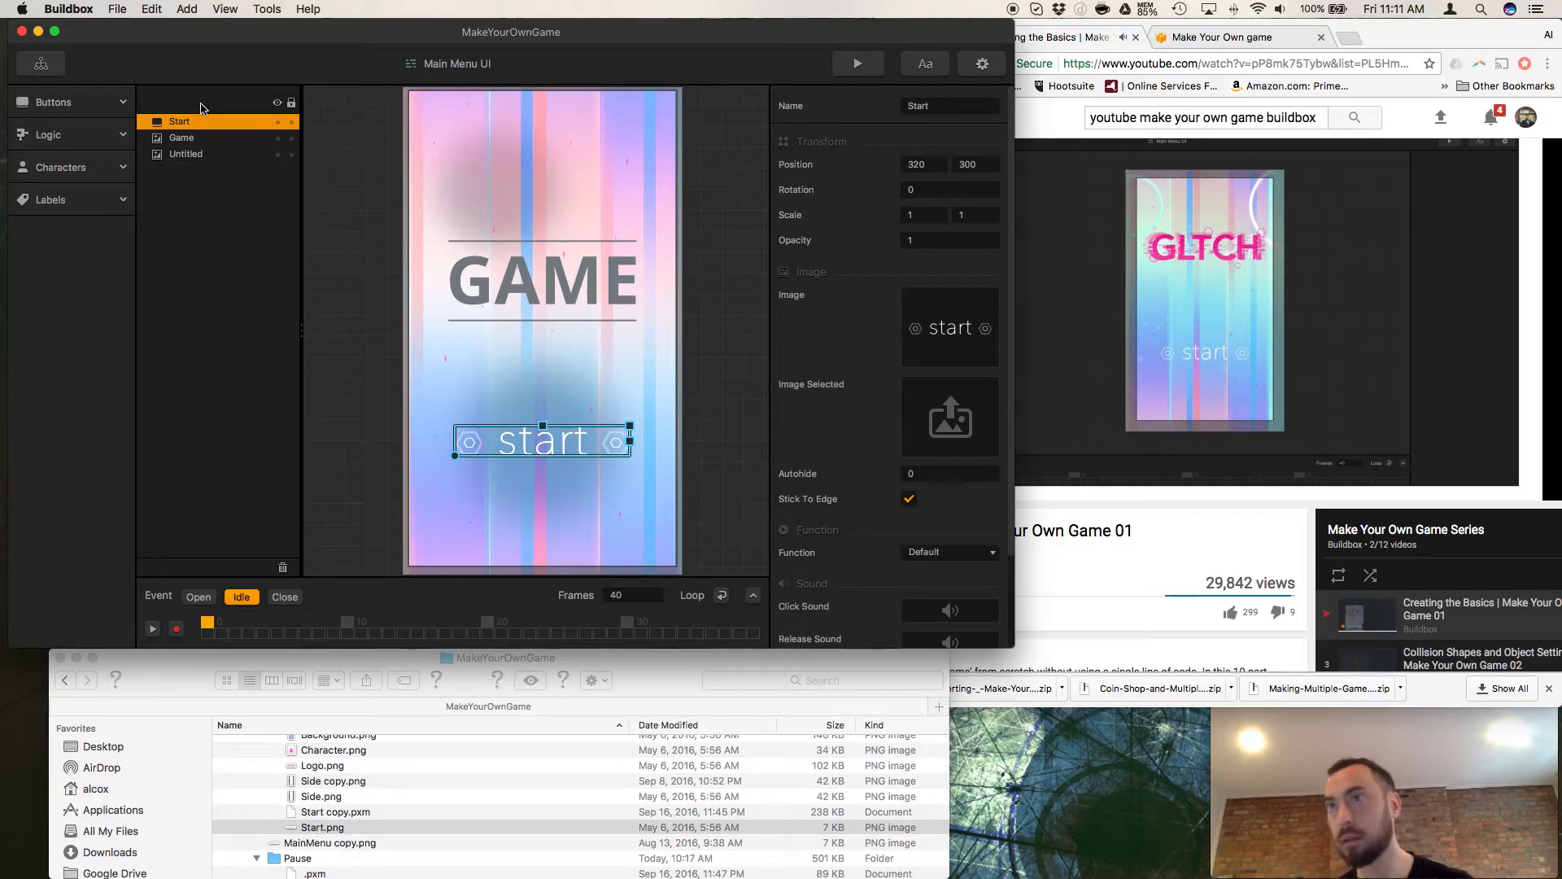
Preview Logo.png in the MainMenu folder and use it to replace the image of the Game title.
click(182, 139)
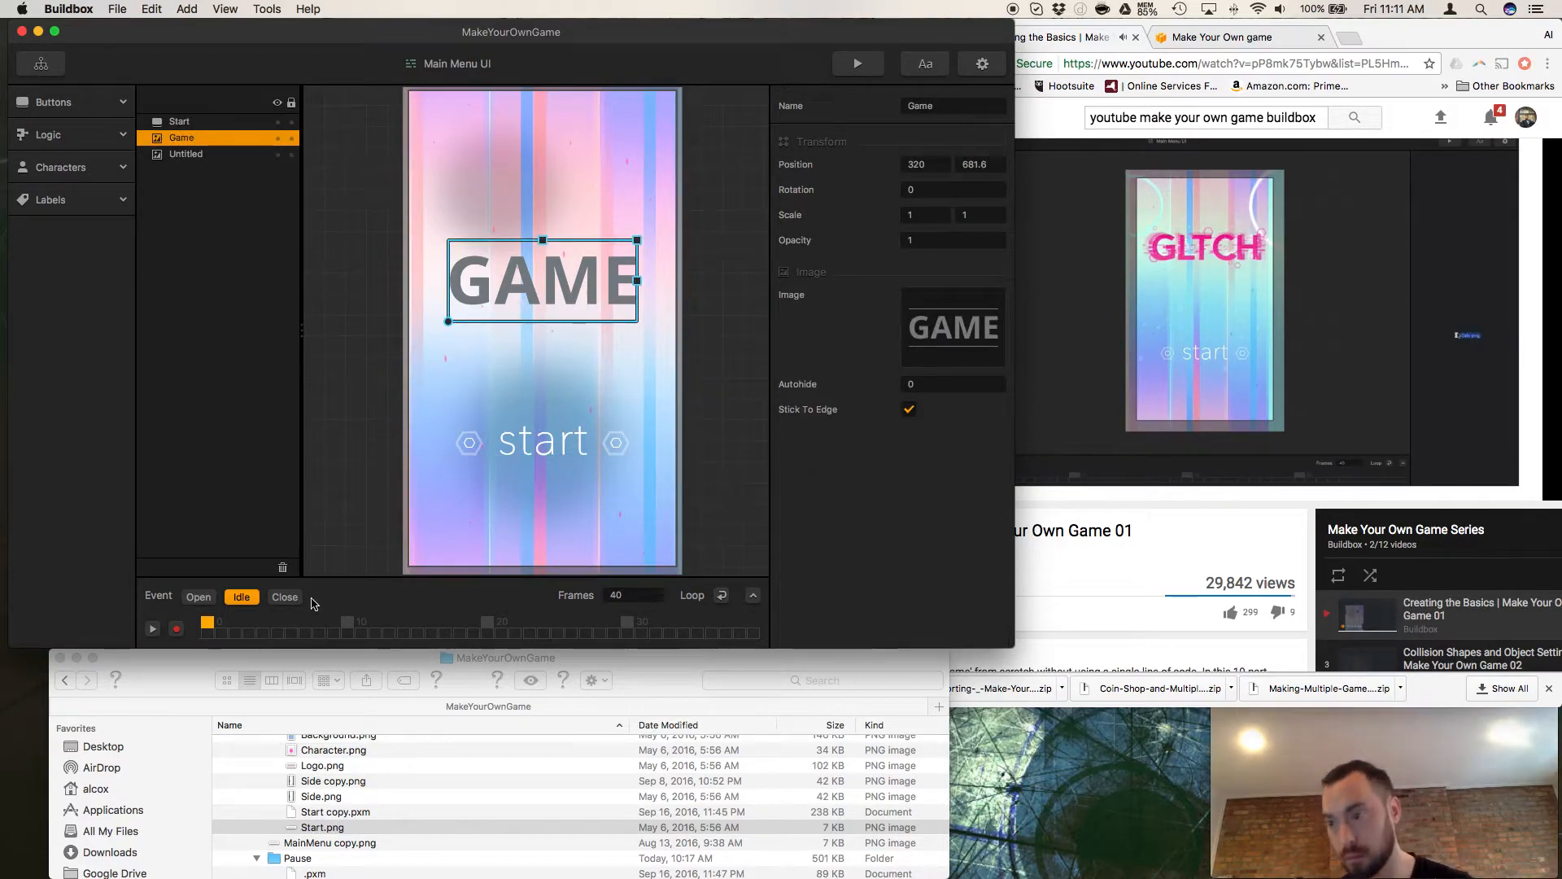
click(312, 826)
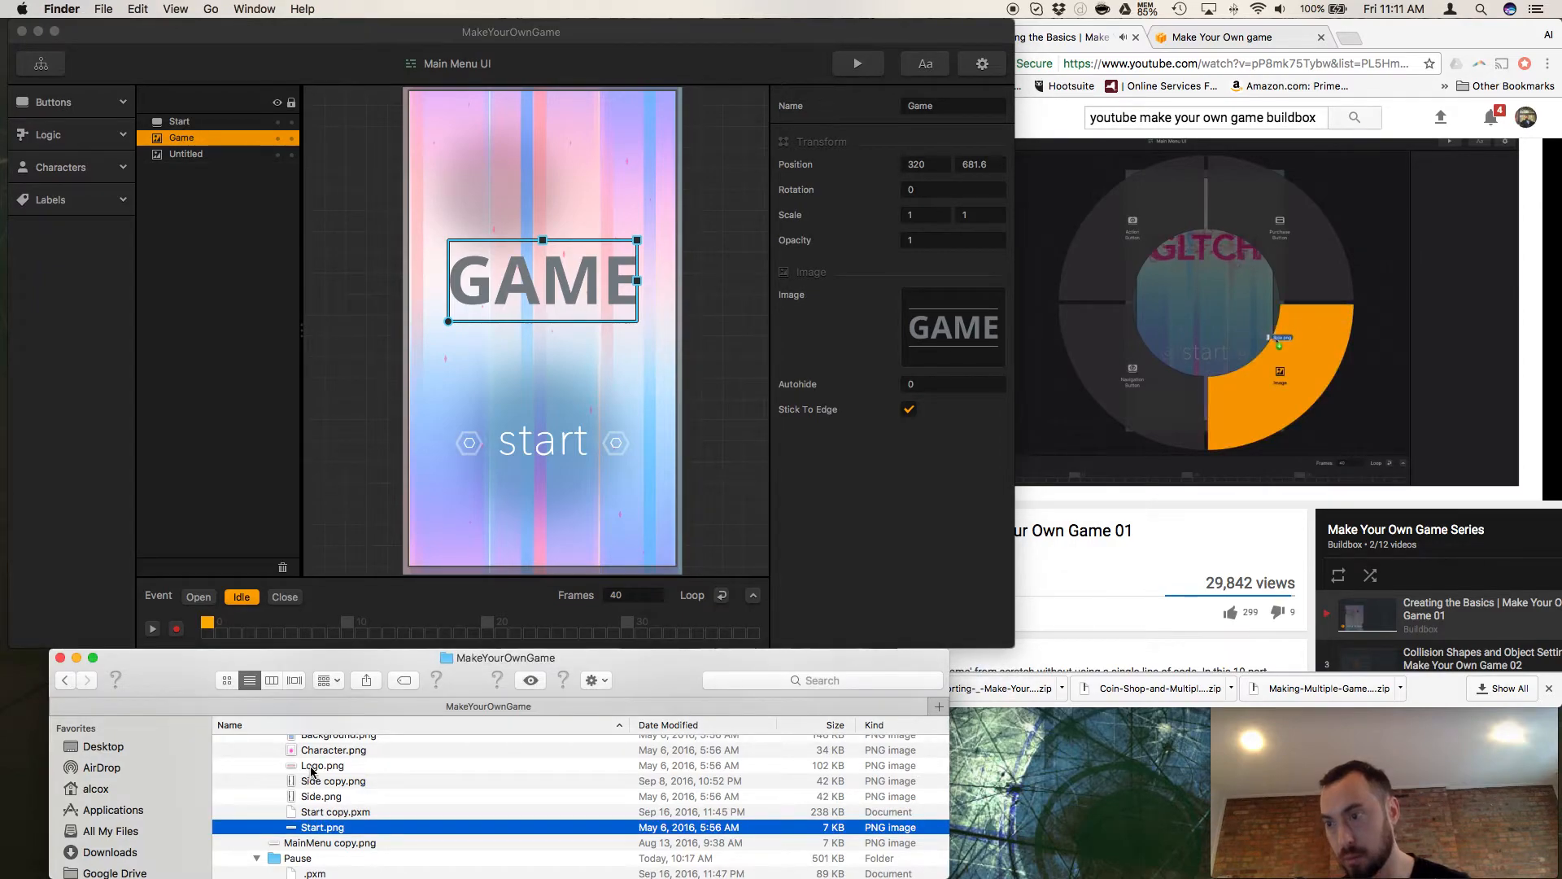
click(312, 765)
key(space)
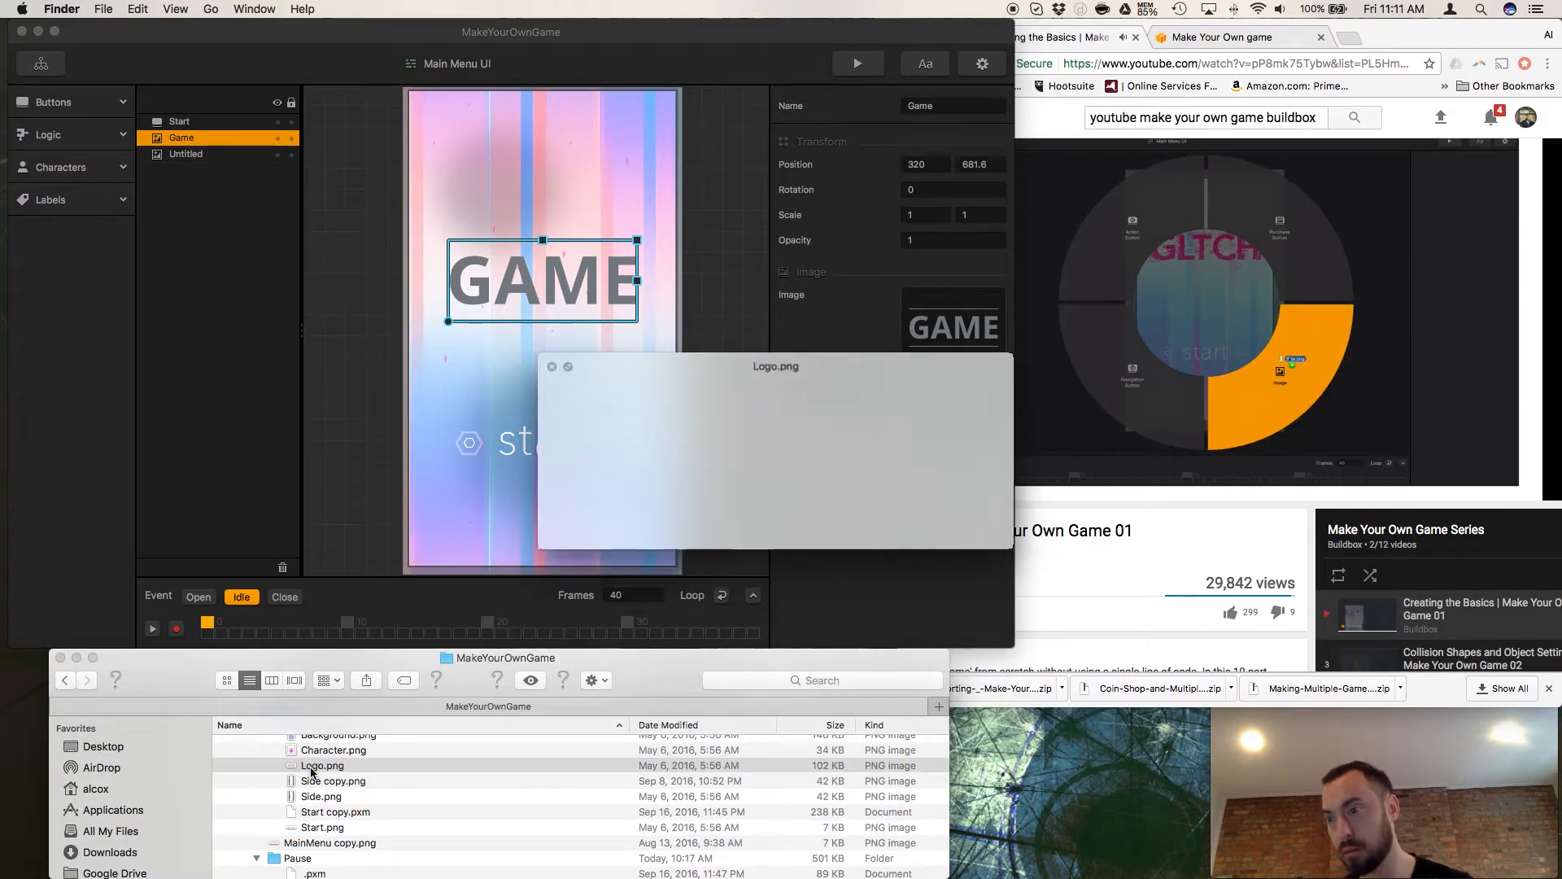
key(space)
drag(312, 766, 949, 324)
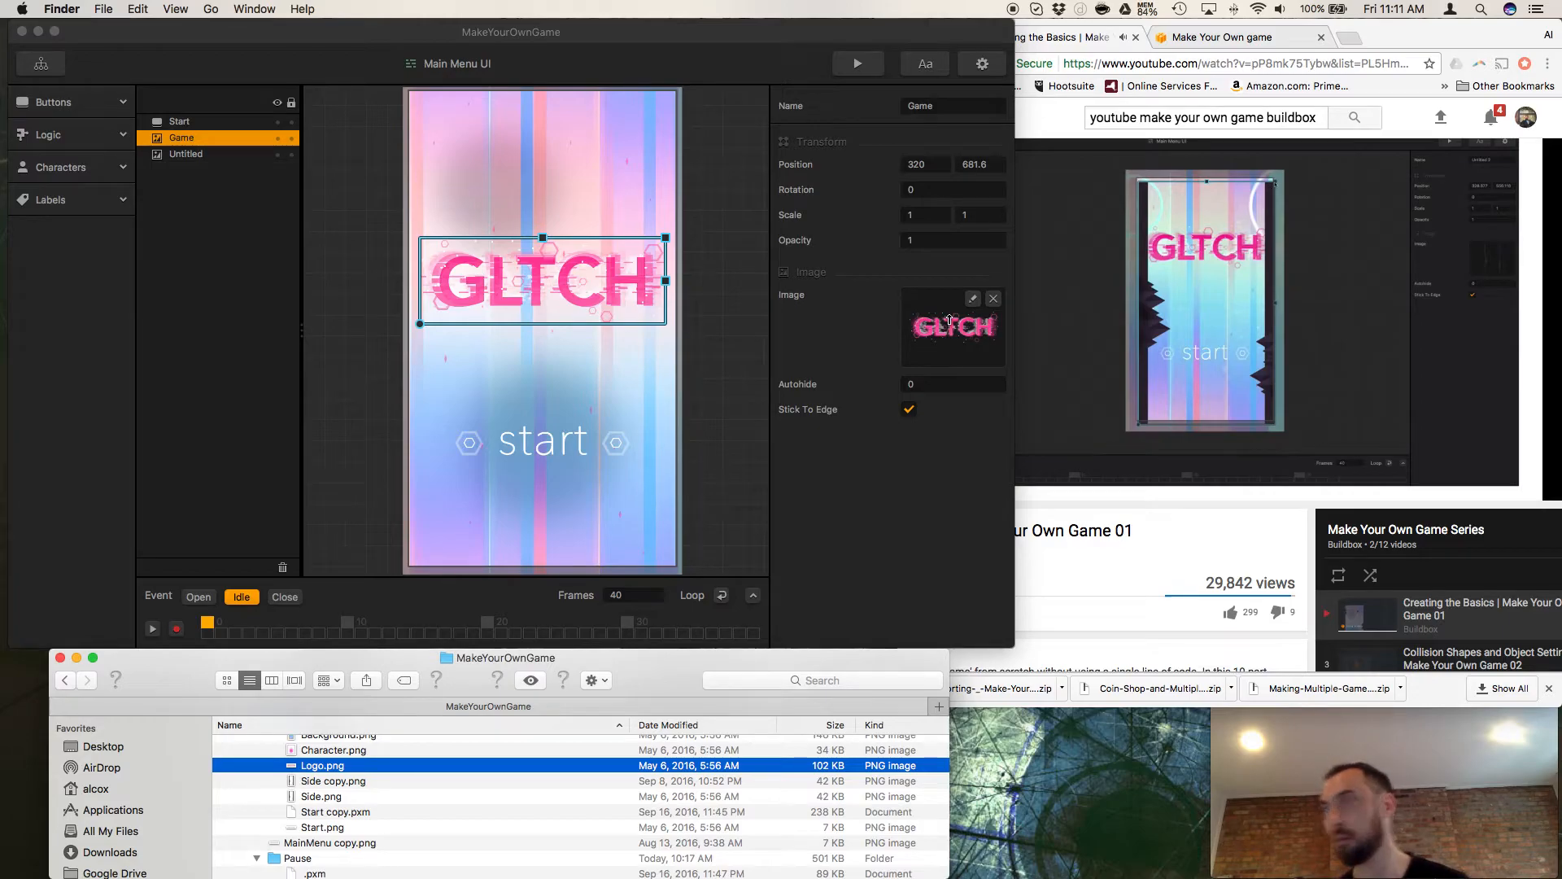
Switch to Chrome and pause the tutorial video at 14:59.
click(1083, 441)
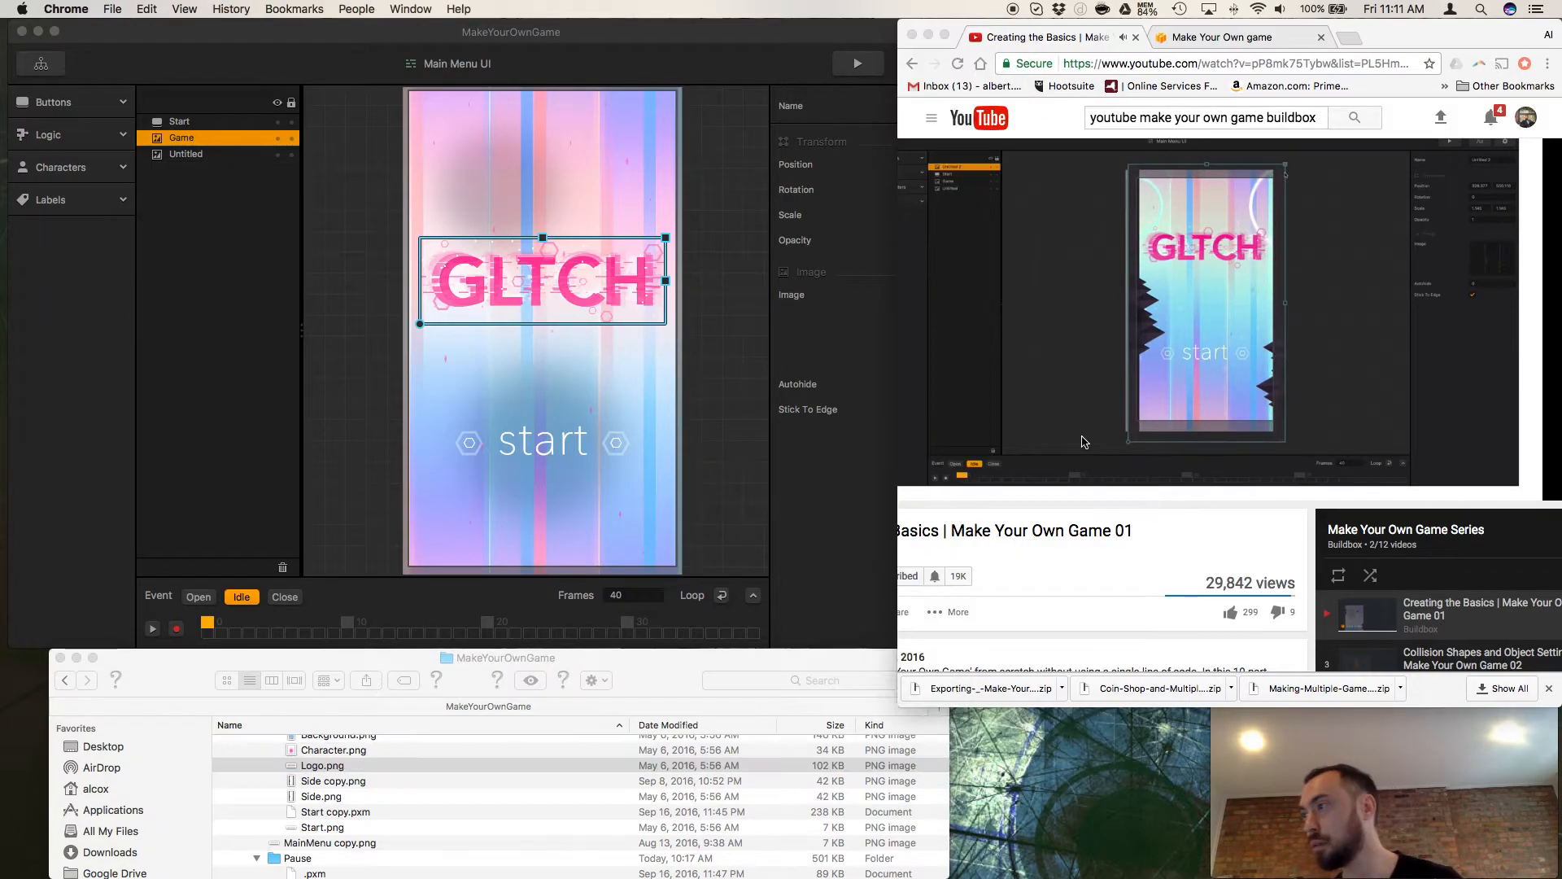
click(901, 482)
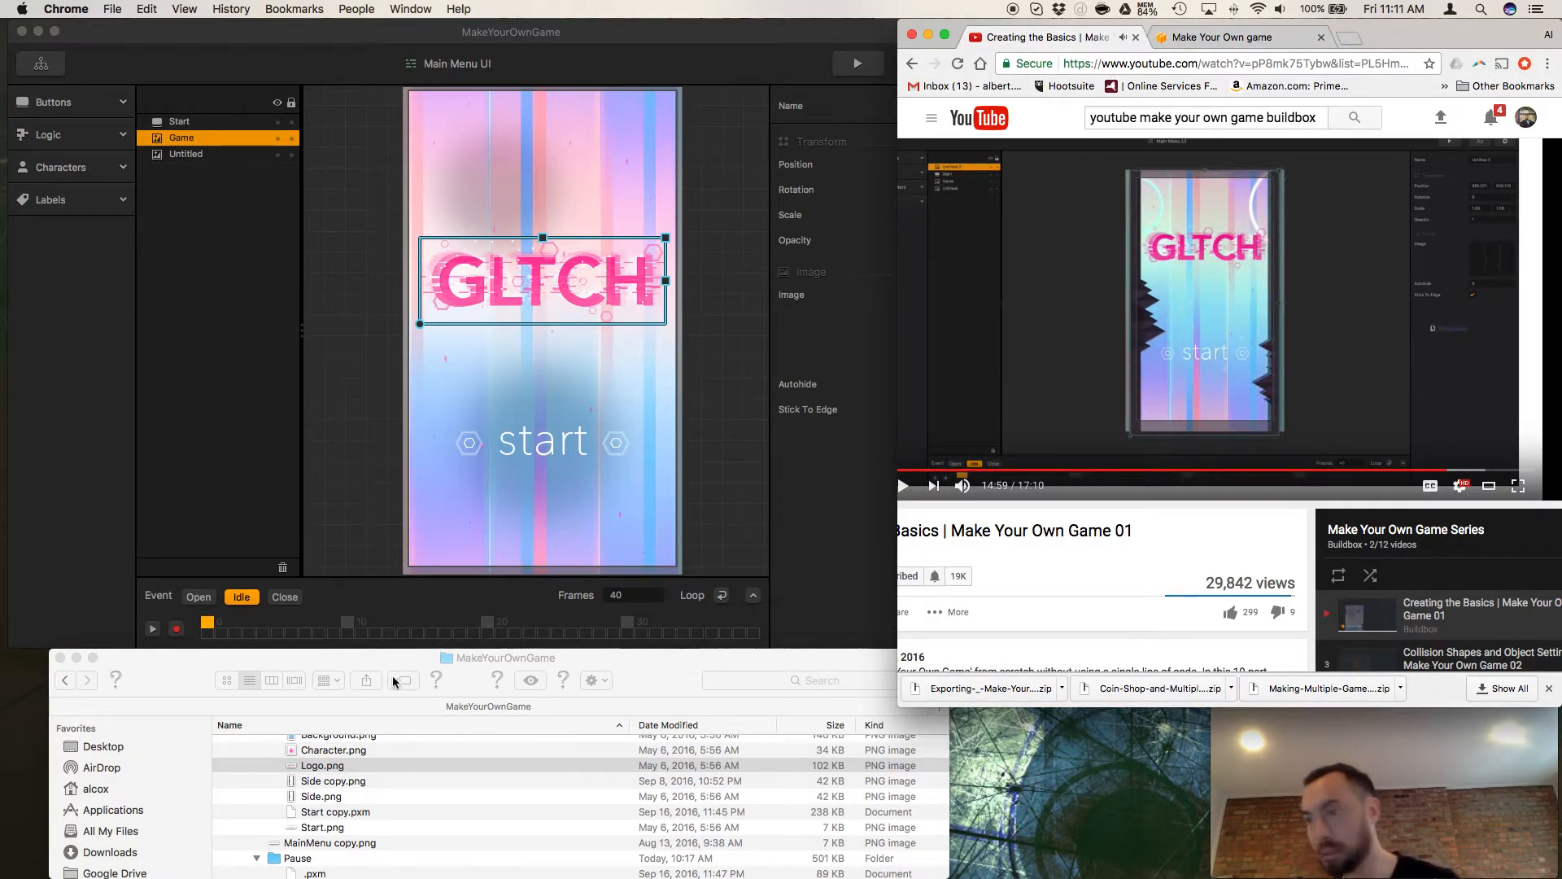
Replace the Main Menu UI background's image with Background.png from the MainMenu folder and set its rotation to 0.
scroll(358, 763, up, 2)
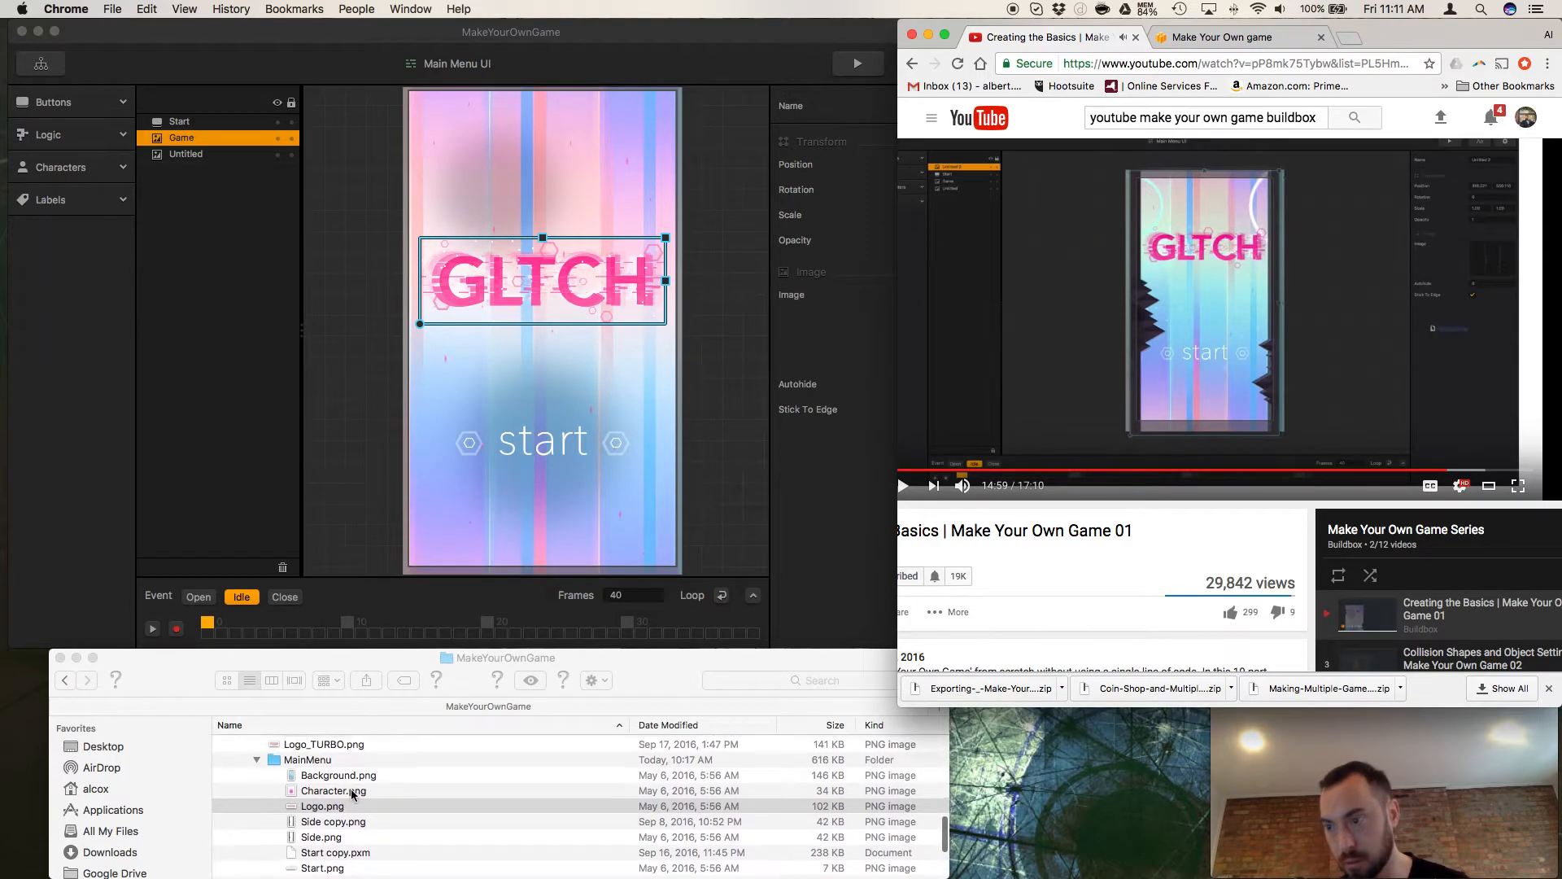
click(335, 775)
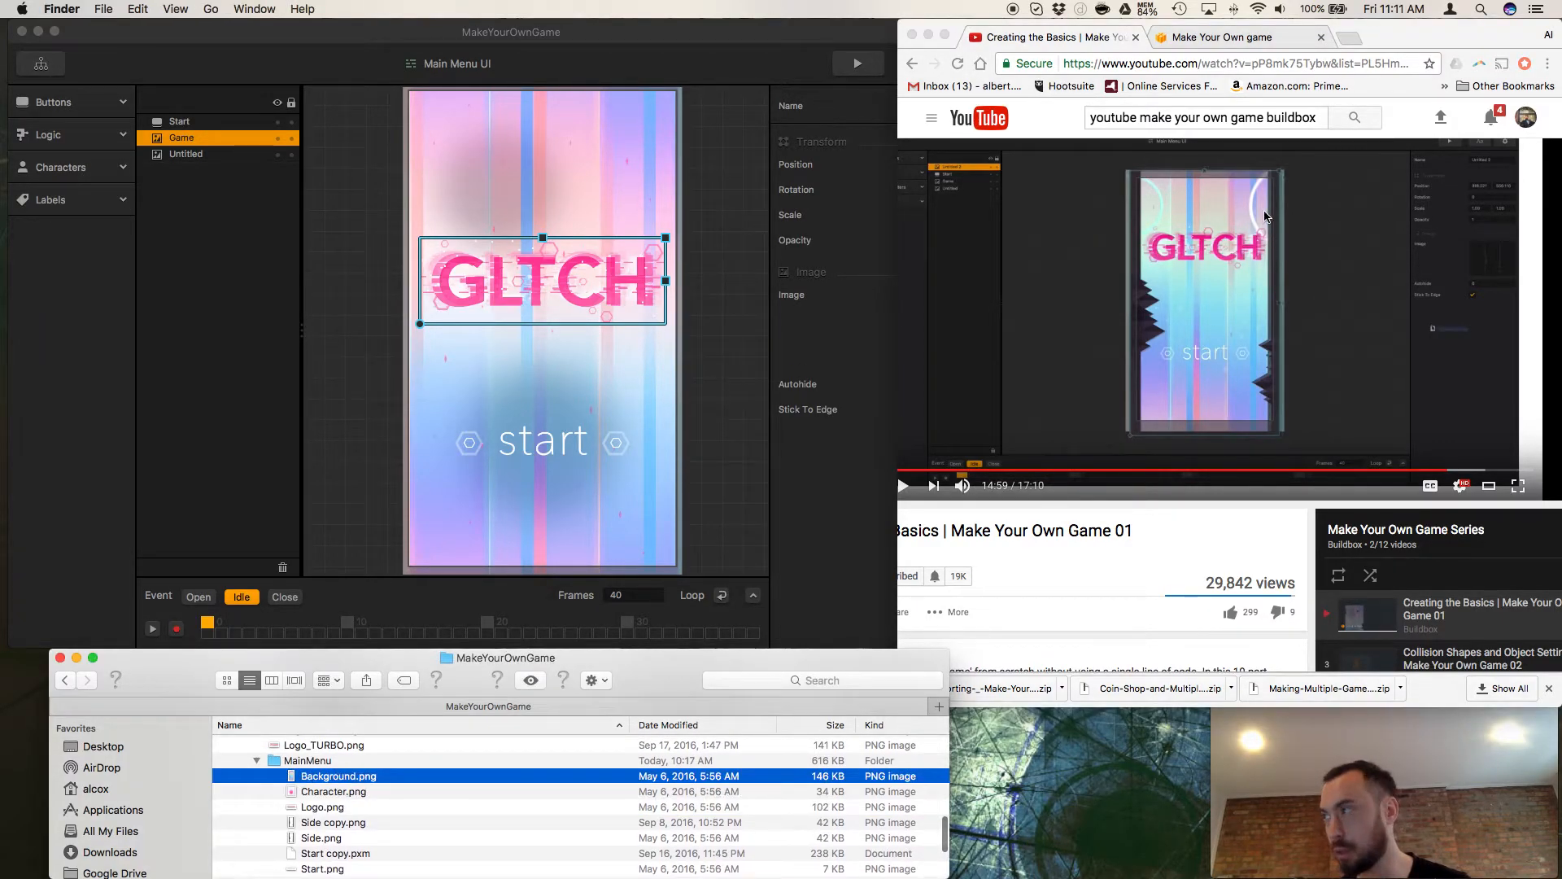
key(space)
key(space)
click(605, 192)
mouse_move(991, 305)
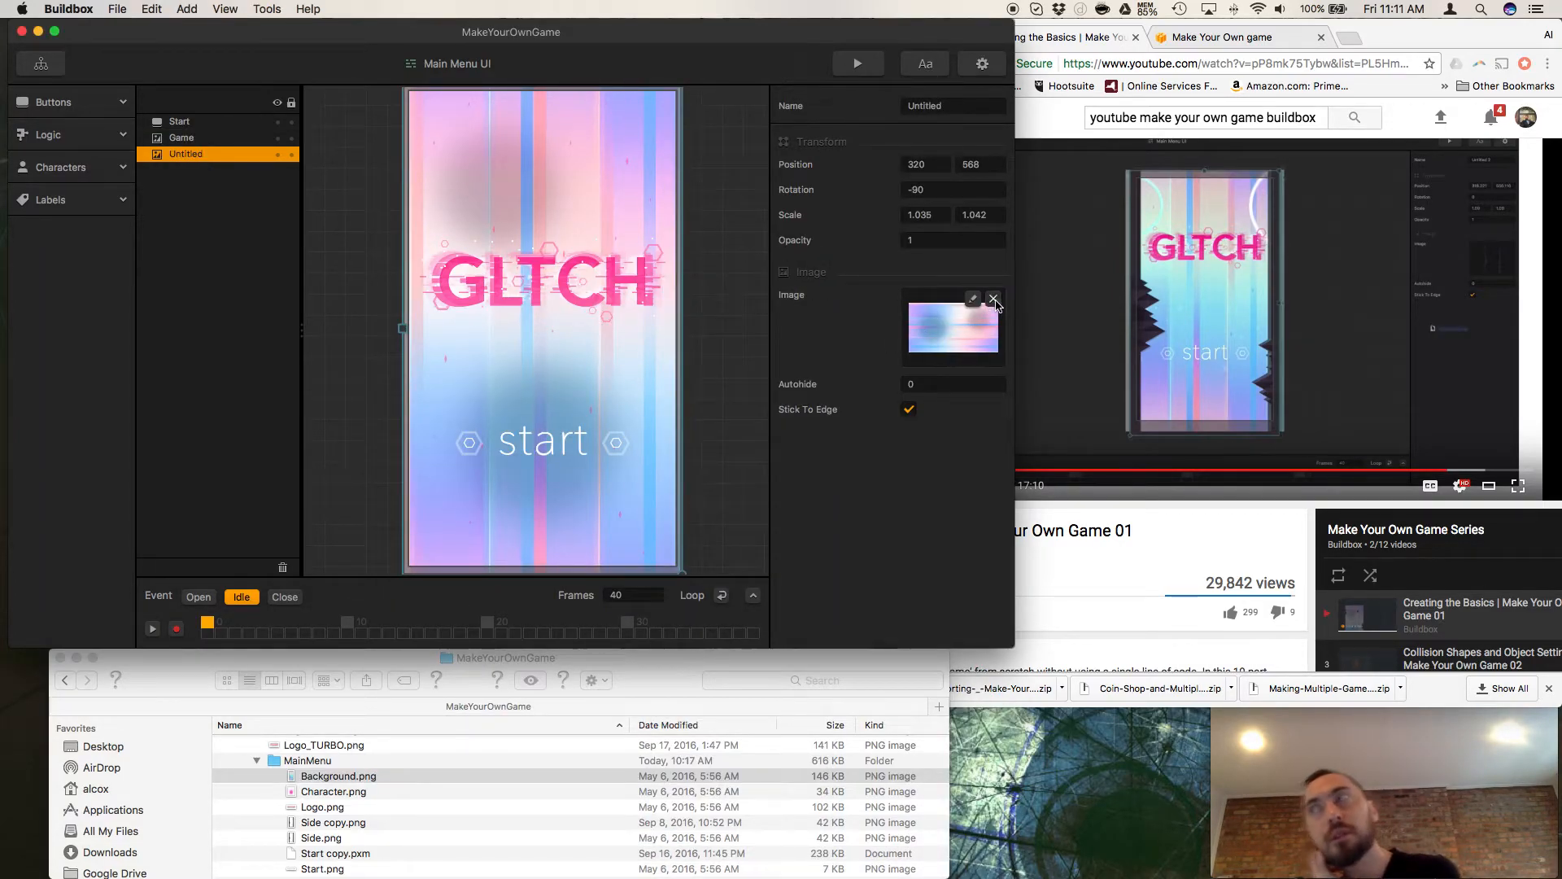
click(993, 300)
drag(319, 777, 936, 350)
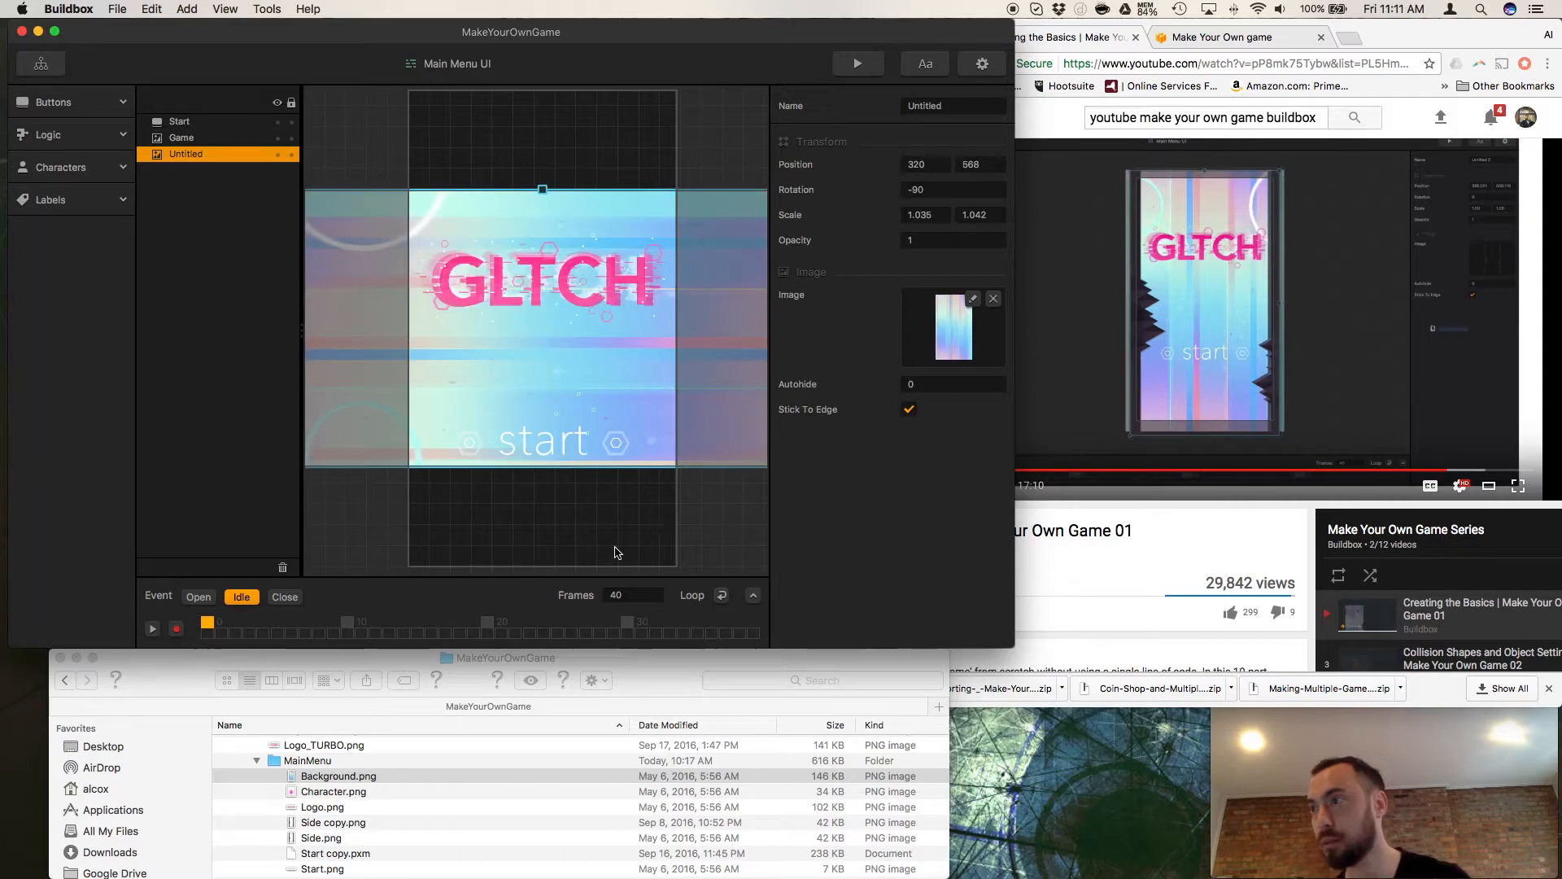
click(957, 193)
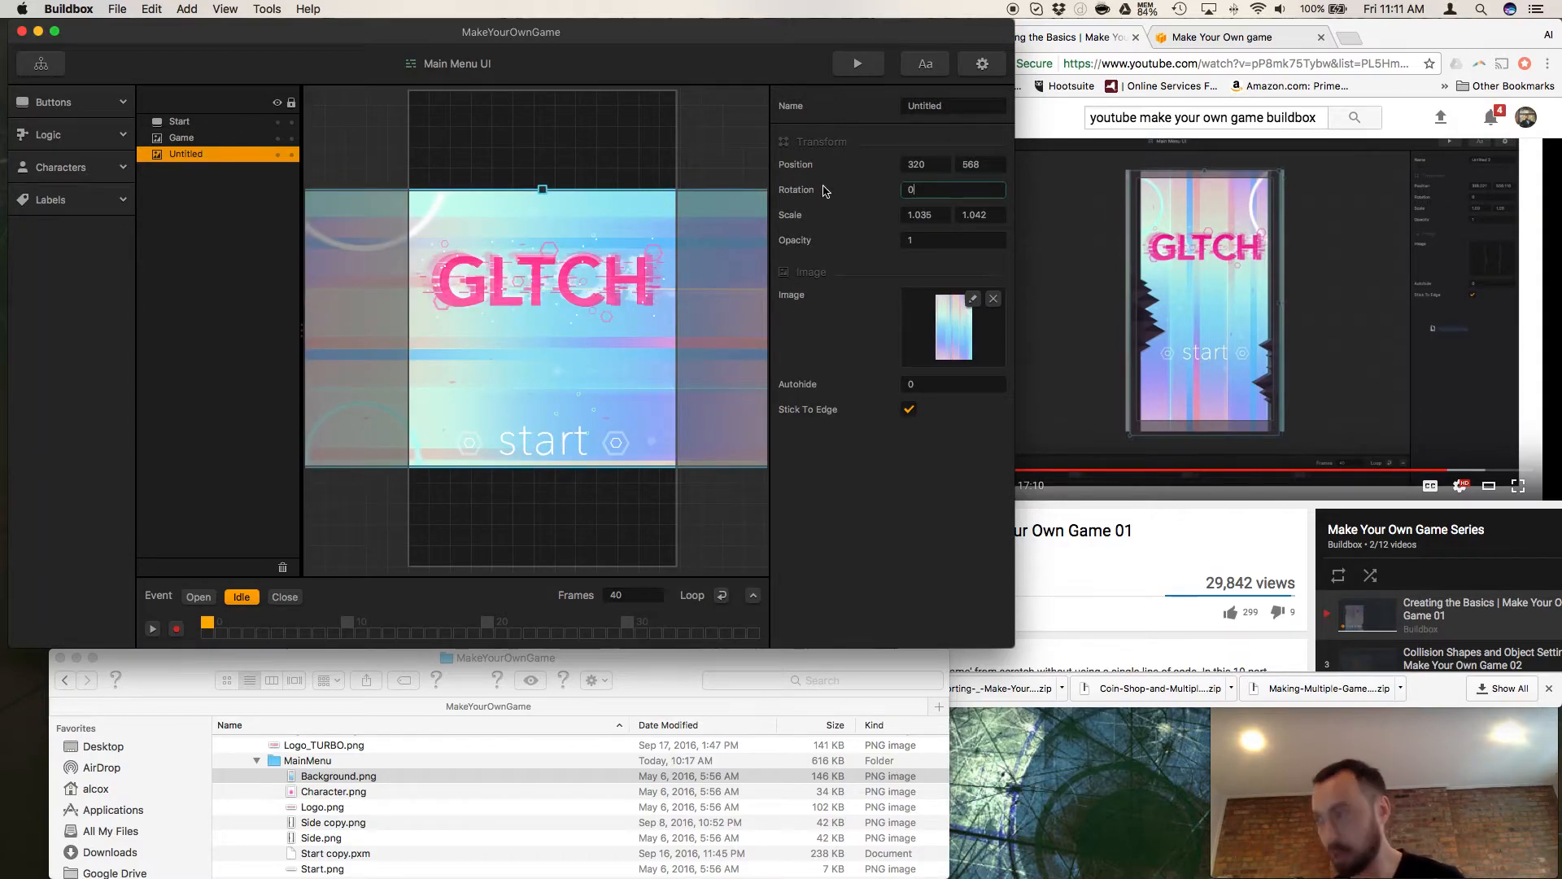
key(Return)
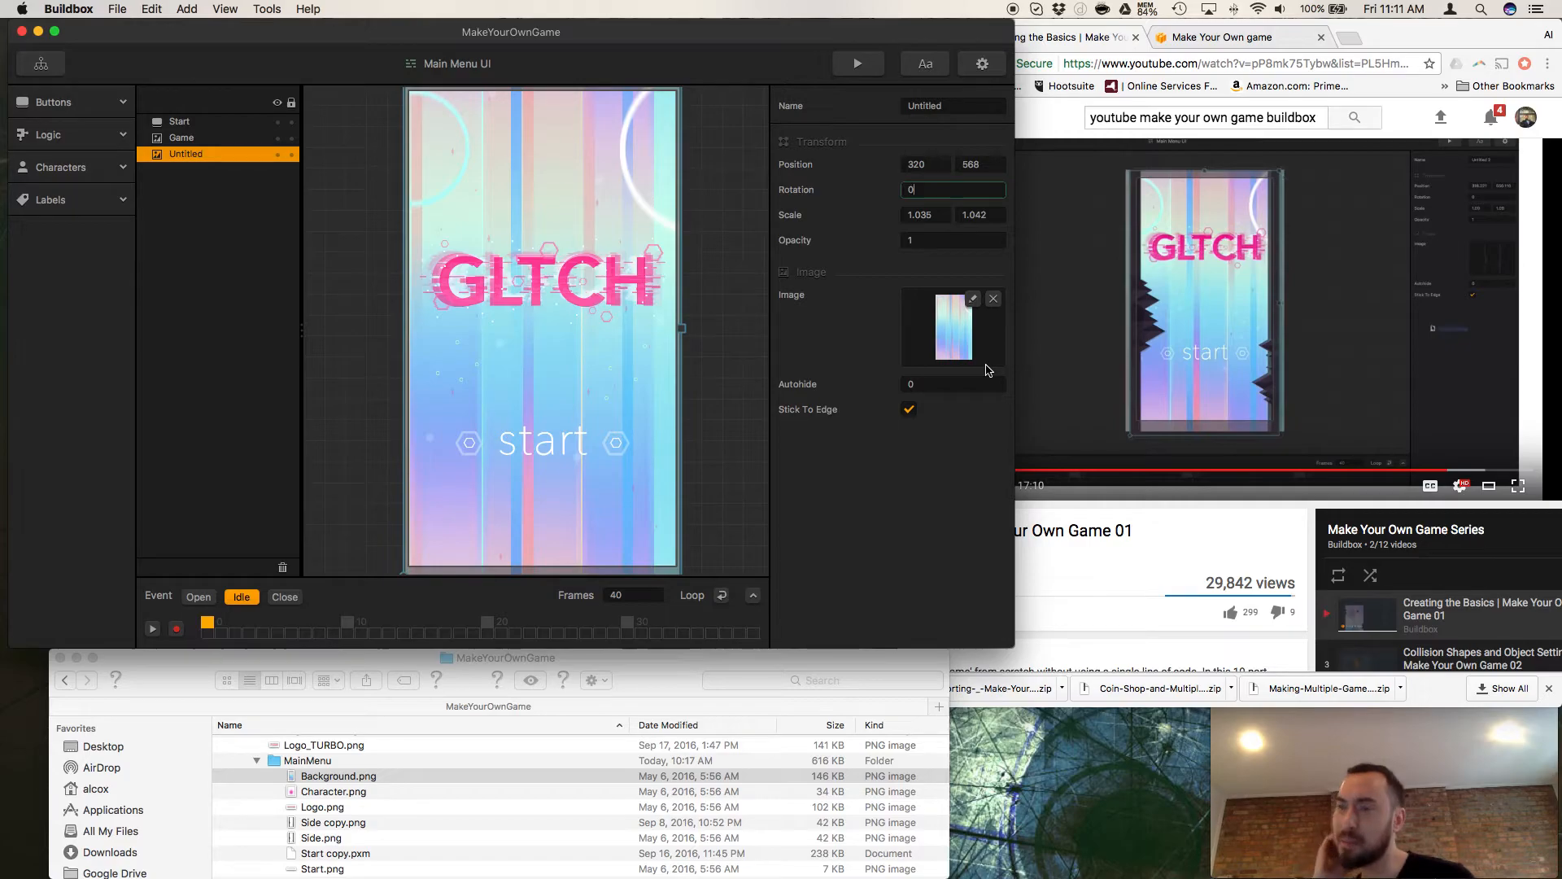
Preview Side copy.png and Side.png in the MainMenu folder to compare them.
click(330, 828)
click(326, 835)
key(space)
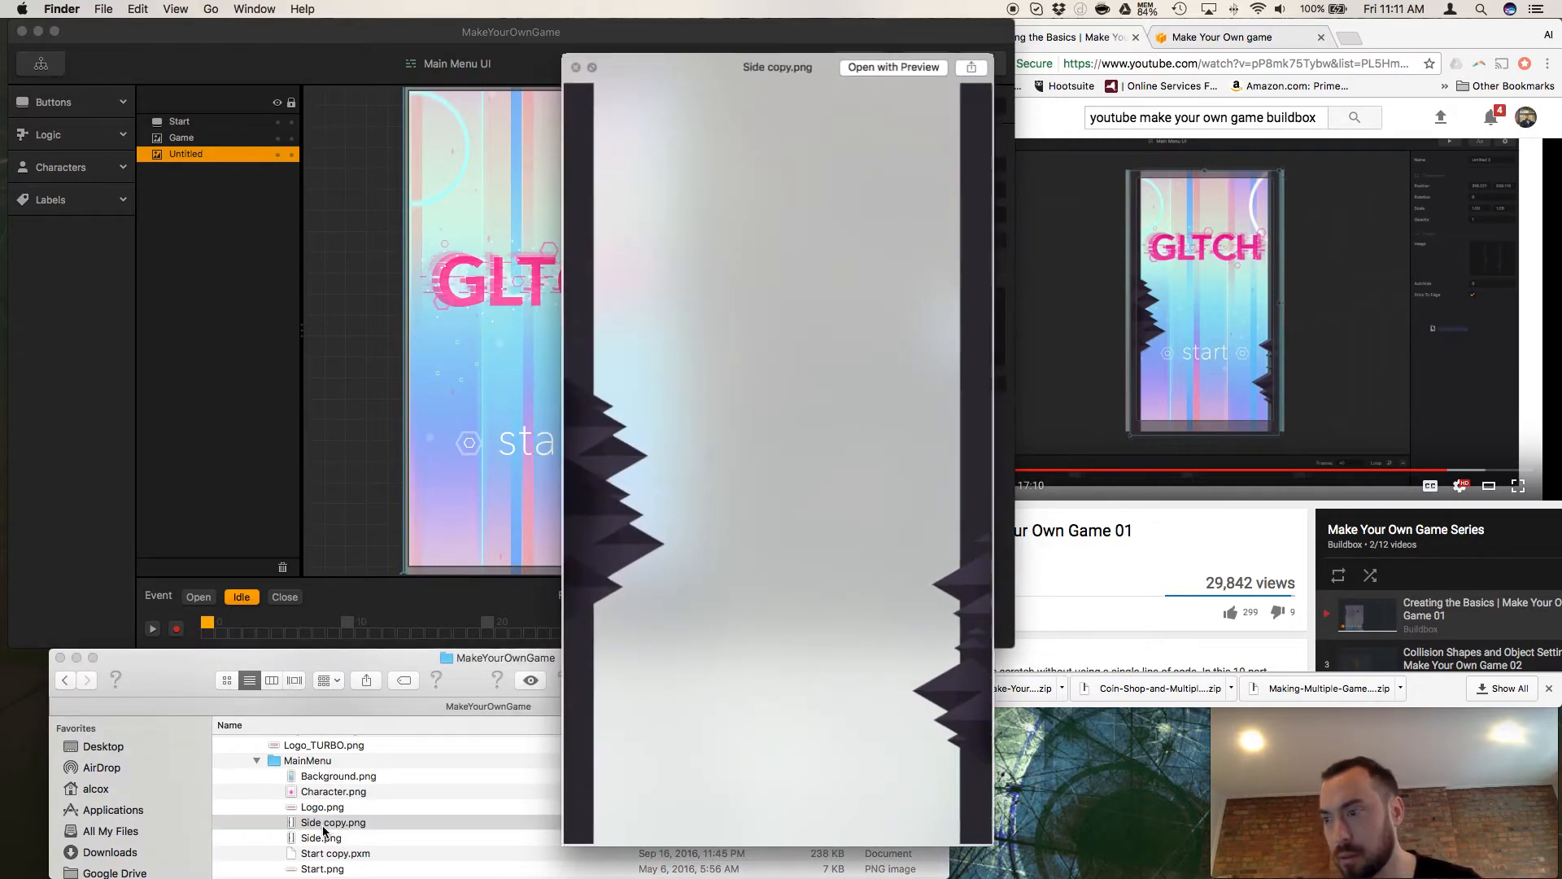
key(Up)
key(Down)
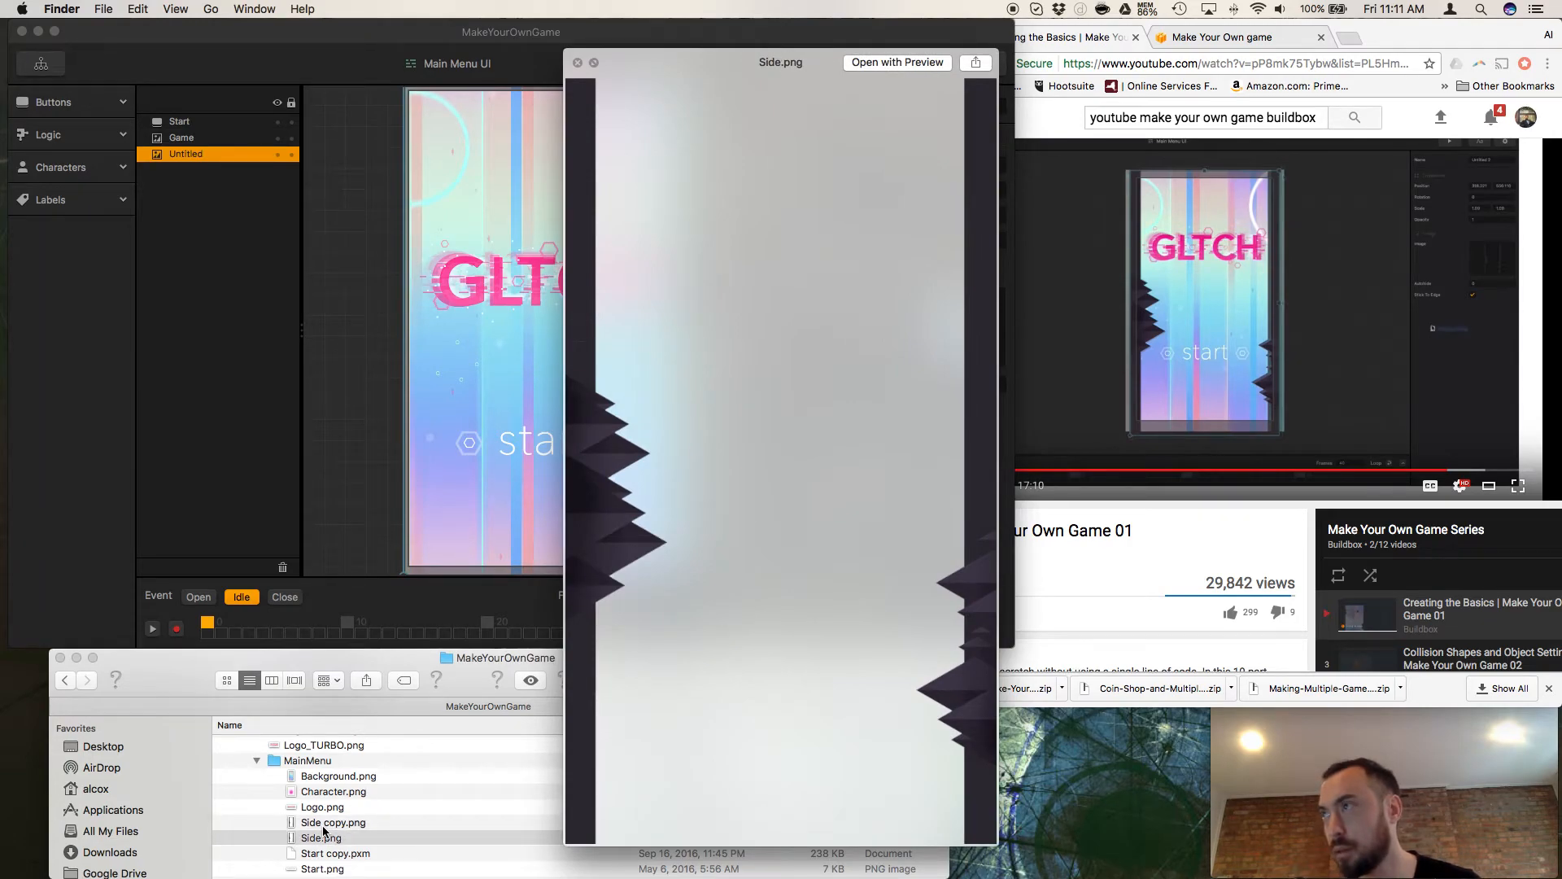
key(Up)
key(space)
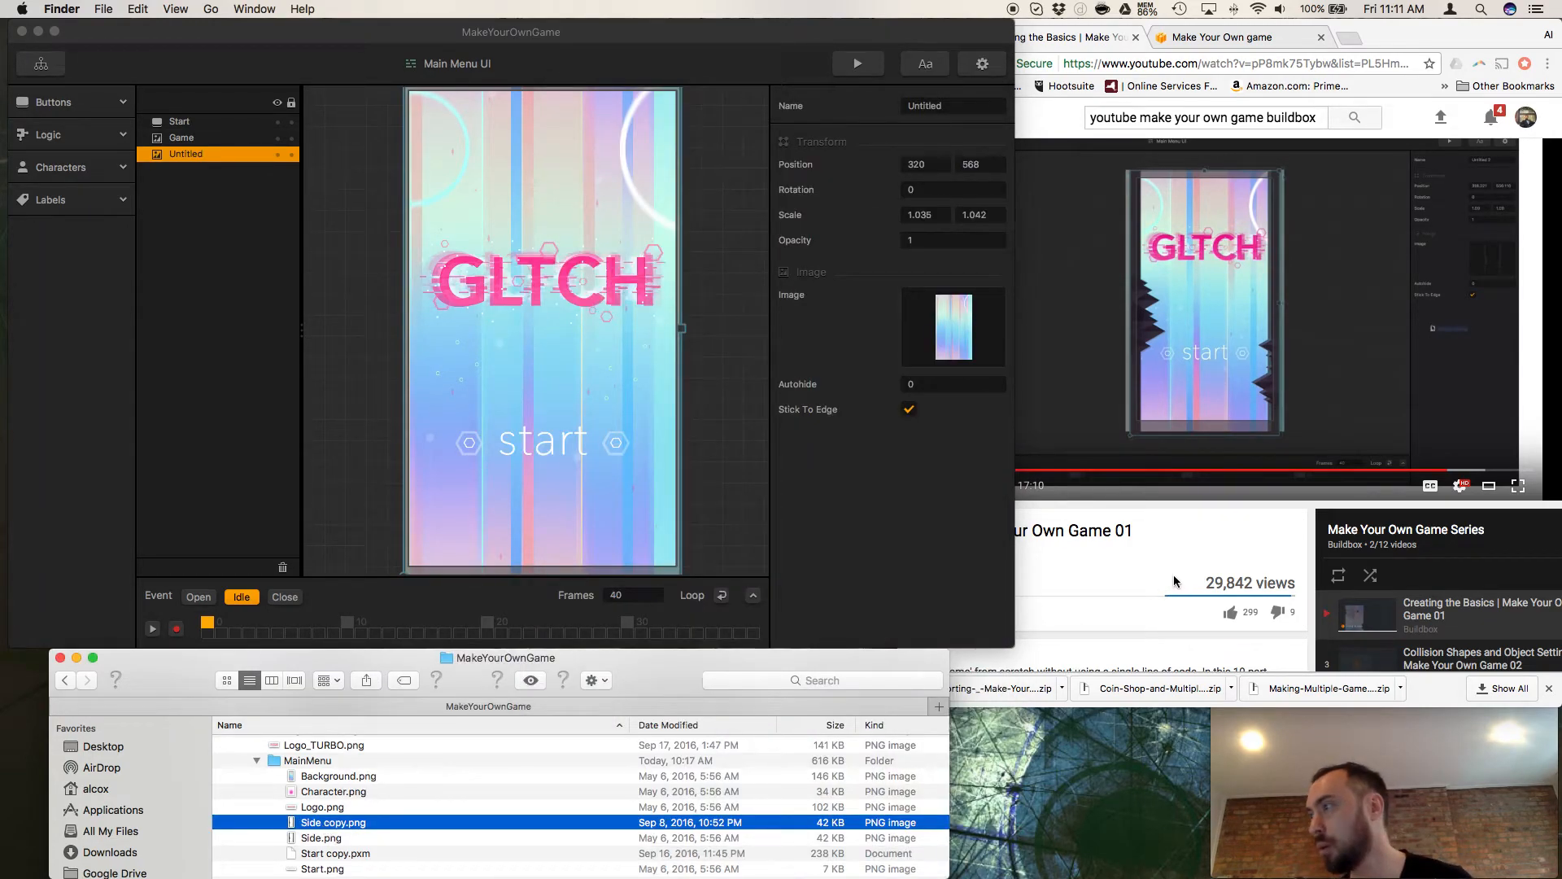
Switch to Chrome and rewind the tutorial video to 14:49.
click(1168, 578)
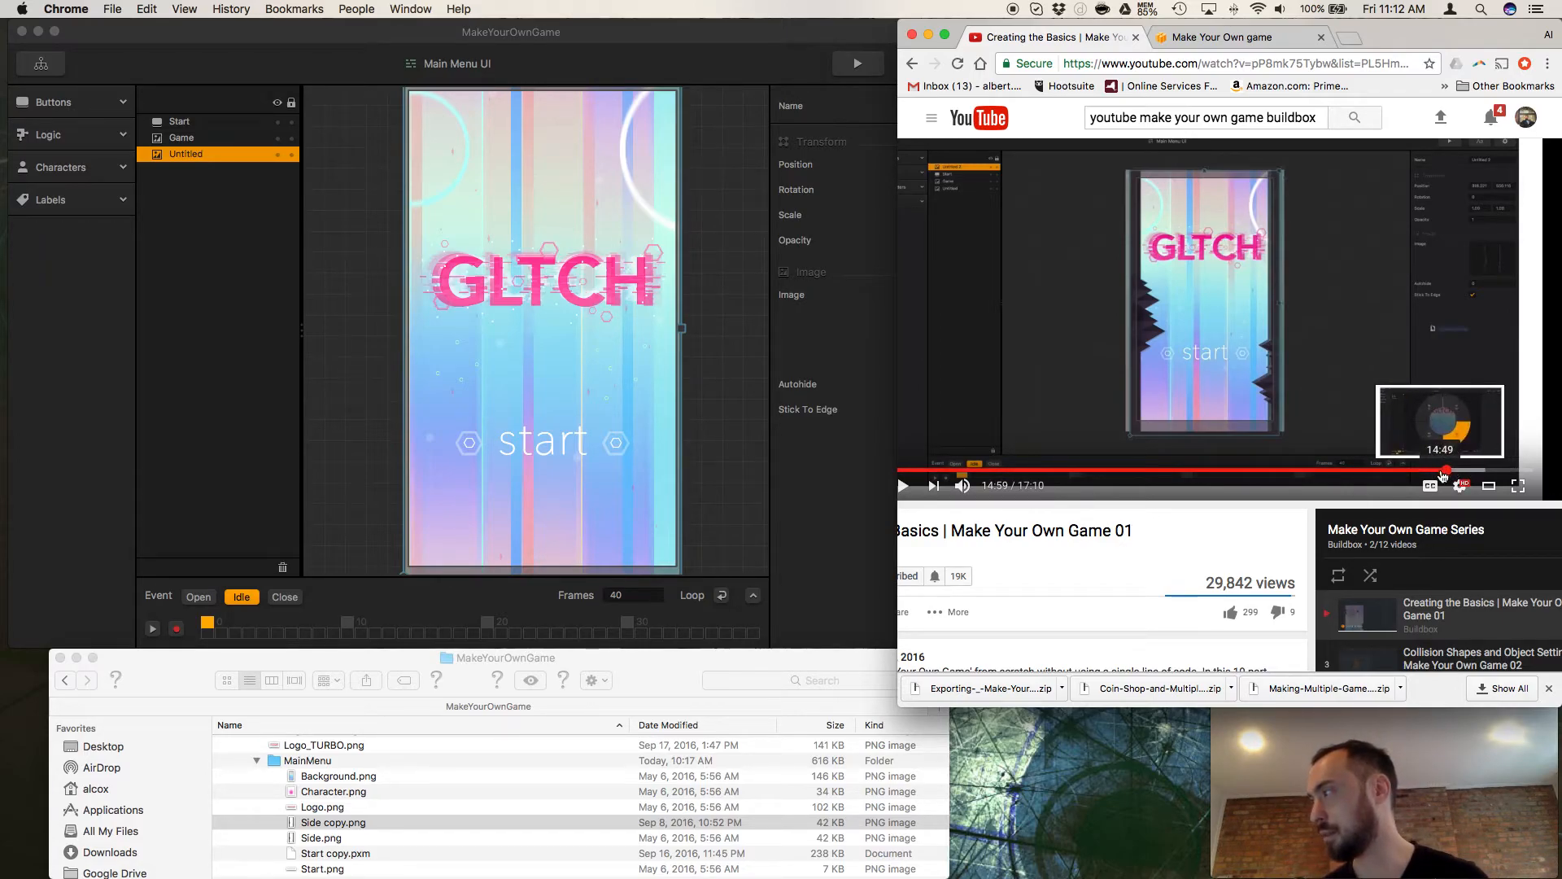
click(1440, 471)
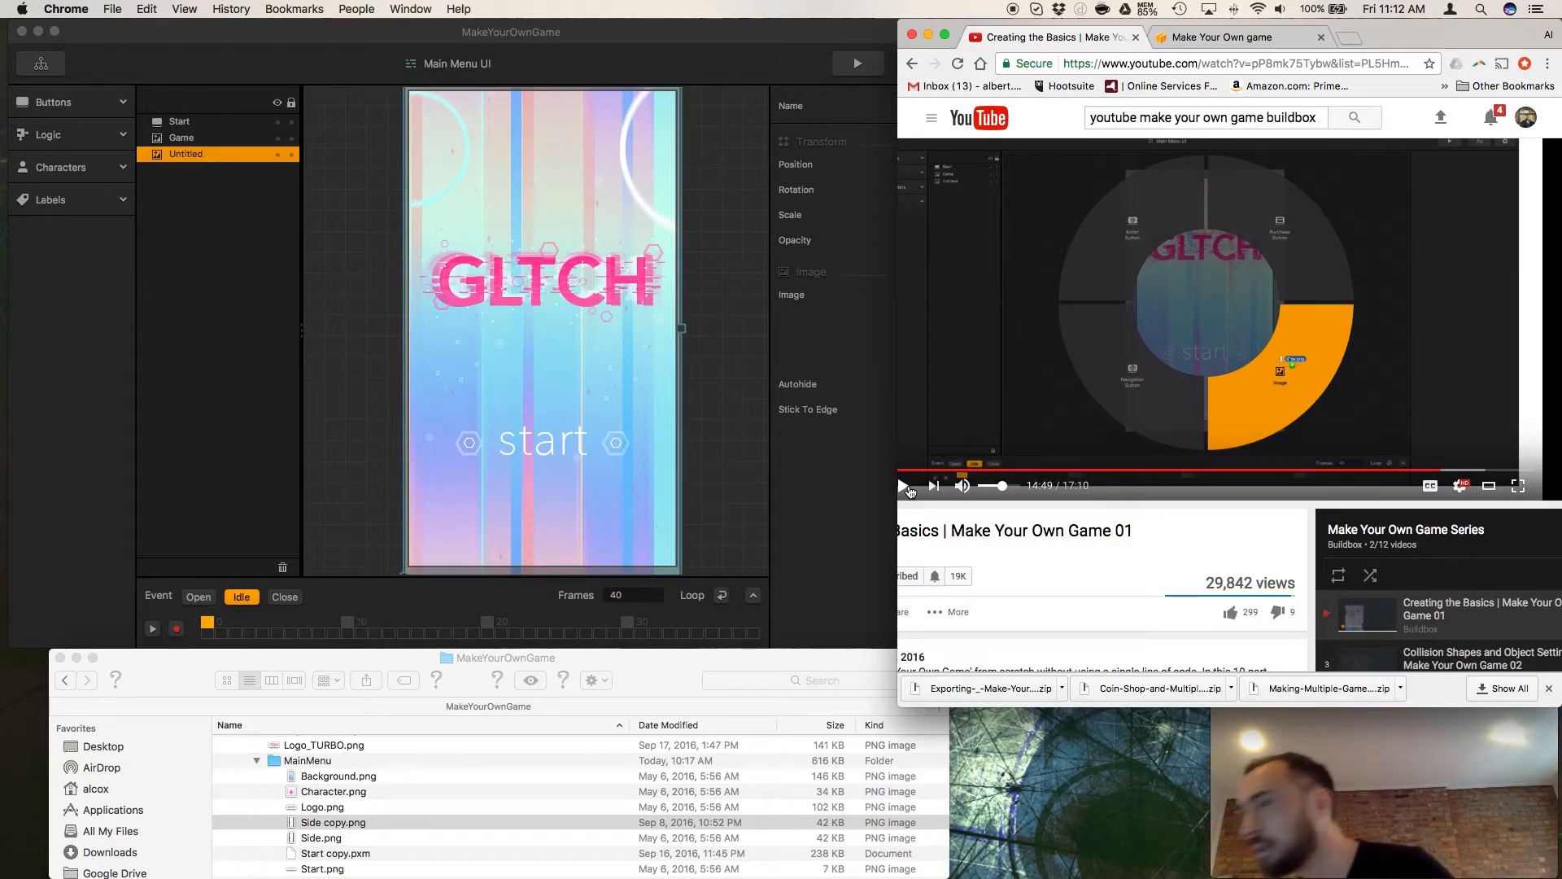
Switch to Buildbox and add Side.png to the Main Menu UI as an Image at about position 307, 559.
click(724, 583)
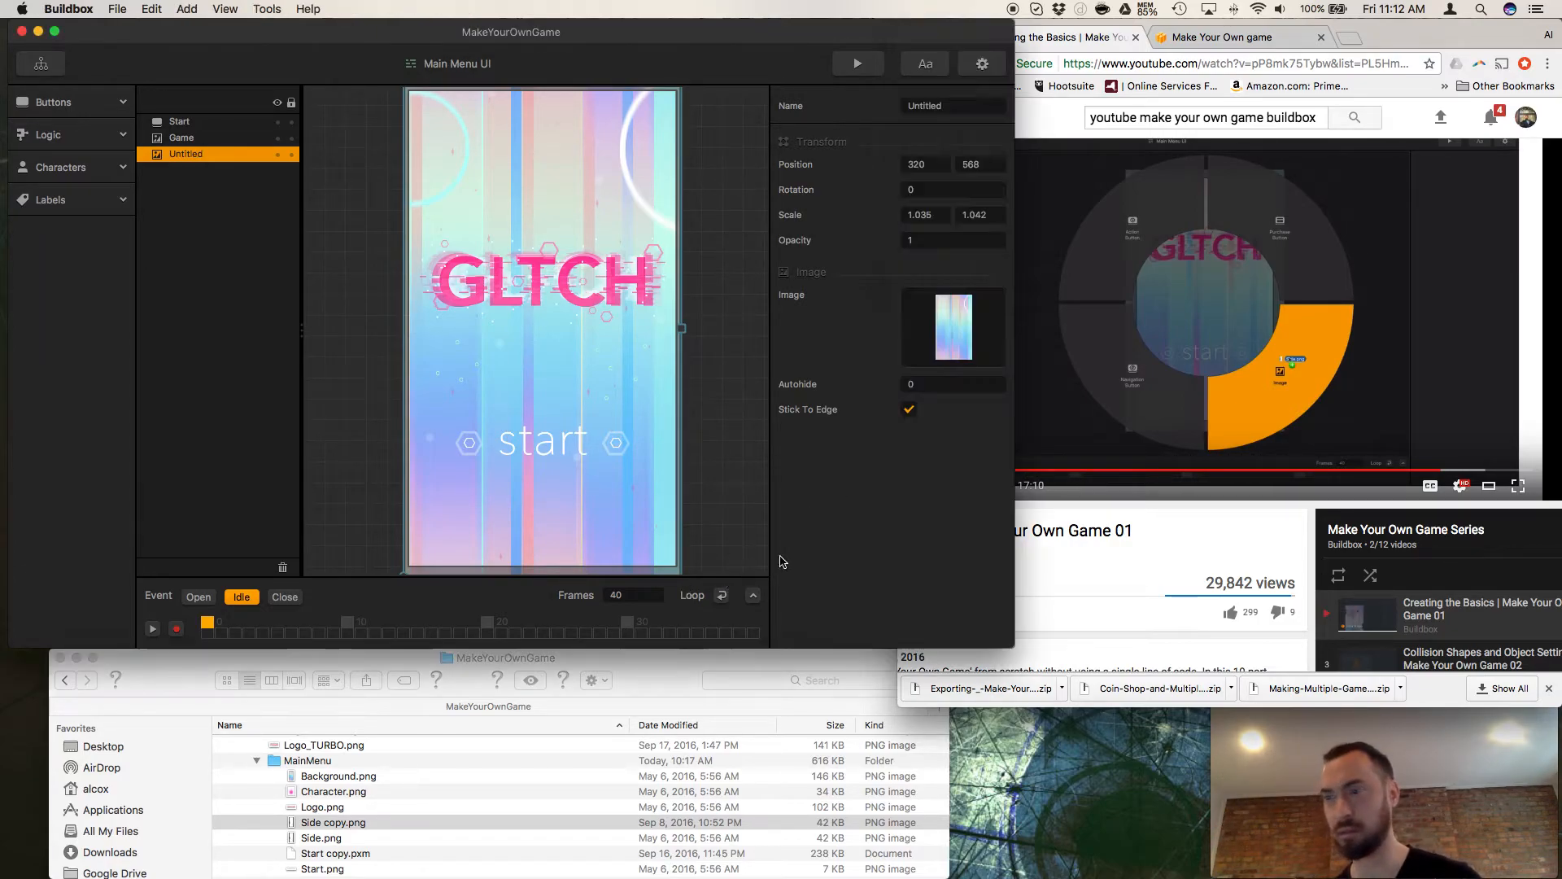
click(317, 838)
drag(317, 838, 447, 527)
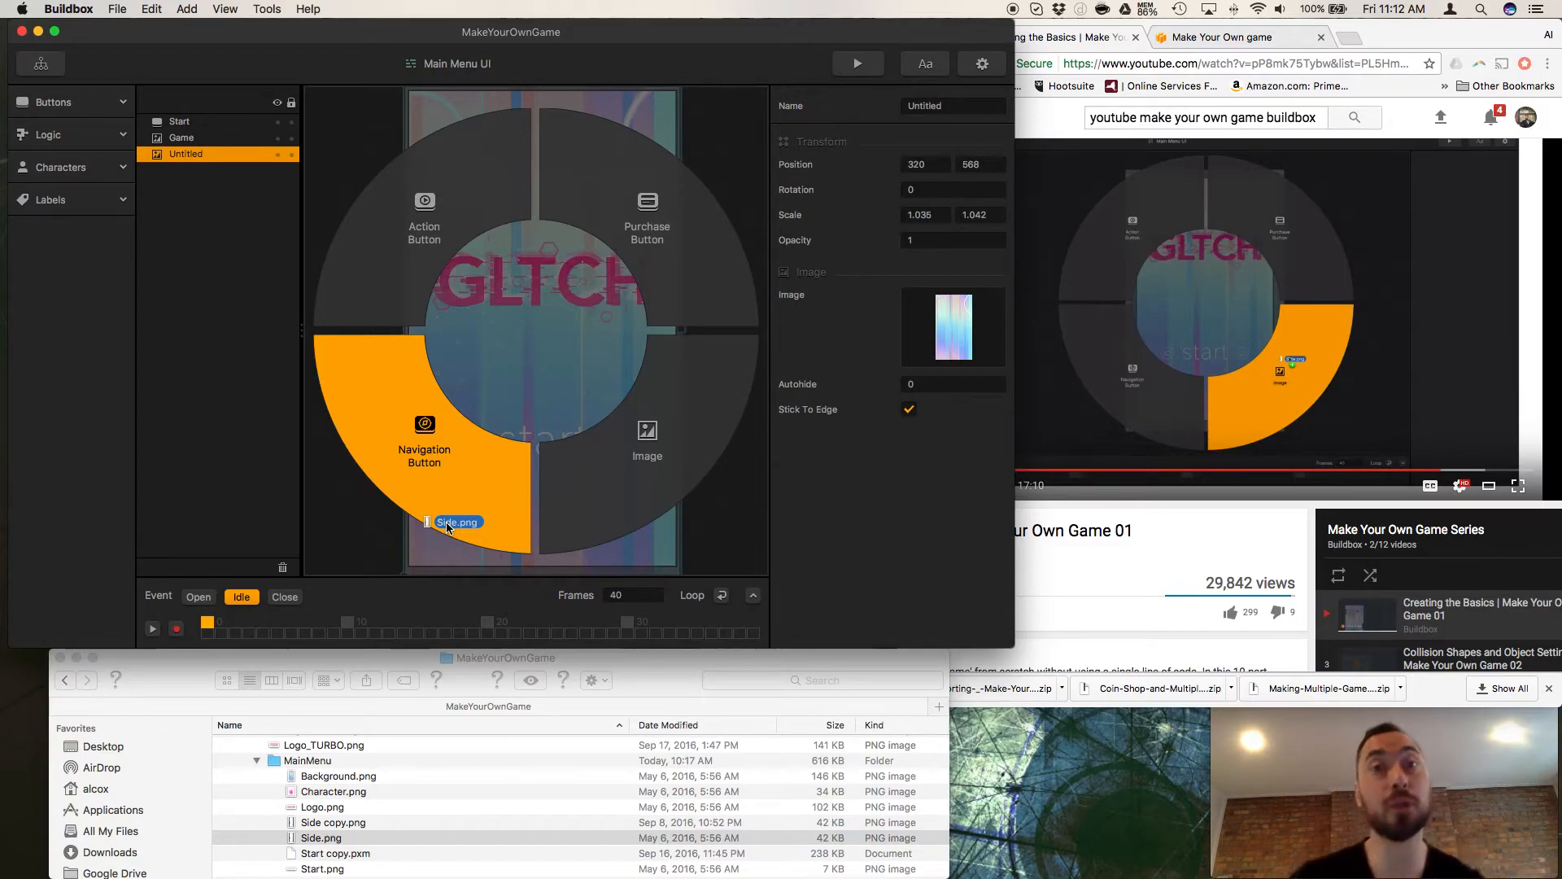
drag(447, 527, 593, 503)
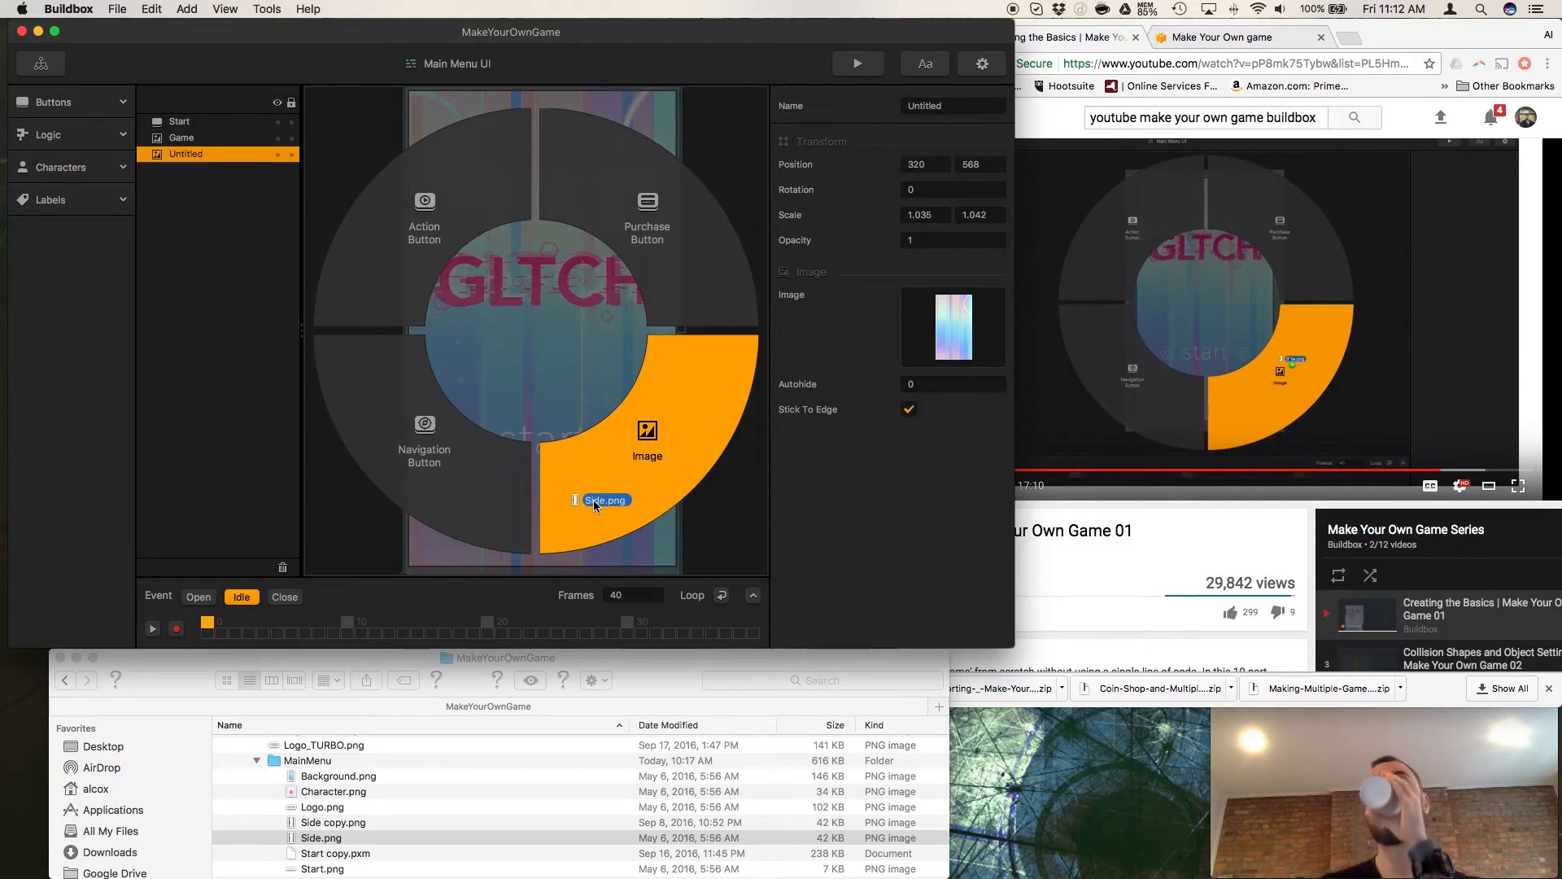
drag(593, 499, 642, 471)
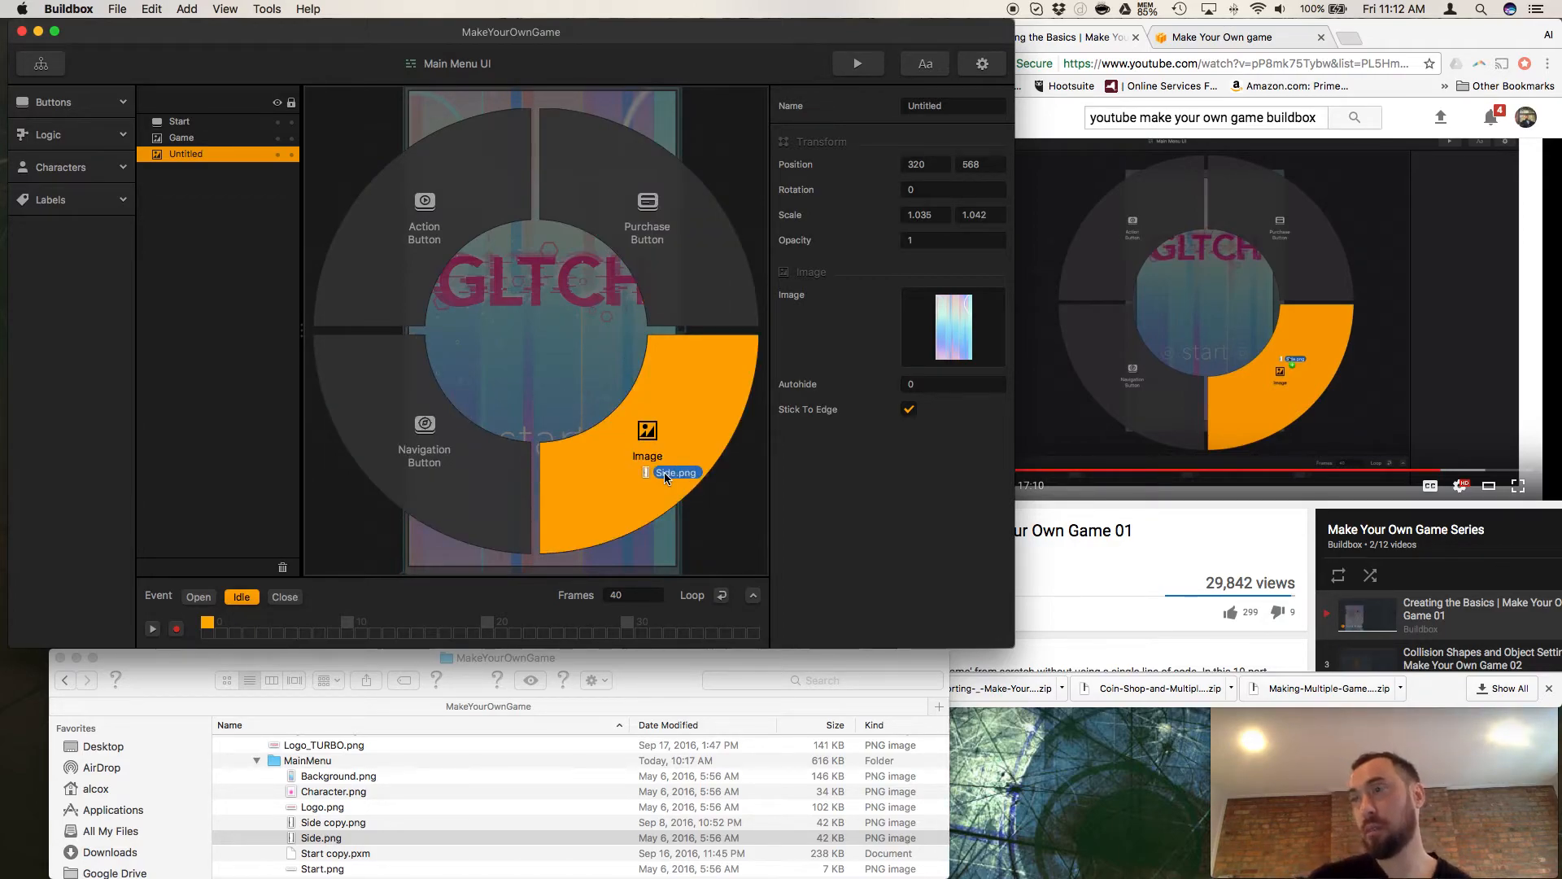
drag(666, 479, 667, 485)
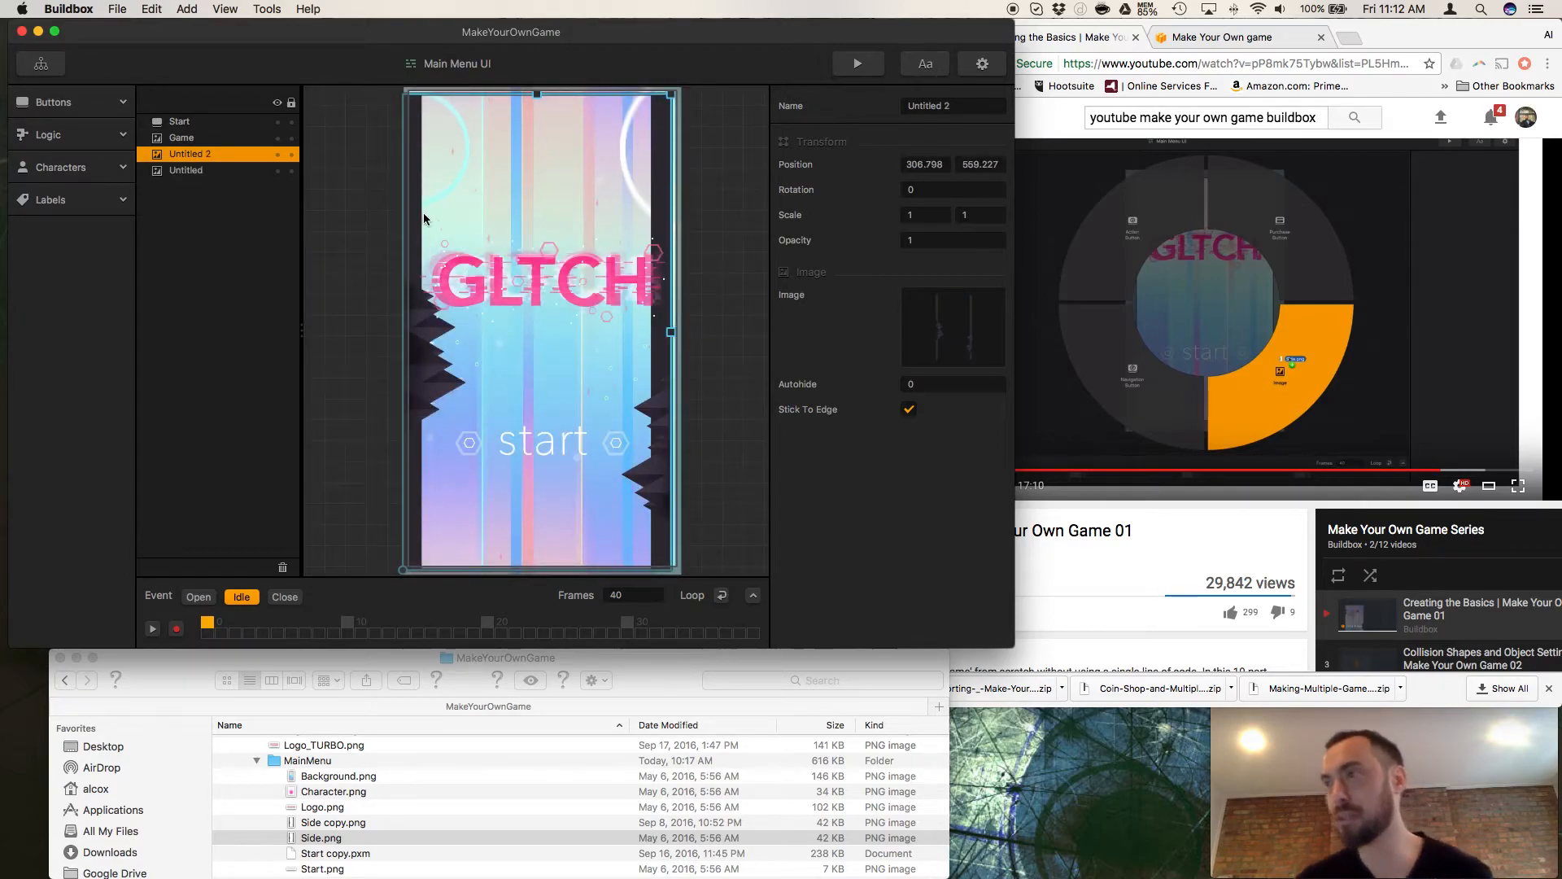
View the Game Mind Map and reopen the Main Menu UI from it.
click(45, 70)
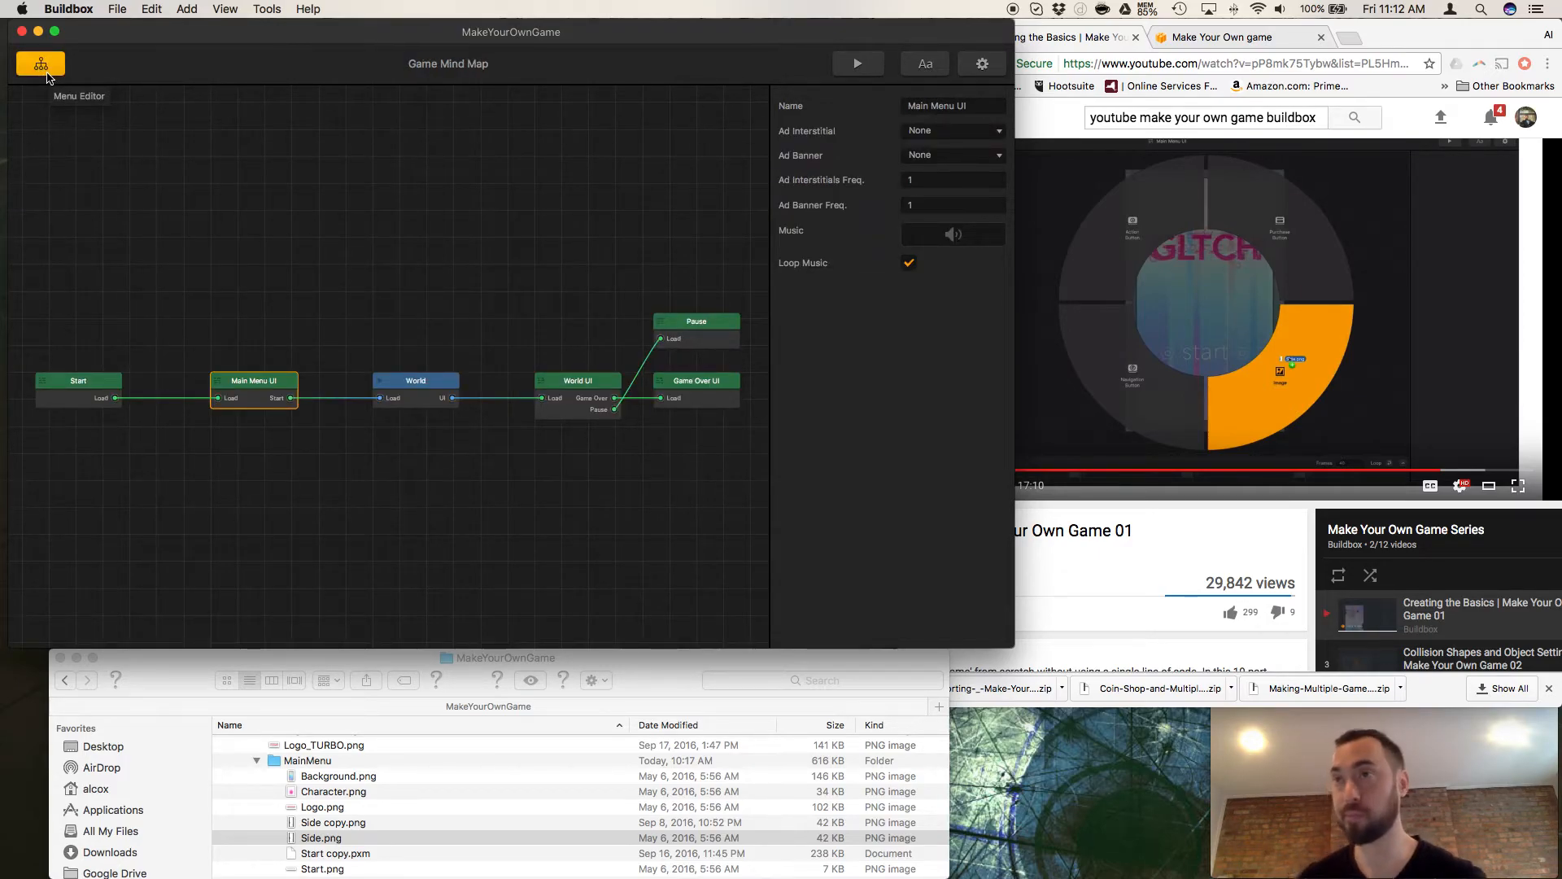
double_click(261, 401)
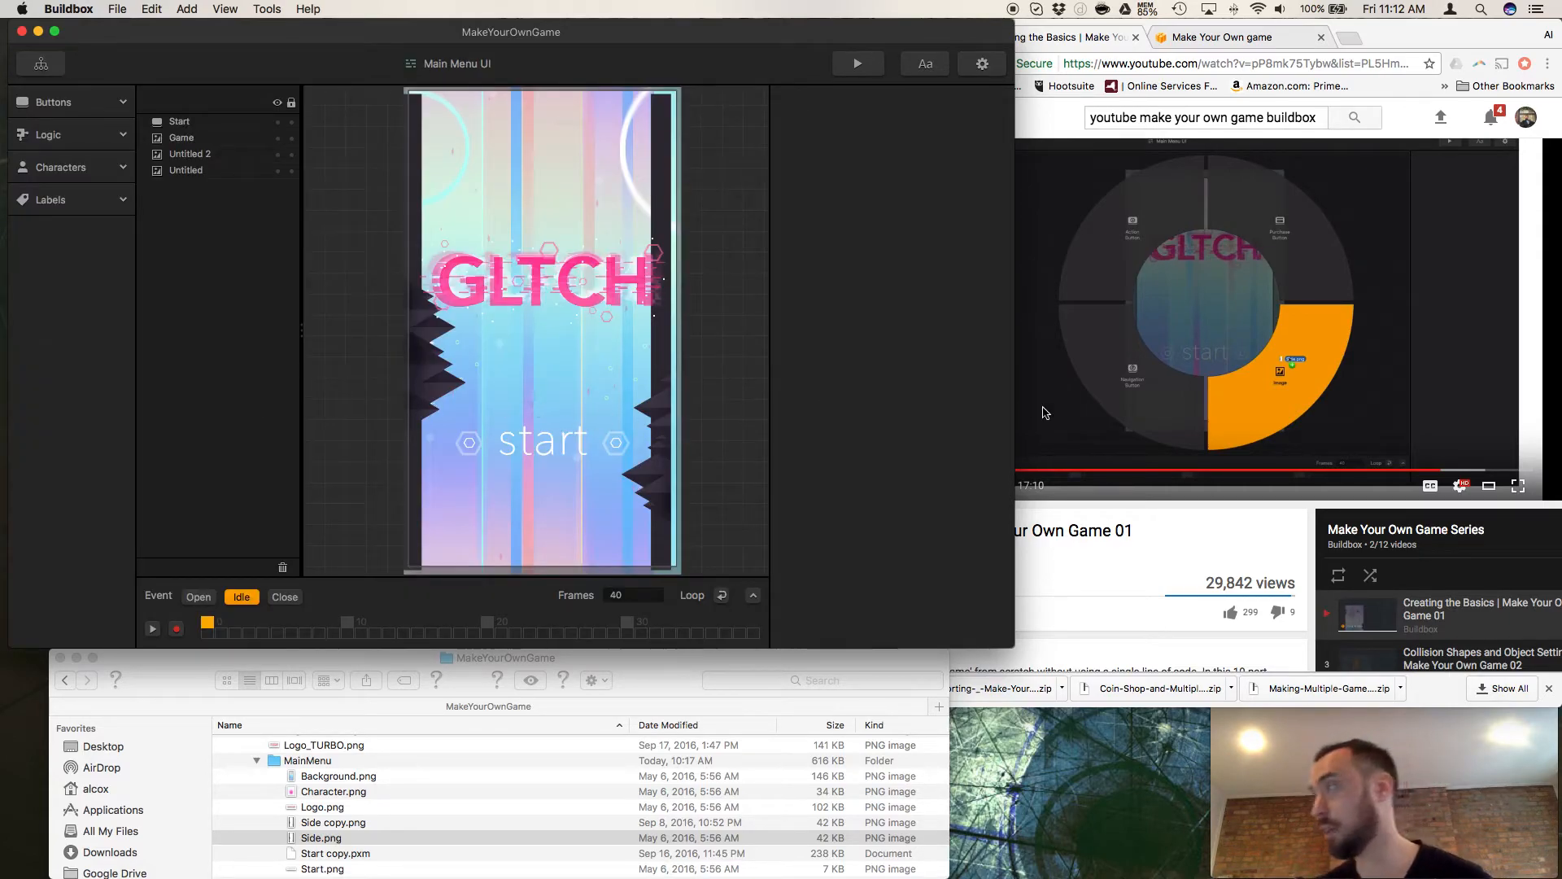
Switch to Chrome, play the tutorial video and pause it at 14:54.
click(1088, 511)
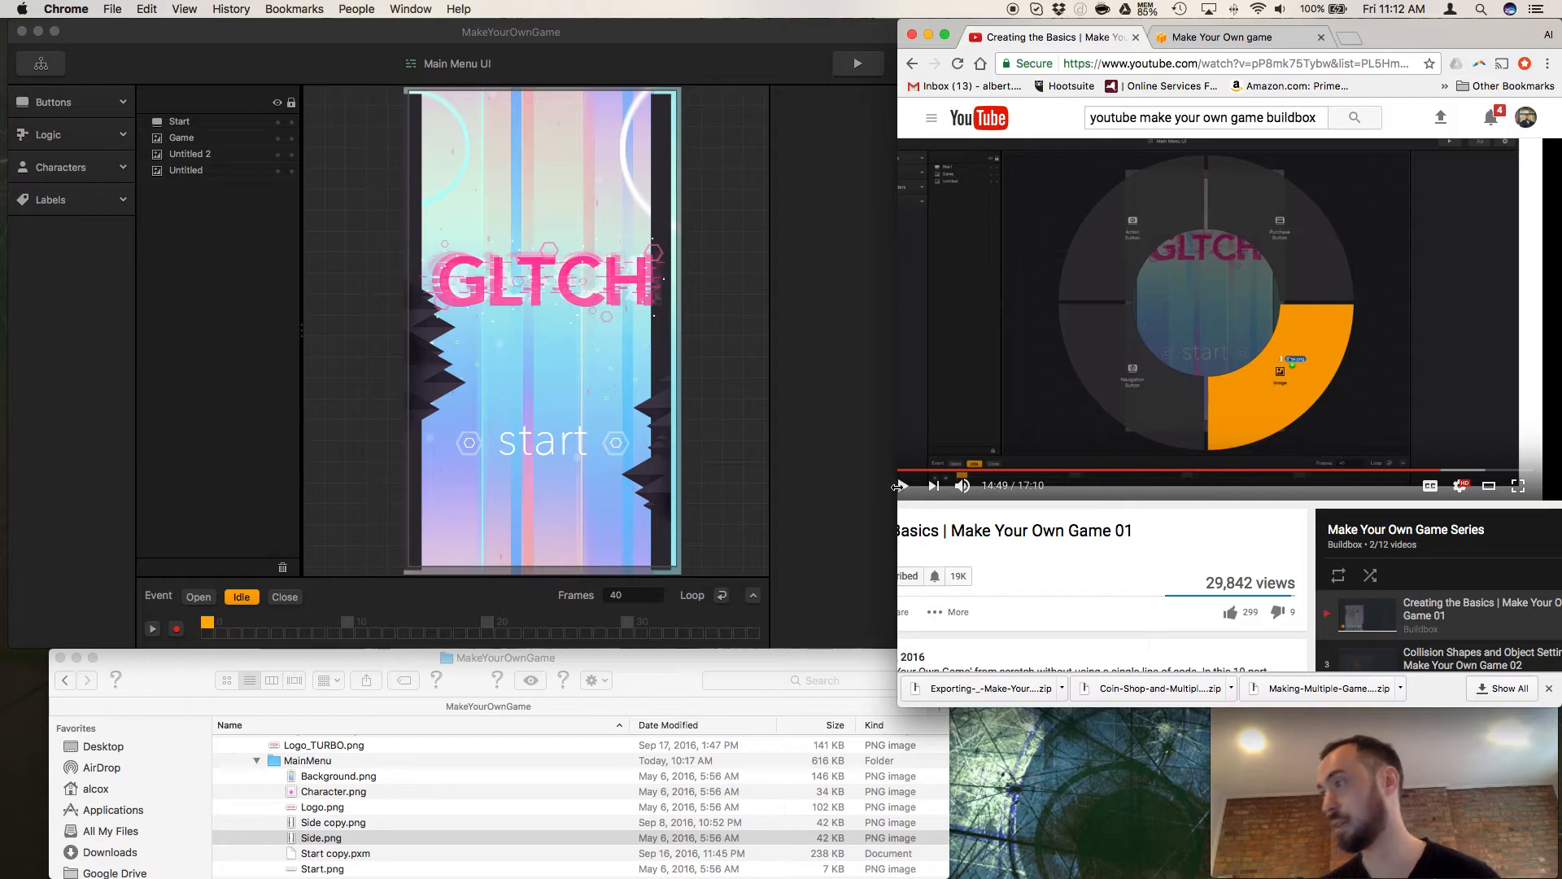
click(903, 486)
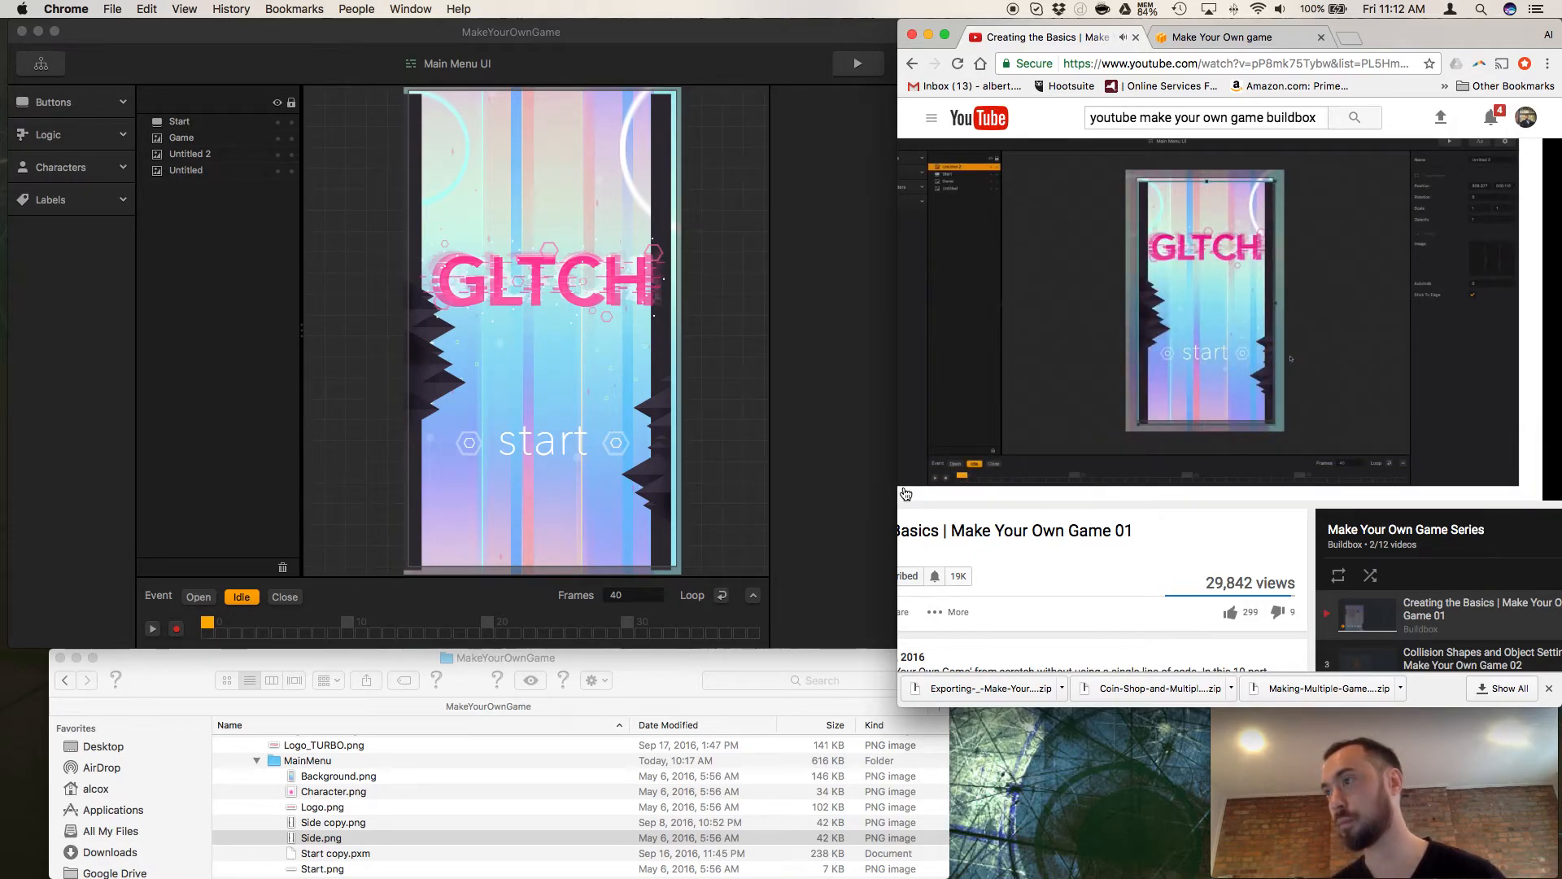
mouse_move(913, 487)
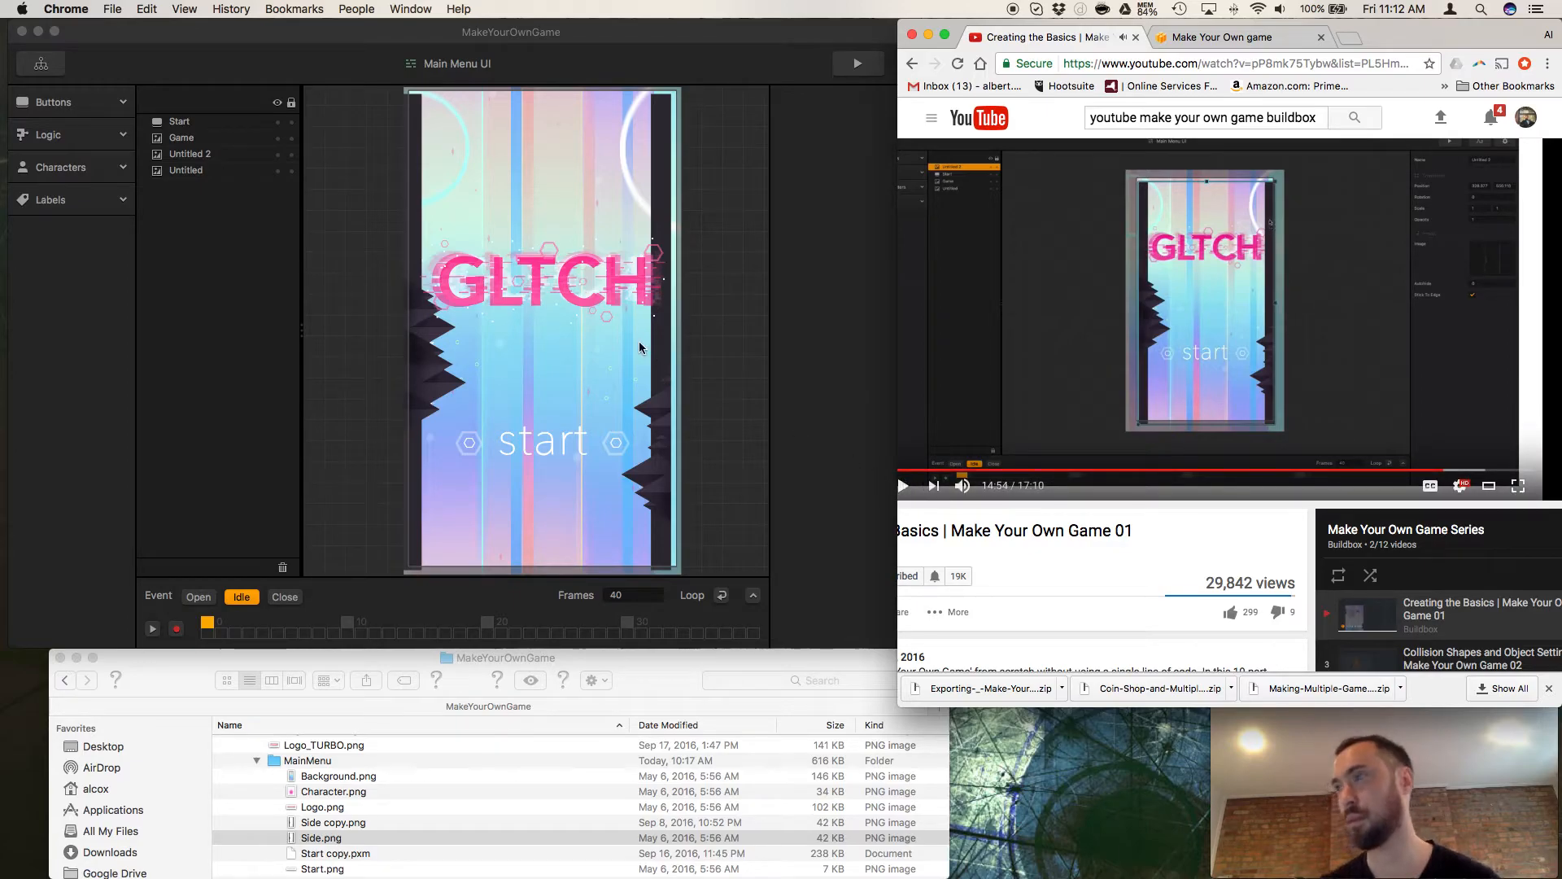
Move the GLTCH title up to about position 314, 880 and scale it down to about 0.917.
click(575, 289)
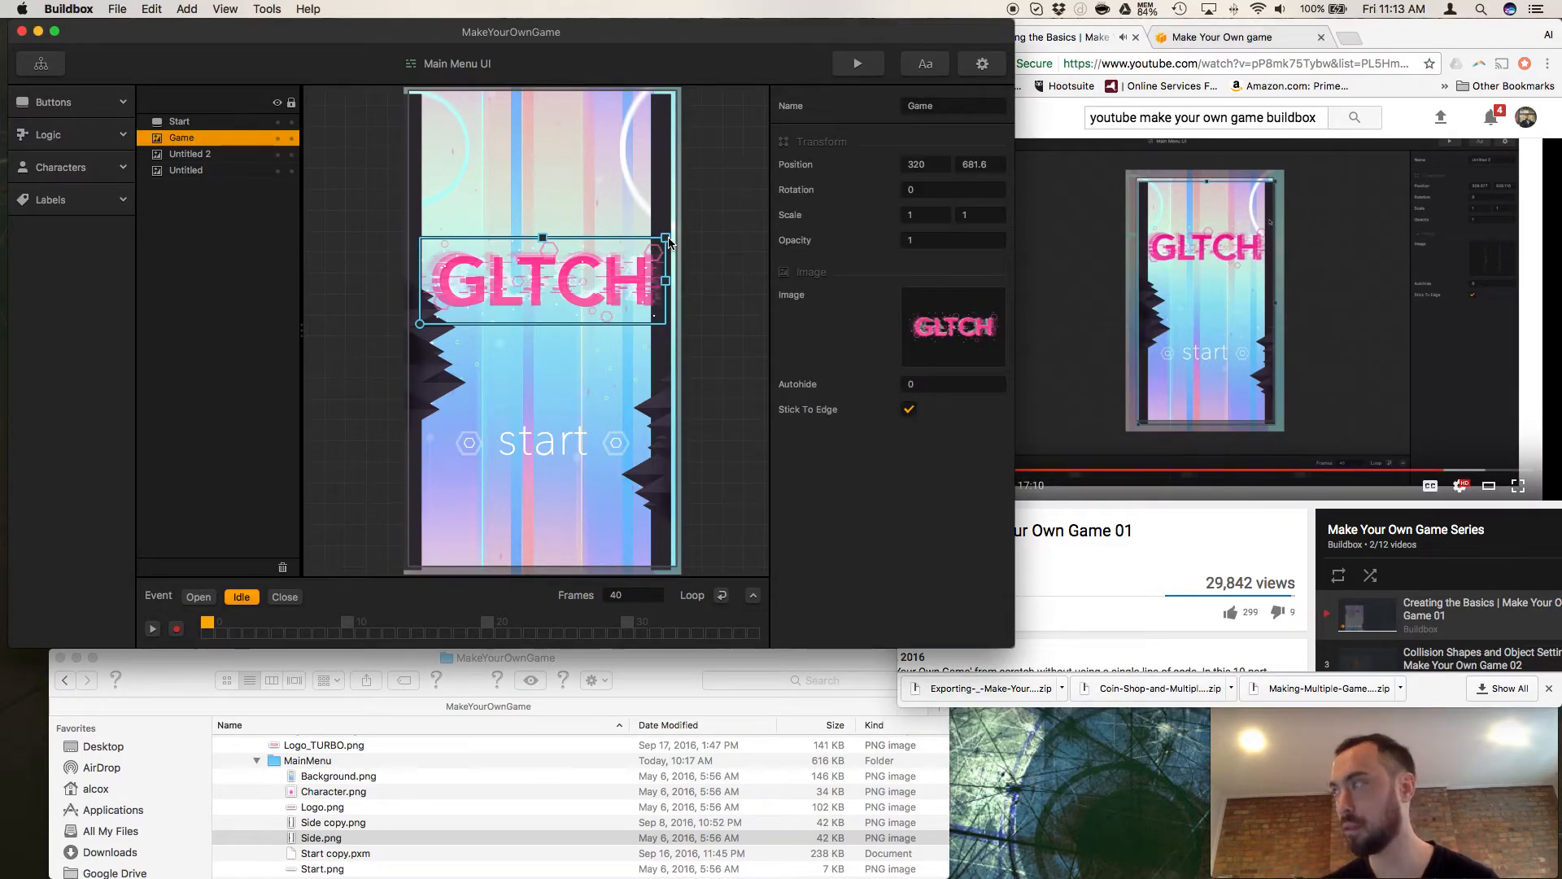
drag(572, 275, 575, 194)
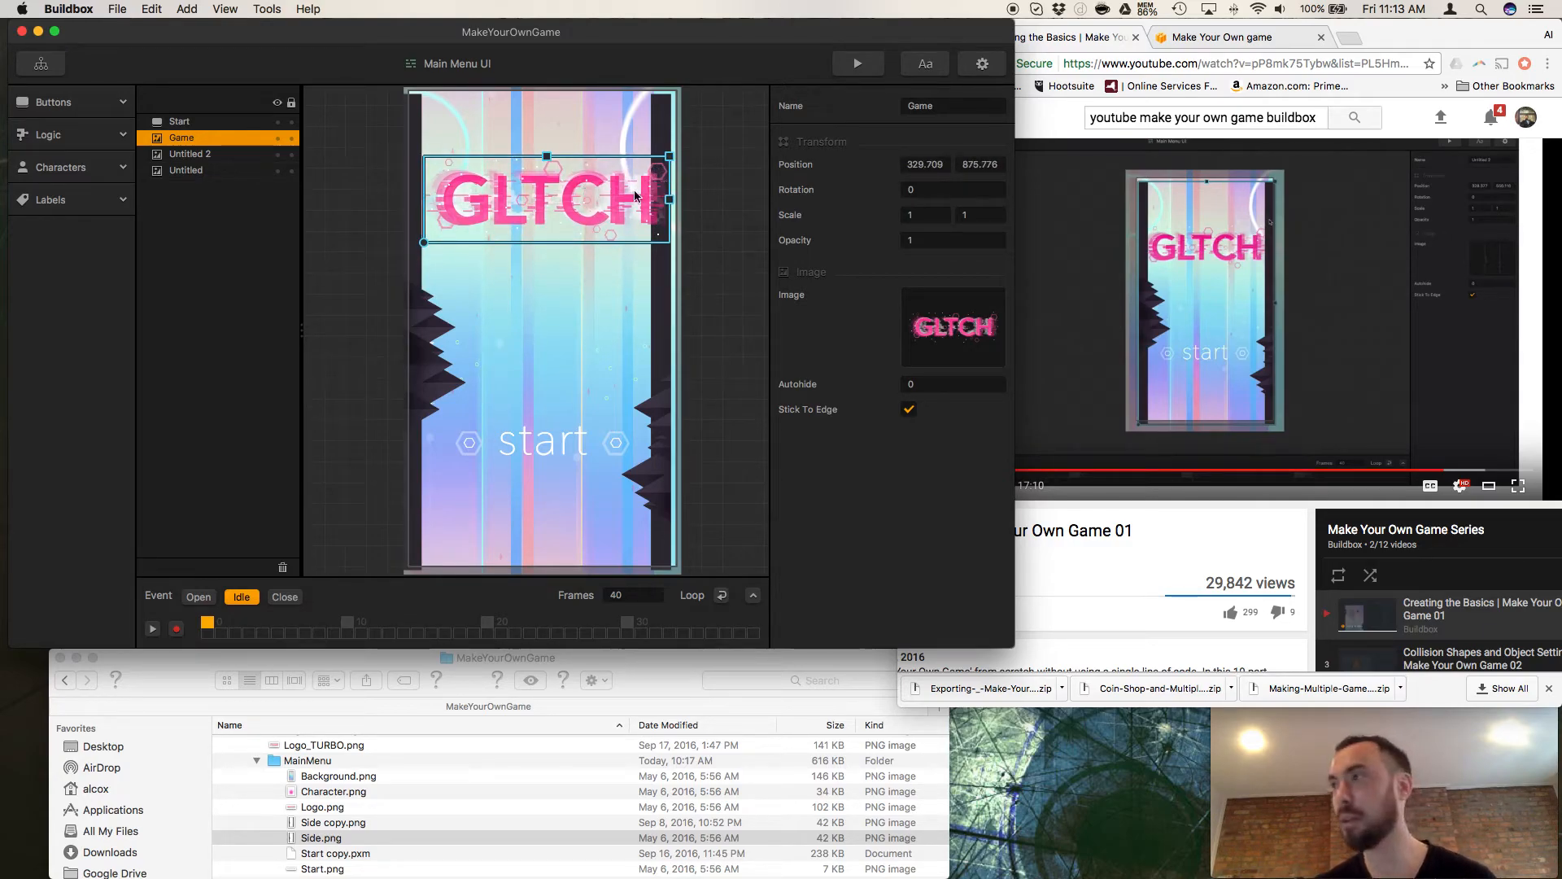
drag(573, 206, 566, 204)
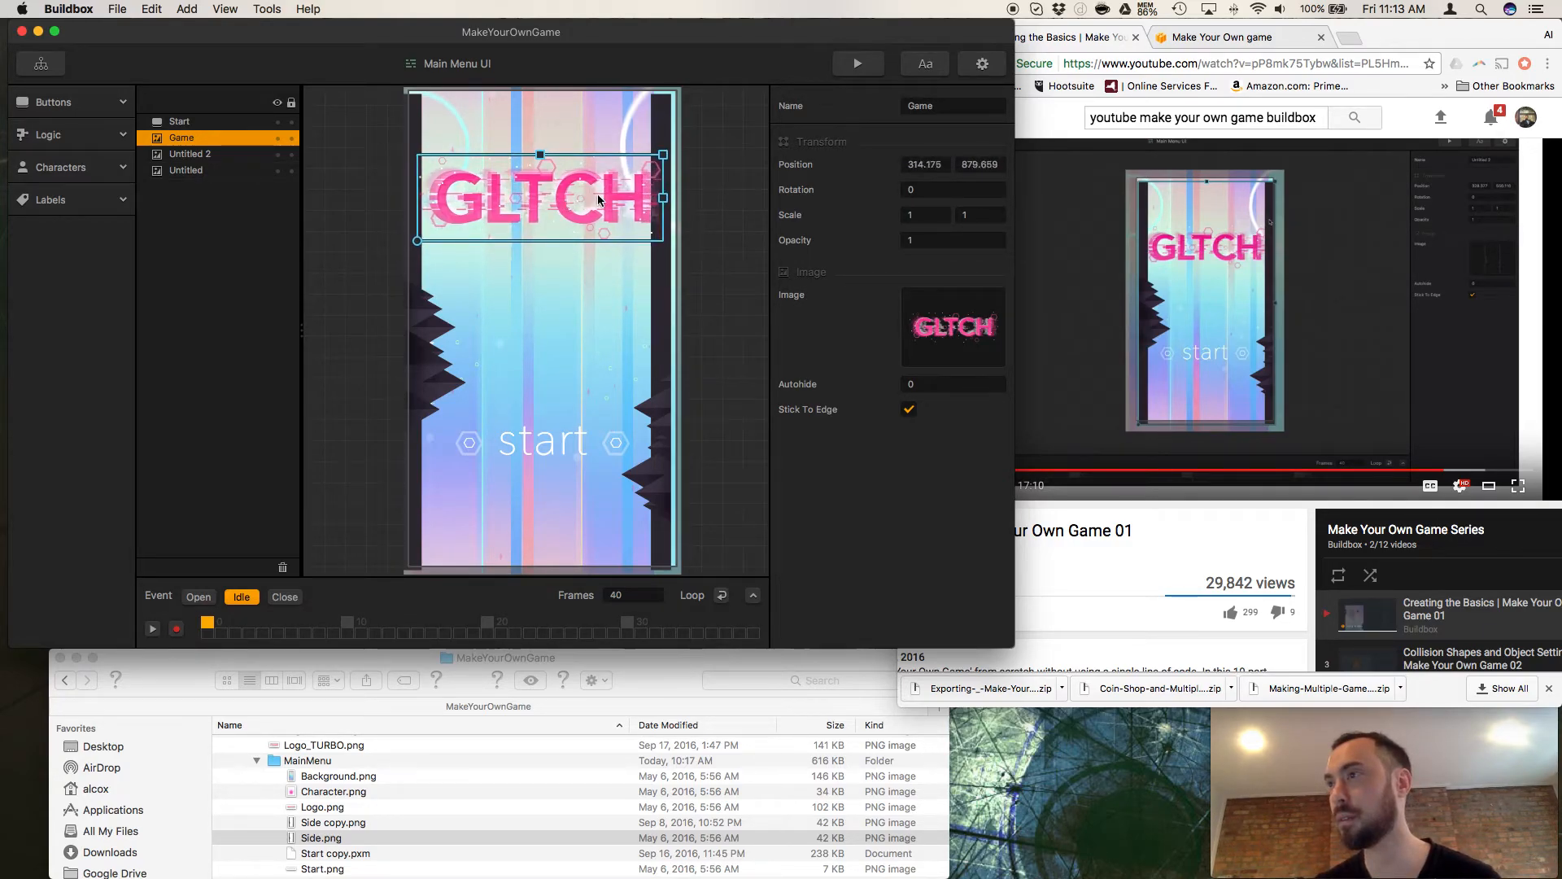
drag(673, 154, 652, 163)
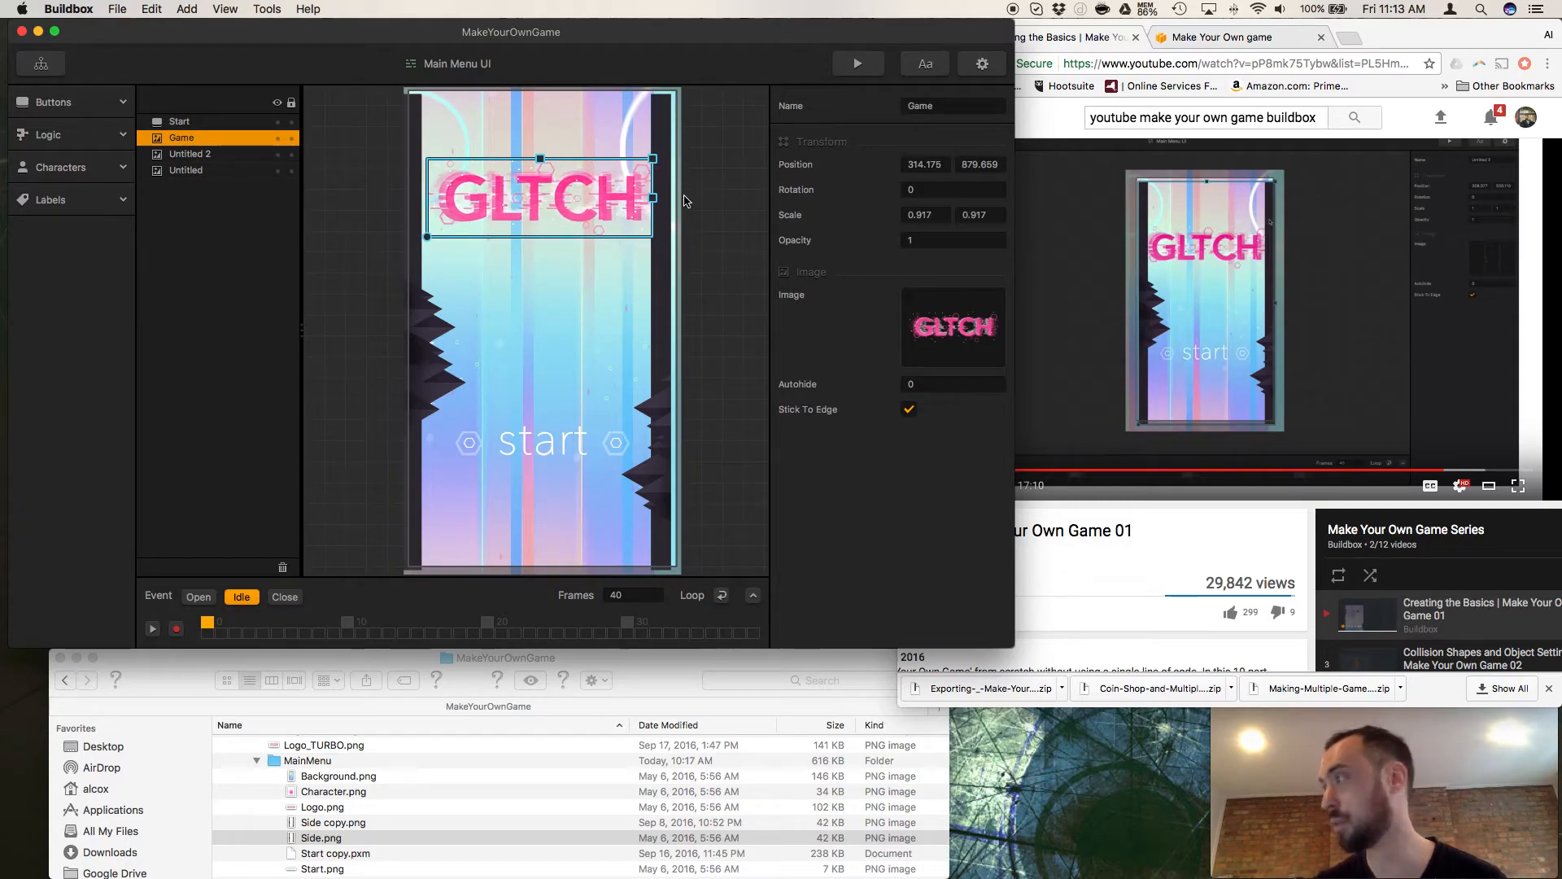
Switch to Chrome and resume the tutorial video from 14:54.
click(1066, 556)
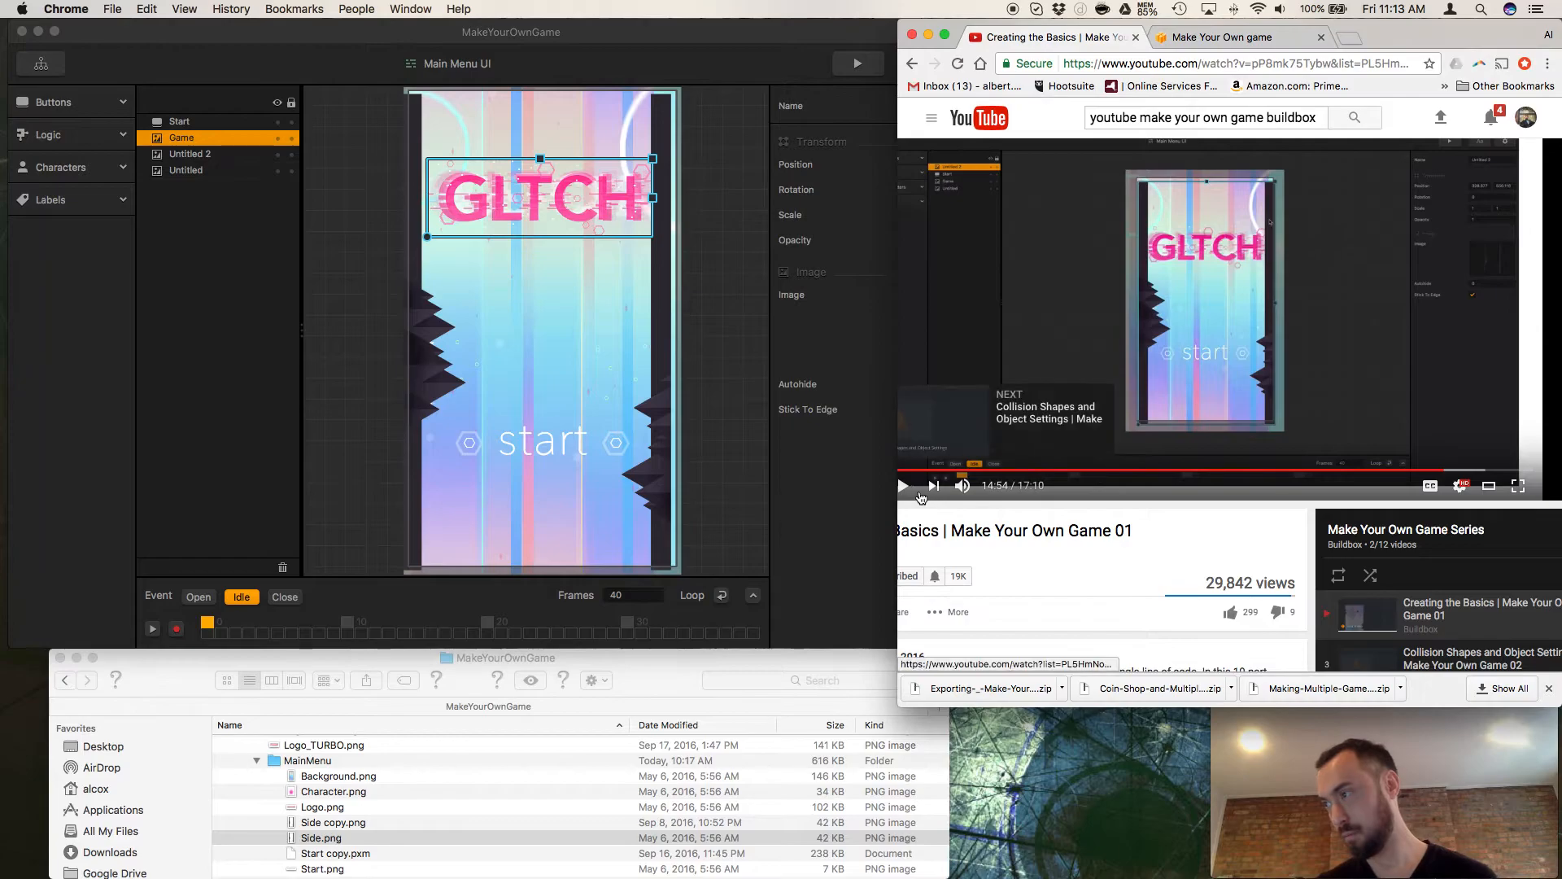
click(902, 486)
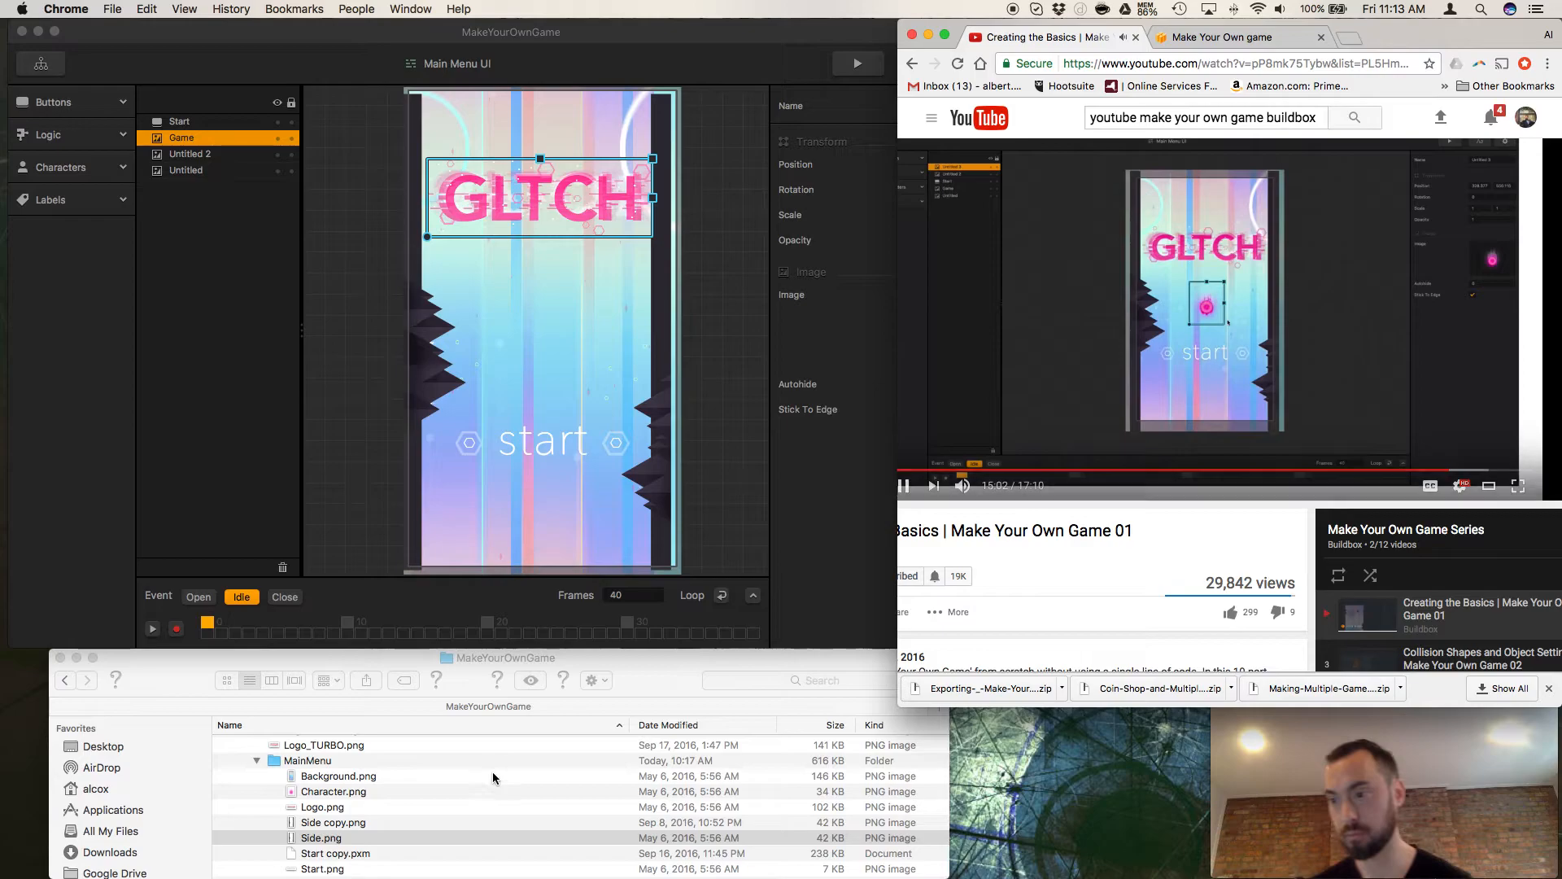
Add Character.png to the Main Menu UI as an Image, rotated to about -129 and placed on the start text's left hexagon at about 130, 286.
click(334, 793)
drag(335, 794, 602, 485)
drag(481, 350, 629, 295)
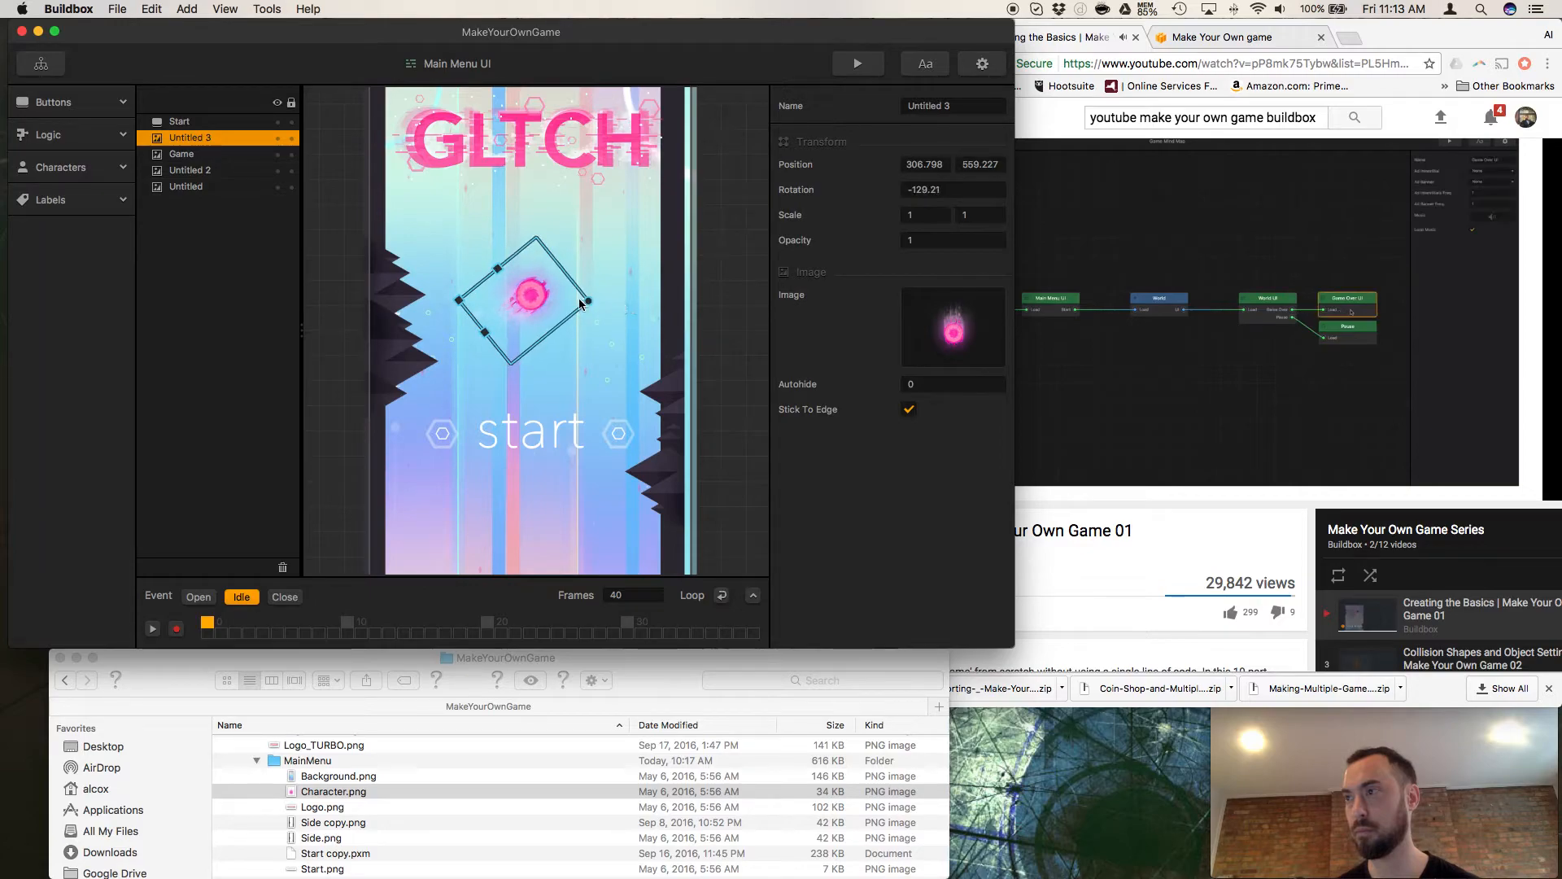
drag(535, 297, 448, 439)
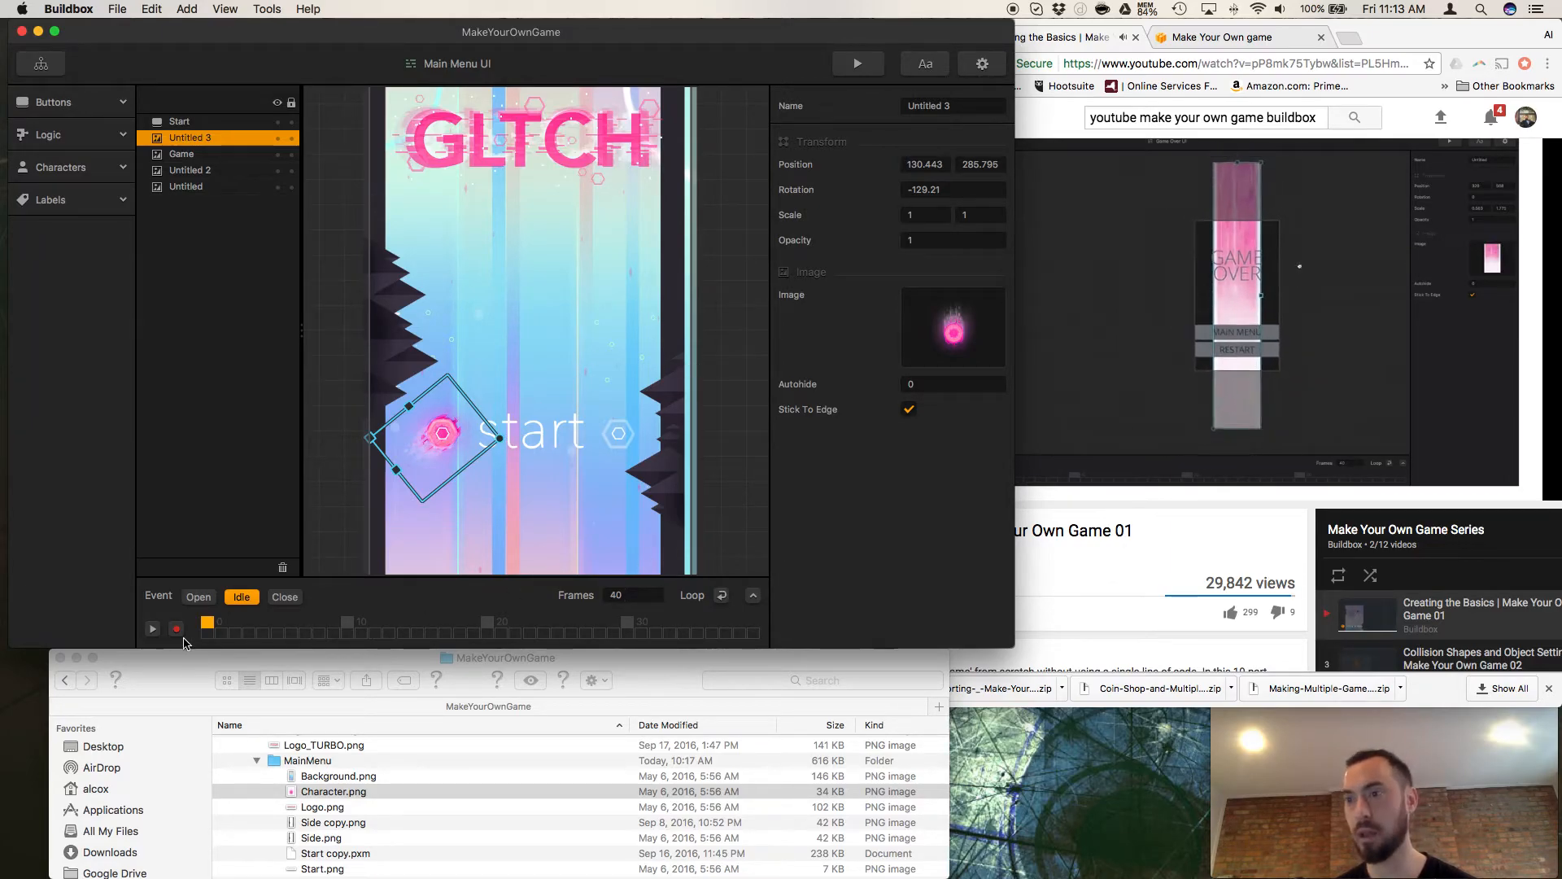
Switch to Chrome and pause the tutorial video at 15:30.
click(1093, 568)
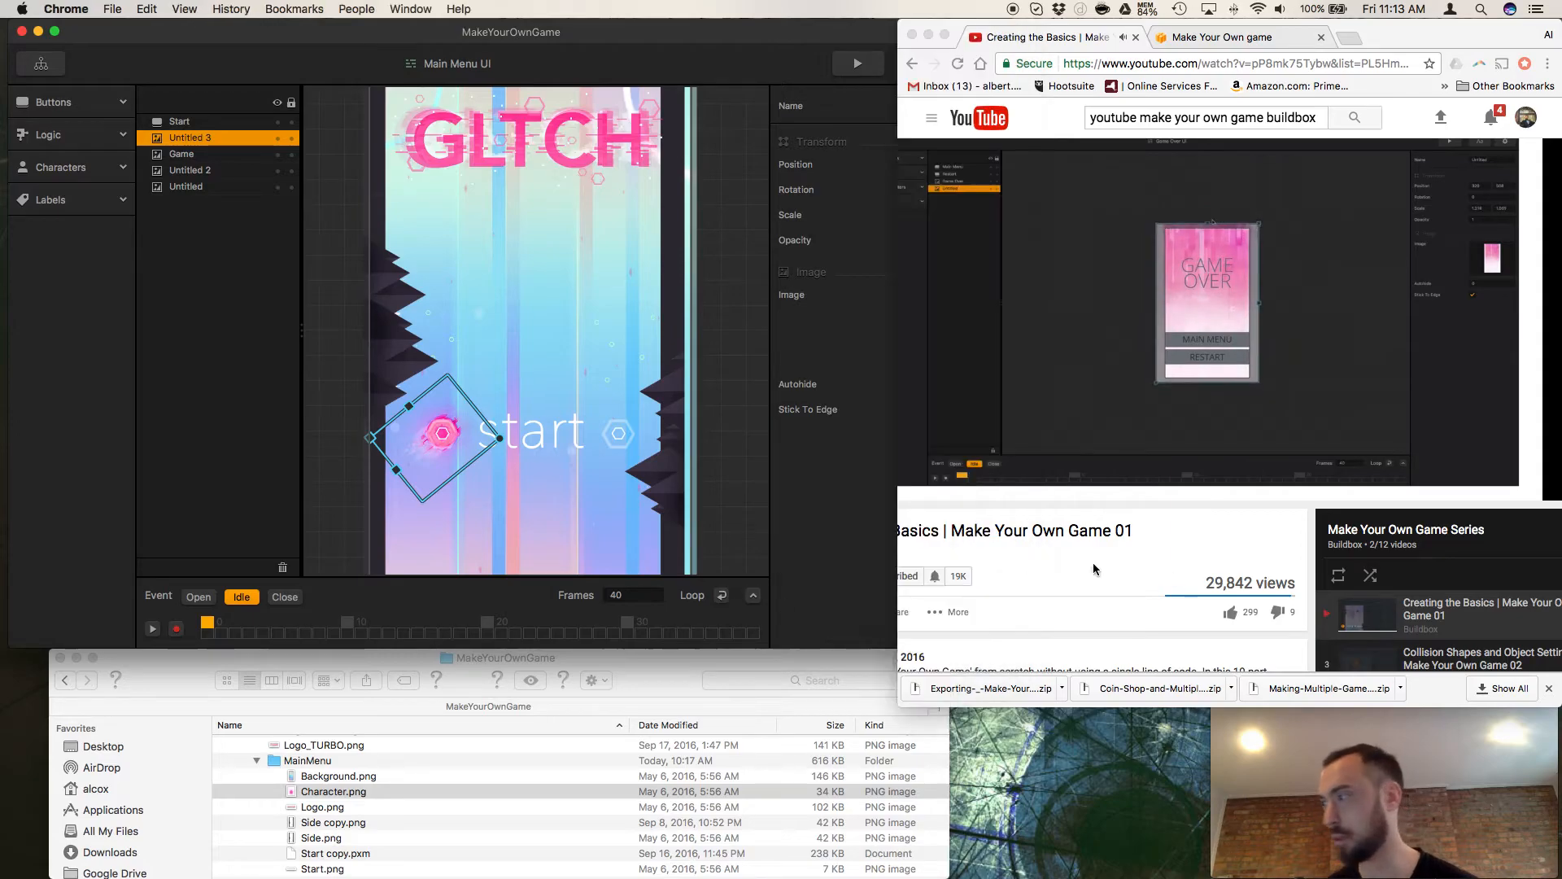
click(942, 433)
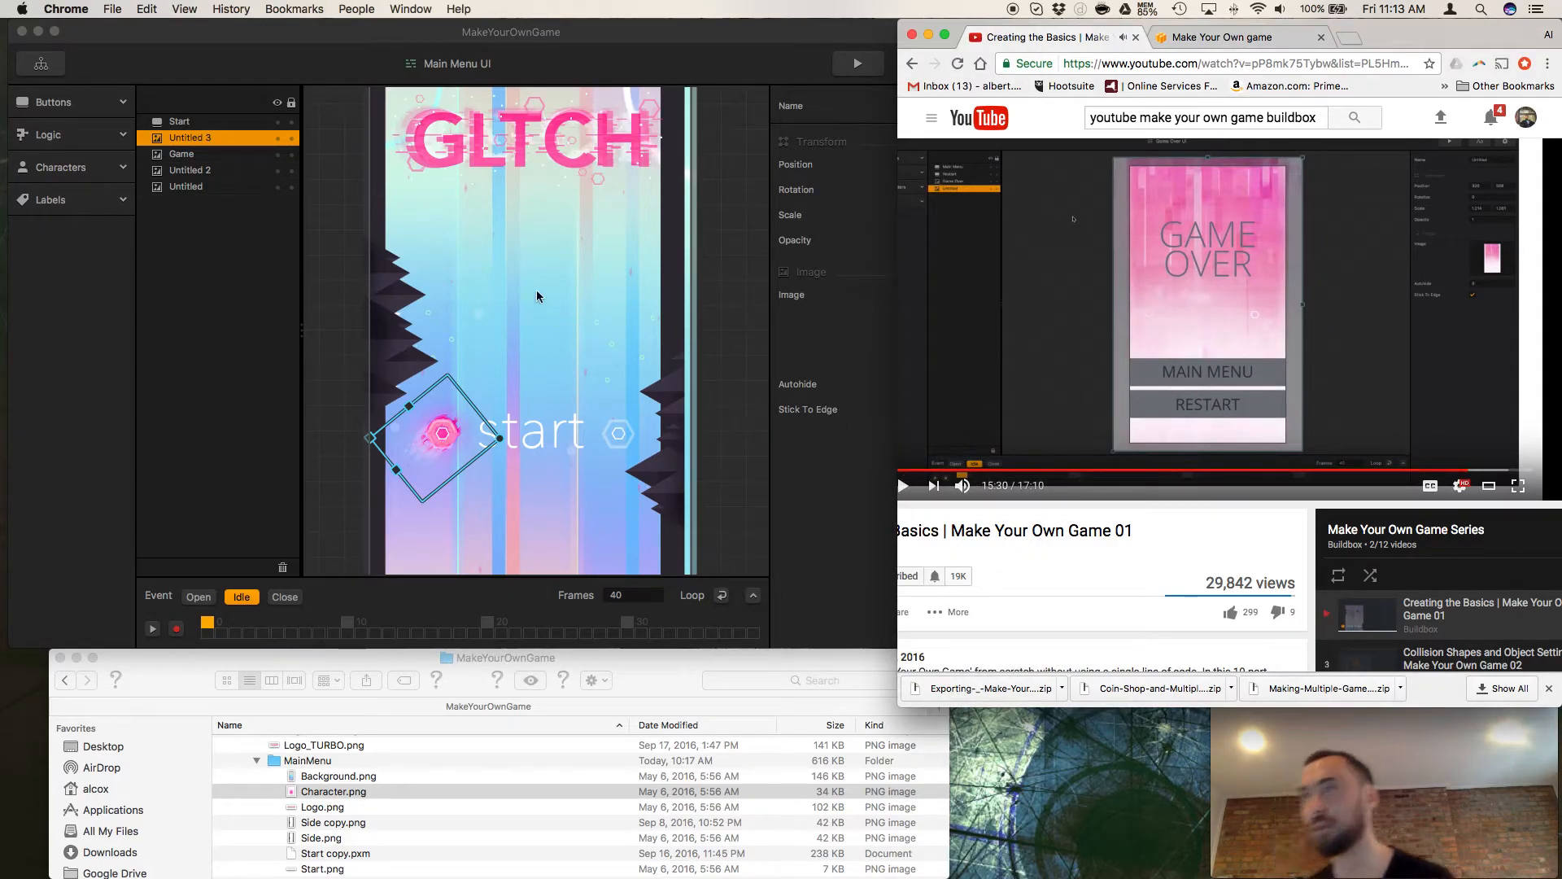
Open the Game Over UI from the Game Mind Map in Buildbox, and collapse the MainMenu folder in Finder.
click(41, 63)
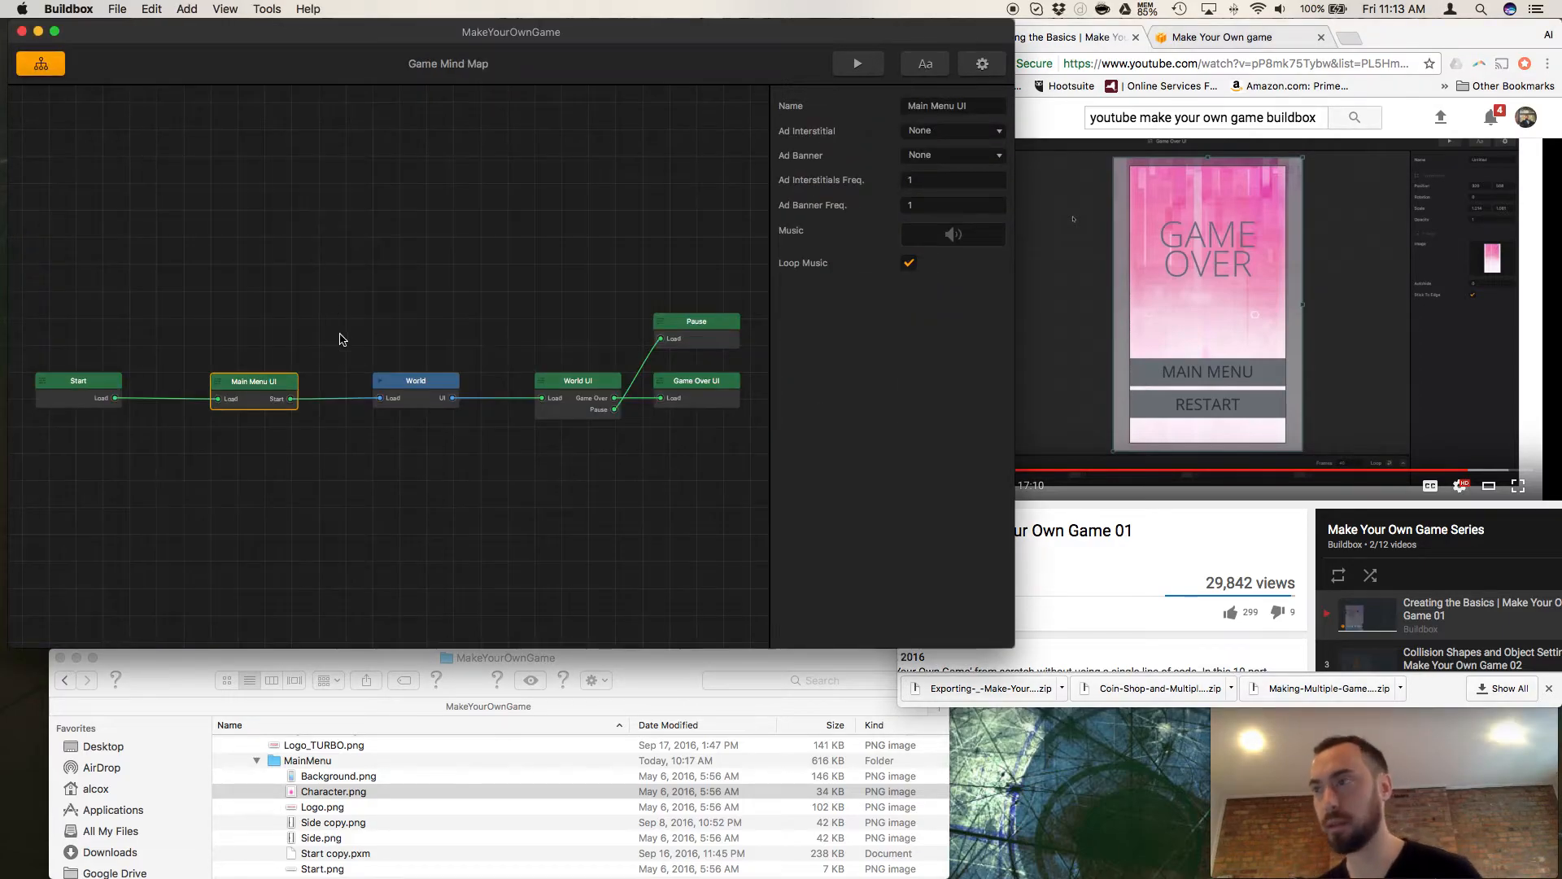
double_click(723, 397)
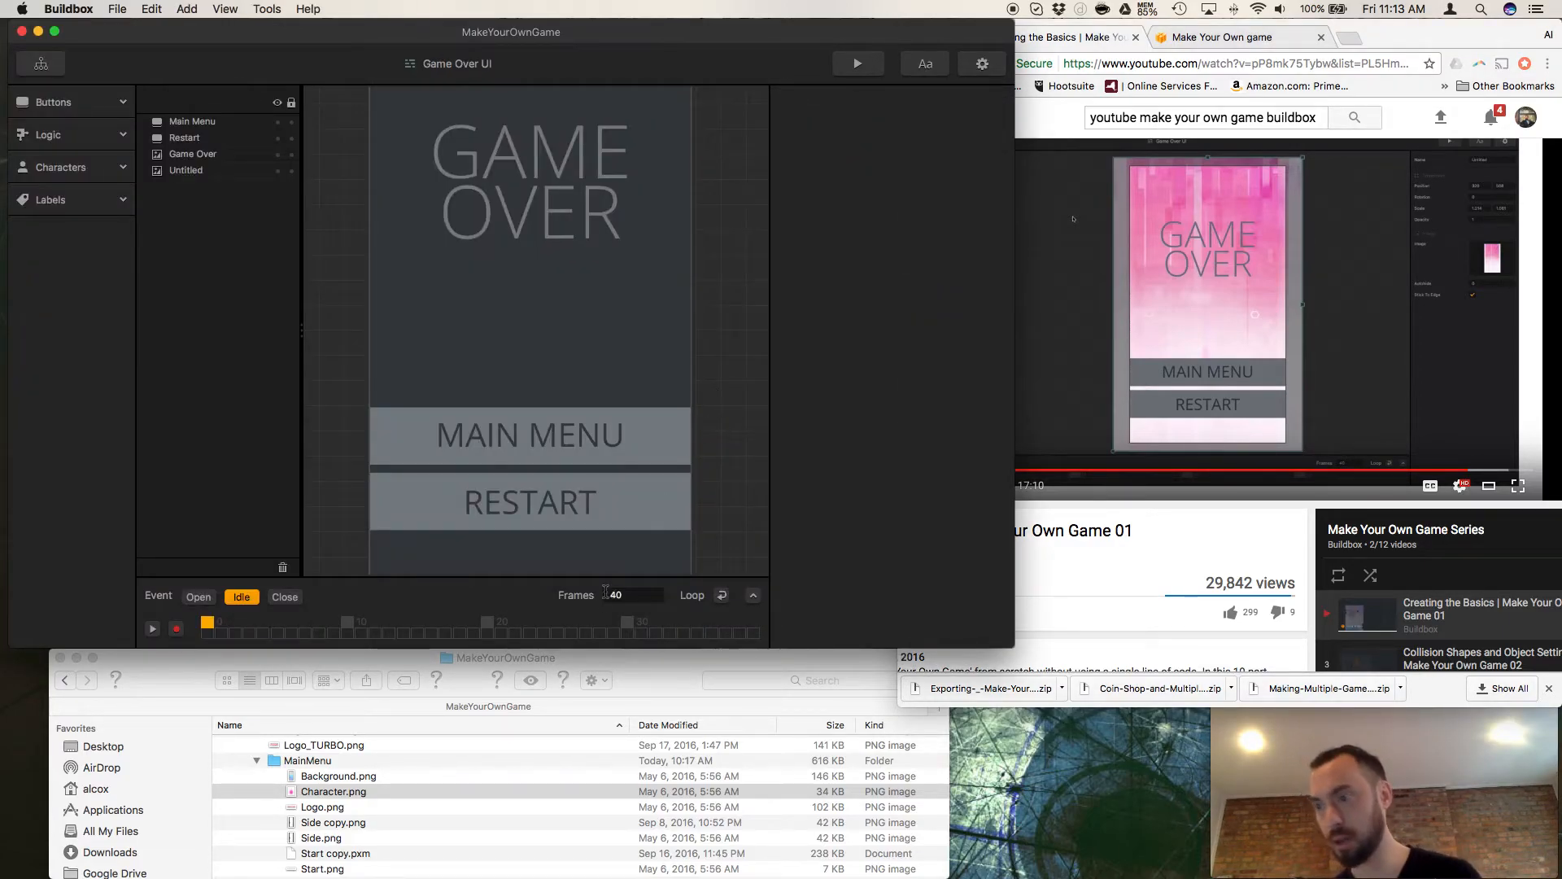
click(257, 761)
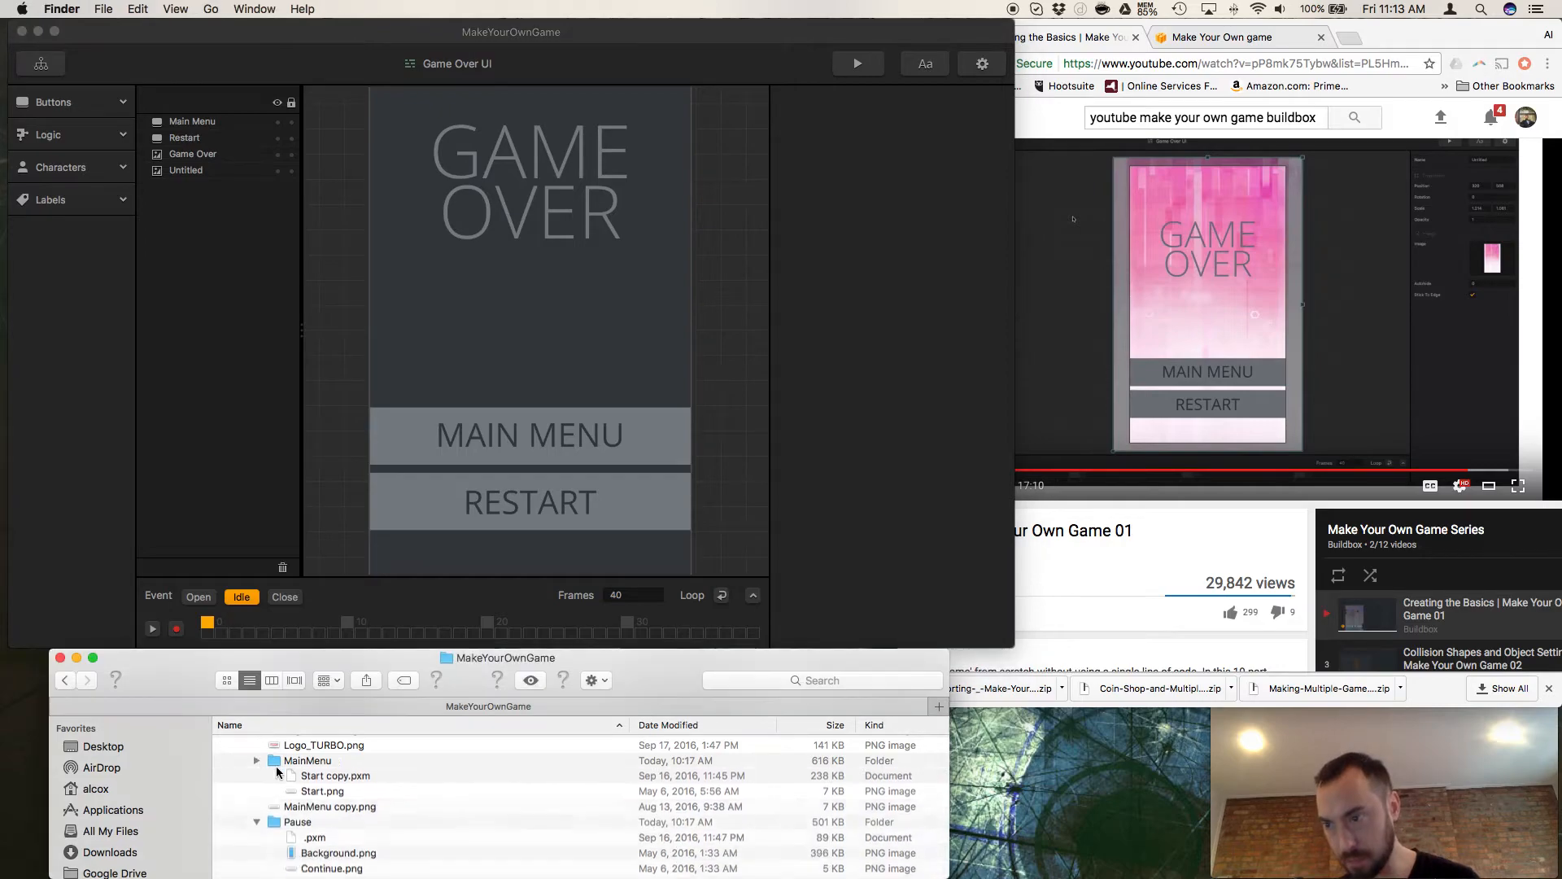
scroll(284, 773, down, 3)
scroll(261, 757, up, 1)
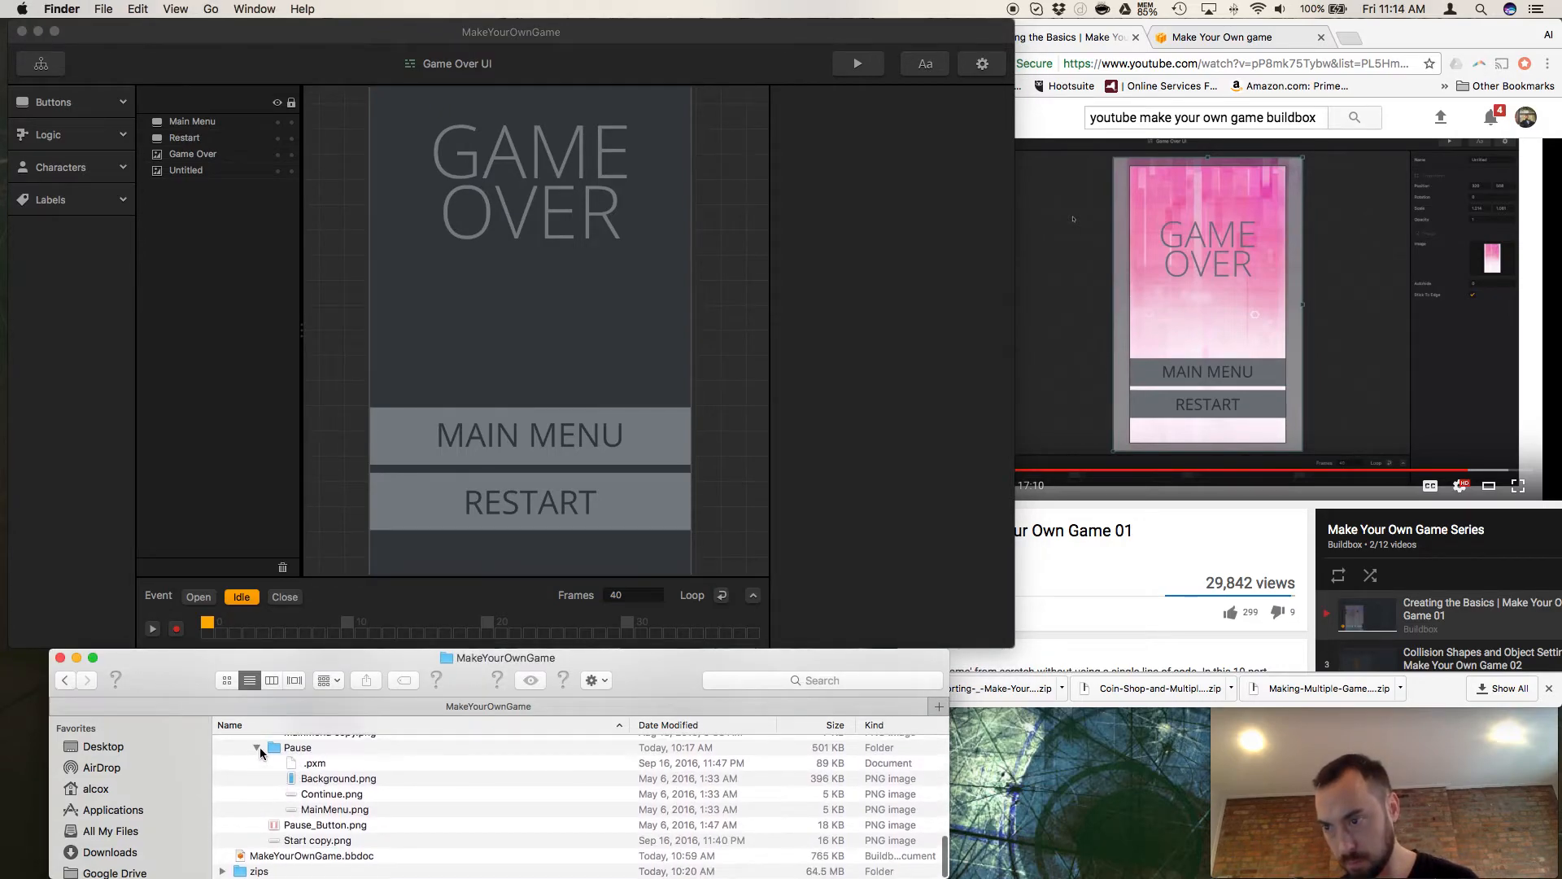
Collapse the Pause folder in Finder, pick Background.png in the Game_Over folder, and select the Untitled image in Buildbox's Game Over UI.
click(257, 748)
scroll(270, 805, up, 6)
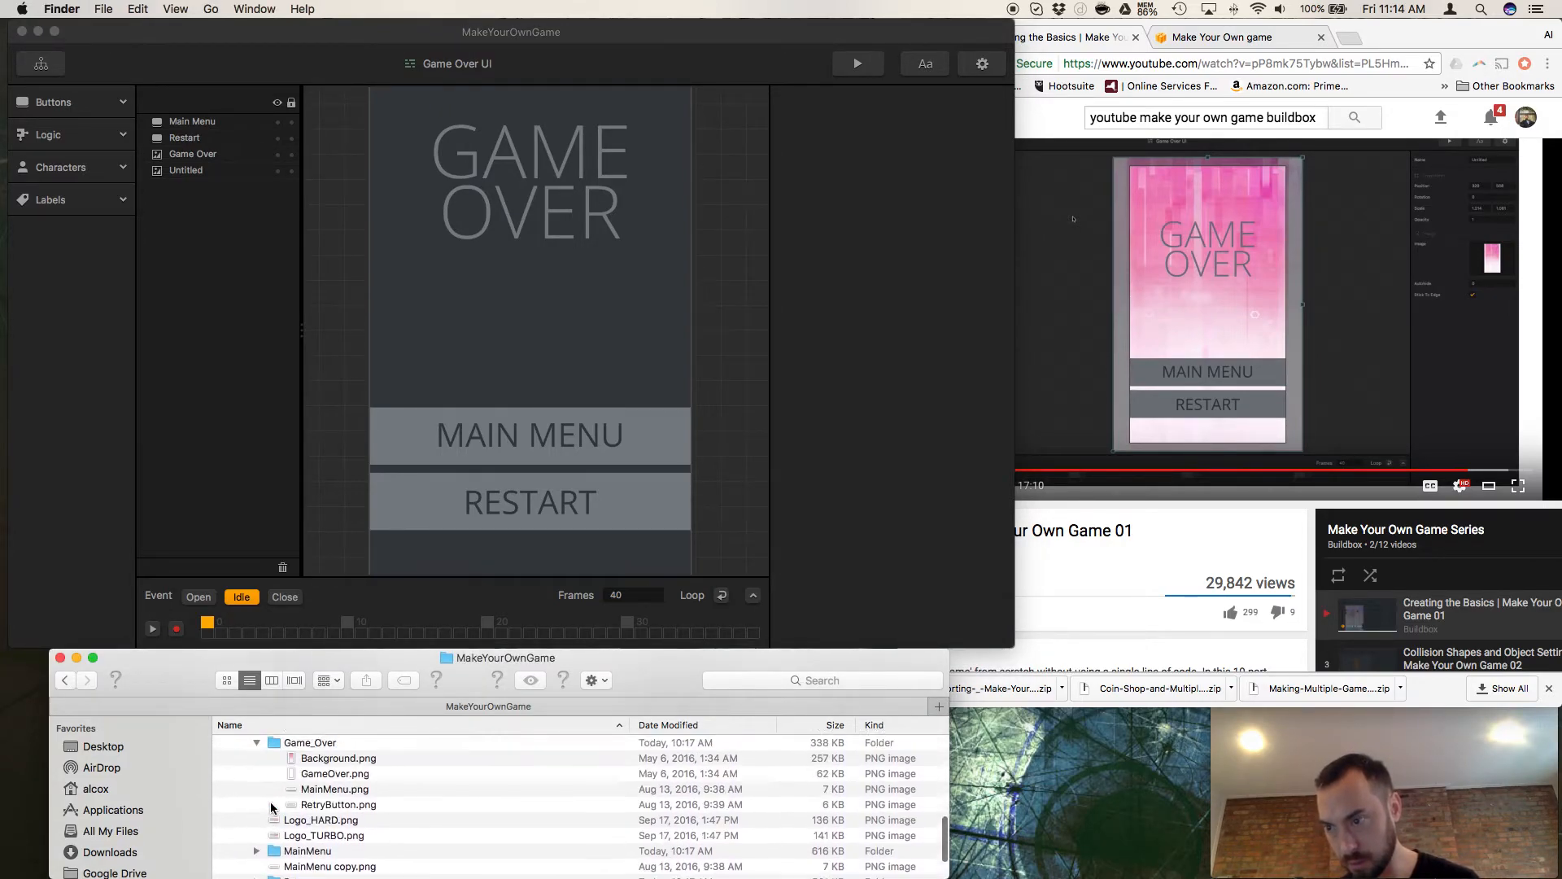
scroll(271, 805, down, 4)
click(308, 802)
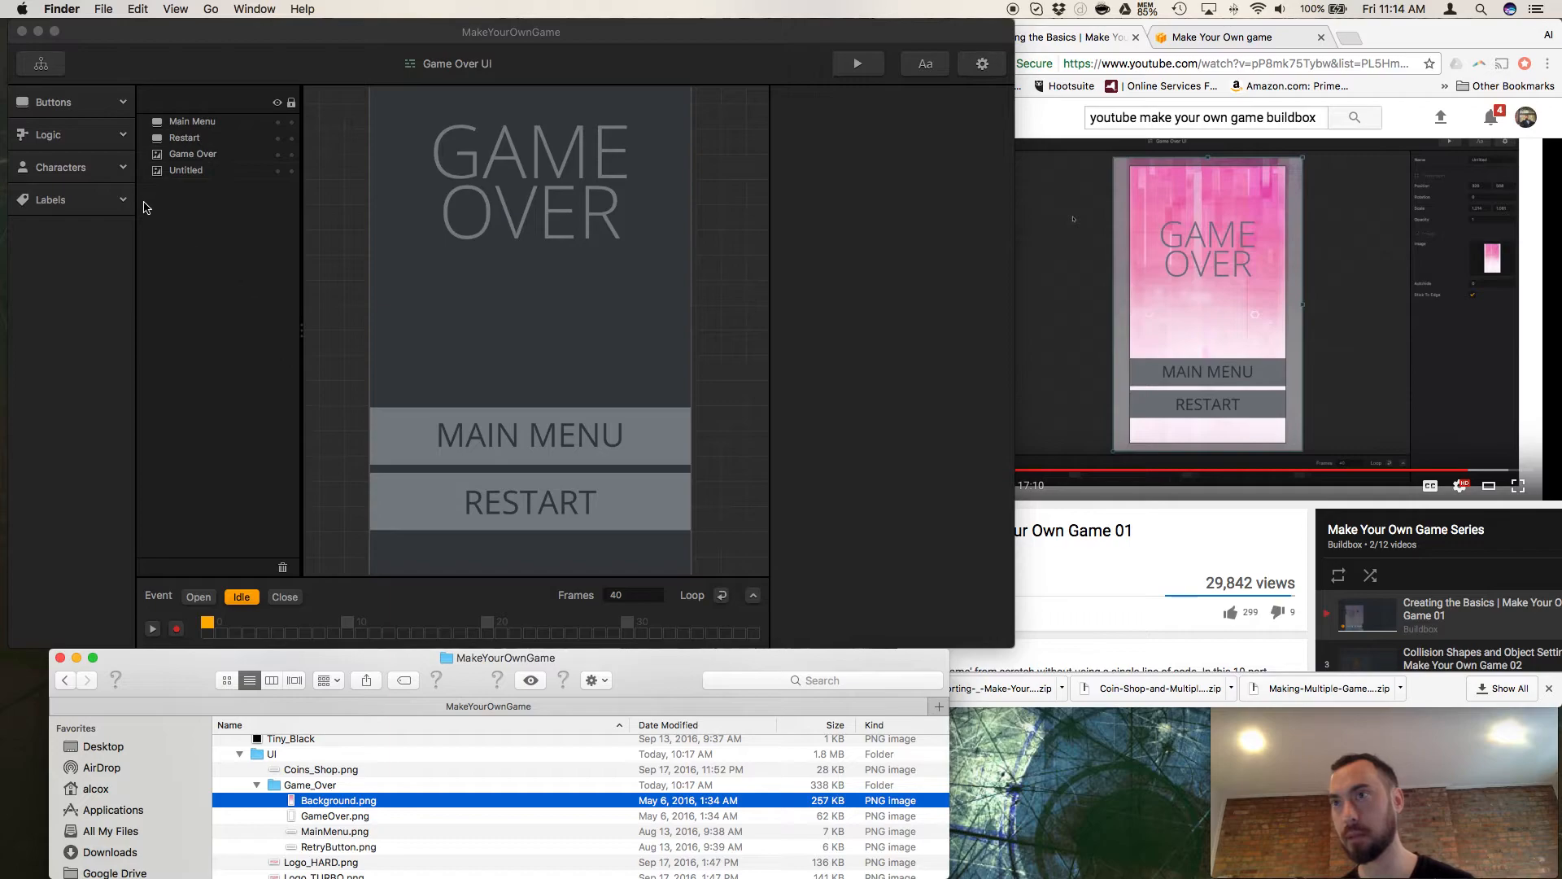
click(197, 172)
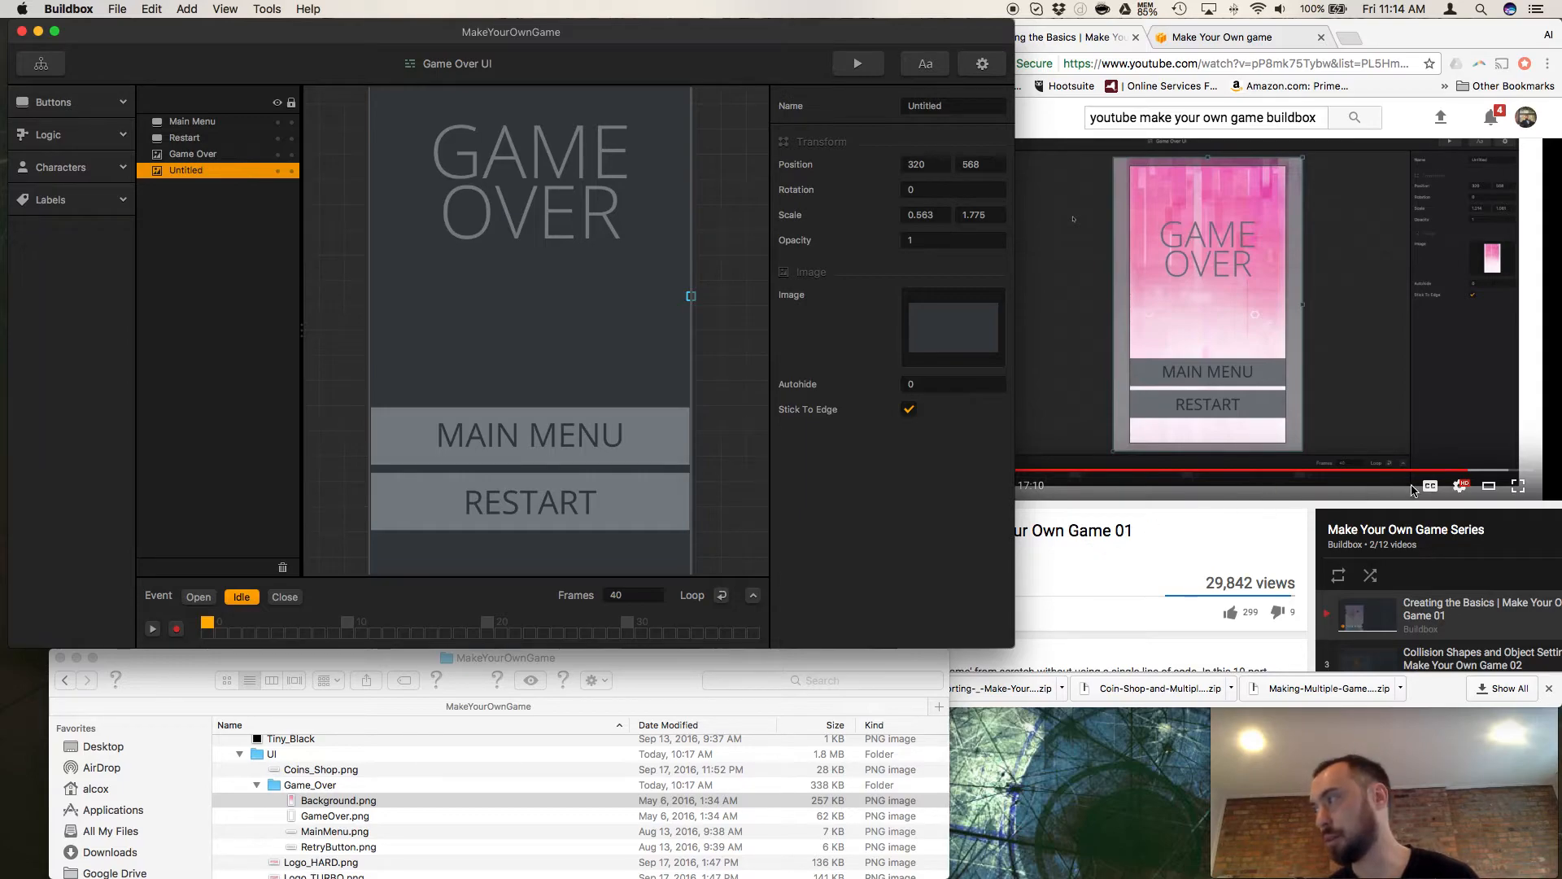
Switch to Chrome to review the tutorial video at 15:24, and try to assign Background.png to the Untitled image in Buildbox.
click(1452, 480)
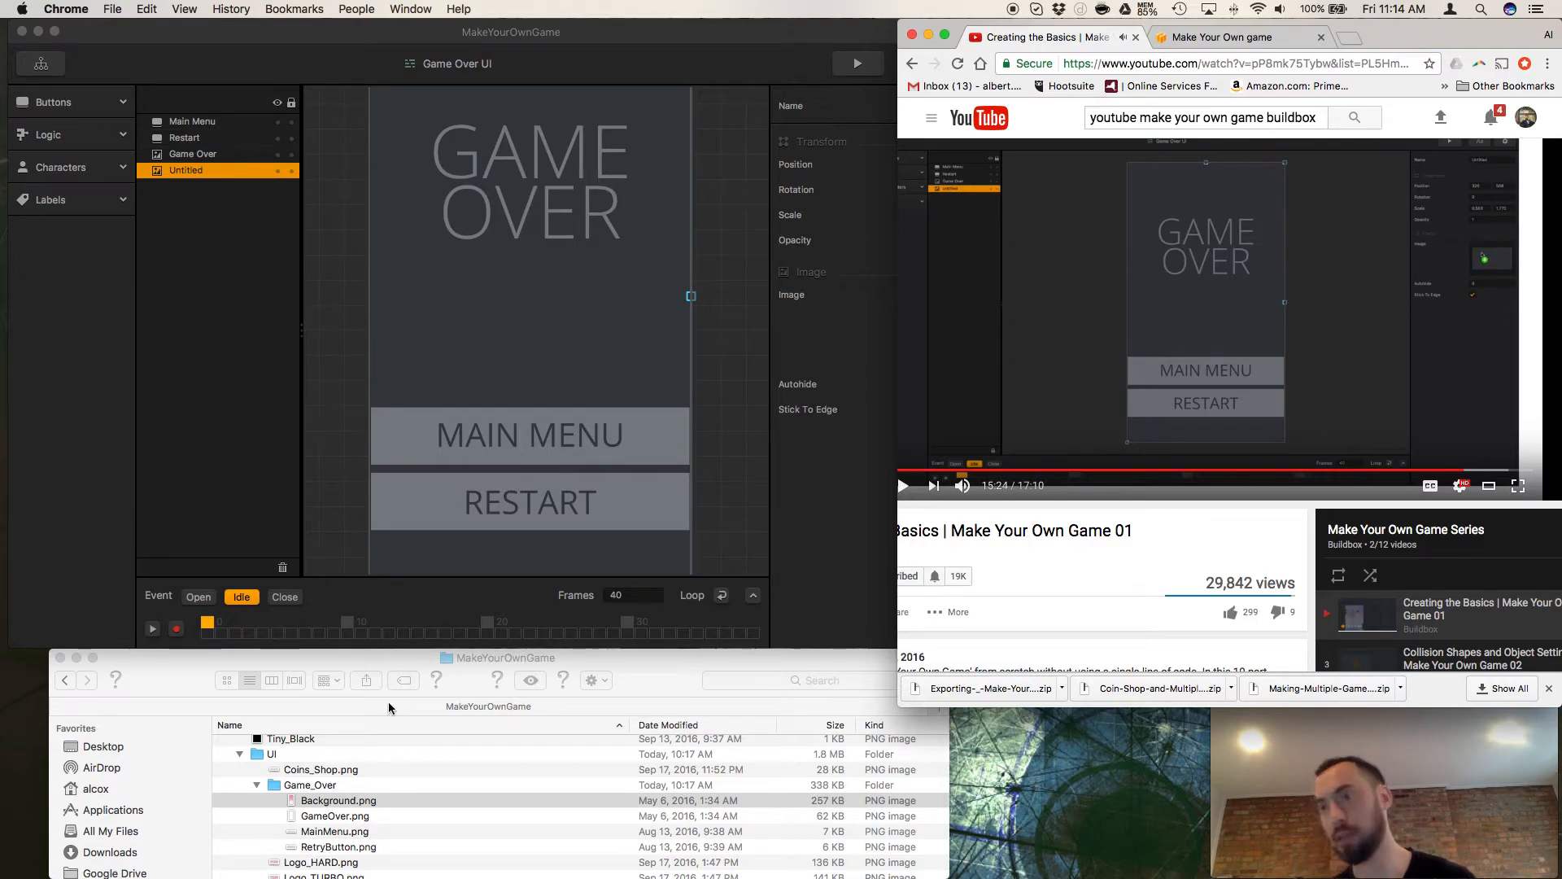
drag(326, 801, 397, 783)
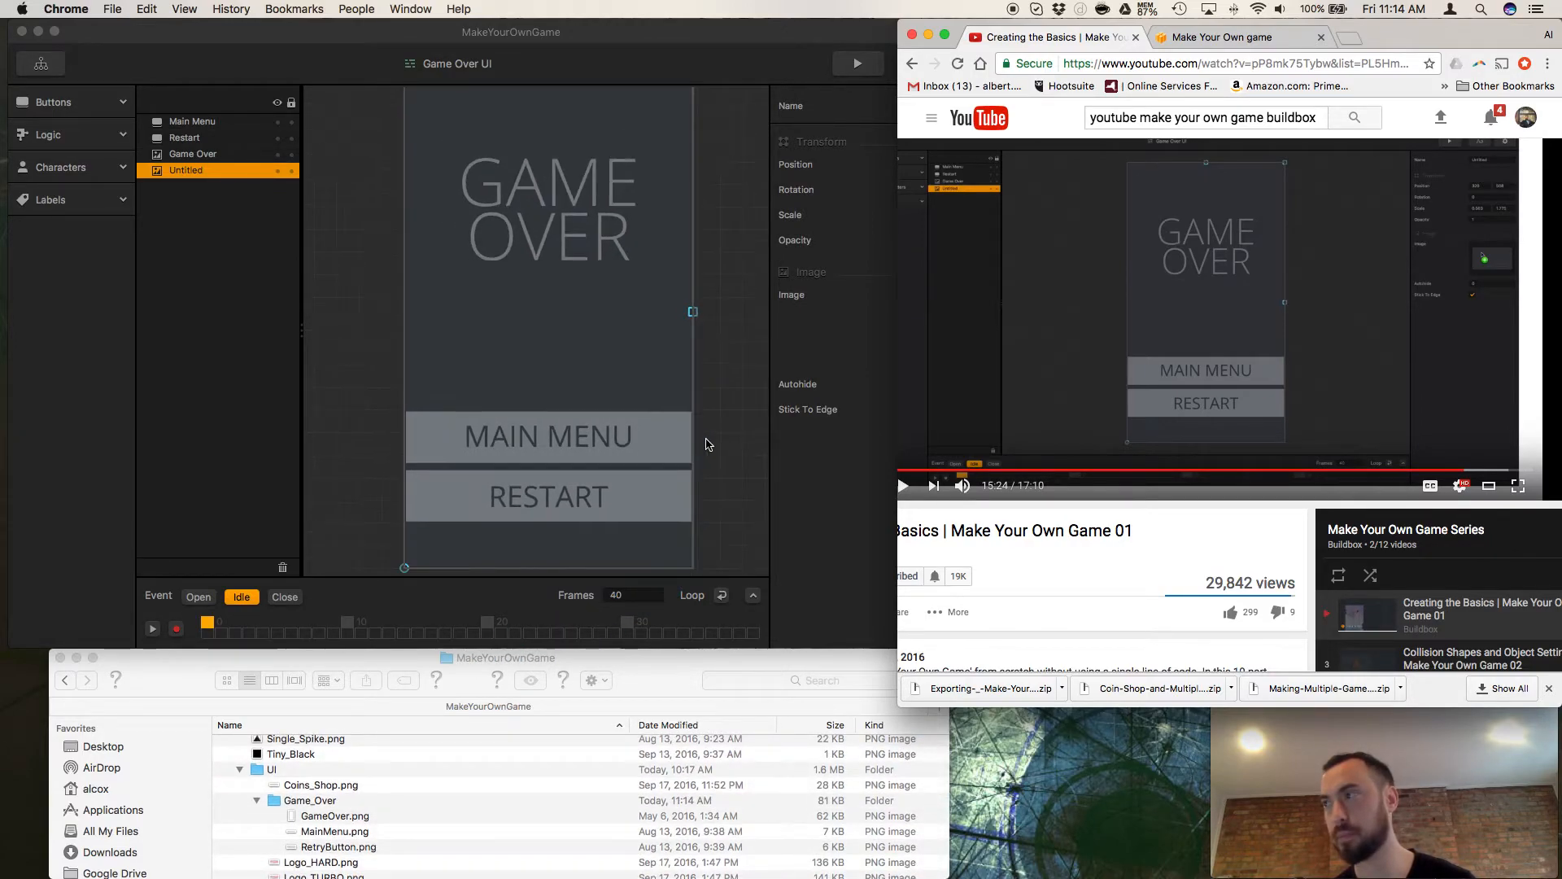
click(812, 447)
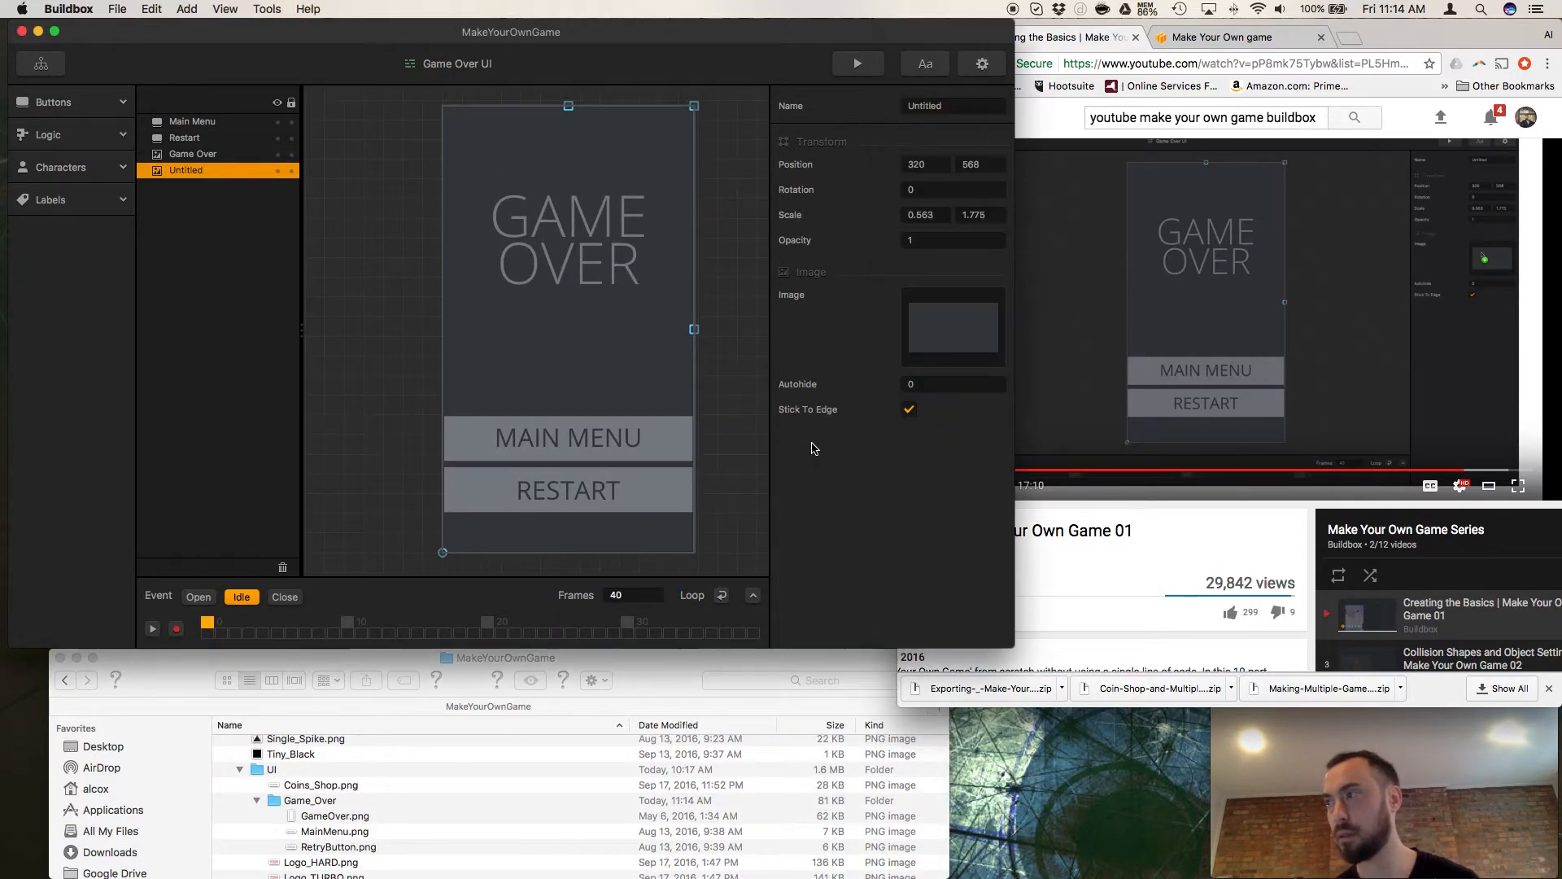
Preview GameOver.png from the Game_Over folder in Finder and set it as the Game Over element's image in Buildbox.
click(318, 817)
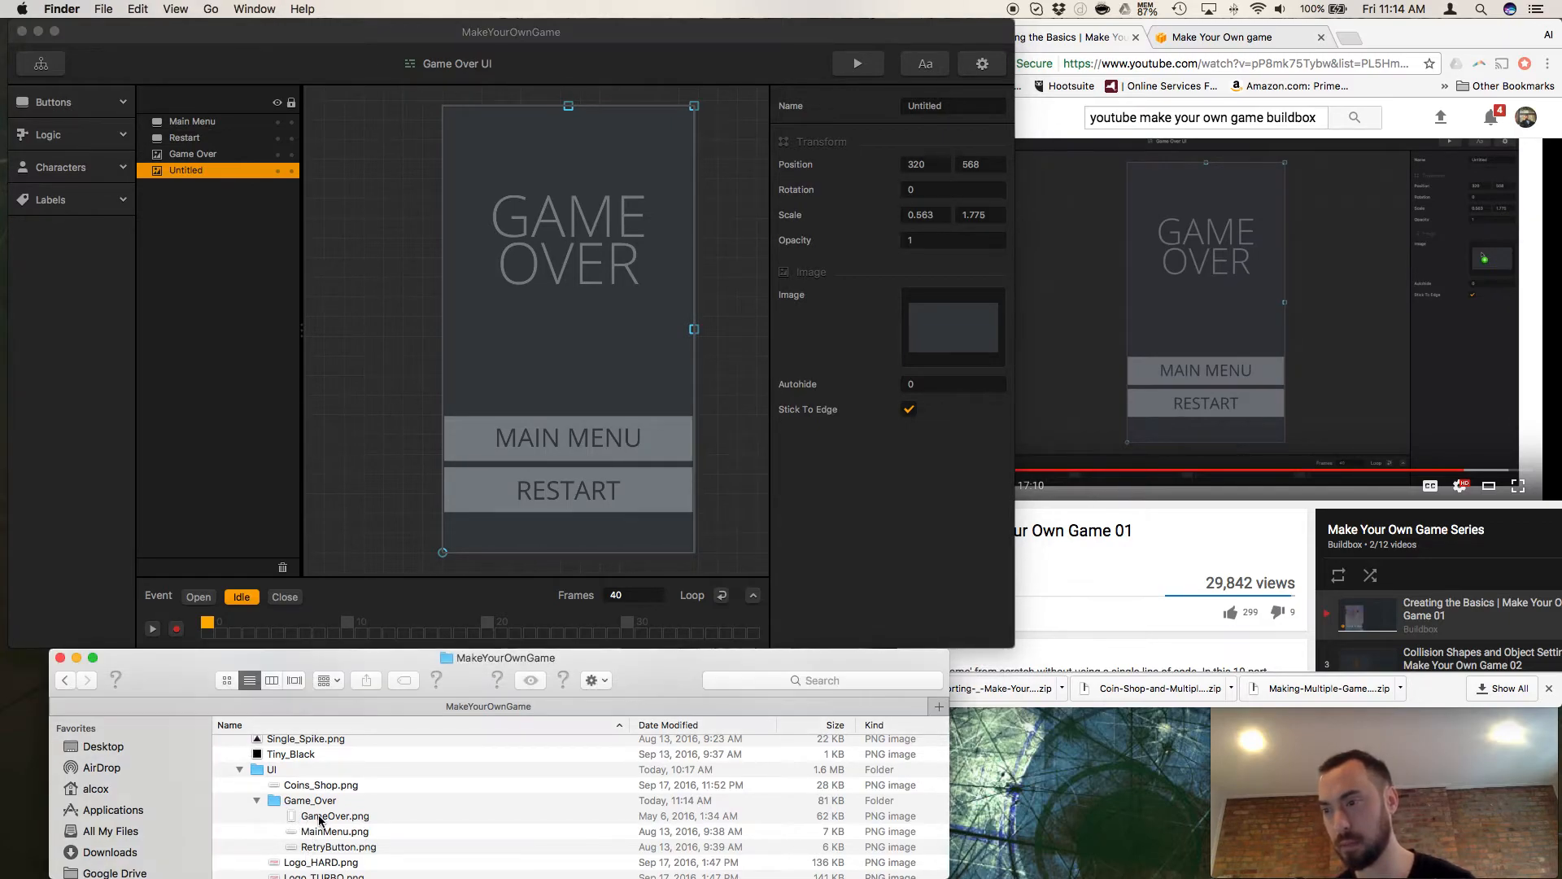
key(space)
key(space)
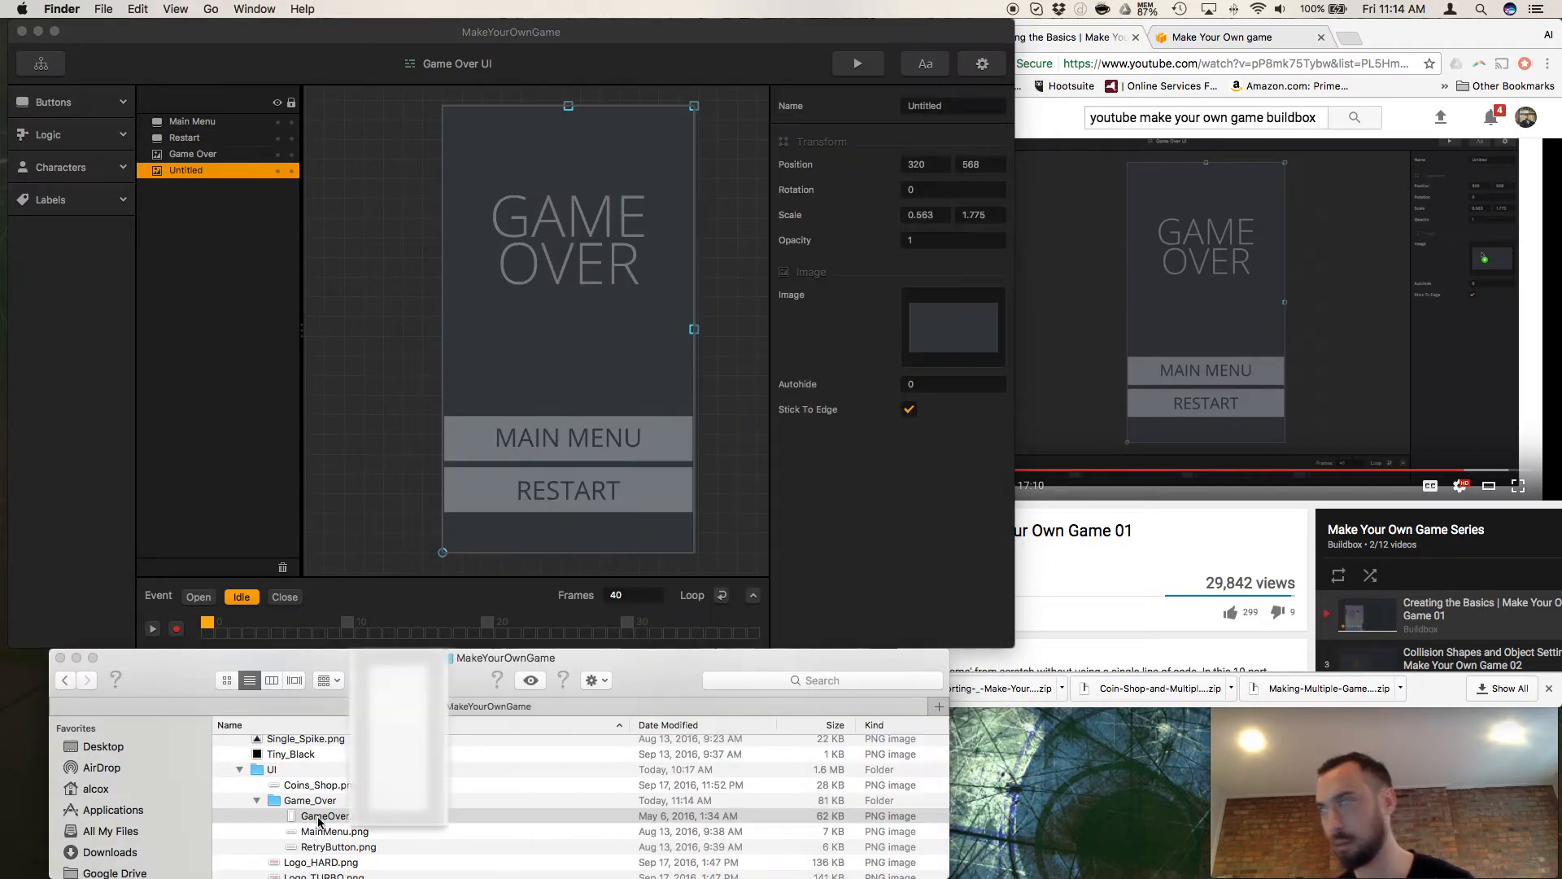
click(192, 154)
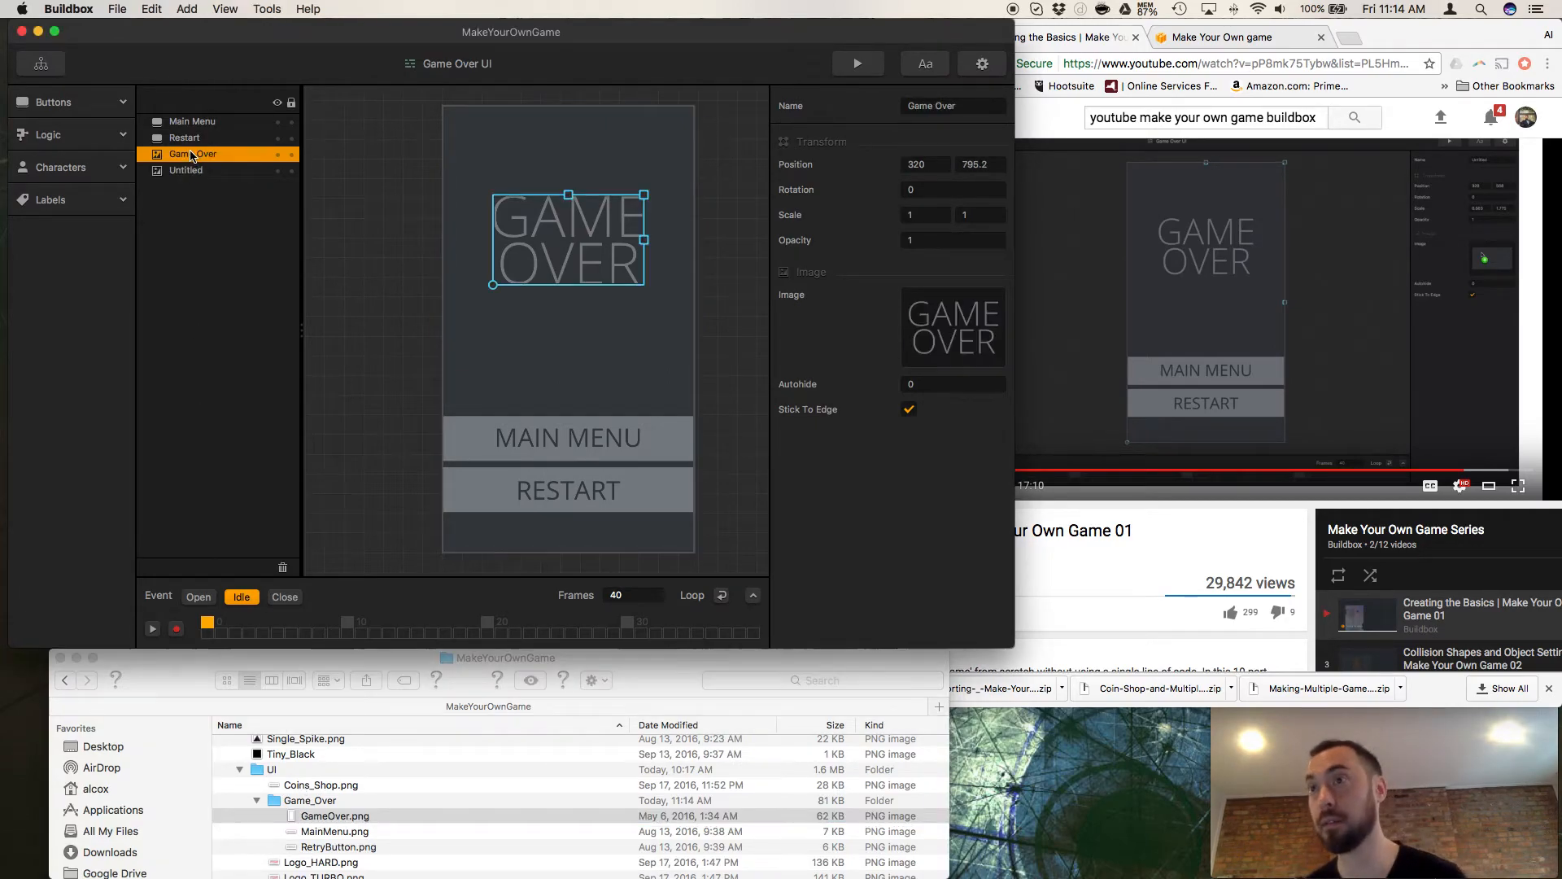
click(315, 817)
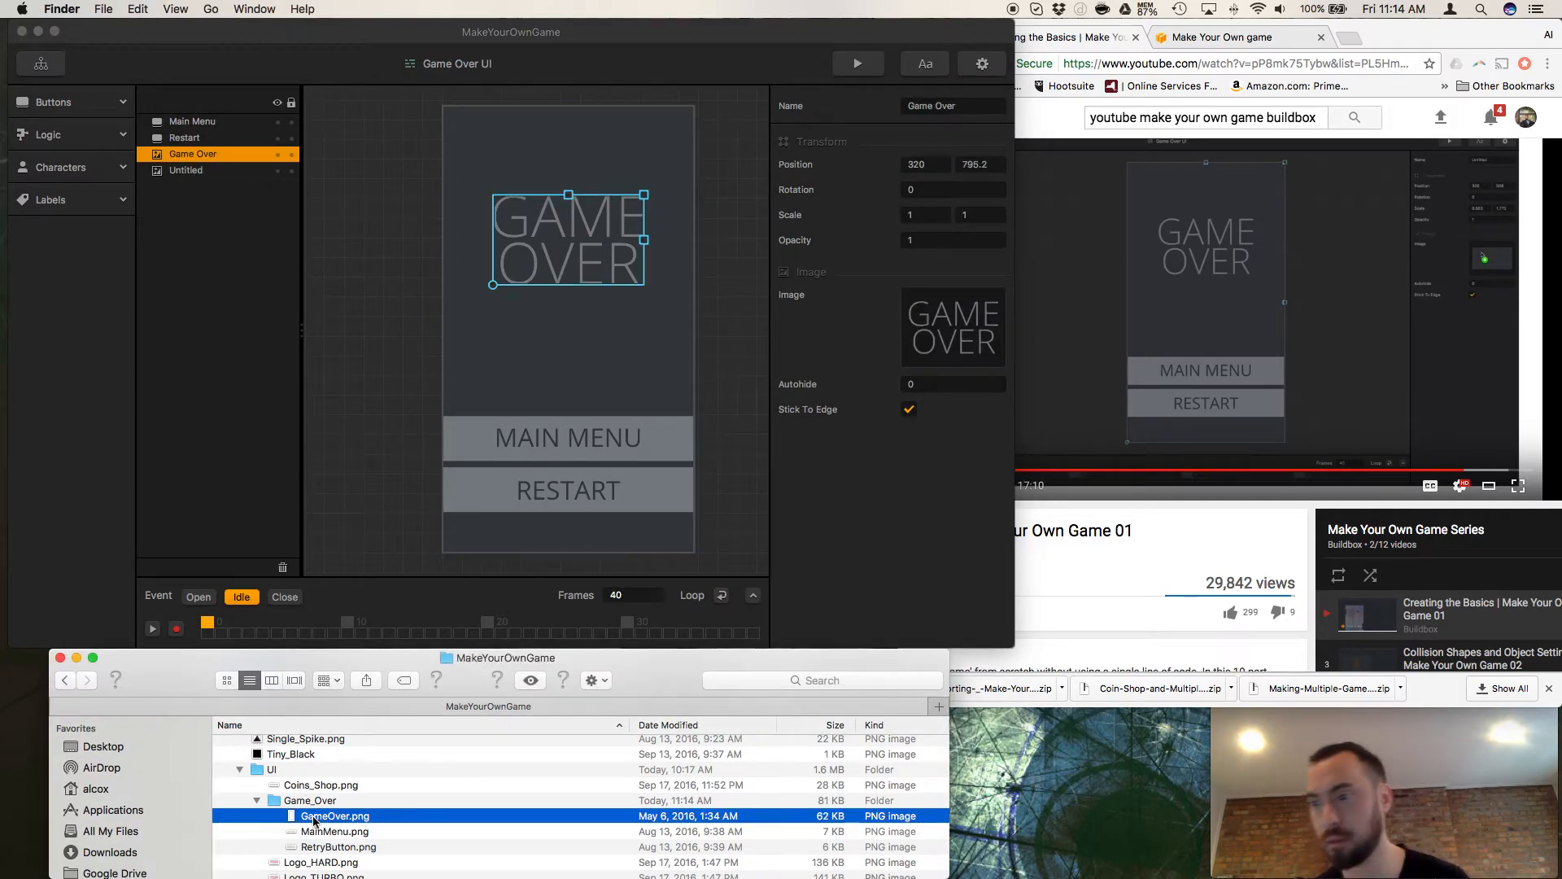
click(943, 380)
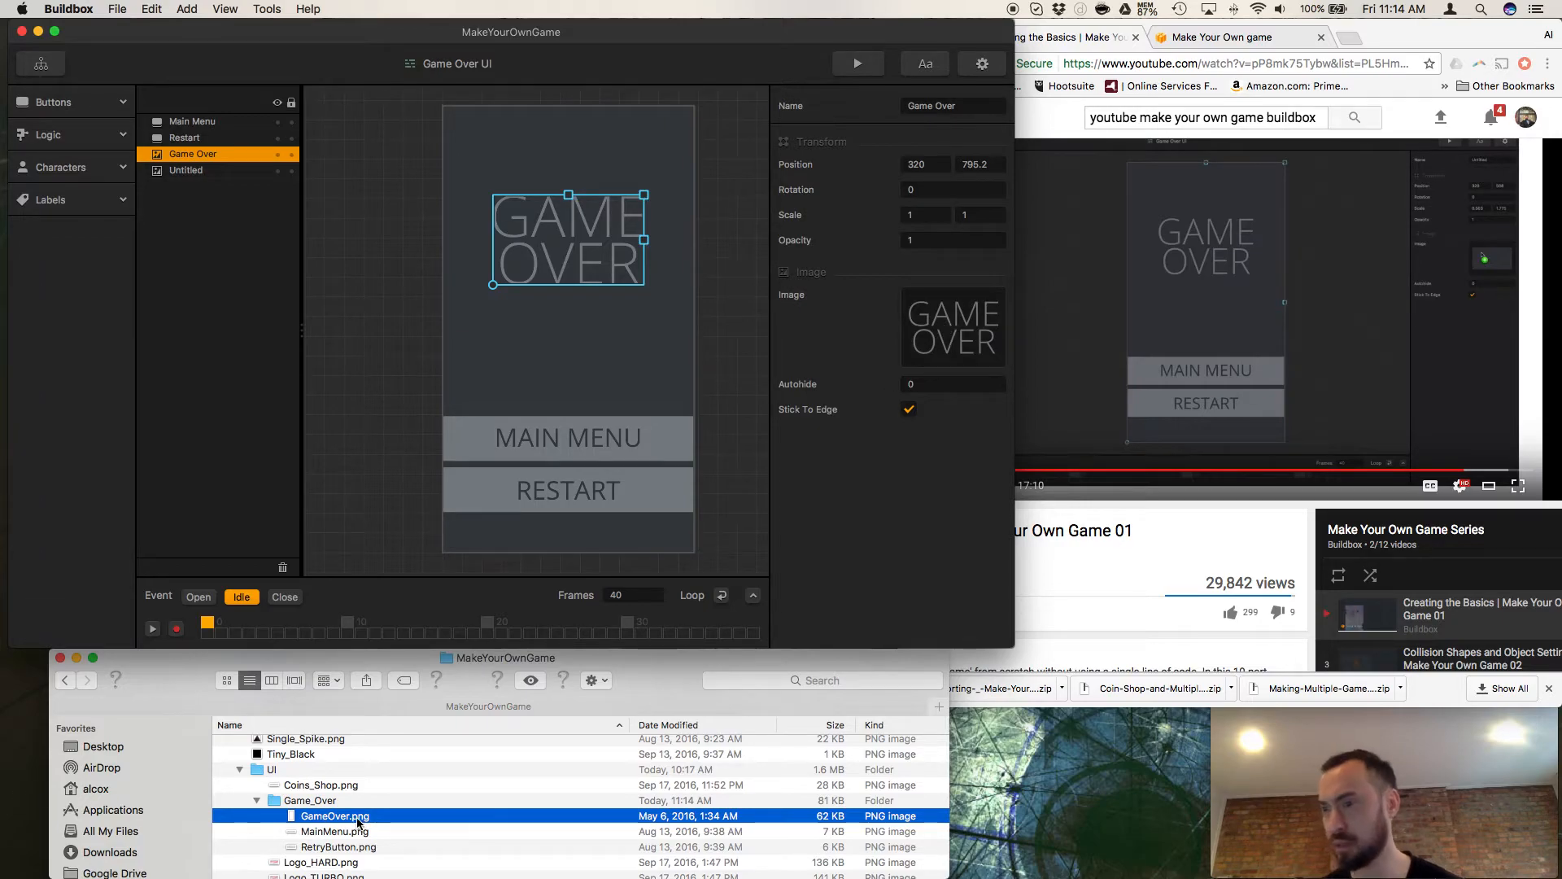
click(330, 817)
key(space)
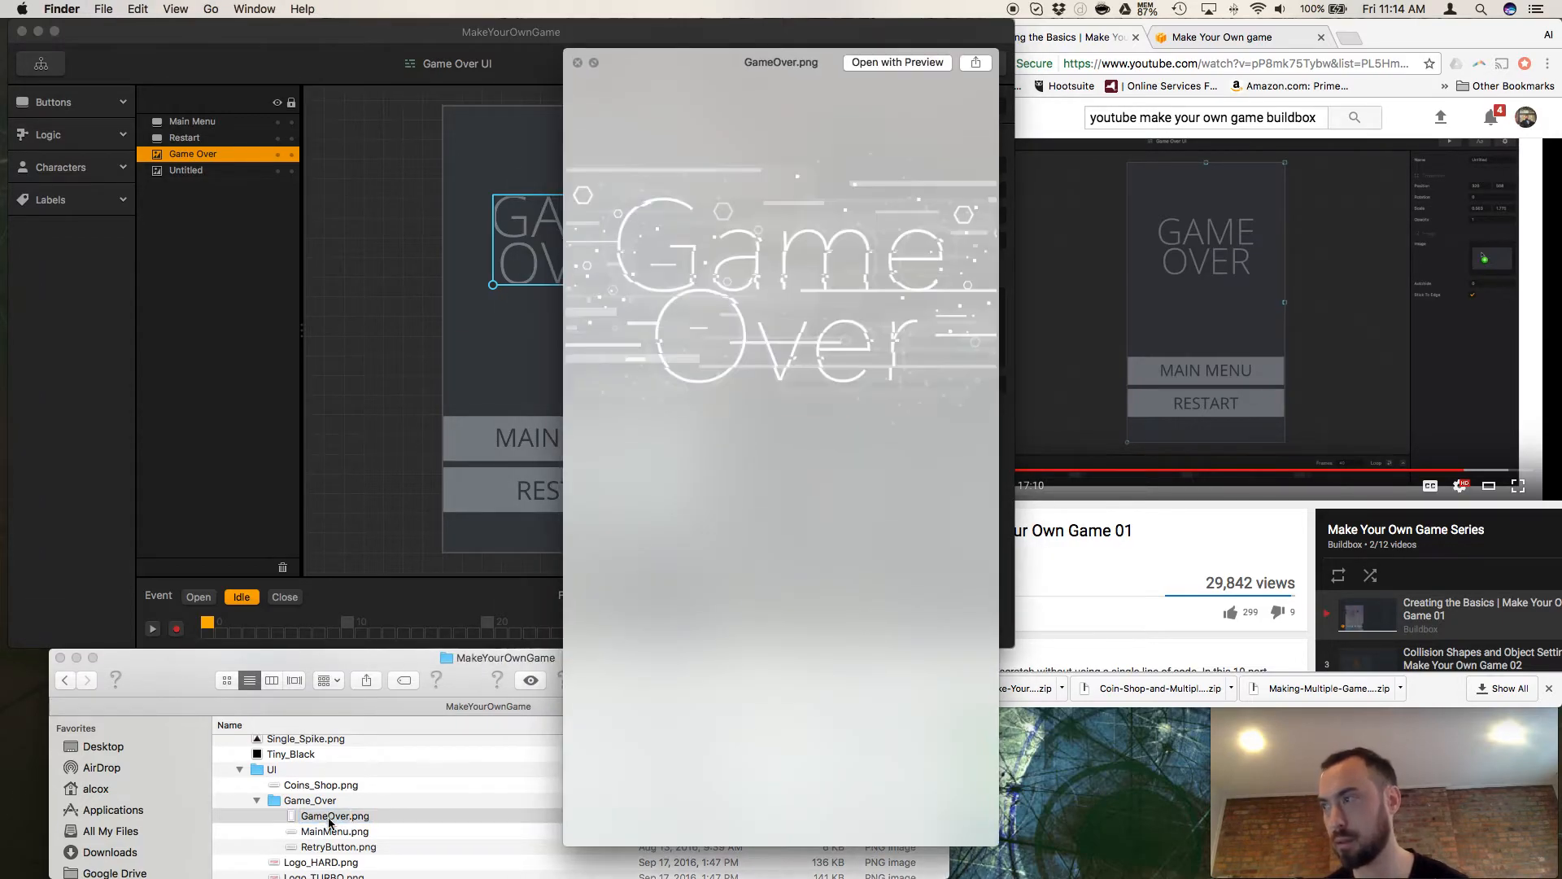
key(space)
drag(315, 822, 937, 332)
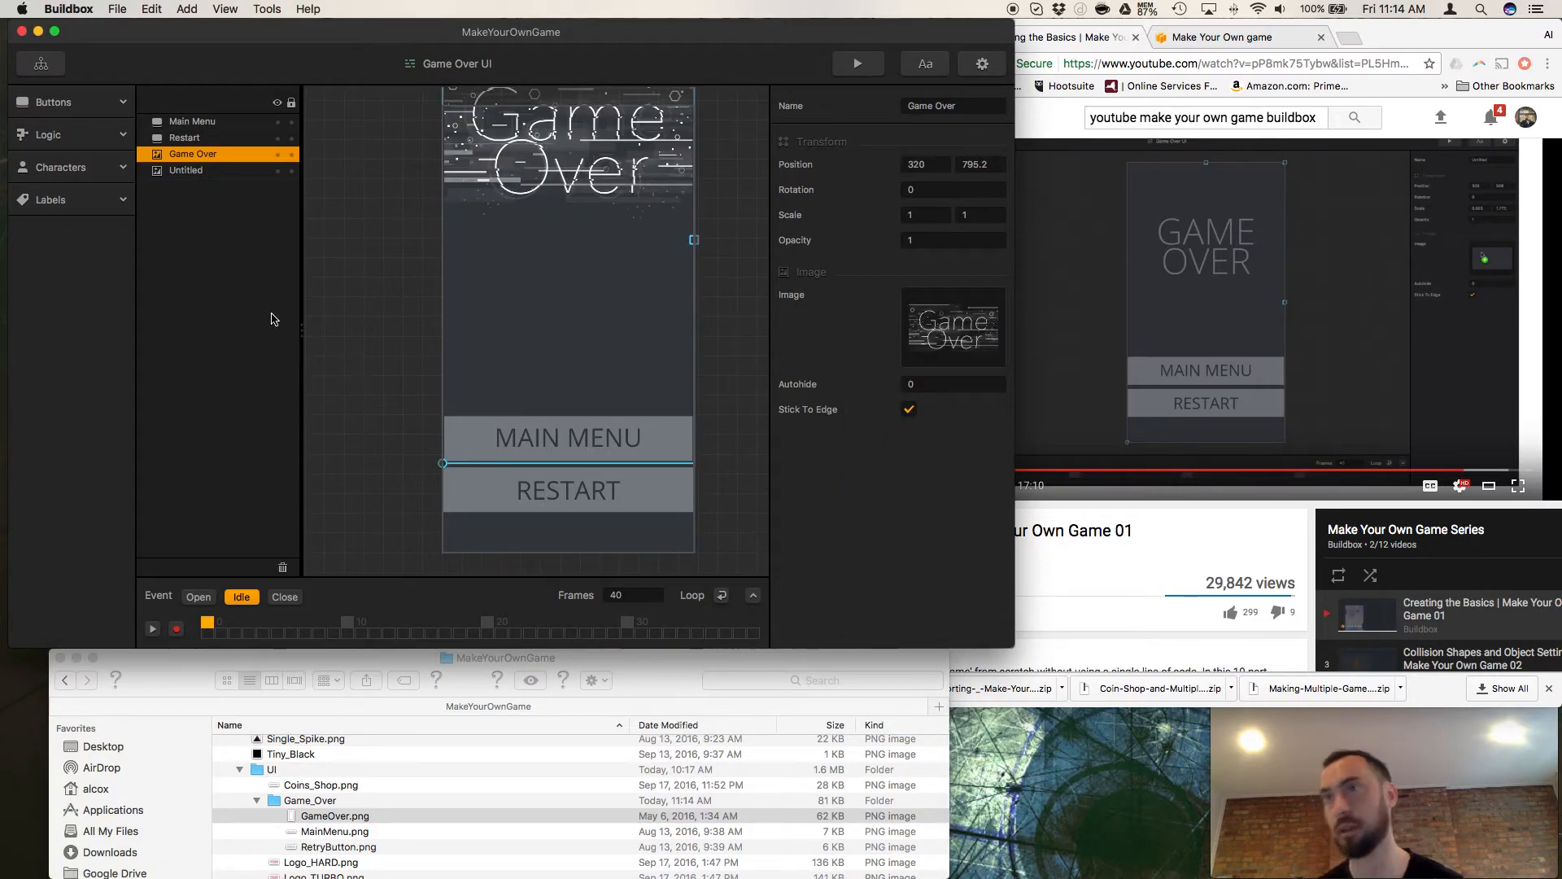
Look through the project folders in Finder for the Untitled element's background graphic, previewing GameOver.png, MainMenu.png and the logo files.
click(224, 174)
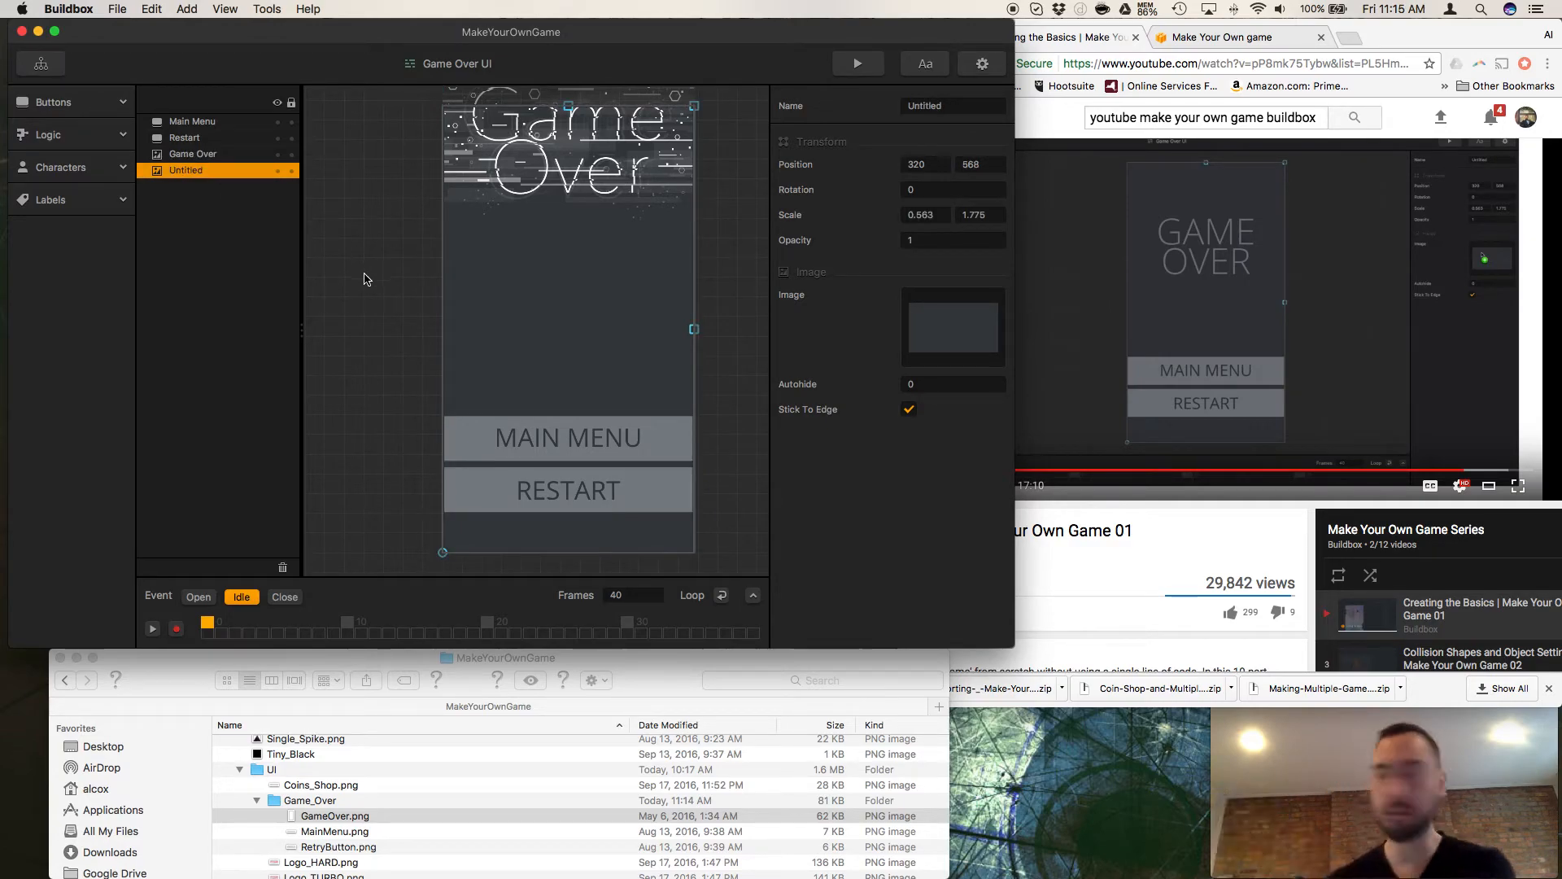
scroll(342, 842, down, 1)
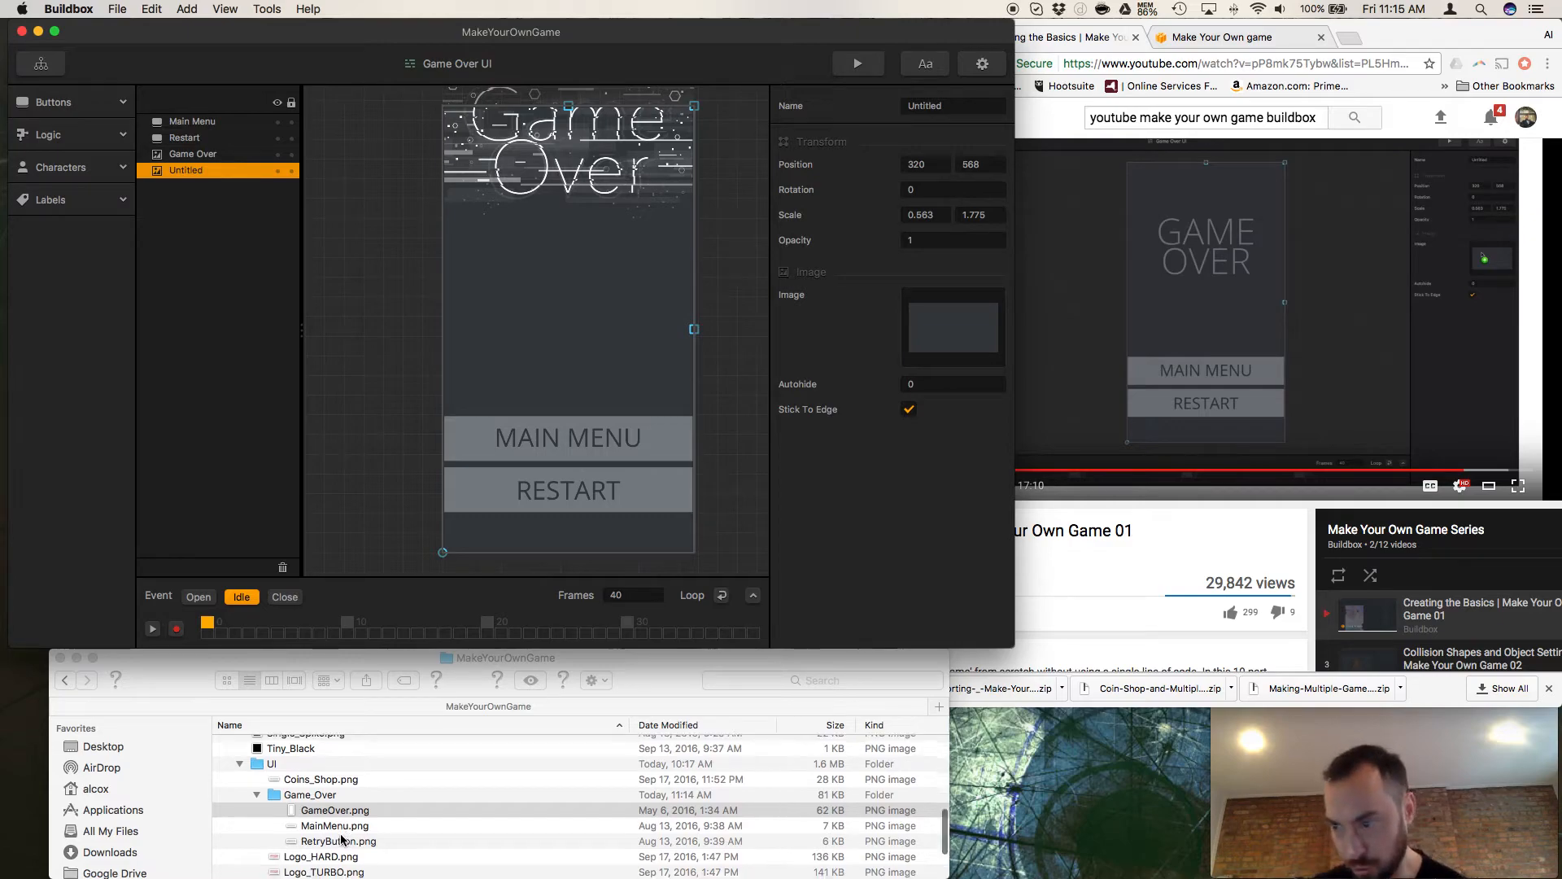
scroll(335, 818, up, 10)
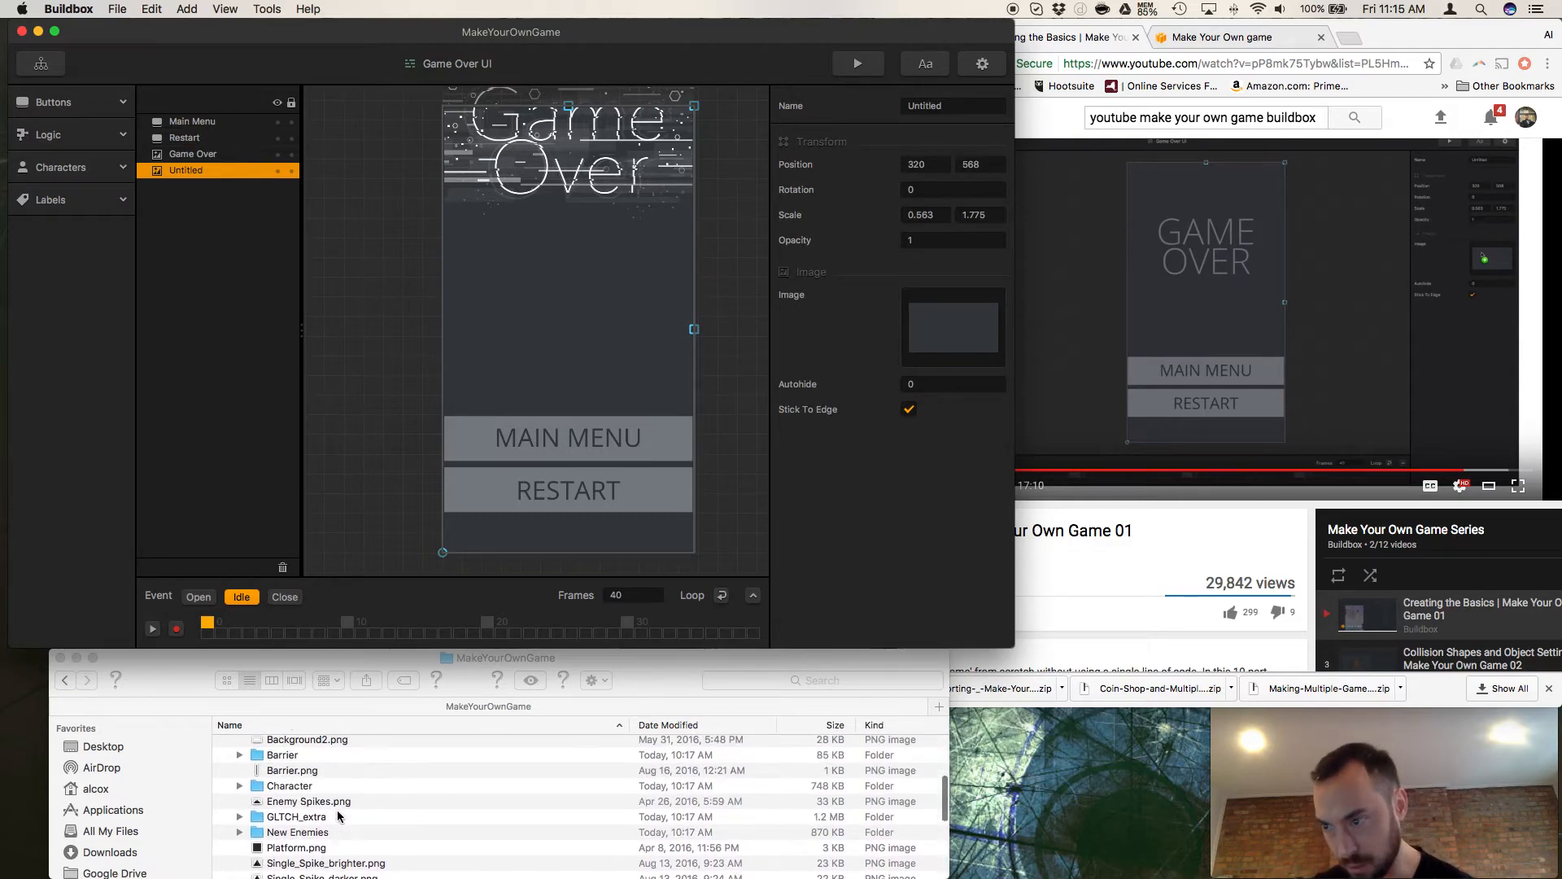
scroll(339, 814, down, 5)
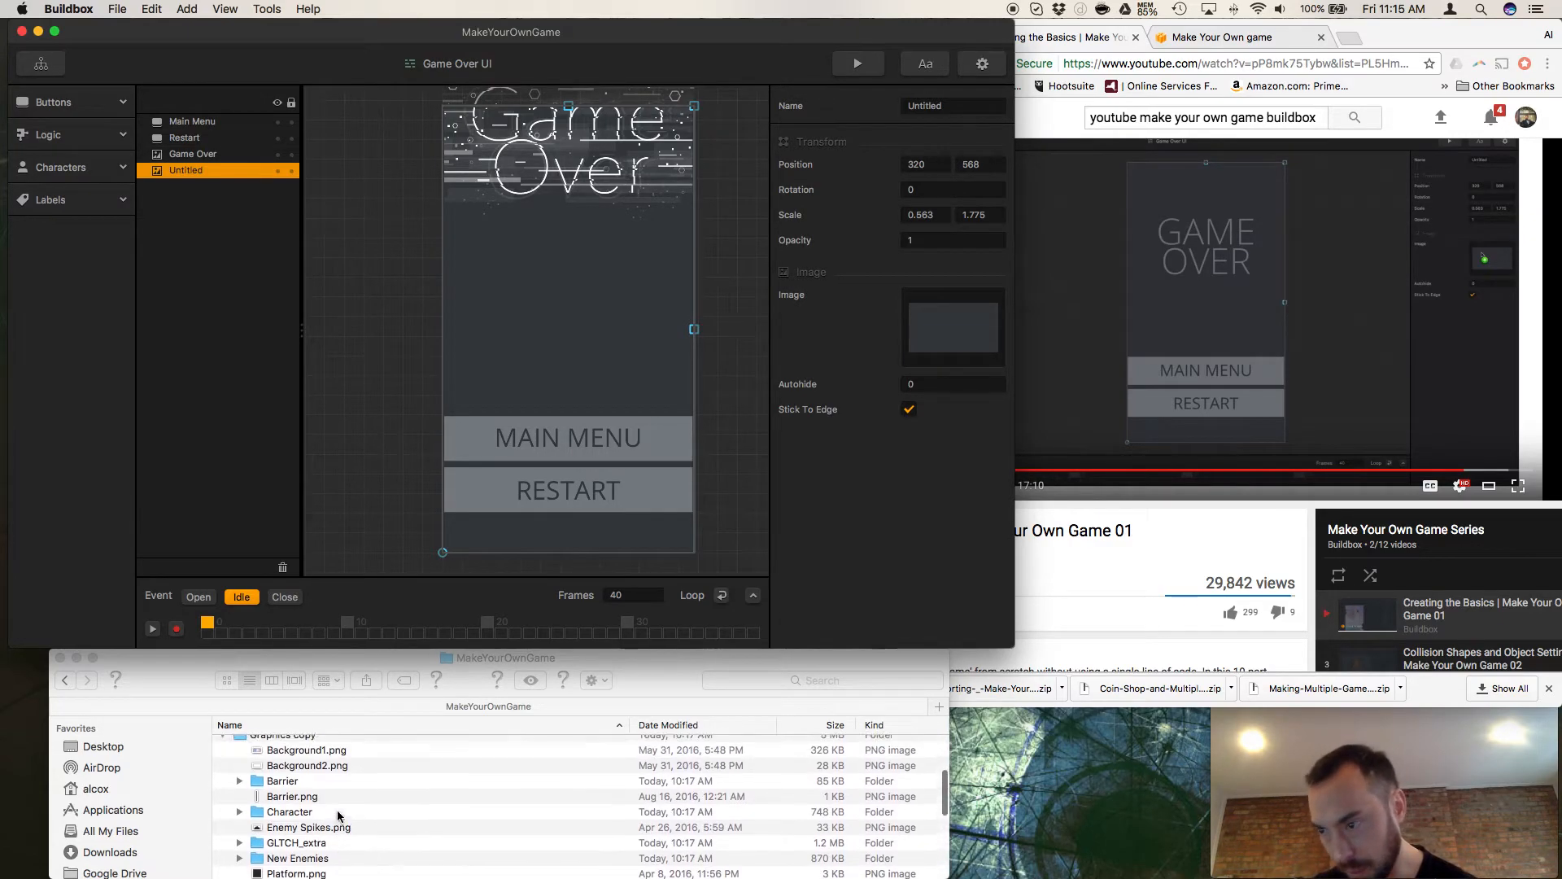
scroll(337, 814, down, 6)
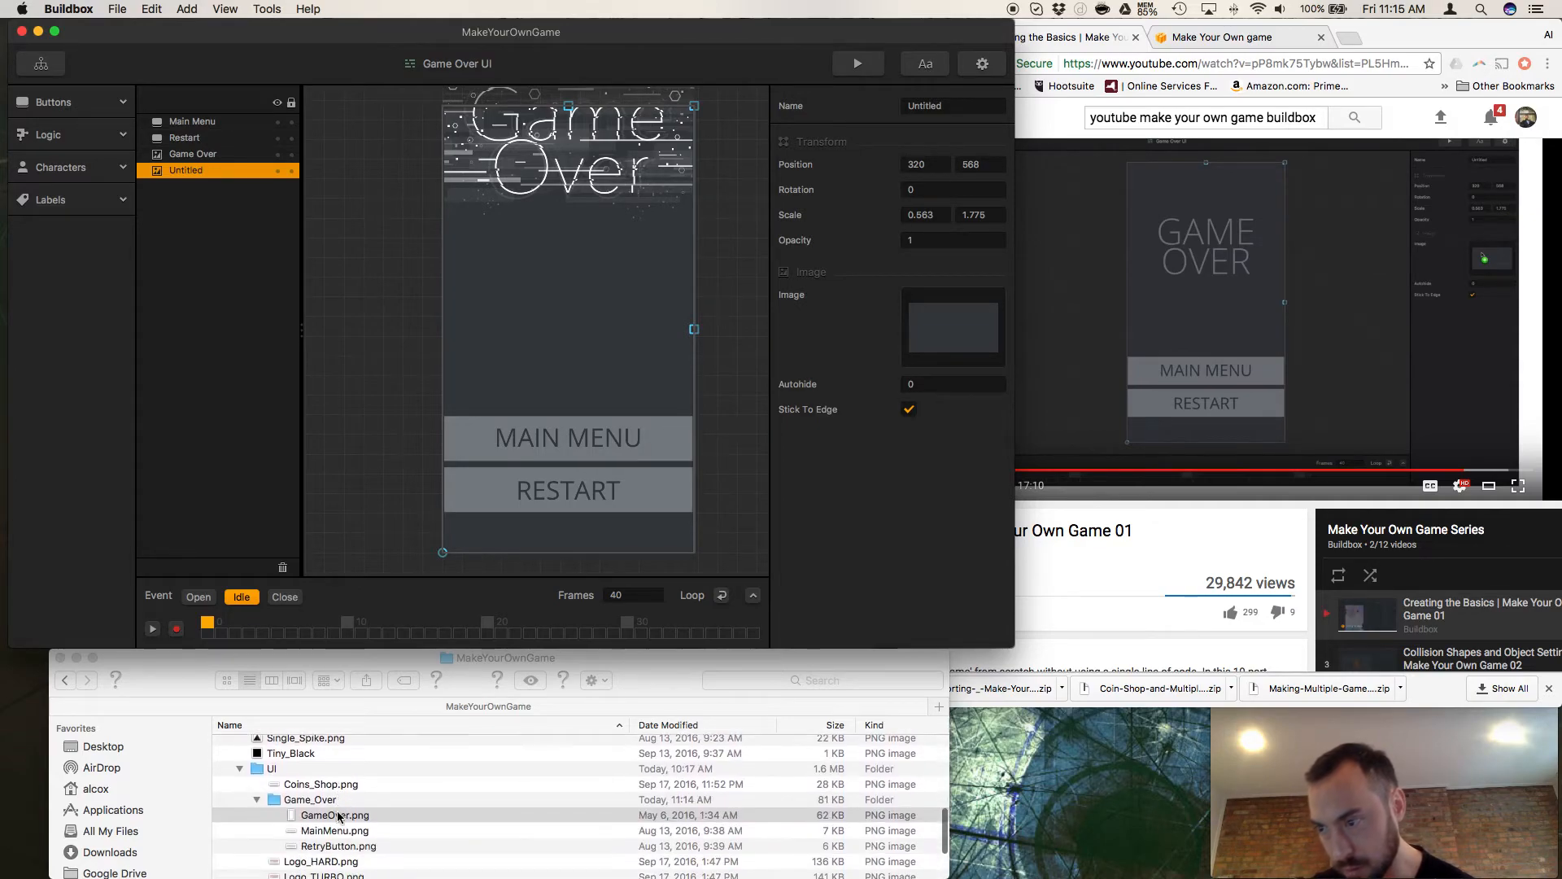
click(316, 762)
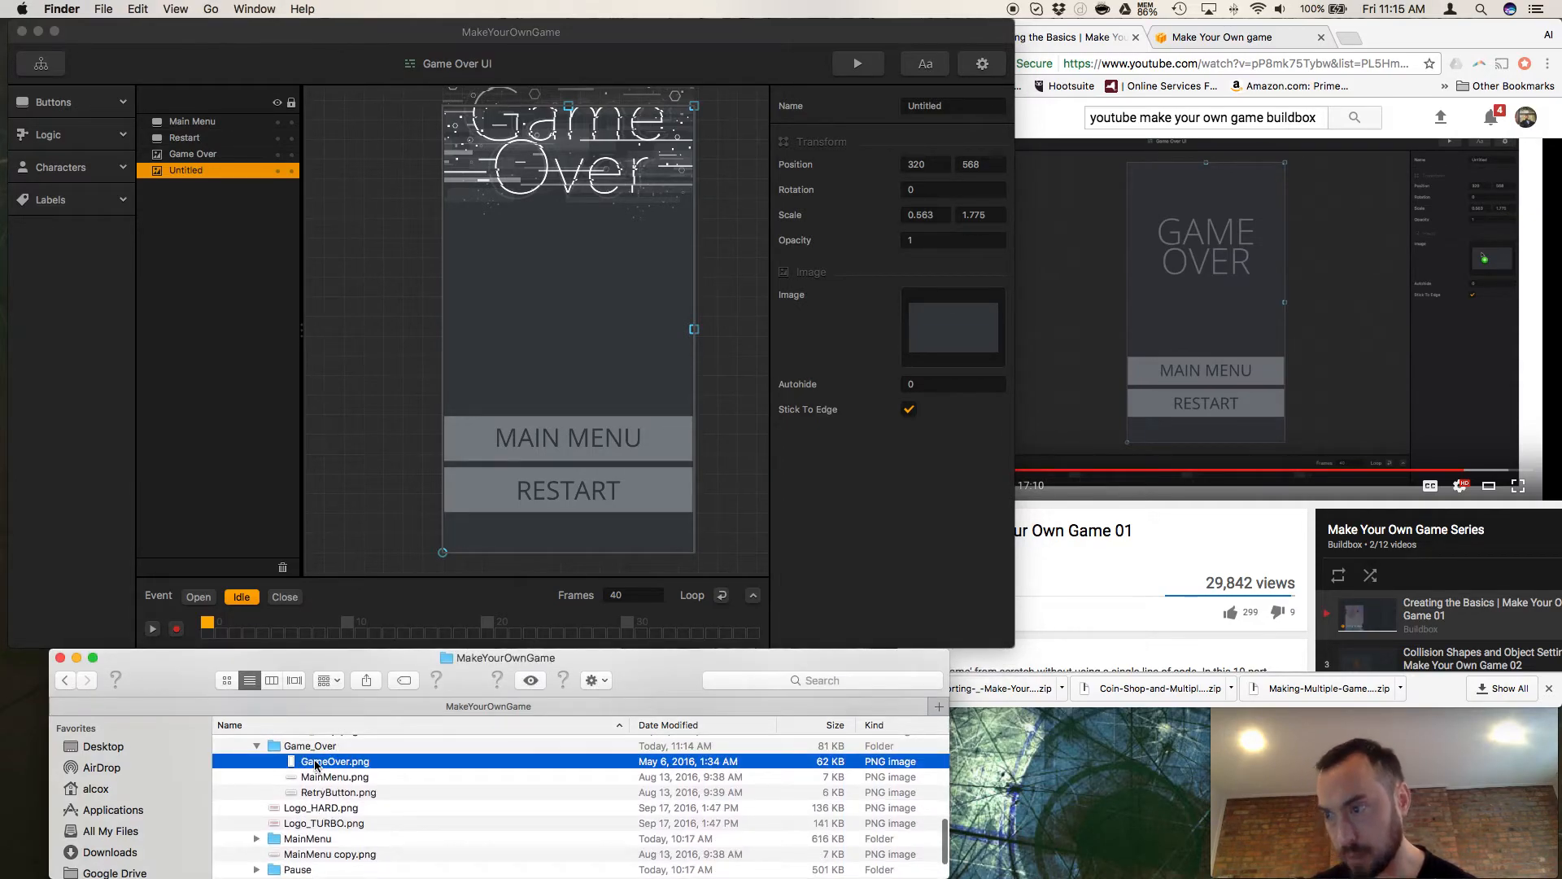
click(316, 762)
click(307, 782)
key(space)
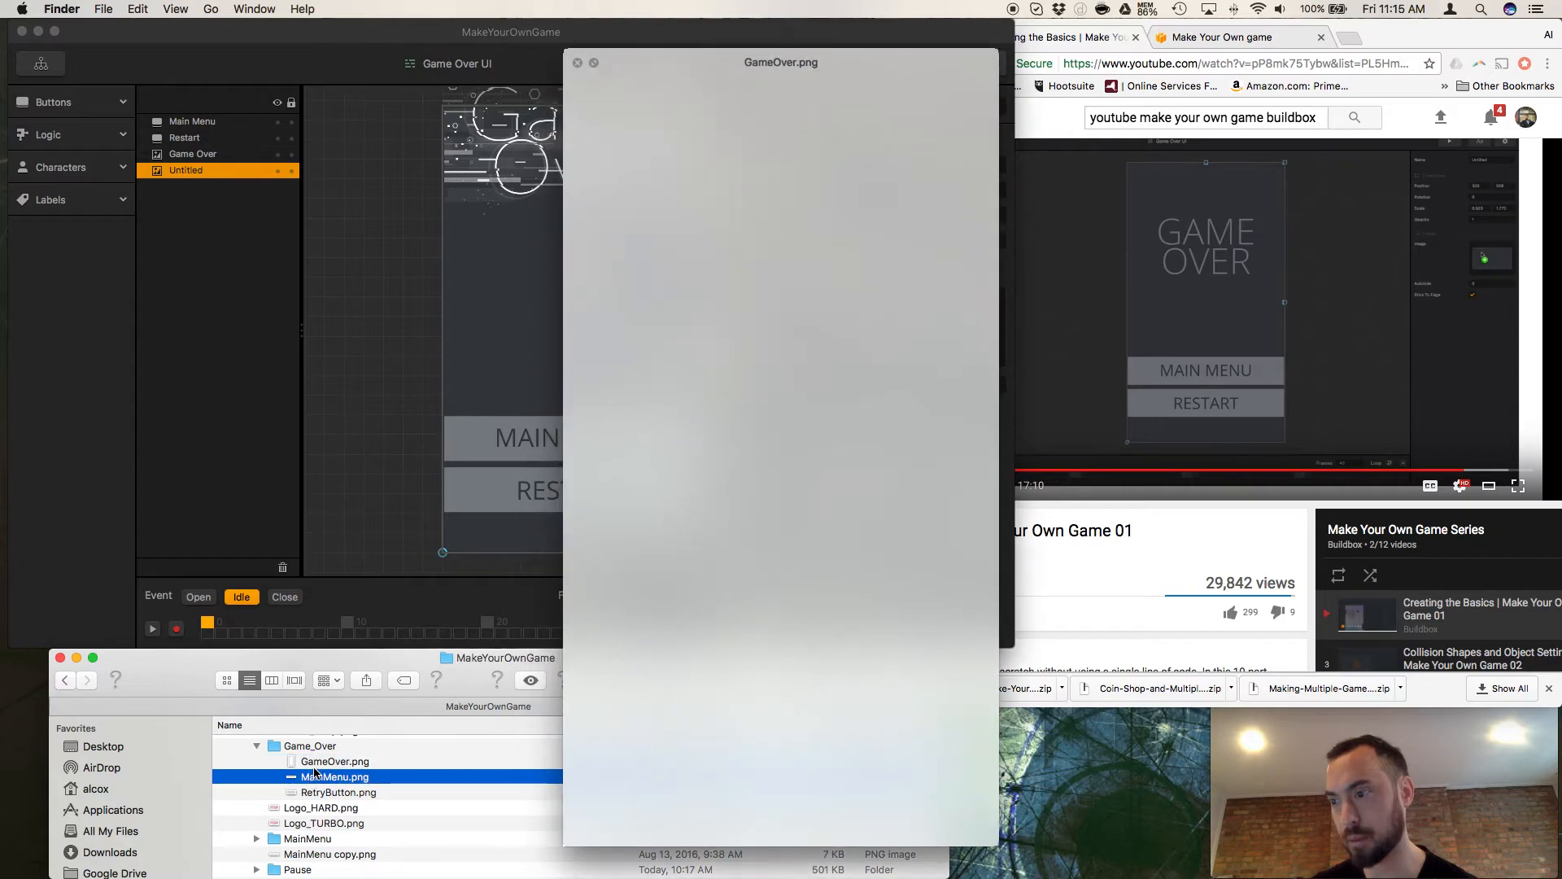
click(315, 779)
click(319, 765)
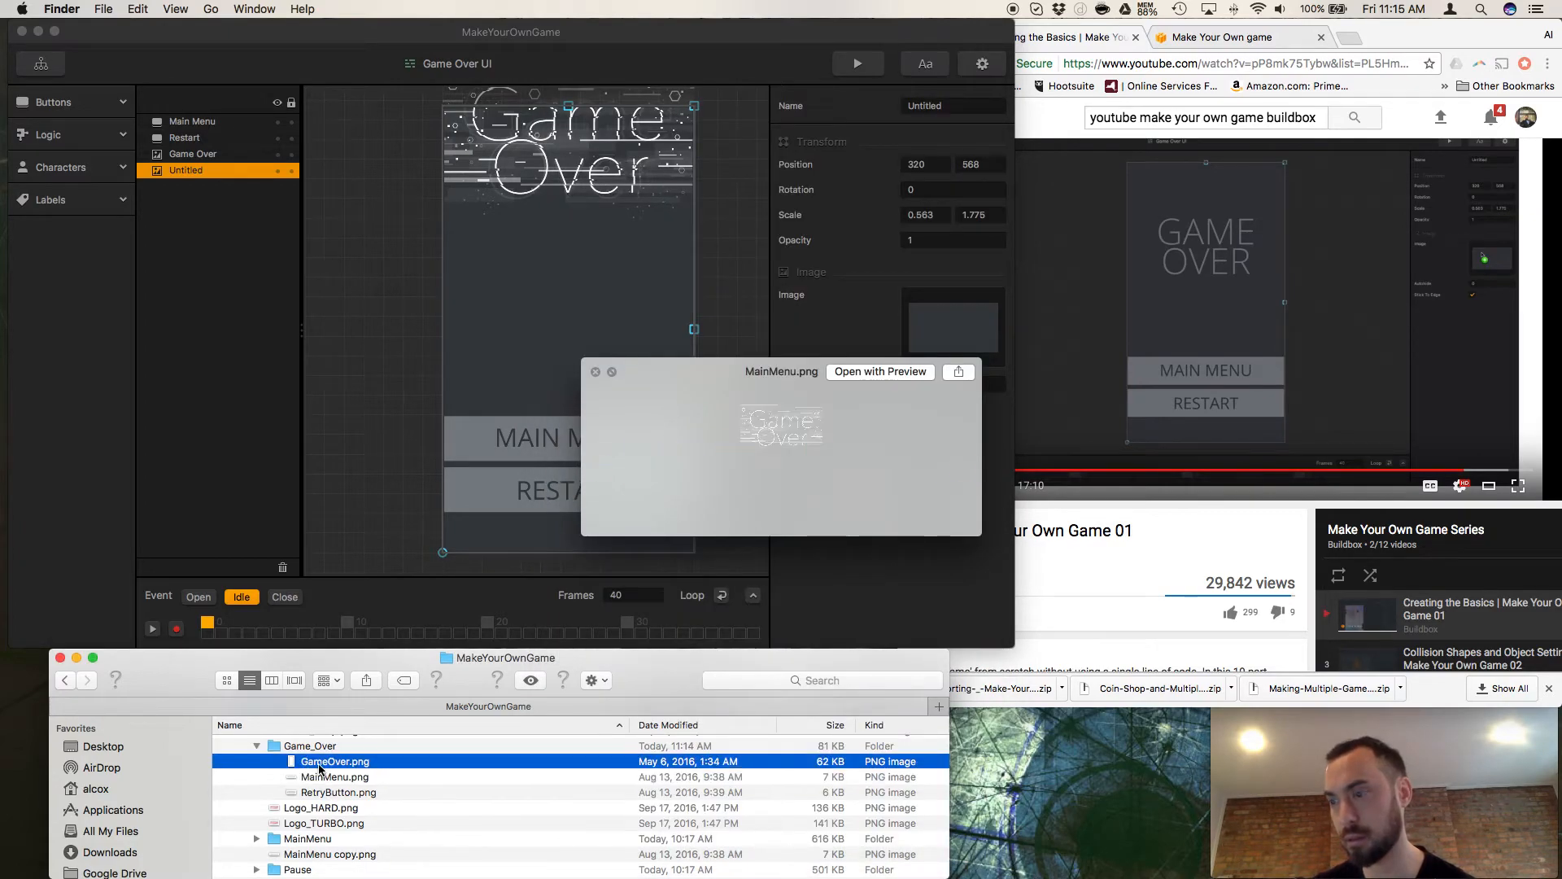
key(space)
key(space)
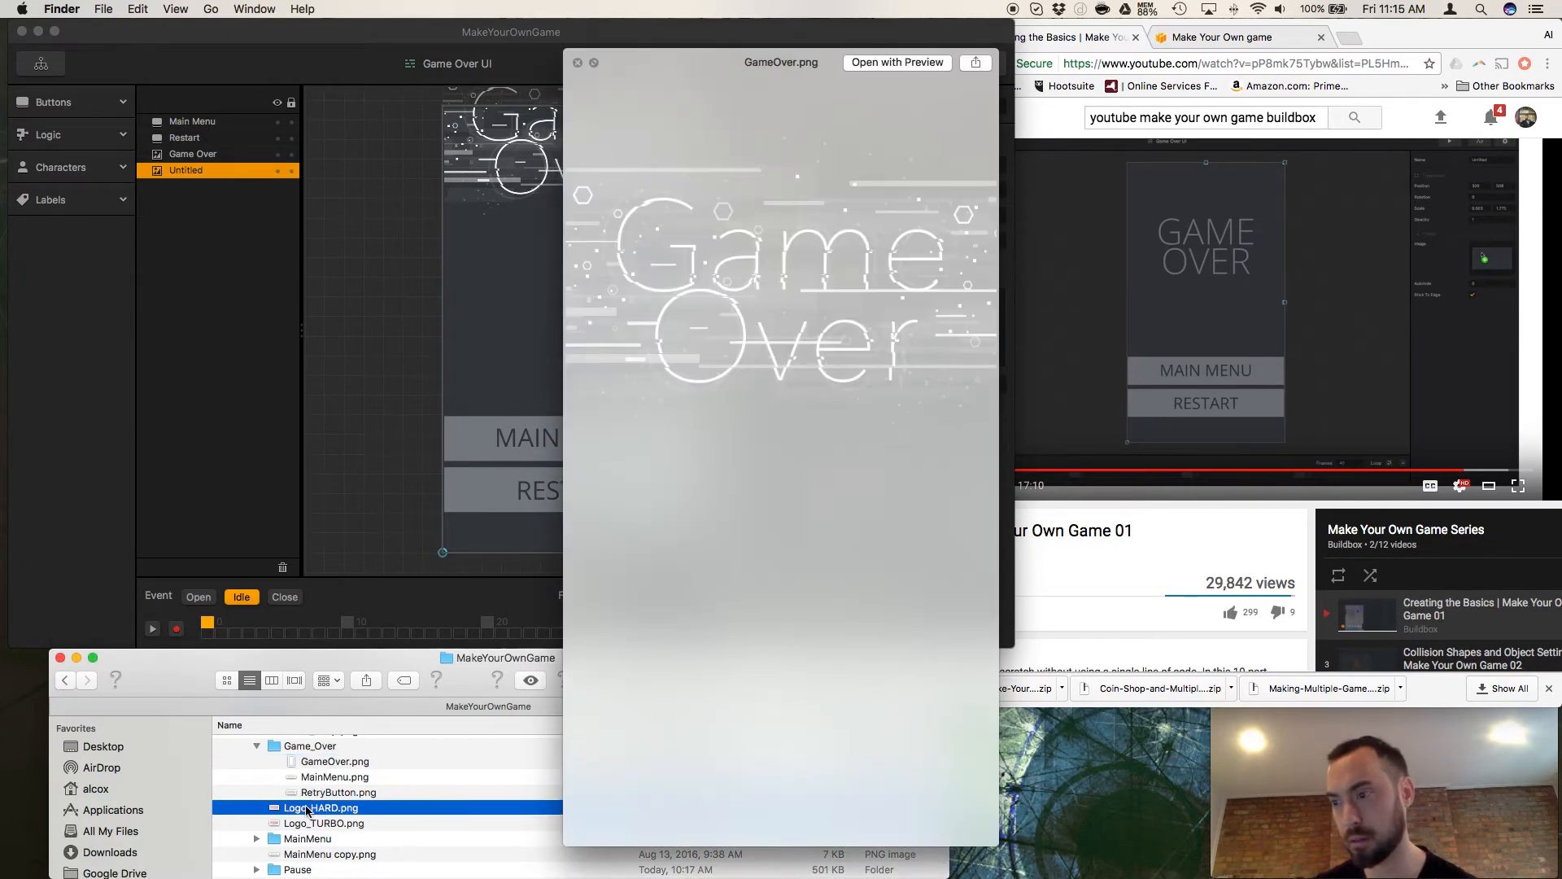
click(308, 808)
click(303, 823)
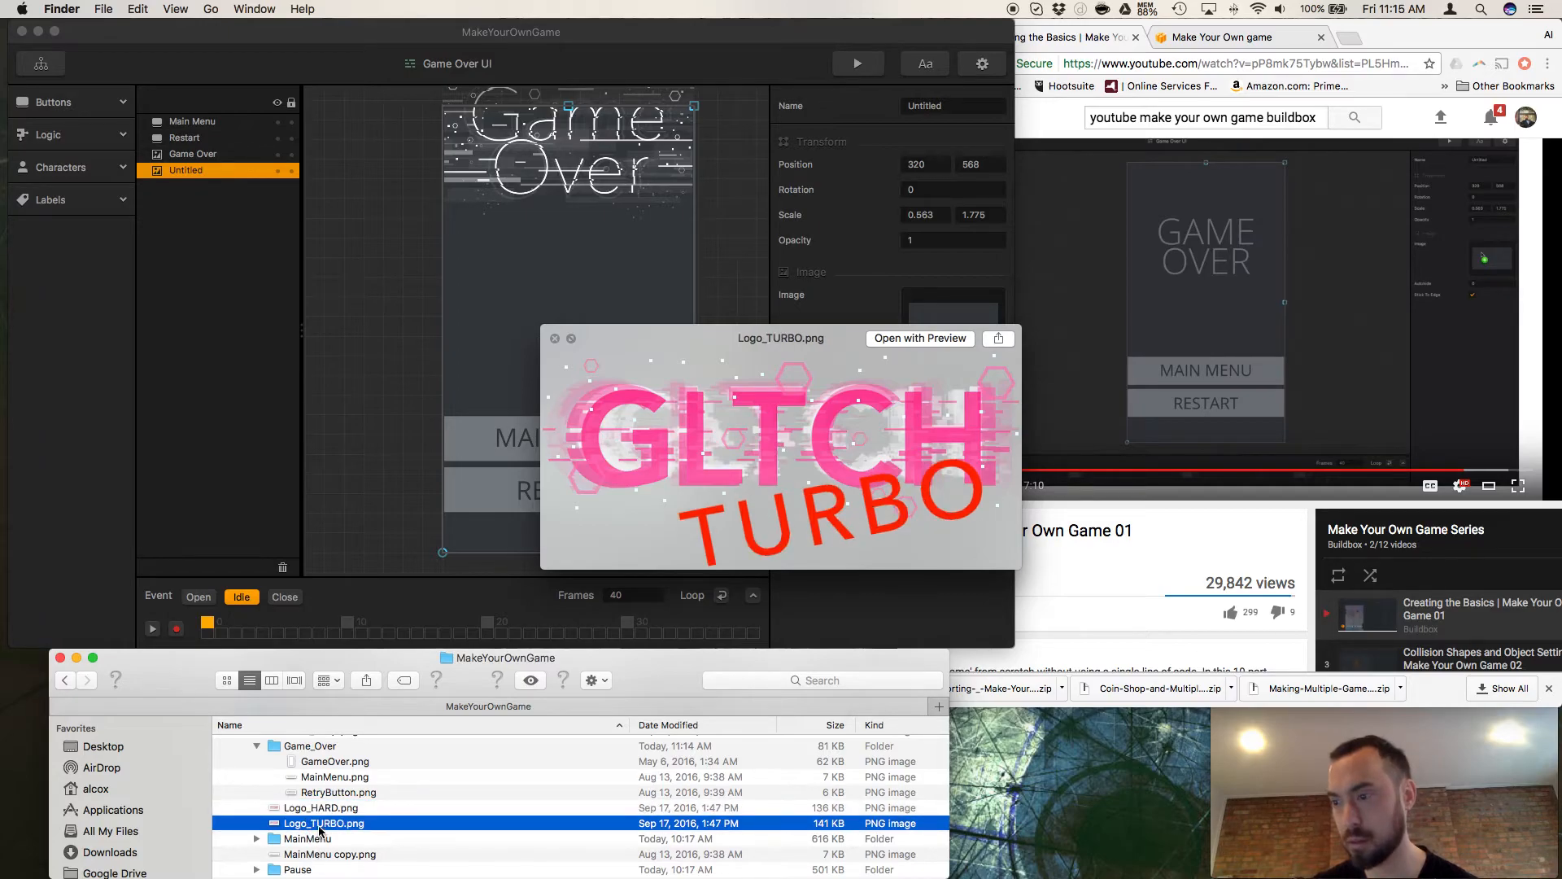
scroll(323, 816, up, 1)
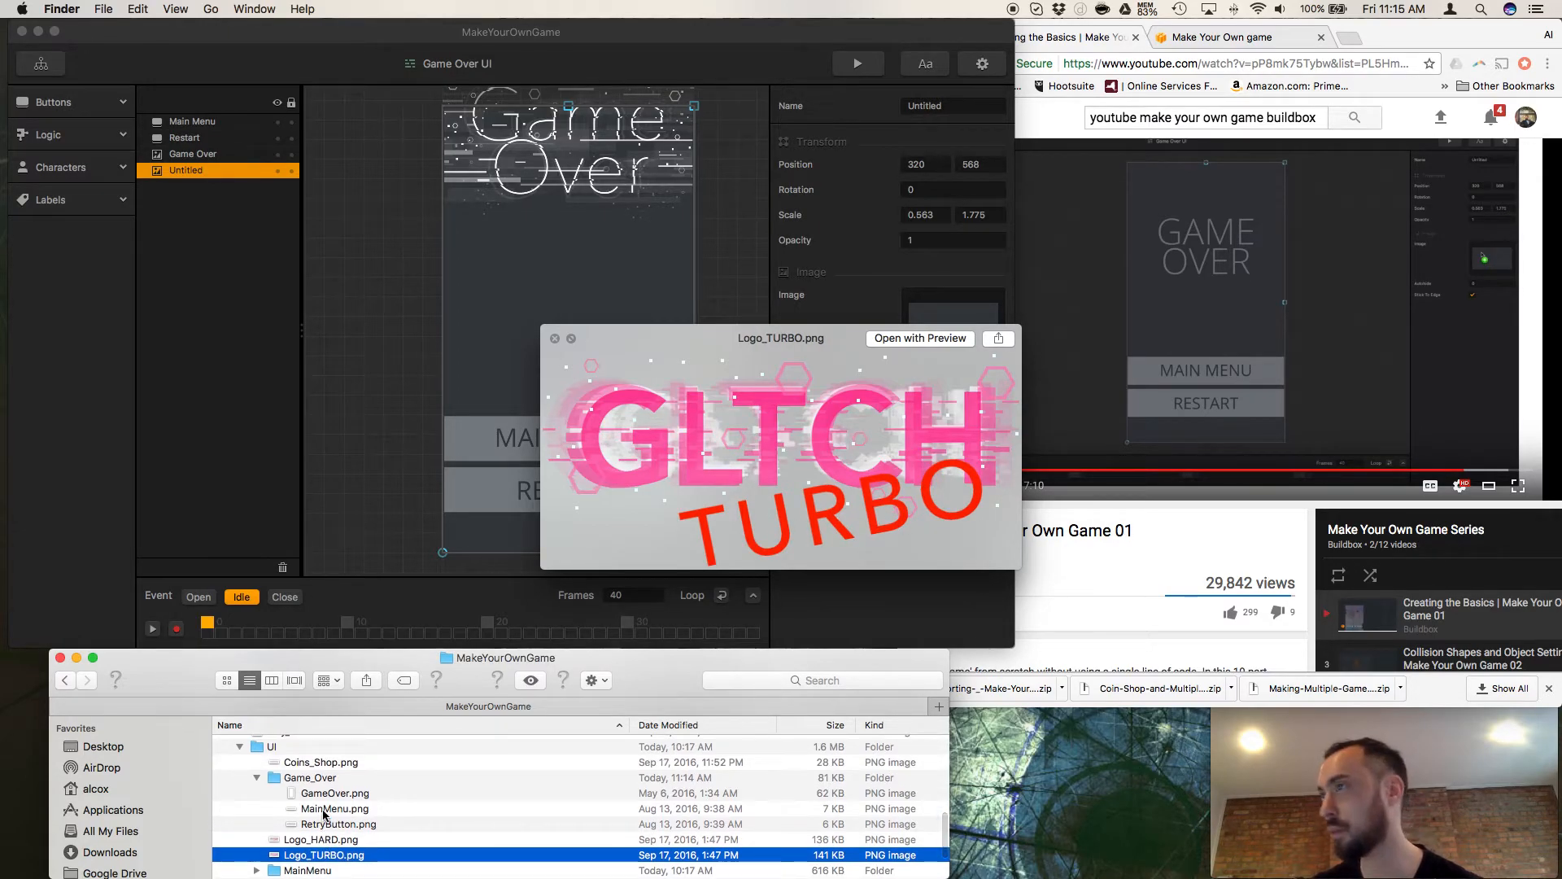
scroll(323, 816, up, 10)
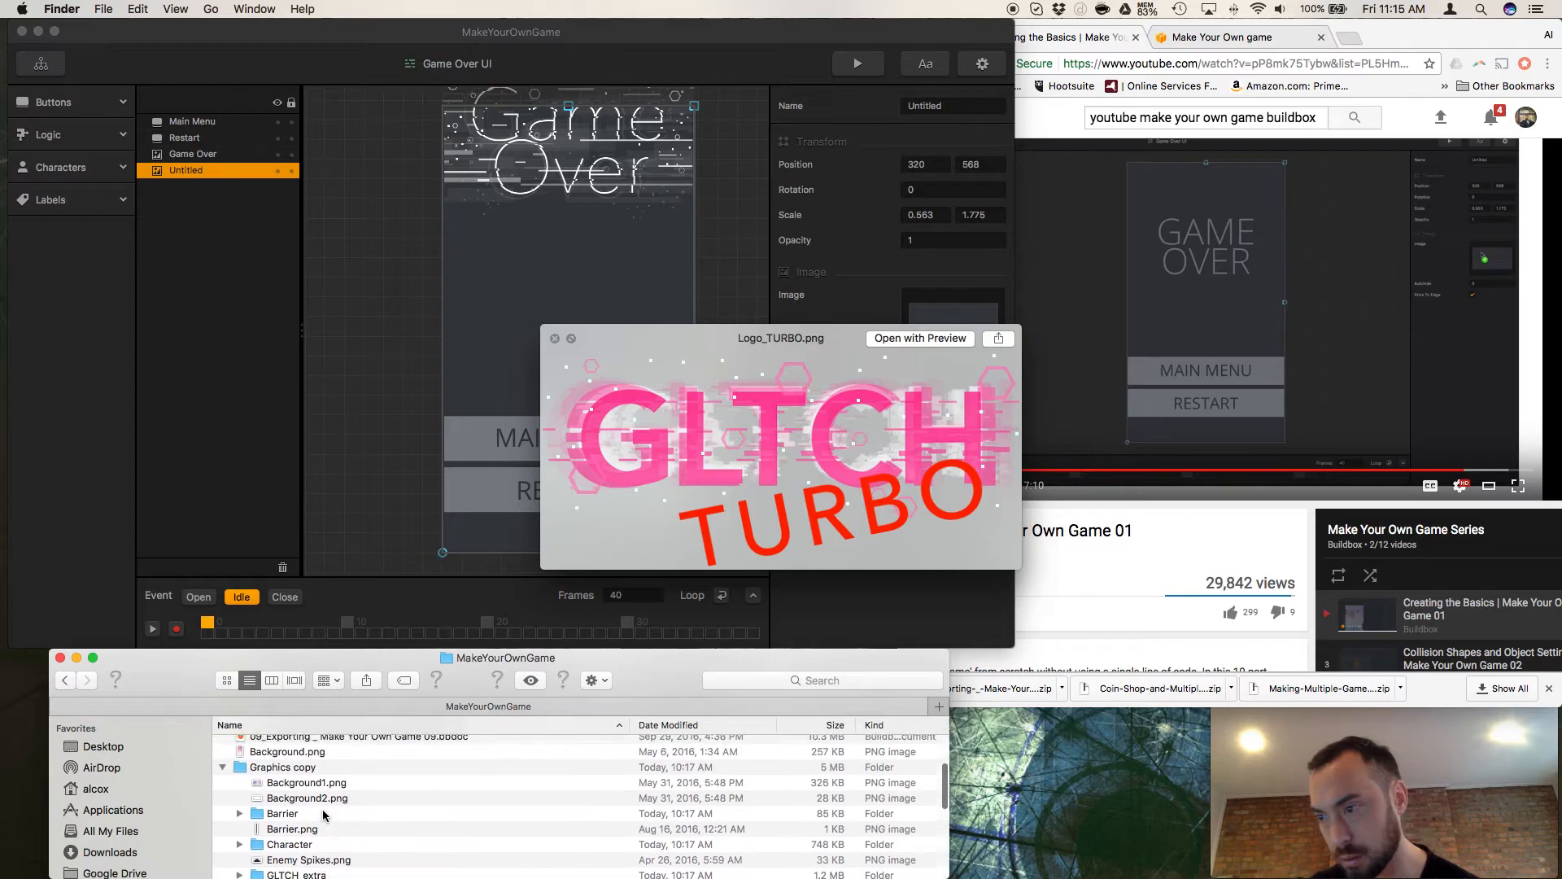
Preview Background.png at the top level of the MakeYourOwnGame folder and set it as the Untitled element's image in Buildbox.
scroll(323, 816, up, 1)
click(287, 753)
key(space)
key(space)
scroll(280, 769, up, 2)
scroll(281, 768, up, 3)
scroll(276, 781, down, 4)
key(space)
drag(274, 795, 960, 336)
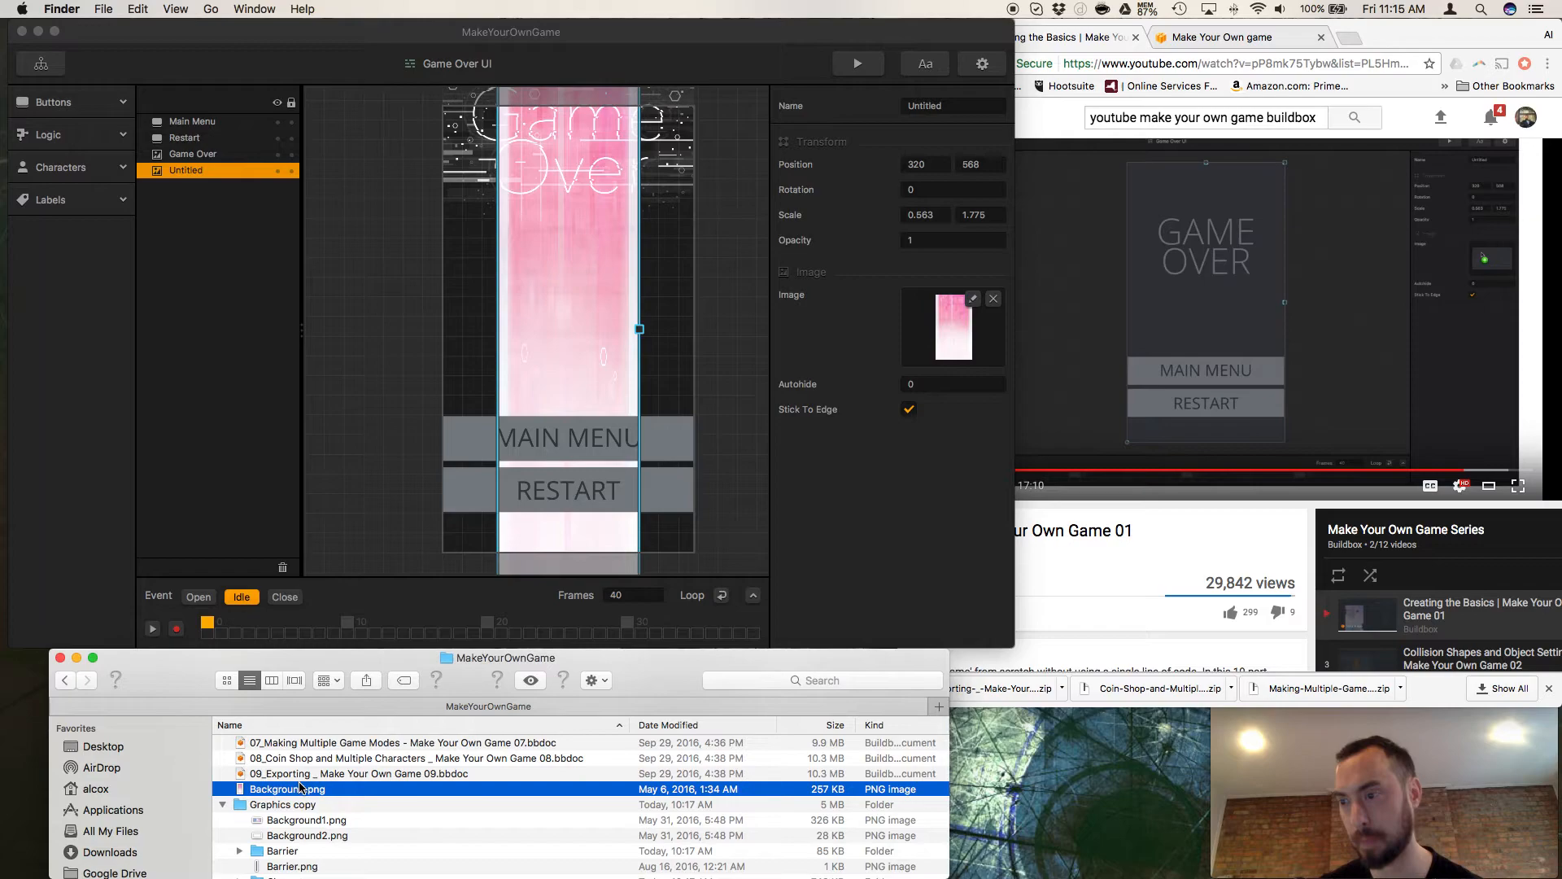
Move Background.png from the top level of the MakeYourOwnGame folder into the Game_Over folder in Finder.
mouse_move(284, 795)
mouse_down()
mouse_move(299, 828)
mouse_move(306, 799)
mouse_up()
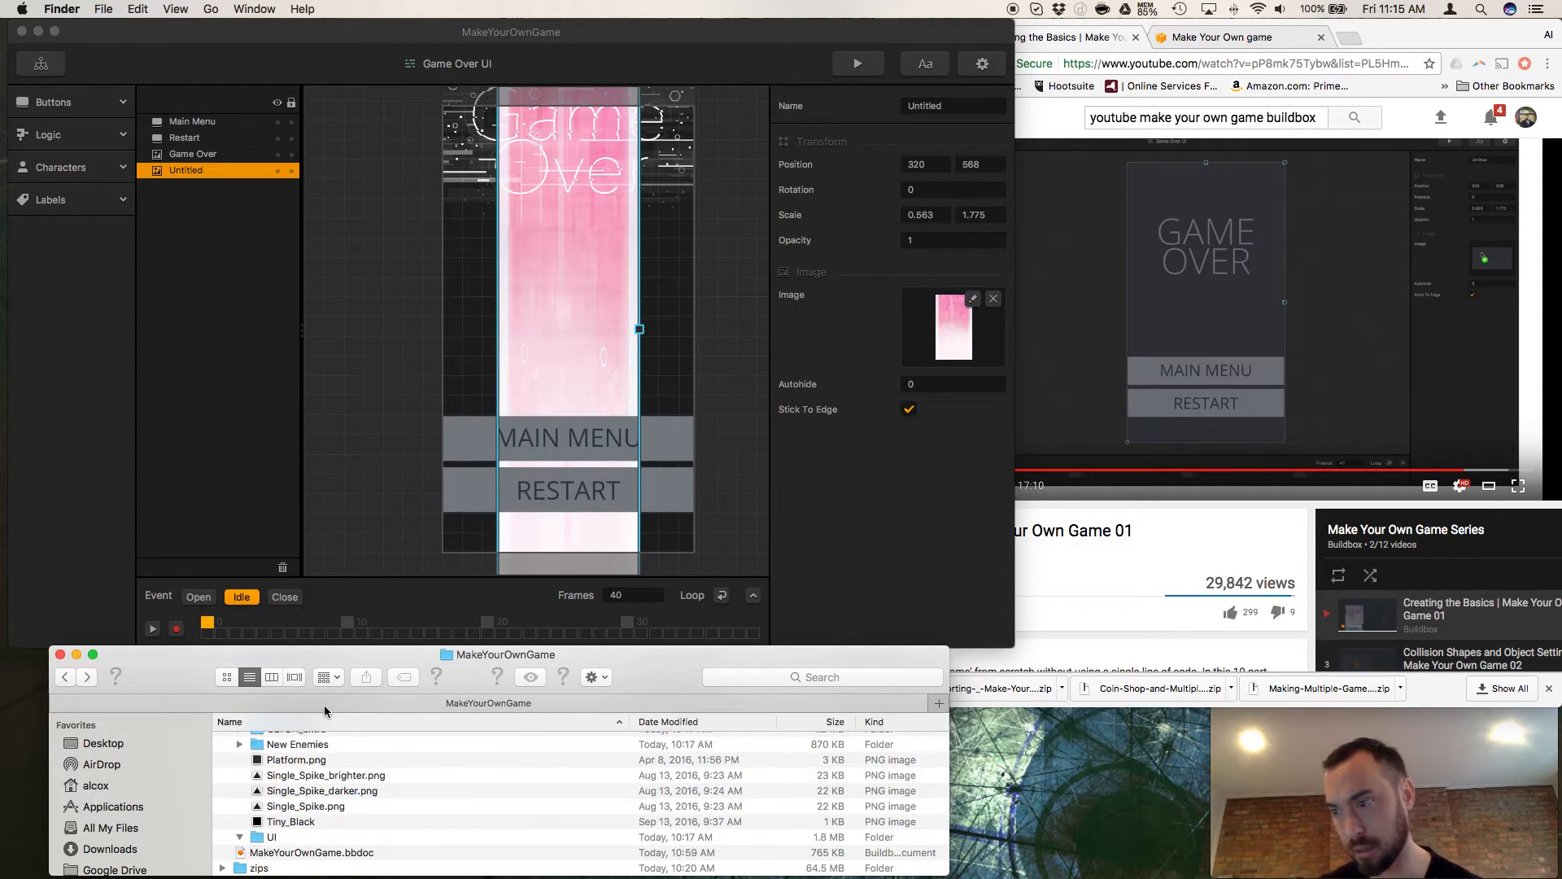
scroll(332, 783, down, 1)
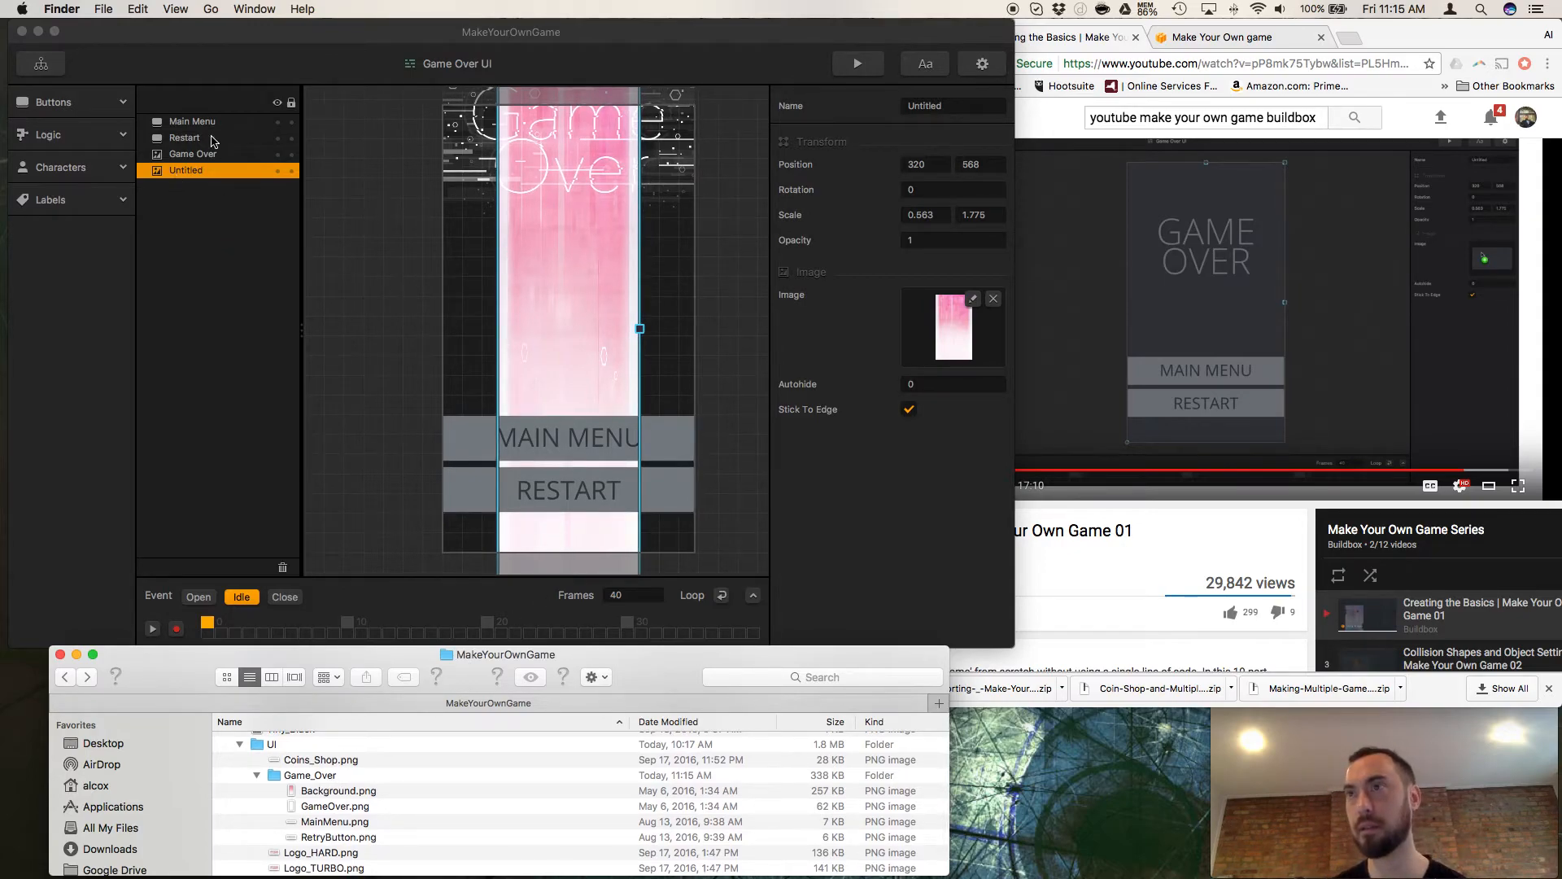
Replace the Main Menu button's image in the Game Over UI with MainMenu.png from the Game_Over folder.
click(207, 123)
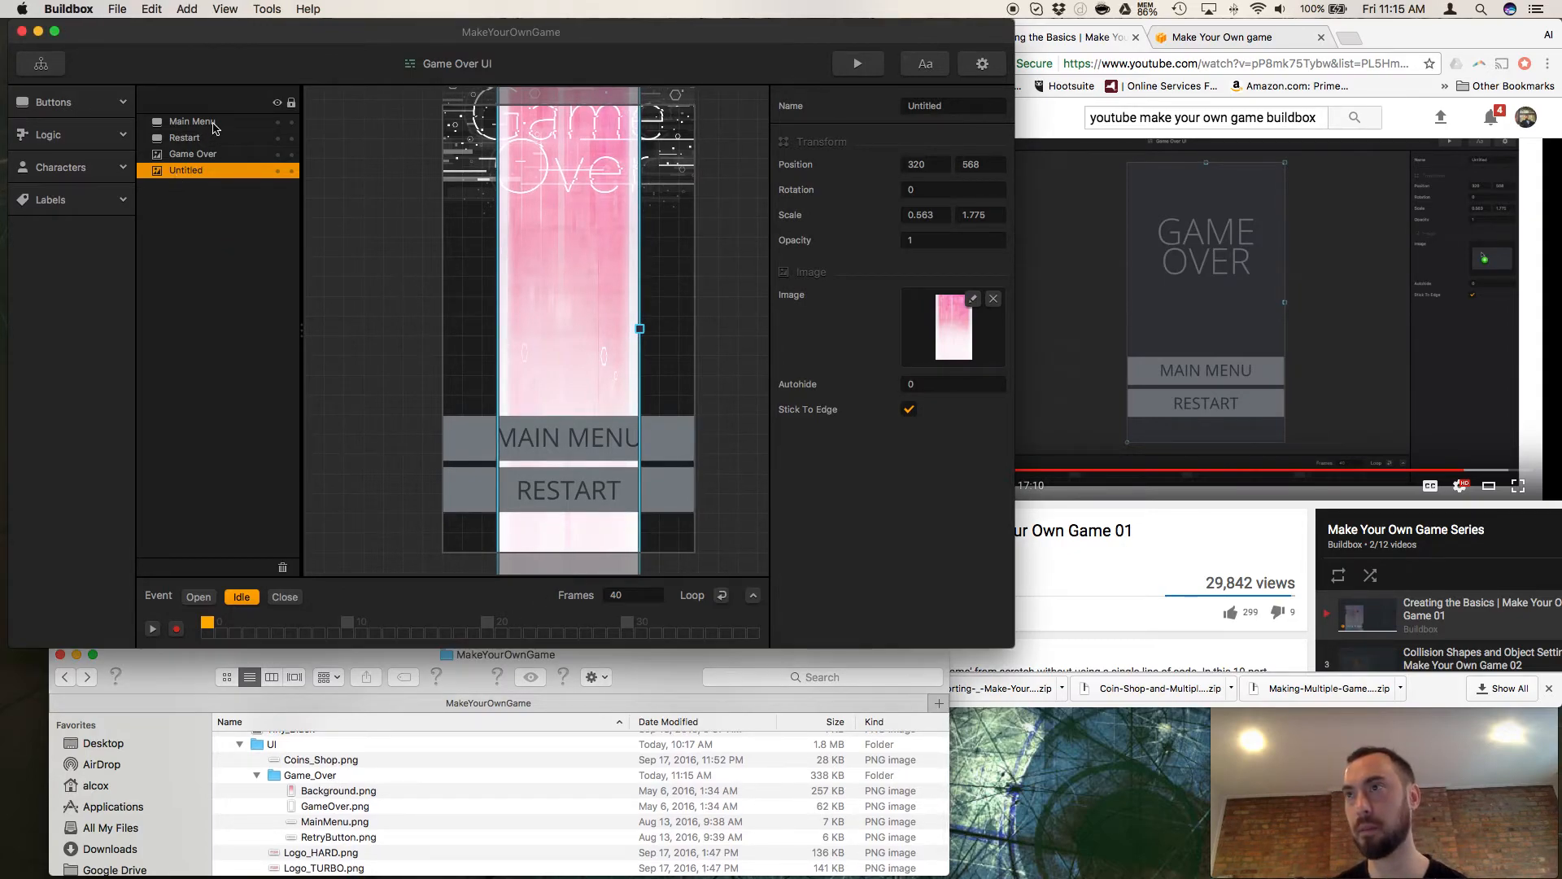
click(320, 829)
click(318, 827)
drag(427, 783, 500, 679)
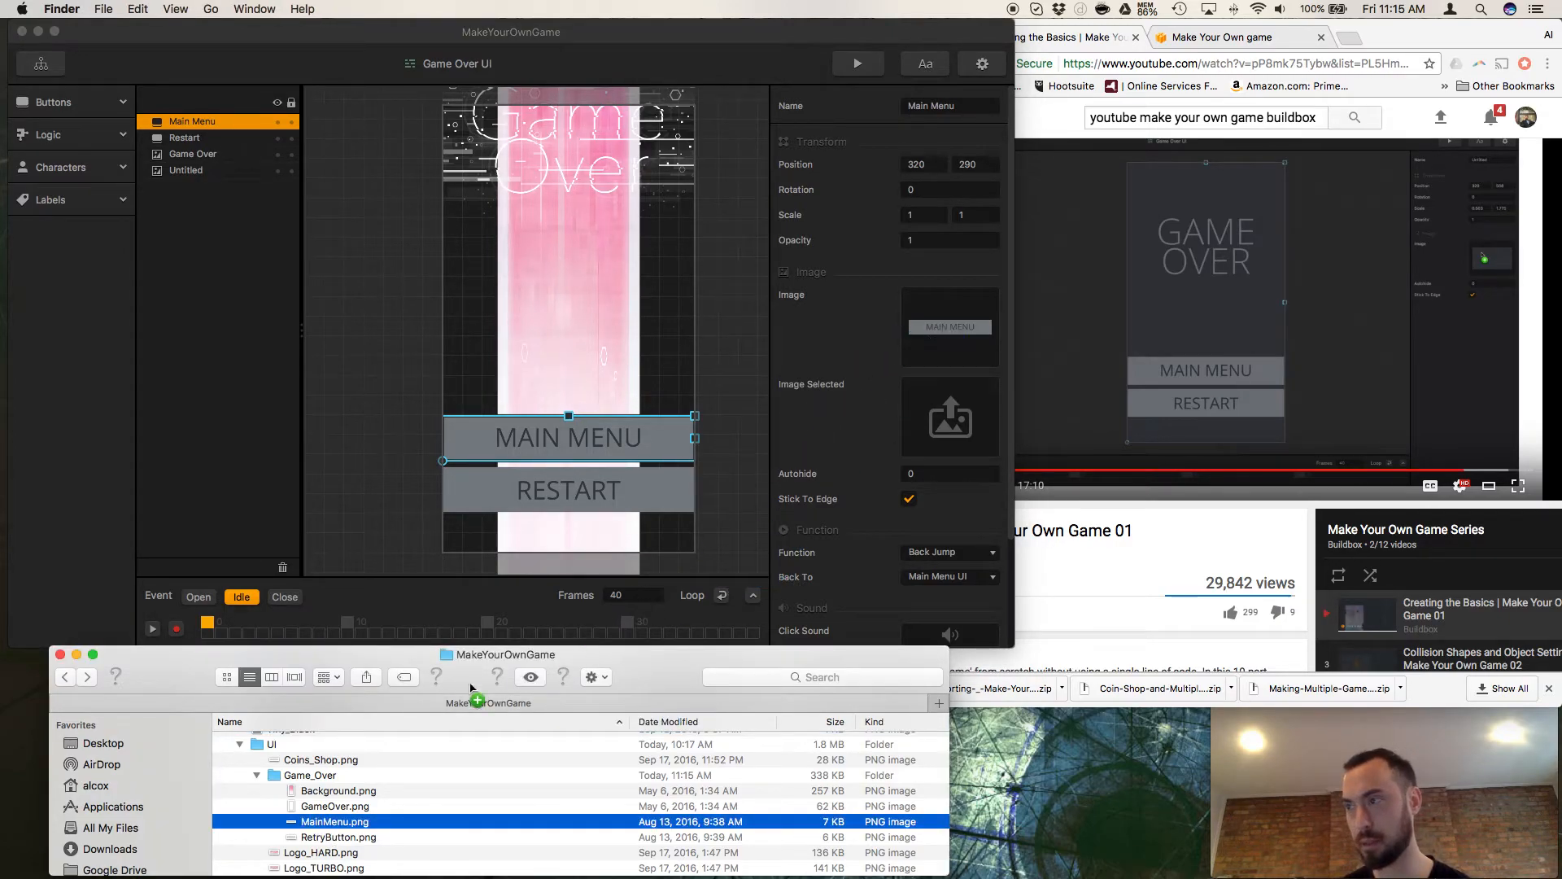
Replace the Restart button's image in the Game Over UI with RetryButton.png from the Game_Over folder.
click(206, 135)
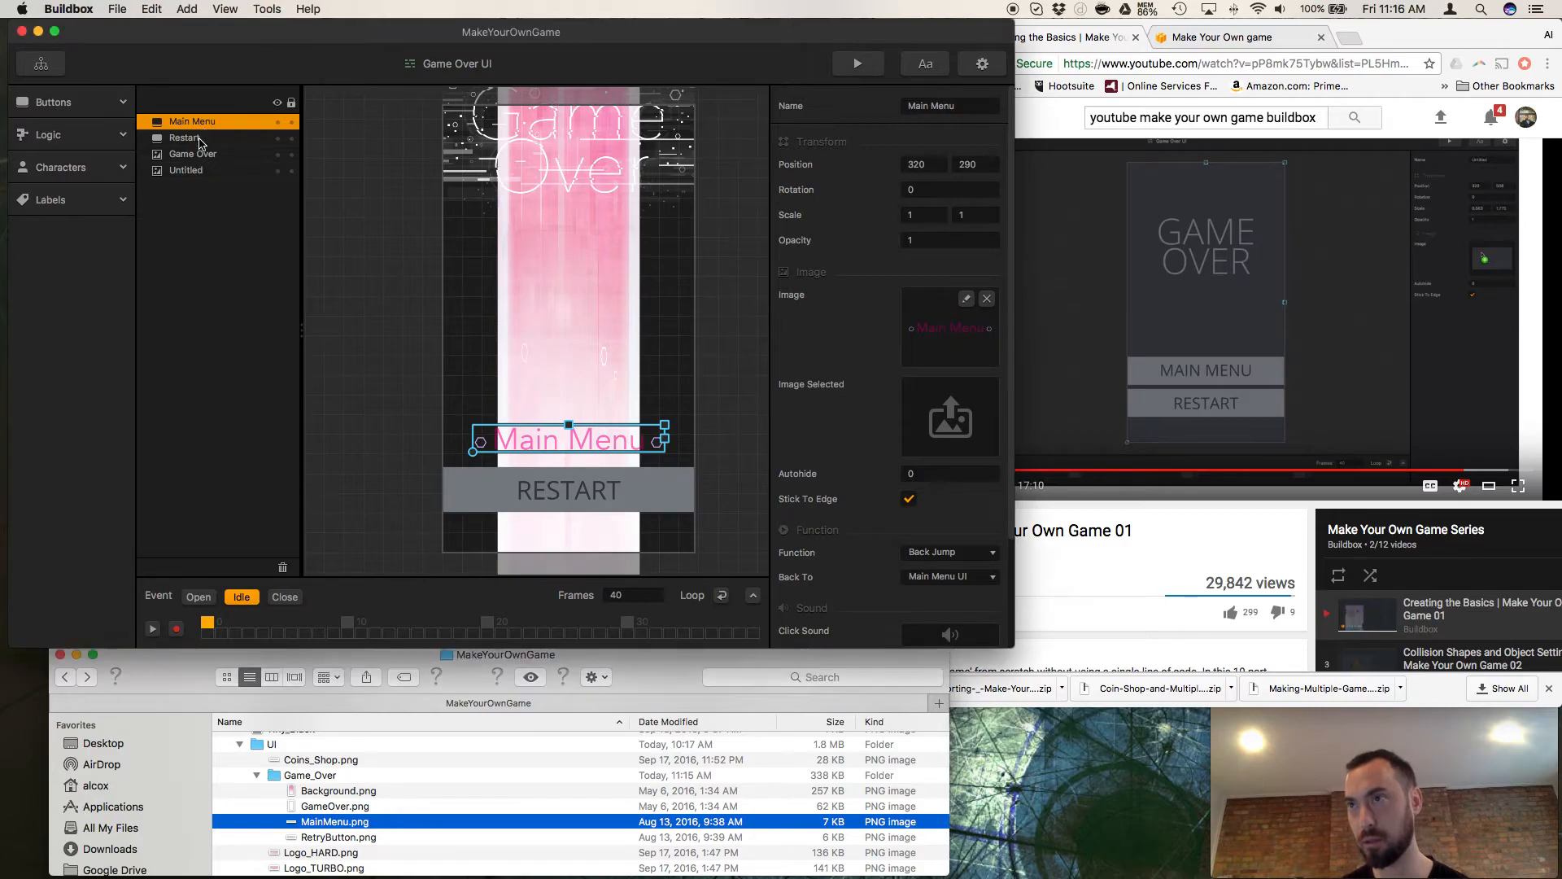
click(323, 844)
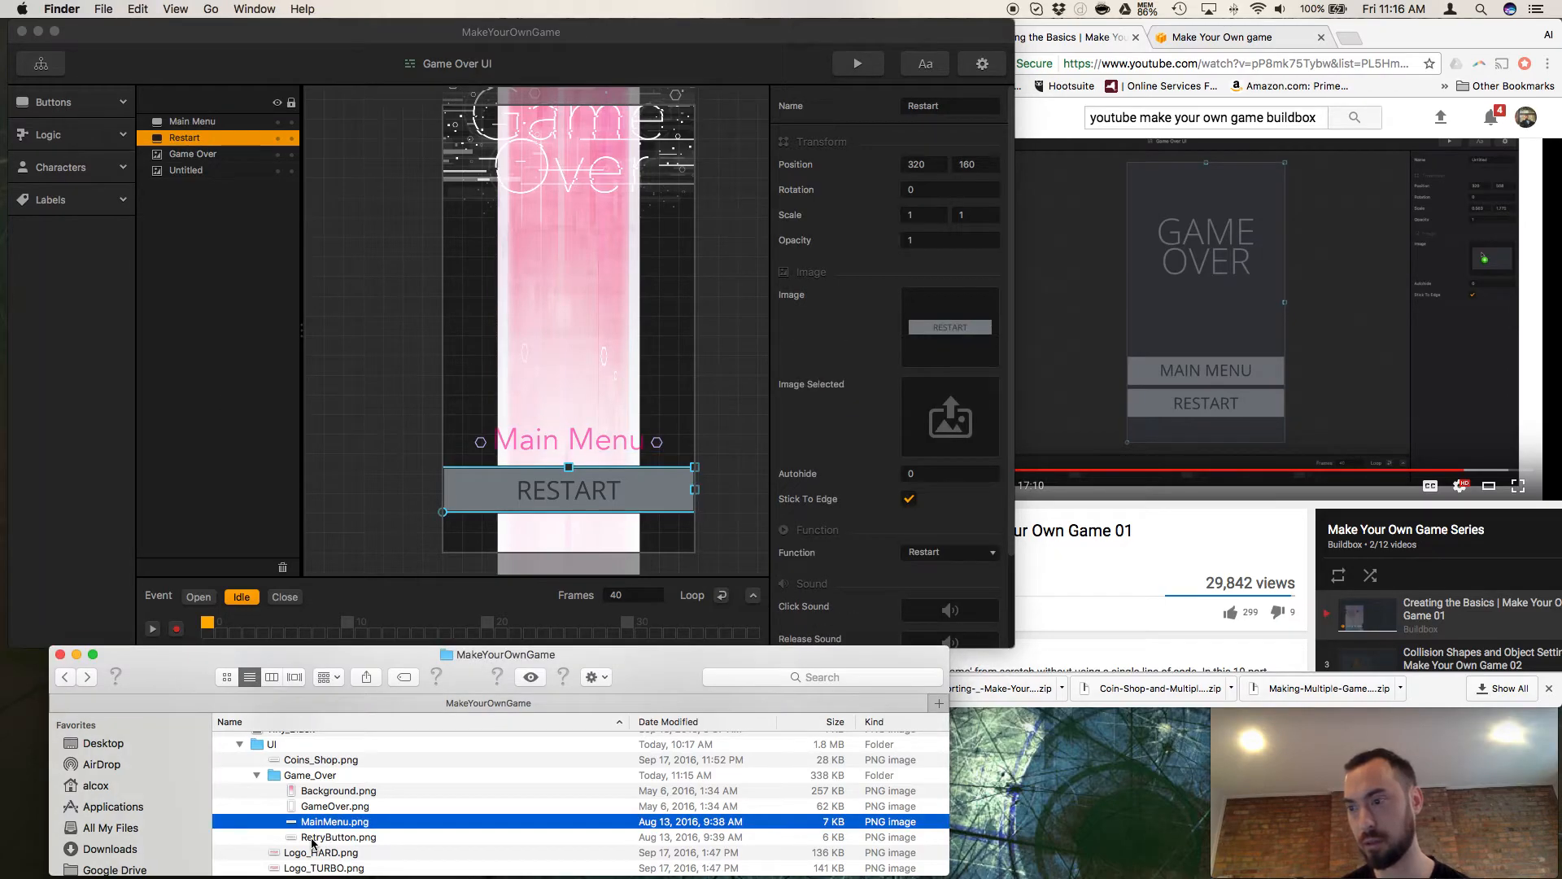
click(326, 846)
drag(364, 834, 939, 357)
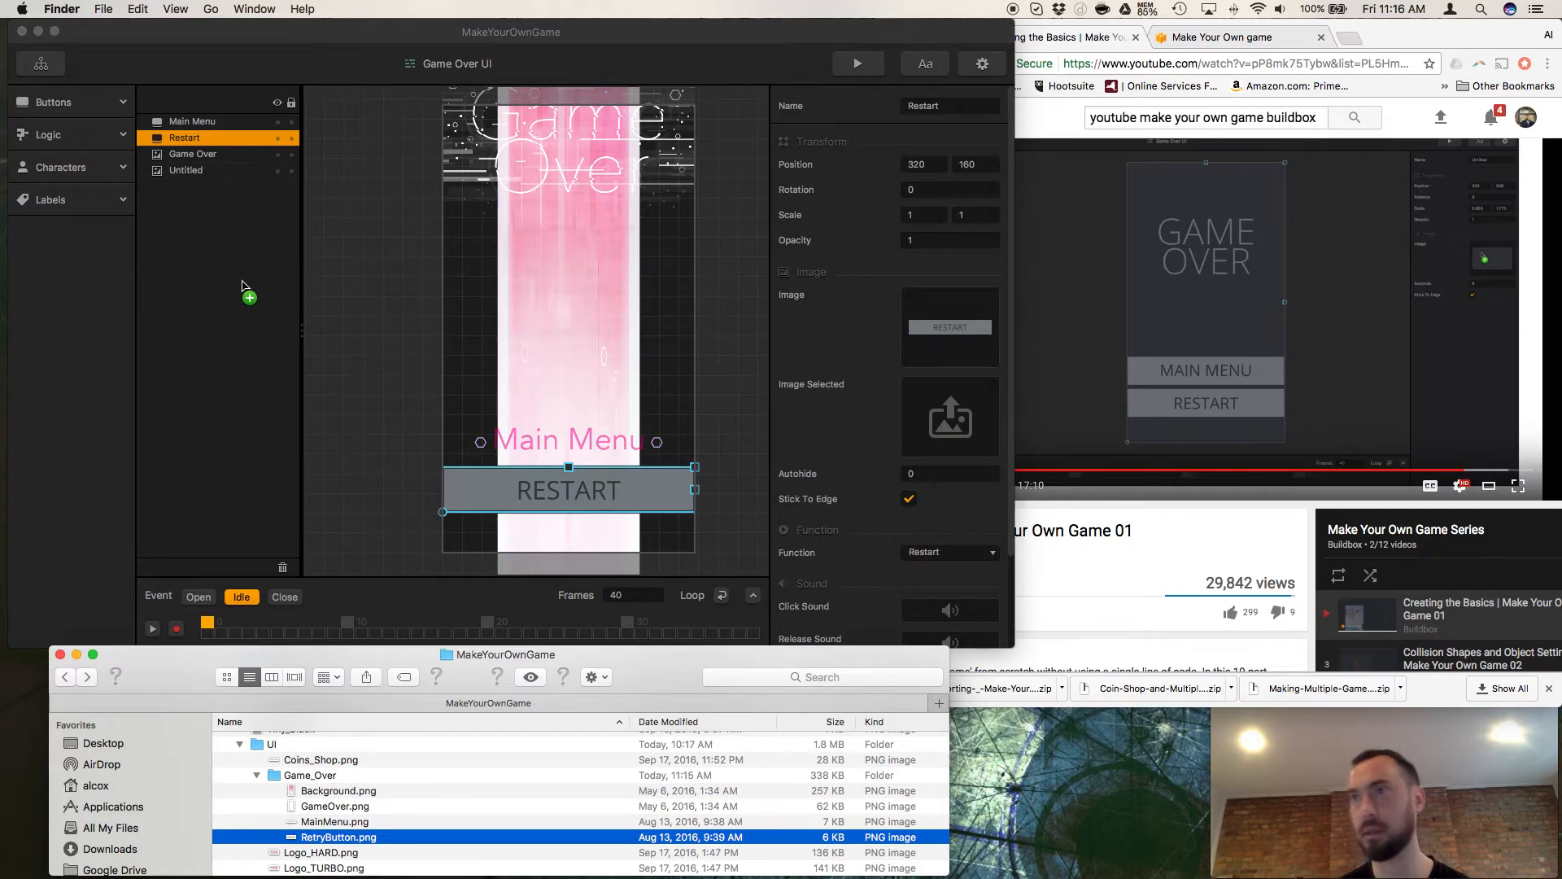
Resize the Untitled background image to fill the screen frame, at a scale of about 1.048 by 1.022.
click(184, 172)
scroll(604, 469, down, 5)
scroll(610, 423, down, 1)
drag(629, 139, 665, 240)
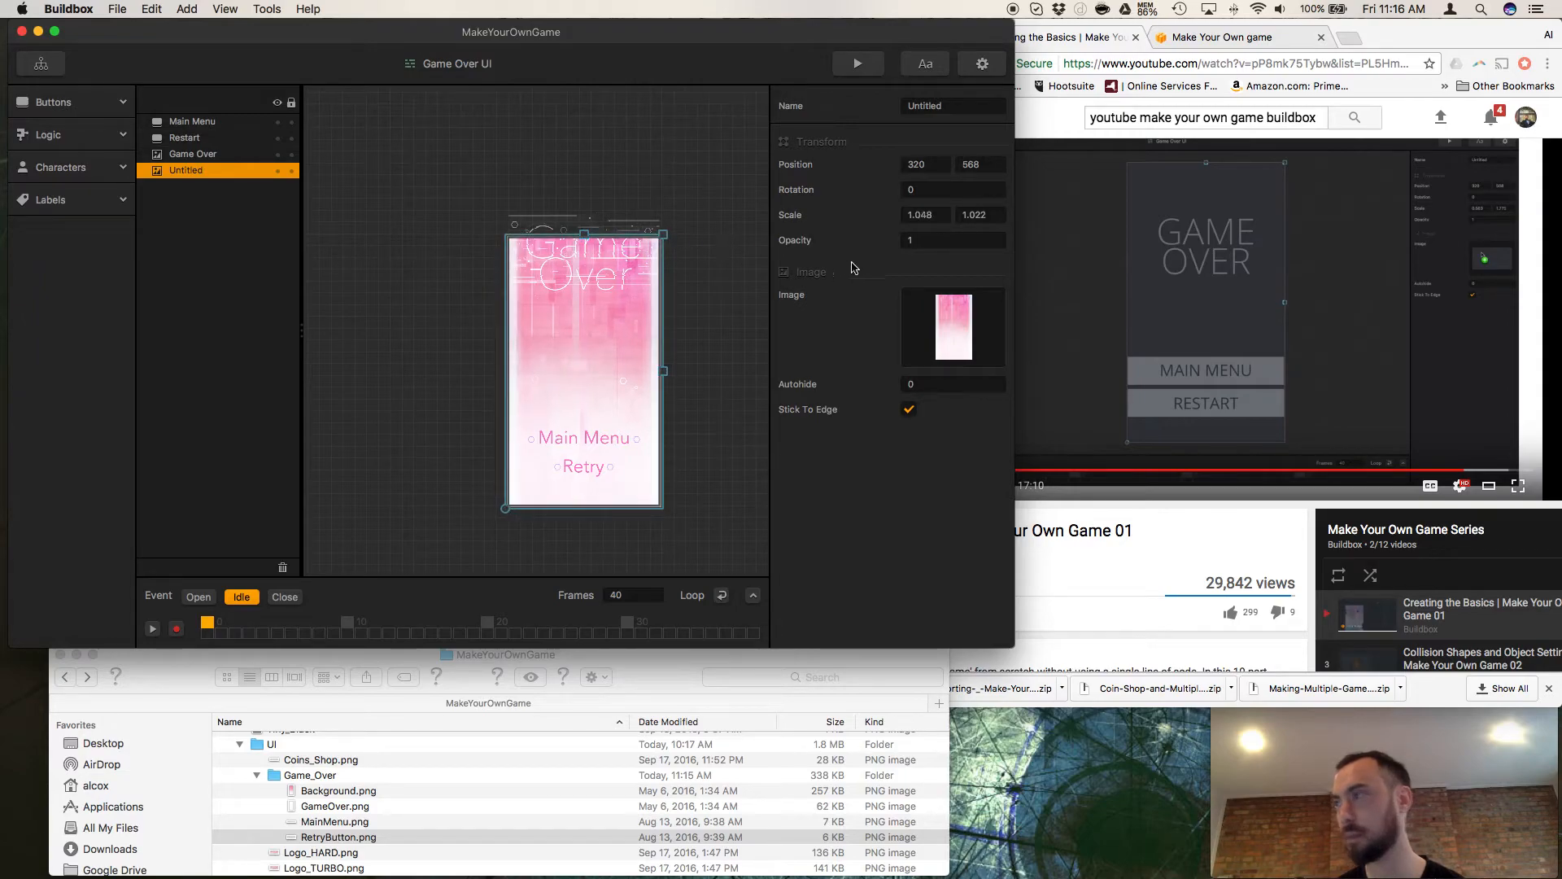
Try to move the Game Over title down into the screen frame, and undo the moves.
click(204, 155)
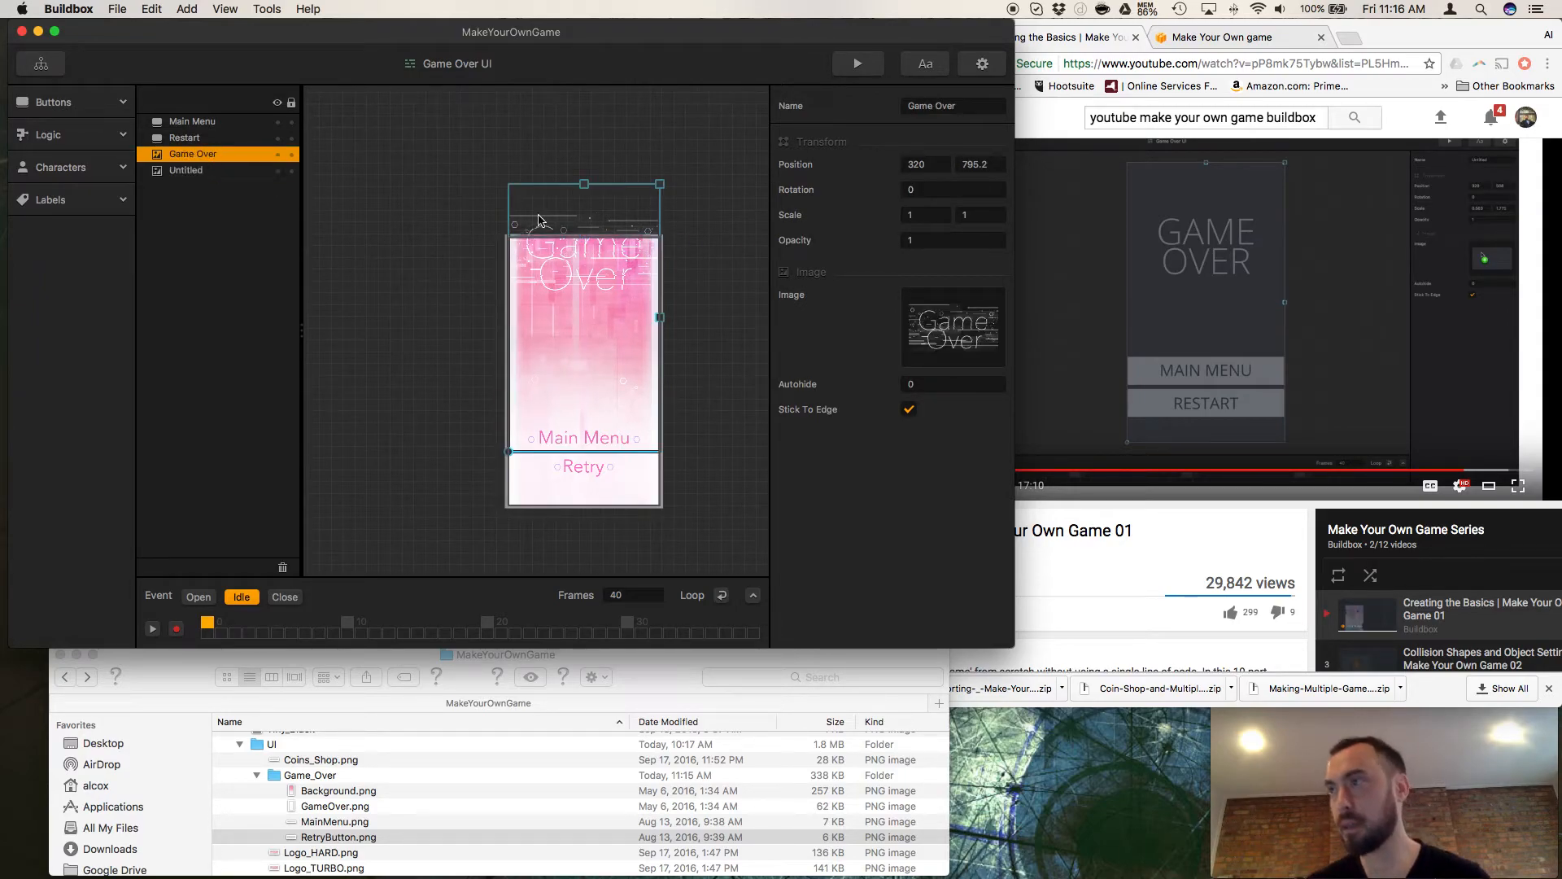
drag(572, 293, 575, 324)
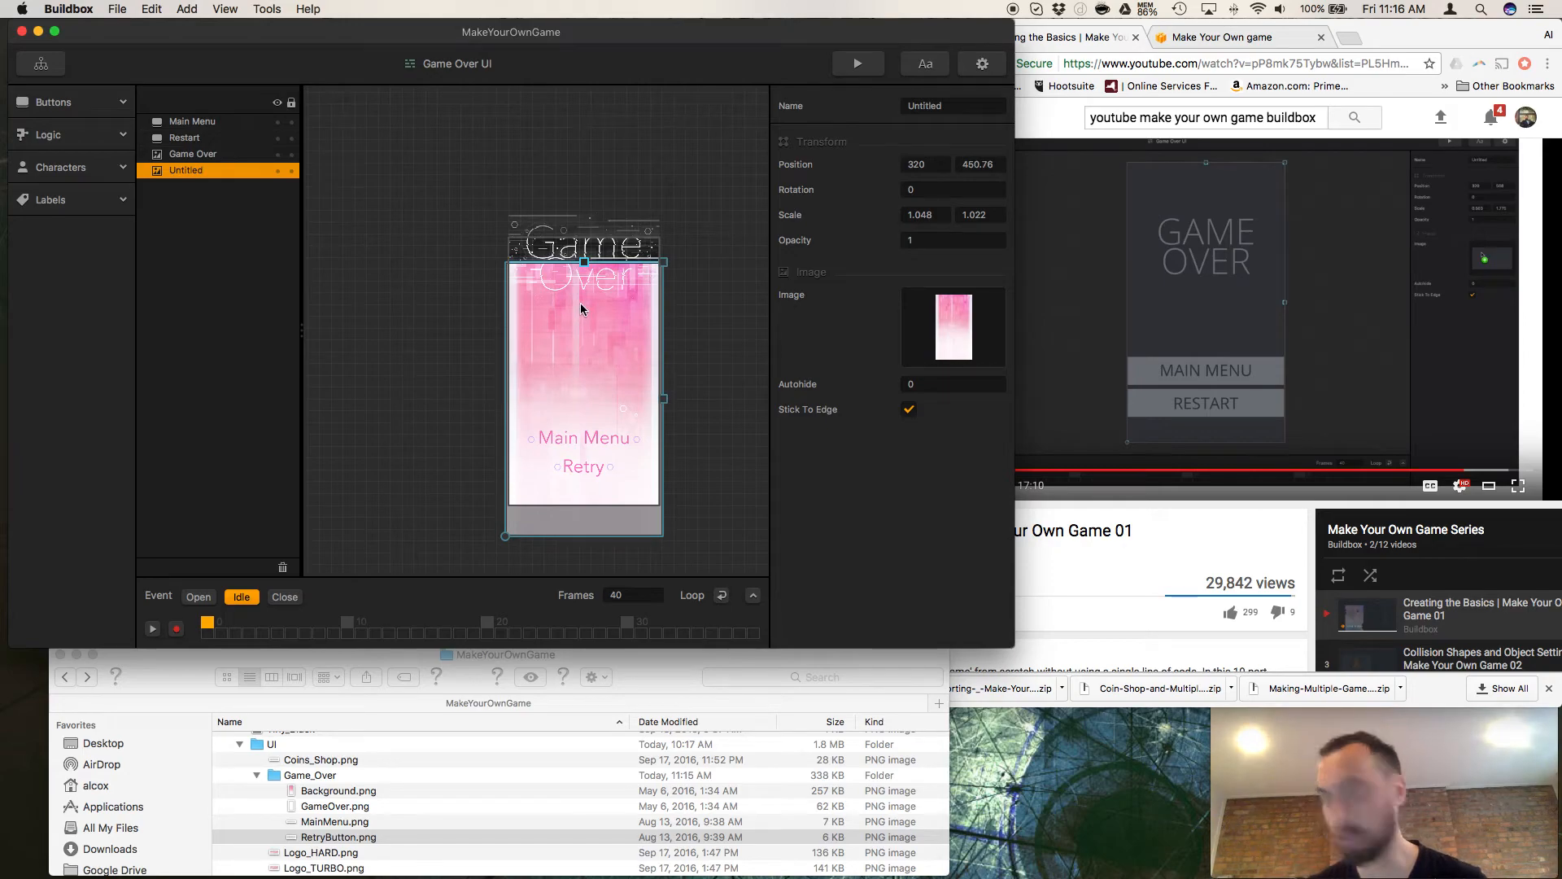
key(super+z)
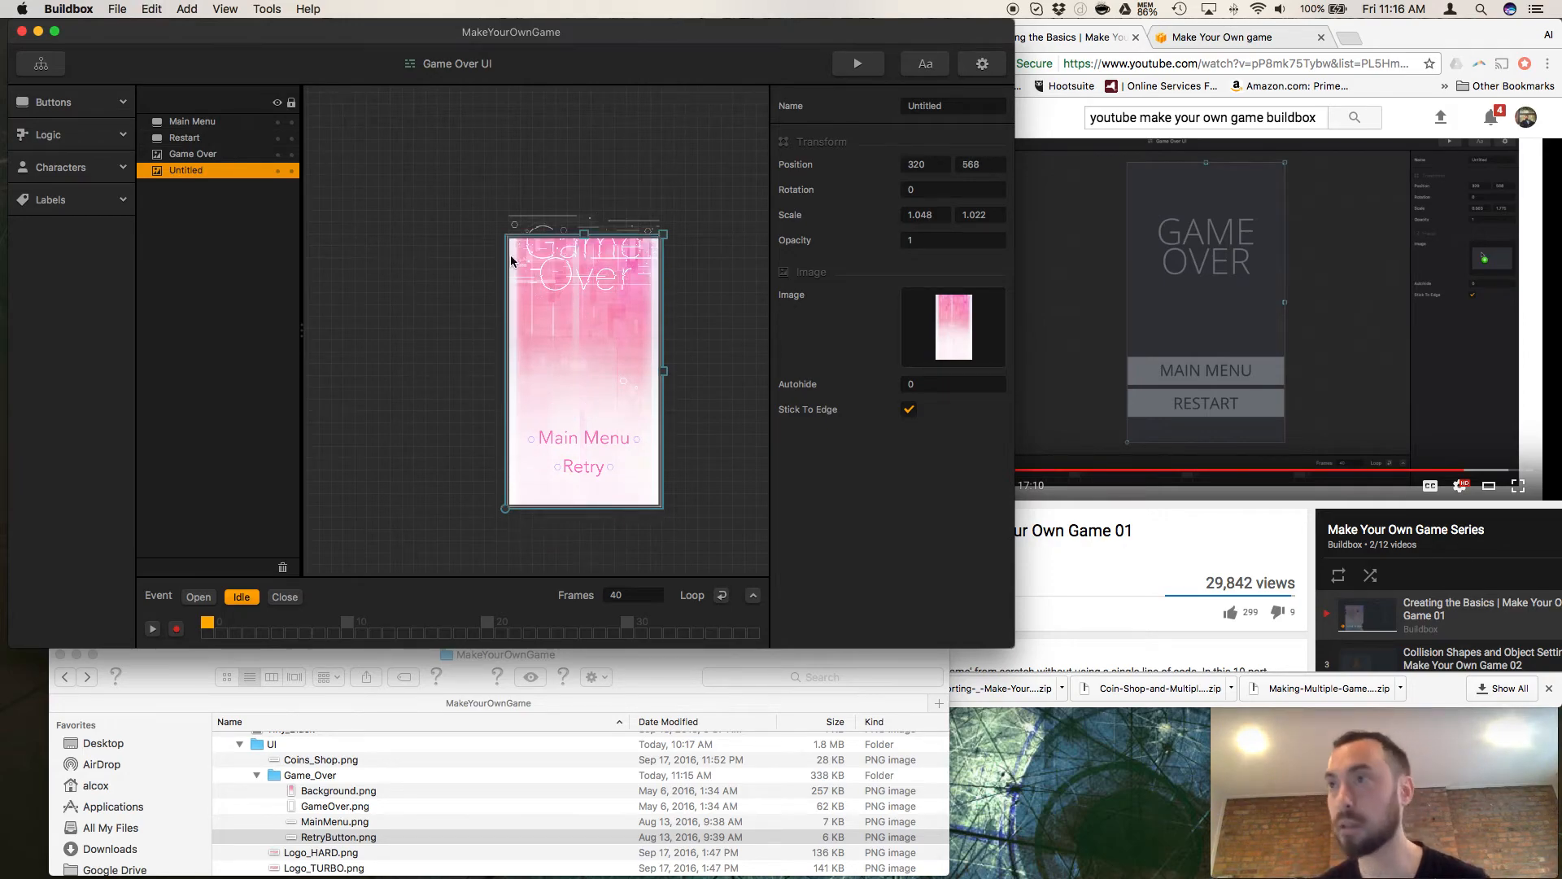
click(192, 155)
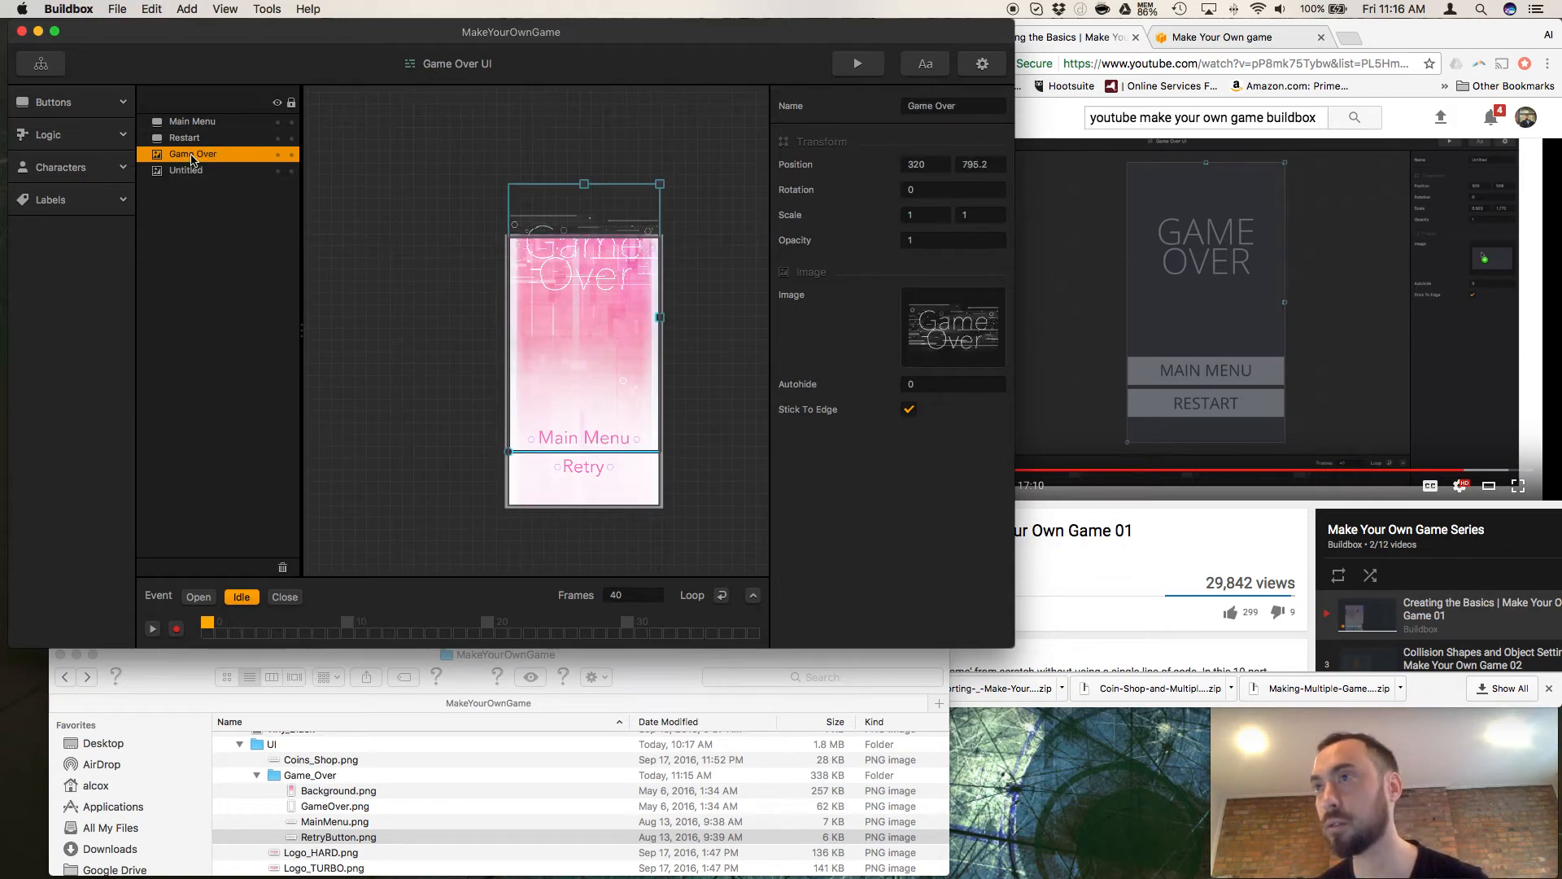
click(607, 226)
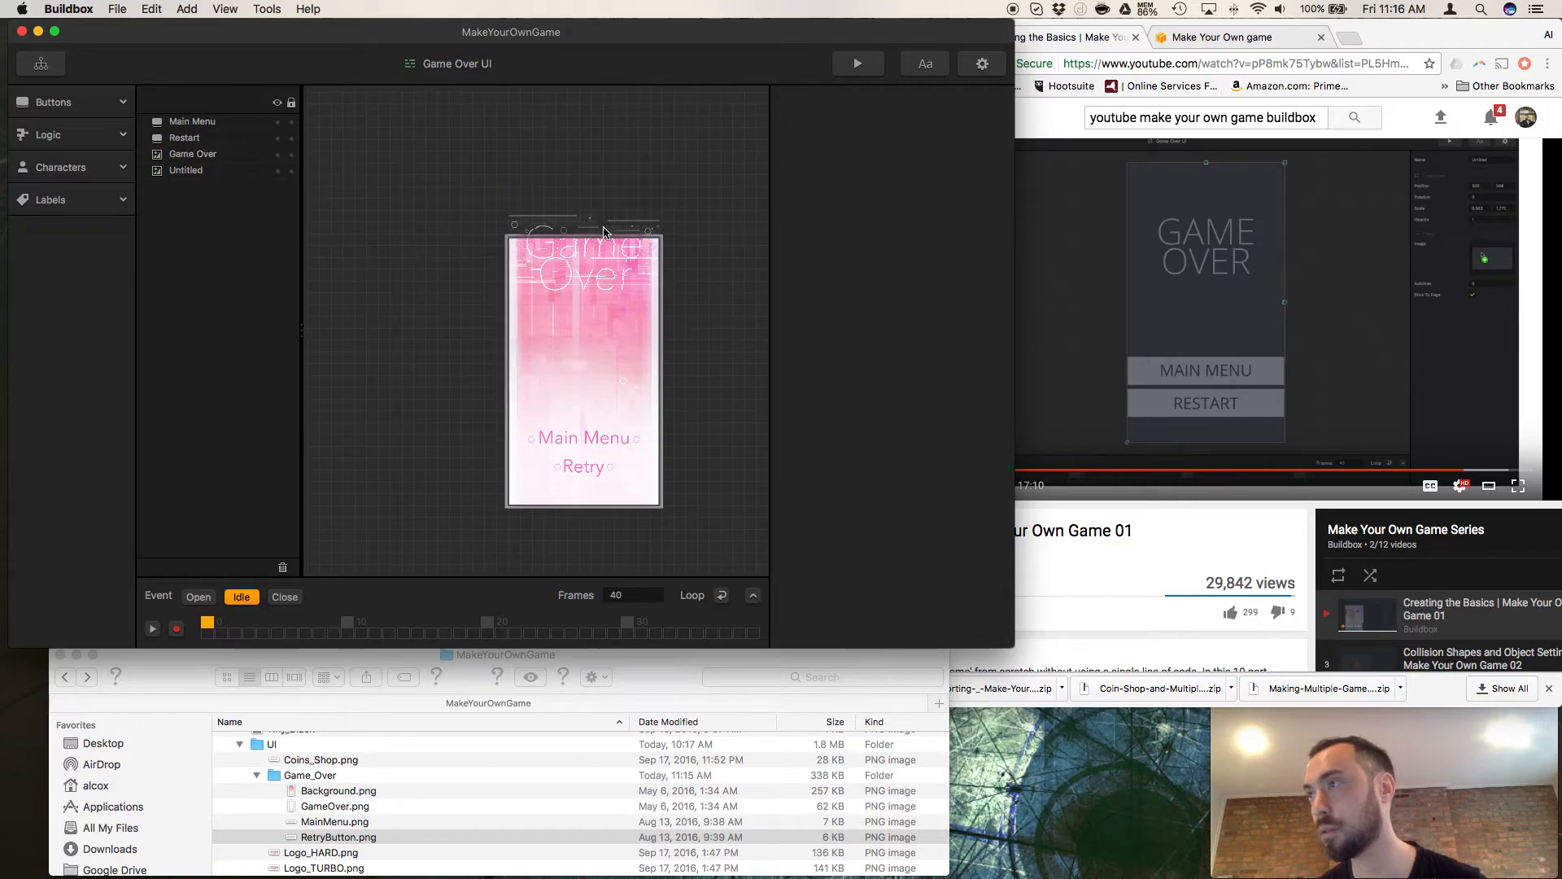
click(194, 155)
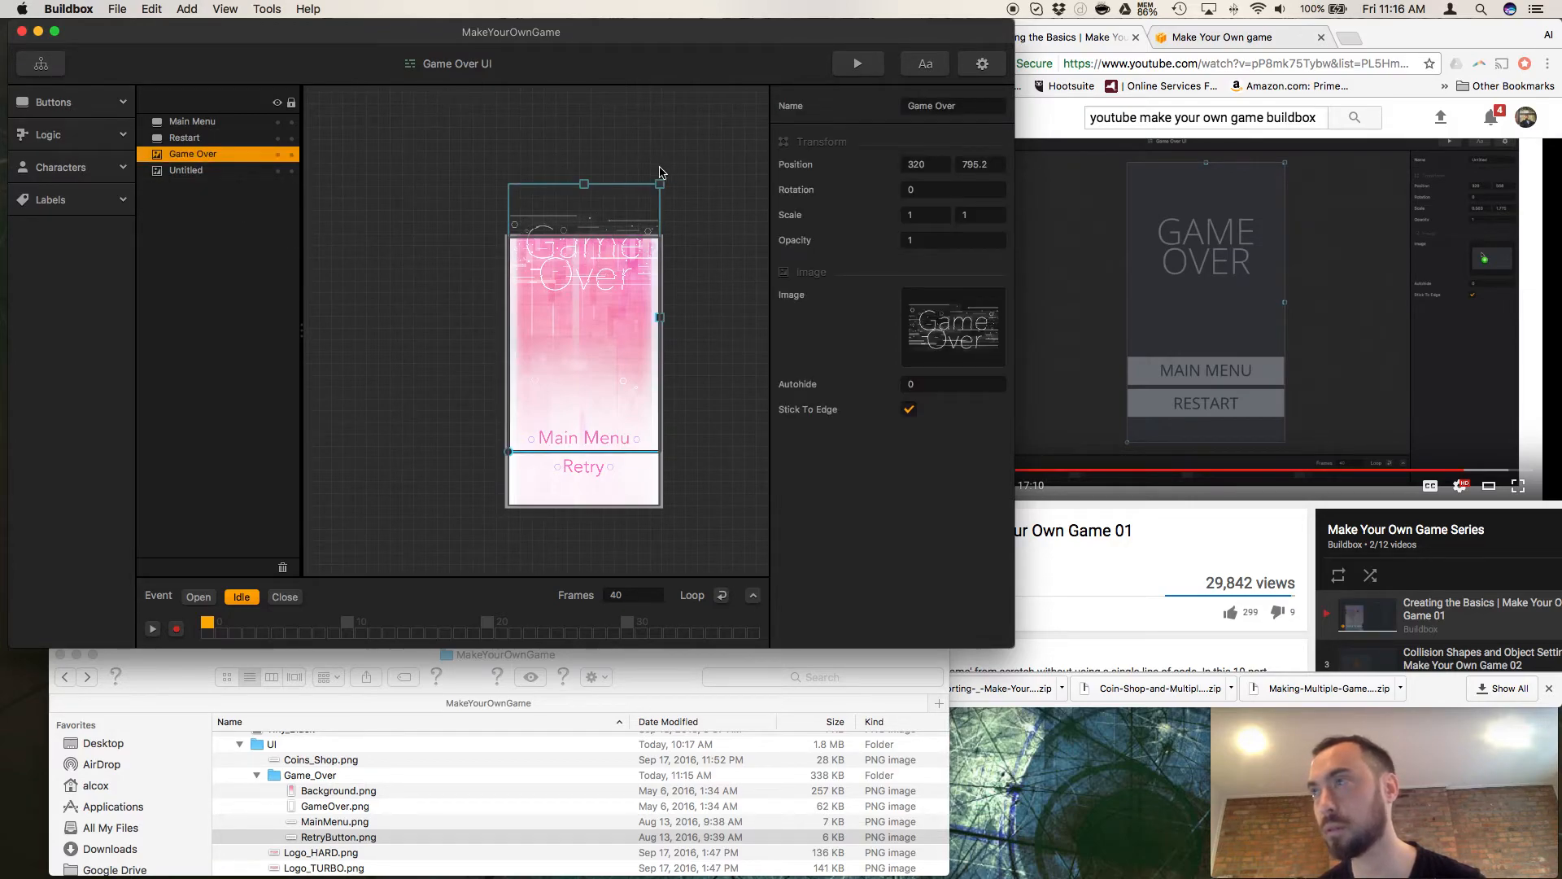
drag(580, 294, 580, 367)
key(super+z)
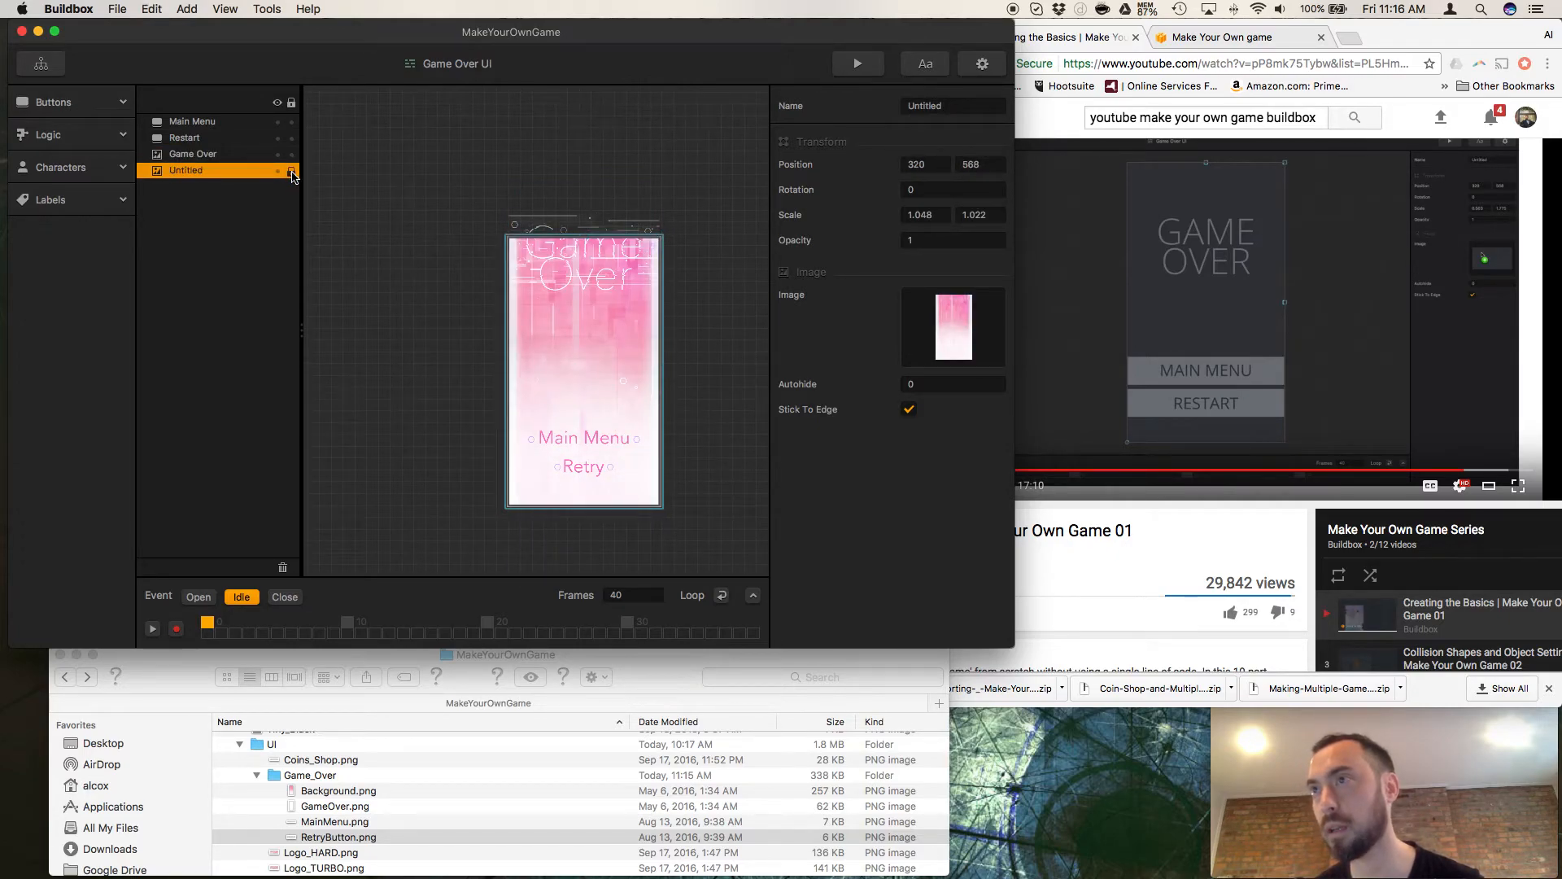
Lock the Untitled background layer and move the Game Over title down into the screen frame, to about position 320, 560.72.
click(291, 171)
drag(602, 278, 599, 310)
drag(584, 296, 584, 301)
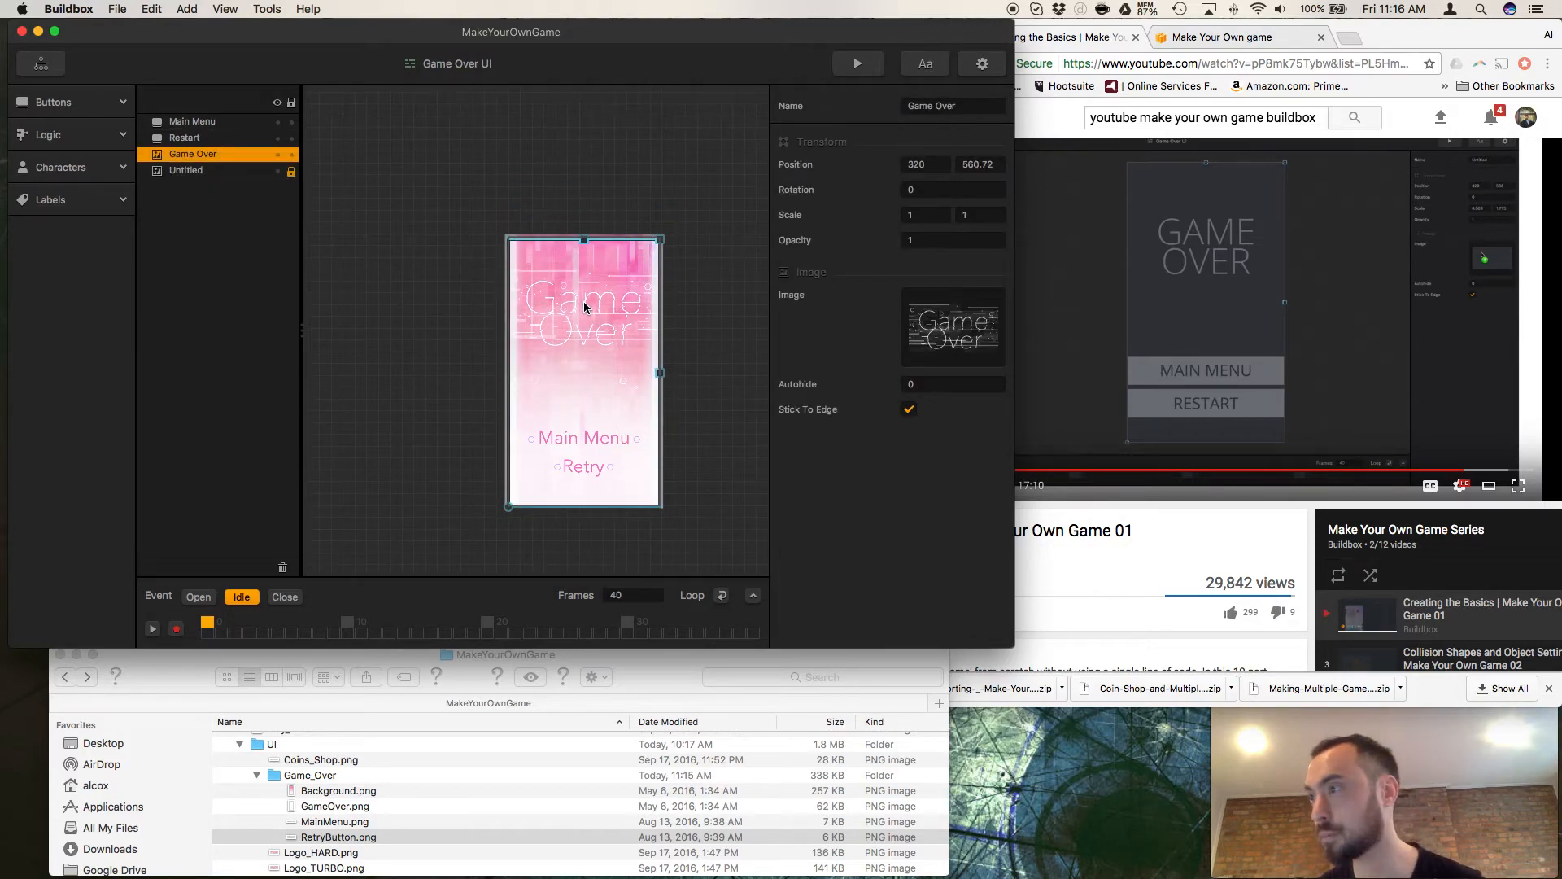
Switch to Chrome and resume playing the Creating the Basics tutorial video.
click(1051, 530)
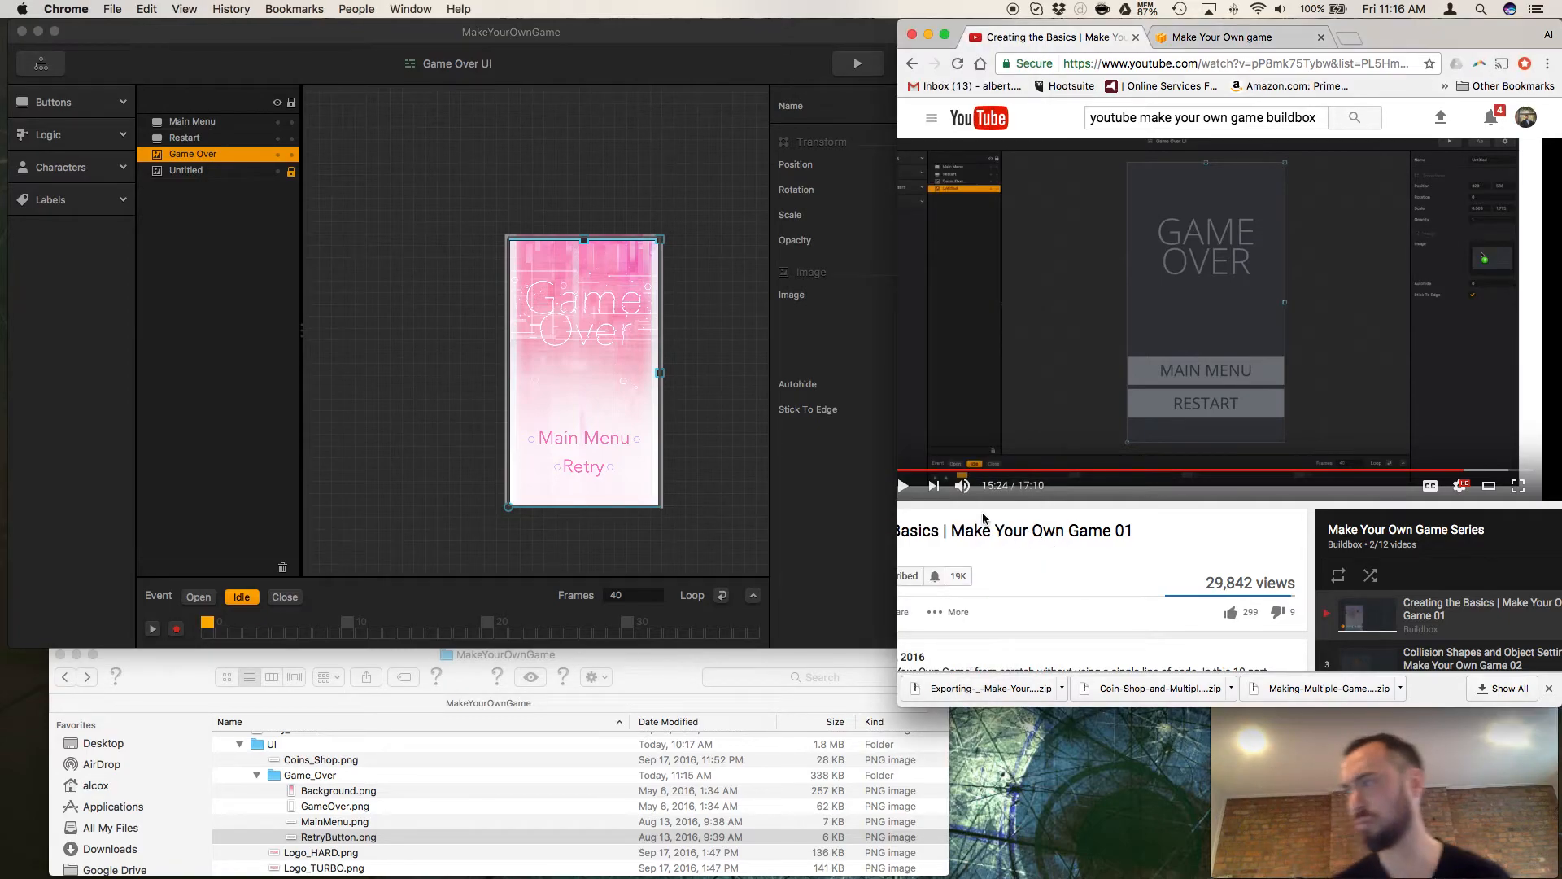
click(903, 487)
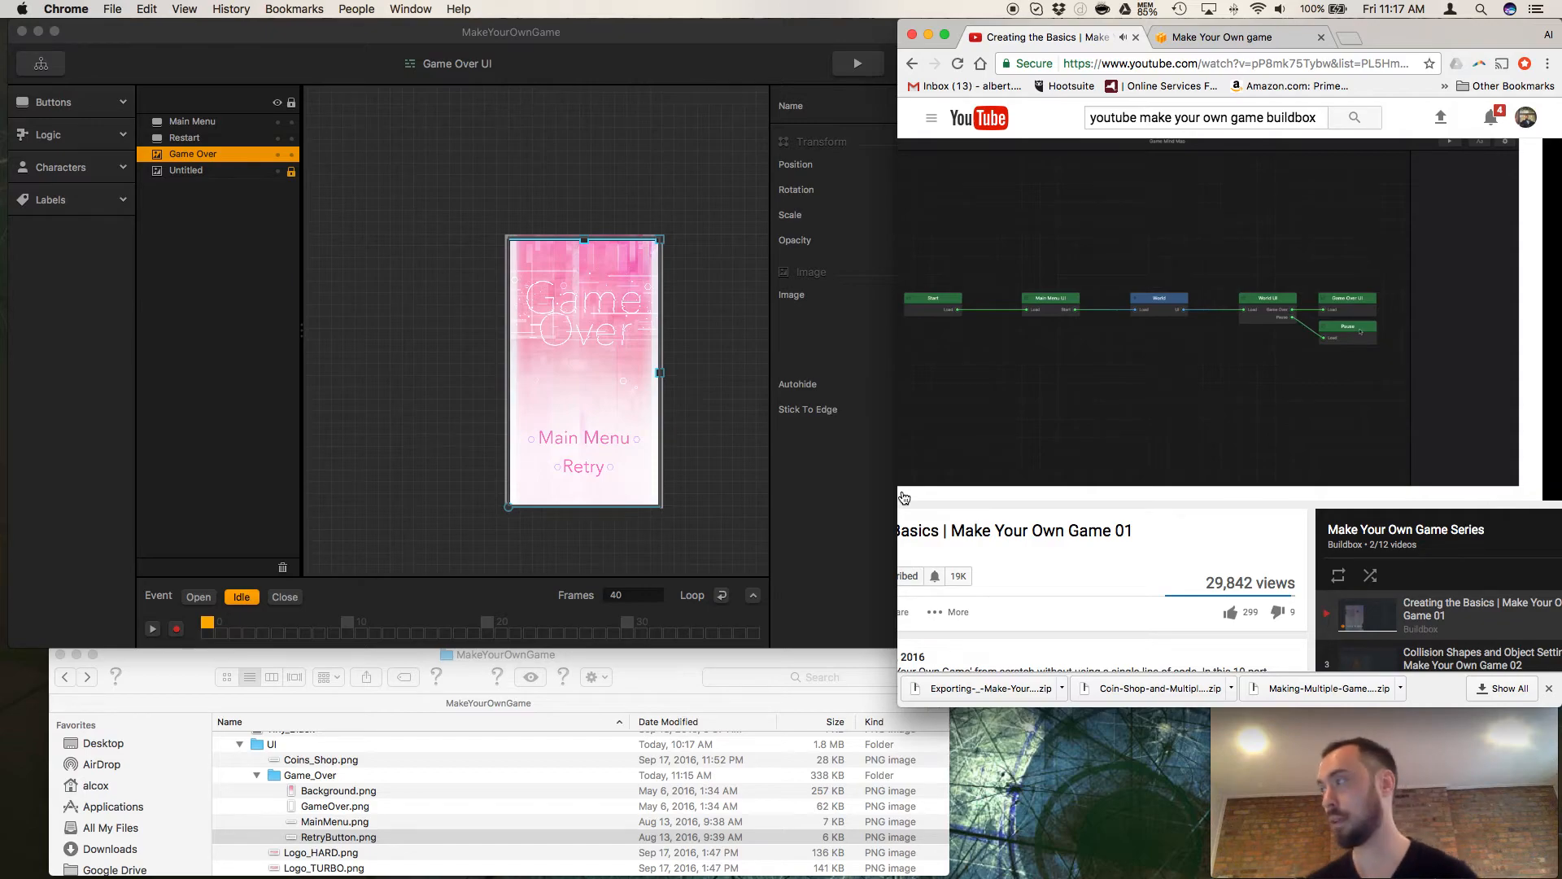
Open the Pause screen from Buildbox's Game Mind Map, and pause the tutorial video in Chrome.
click(49, 72)
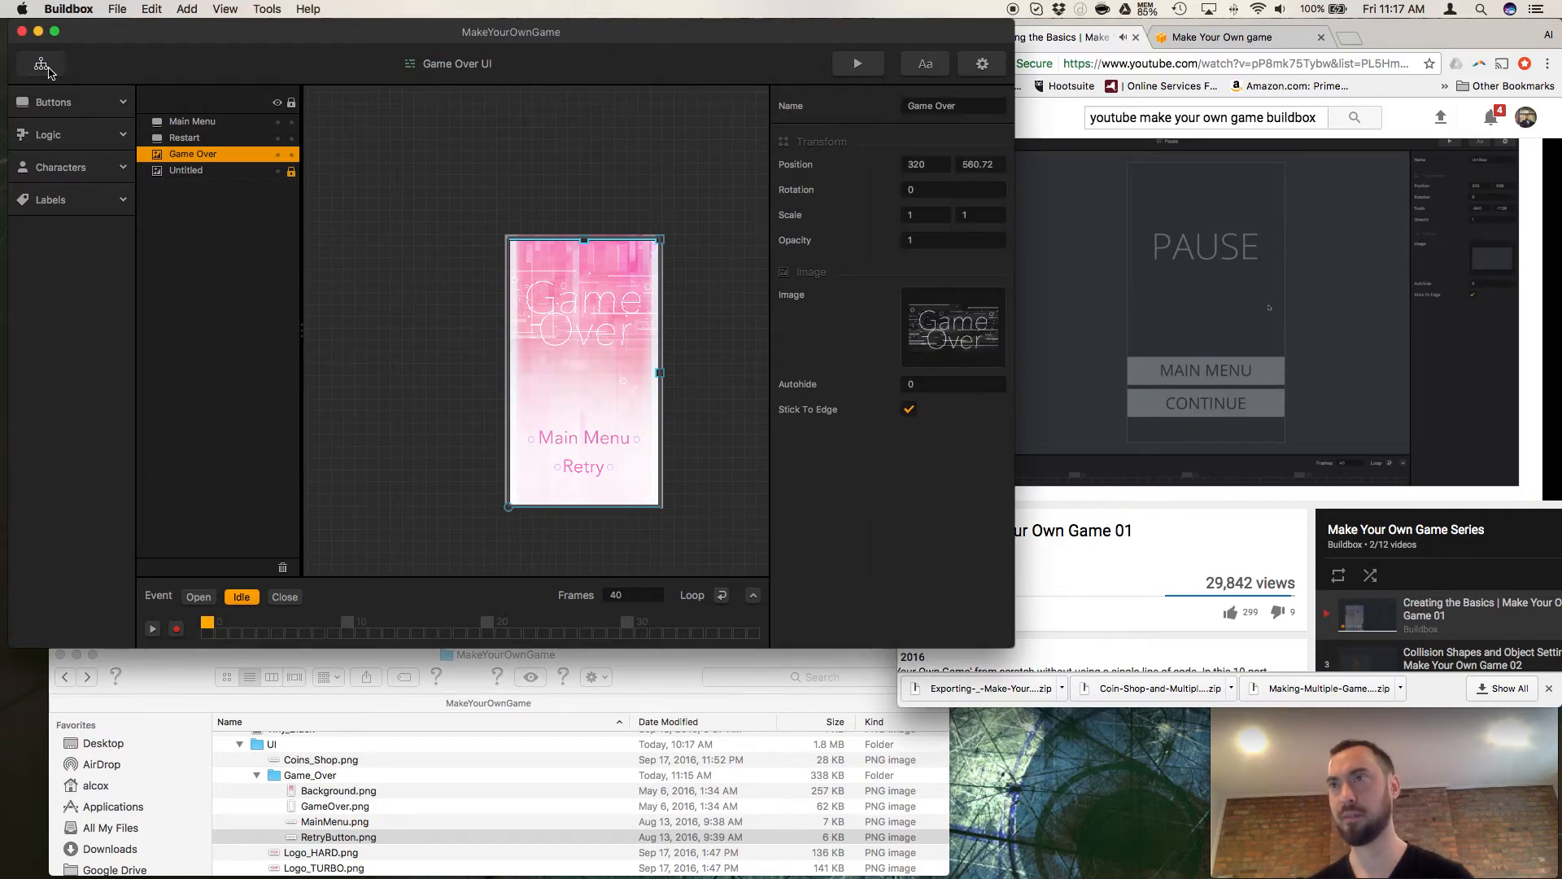
click(49, 71)
click(706, 329)
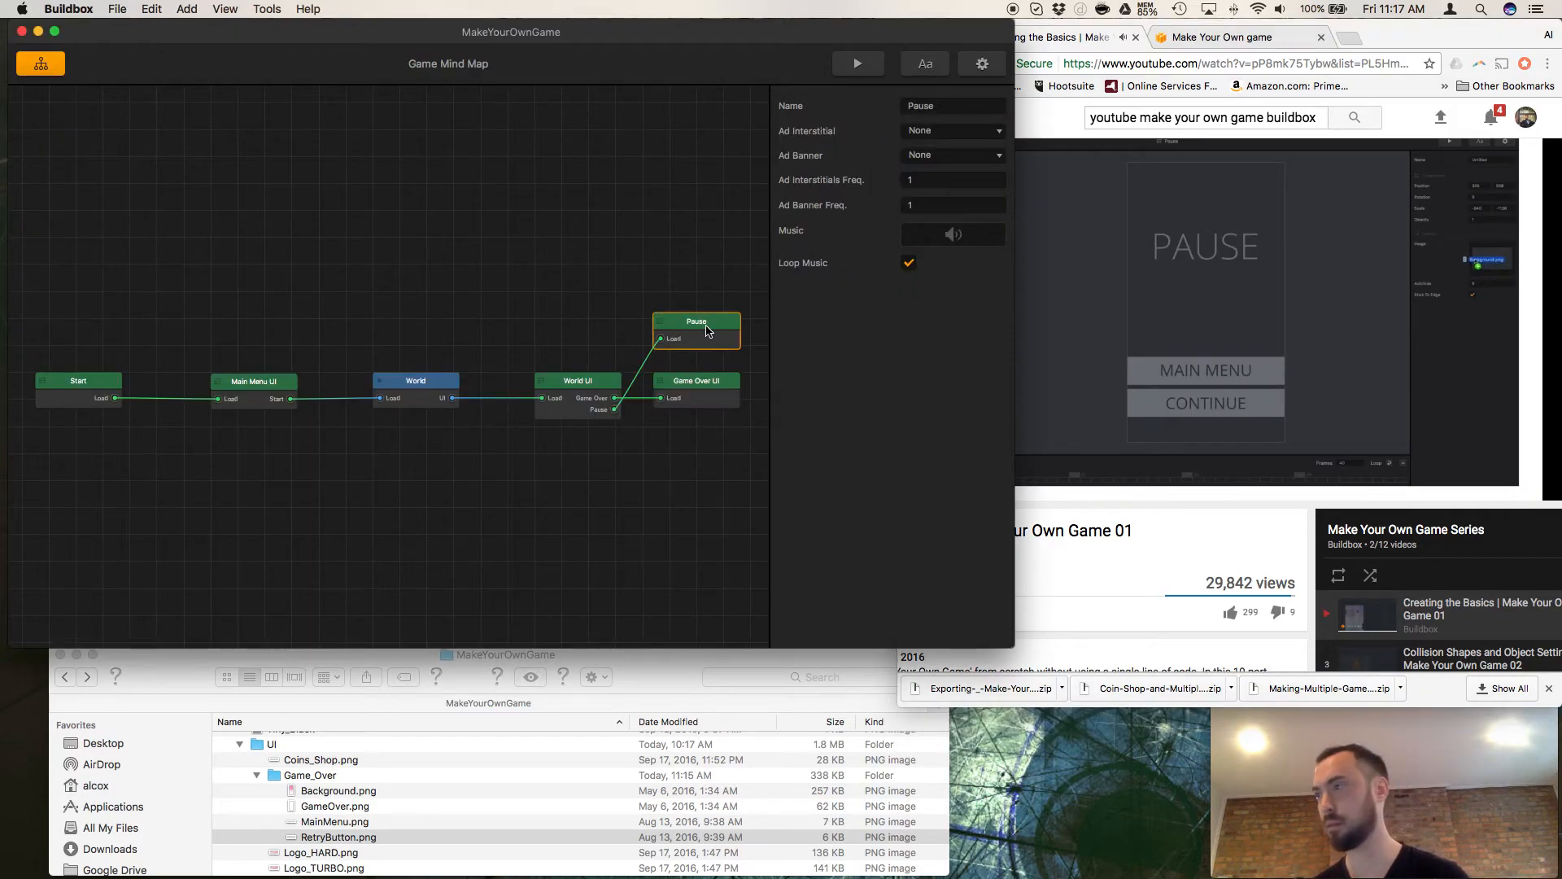
double_click(706, 329)
drag(1016, 472, 899, 472)
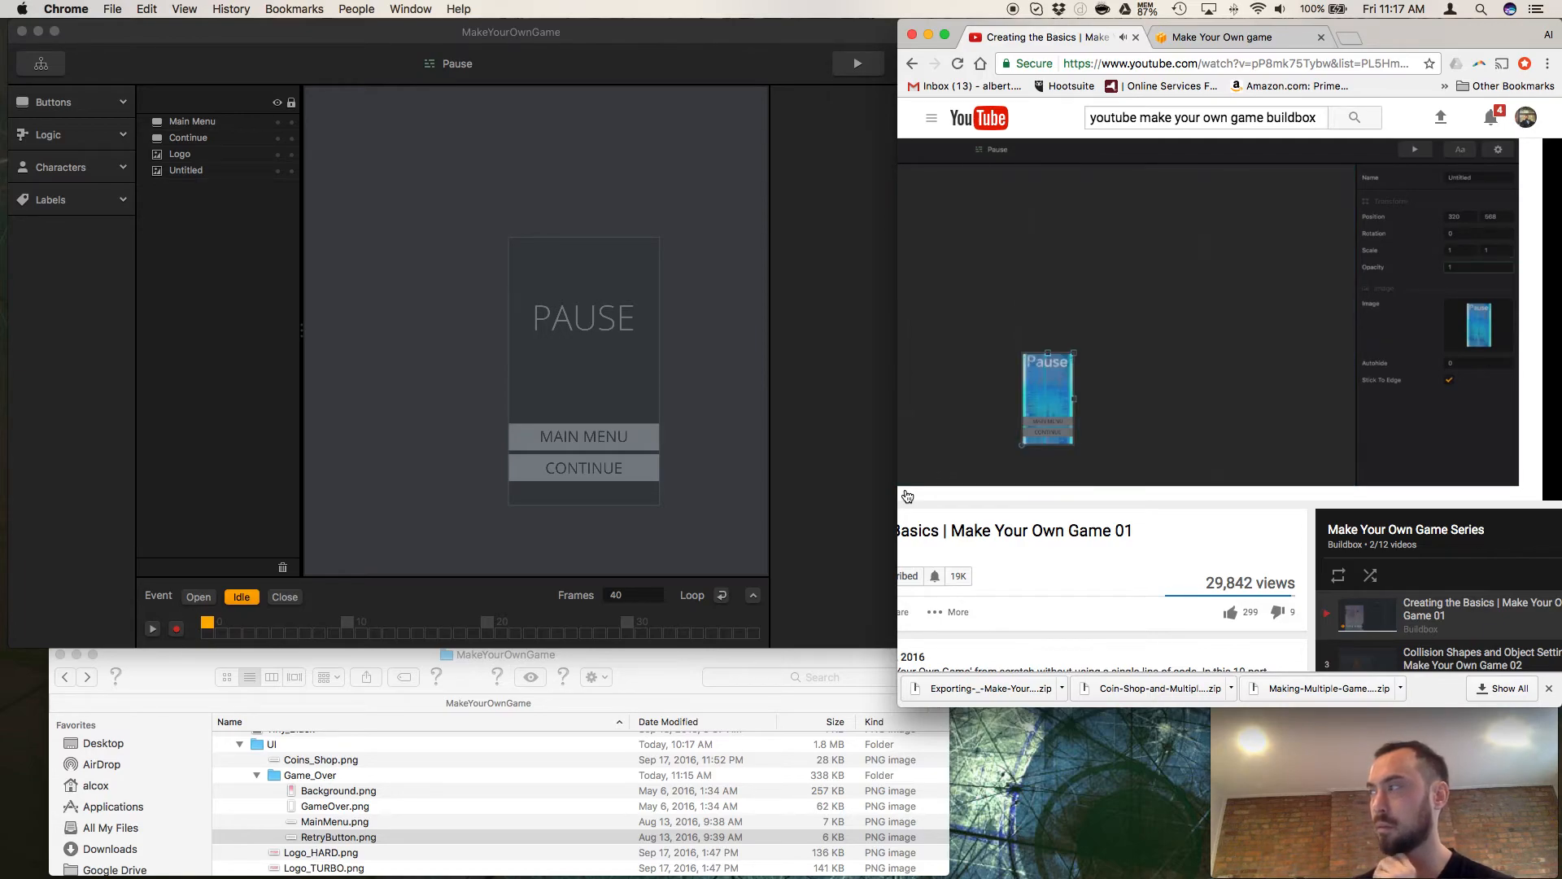
click(908, 496)
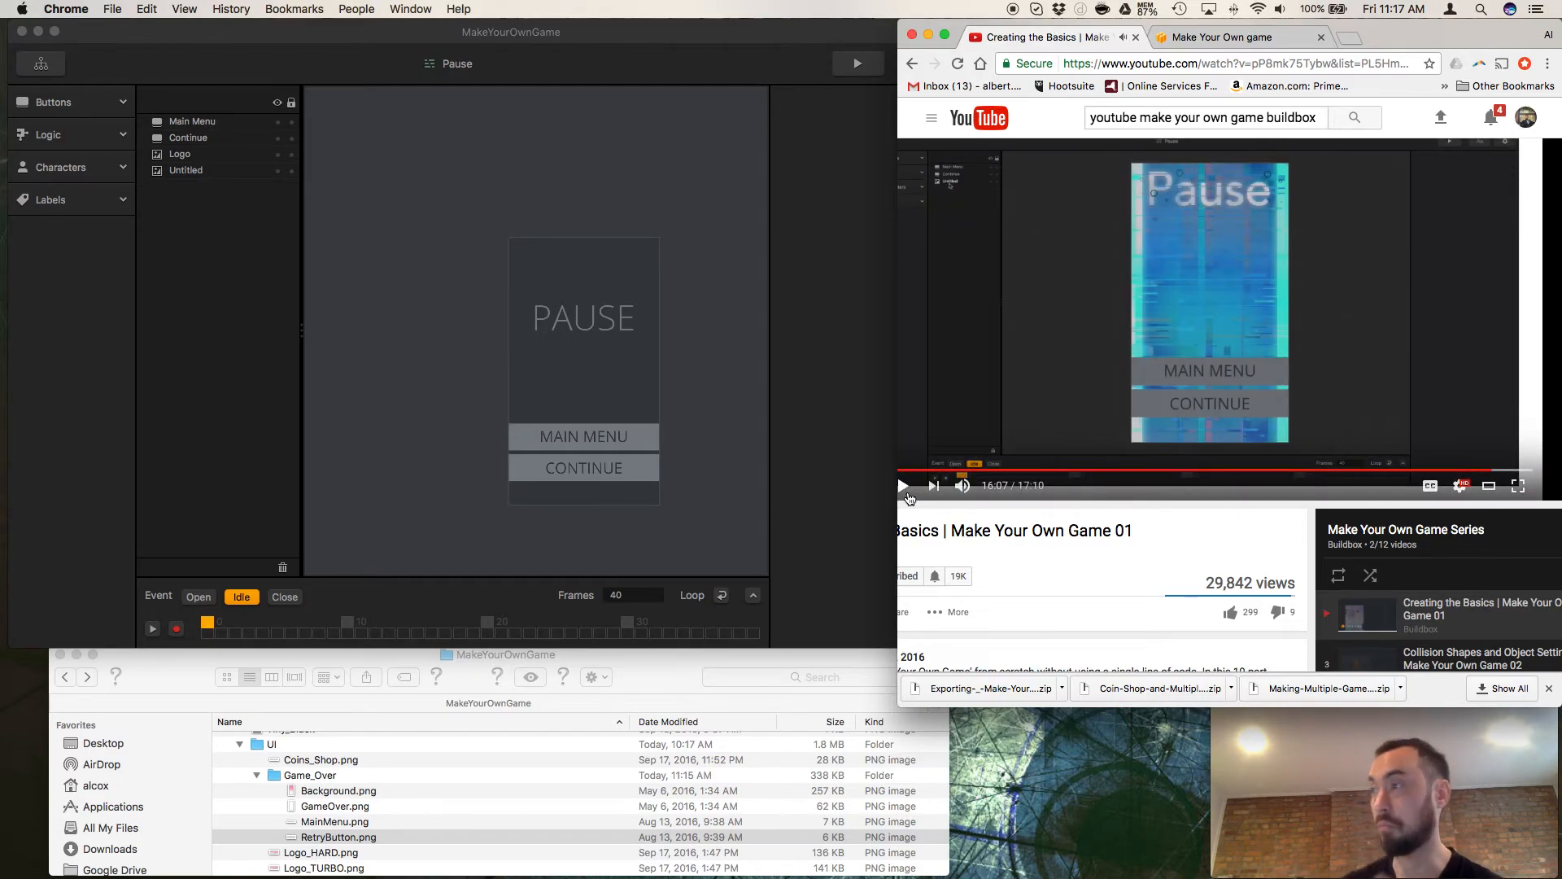
In Finder, expand the Pause folder in place of Game_Over and preview its Background.png.
click(259, 775)
click(257, 775)
scroll(277, 793, down, 3)
scroll(276, 809, up, 1)
click(257, 813)
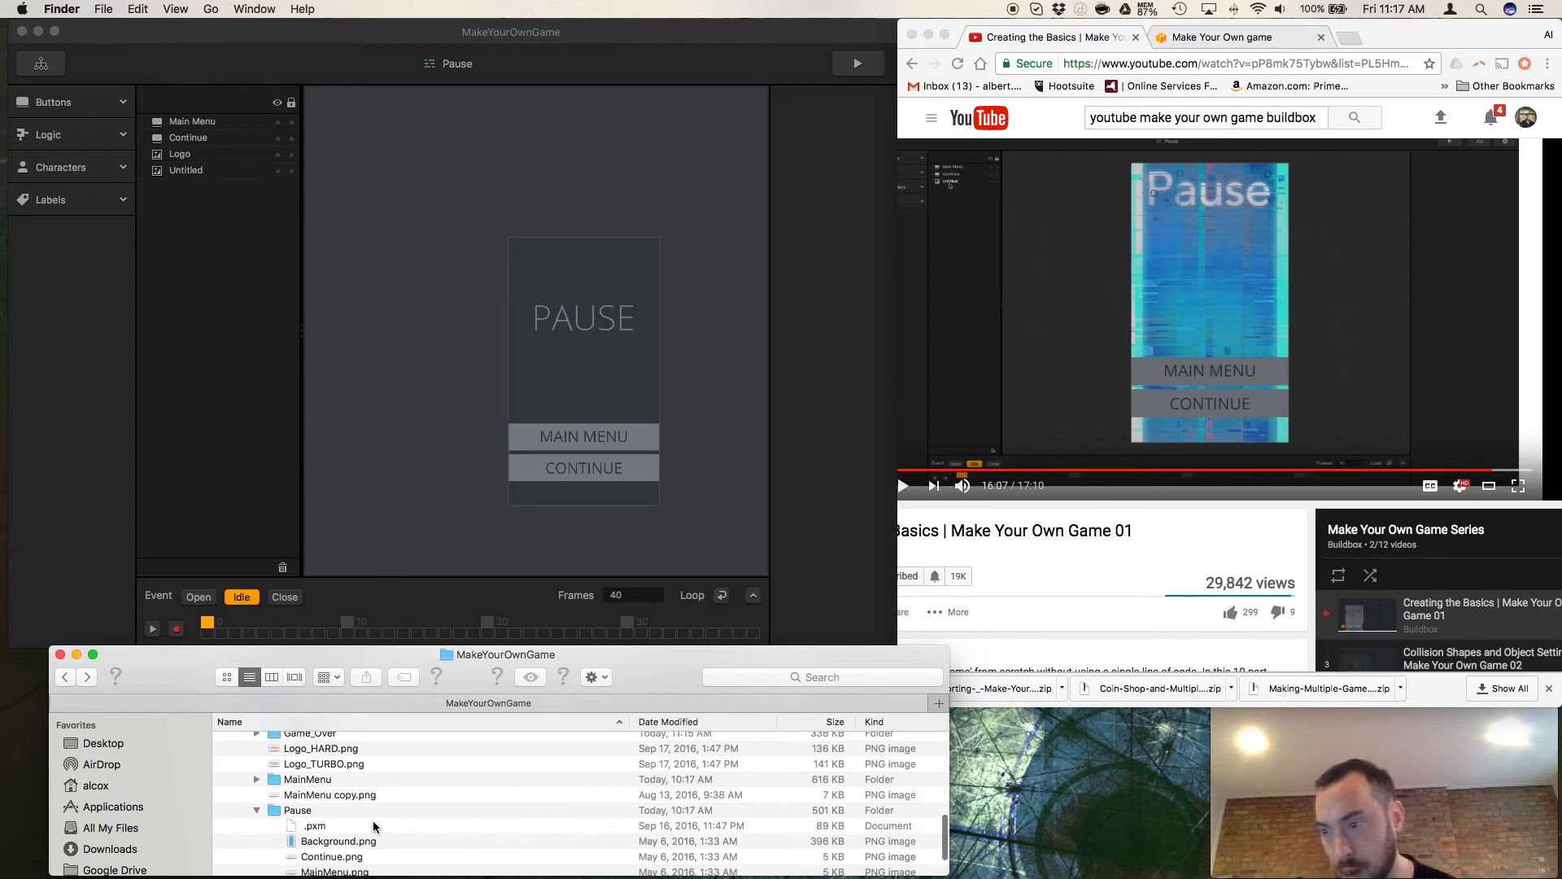
click(335, 840)
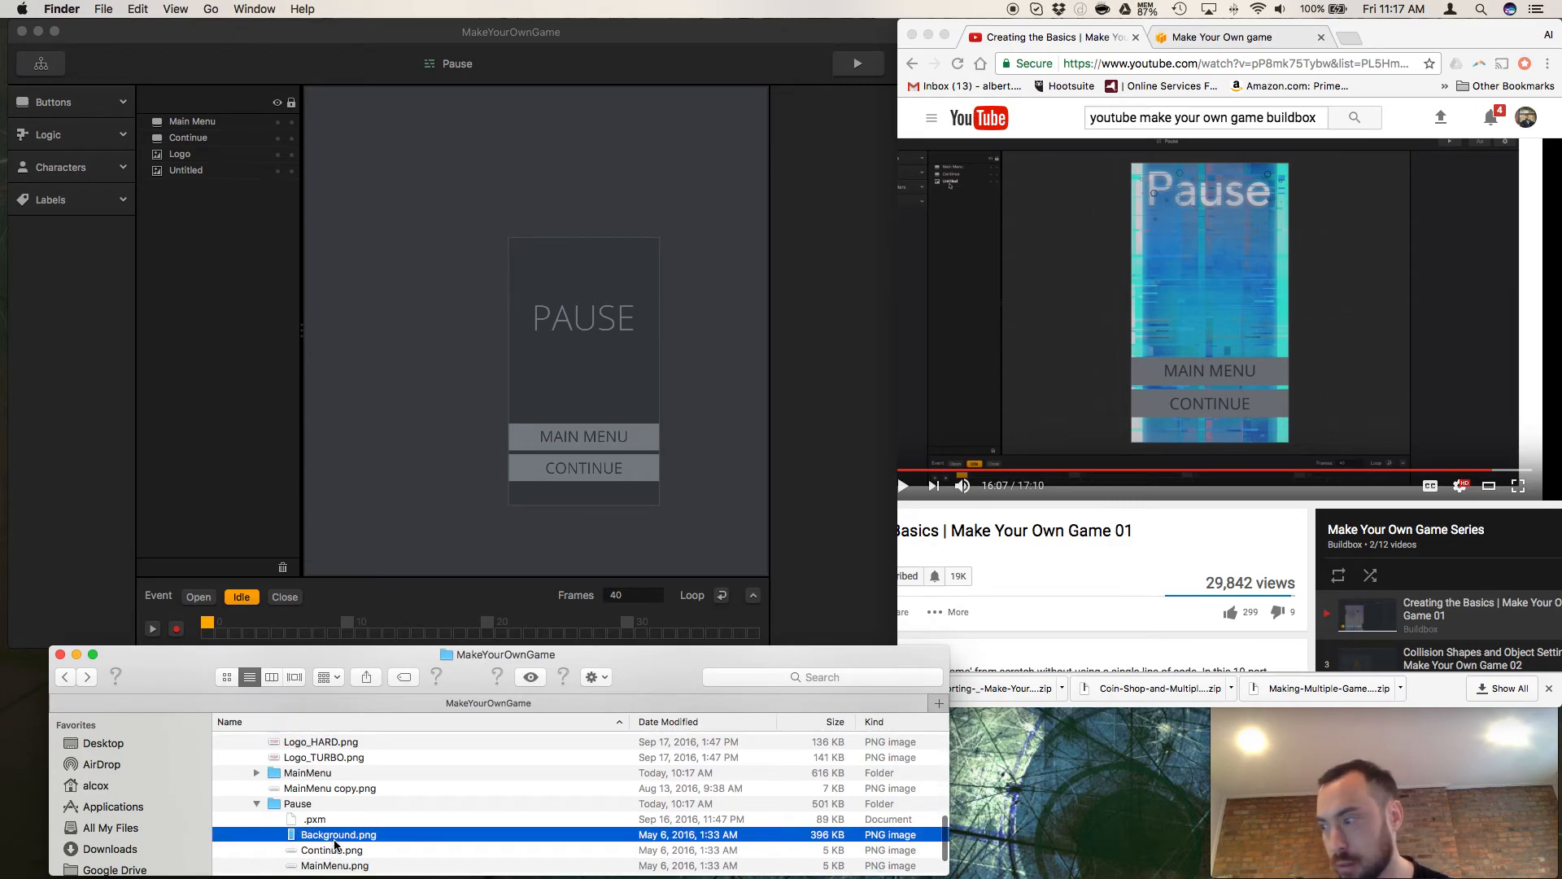
key(space)
key(space)
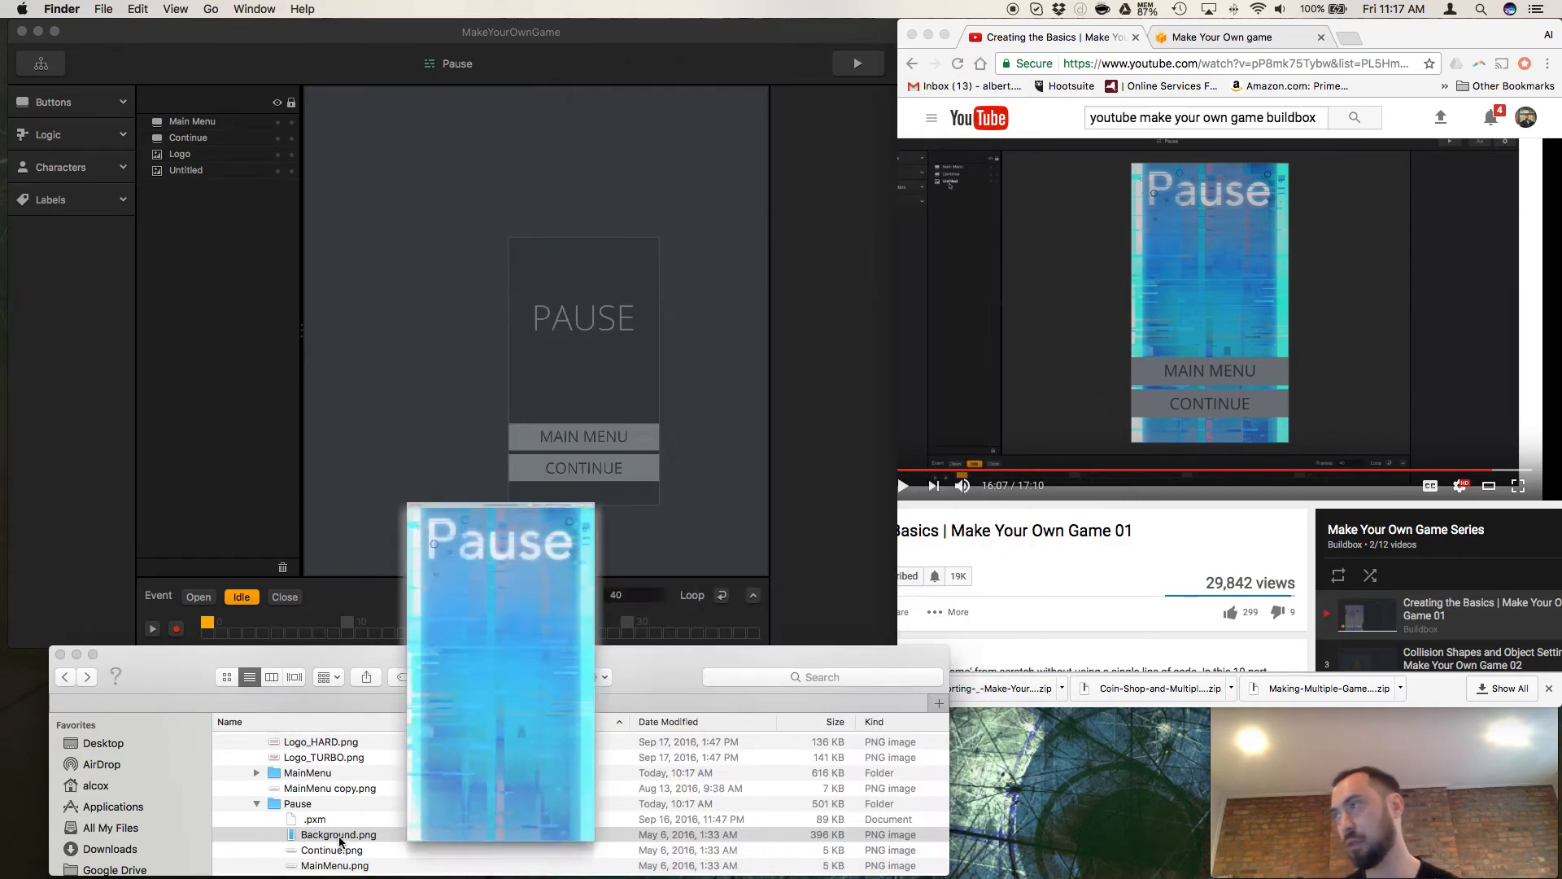
Replace the Untitled background's image in Buildbox's Pause screen with Background.png from the Pause folder.
click(446, 411)
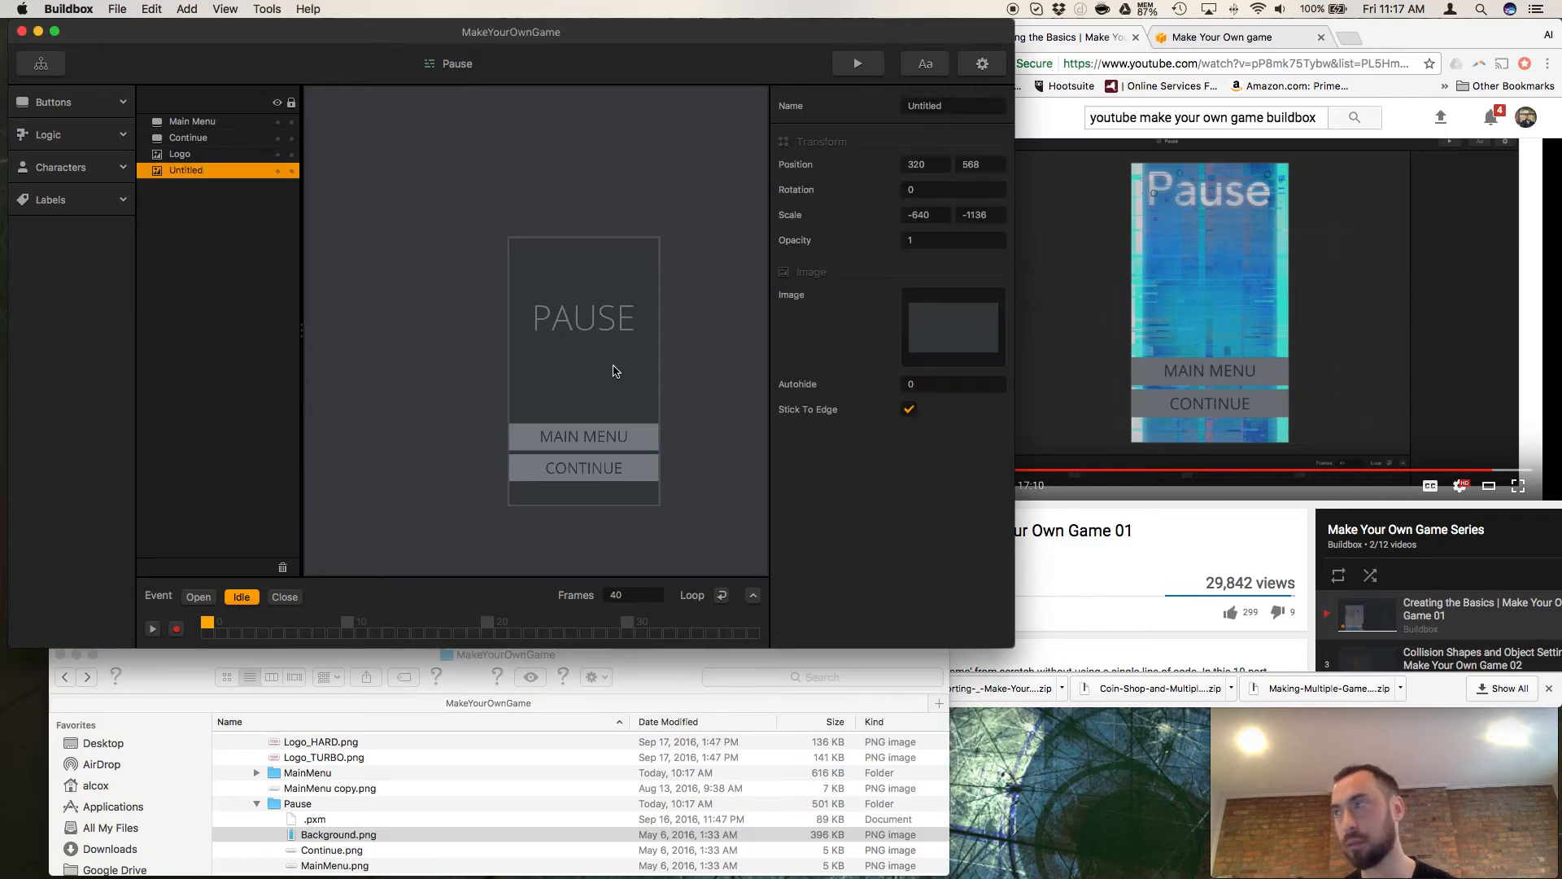
drag(319, 837, 958, 330)
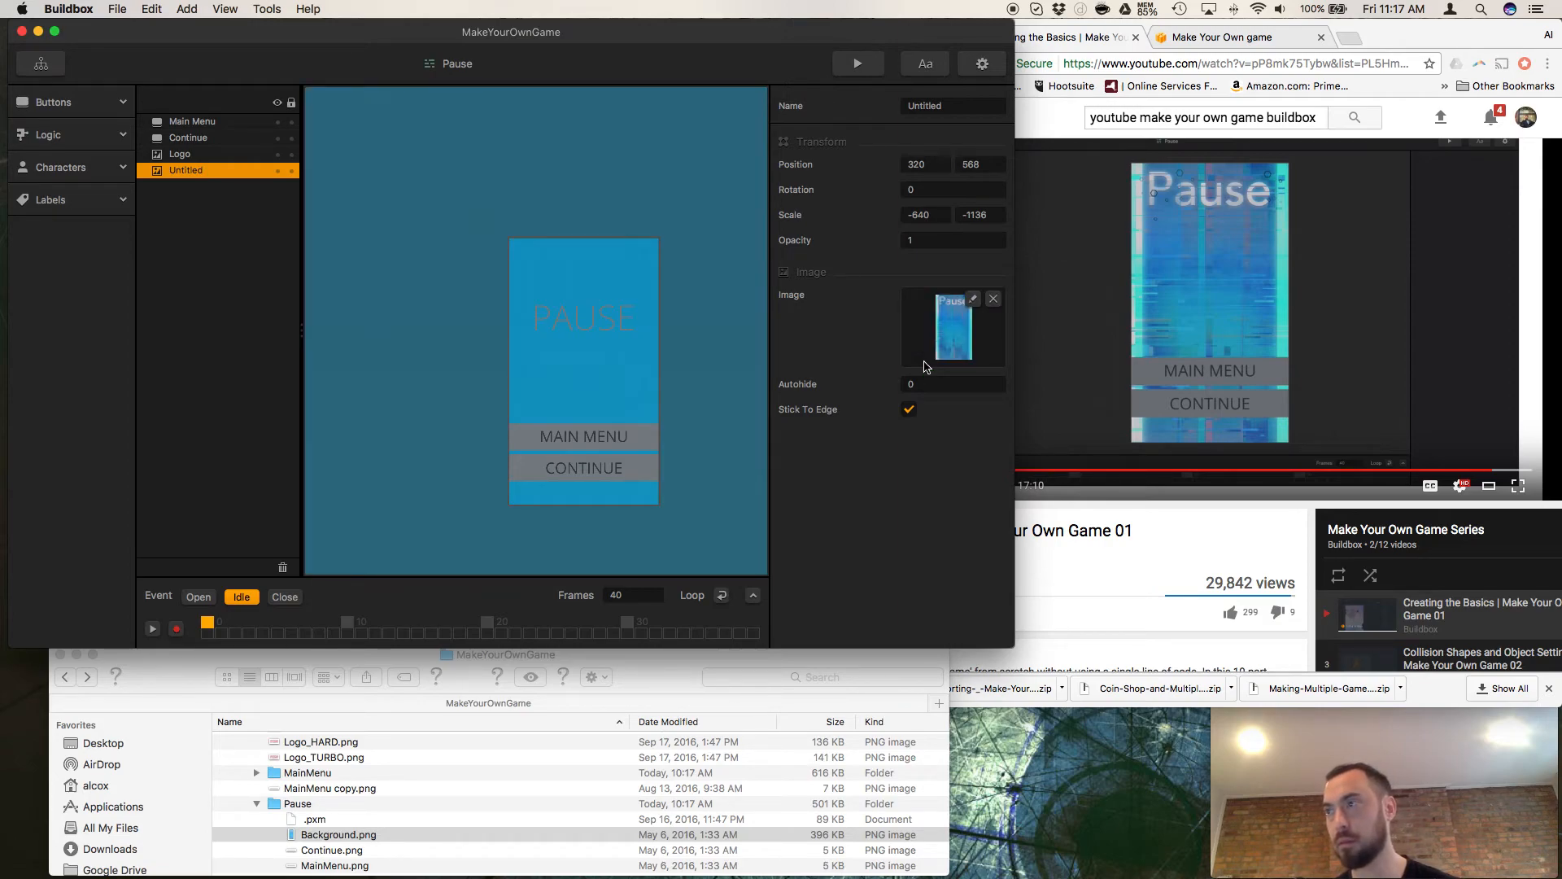
Set the Untitled background's scale to 1 by 1 in the Pause screen and save the project.
click(924, 214)
double_click(924, 215)
scroll(667, 329, down, 5)
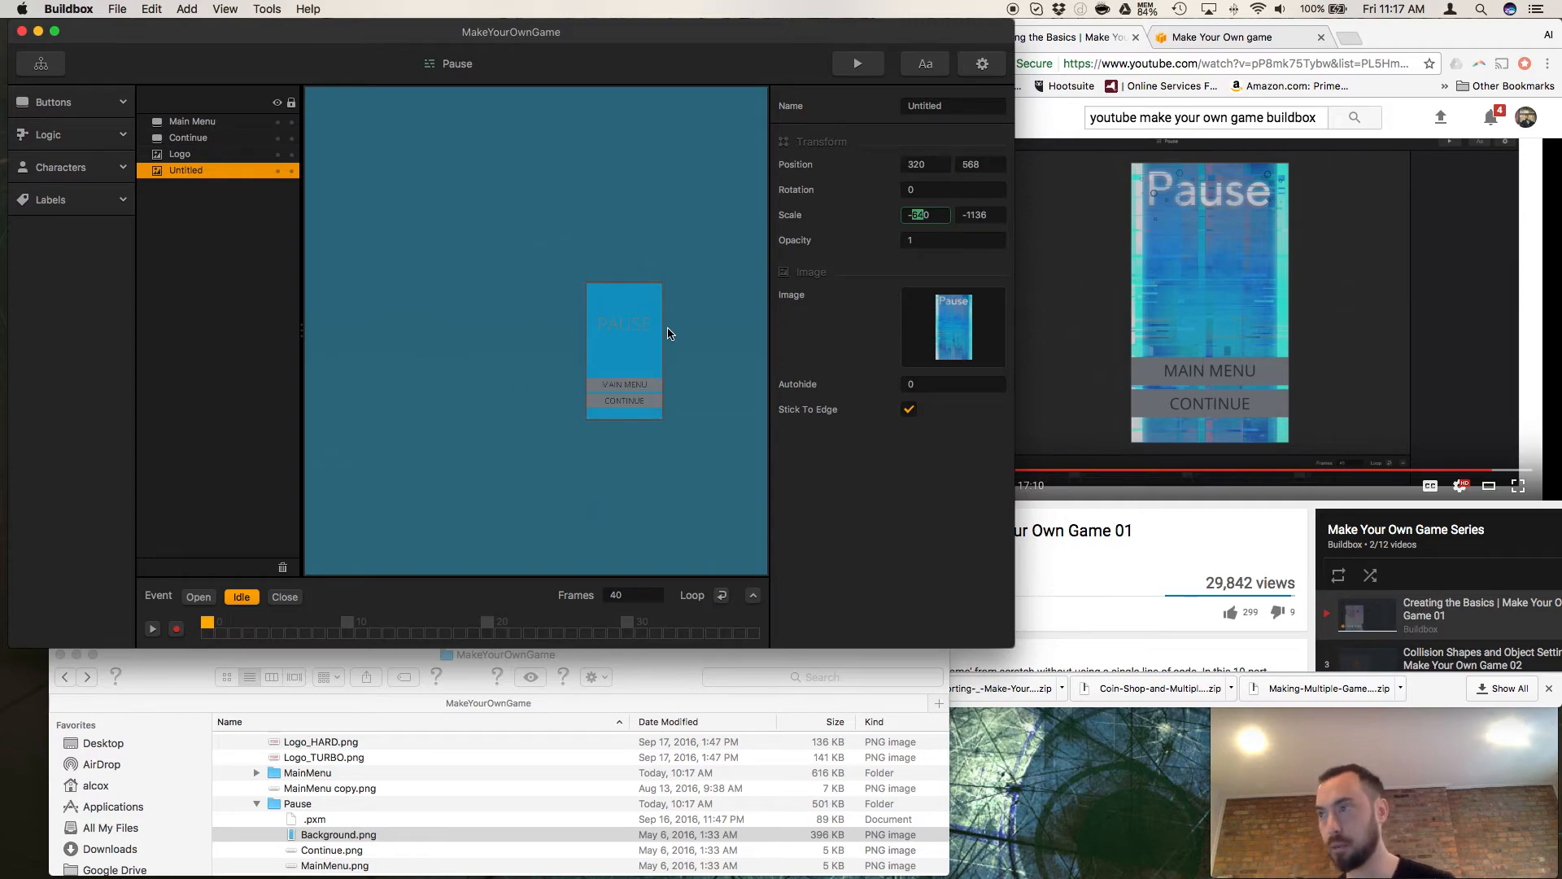
scroll(648, 363, up, 5)
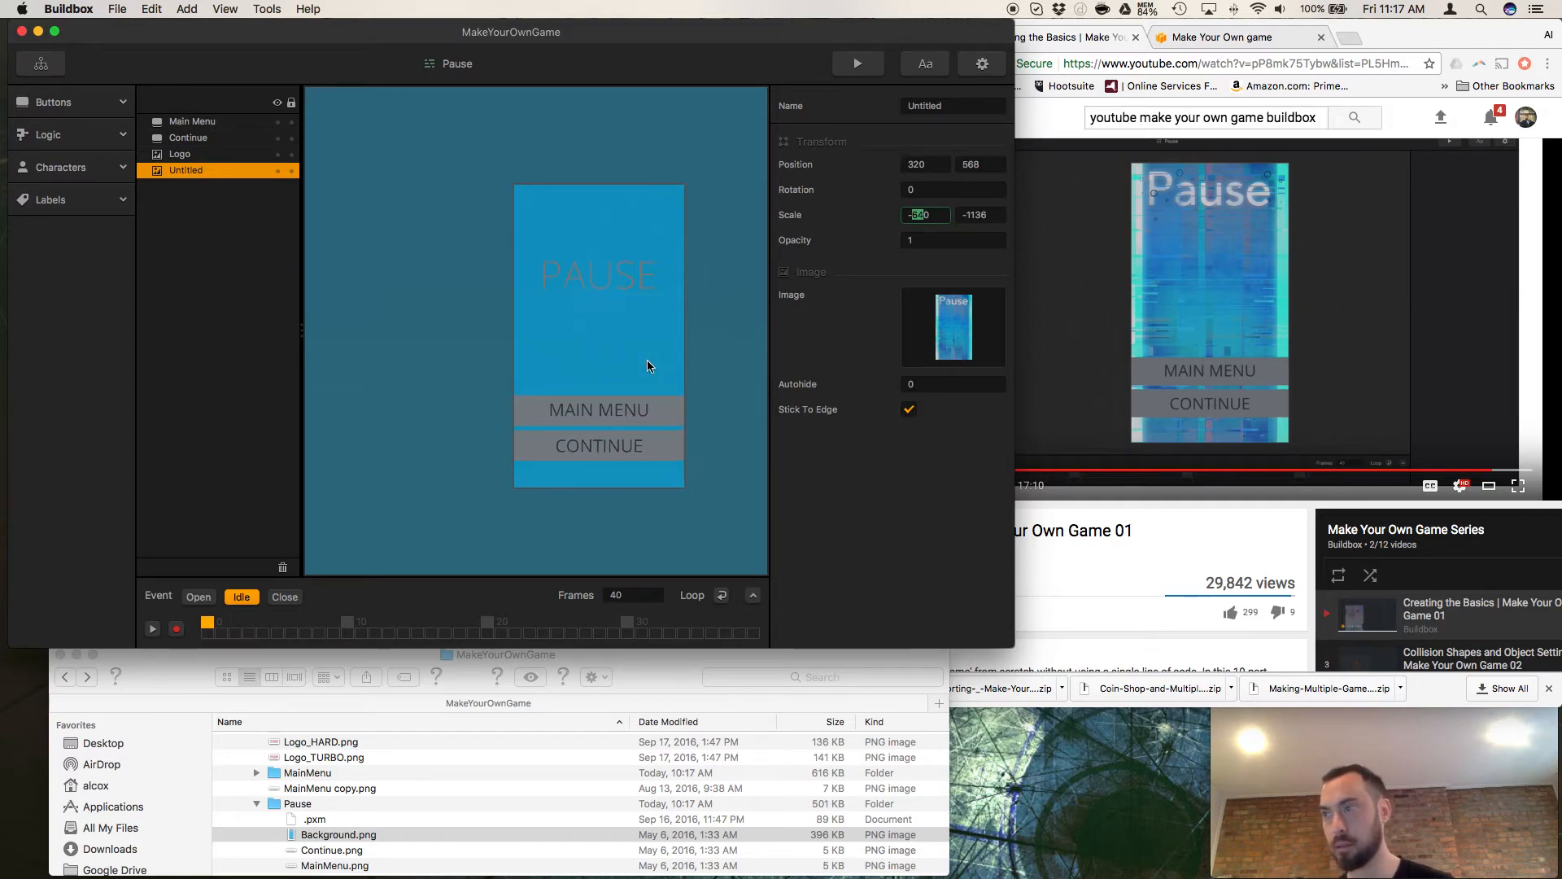
triple_click(941, 214)
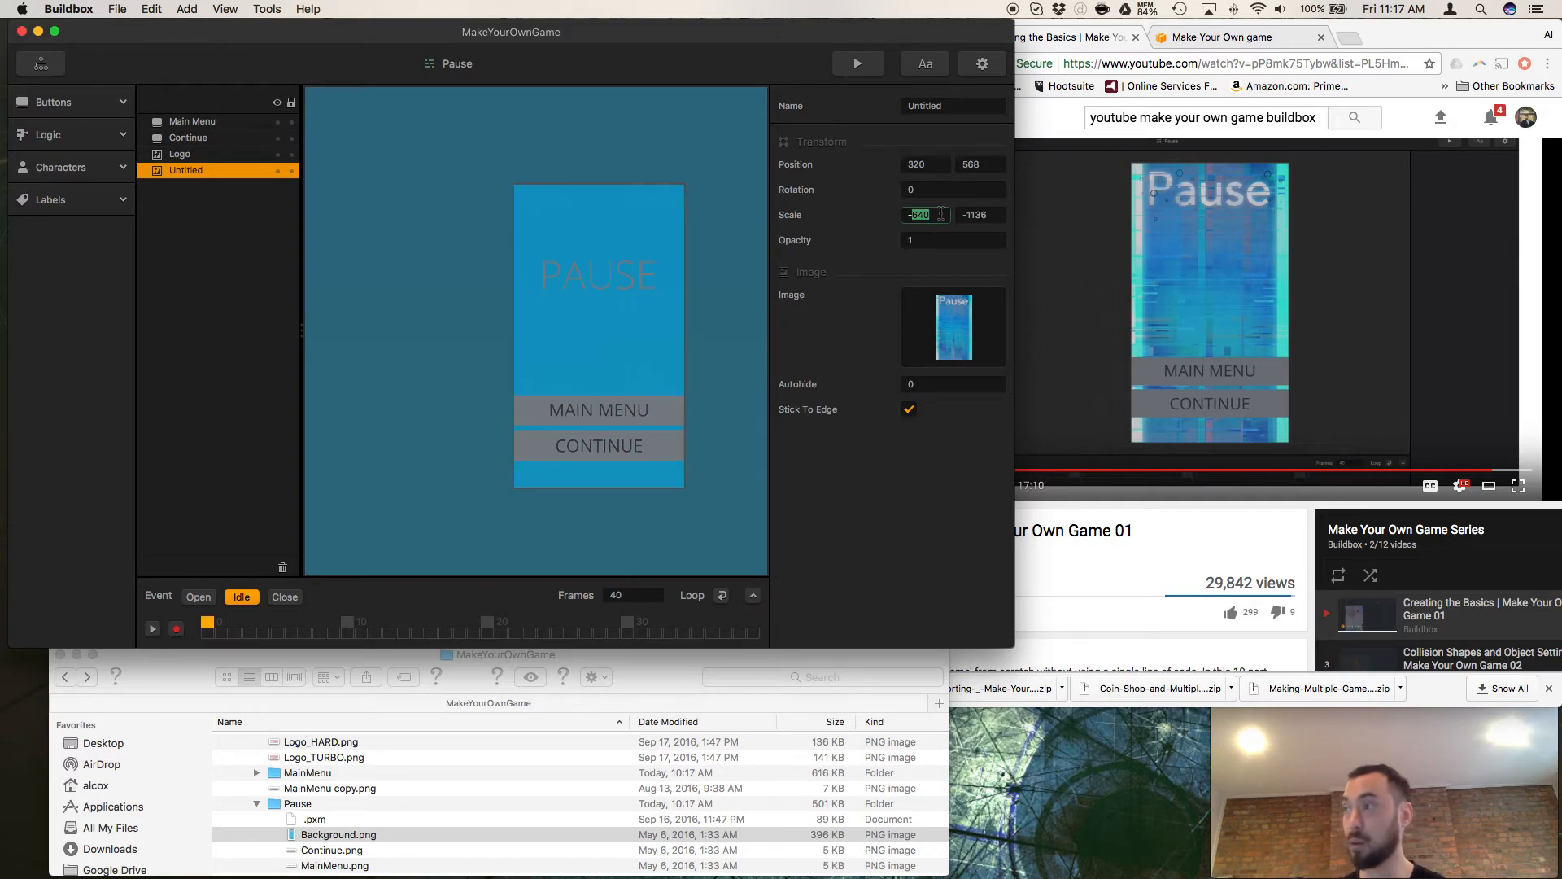
text(1)
key(Tab)
text(1)
click(807, 562)
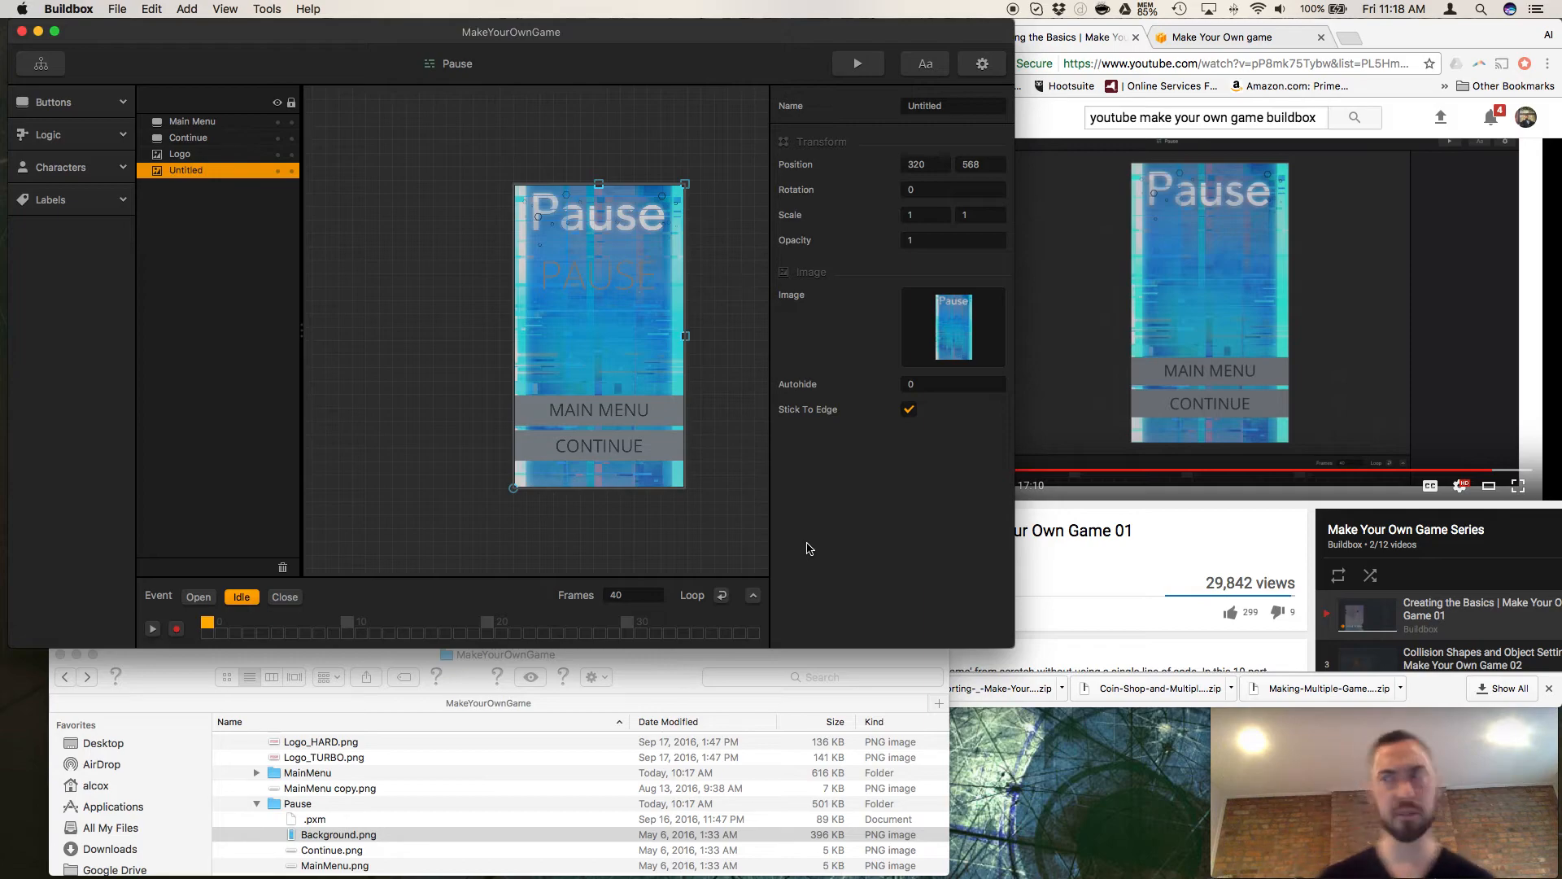
key(super+s)
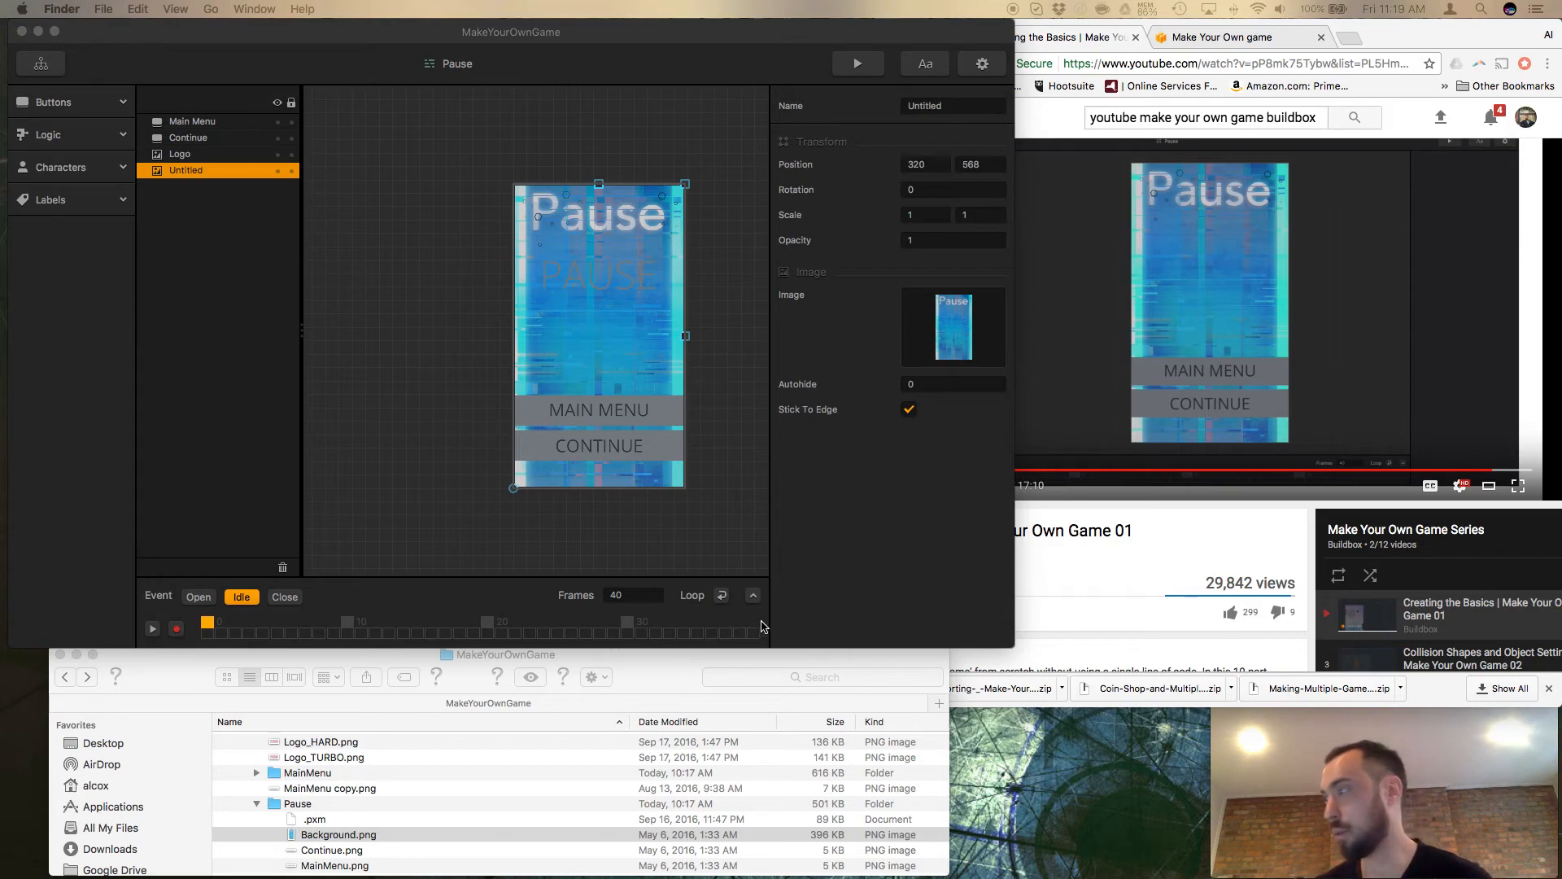
Replace the Continue button's image in the Pause screen with Continue.png from the Pause folder.
click(1119, 574)
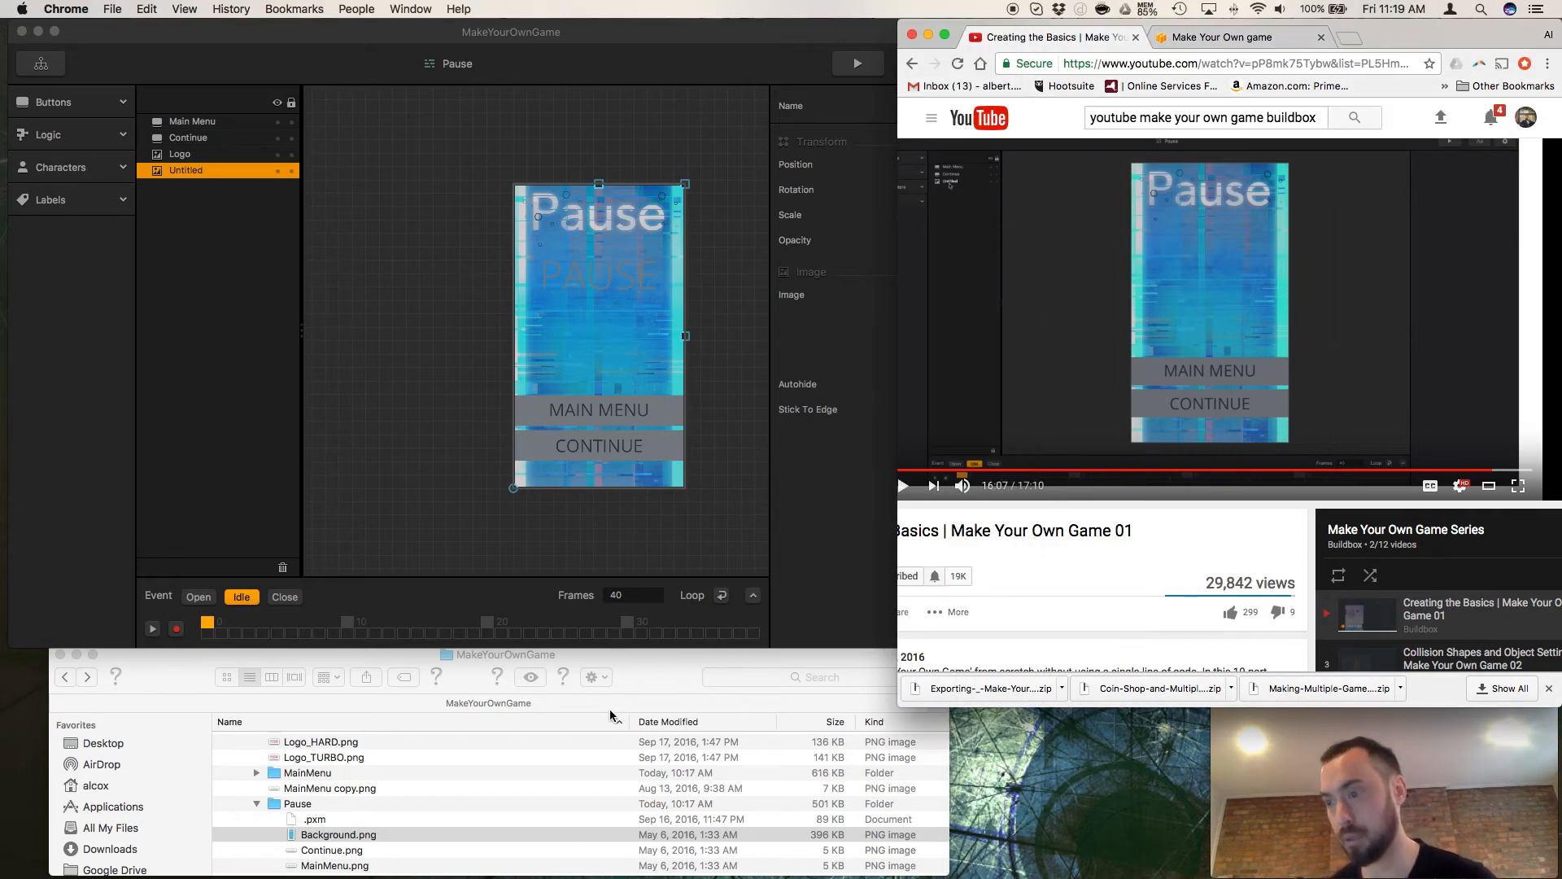
click(325, 858)
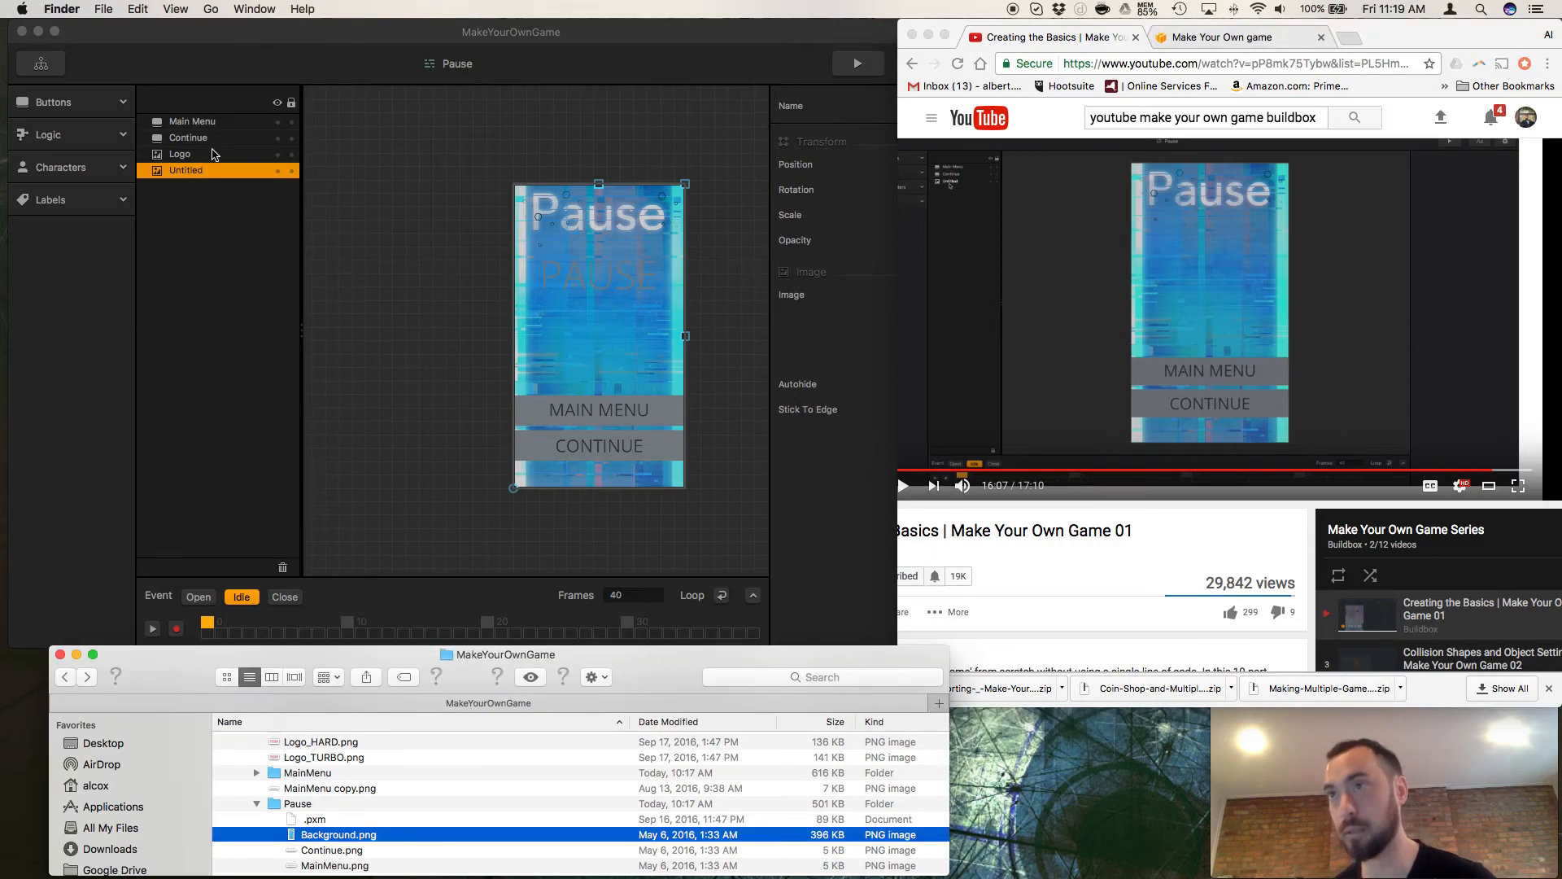
click(208, 138)
click(322, 850)
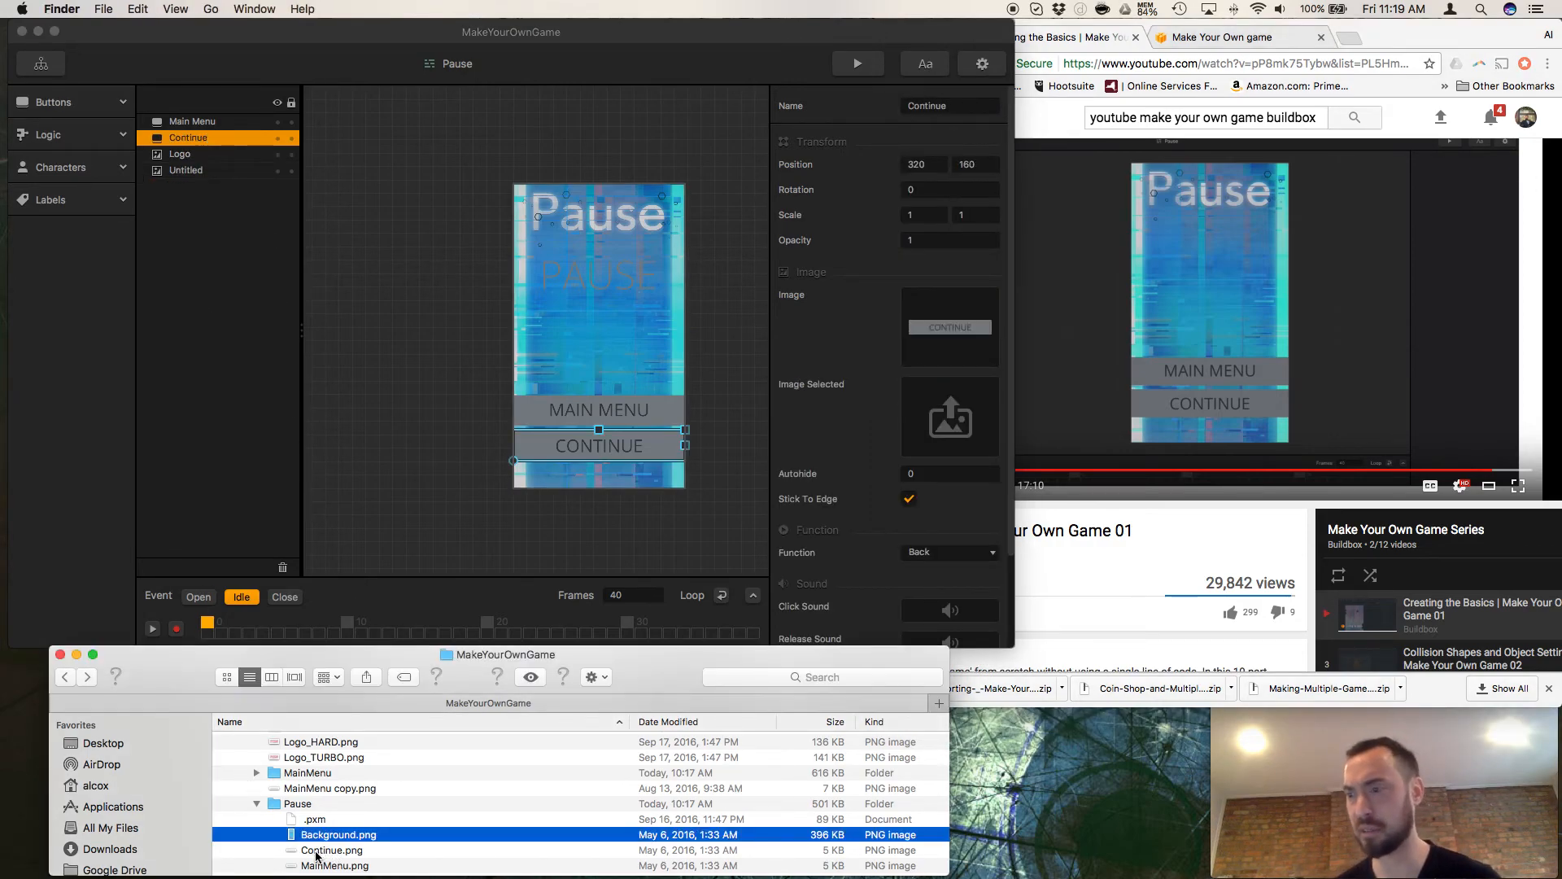
drag(317, 853, 935, 358)
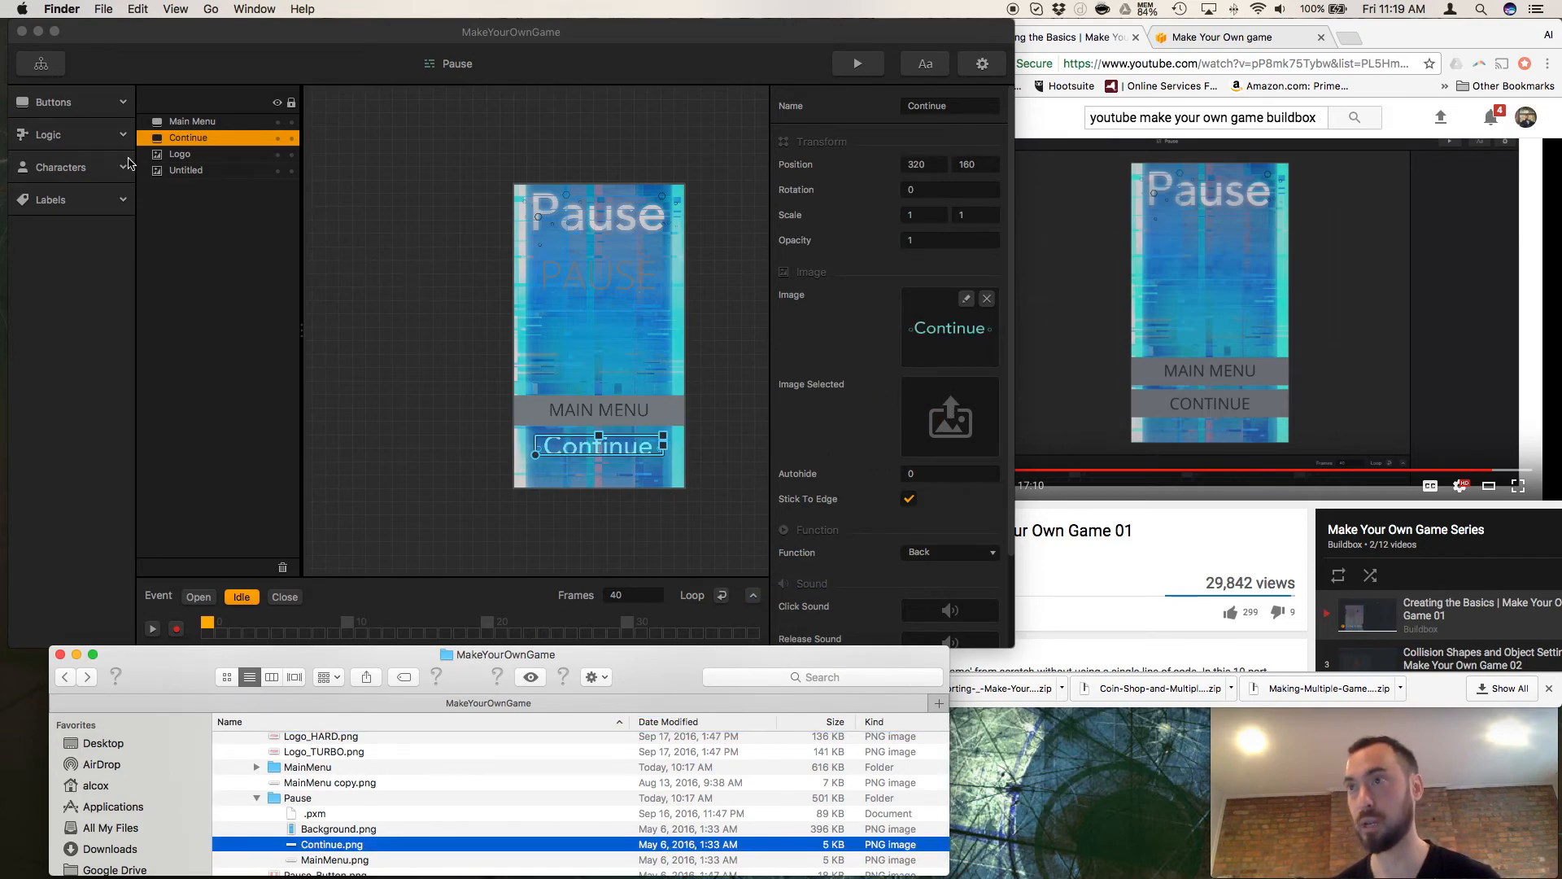
Replace the Main Menu button's image in the Pause screen with MainMenu.png from the Pause folder.
click(192, 123)
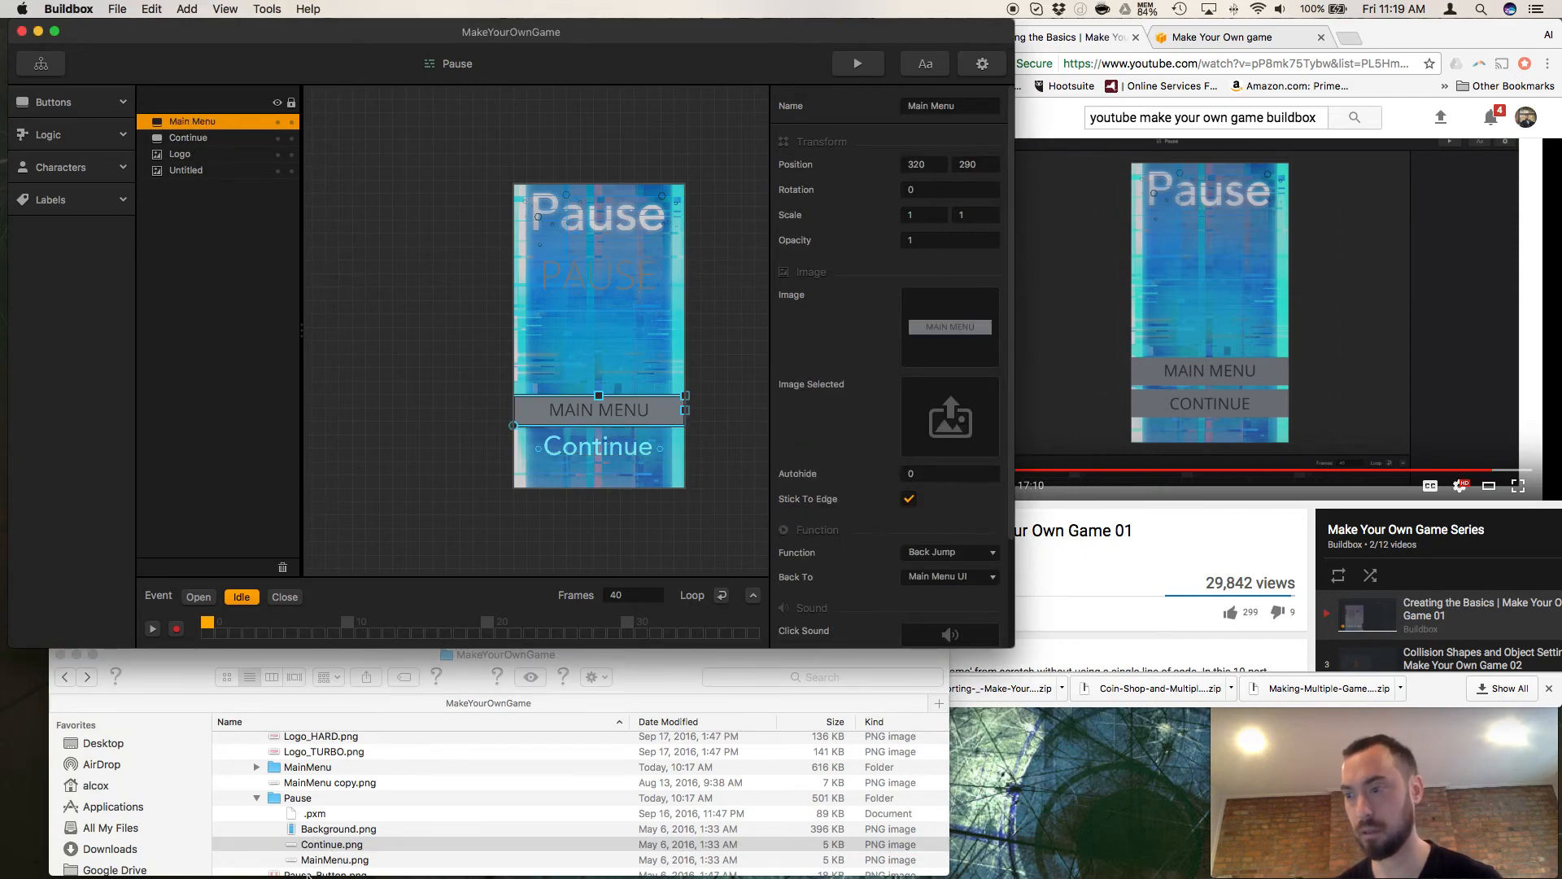
click(310, 863)
scroll(313, 858, down, 1)
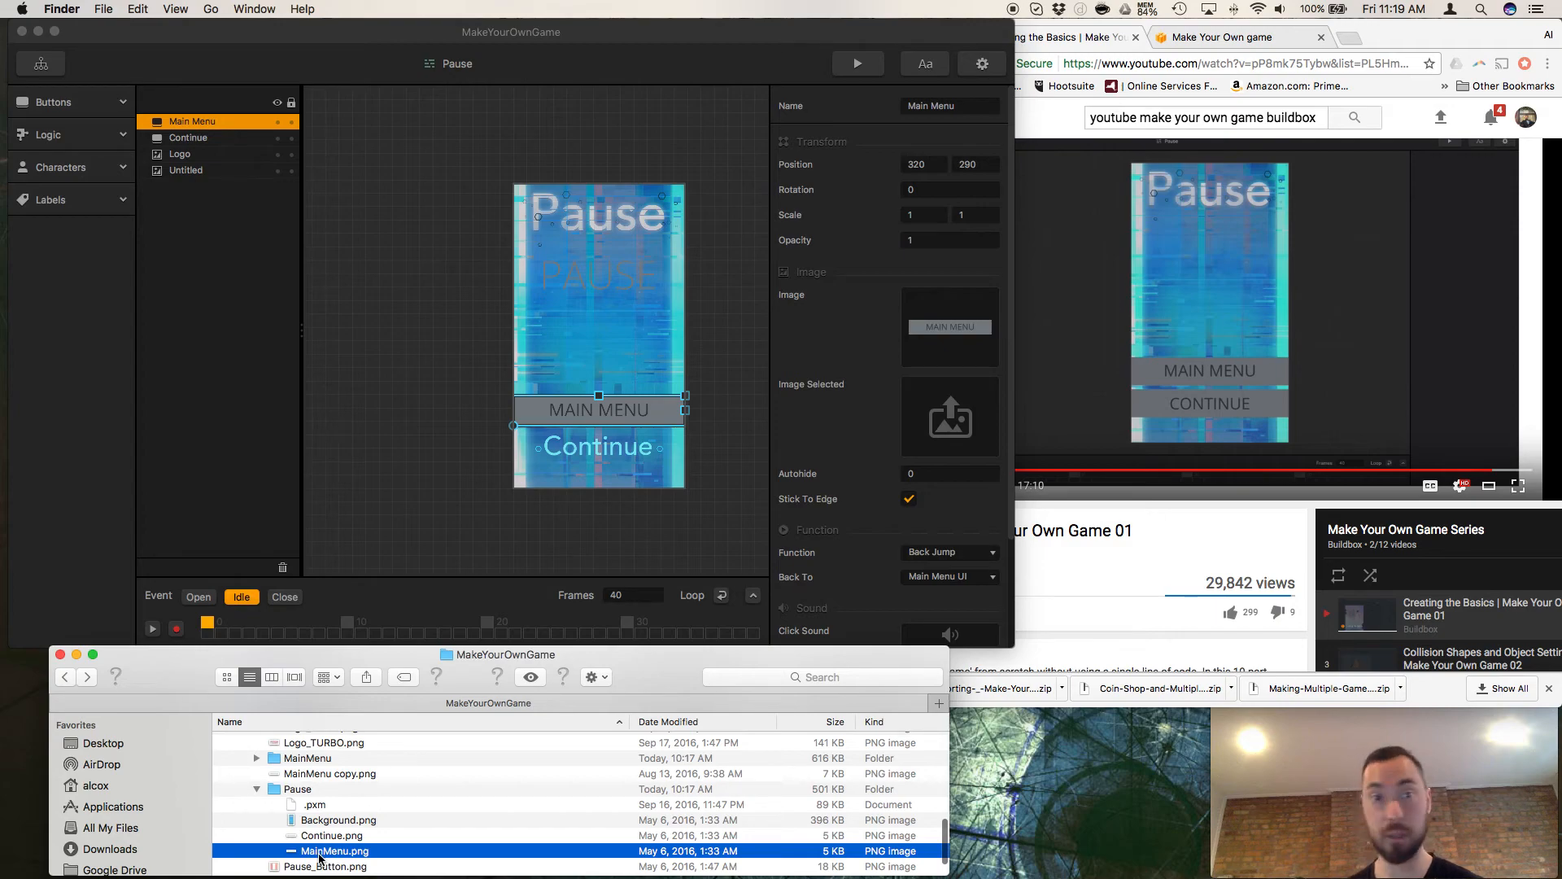
key(space)
drag(319, 859, 567, 375)
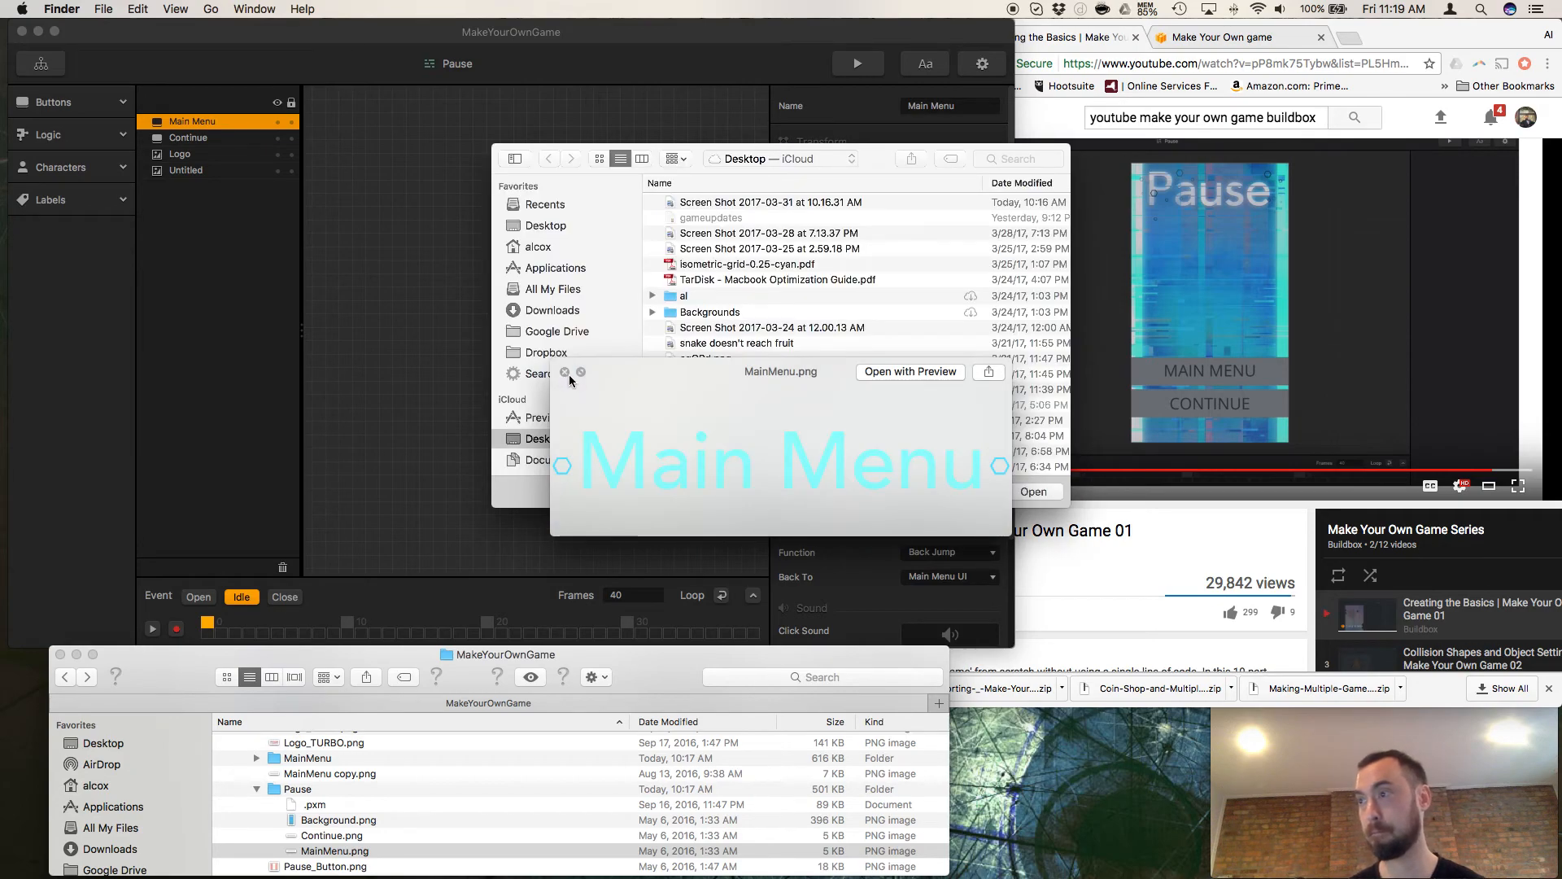
key(space)
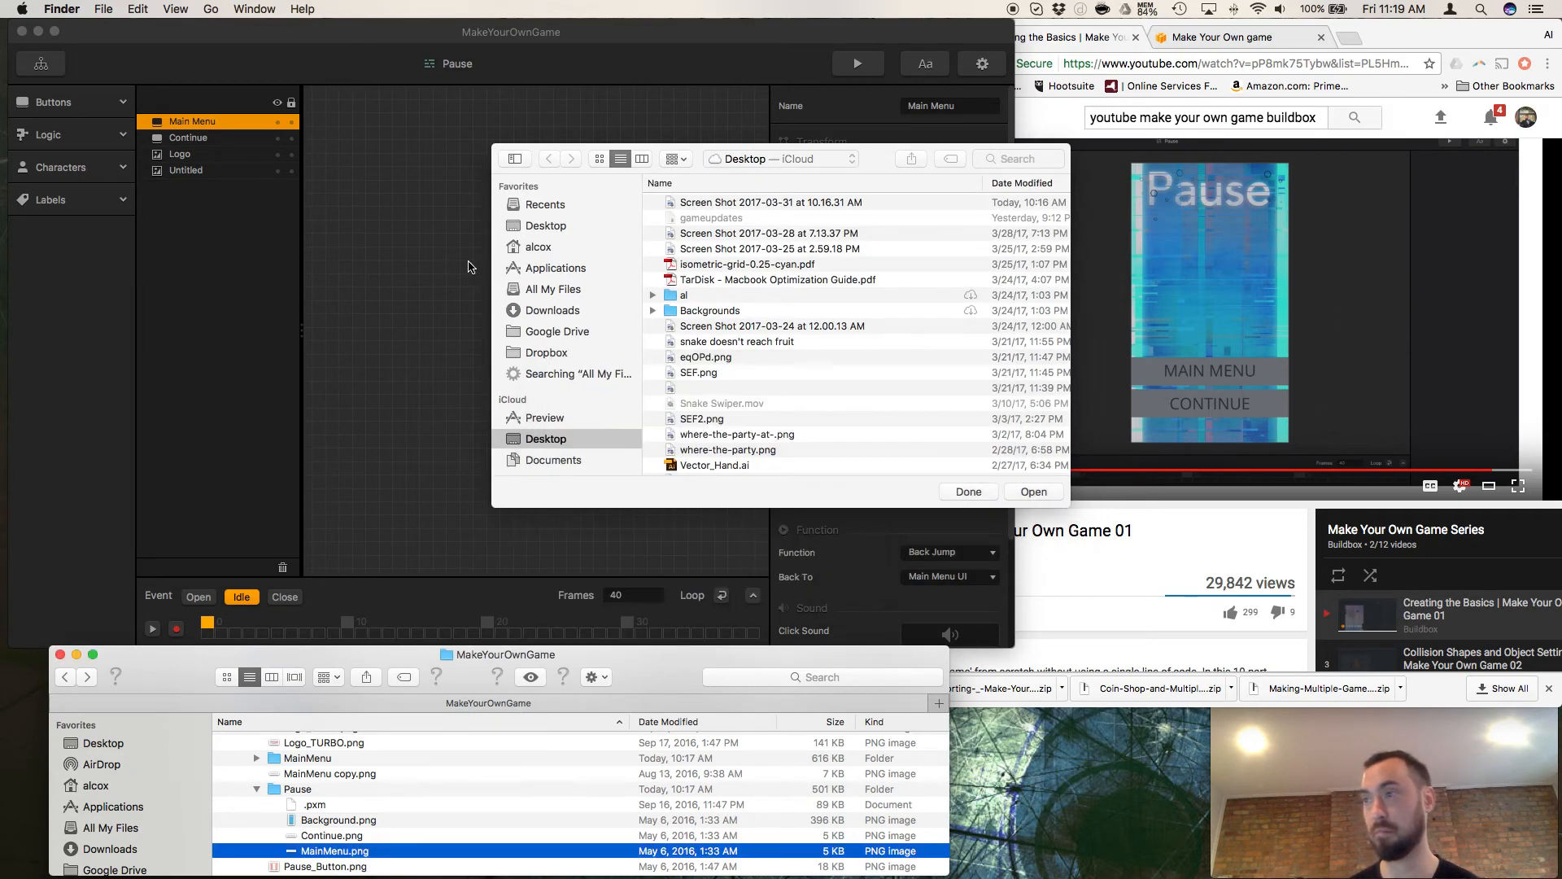
click(437, 279)
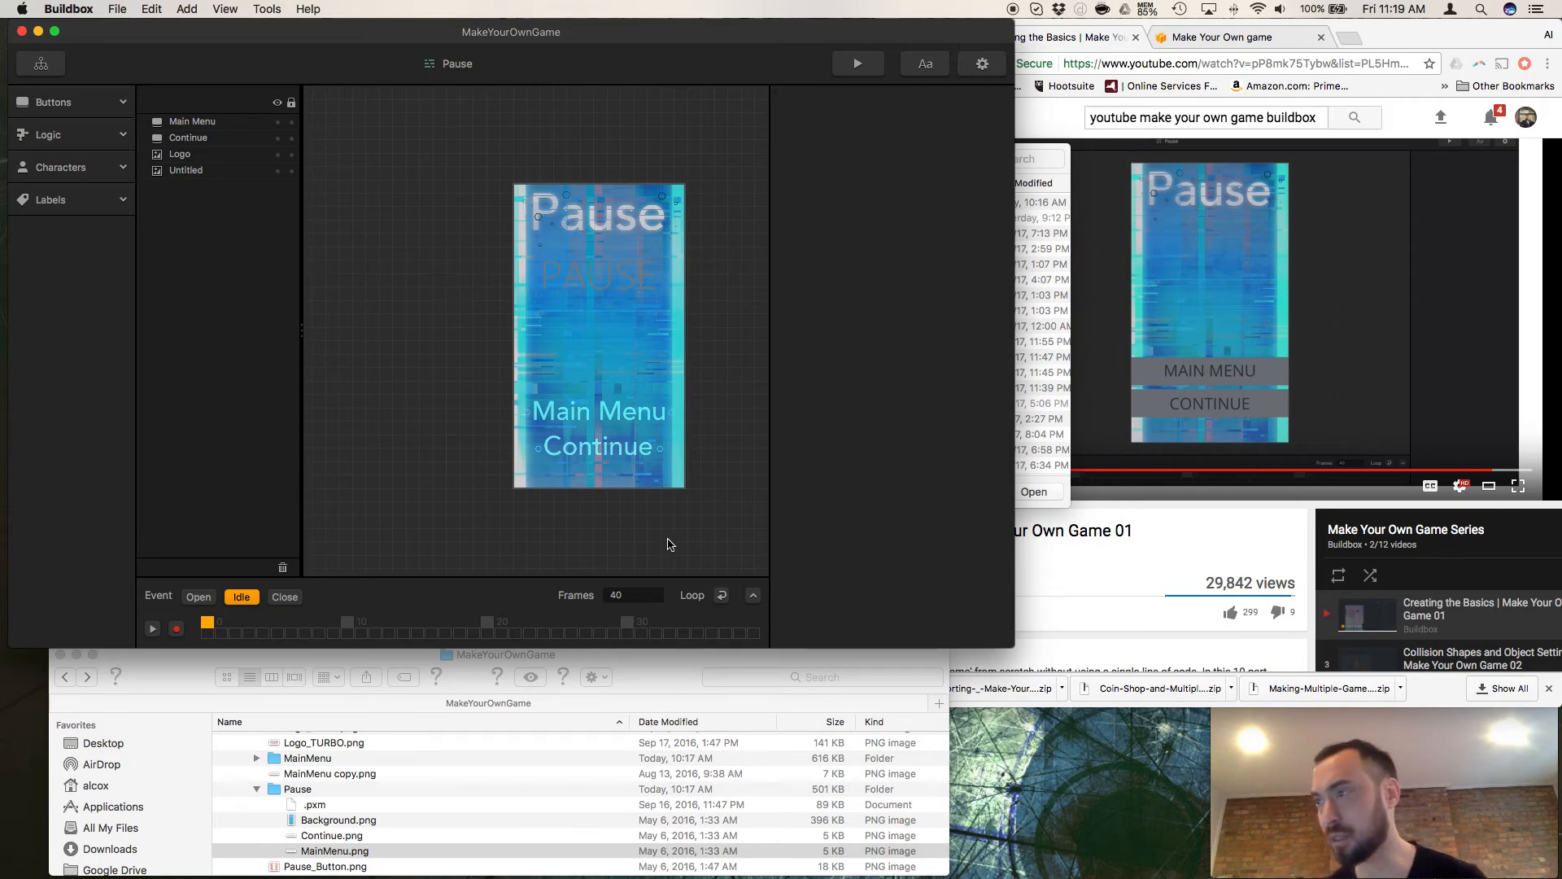
Shrink the Main Menu button in the Pause screen slightly, to a scale of about 0.946 by 0.989.
click(606, 413)
click(606, 417)
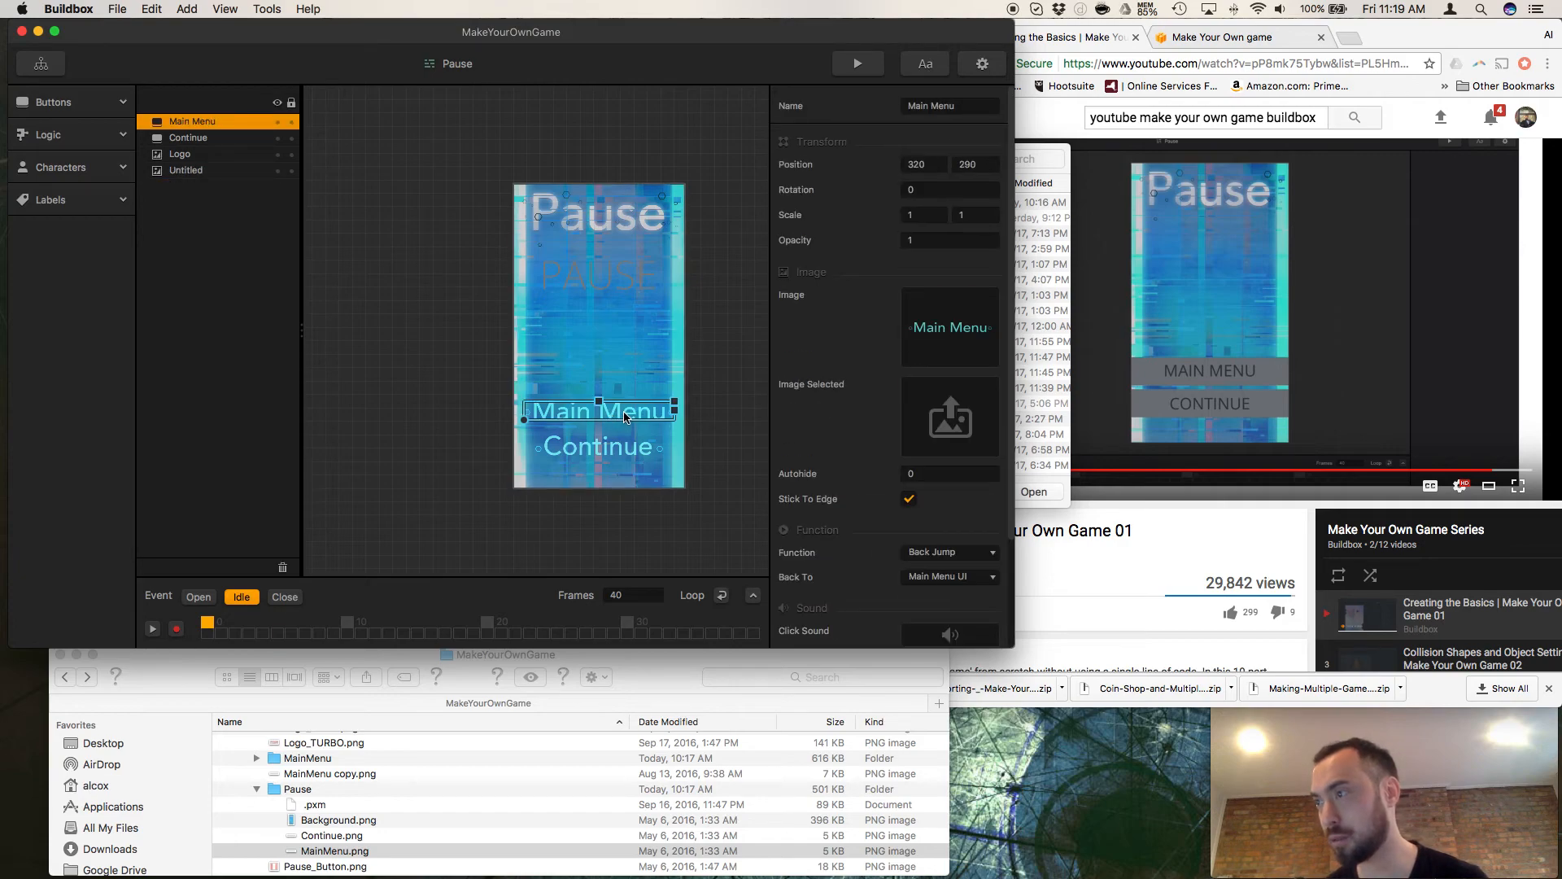
drag(526, 423, 534, 433)
key(super+z)
drag(674, 403, 669, 407)
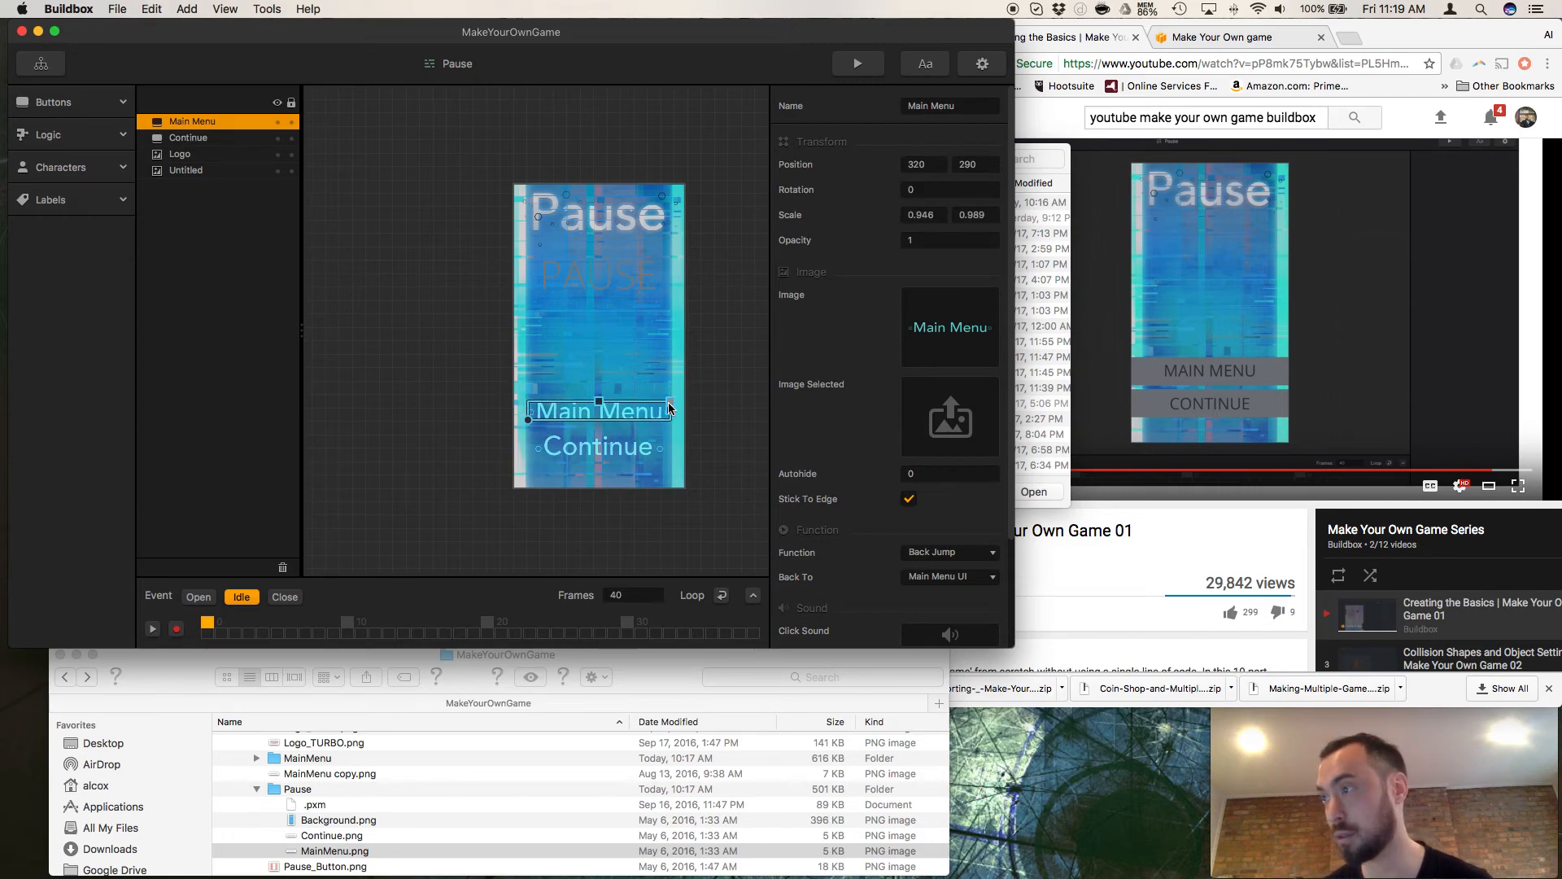
Shrink the Continue button in the Pause screen to a scale of about 0.943 by 0.943, and resume the tutorial video in Chrome.
click(612, 457)
drag(663, 437, 659, 441)
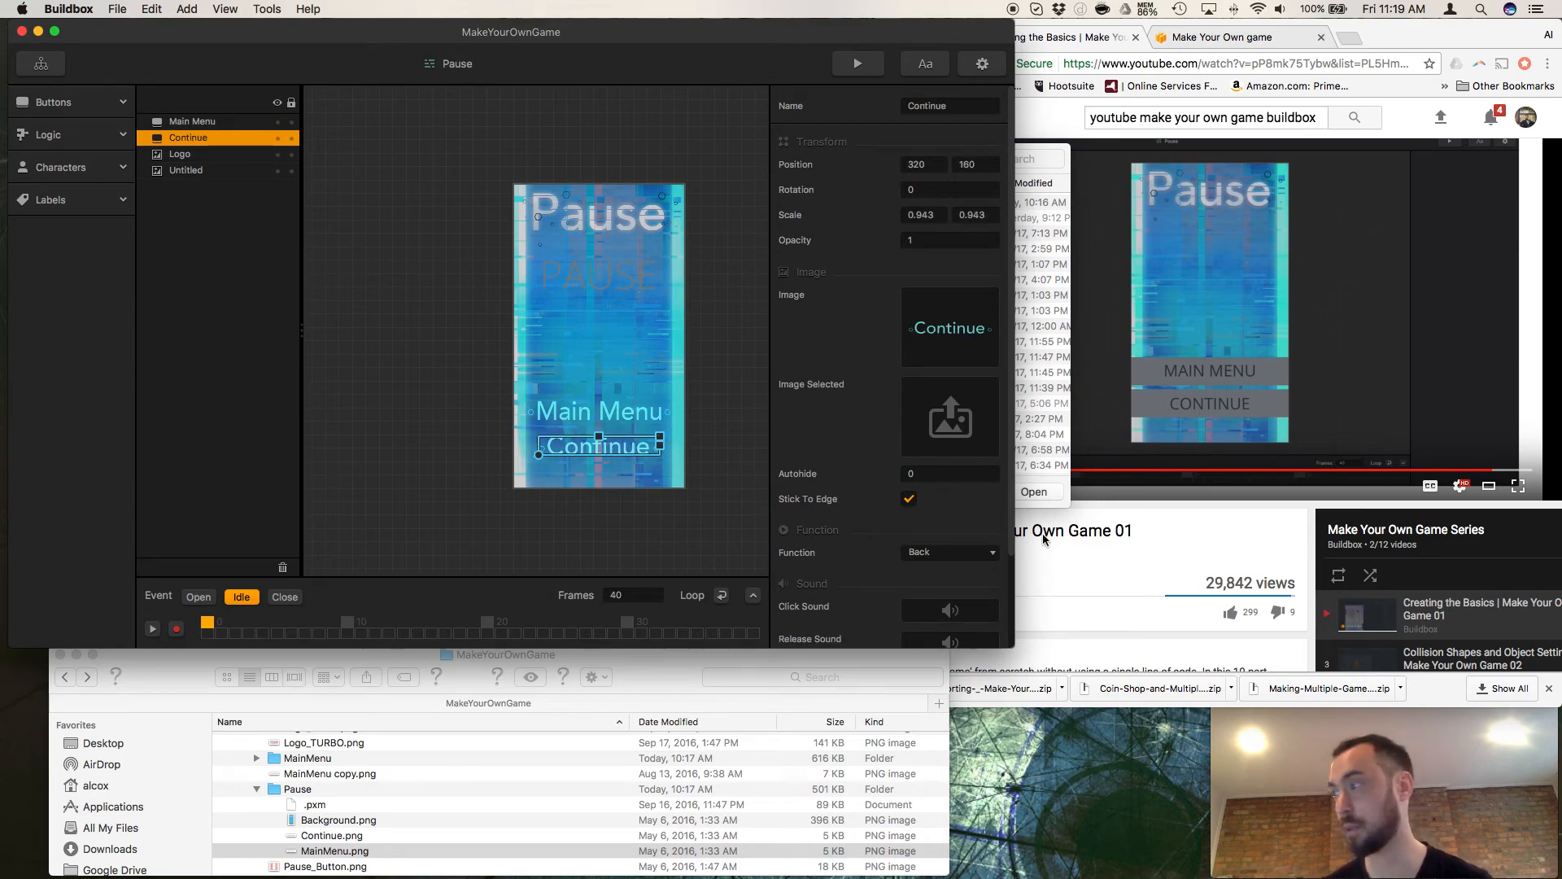
click(1104, 558)
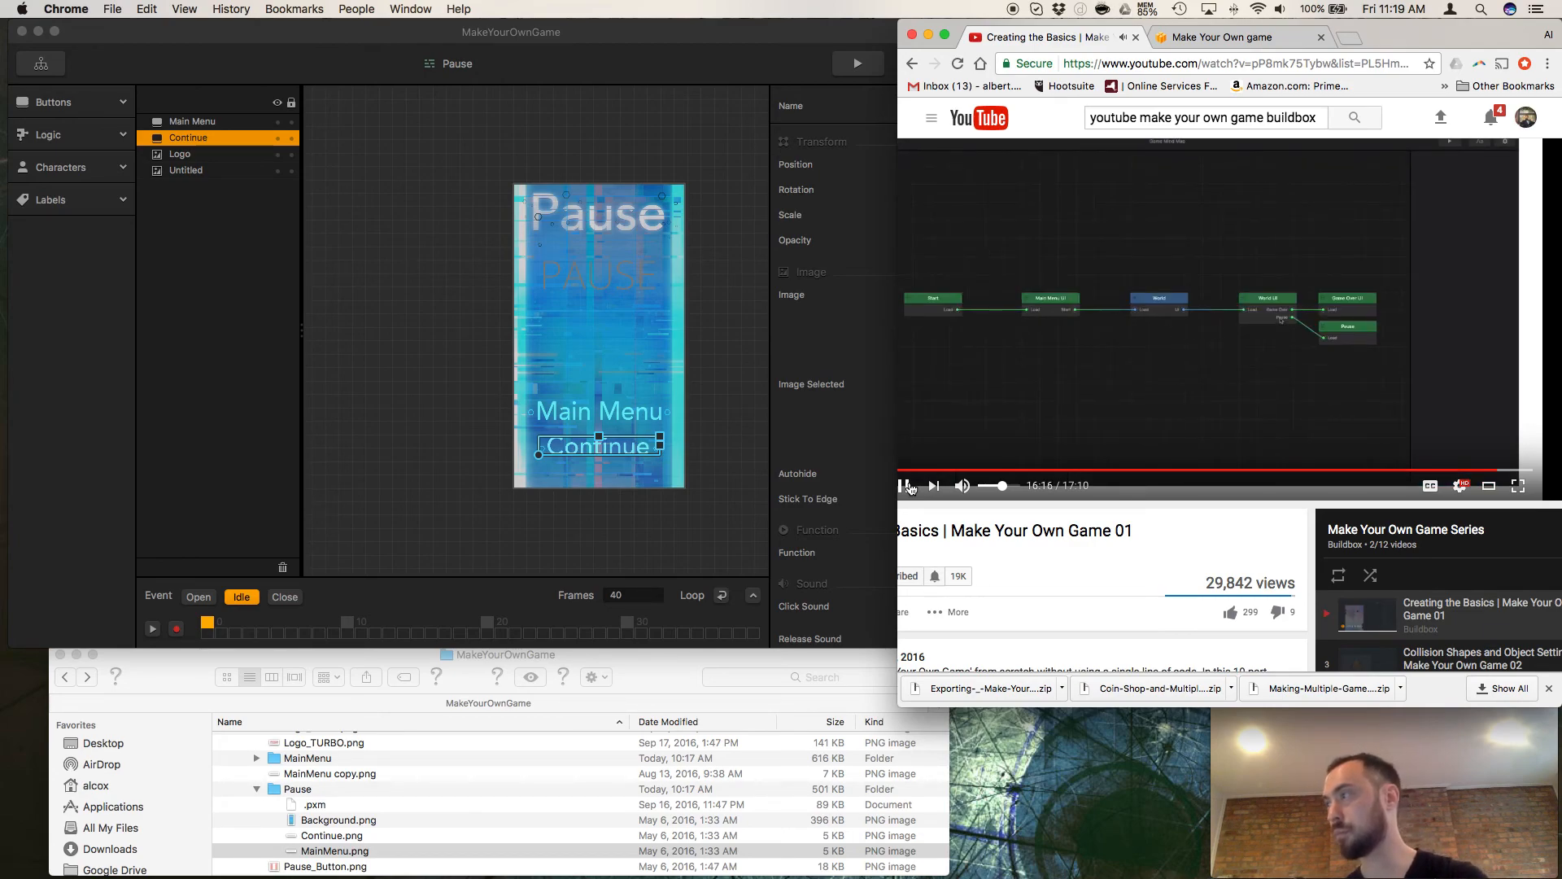
Replace the Pause button's image in Buildbox's World UI screen with Pause_Button.png, checking the file in a quick preview first.
click(42, 66)
double_click(573, 380)
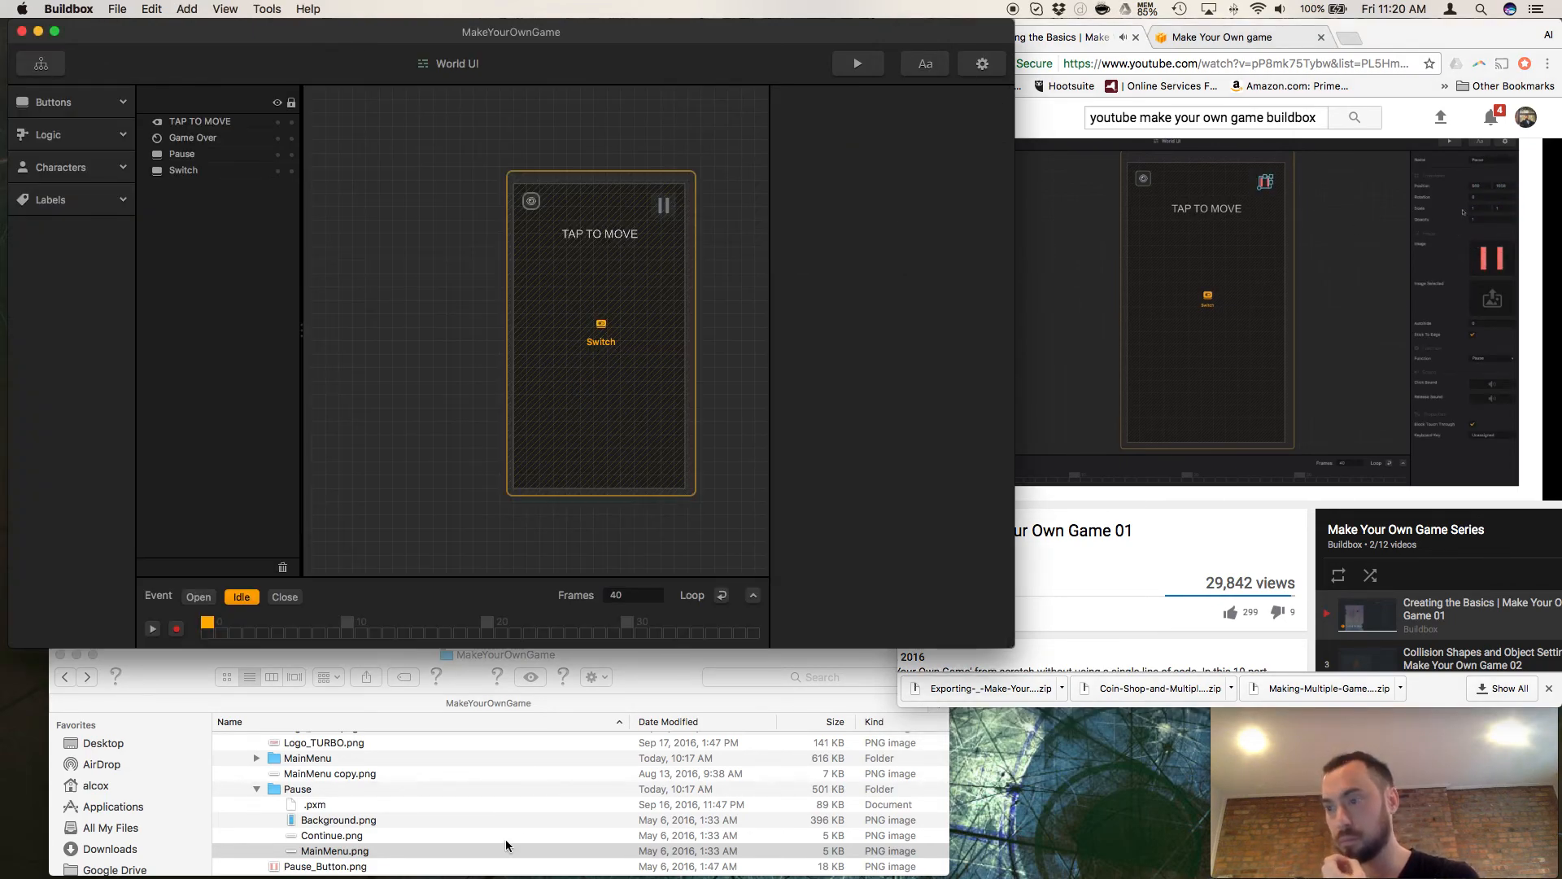
scroll(314, 831, down, 2)
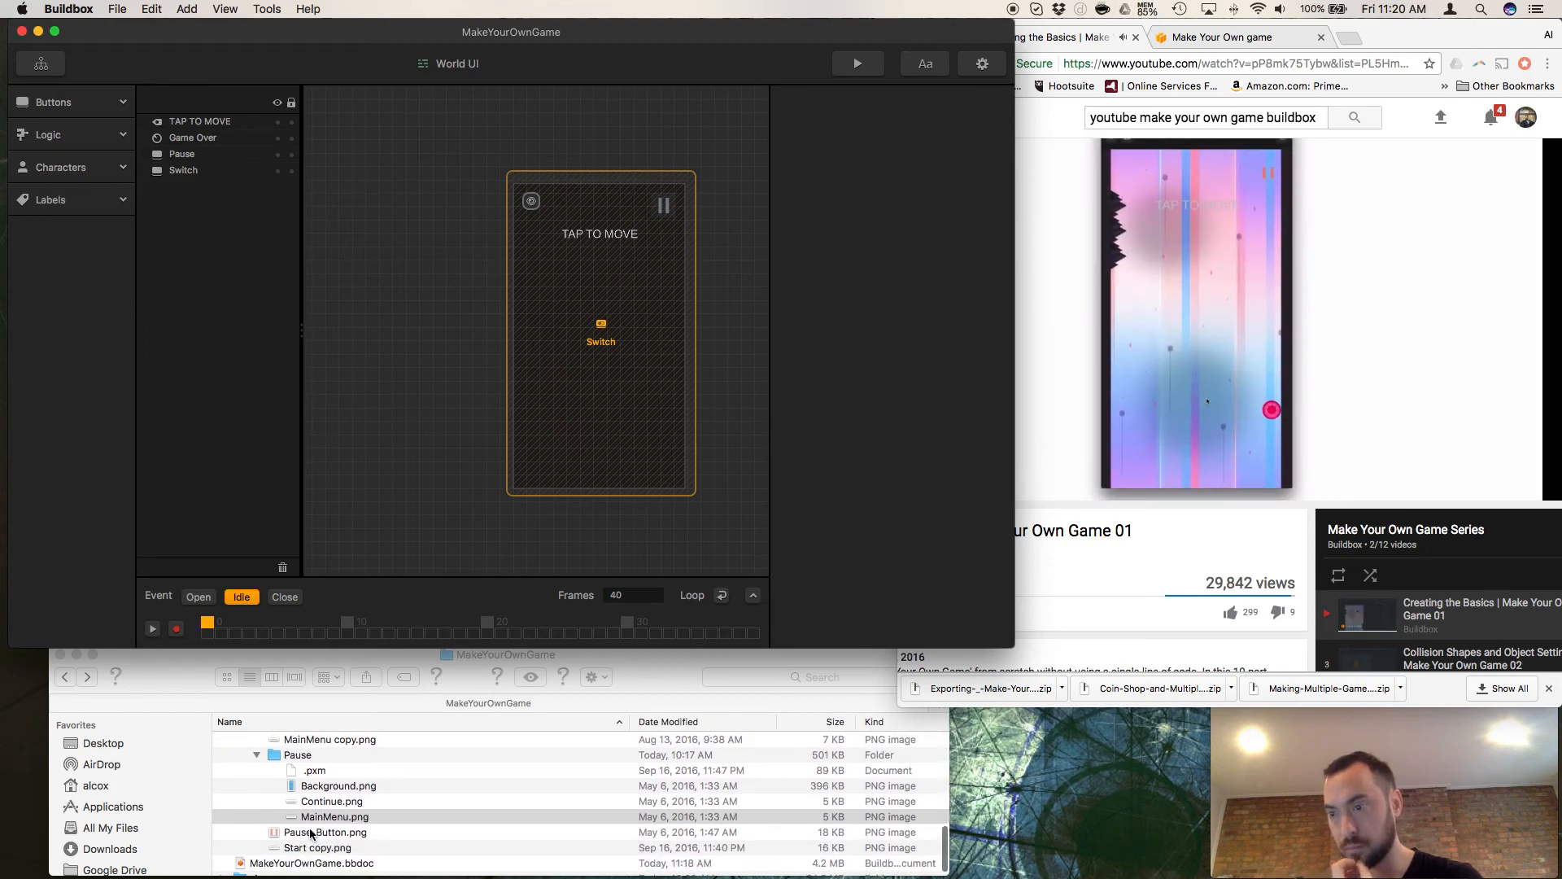
click(209, 160)
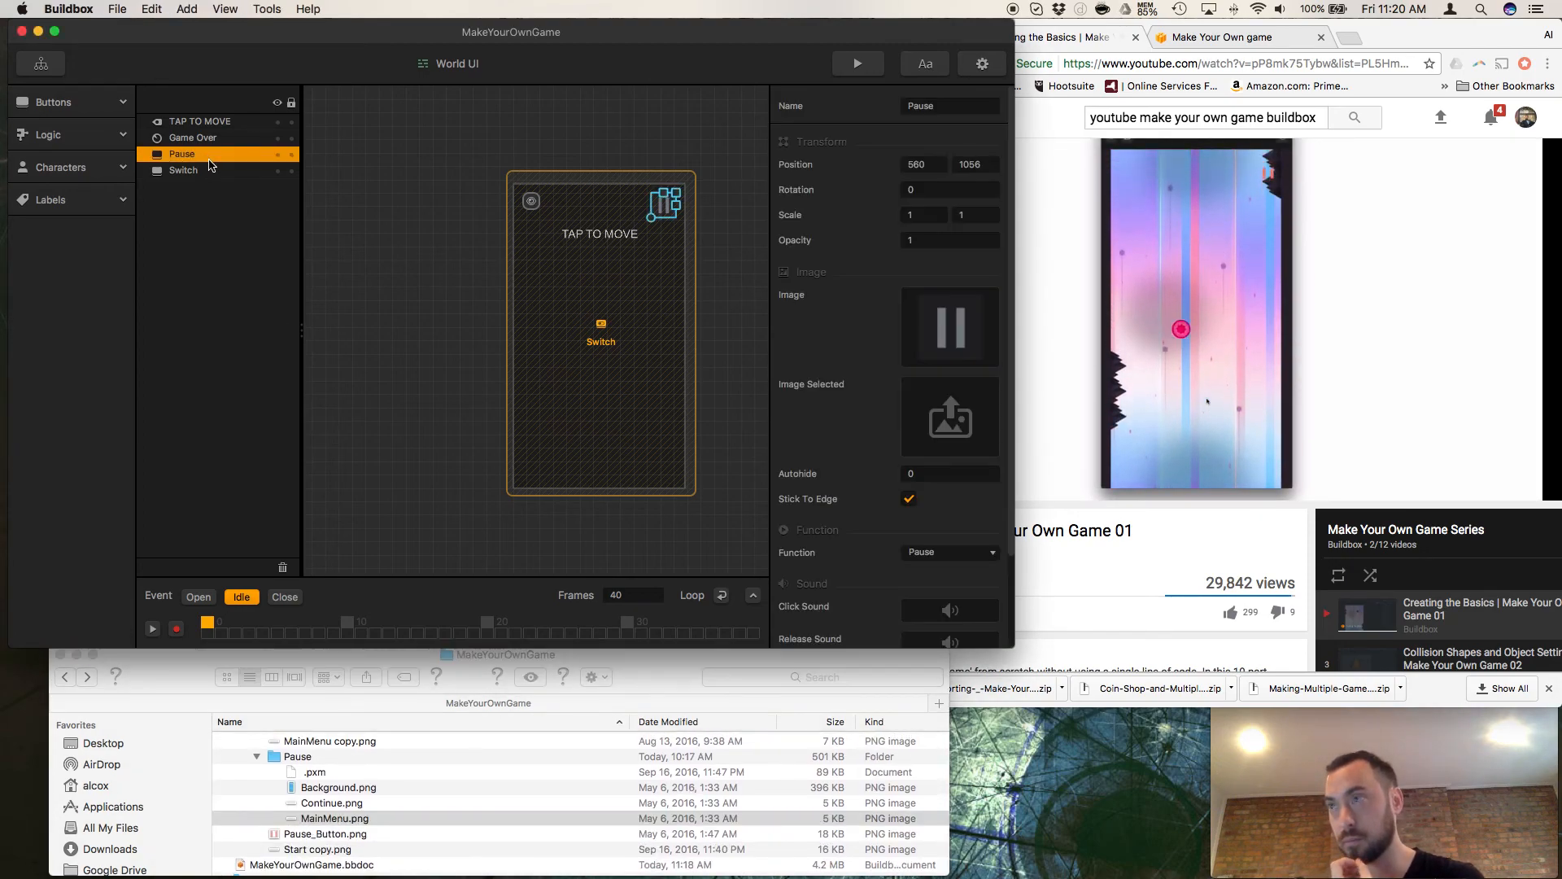
click(301, 841)
click(302, 841)
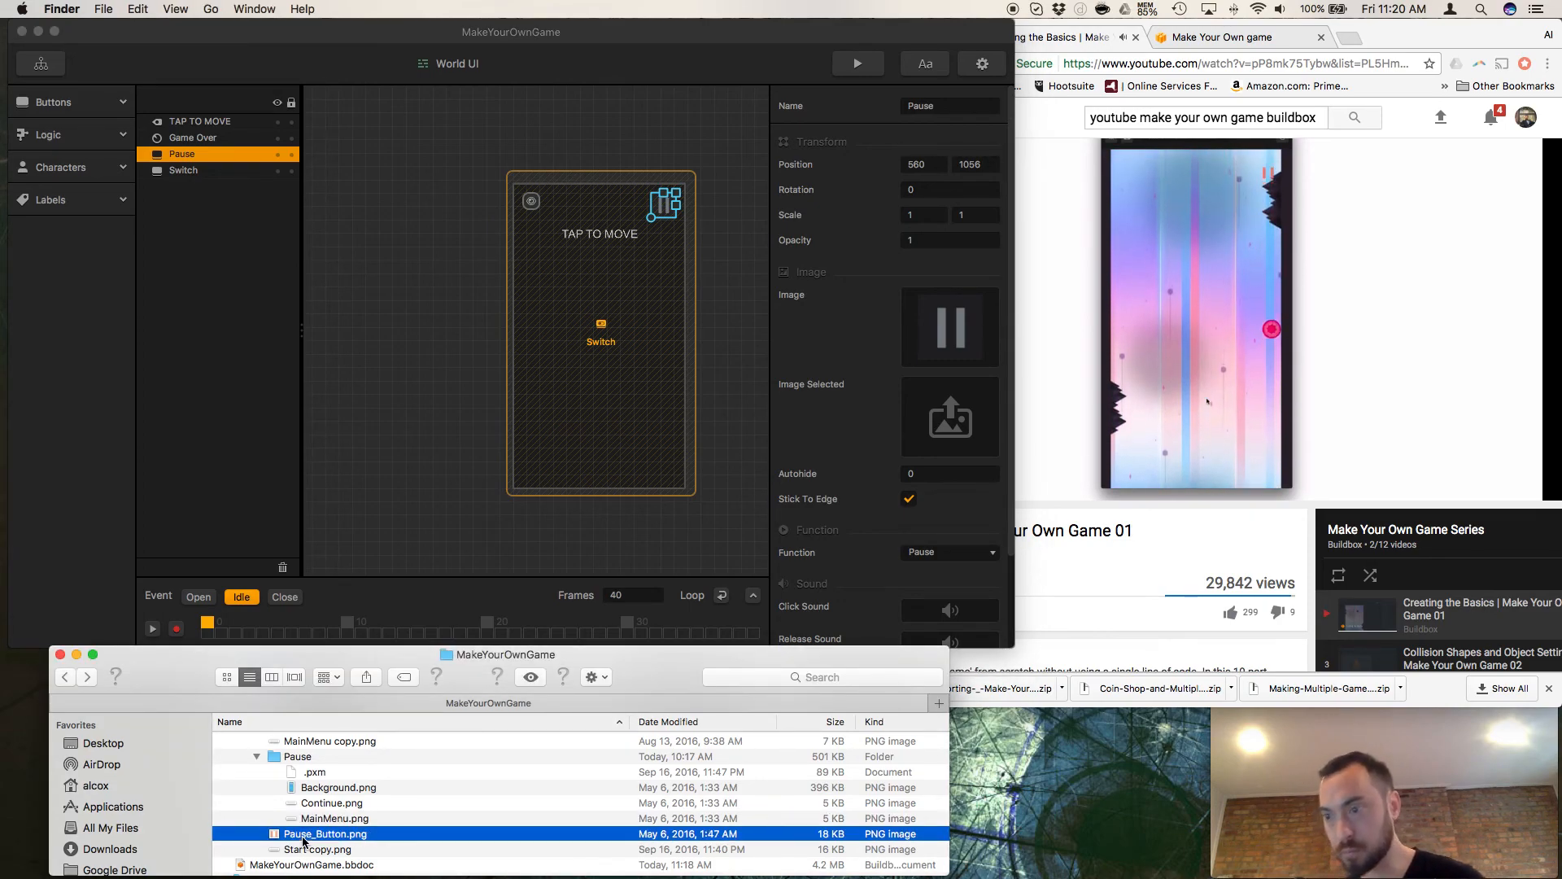
key(space)
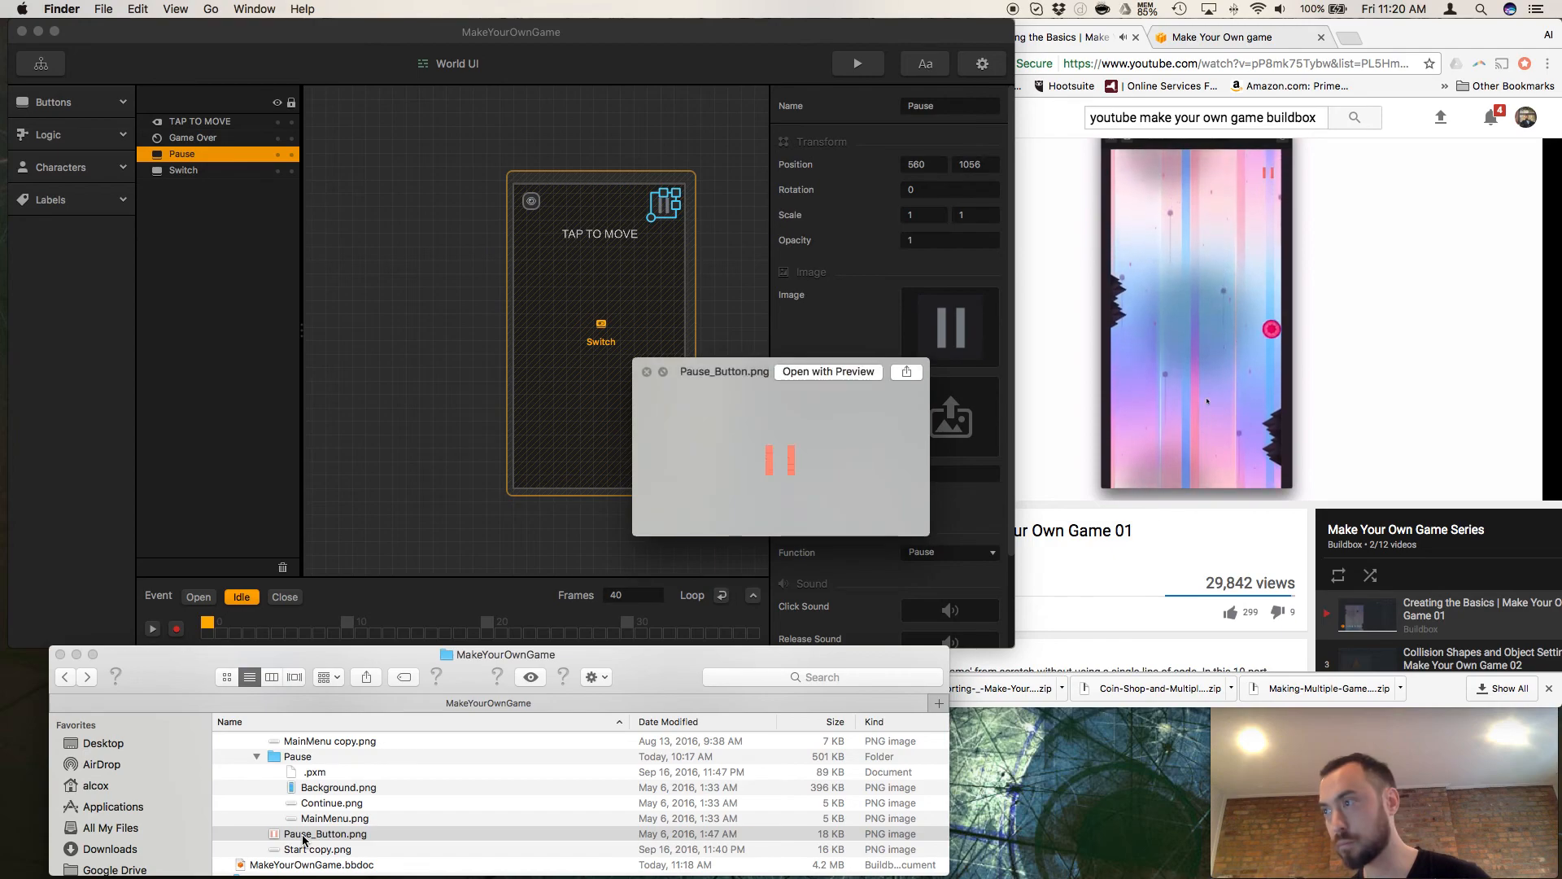
key(space)
drag(303, 836, 960, 344)
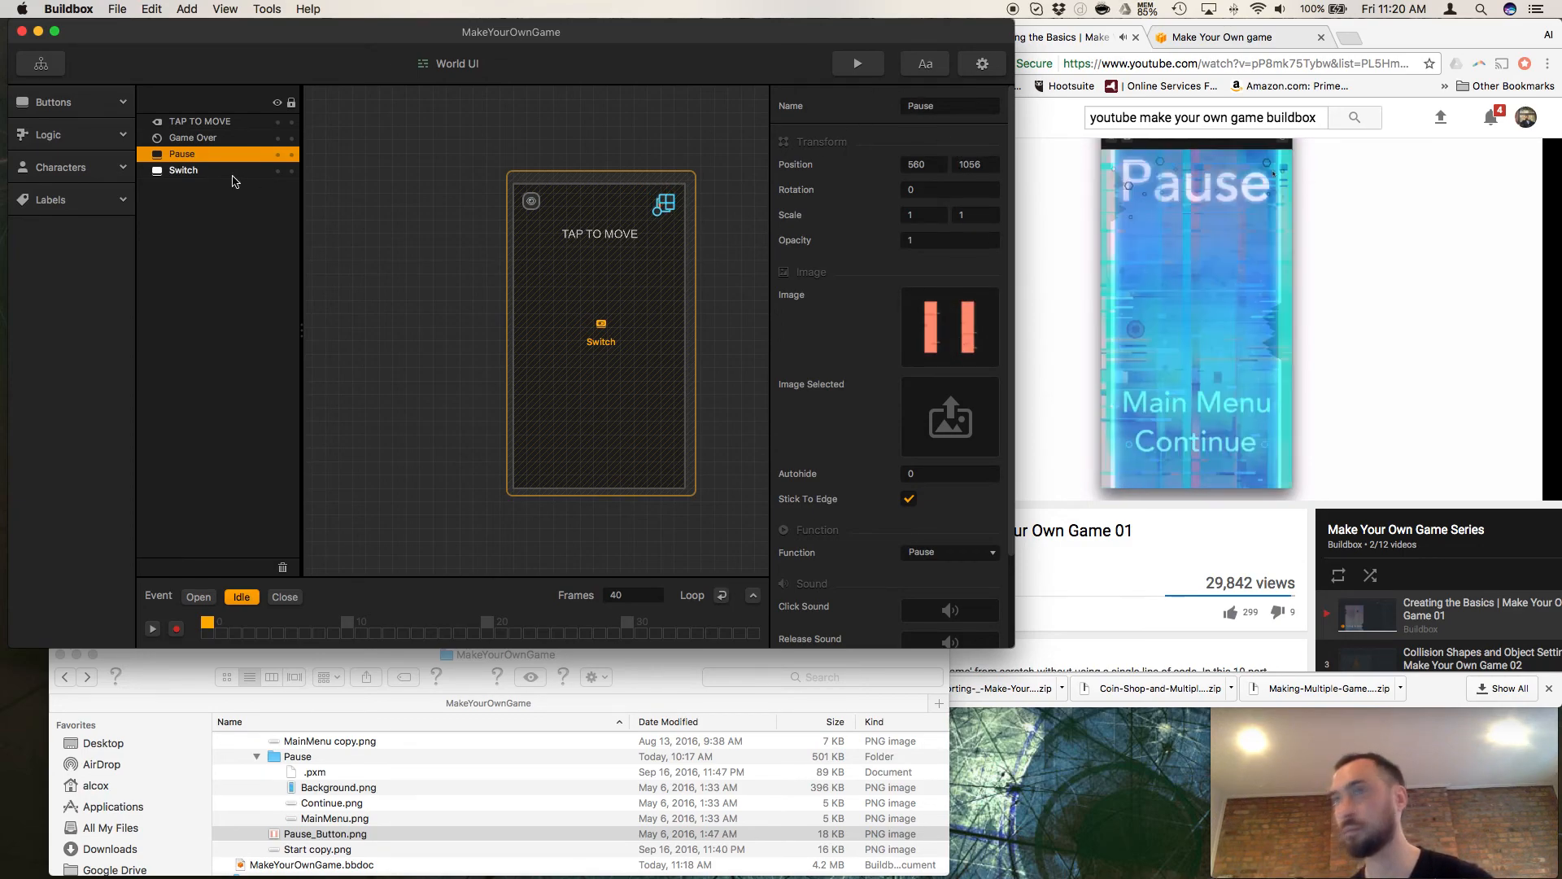
Preview the game from the Game Mind Map, playing a short round and opening the pause screen.
click(42, 64)
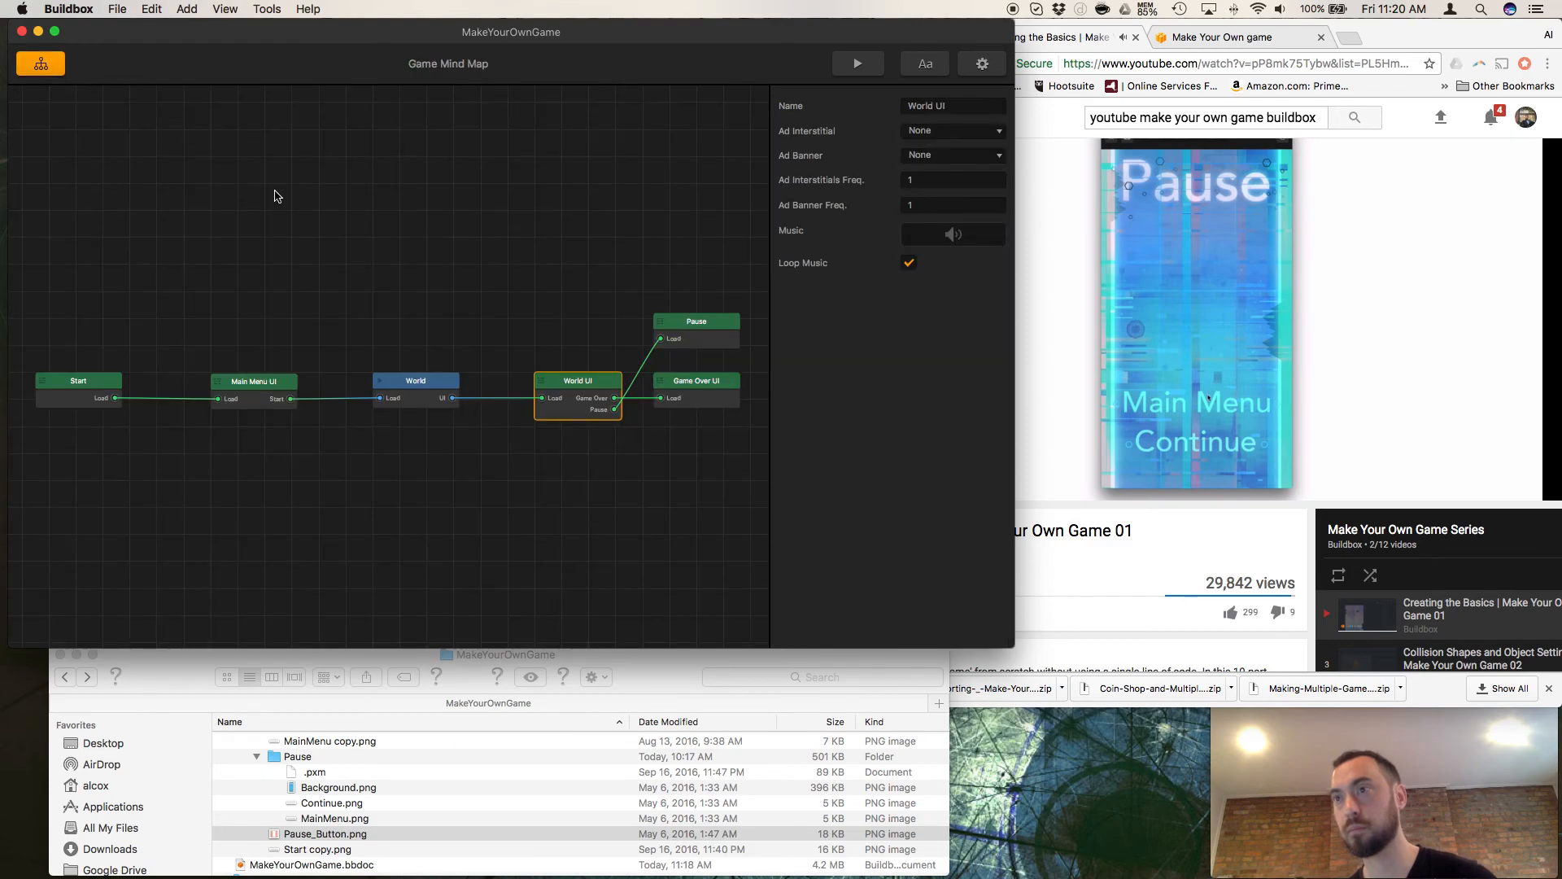
click(858, 63)
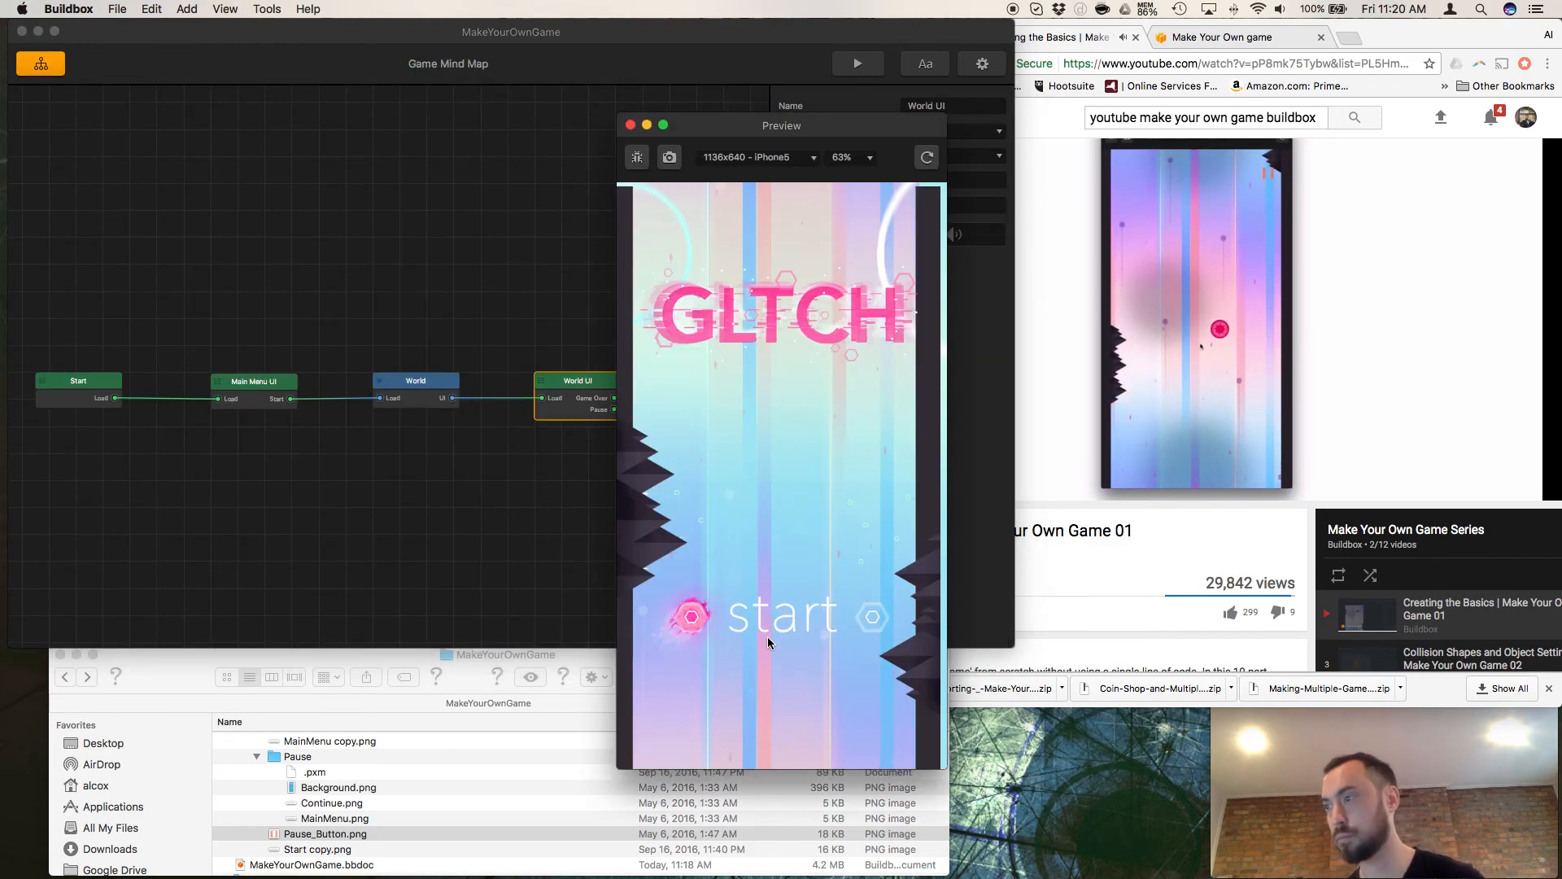
click(768, 613)
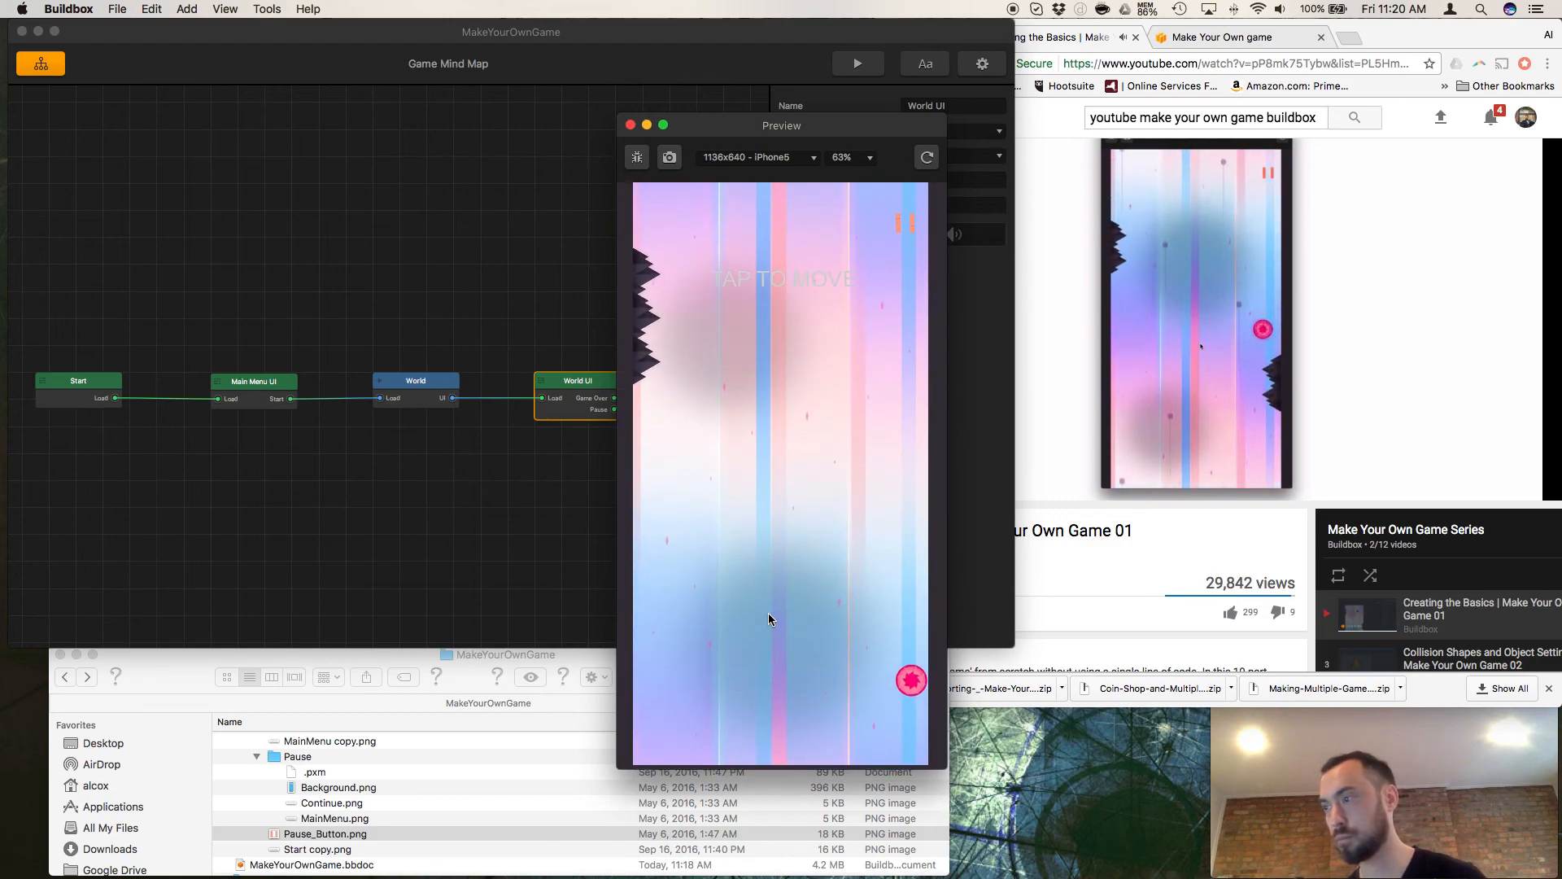
click(768, 613)
click(768, 612)
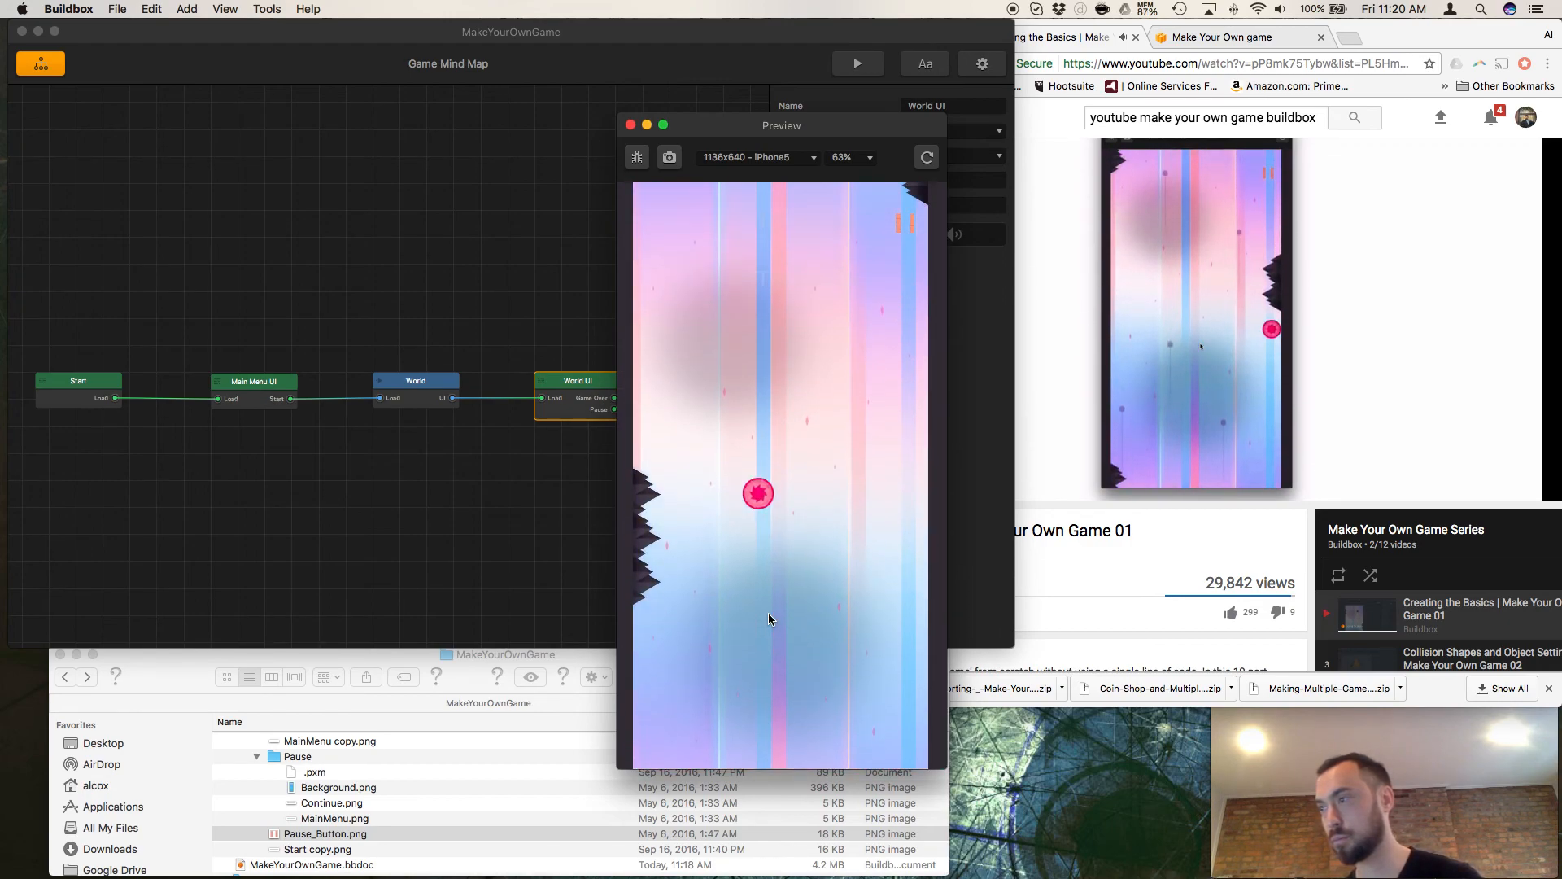
click(768, 613)
click(768, 612)
click(768, 613)
click(768, 612)
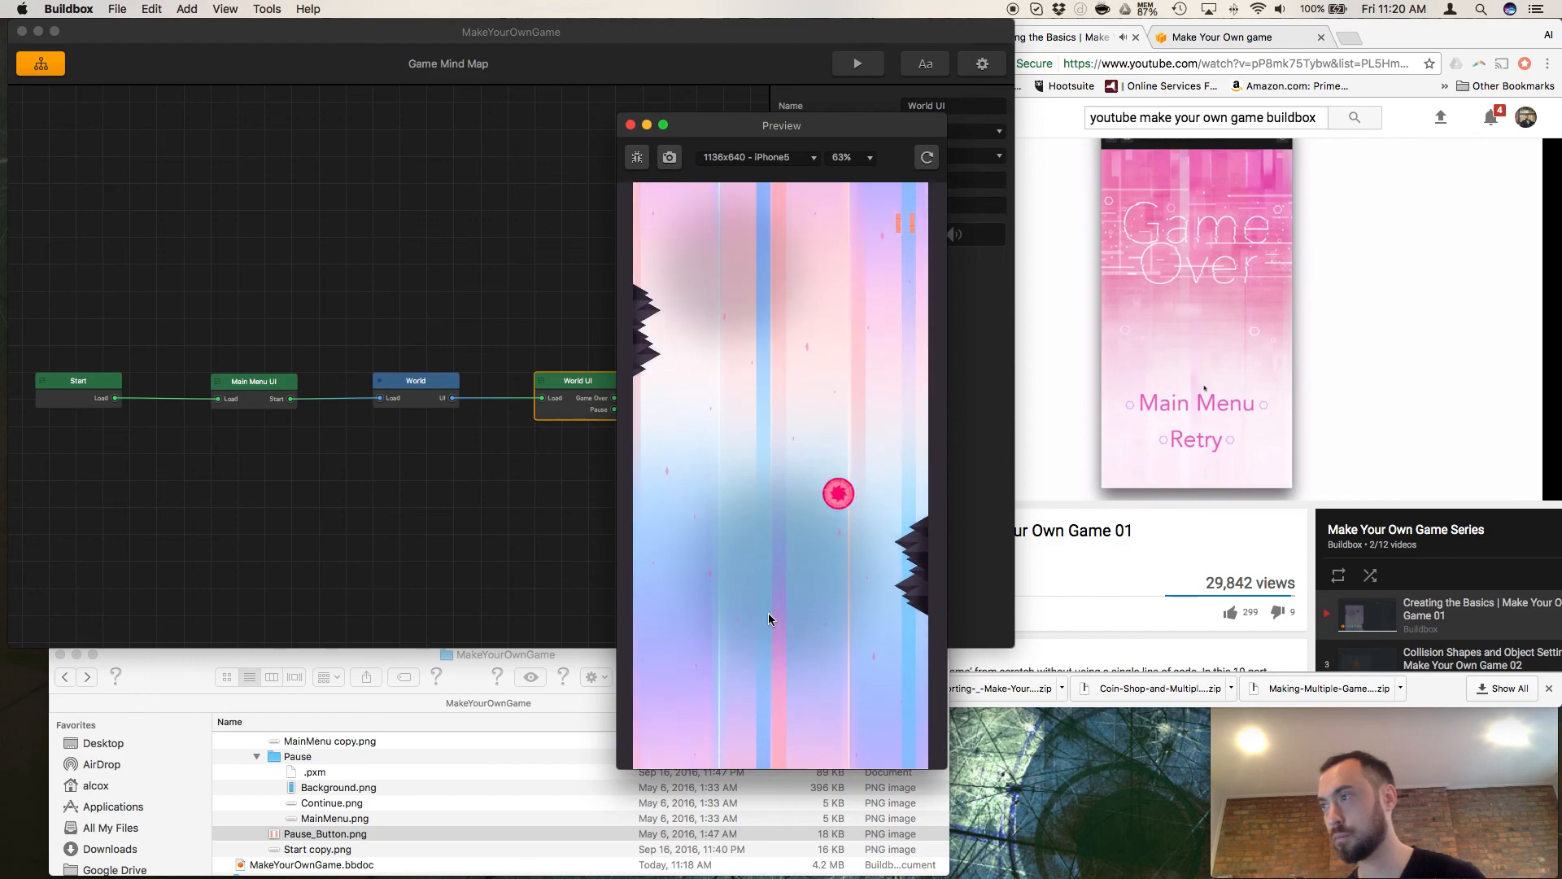
click(768, 612)
click(768, 613)
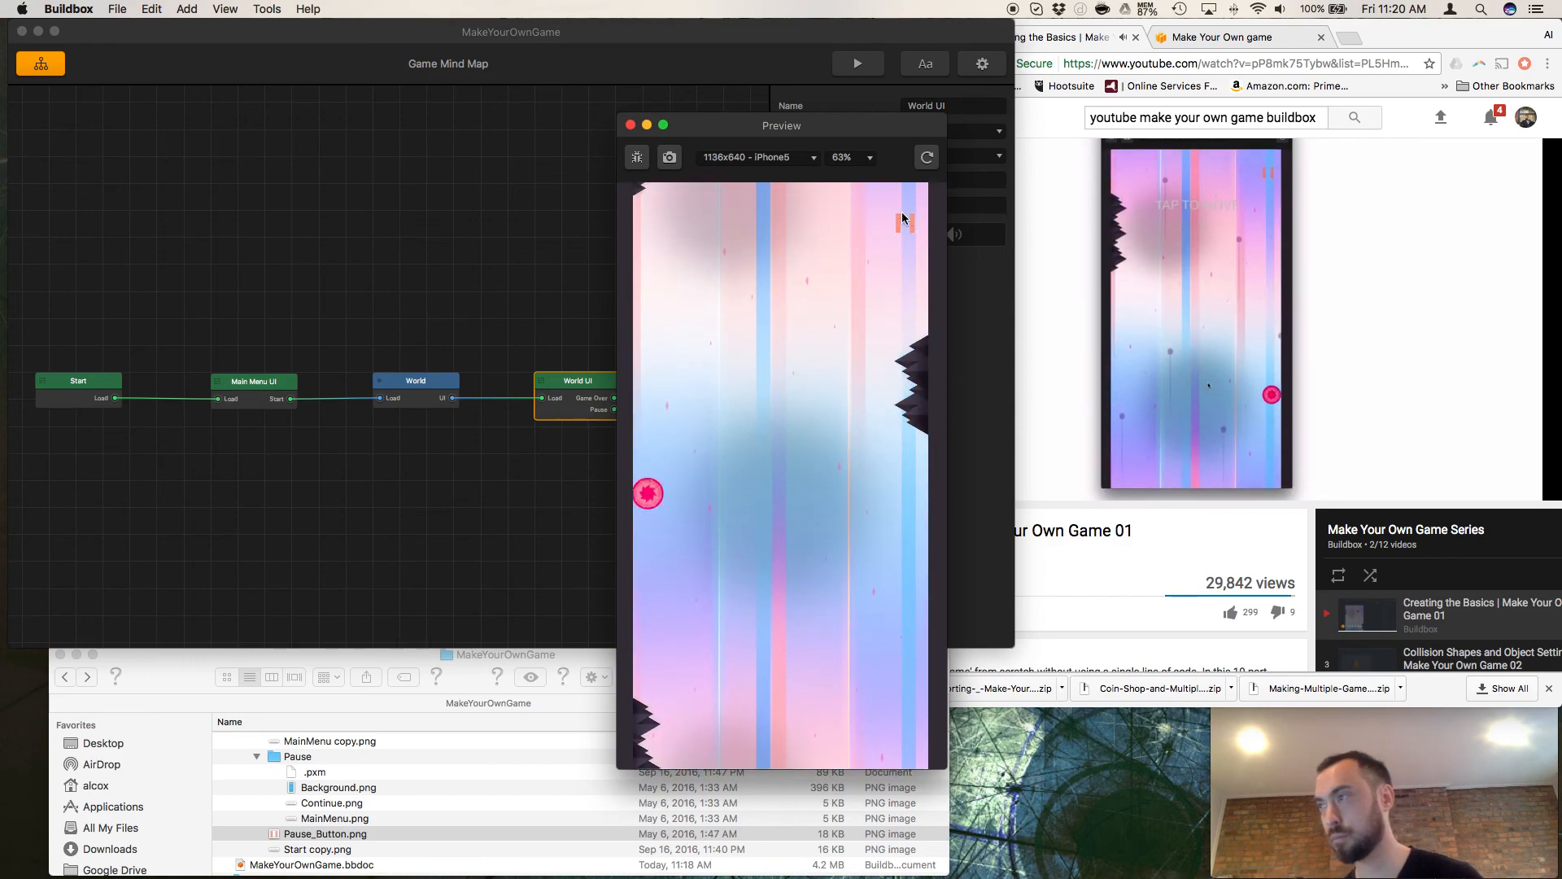
click(908, 221)
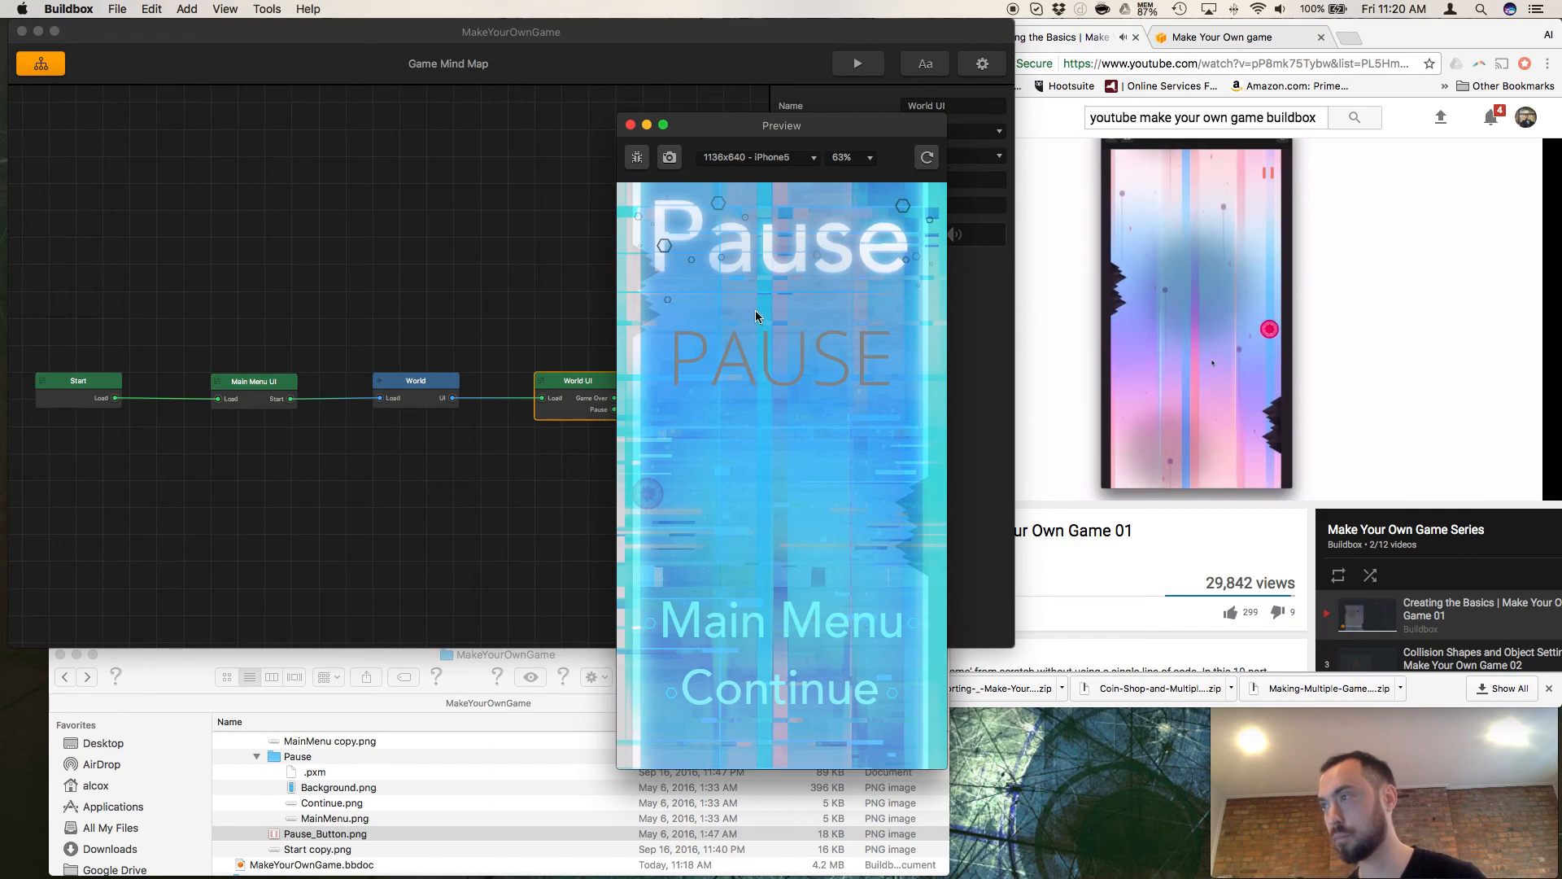
Pause the tutorial video in Chrome and rewind it to 16:06 to review the Pause screen section.
click(1050, 340)
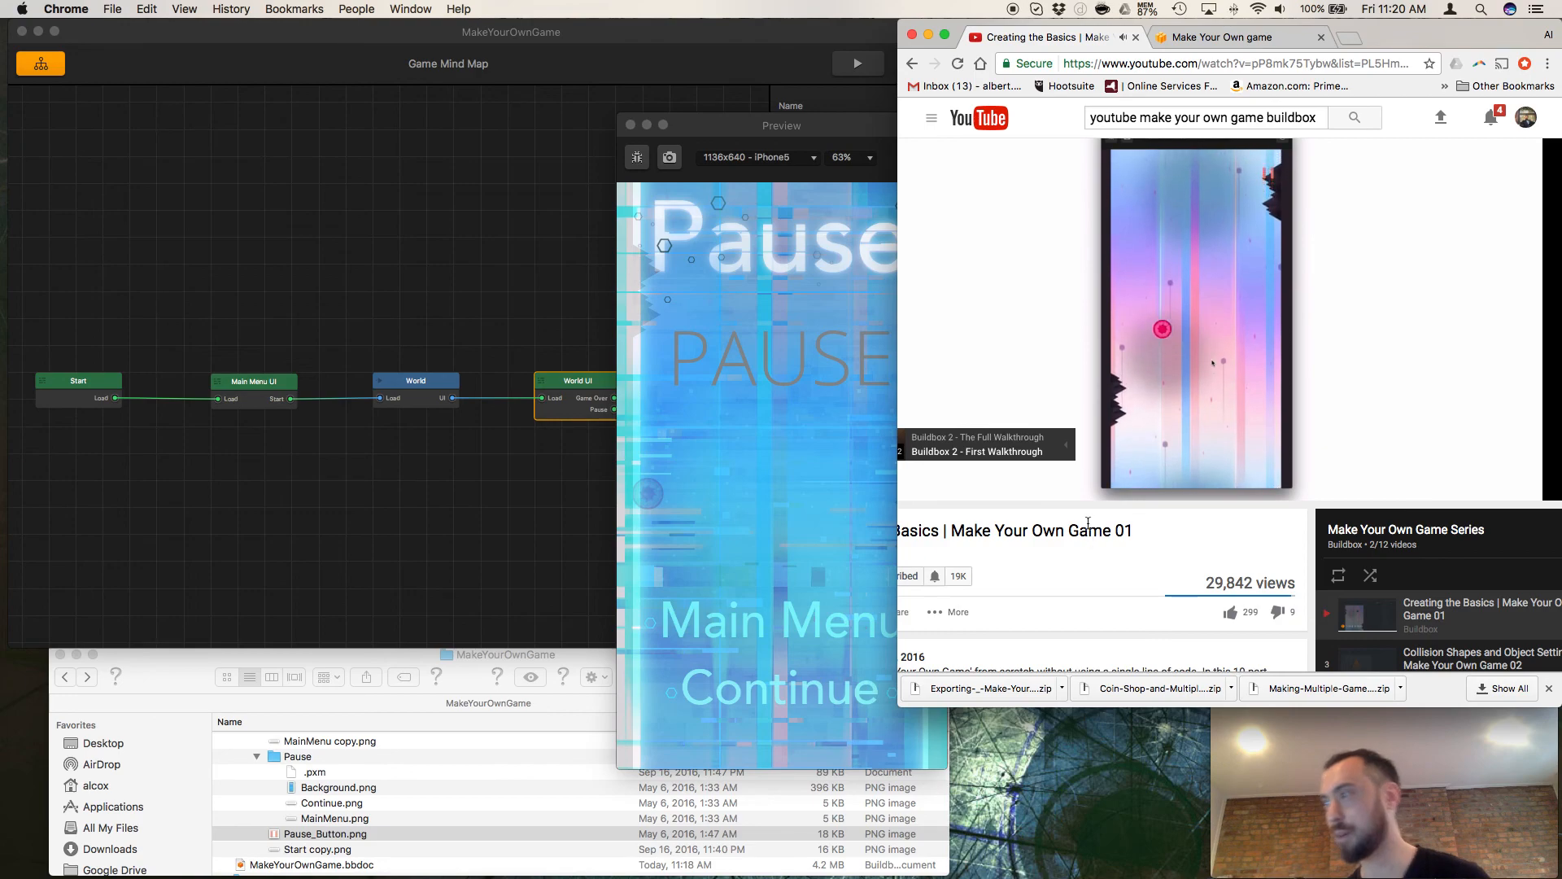
click(904, 486)
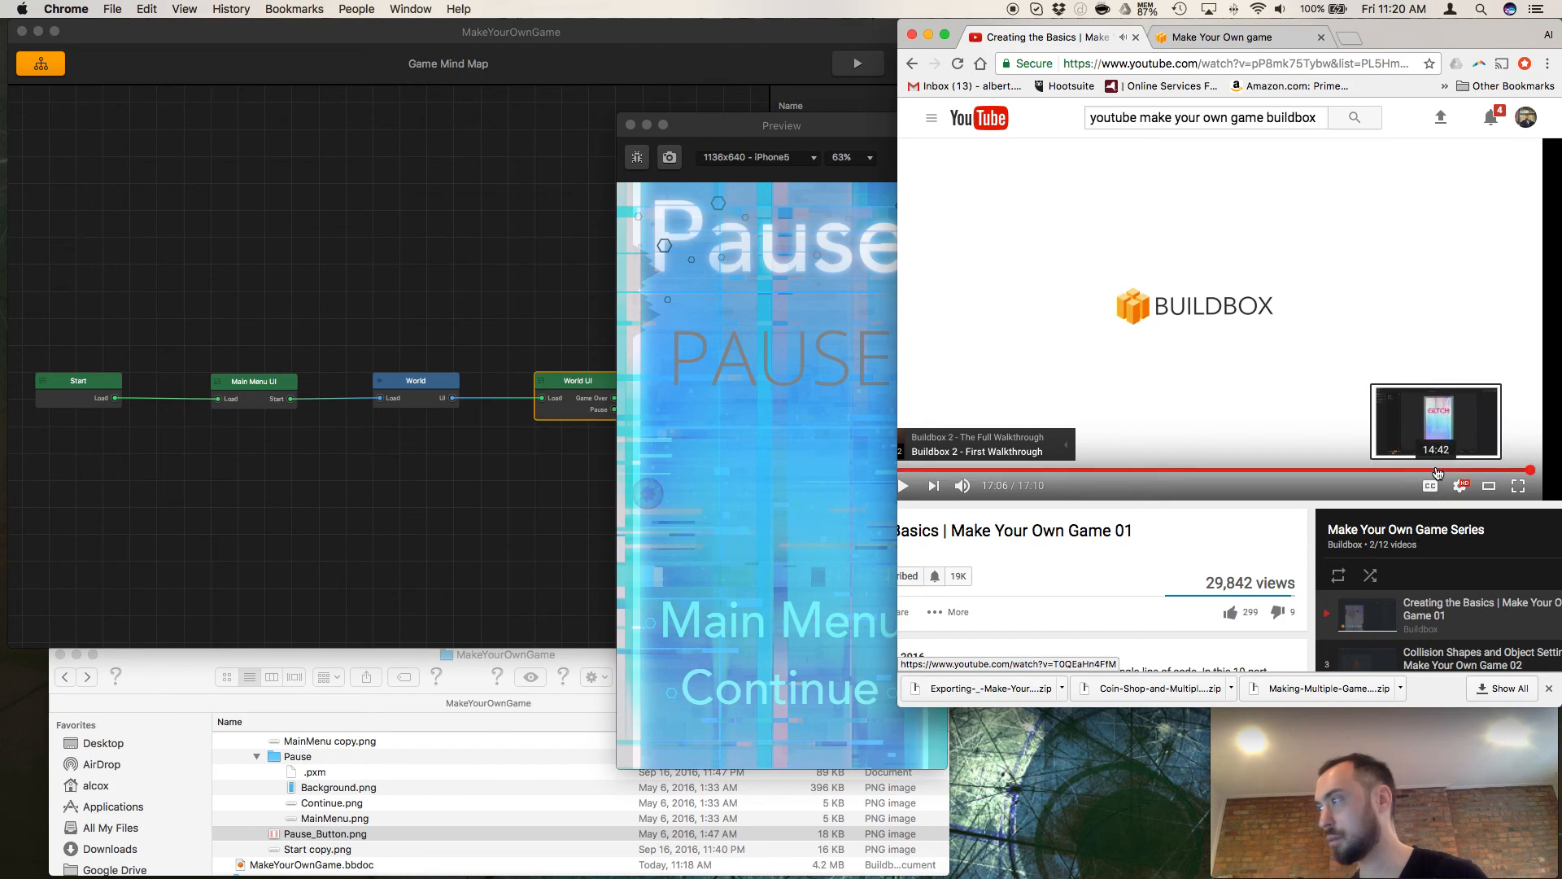
click(1493, 470)
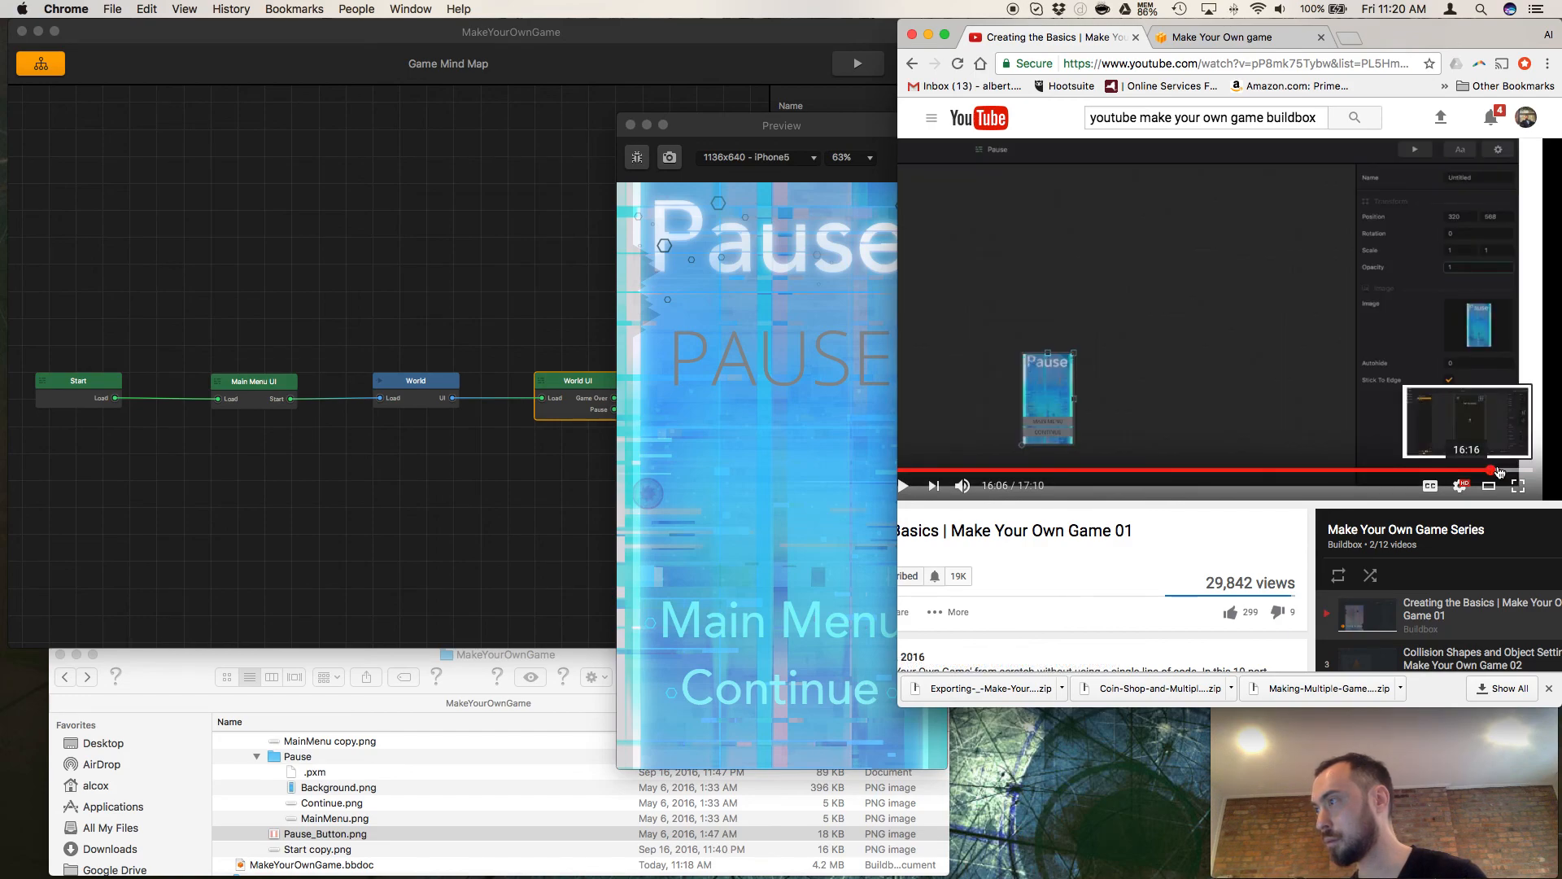
Test Continue and the Game Over screen's Main Menu button in the Buildbox preview, and close the preview.
click(713, 508)
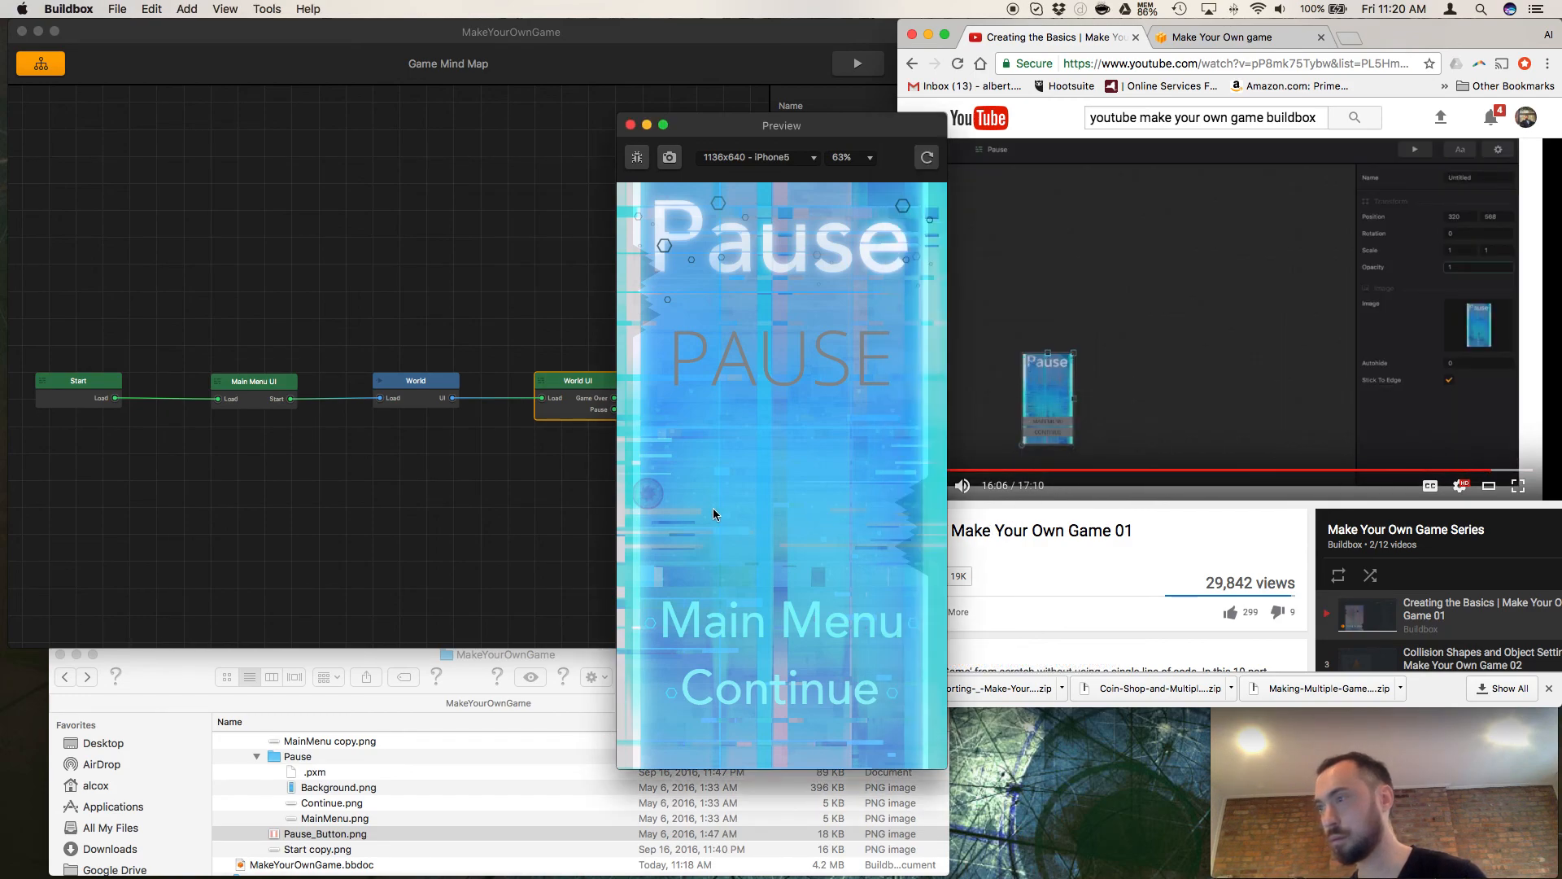
click(747, 683)
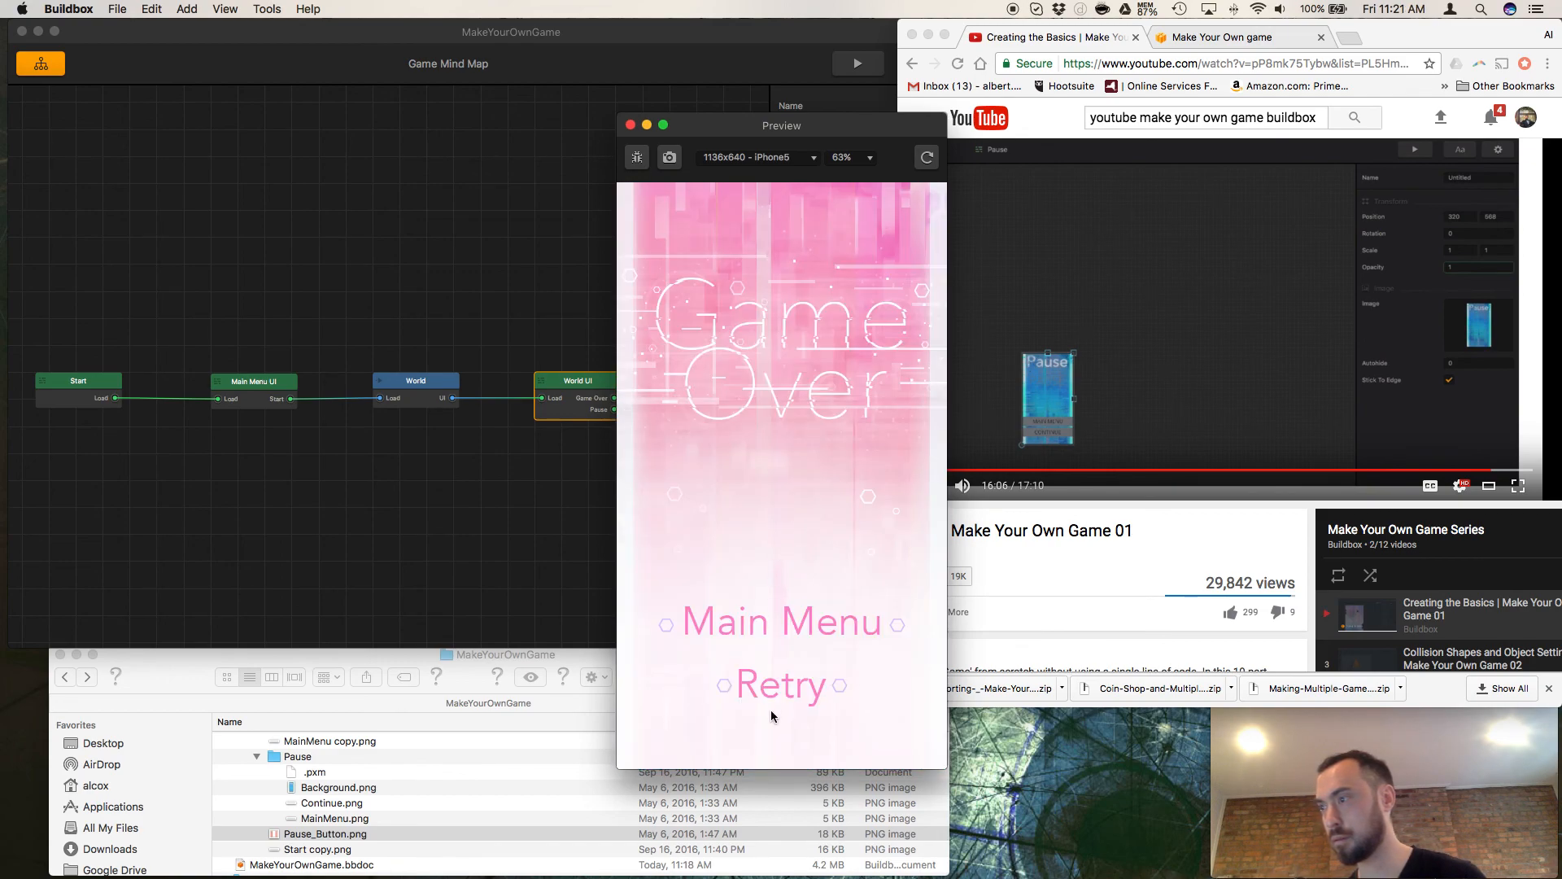
click(784, 641)
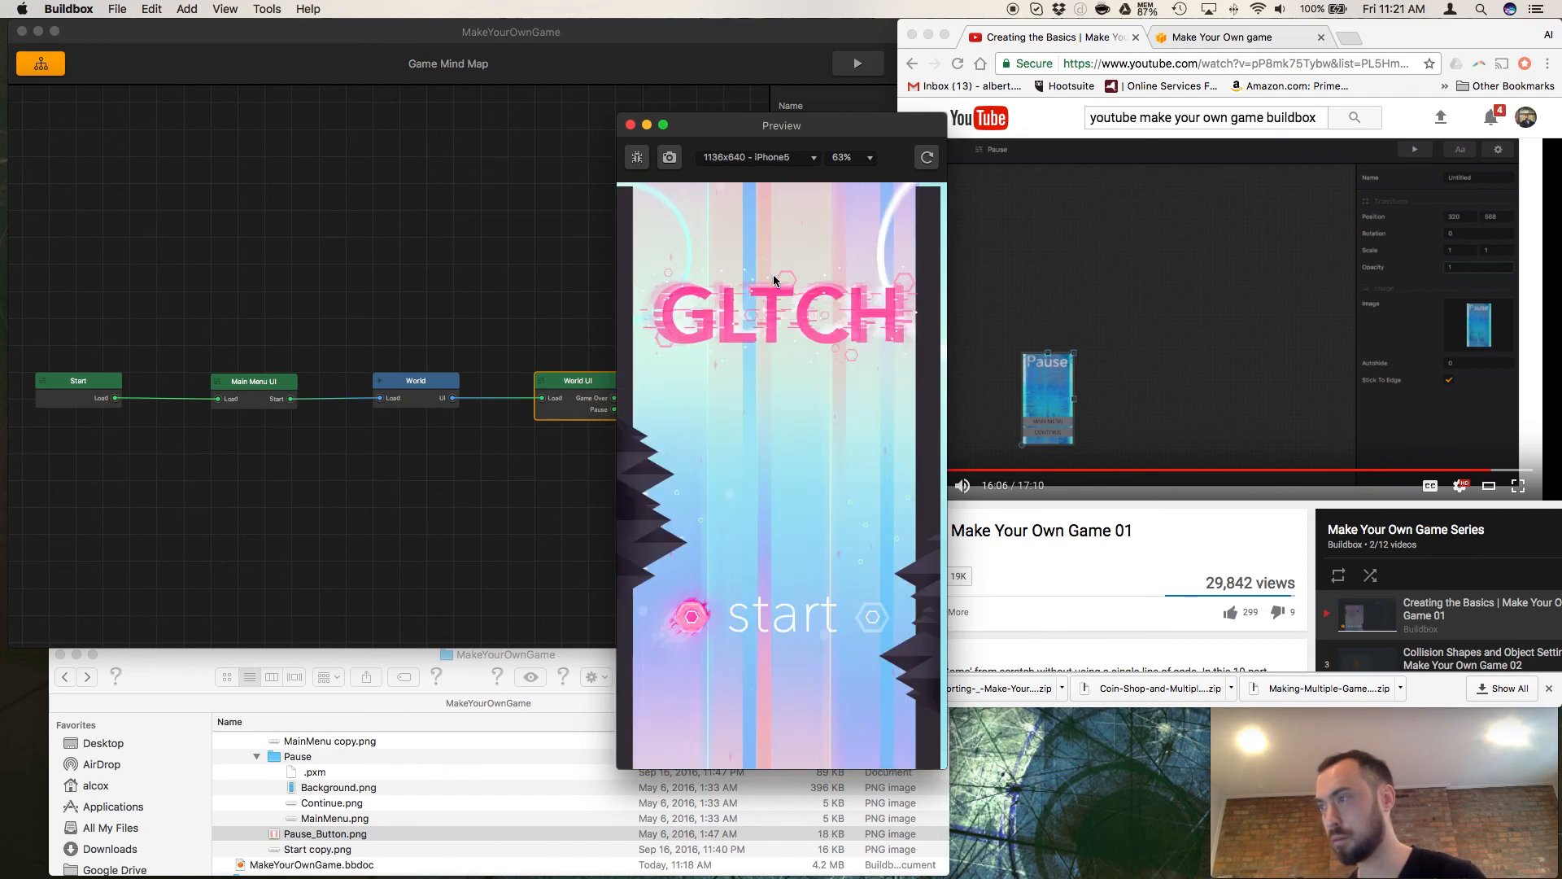
click(631, 125)
Delete the old PAUSE logo from the Pause screen.
double_click(708, 325)
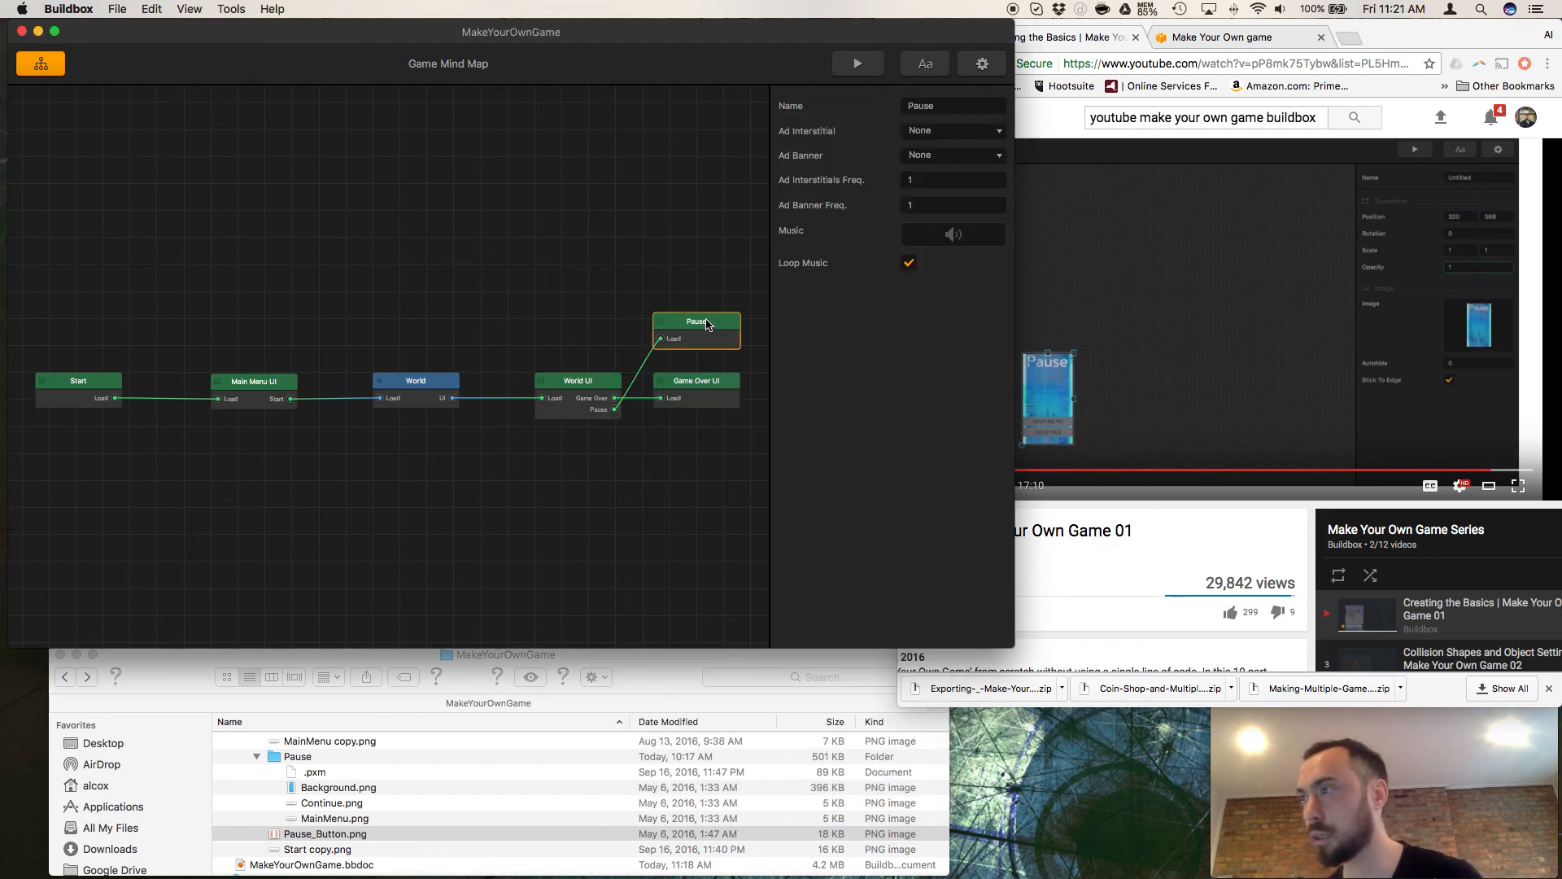
click(623, 283)
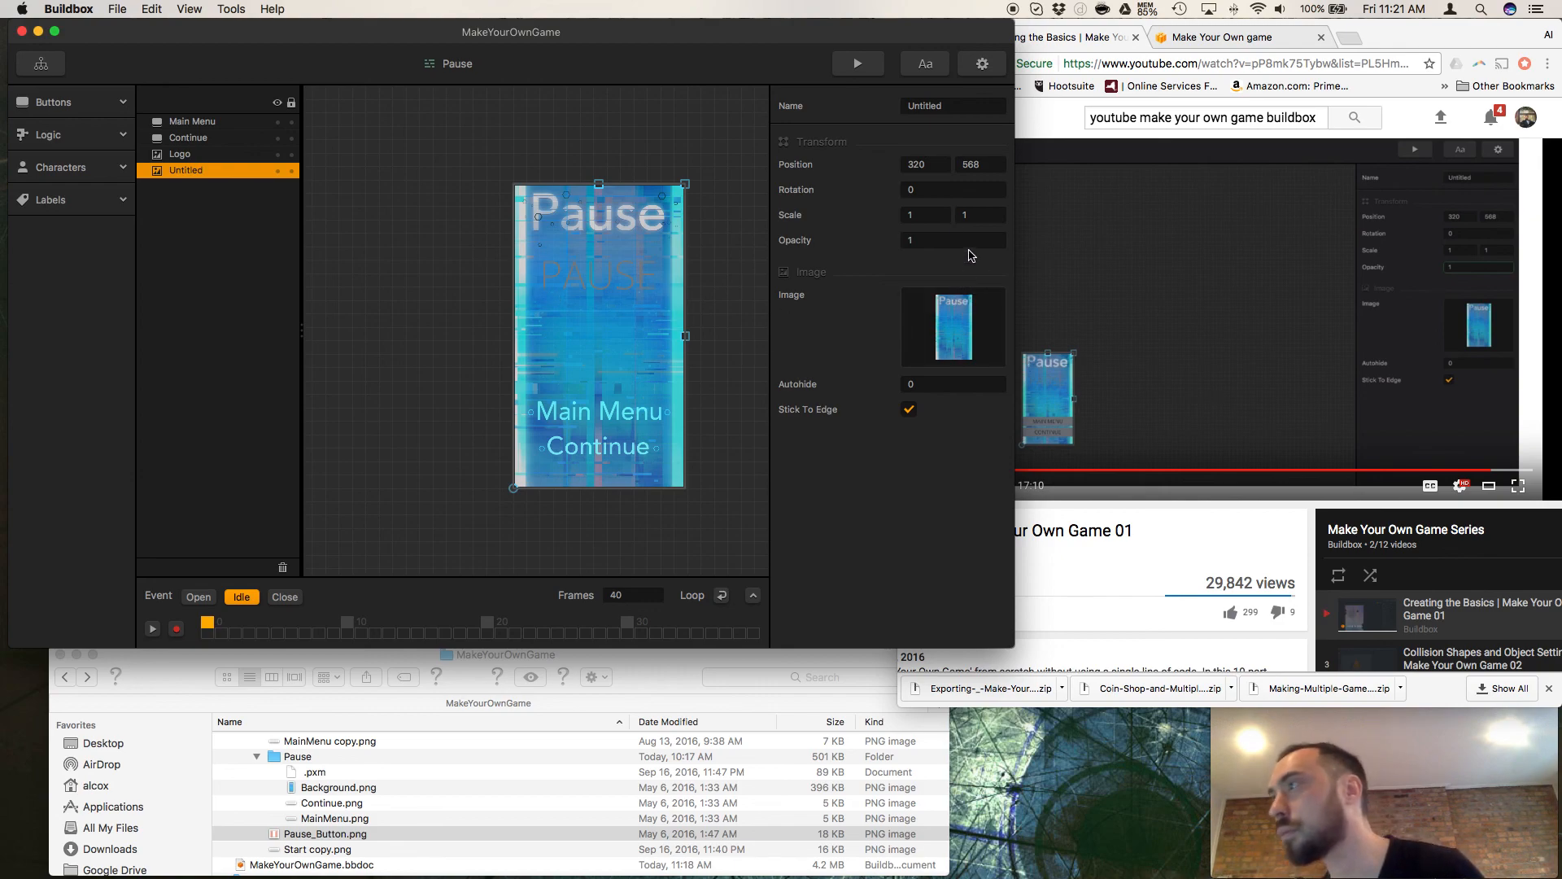
click(193, 156)
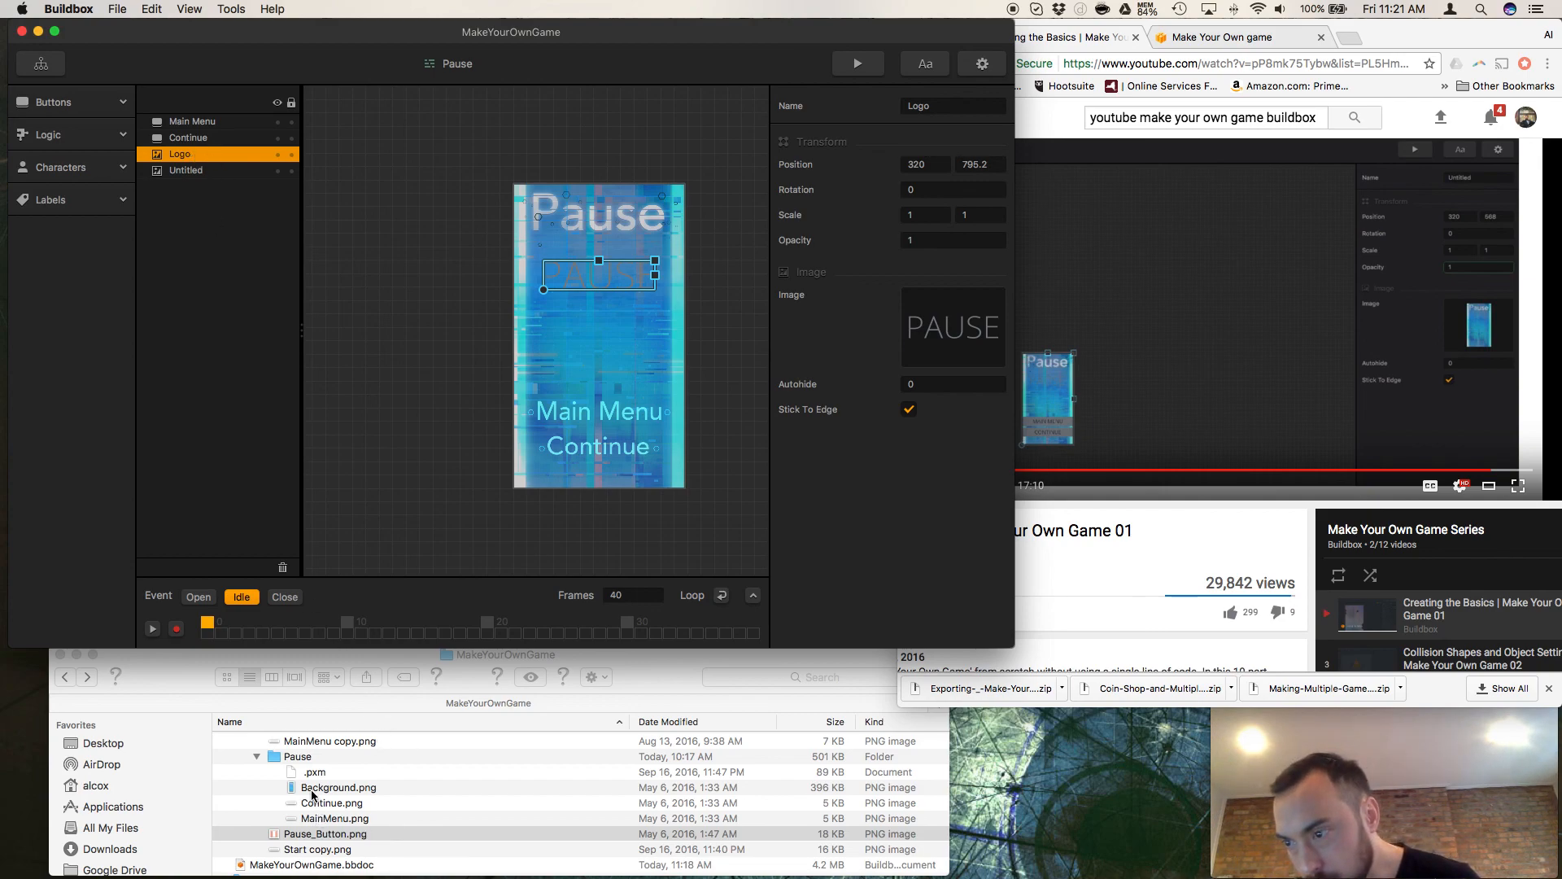
scroll(314, 816, down, 2)
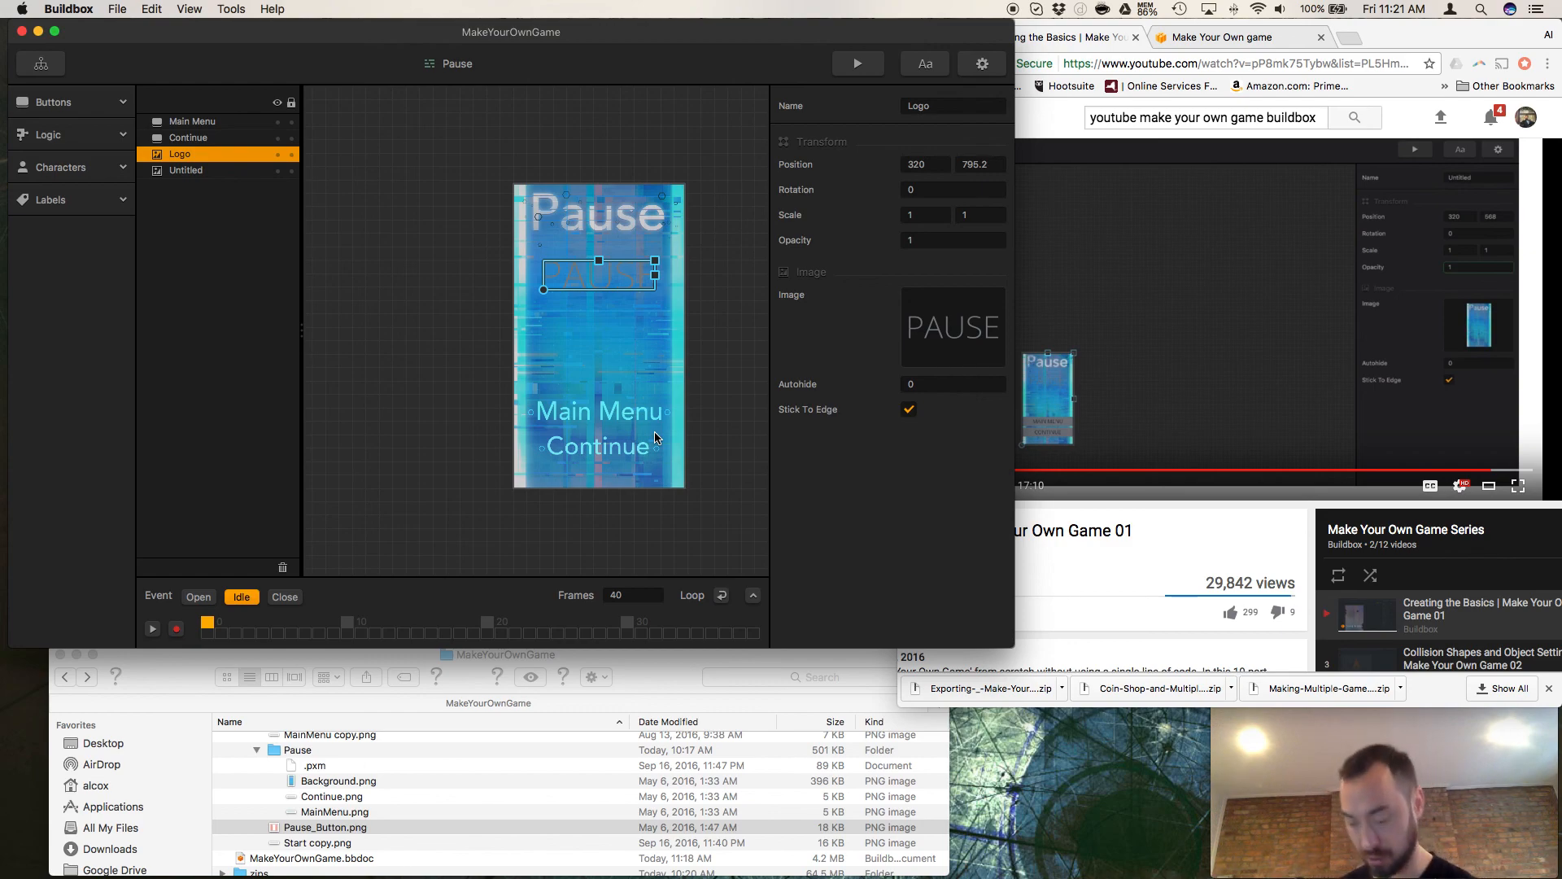
key(Delete)
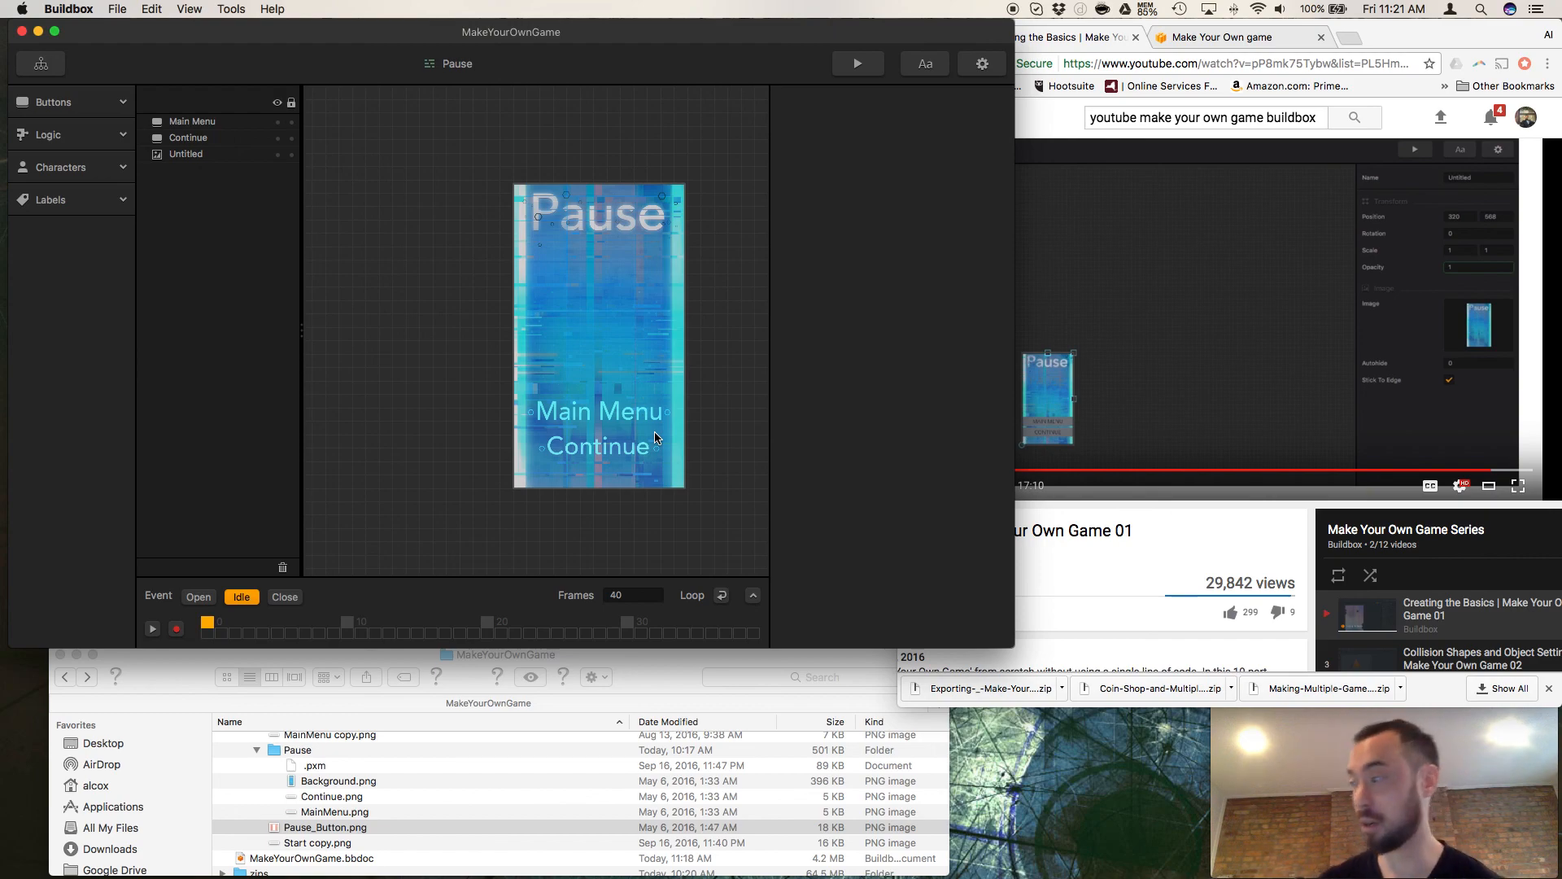
click(1353, 793)
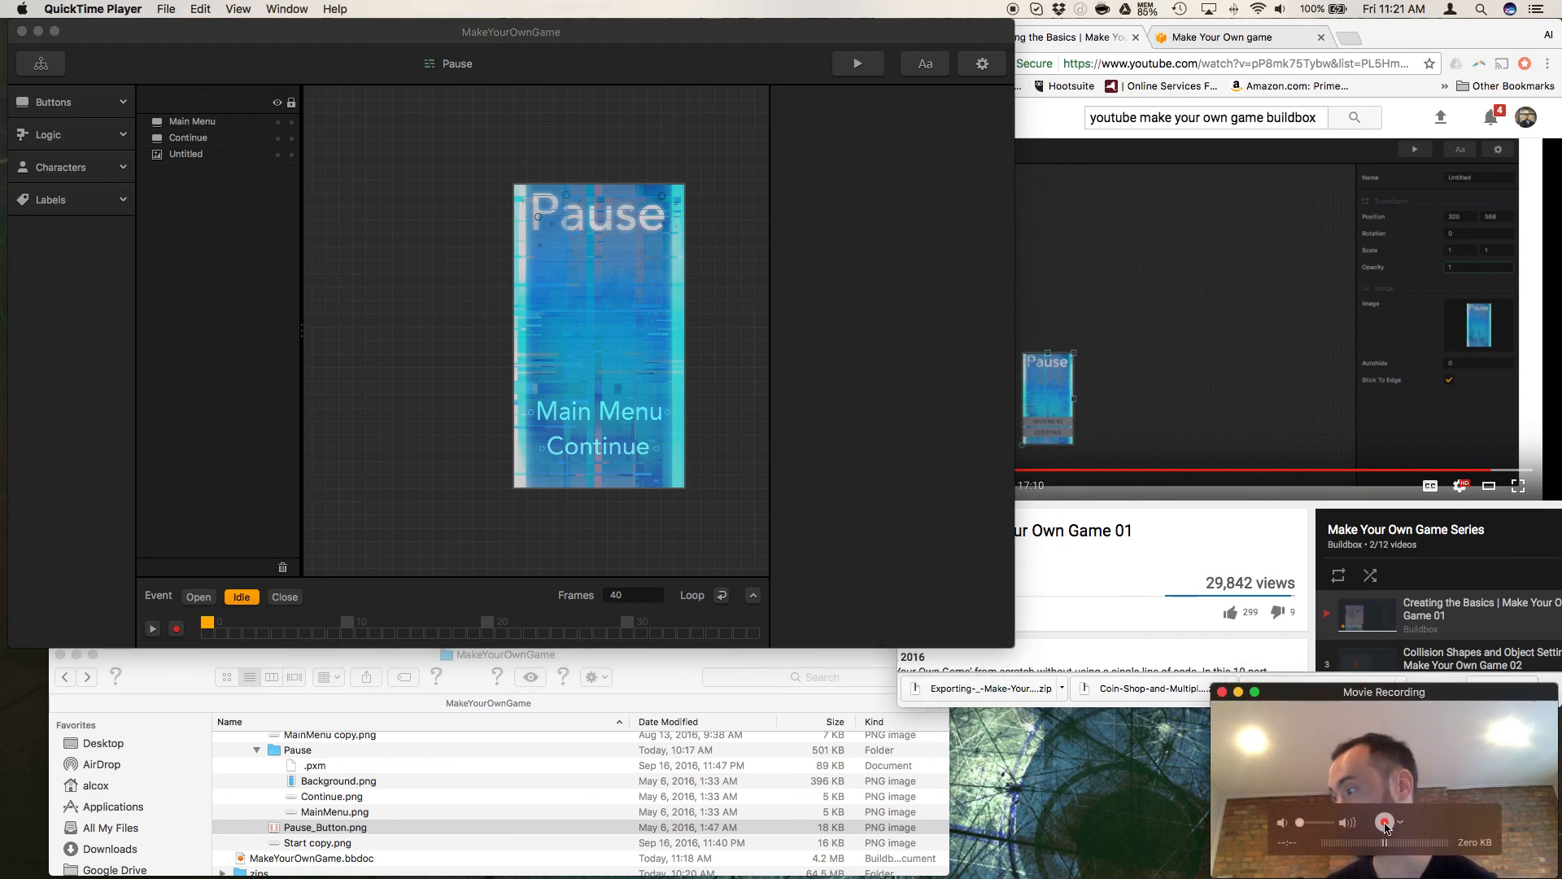